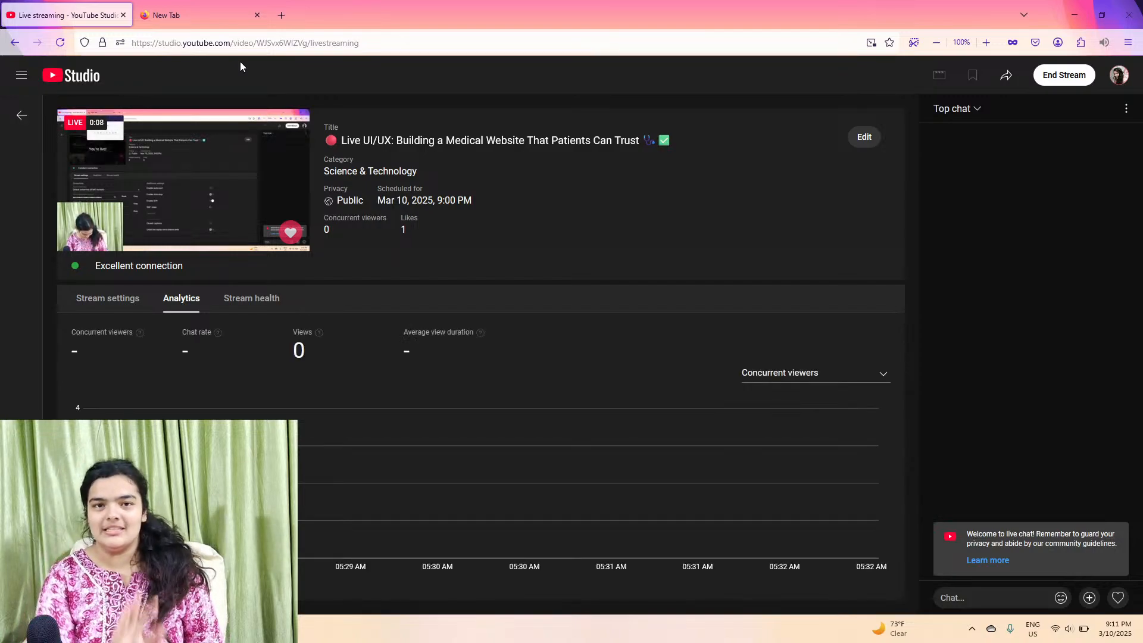
# Step: Switch to the Figma prototype and scroll through the MediFred landing page down to the appointment form
pyautogui.moveTo(259, 628)
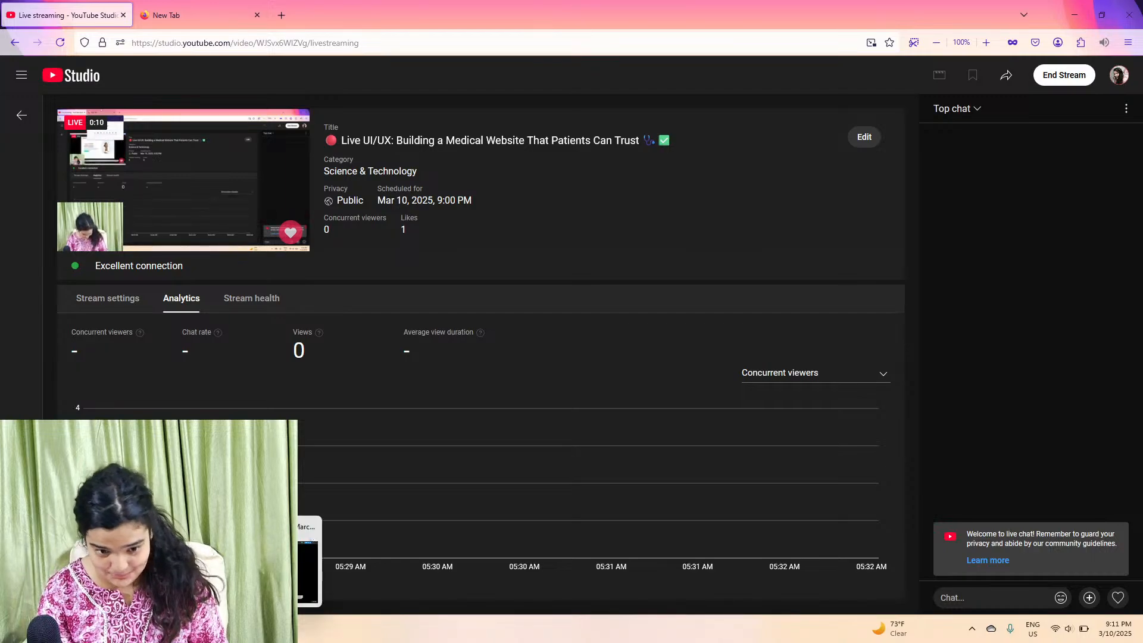
pyautogui.click(260, 629)
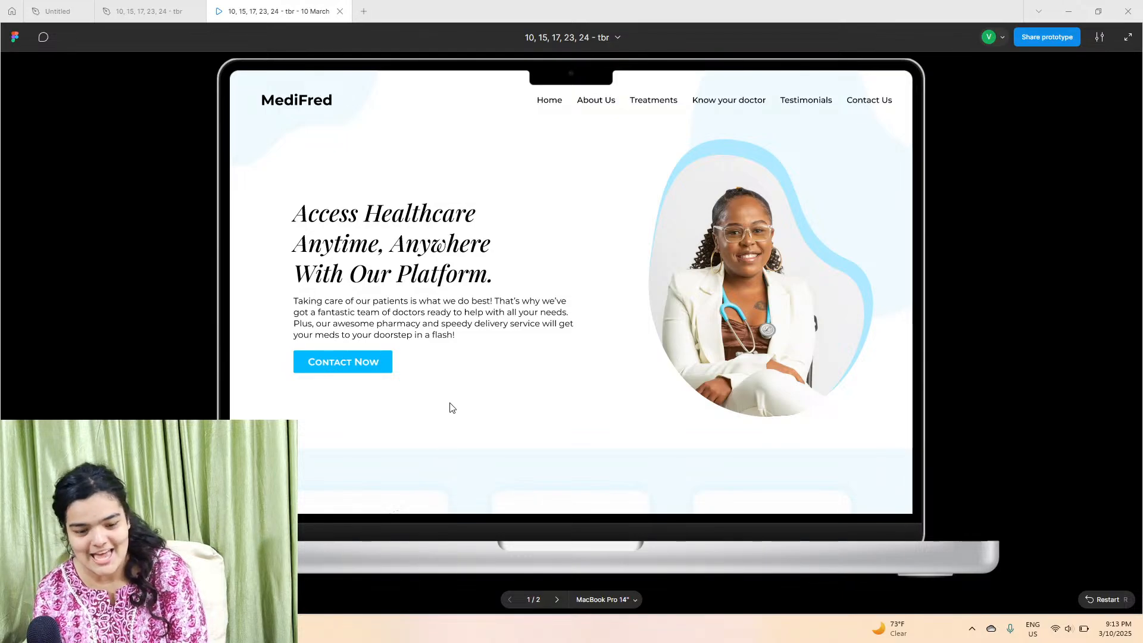
pyautogui.scroll(-5, 449, 406)
pyautogui.scroll(2, 450, 406)
pyautogui.scroll(3, 450, 406)
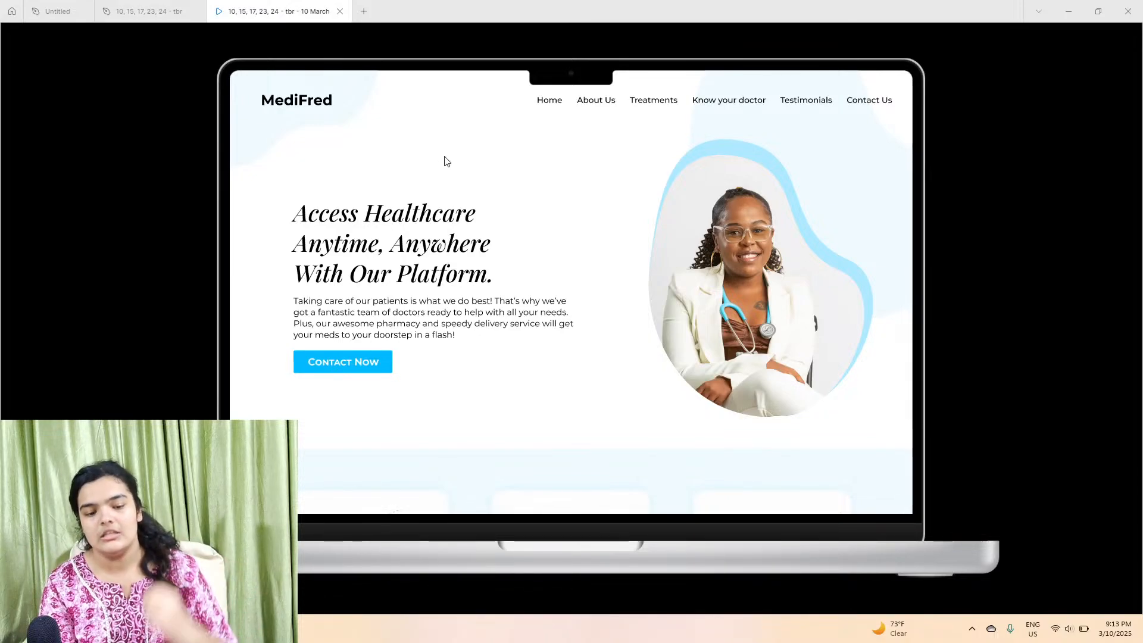
pyautogui.scroll(-5, 748, 223)
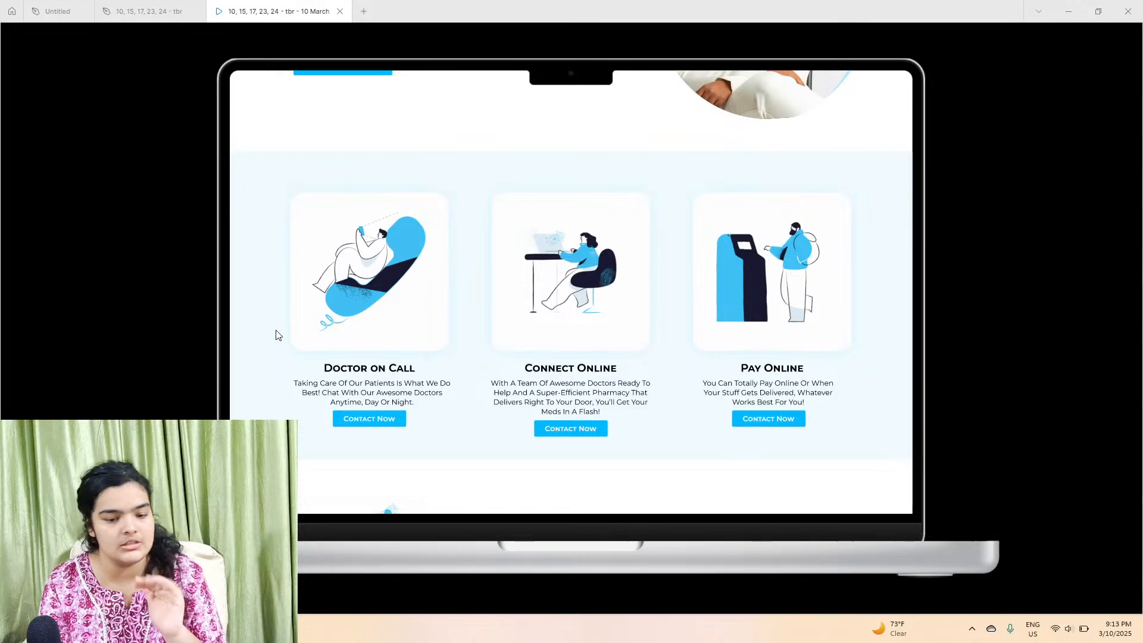
pyautogui.scroll(-5, 327, 354)
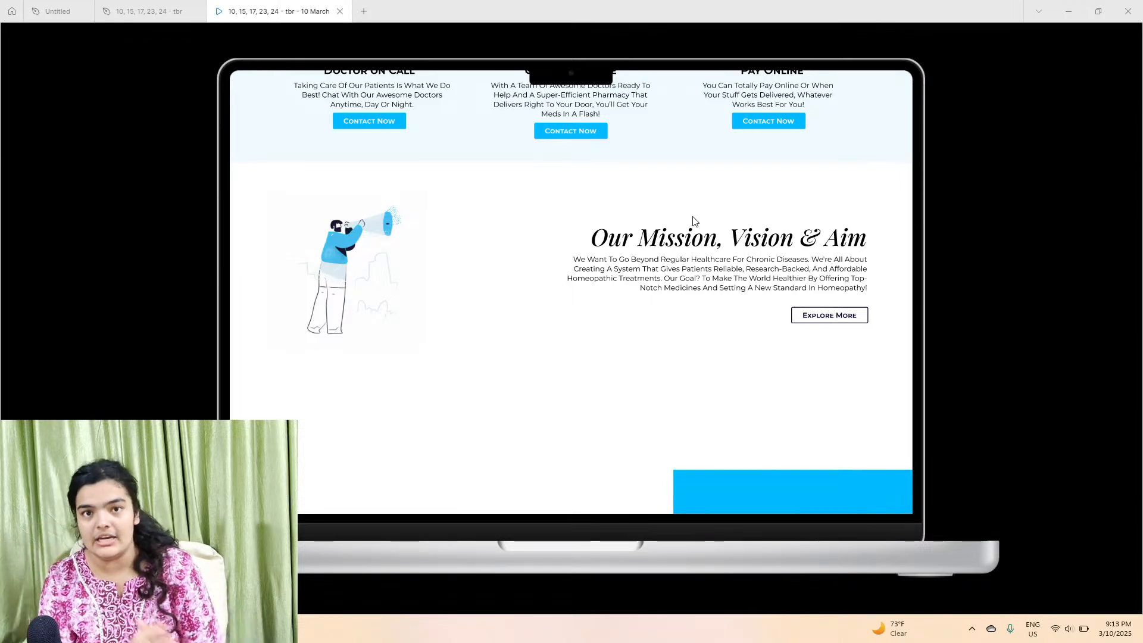
pyautogui.scroll(-7, 709, 238)
pyautogui.scroll(1, 709, 238)
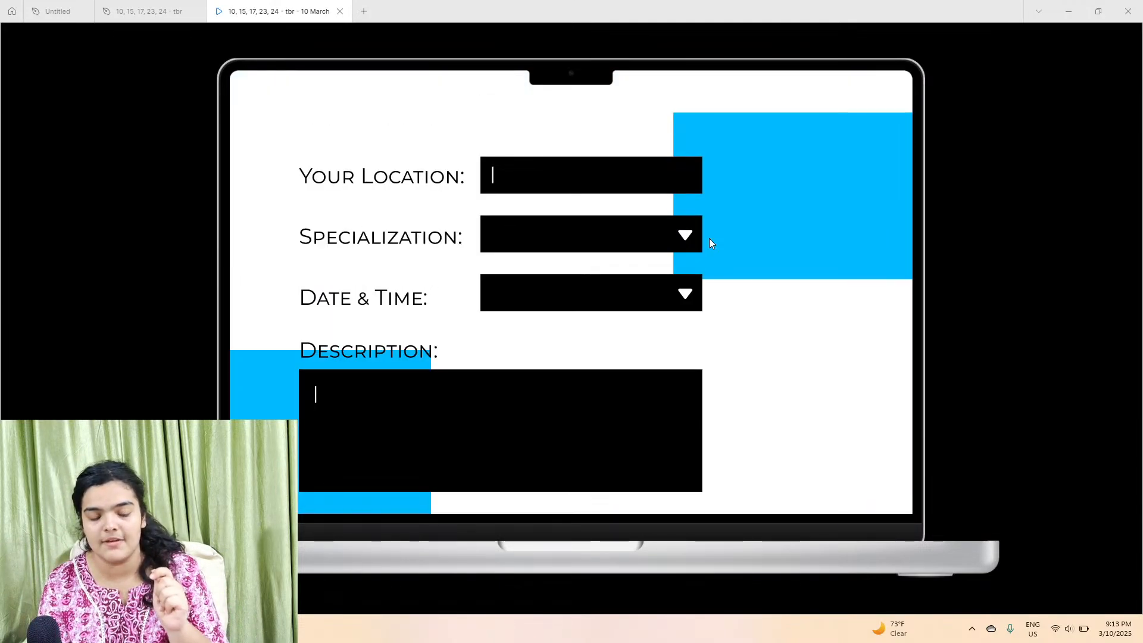
pyautogui.scroll(-1, 690, 259)
pyautogui.scroll(2, 654, 309)
pyautogui.scroll(-1, 655, 333)
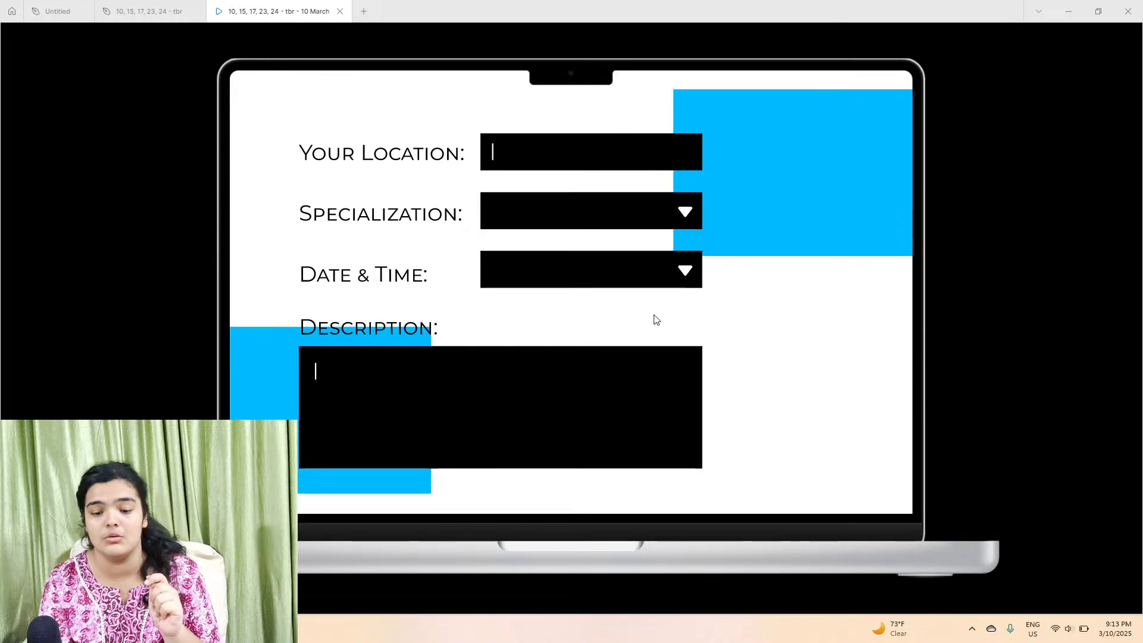
# Step: Move the heart illustration layer into the MacBook Pro 14" - 1 frame and preview it in the prototype
pyautogui.click(123, 7)
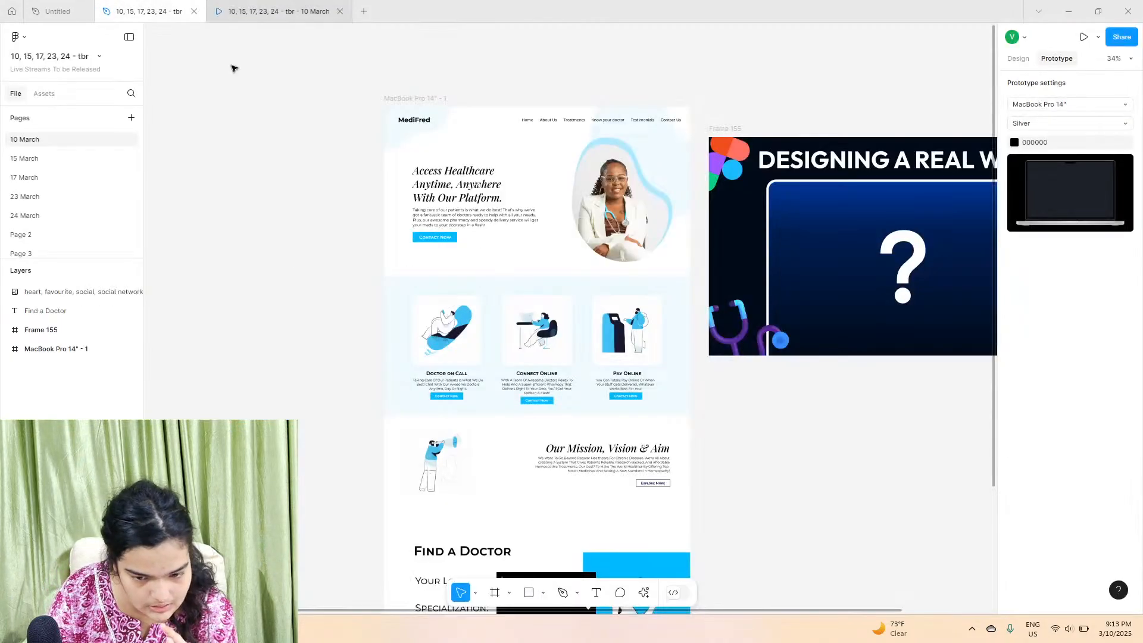
pyautogui.scroll(-6, 185, 393)
pyautogui.click(41, 292)
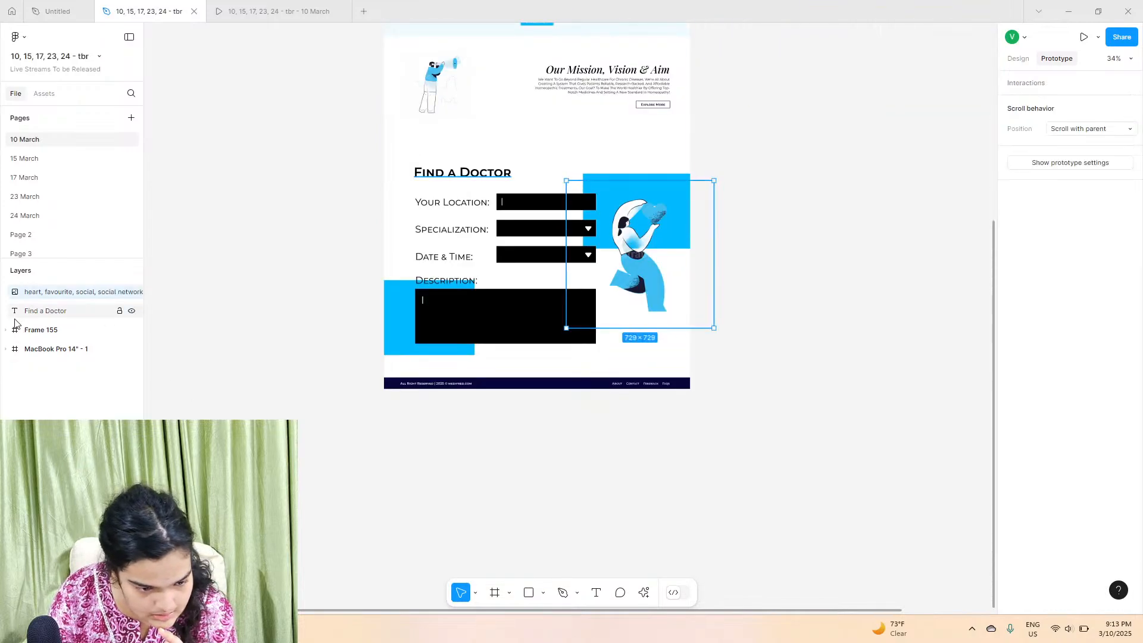
pyautogui.click(5, 330)
pyautogui.moveTo(40, 294); pyautogui.dragTo(58, 307)
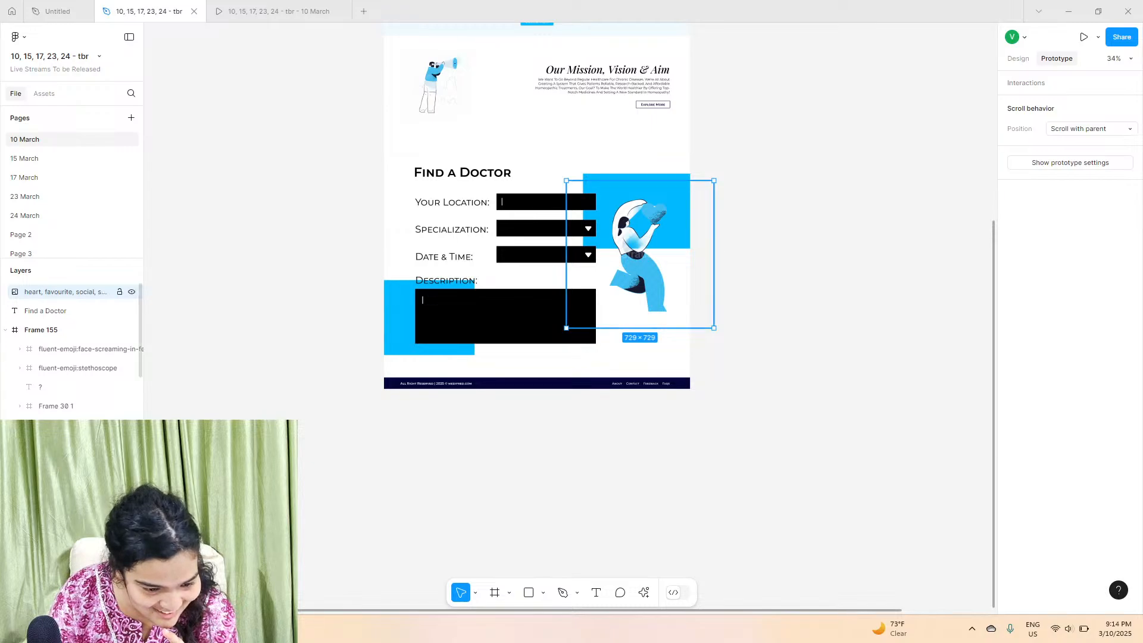
pyautogui.click(331, 6)
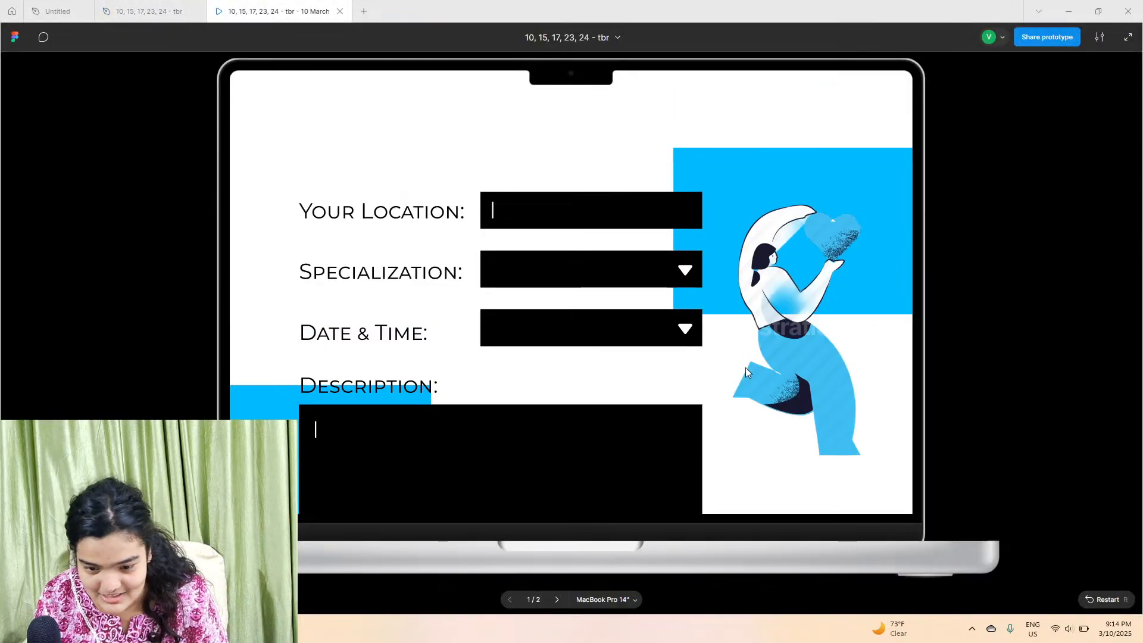
pyautogui.click(143, 6)
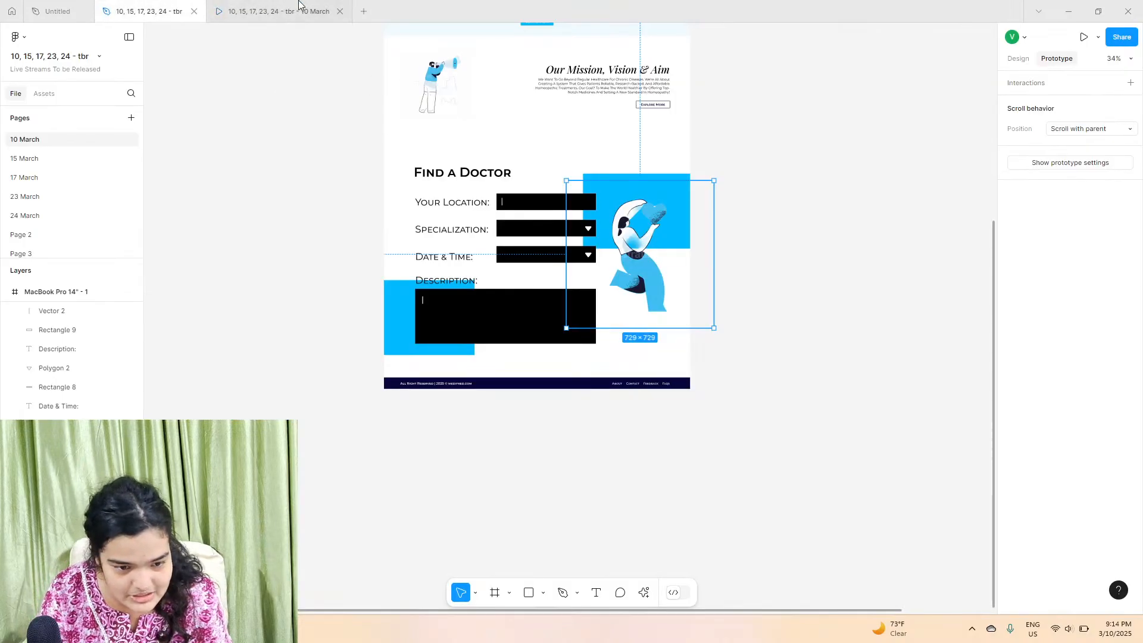
pyautogui.click(260, 7)
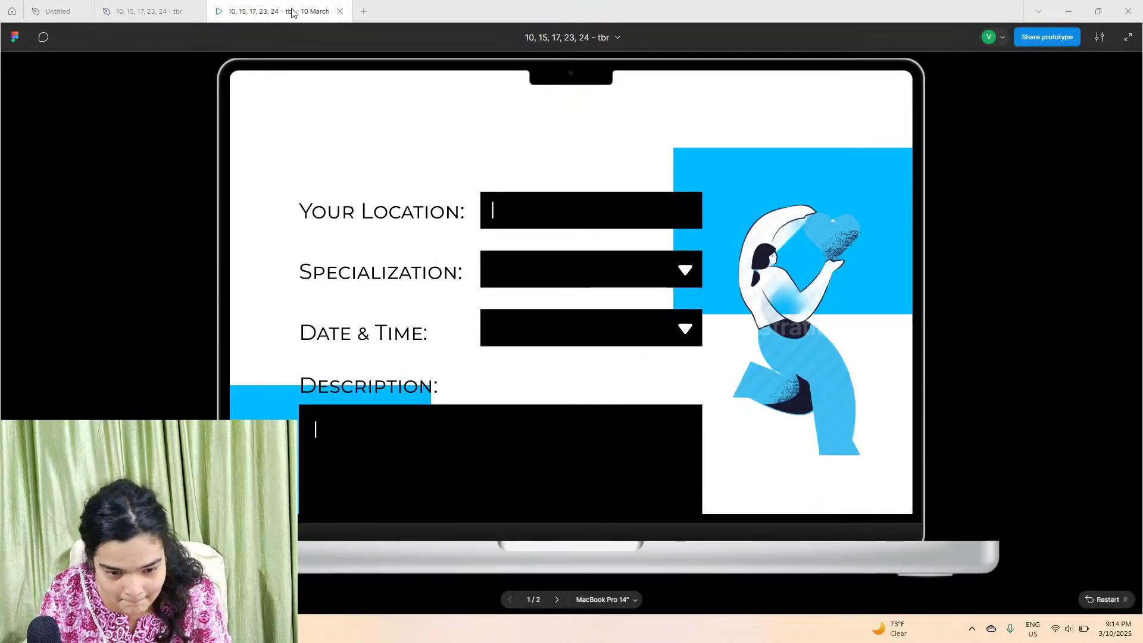
# Step: Move the Find a Doctor heading layer into the MacBook Pro 14" - 1 frame and preview the prototype
pyautogui.click(149, 12)
pyautogui.scroll(-5, 59, 309)
pyautogui.click(63, 295)
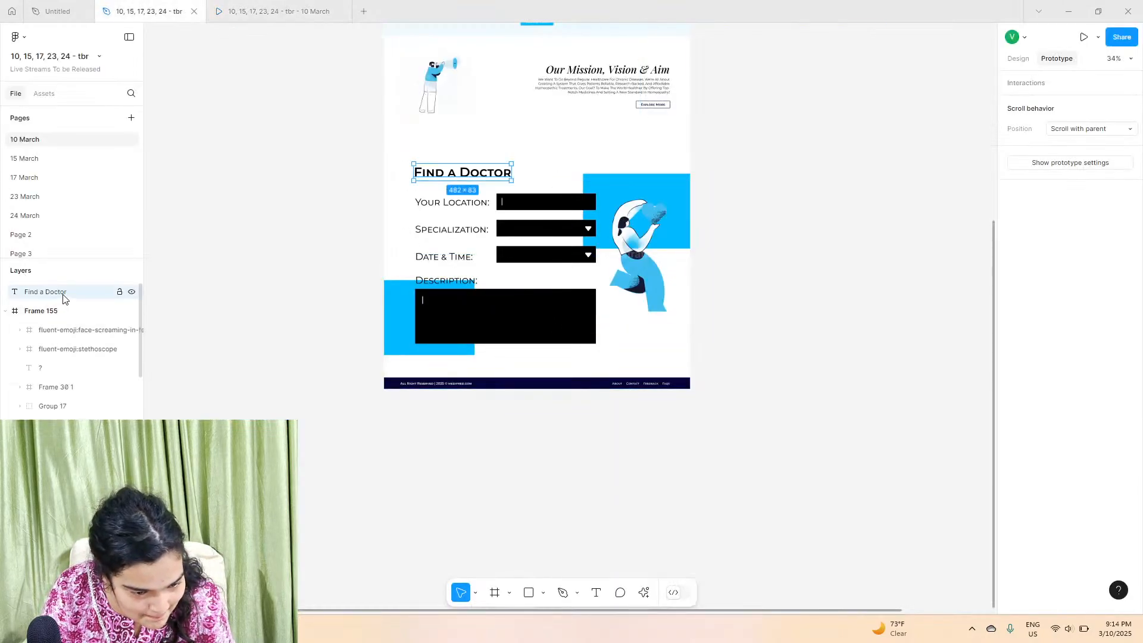
pyautogui.moveTo(49, 292); pyautogui.dragTo(56, 476)
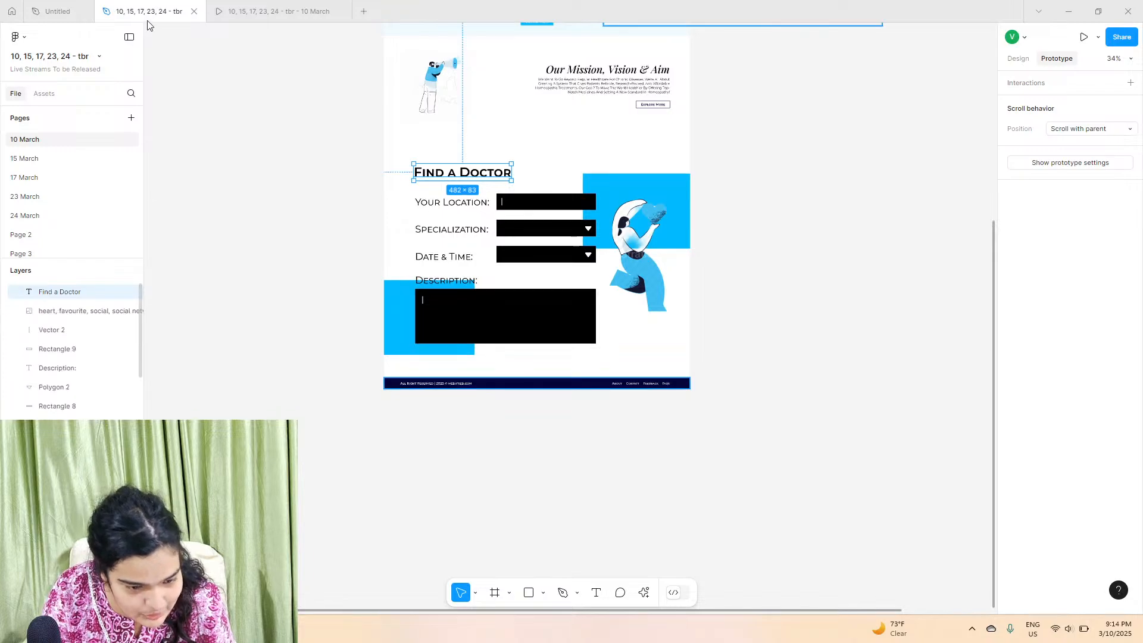
pyautogui.click(256, 5)
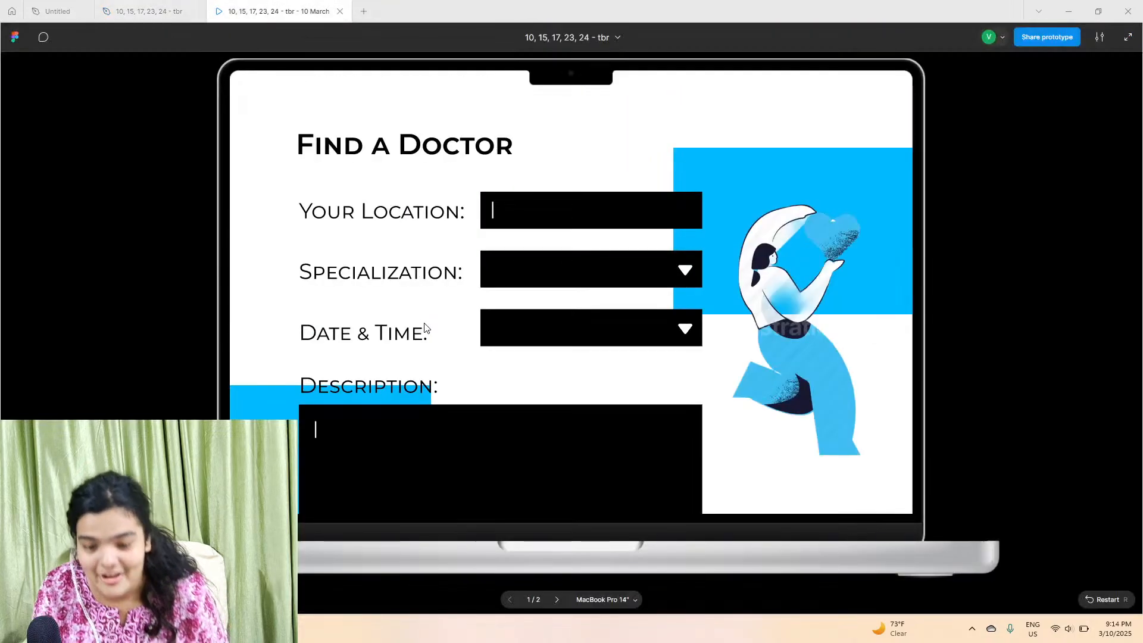
# Step: Scroll through the prototype to review the Find a Doctor section against the rest of the page
pyautogui.scroll(2, 425, 326)
pyautogui.scroll(2, 424, 326)
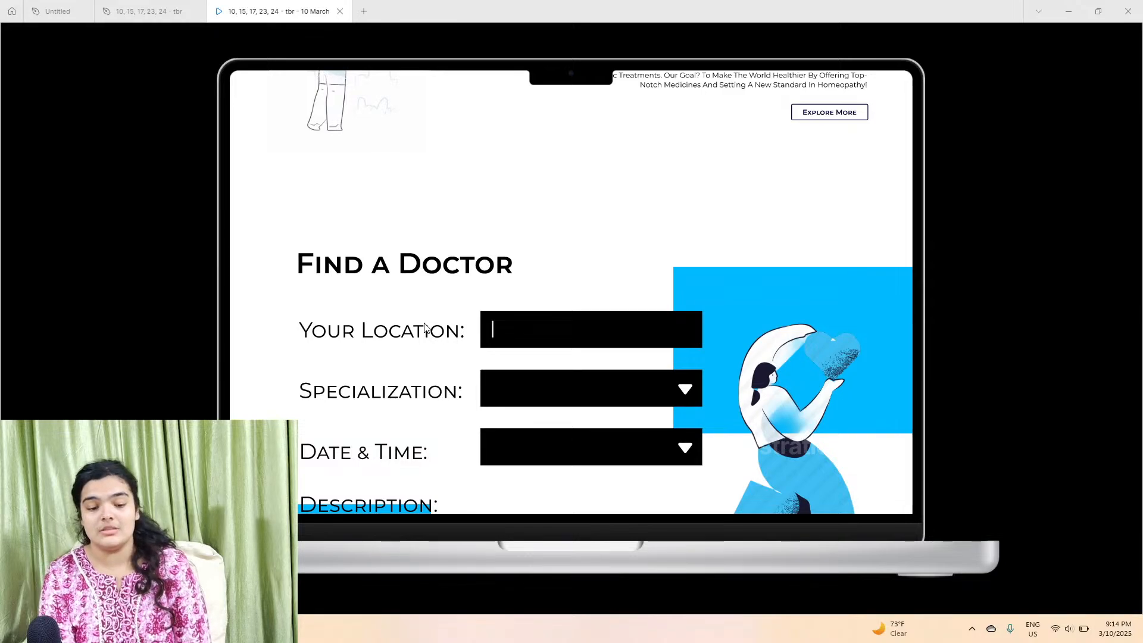
pyautogui.scroll(-6, 435, 326)
pyautogui.scroll(-2, 435, 326)
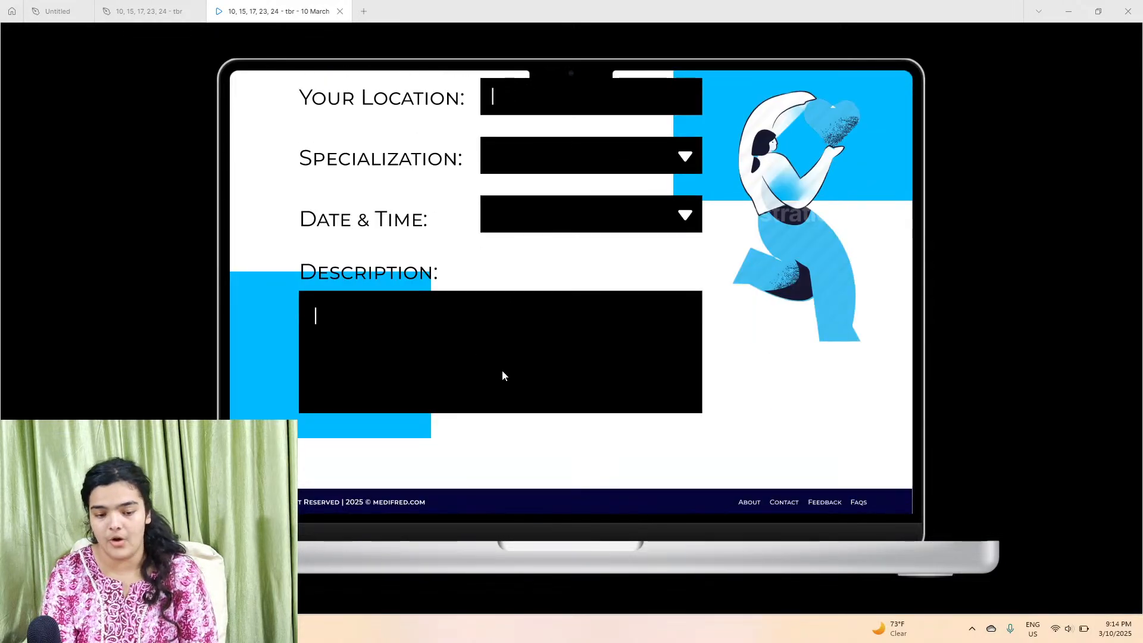
pyautogui.scroll(4, 503, 373)
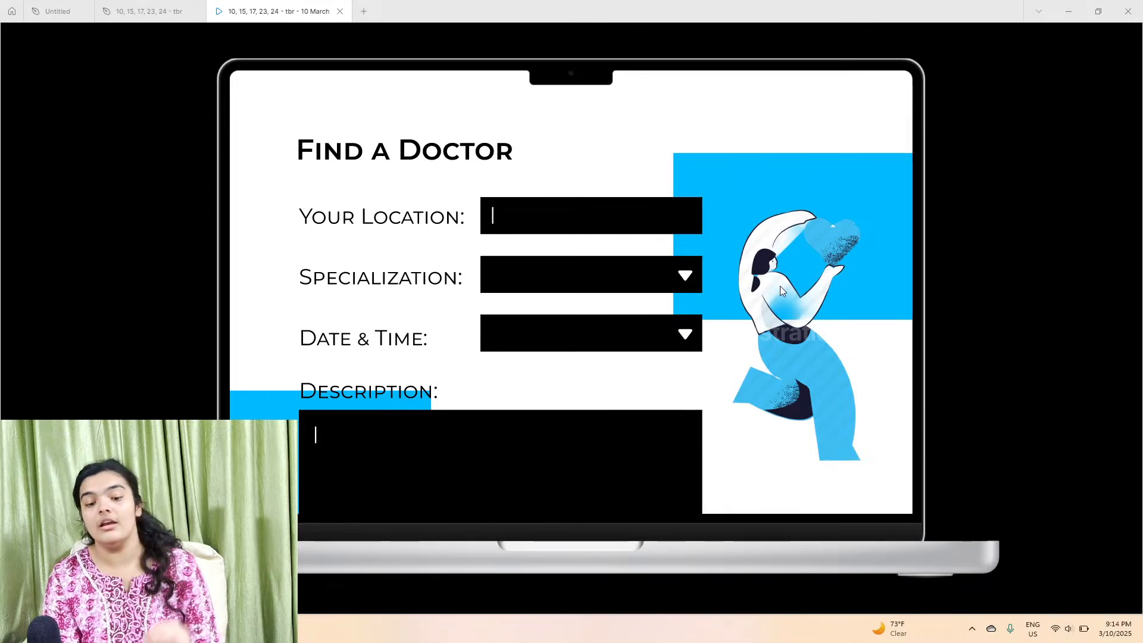
pyautogui.scroll(-2, 781, 269)
pyautogui.scroll(2, 782, 272)
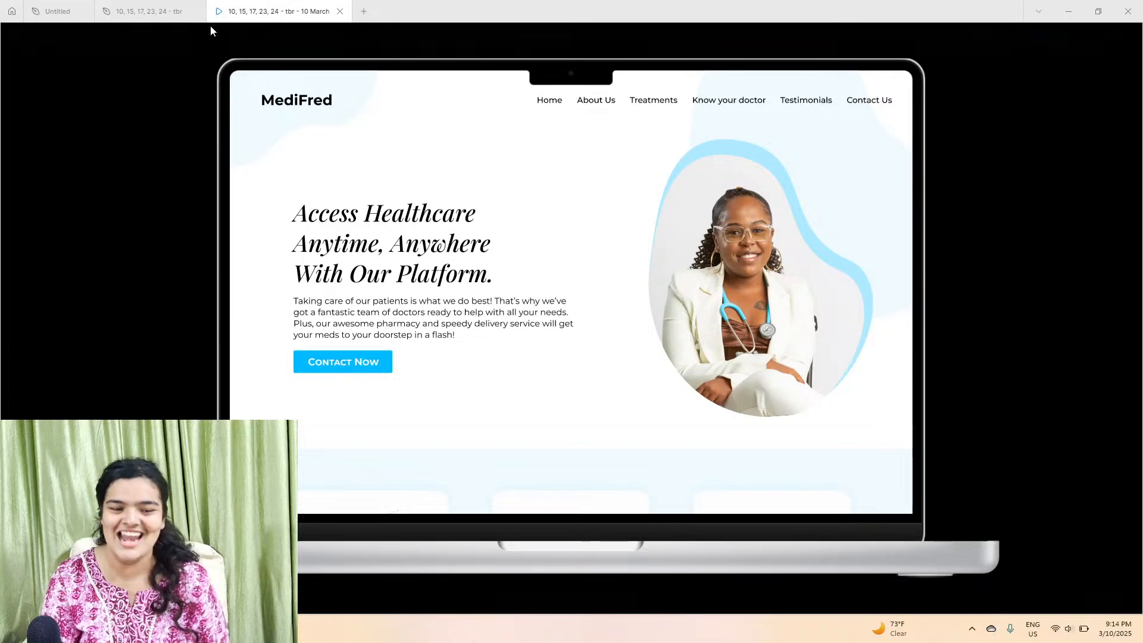
pyautogui.moveTo(210, 26)
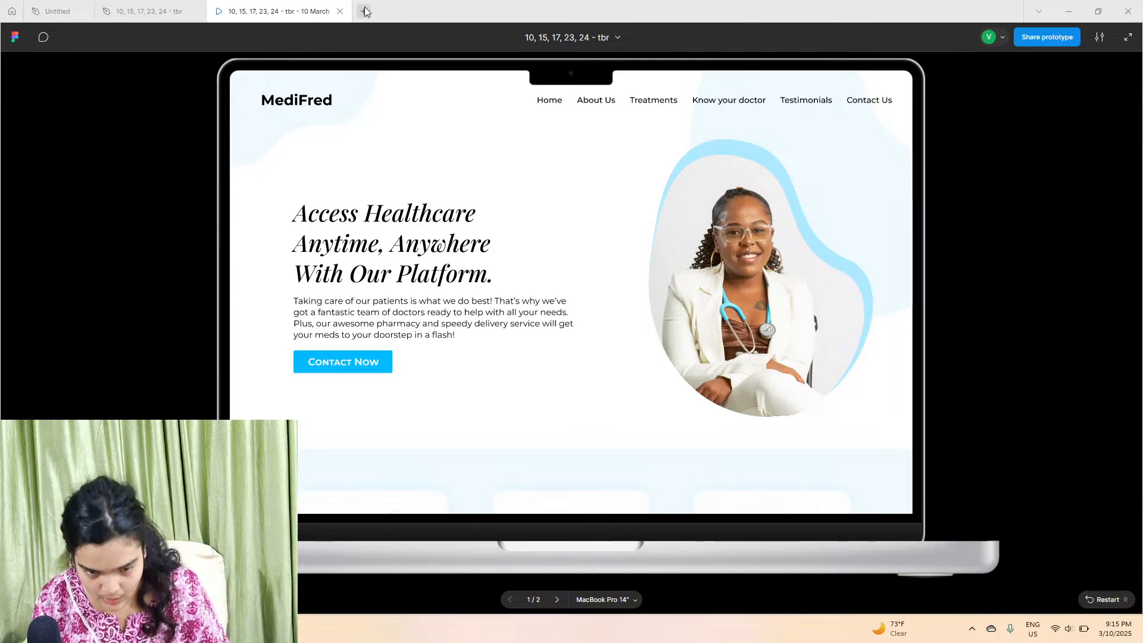
pyautogui.scroll(-2, 422, 268)
pyautogui.scroll(2, 381, 164)
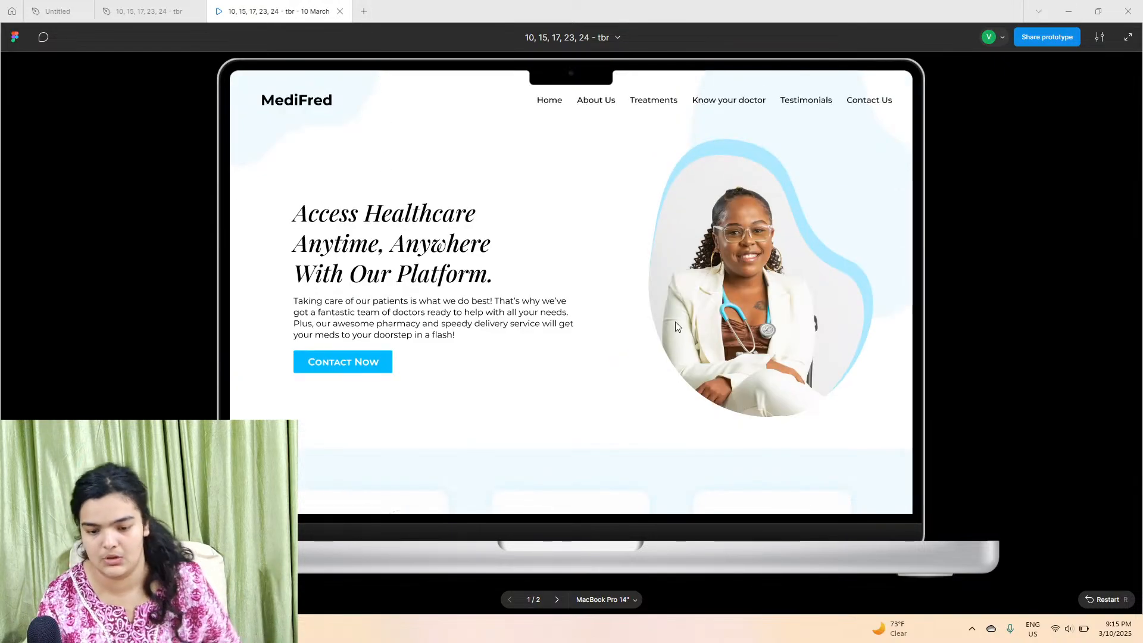
pyautogui.scroll(-6, 637, 341)
pyautogui.scroll(-9, 675, 263)
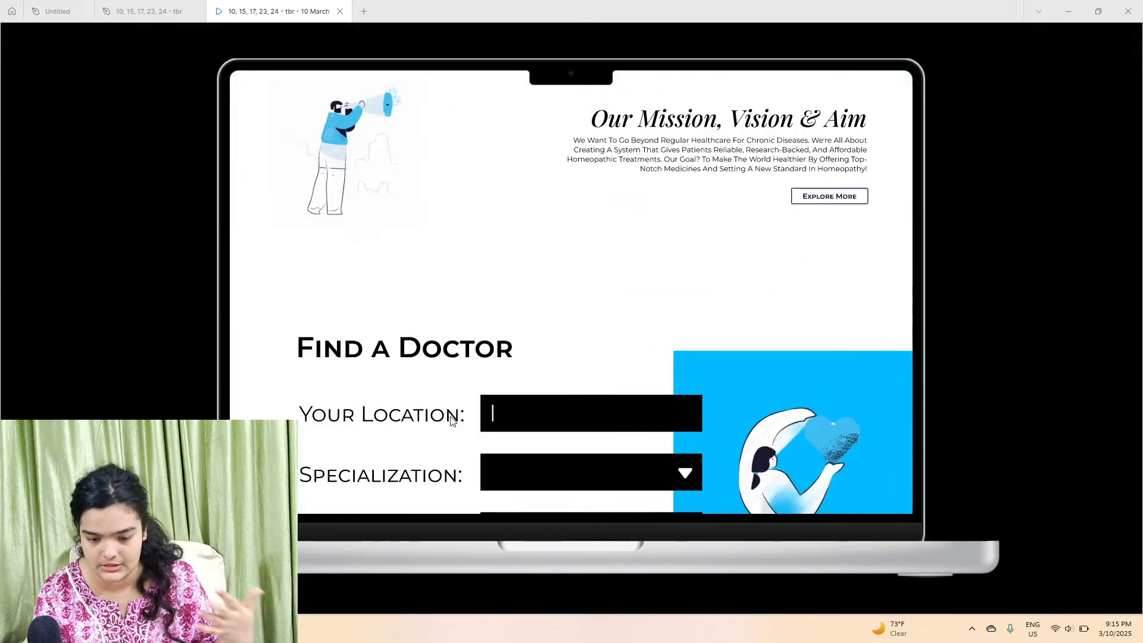
# Step: Open Discord in a new browser tab and go to the 100-days-of-ui-assets-livestreams channel
pyautogui.click(1065, 12)
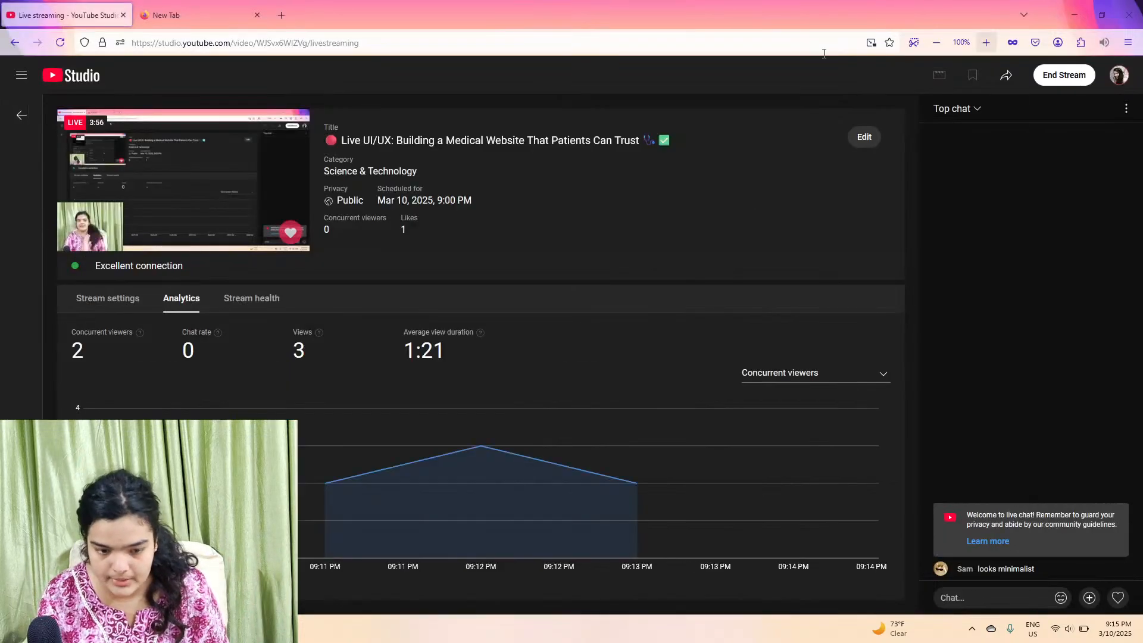
pyautogui.click(214, 9)
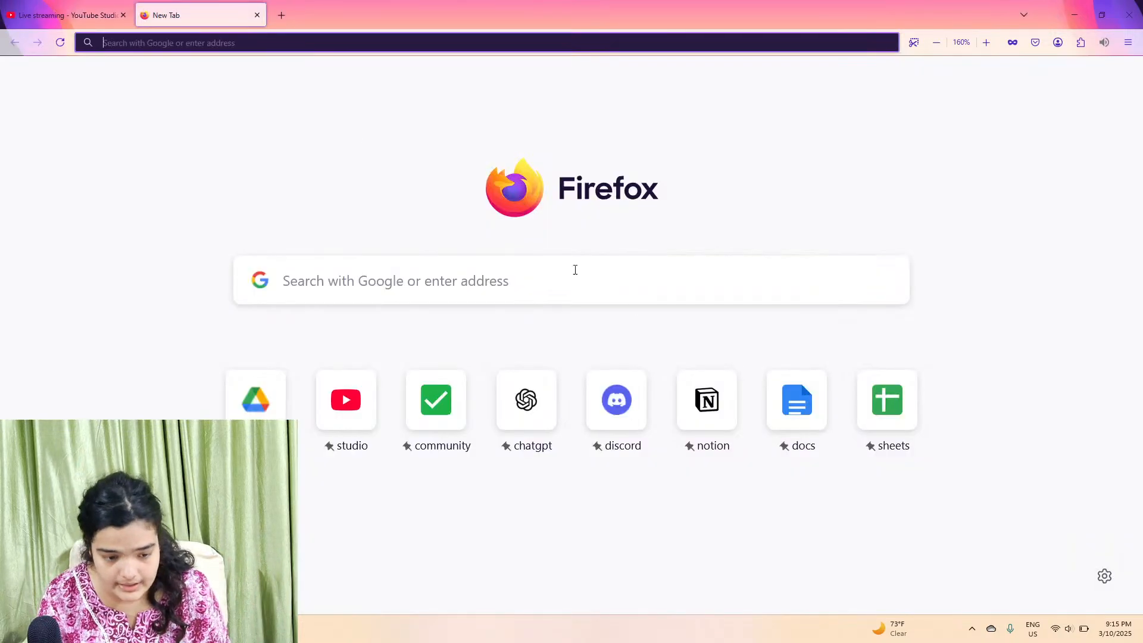
pyautogui.click(617, 402)
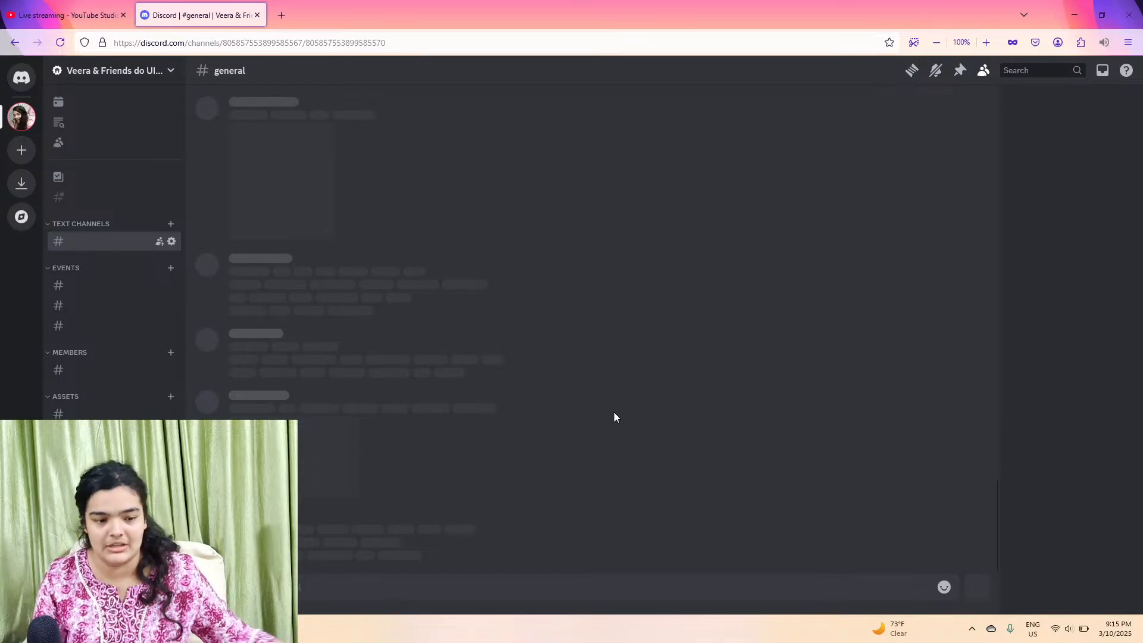
pyautogui.click(102, 404)
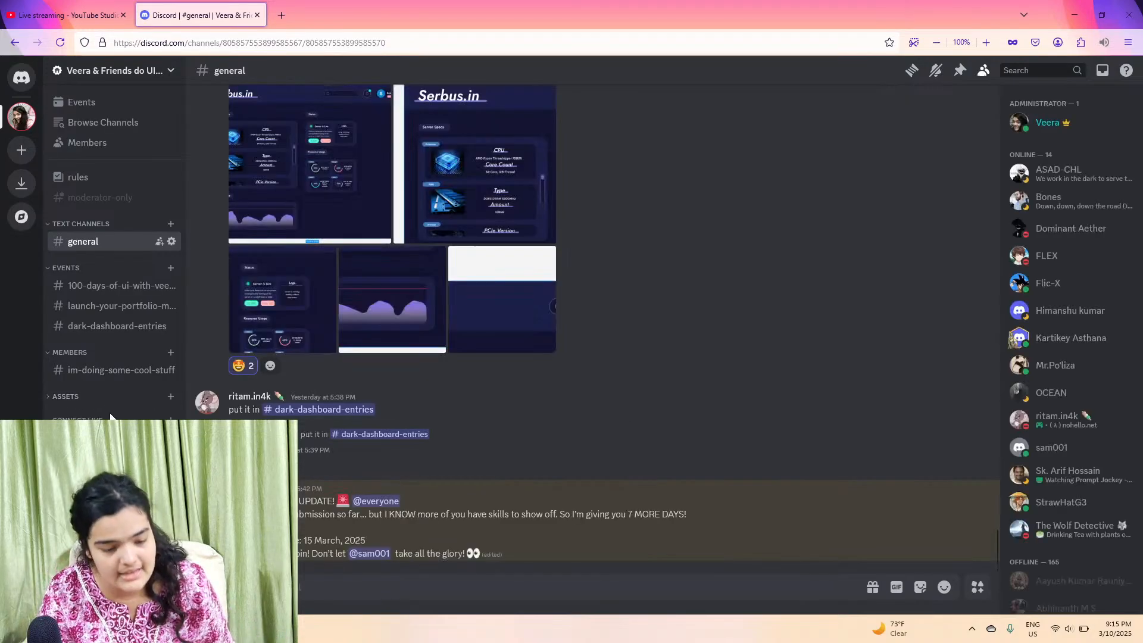
pyautogui.click(101, 397)
pyautogui.click(105, 414)
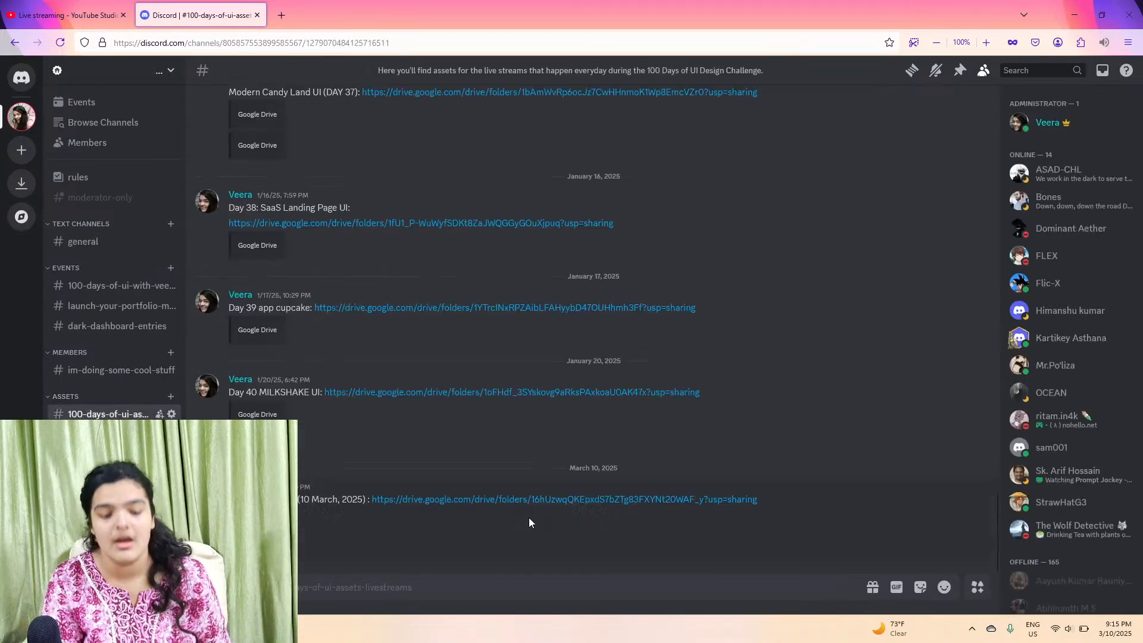
# Step: Return to Figma and open a new untitled design file in a new tab
pyautogui.click(33, 6)
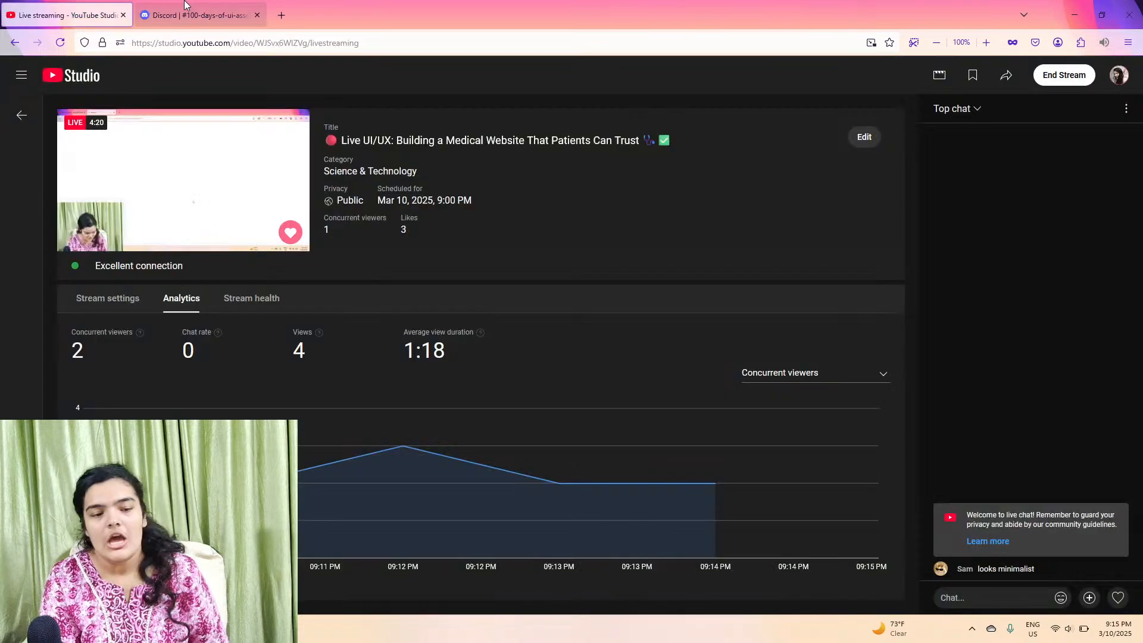
pyautogui.click(1081, 3)
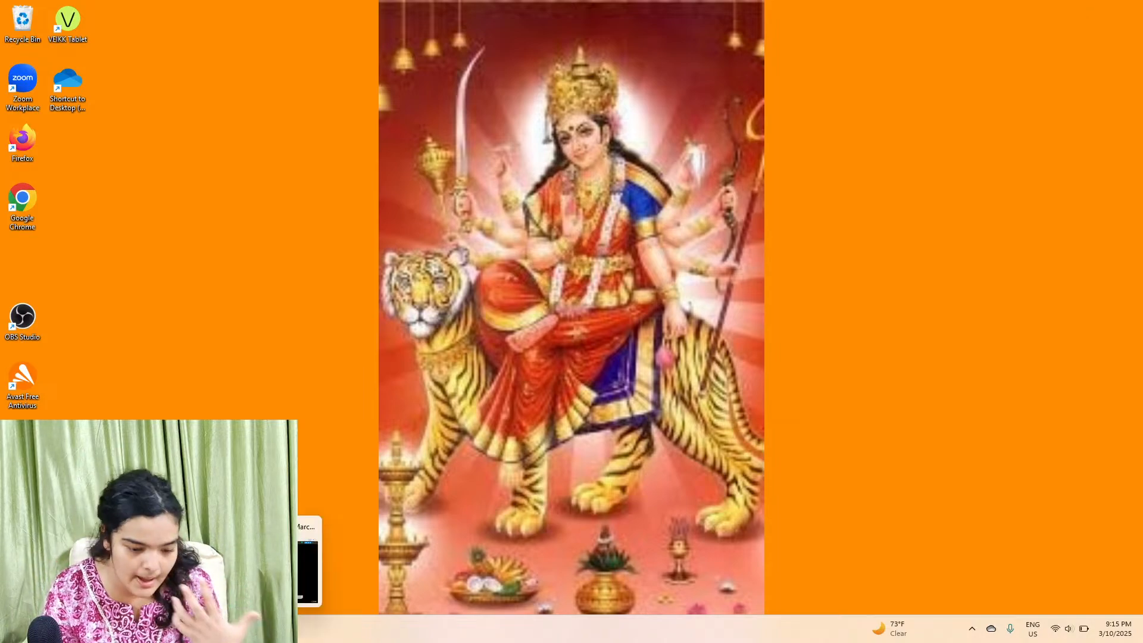
pyautogui.click(250, 628)
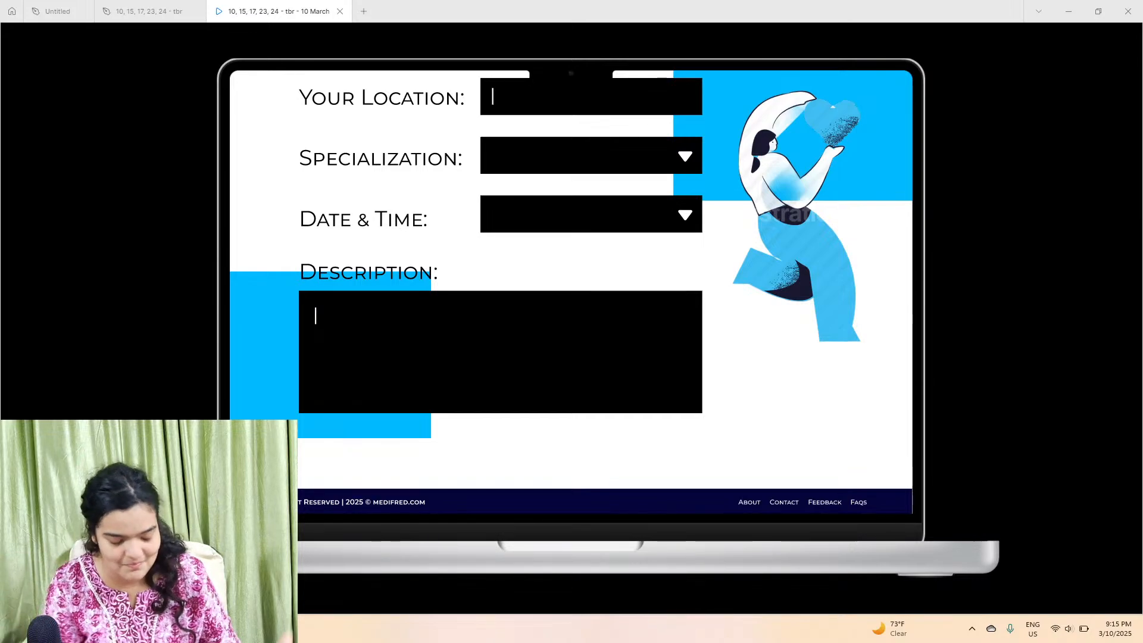
pyautogui.scroll(3, 430, 456)
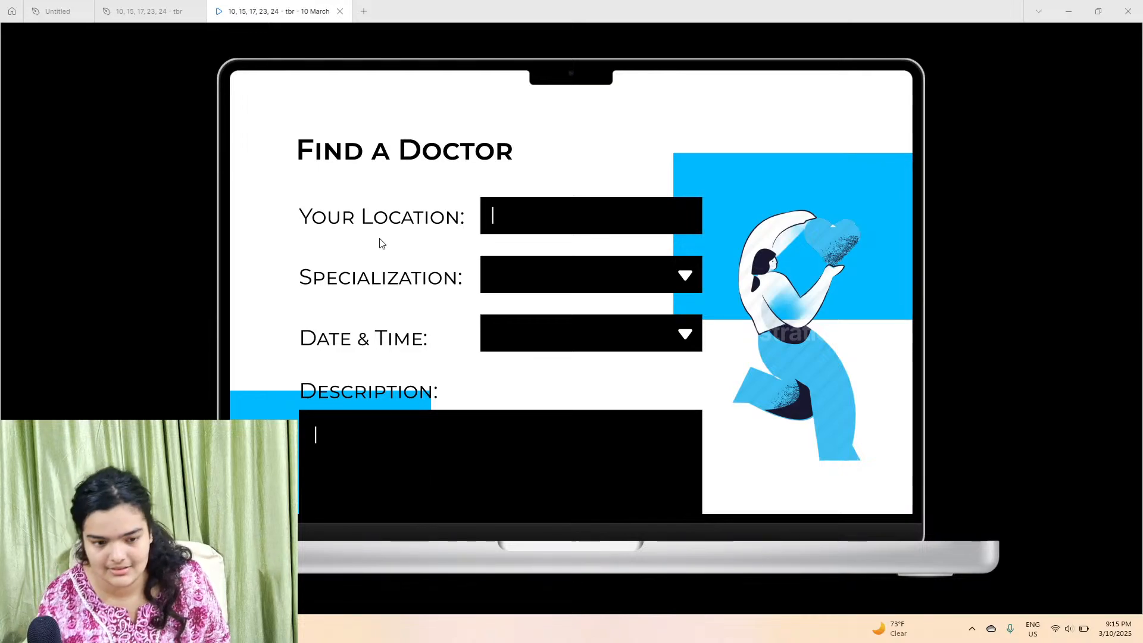
pyautogui.click(363, 13)
pyautogui.click(408, 176)
# Step: Scroll the prototype back to the hero section and return to the Discord assets channel
pyautogui.click(301, 11)
pyautogui.scroll(5, 466, 343)
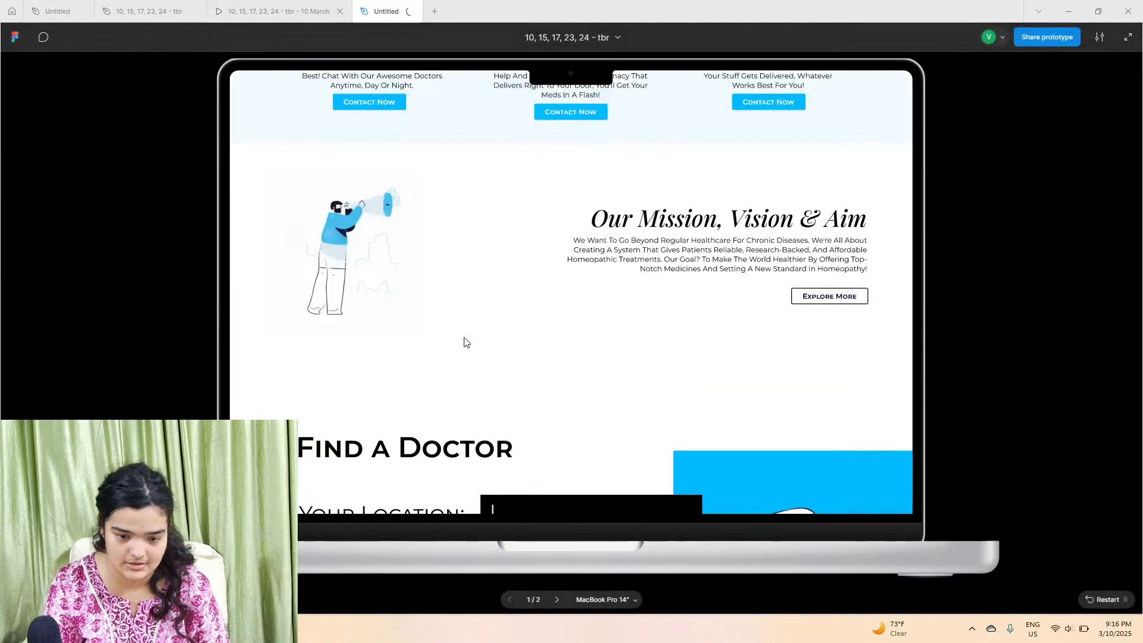
pyautogui.scroll(8, 466, 342)
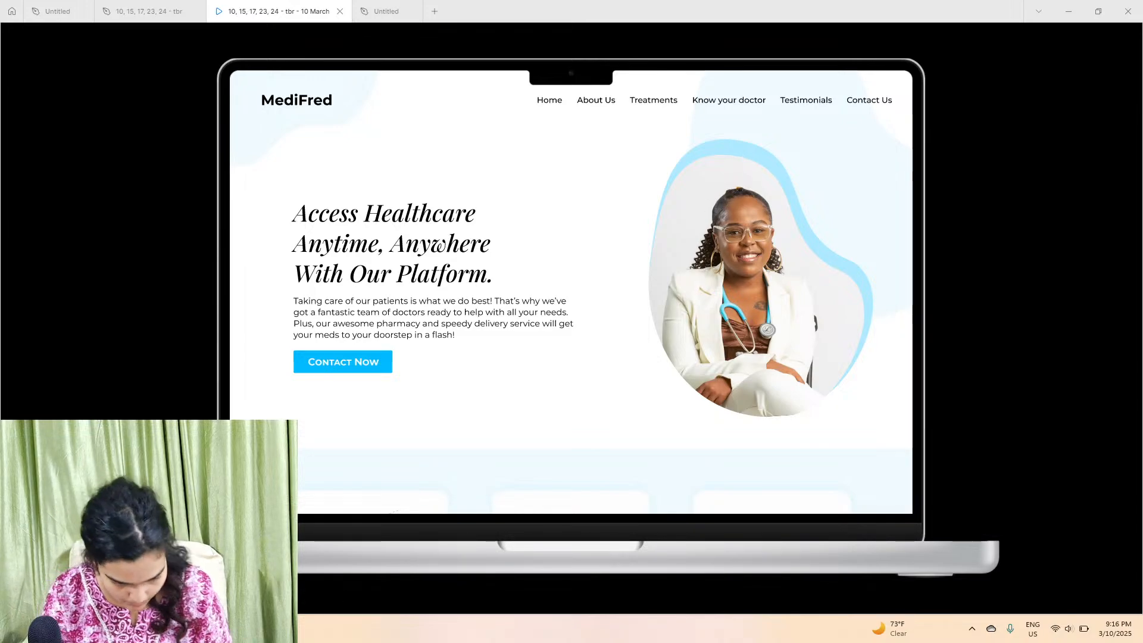
pyautogui.click(197, 629)
pyautogui.click(225, 16)
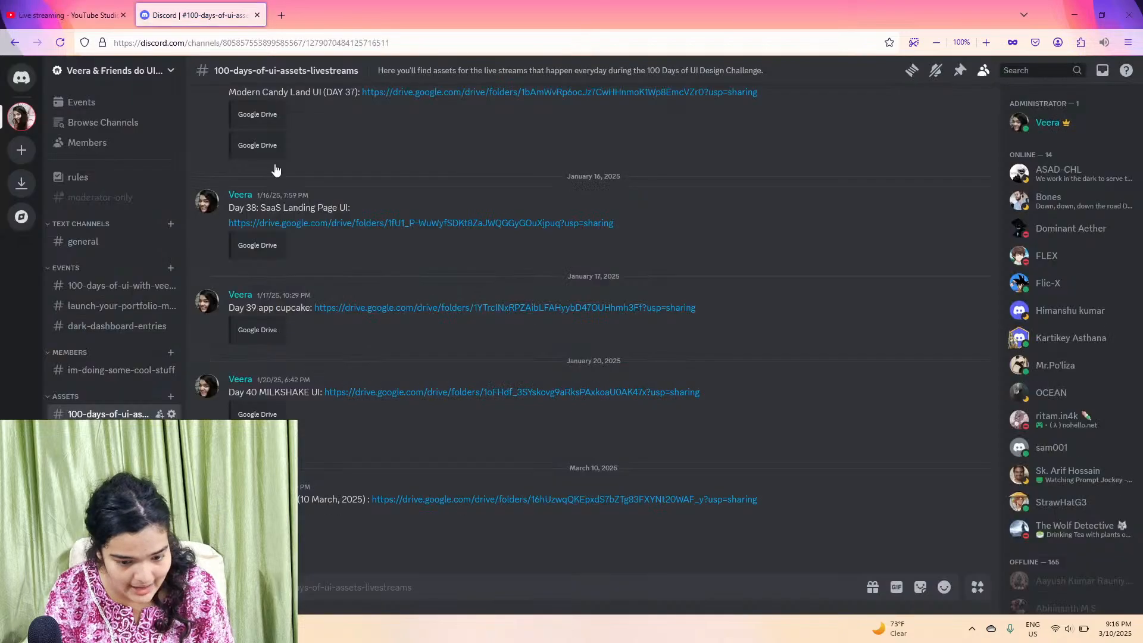
# Step: Open the 10 March assets Drive folder linked in Discord and download the workspace woman illustration
pyautogui.click(690, 500)
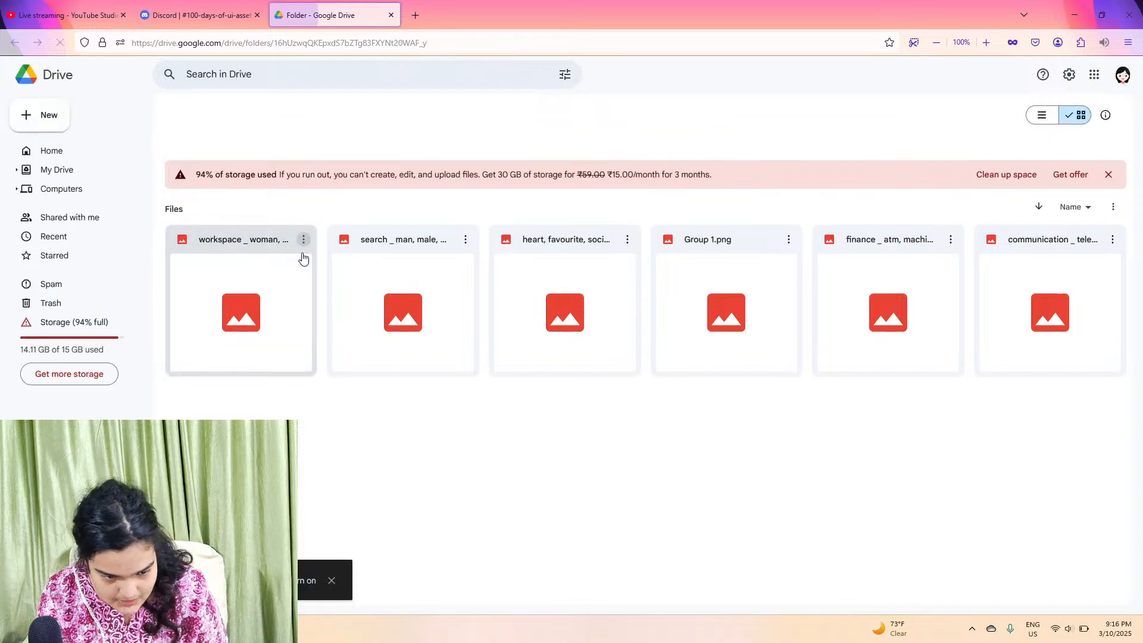
pyautogui.click(287, 342)
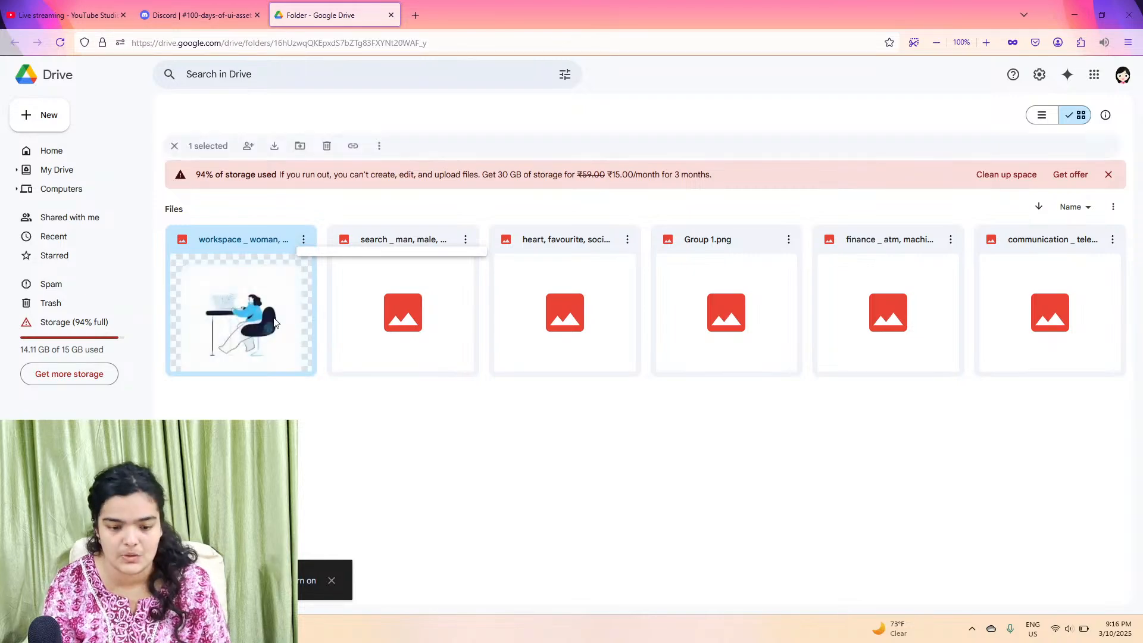
pyautogui.click(274, 147)
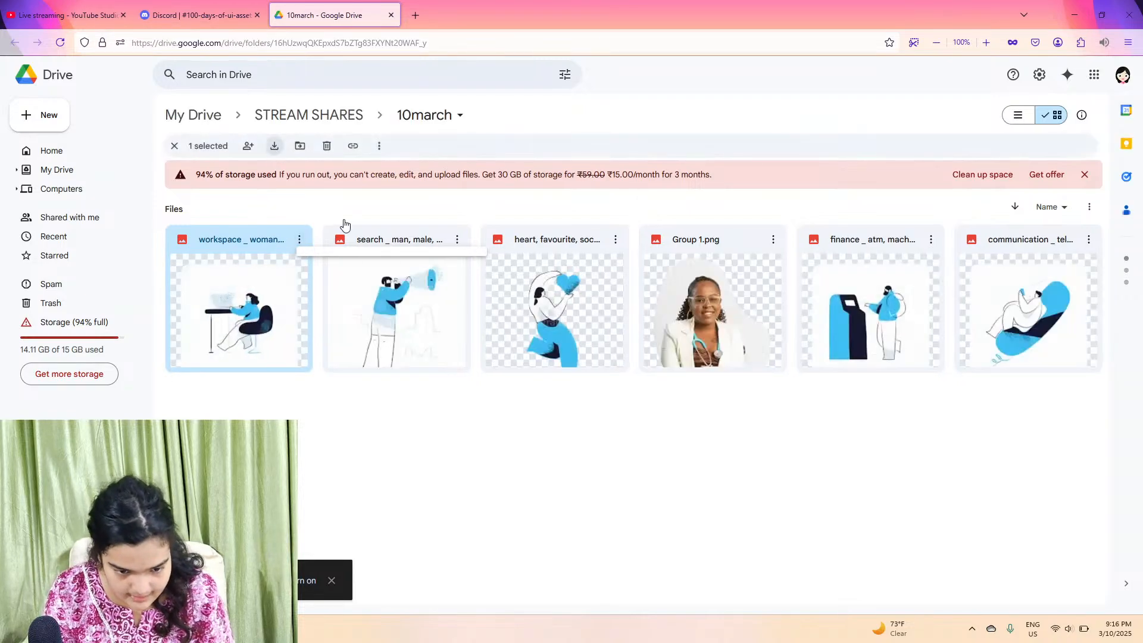
# Step: Browse the folder's illustrations and download the finance ATM illustration
pyautogui.click(356, 232)
pyautogui.press('Right')
pyautogui.press('Right')
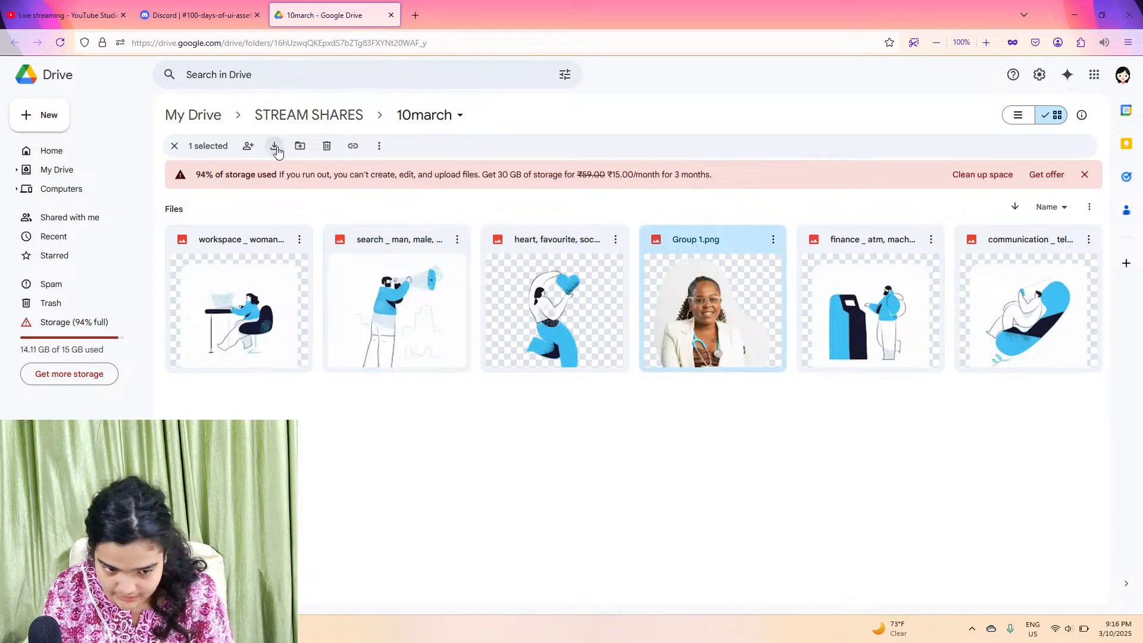
pyautogui.click(532, 244)
pyautogui.click(888, 264)
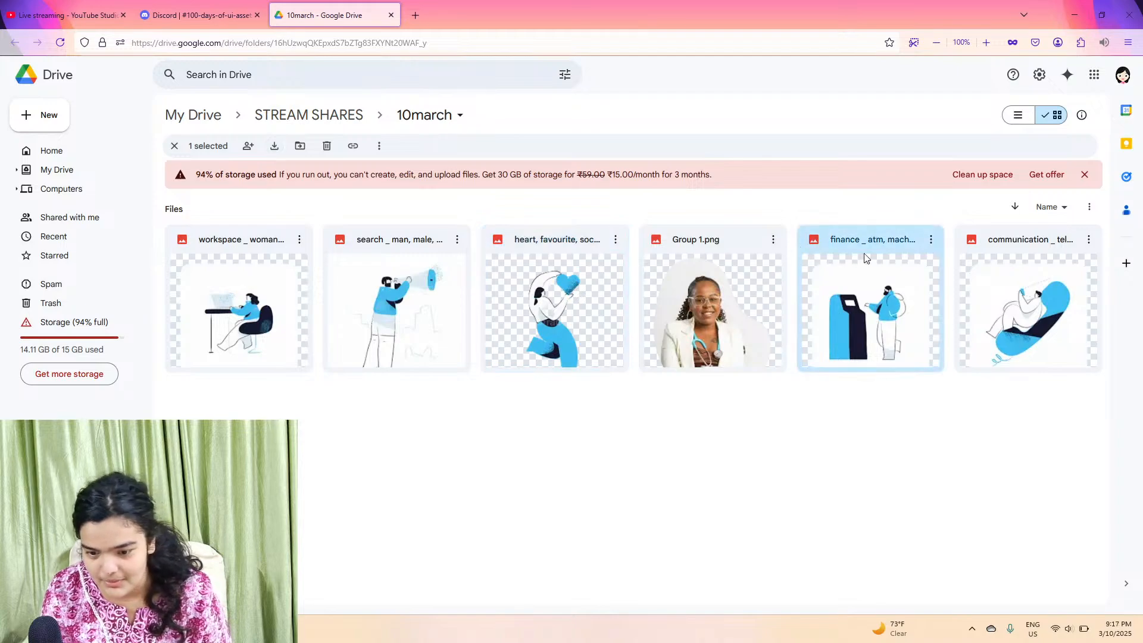
pyautogui.click(277, 152)
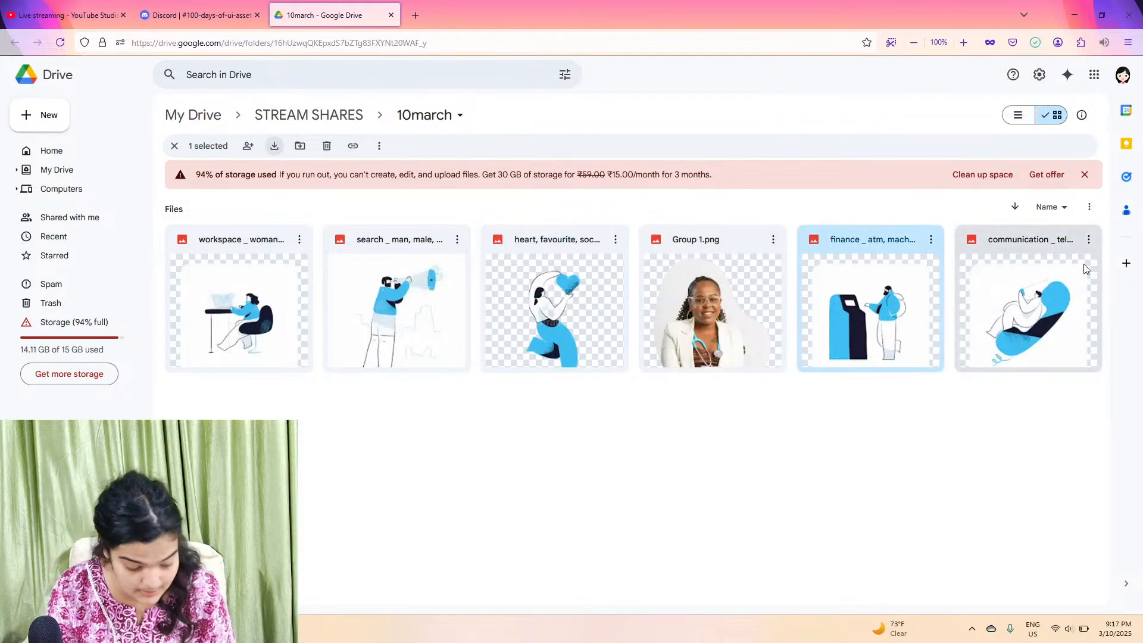
# Step: Download the communication illustration and switch back to the Figma app
pyautogui.click(1064, 252)
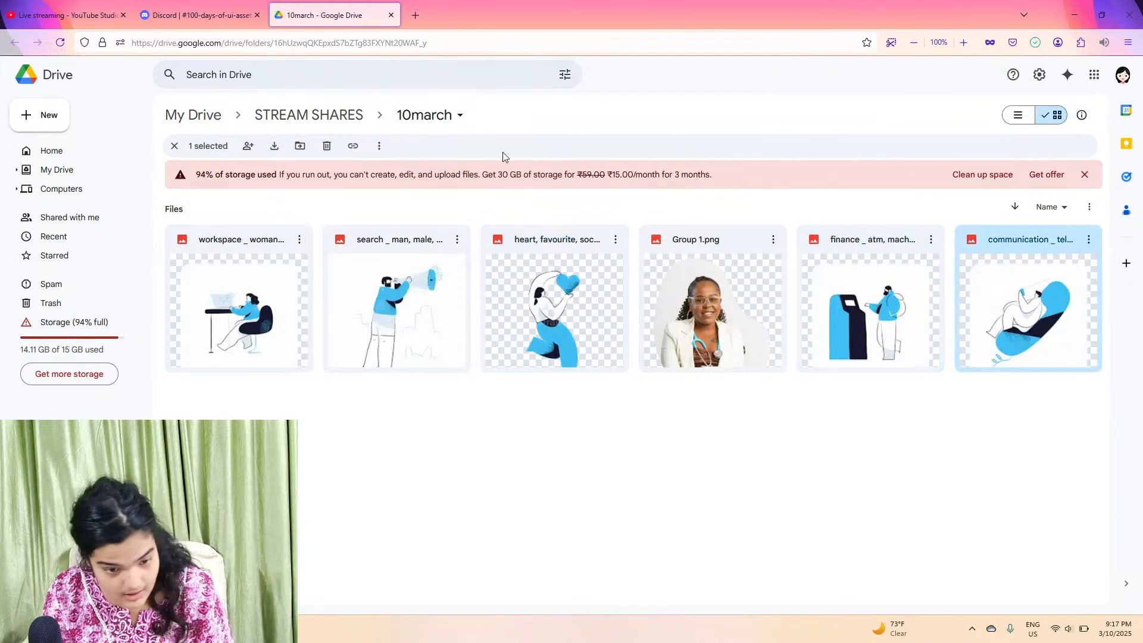
pyautogui.click(274, 146)
pyautogui.click(363, 627)
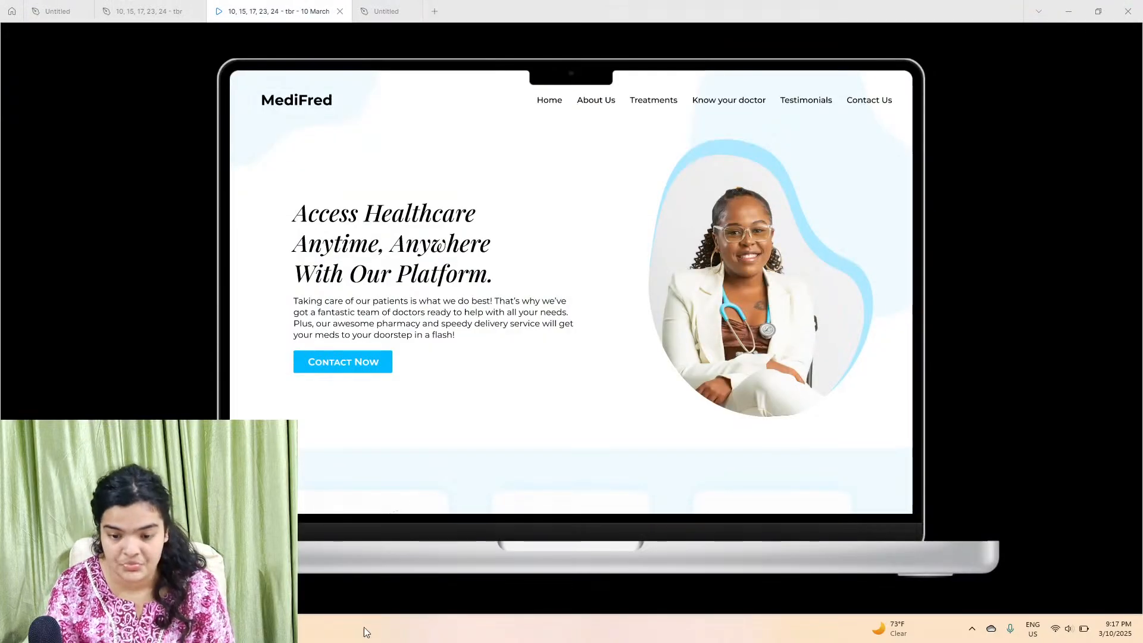
# Step: Go to the untitled design file and add a MacBook Pro 14" desktop frame
pyautogui.click(369, 8)
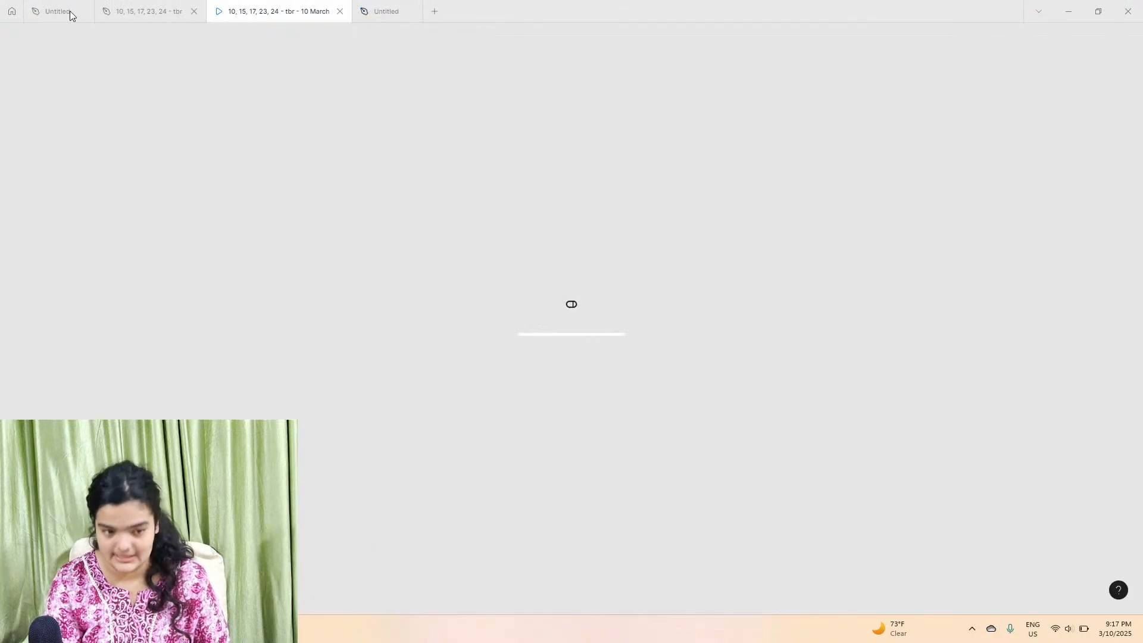
pyautogui.click(83, 11)
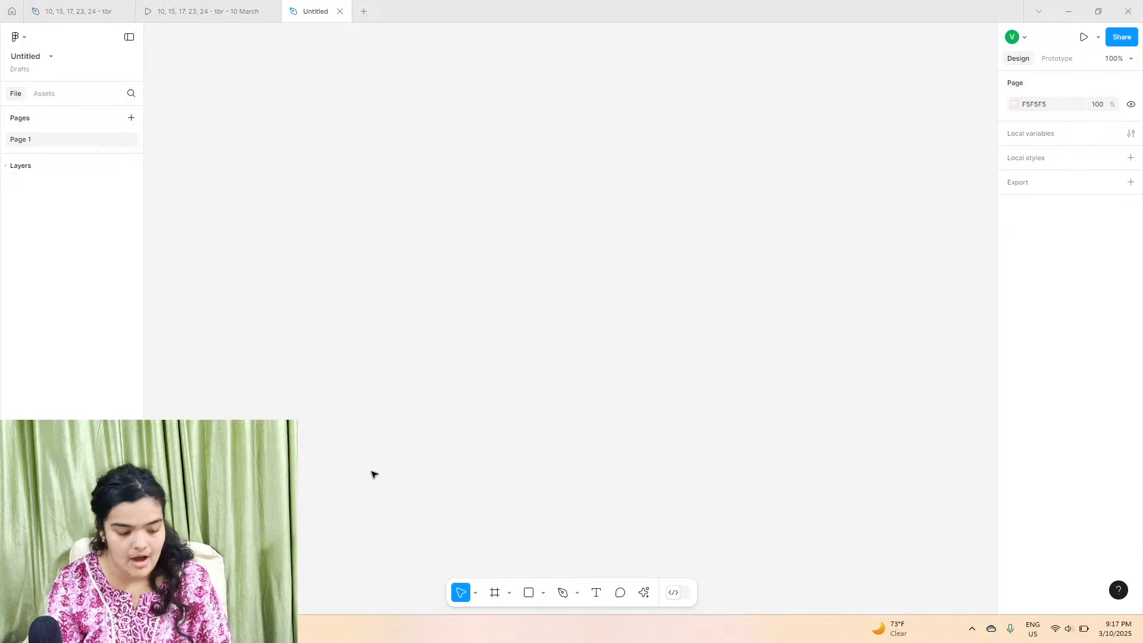
pyautogui.click(492, 599)
pyautogui.moveTo(257, 5)
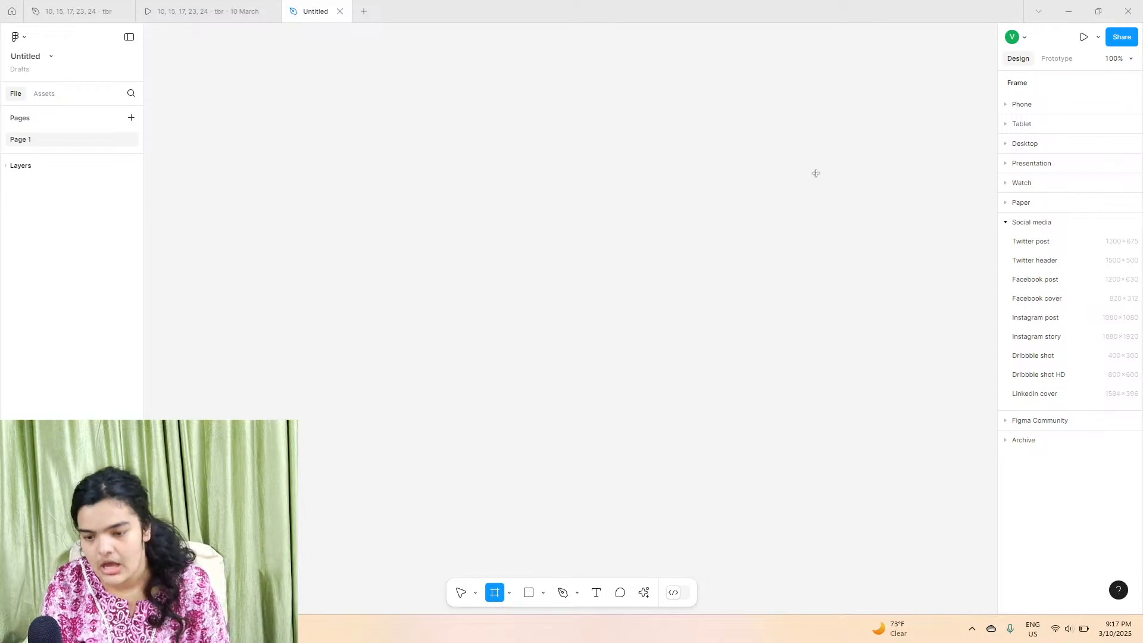
pyautogui.click(1057, 141)
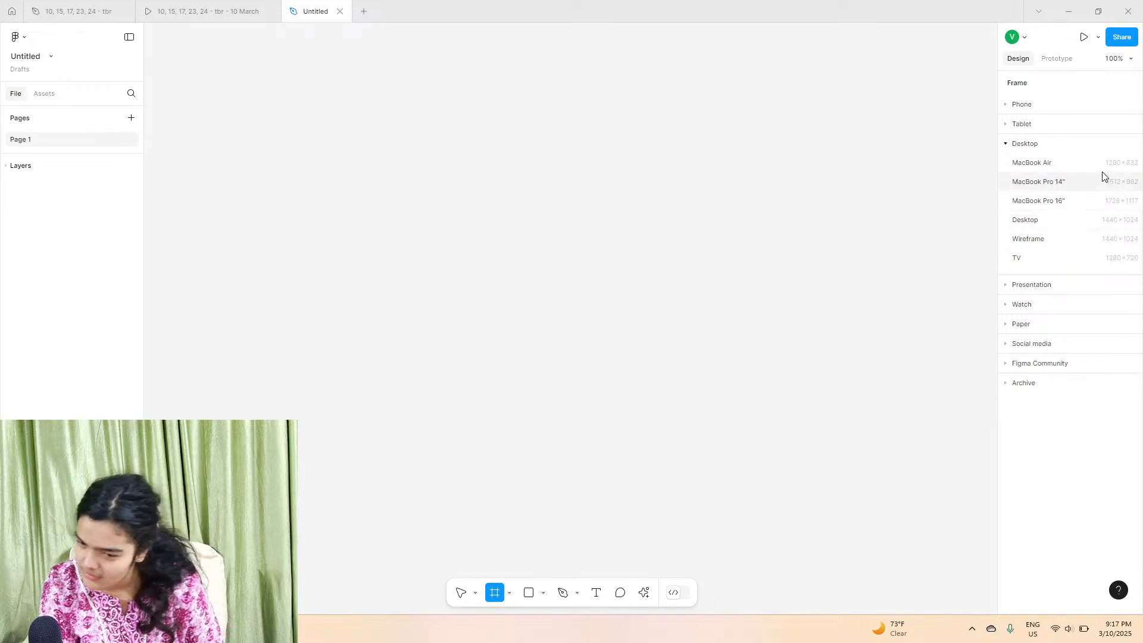
pyautogui.click(1039, 182)
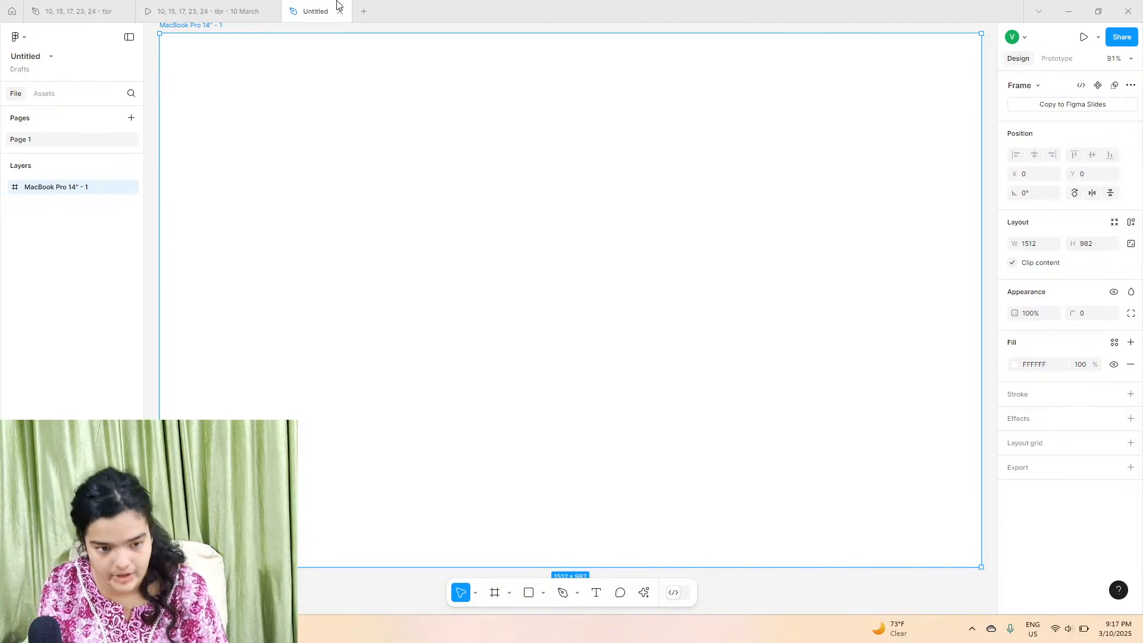
# Step: Switch between the new frame and the prototype to review the hero section's blob shape
pyautogui.scroll(1, 215, 102)
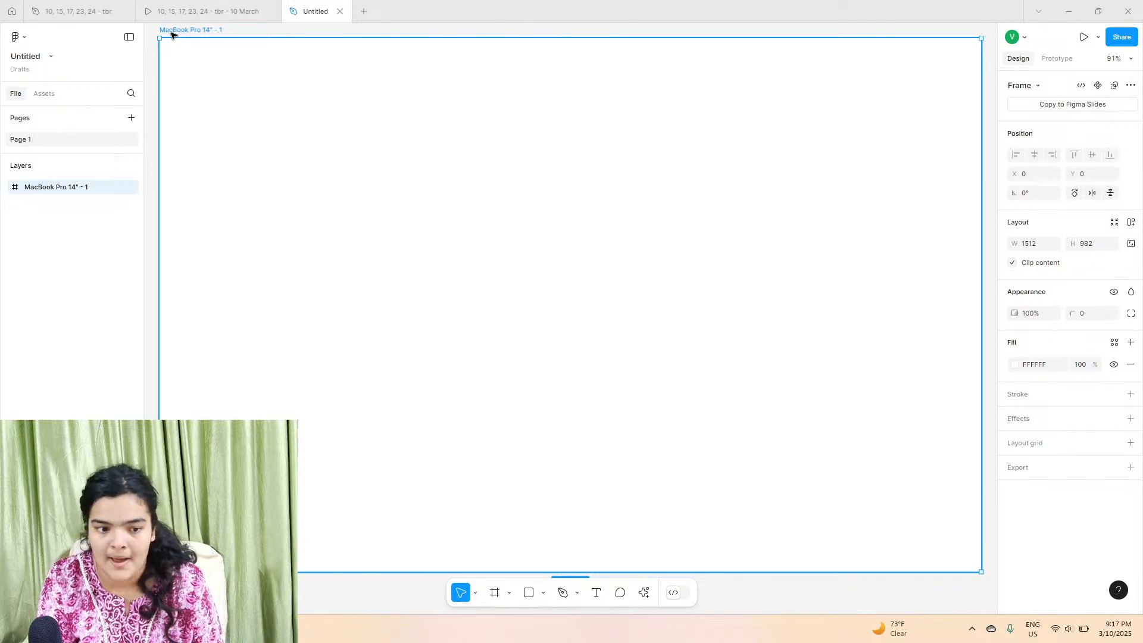
pyautogui.click(196, 11)
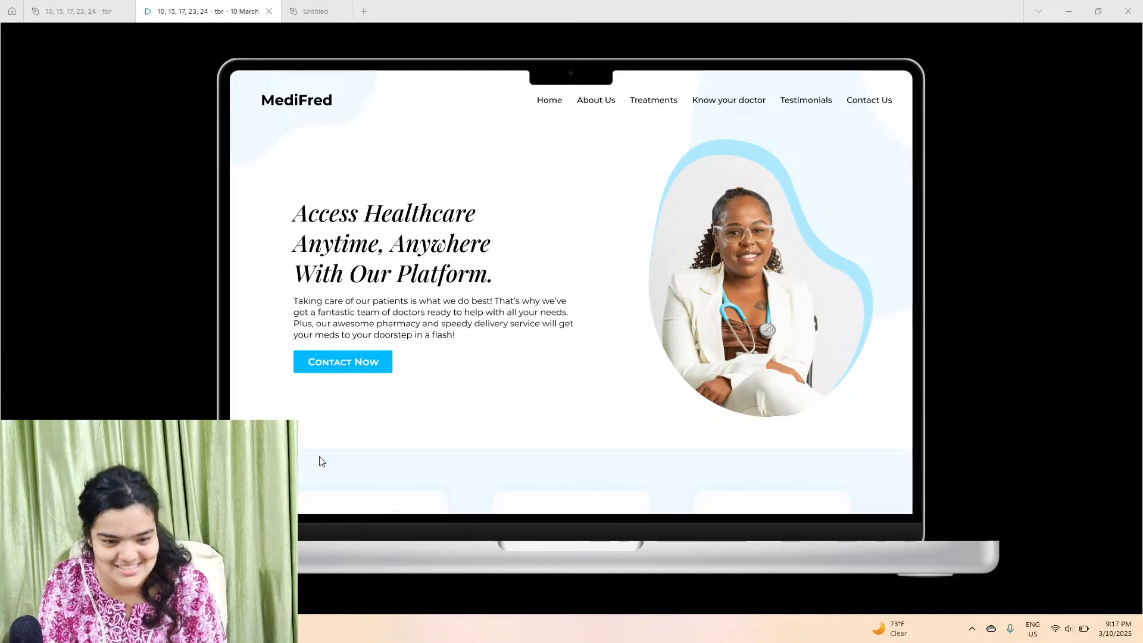
pyautogui.click(329, 7)
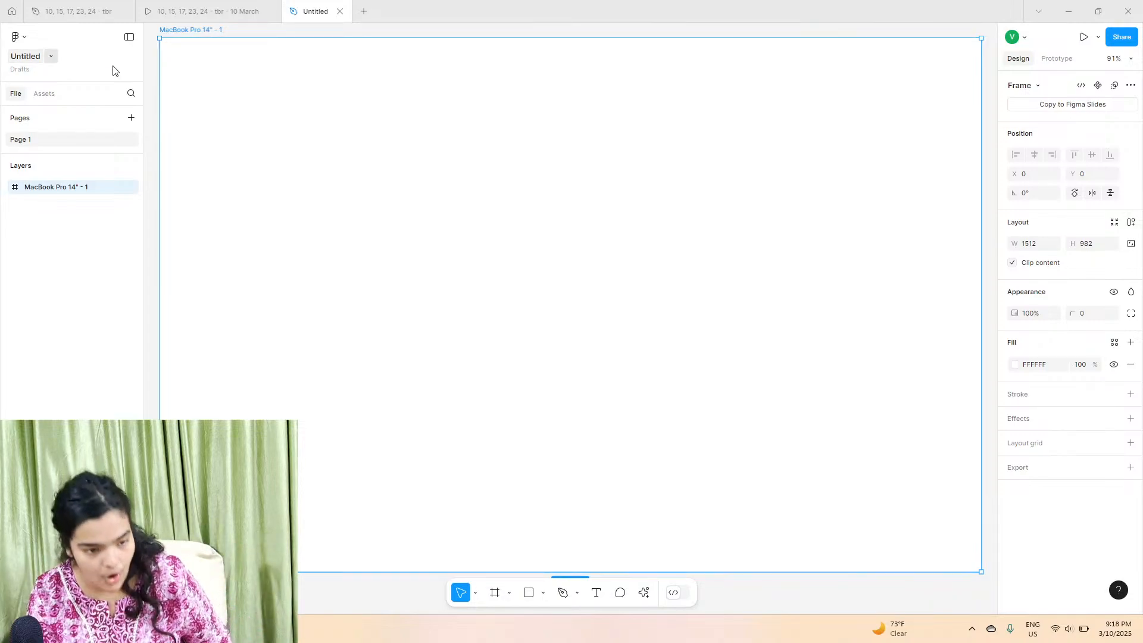
pyautogui.click(496, 593)
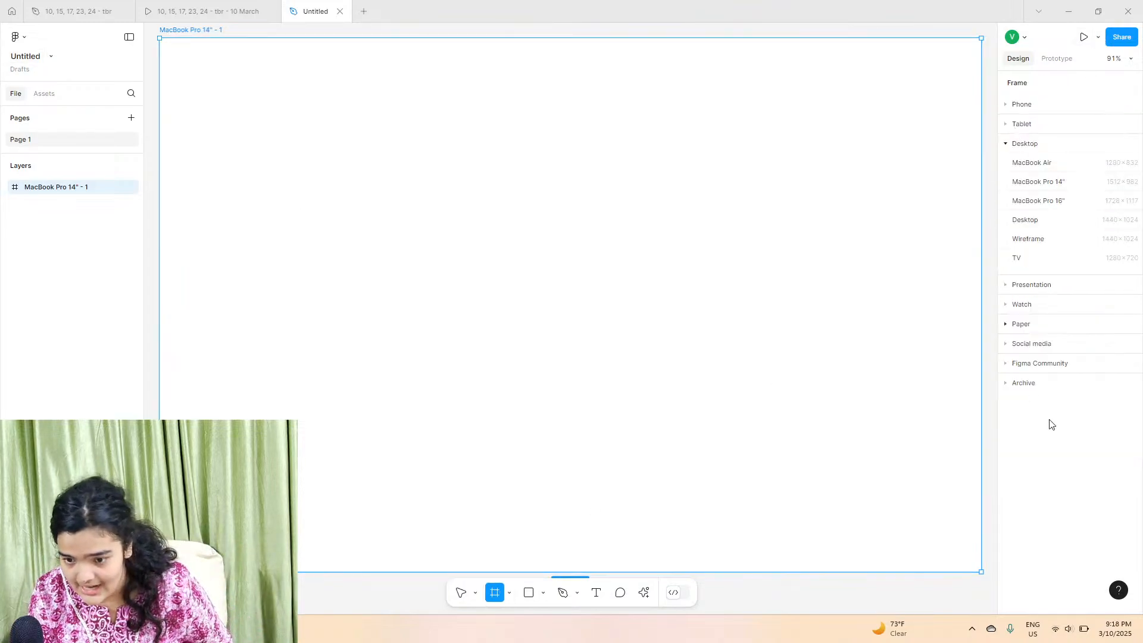
pyautogui.click(459, 593)
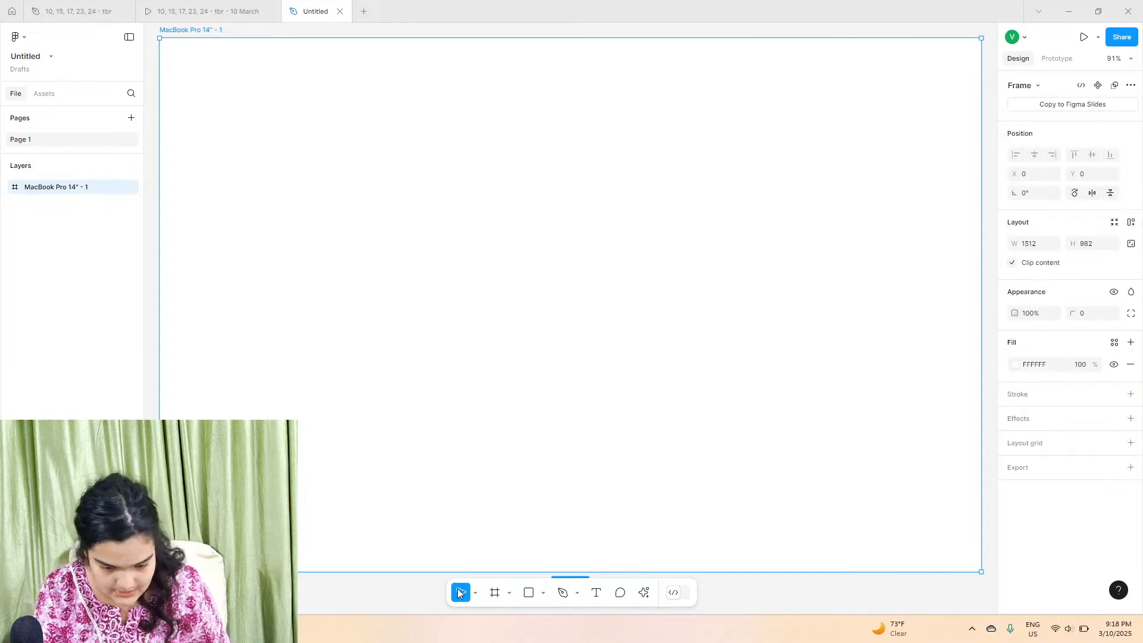
pyautogui.click(239, 12)
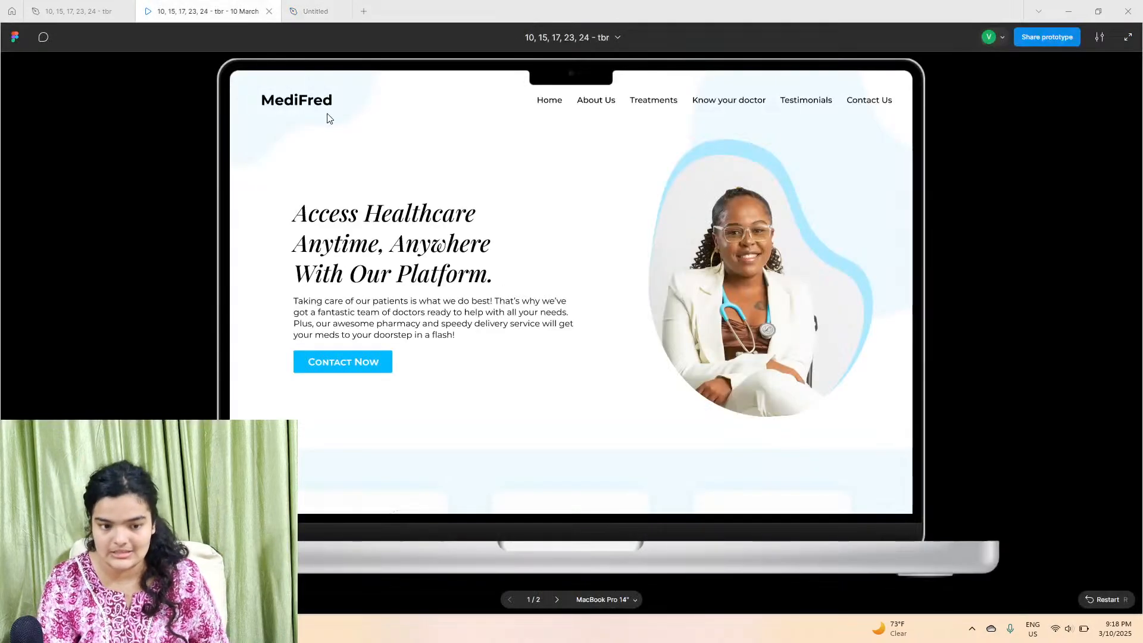
pyautogui.click(316, 7)
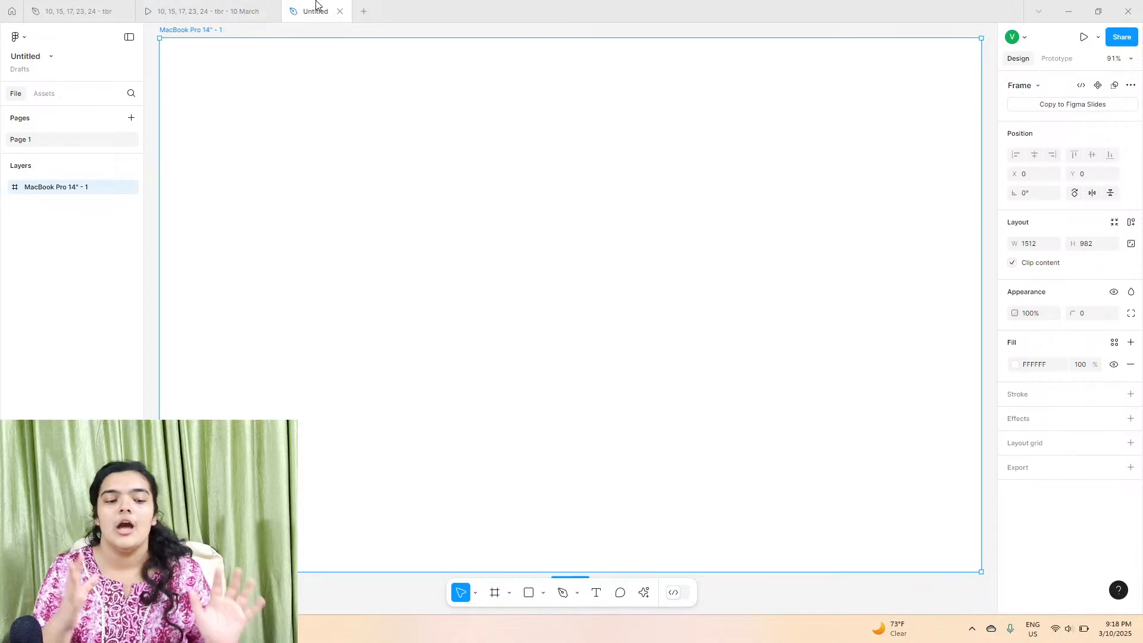
# Step: Draw a closed blob shape about 691 × 717 with the Pen tool around the frame's top-left corner
pyautogui.scroll(5, 245, 74)
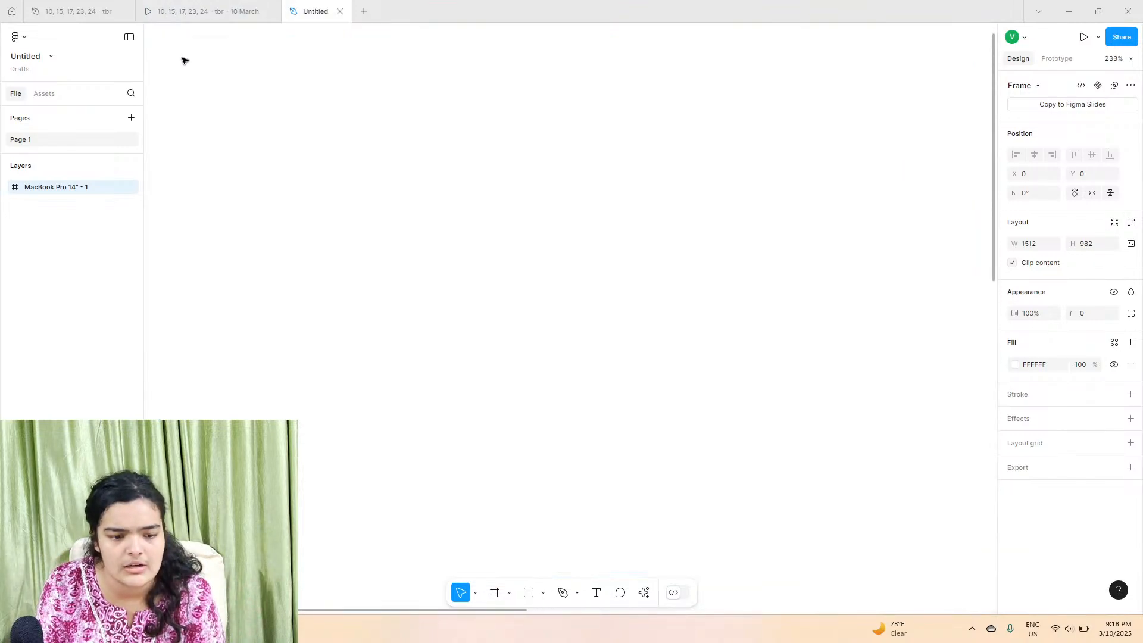
pyautogui.hscroll(-5, 199, 97)
pyautogui.scroll(2, 311, 143)
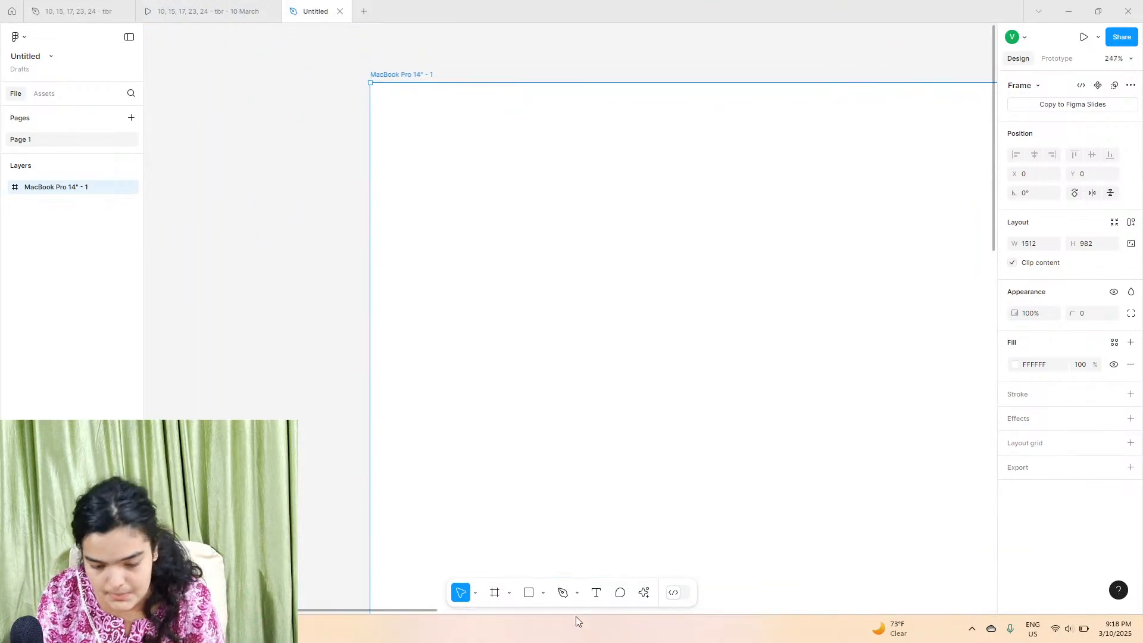
pyautogui.click(563, 594)
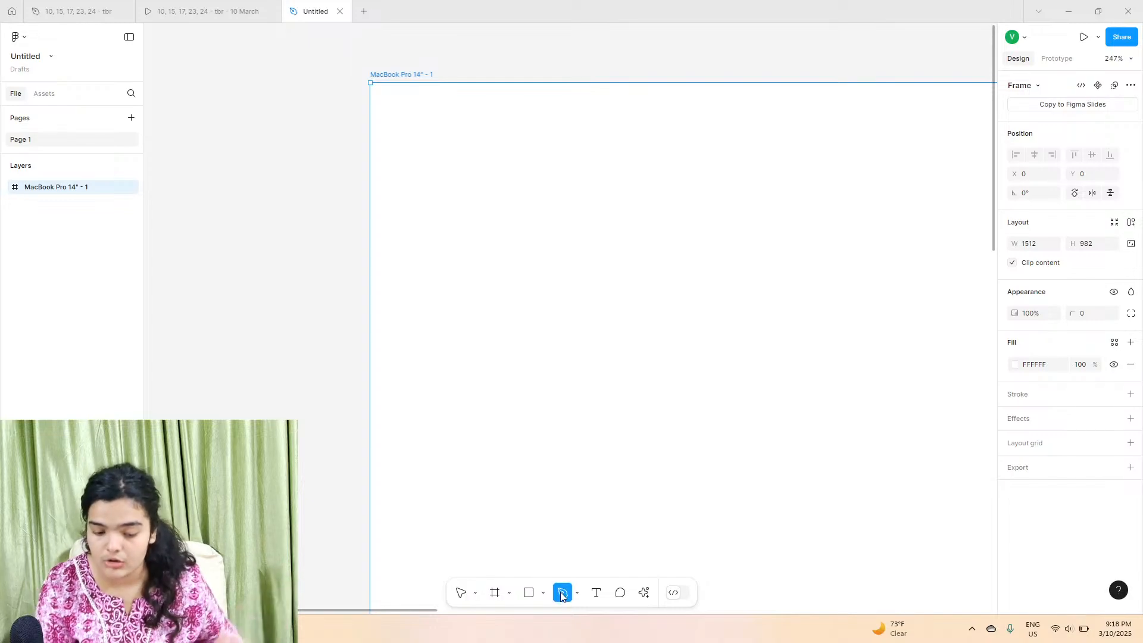
pyautogui.click(370, 338)
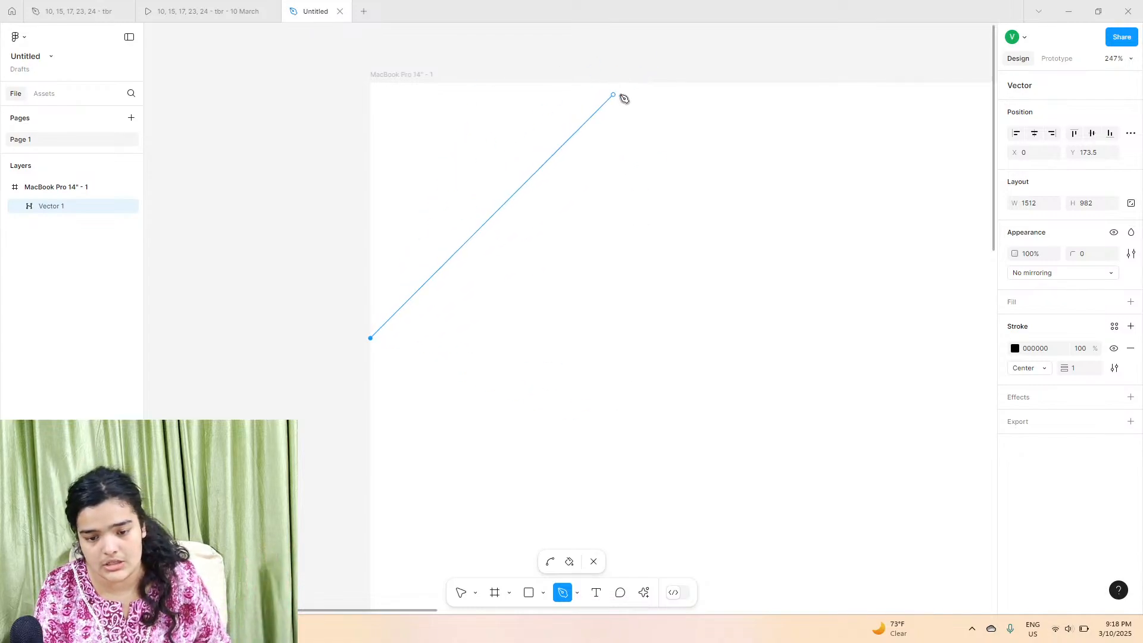
pyautogui.click(674, 84)
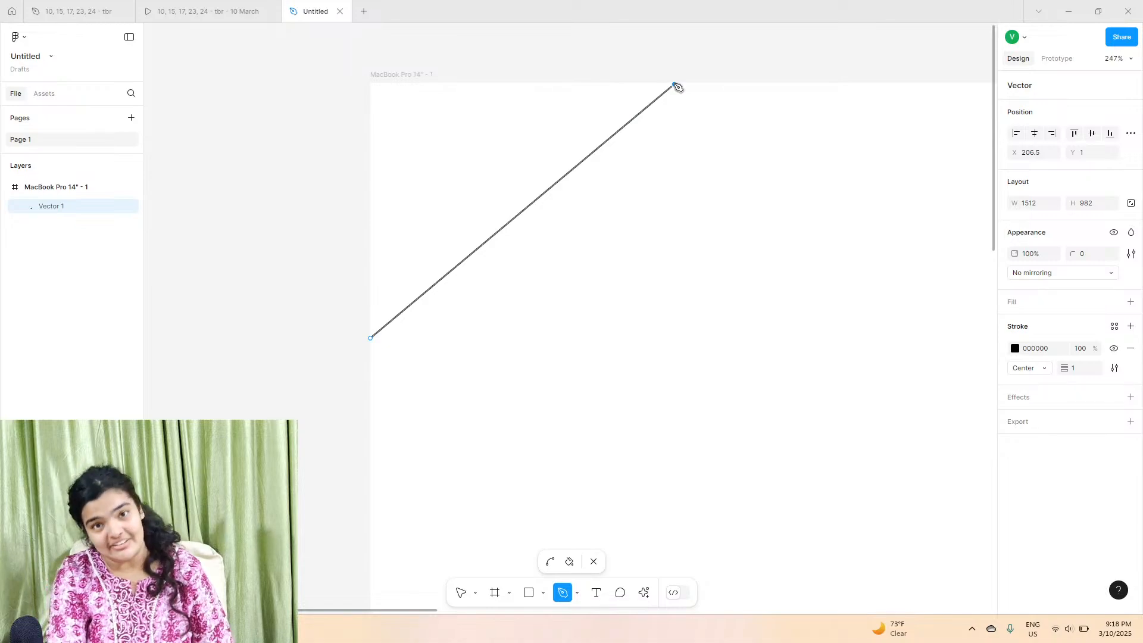
pyautogui.moveTo(675, 85); pyautogui.dragTo(735, 163)
pyautogui.keyDown('ctrl'); pyautogui.scroll(-5, 762, 344); pyautogui.keyUp('ctrl')
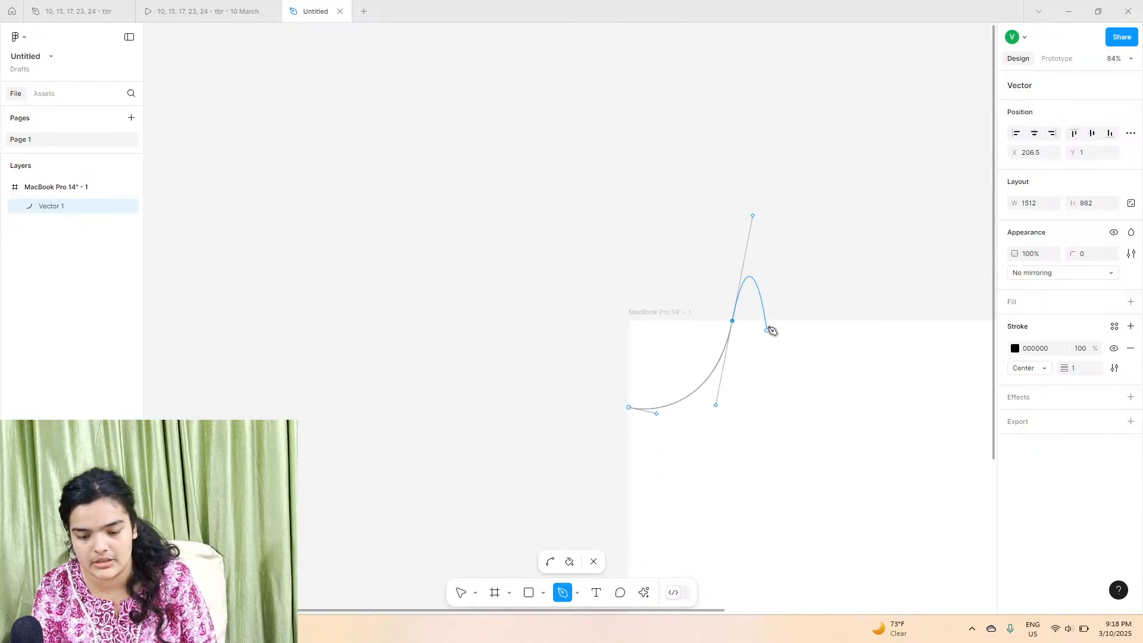
pyautogui.moveTo(856, 174); pyautogui.dragTo(864, 129)
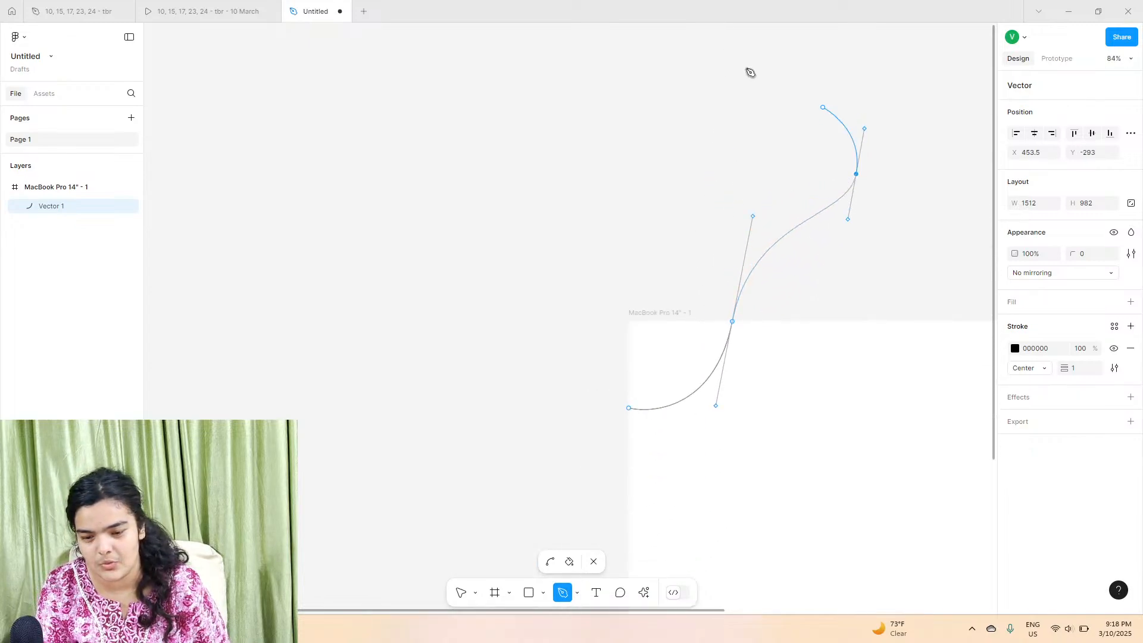
pyautogui.moveTo(573, 115); pyautogui.dragTo(454, 272)
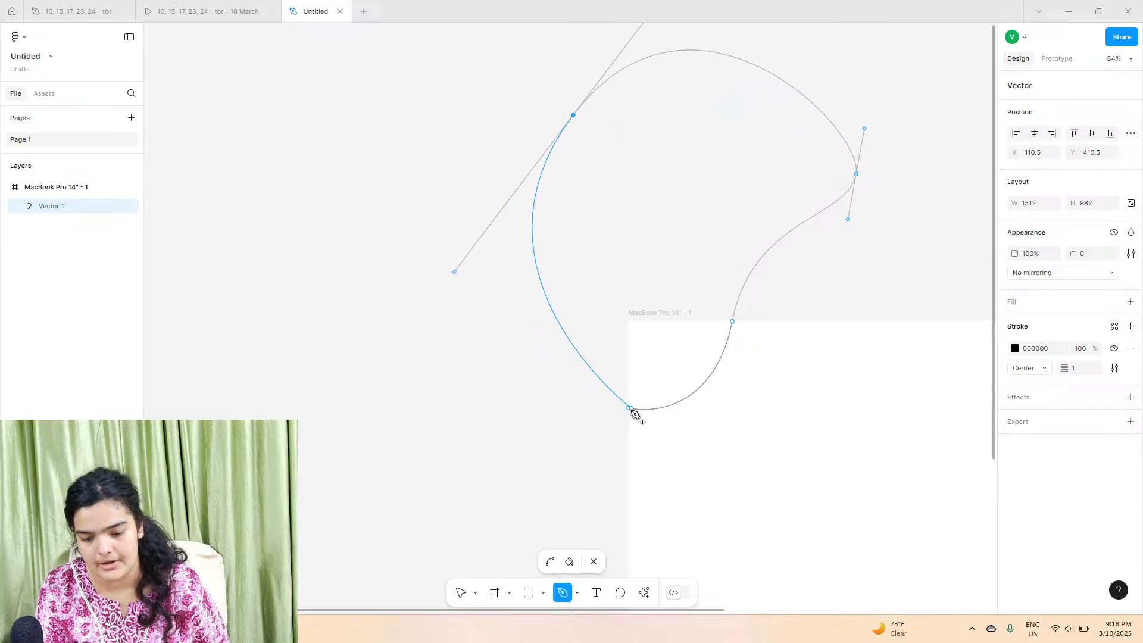
pyautogui.moveTo(630, 410); pyautogui.dragTo(739, 453)
pyautogui.click(461, 594)
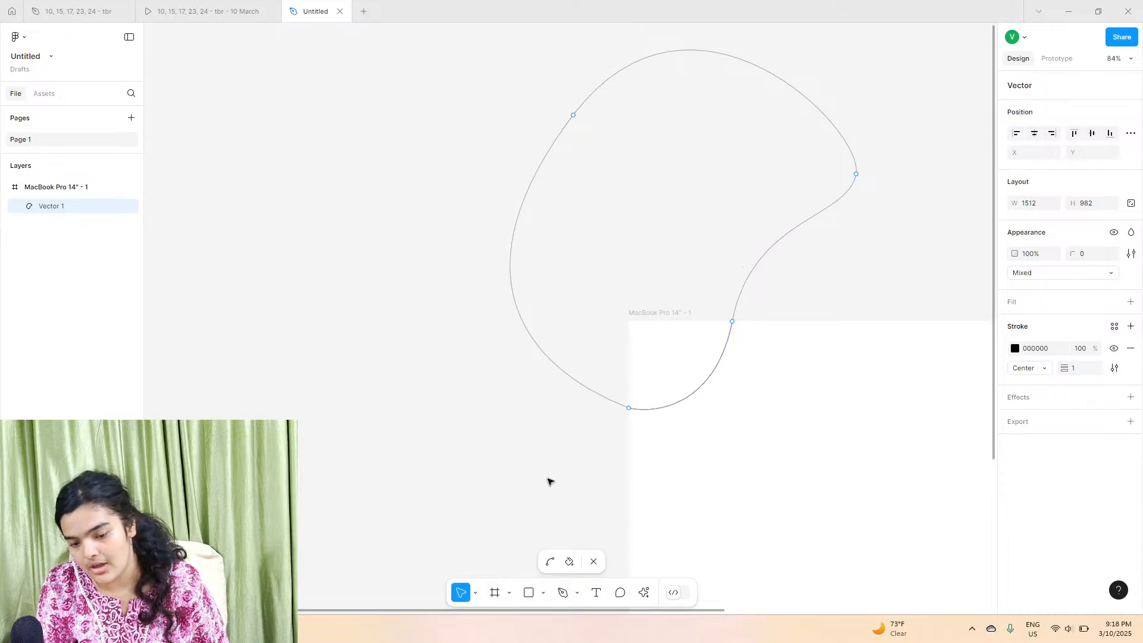
pyautogui.press('Escape')
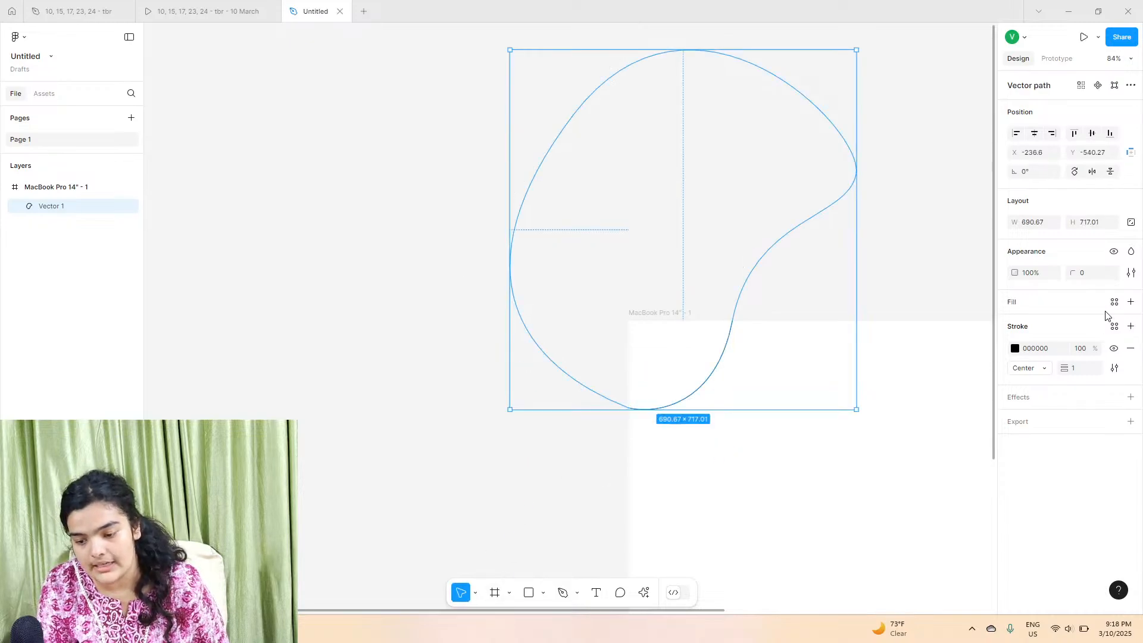
# Step: Add a fill to the blob shape and remove its stroke
pyautogui.click(1130, 302)
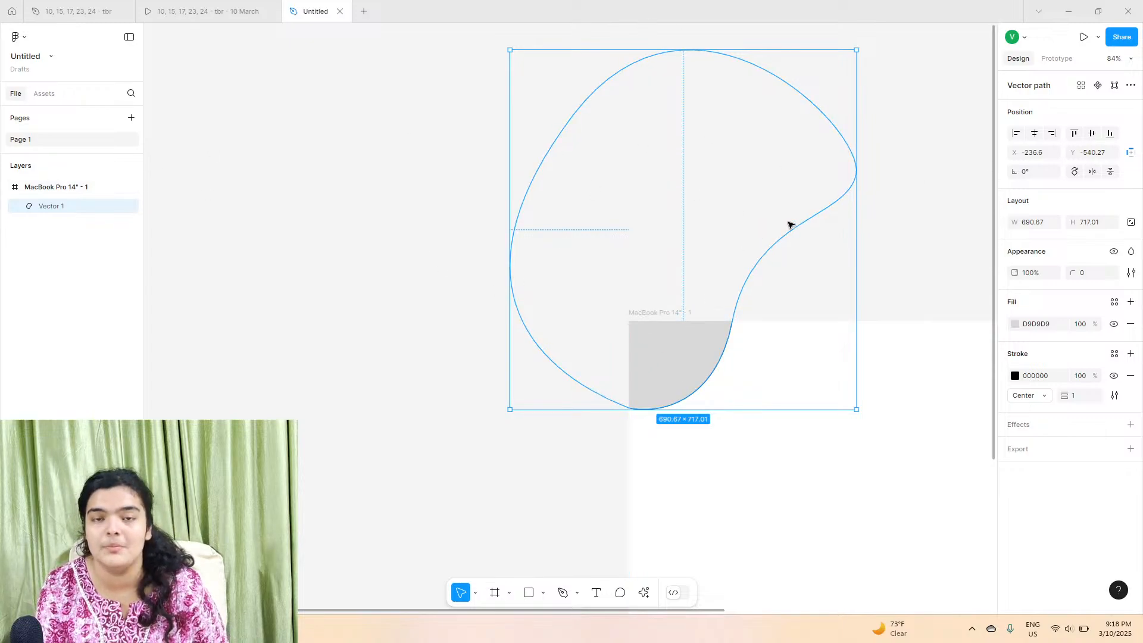
pyautogui.scroll(5, 797, 224)
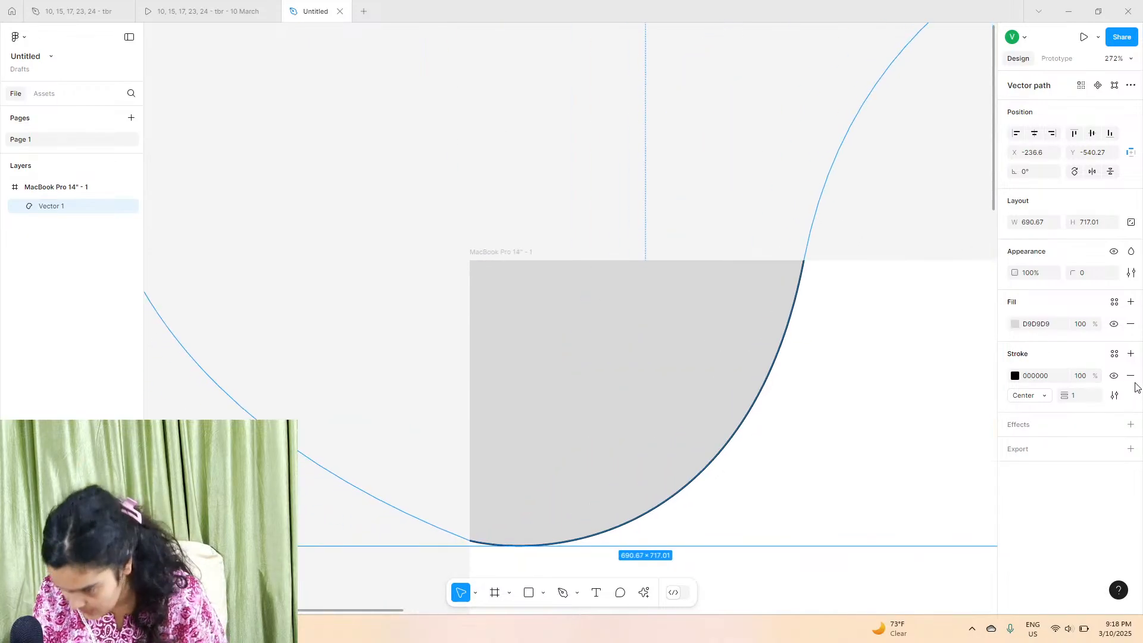
pyautogui.click(1130, 375)
# Step: Set the blob's fill colour to cyan 76FAFF, comparing it against the prototype's hero blob
pyautogui.click(1015, 326)
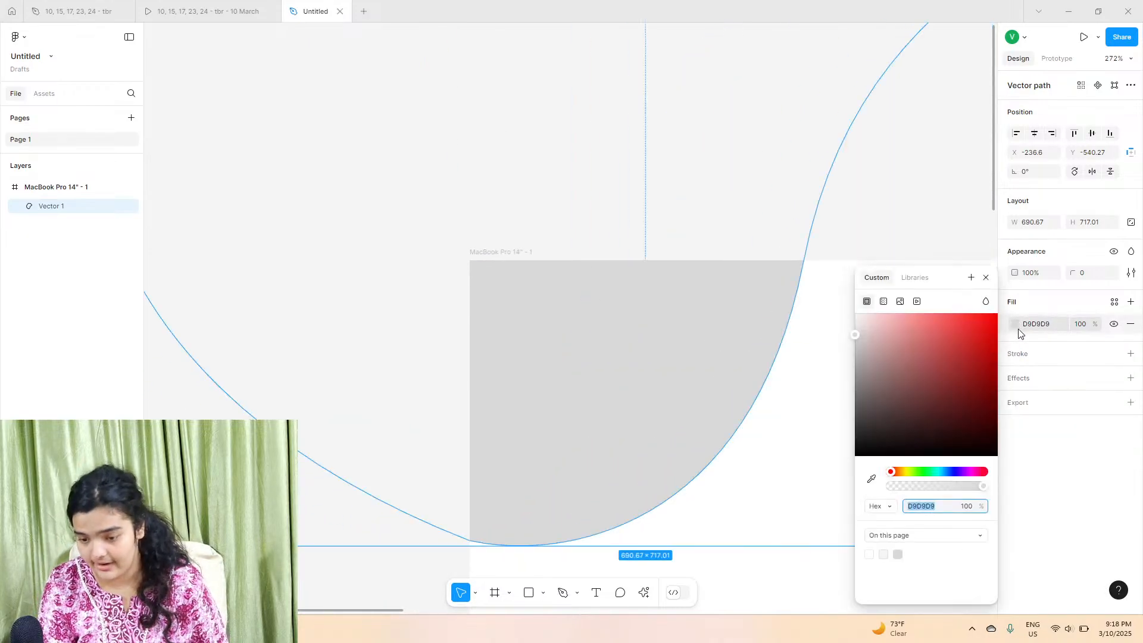
pyautogui.moveTo(926, 471); pyautogui.dragTo(936, 472)
pyautogui.moveTo(944, 394); pyautogui.dragTo(933, 227)
pyautogui.moveTo(946, 474); pyautogui.dragTo(937, 471)
pyautogui.click(144, 6)
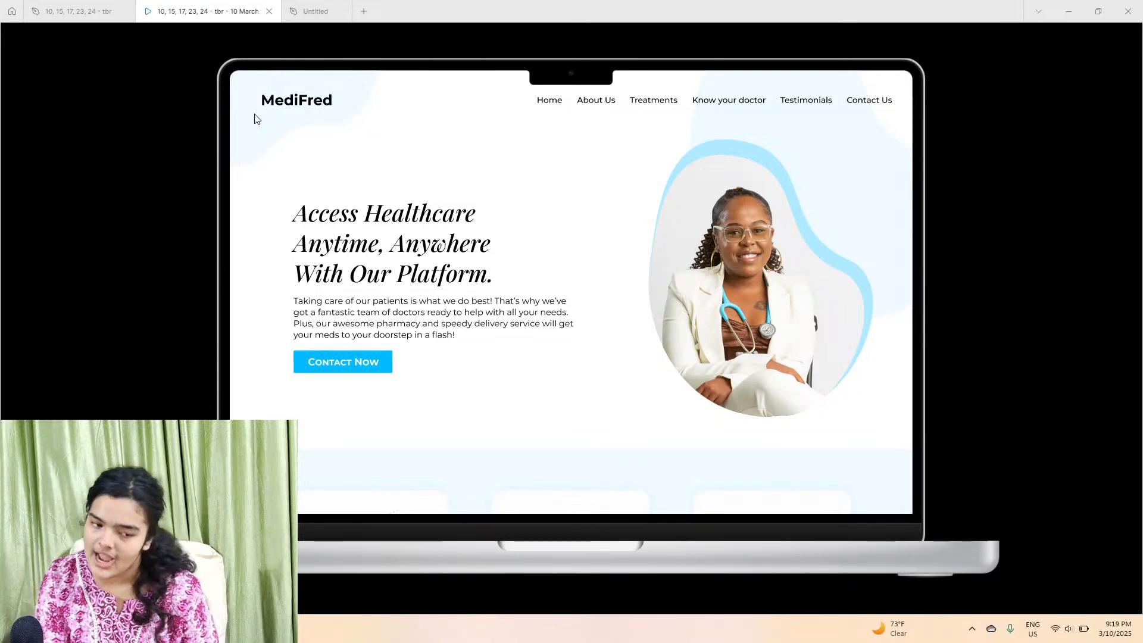
pyautogui.click(310, 11)
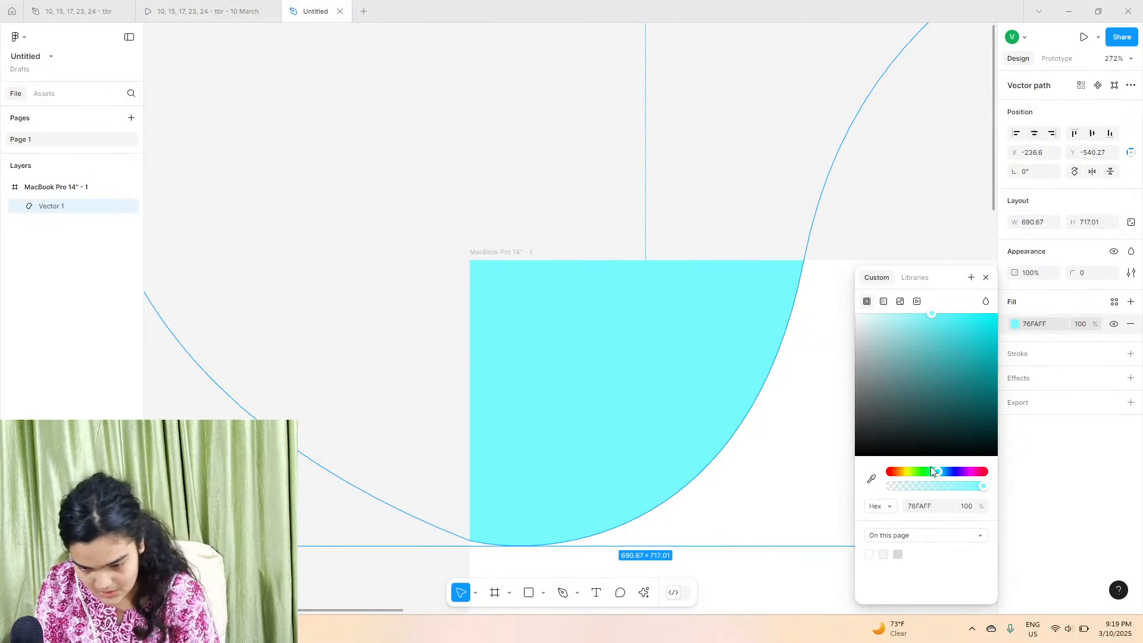
# Step: Change the blob's fill colour to light cyan D4F9FF and nudge the blob slightly down and left
pyautogui.moveTo(932, 471); pyautogui.dragTo(942, 473)
pyautogui.moveTo(908, 410); pyautogui.dragTo(881, 280)
pyautogui.moveTo(942, 474); pyautogui.dragTo(939, 474)
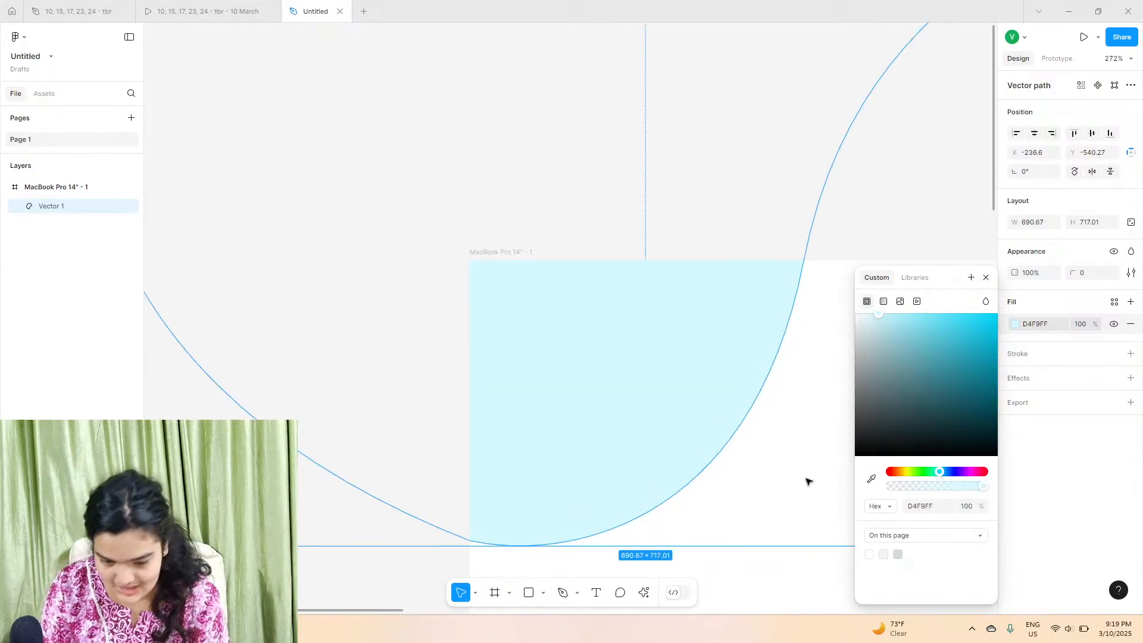
pyautogui.moveTo(744, 220); pyautogui.dragTo(703, 323)
# Step: Reshape the blob's curved edge by moving its anchor points and bezier handles in vector edit mode
pyautogui.scroll(-3, 681, 250)
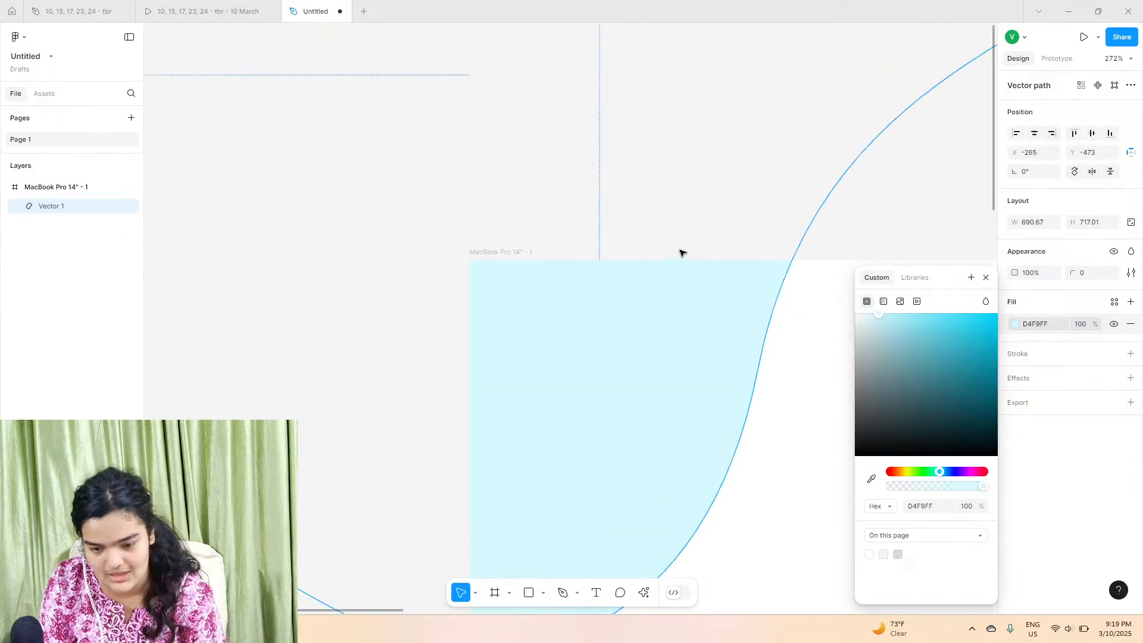
pyautogui.scroll(-3, 681, 250)
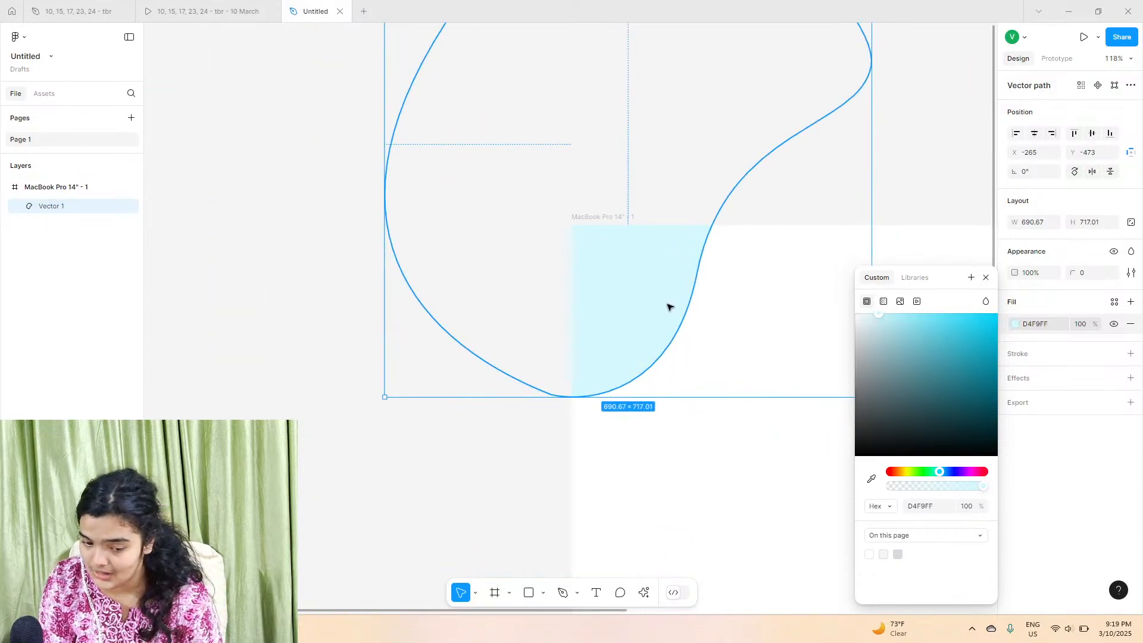
pyautogui.click(681, 339)
pyautogui.doubleClick(676, 331)
pyautogui.moveTo(572, 398); pyautogui.dragTo(671, 454)
pyautogui.moveTo(696, 275); pyautogui.dragTo(672, 265)
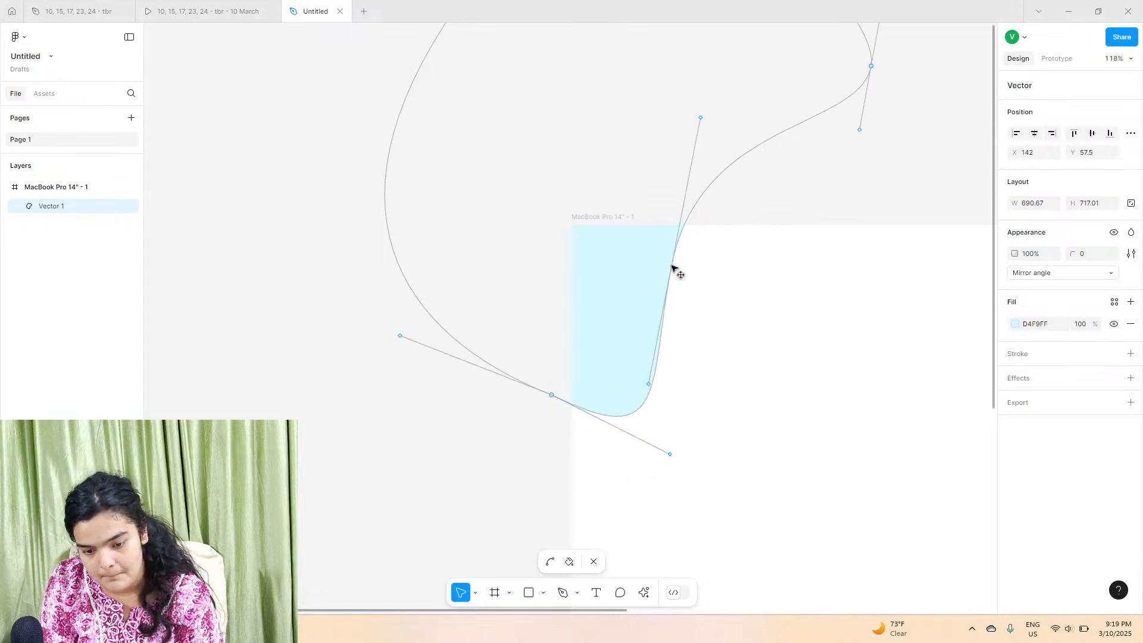
pyautogui.moveTo(647, 384); pyautogui.dragTo(697, 313)
pyautogui.moveTo(685, 171); pyautogui.dragTo(778, 236)
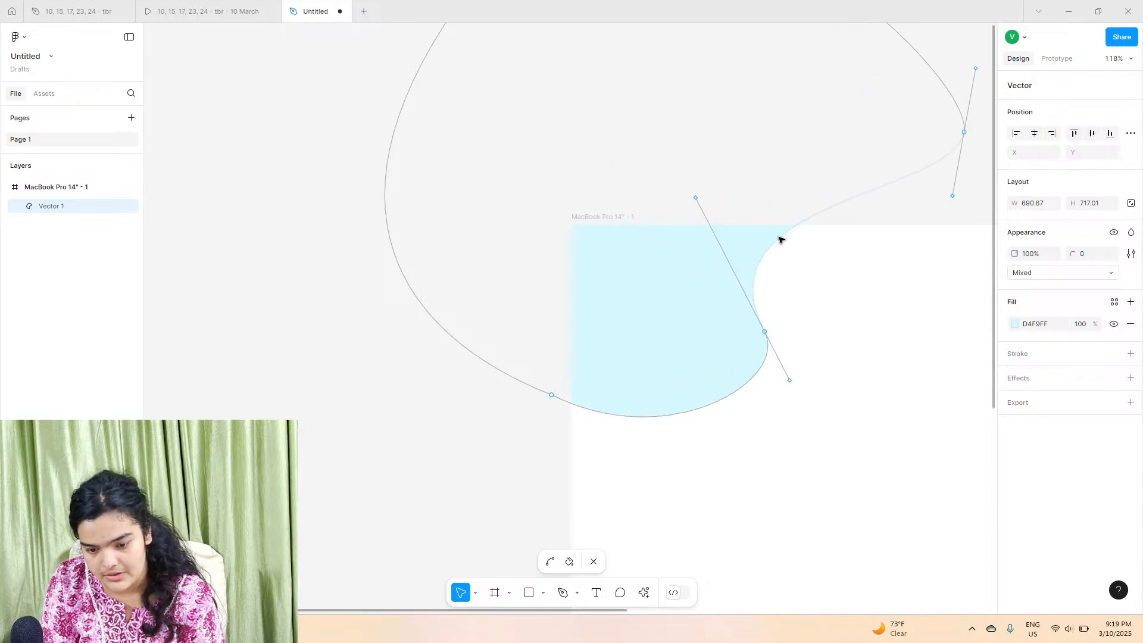
pyautogui.moveTo(653, 417); pyautogui.dragTo(571, 449)
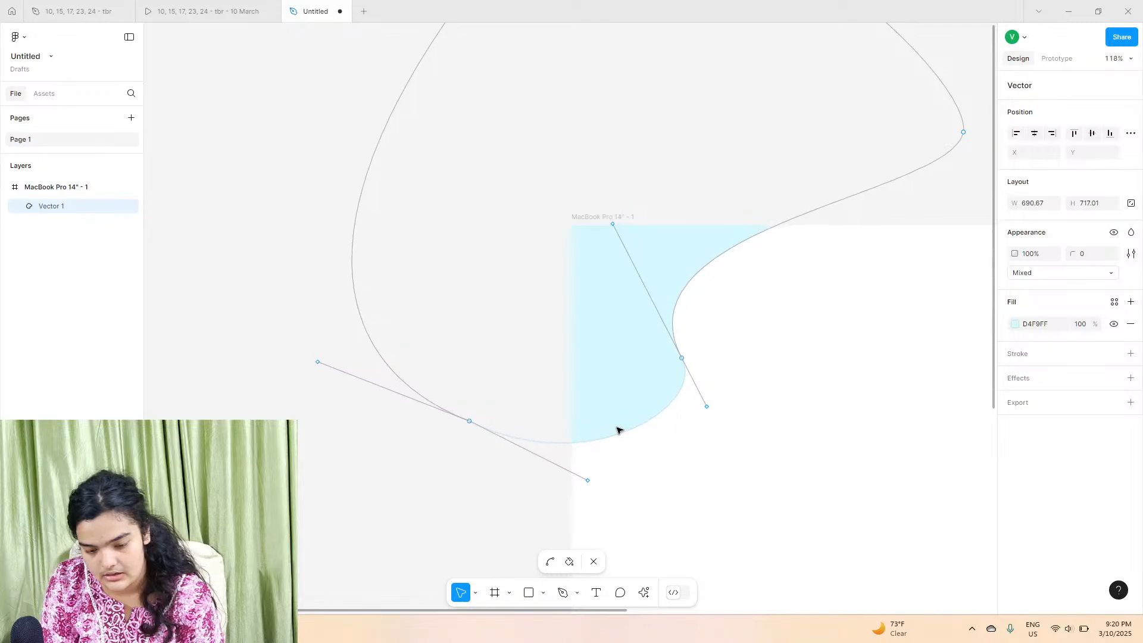
pyautogui.moveTo(708, 410); pyautogui.dragTo(663, 469)
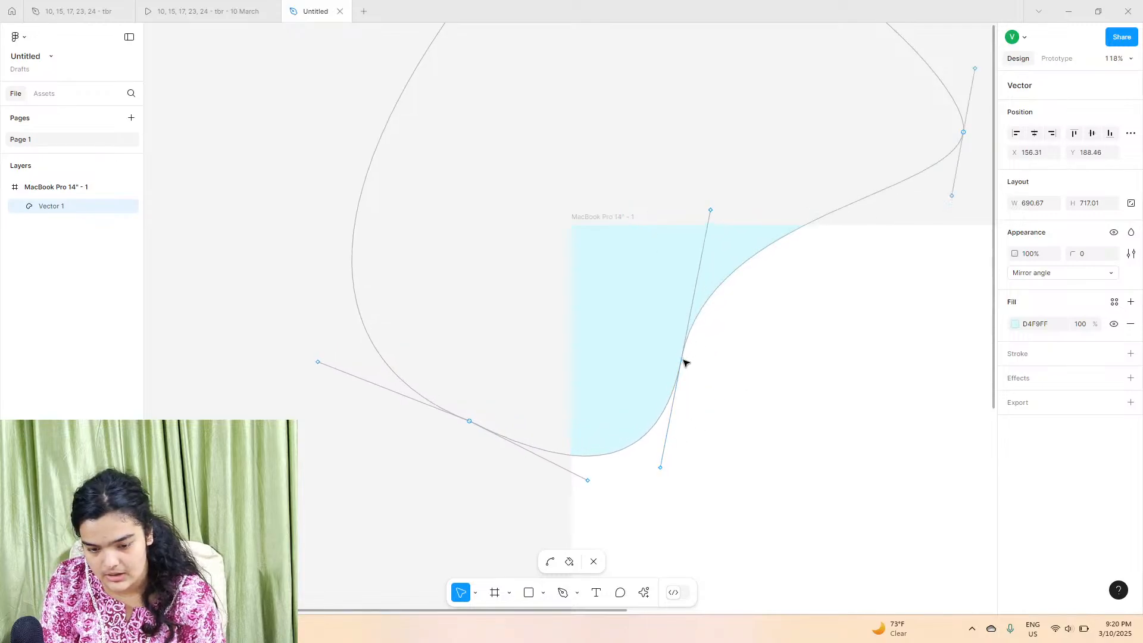
pyautogui.moveTo(684, 363); pyautogui.dragTo(690, 339)
pyautogui.press('Escape')
pyautogui.click(610, 192)
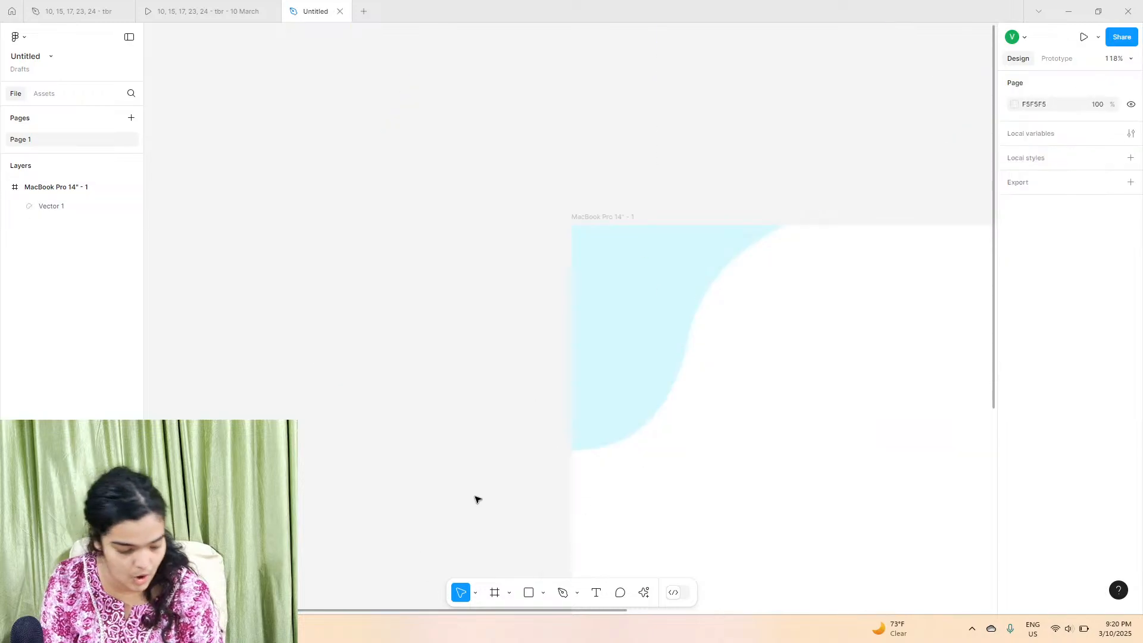
# Step: Add a text layer reading medifred near the top-left of the frame over the blob
pyautogui.scroll(-5, 476, 498)
pyautogui.scroll(-3, 476, 499)
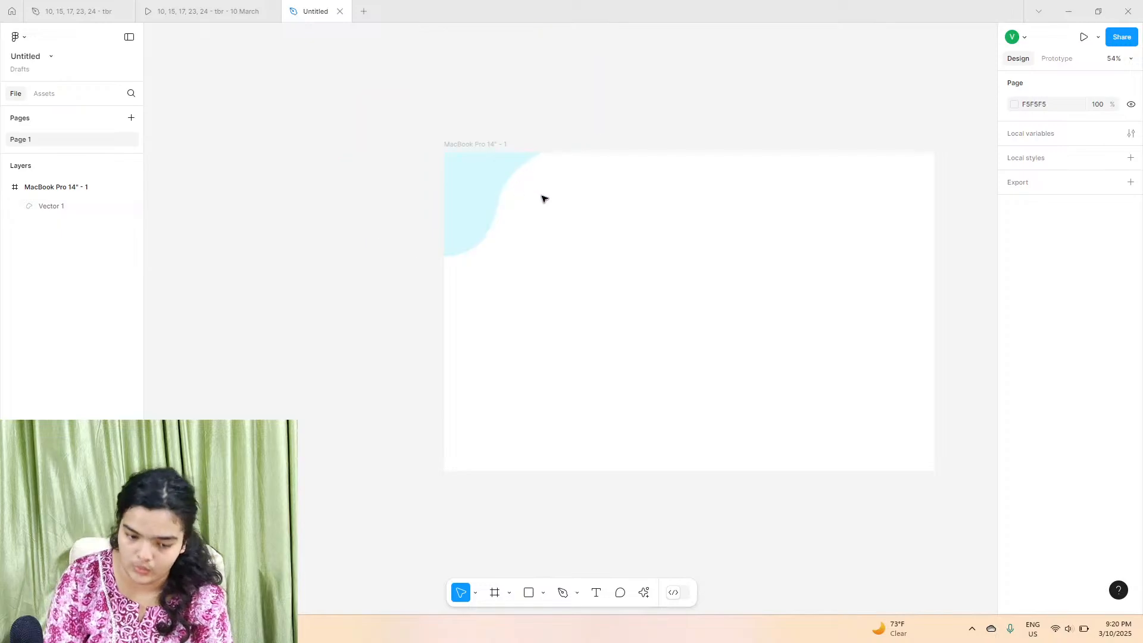
pyautogui.scroll(10, 544, 197)
pyautogui.click(594, 597)
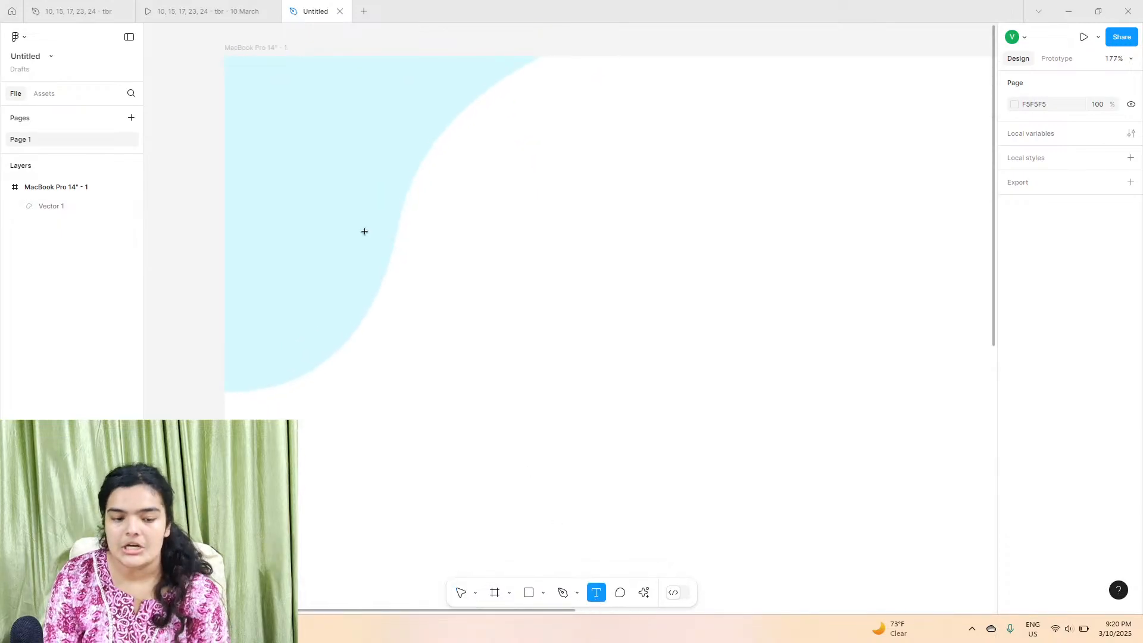
pyautogui.click(335, 167)
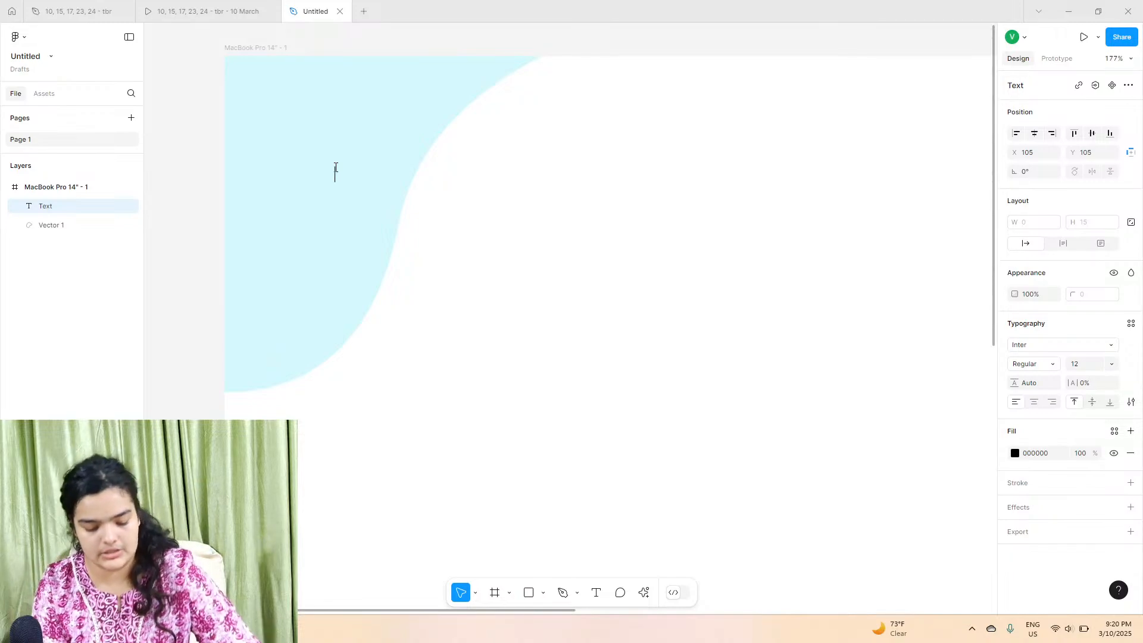
pyautogui.write('mde')
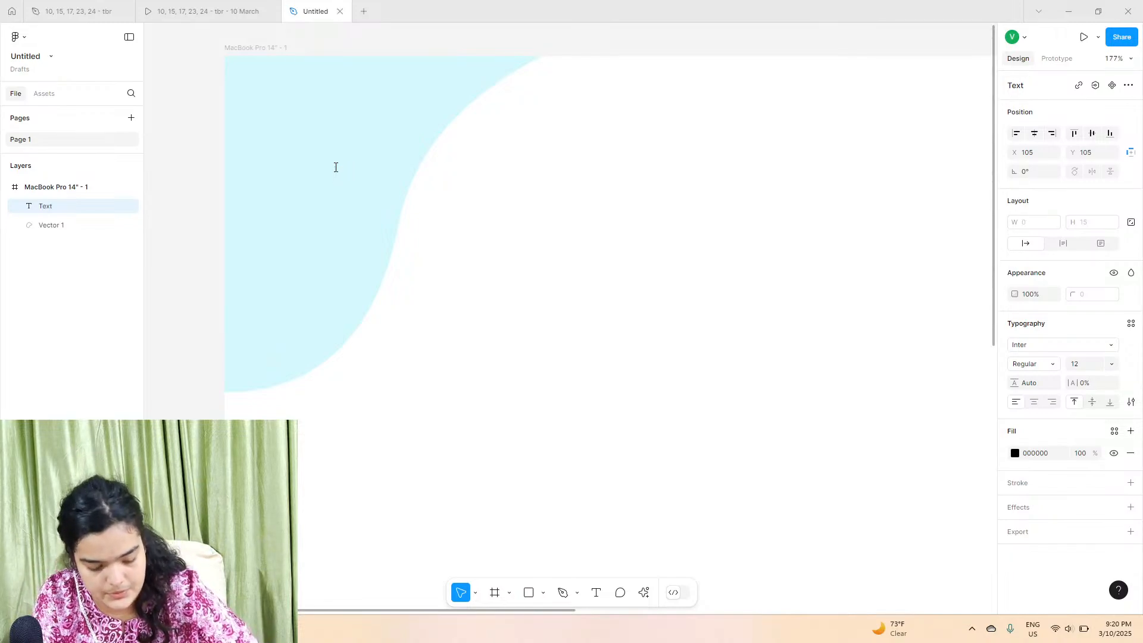
pyautogui.write('fred')
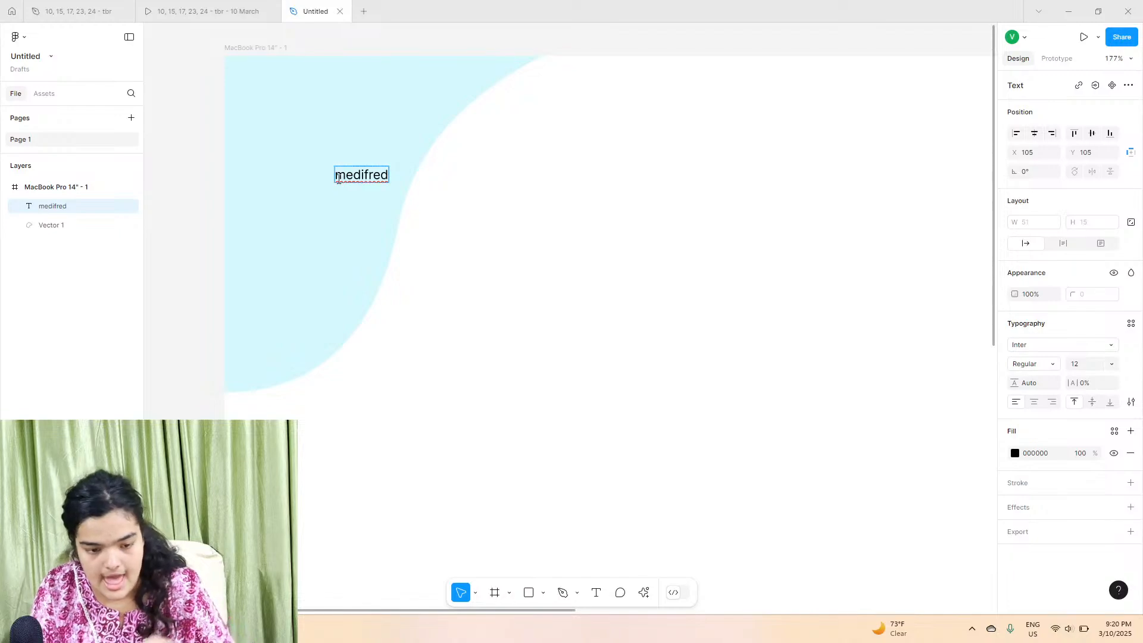
# Step: Try different letter-case options on the selected text, ending with uppercase
pyautogui.hotkey('ctrl', 'a')
pyautogui.click(1131, 403)
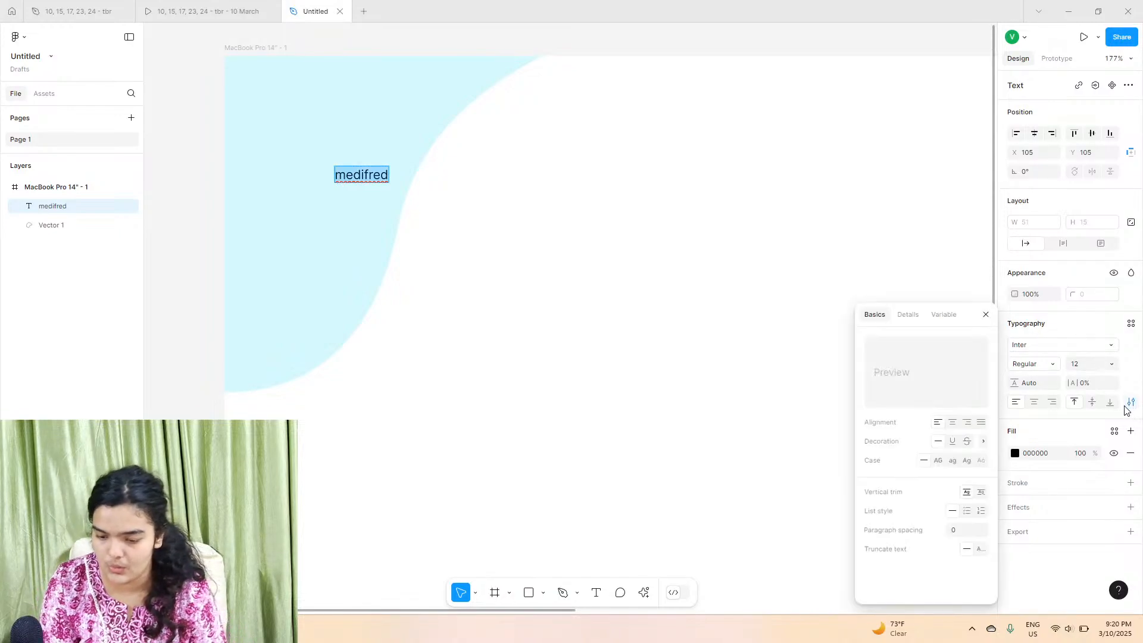
pyautogui.click(966, 461)
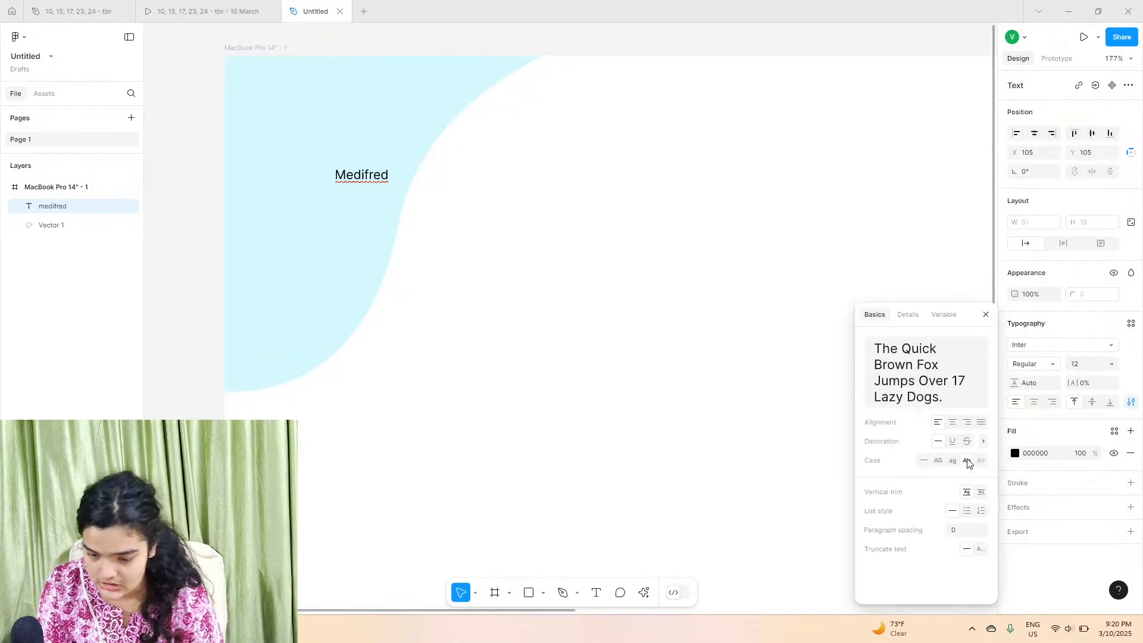
pyautogui.click(938, 461)
pyautogui.click(952, 461)
pyautogui.click(938, 461)
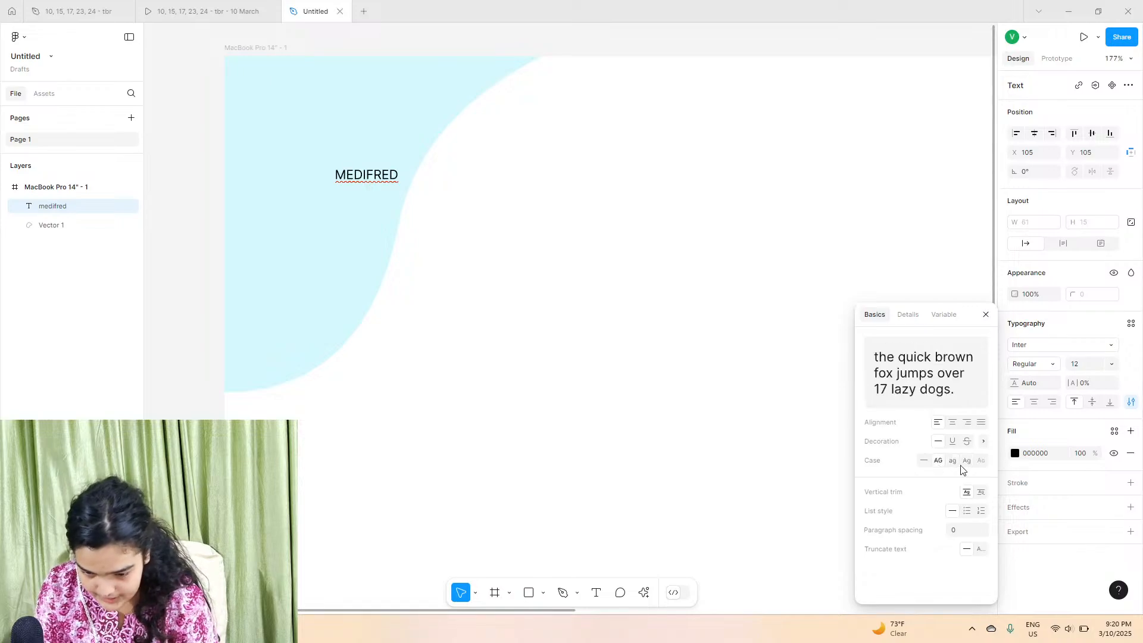
# Step: Change the text's font to Montserrat
pyautogui.click(1044, 346)
pyautogui.write('montse')
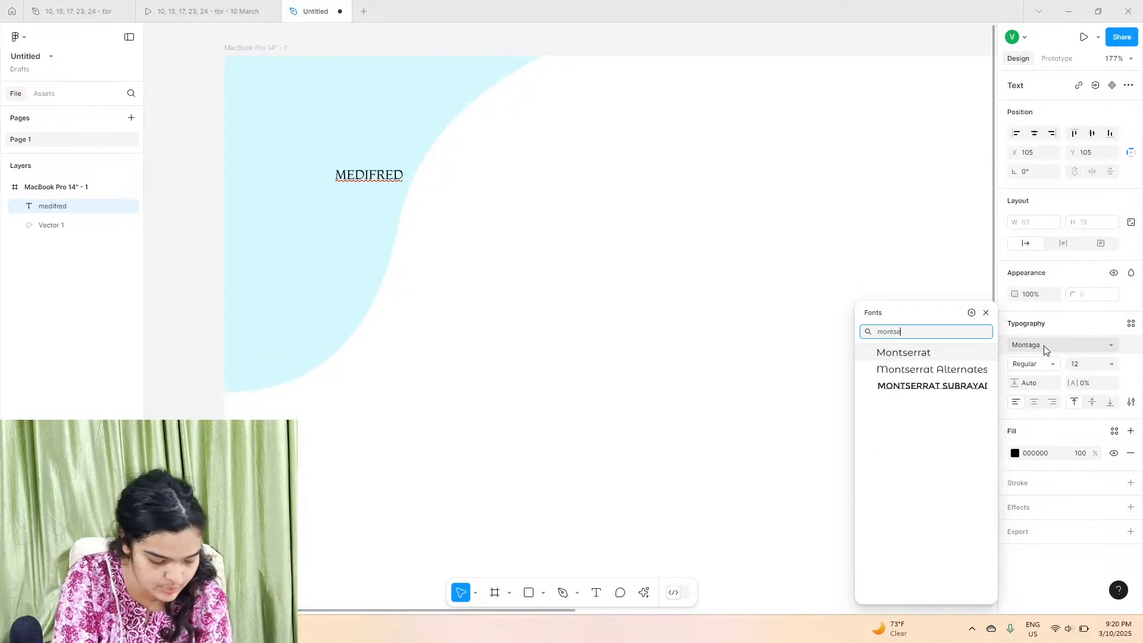
pyautogui.write('rra')
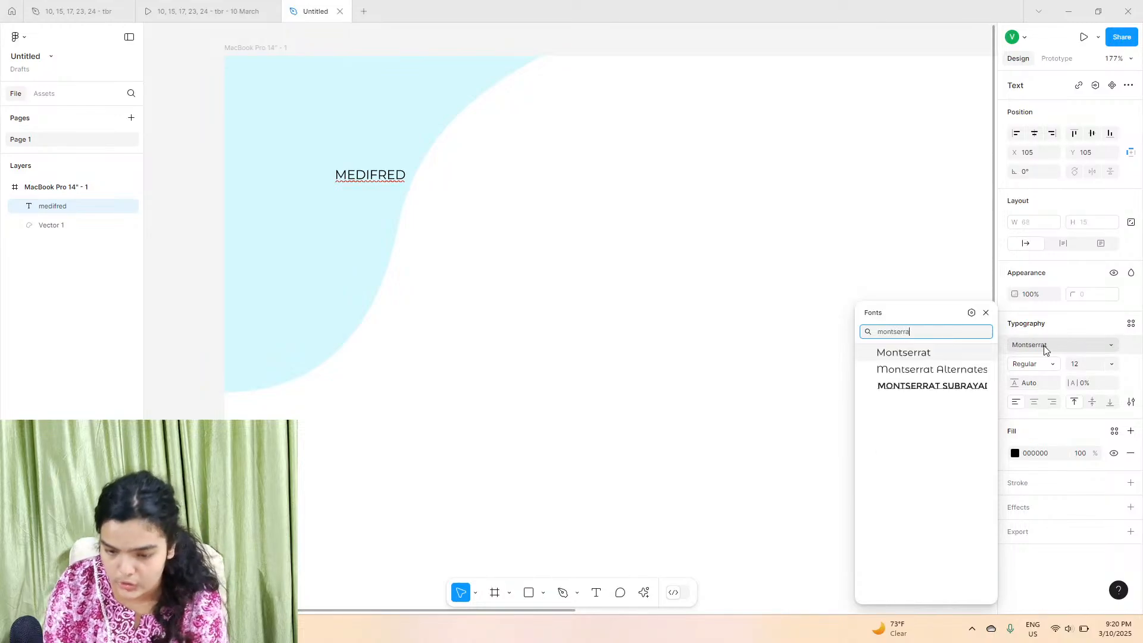
pyautogui.click(976, 353)
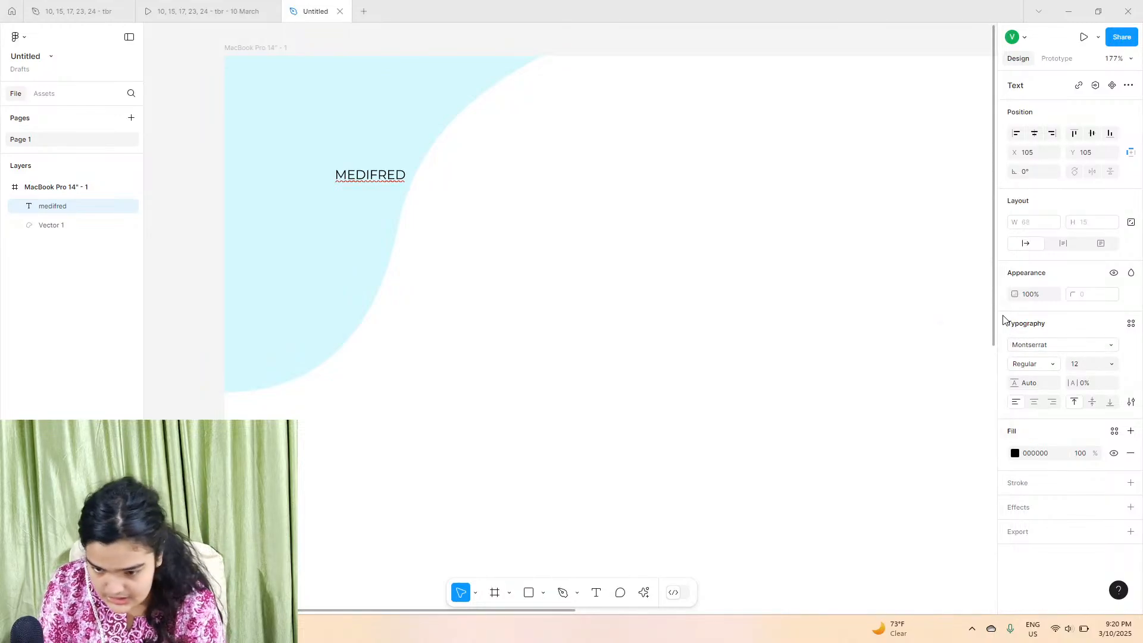
# Step: Apply small caps to the text and retype it as MediFred
pyautogui.click(1131, 402)
pyautogui.click(970, 461)
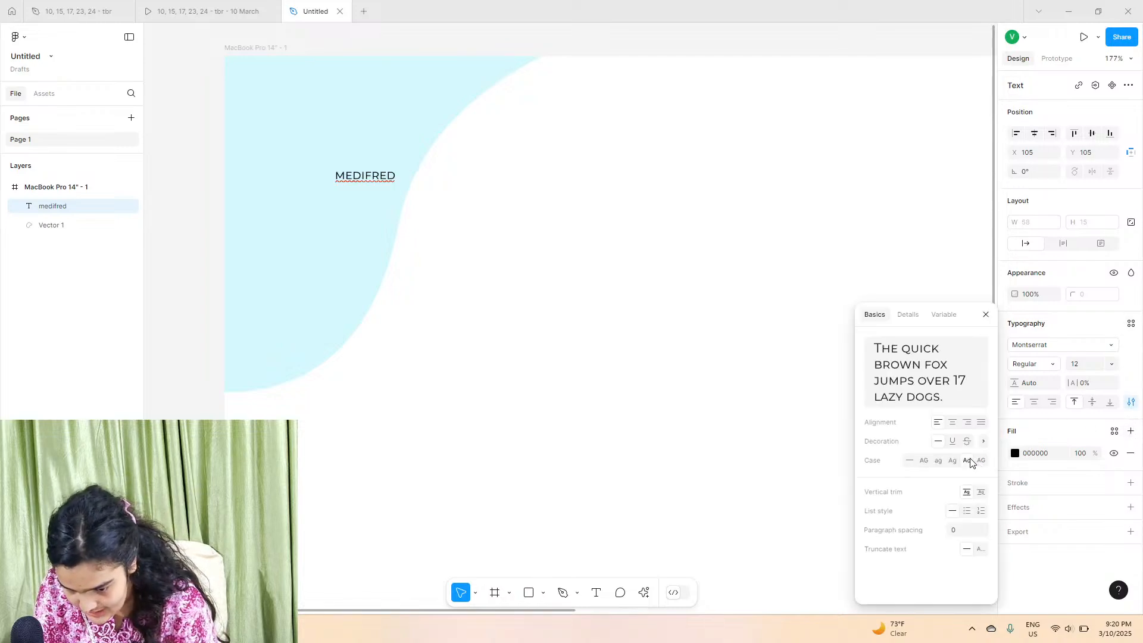
pyautogui.doubleClick(348, 174)
pyautogui.click(346, 172)
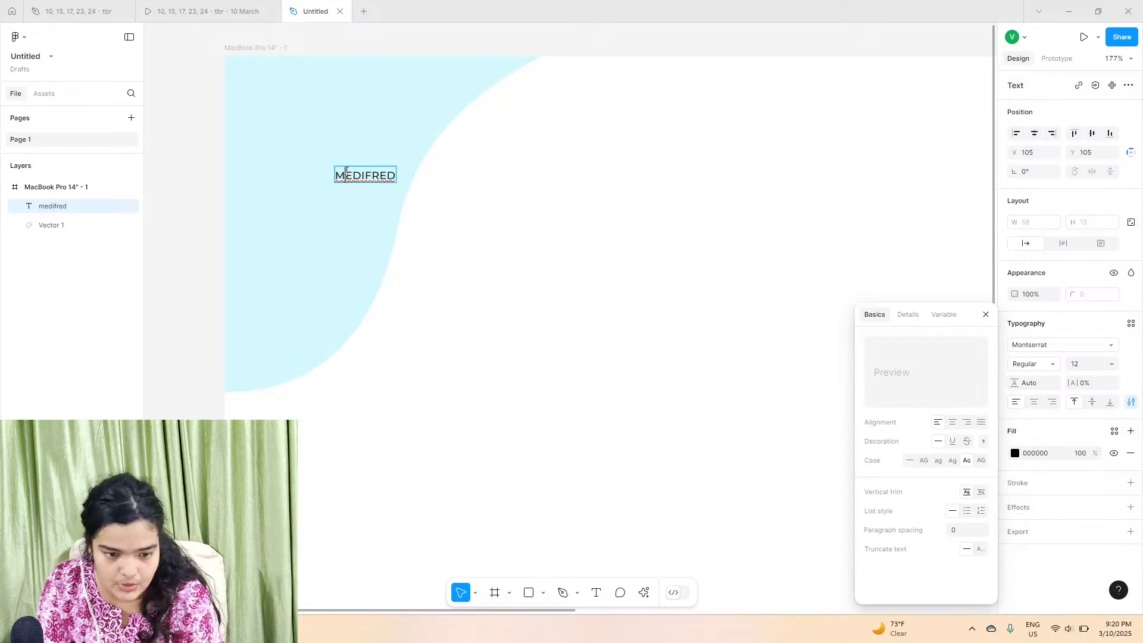
pyautogui.press('BackSpace')
pyautogui.write('Medi')
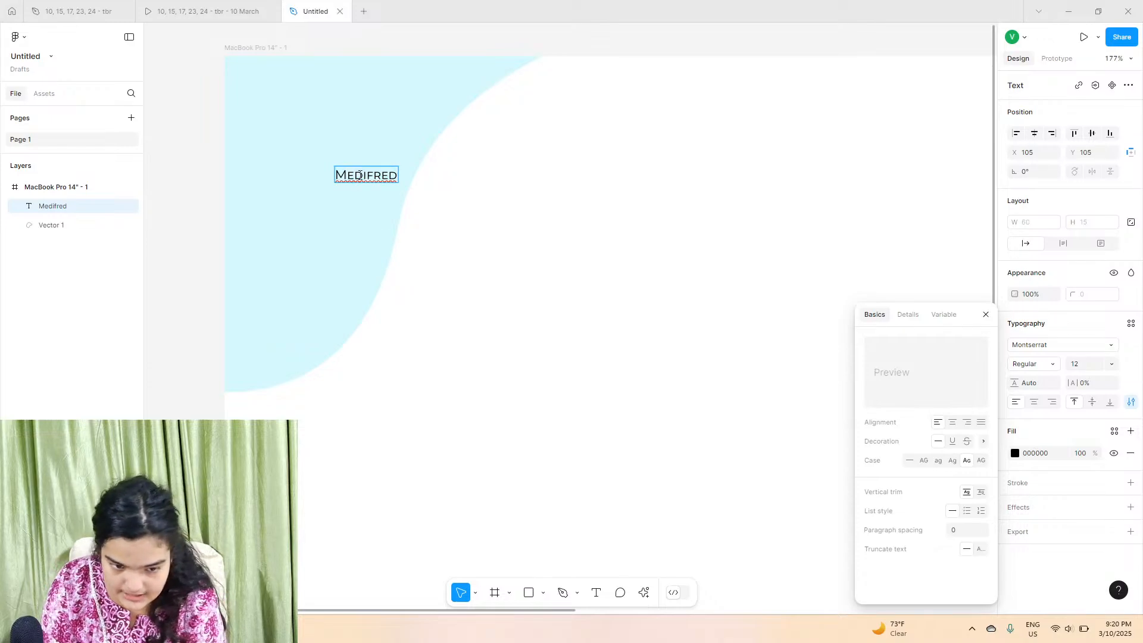
pyautogui.write('F')
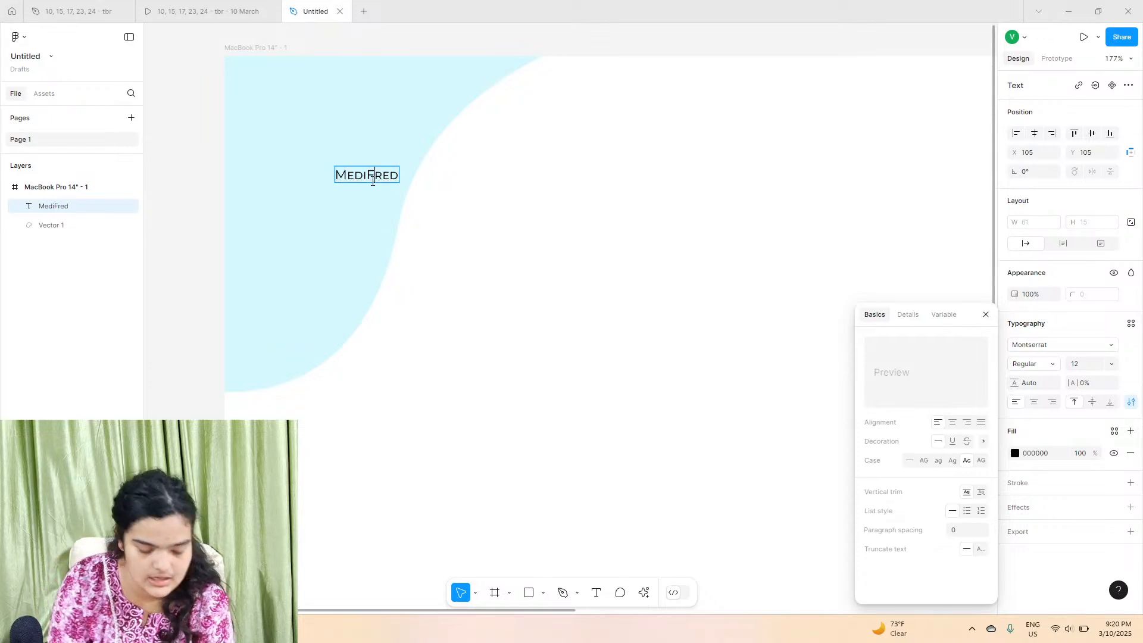
pyautogui.press('Escape')
# Step: Set the MediFred text to size 64 and Bold weight
pyautogui.scroll(3, 468, 169)
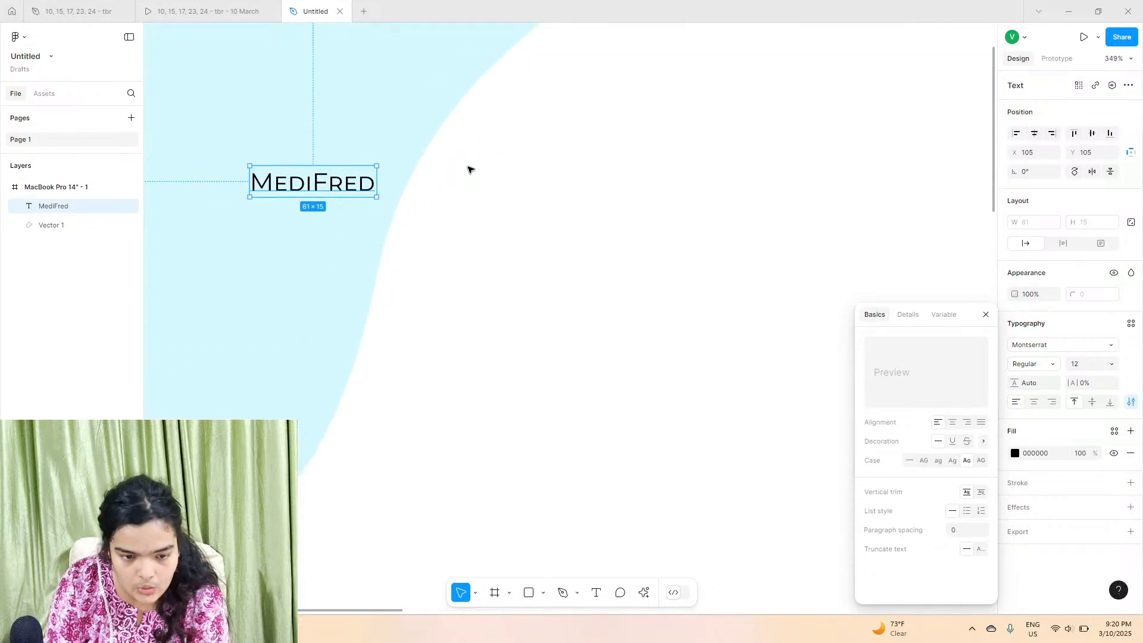
pyautogui.click(1112, 364)
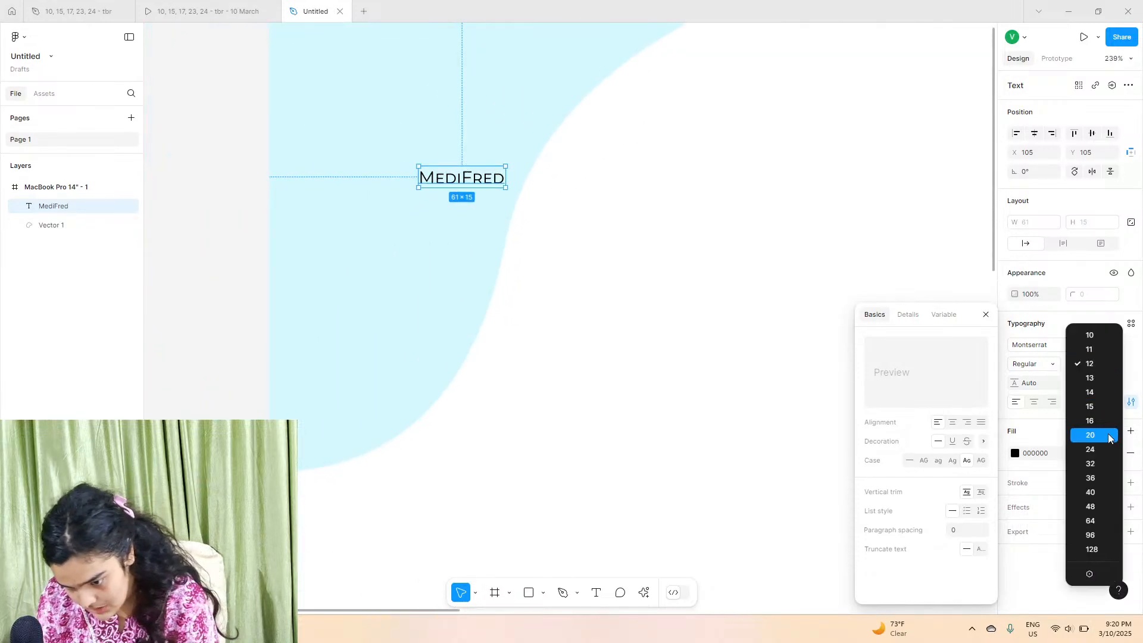
pyautogui.click(1102, 526)
pyautogui.click(1036, 363)
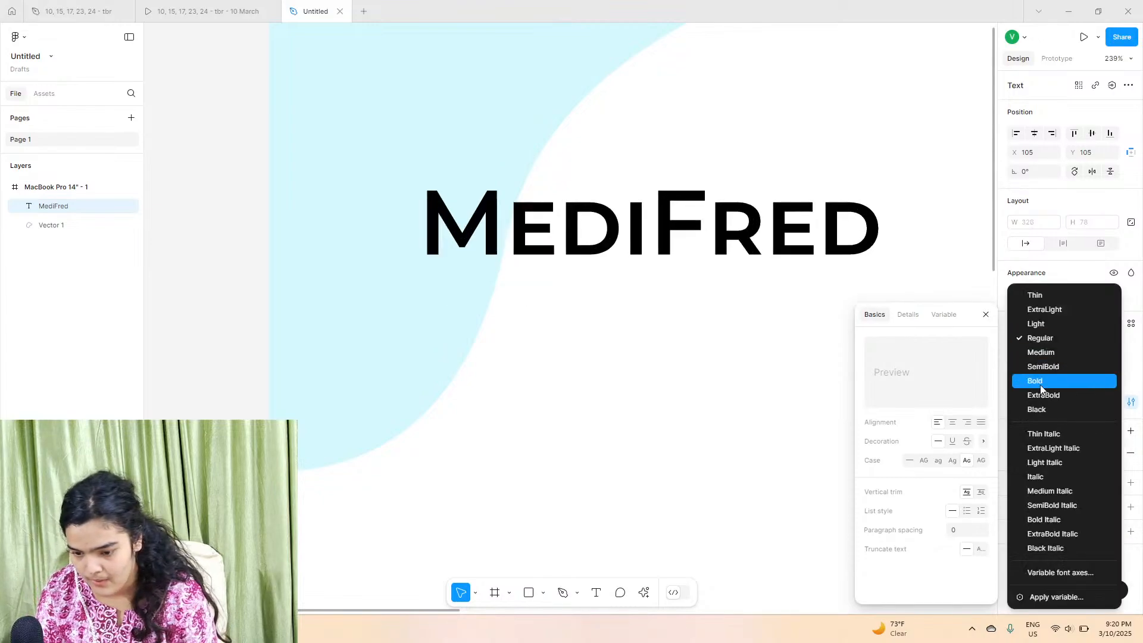
pyautogui.click(1033, 381)
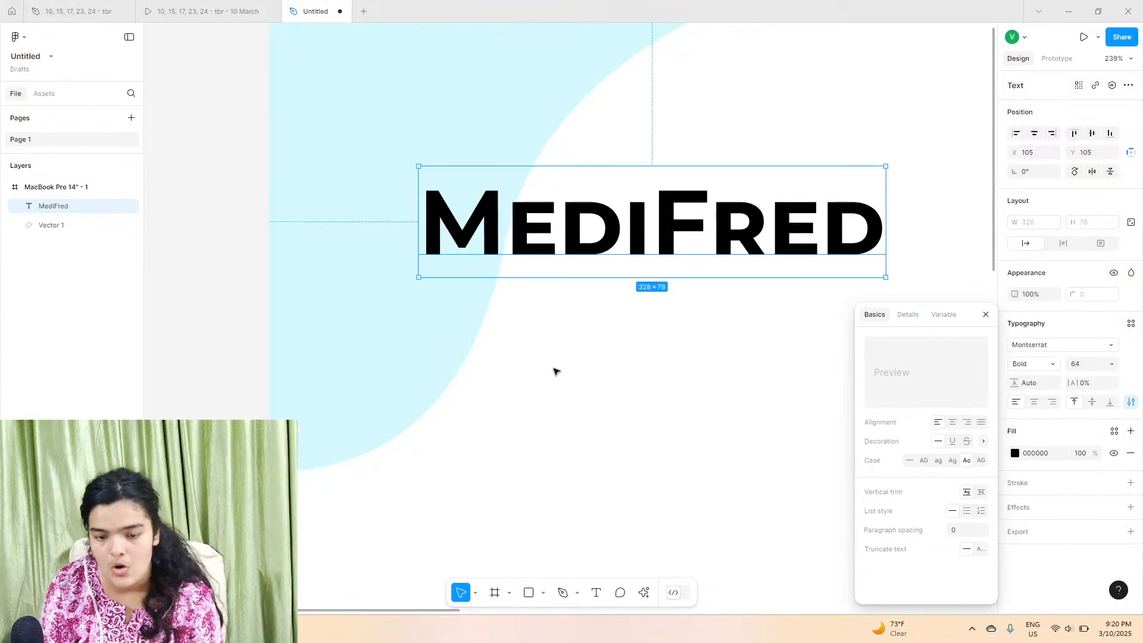
# Step: Set the MediFred text colour to dark teal 002025
pyautogui.click(555, 370)
pyautogui.click(585, 266)
pyautogui.scroll(2, 587, 297)
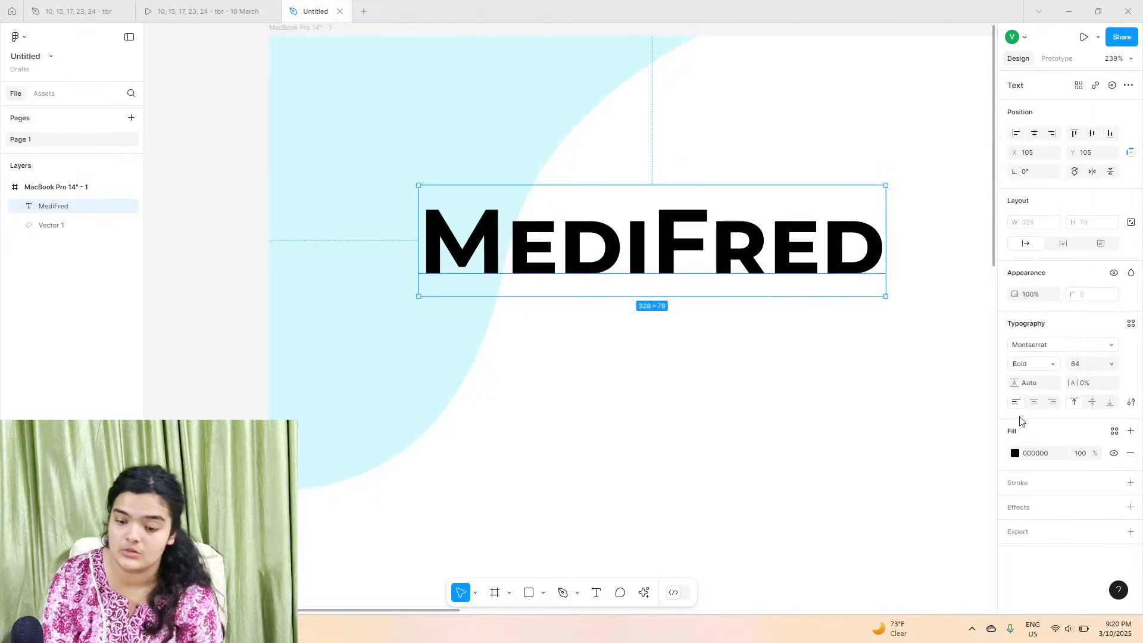
pyautogui.click(1014, 453)
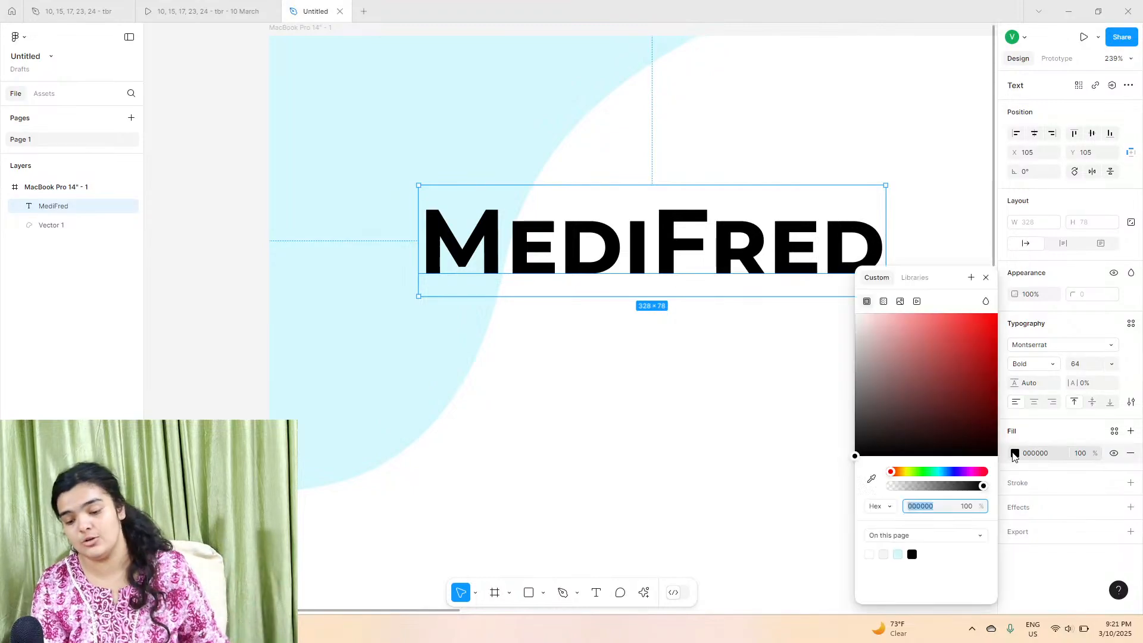
pyautogui.click(898, 554)
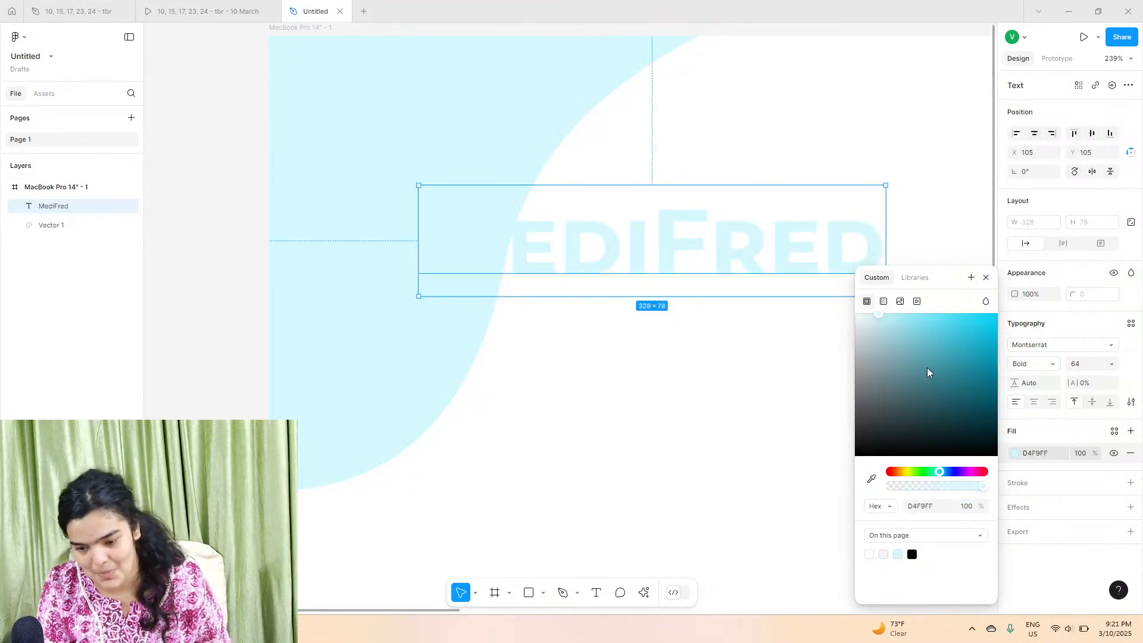
pyautogui.moveTo(941, 390); pyautogui.dragTo(1025, 433)
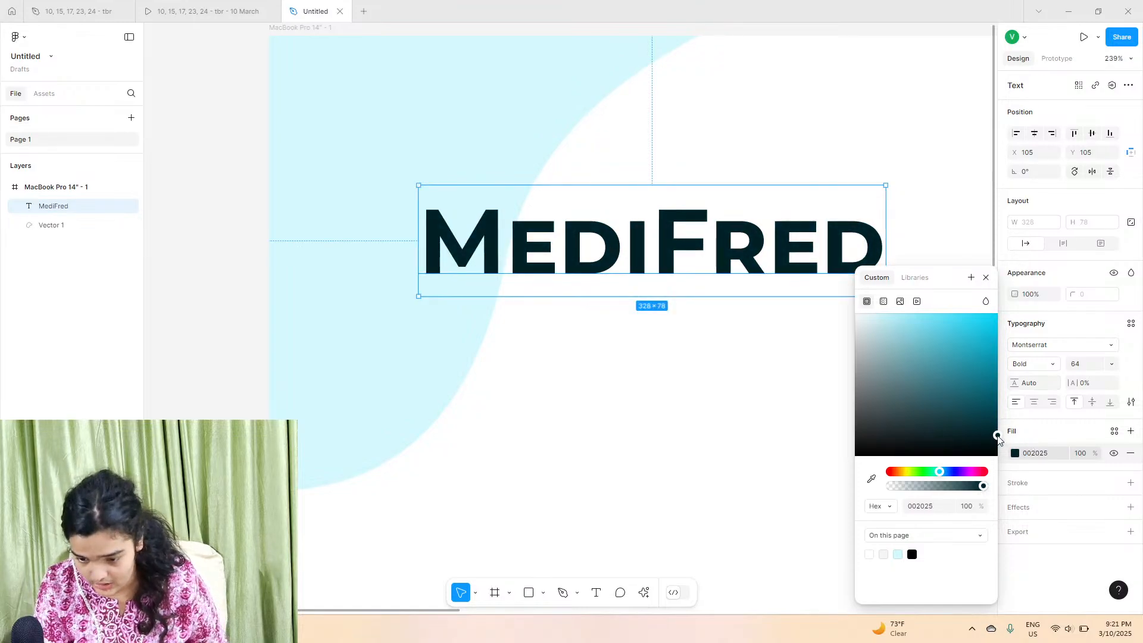
# Step: Reduce the MediFred text size to 40 and select the blob shape
pyautogui.click(729, 379)
pyautogui.scroll(-5, 729, 379)
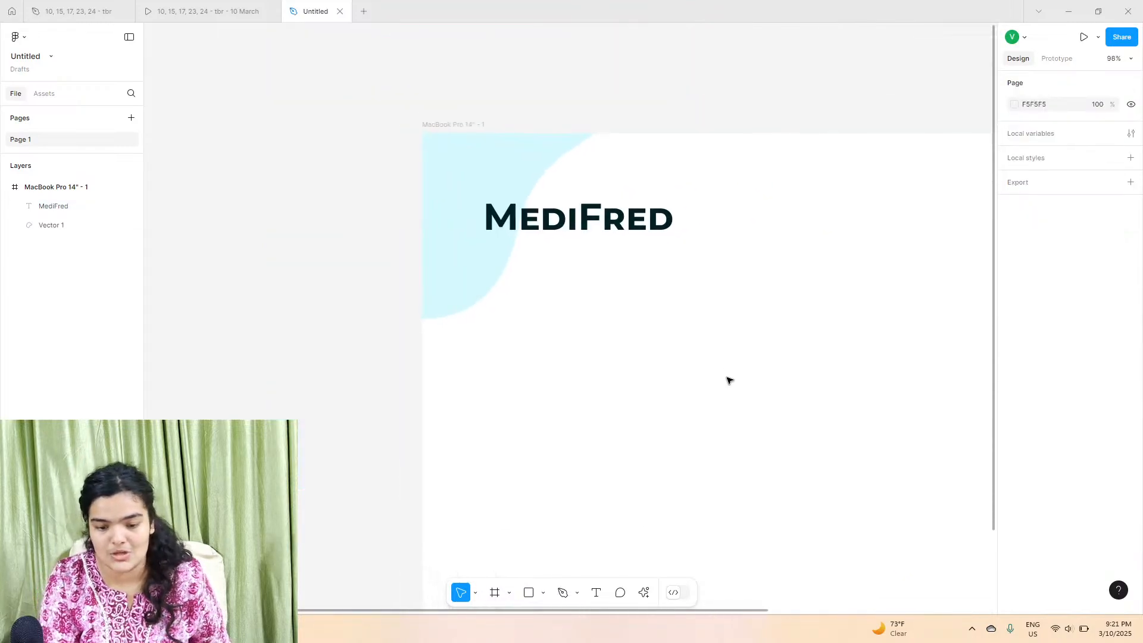
pyautogui.scroll(-2, 729, 379)
pyautogui.hscroll(4, 729, 379)
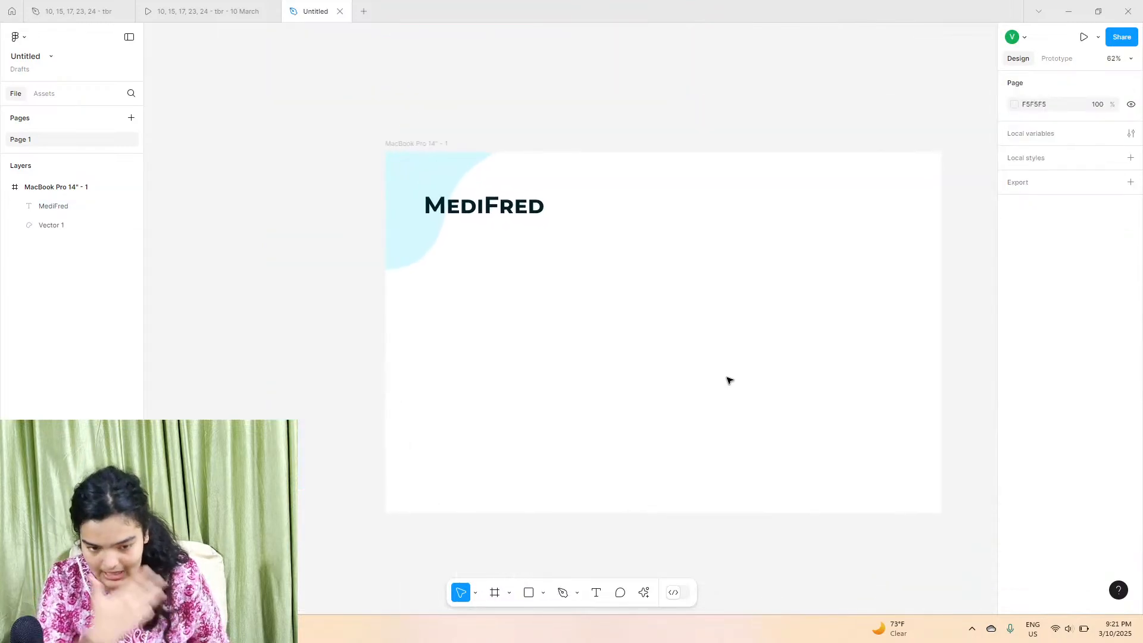
pyautogui.click(501, 206)
pyautogui.click(1113, 365)
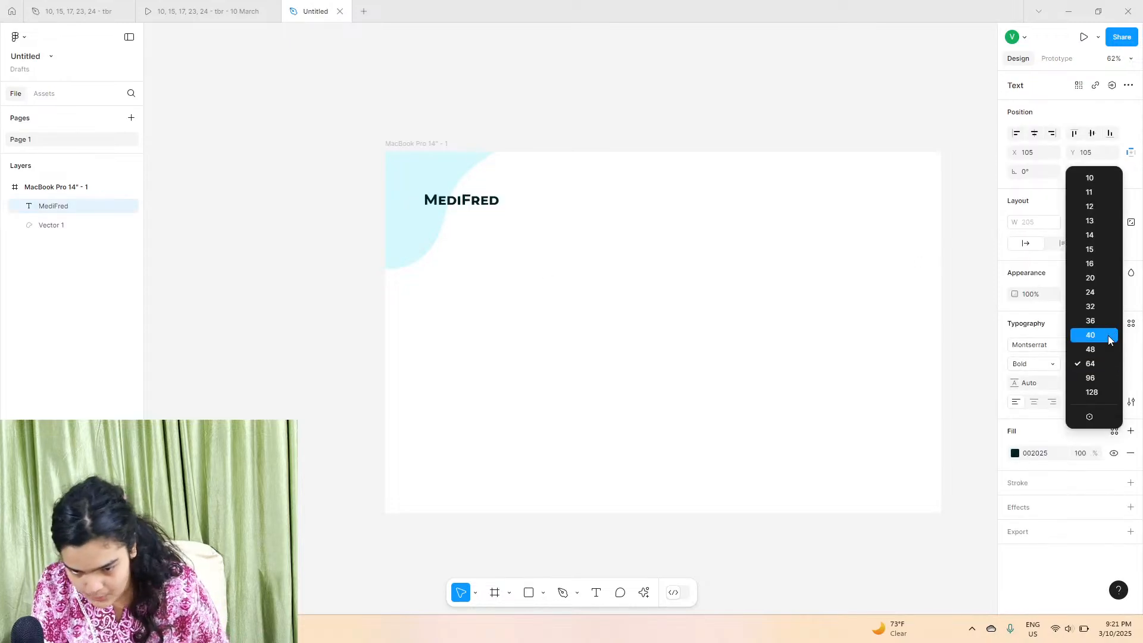
pyautogui.click(1078, 337)
pyautogui.click(402, 224)
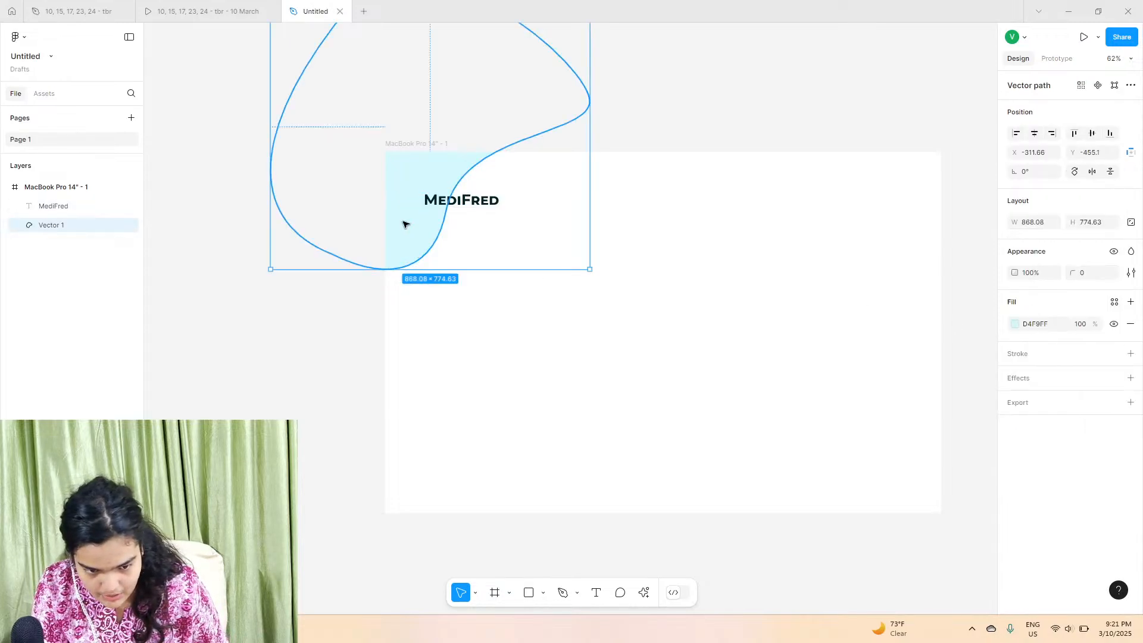
# Step: Move the MediFred text near the frame's top-left corner, checking its placement against the reference prototype
pyautogui.moveTo(486, 210); pyautogui.dragTo(457, 180)
pyautogui.click(206, 12)
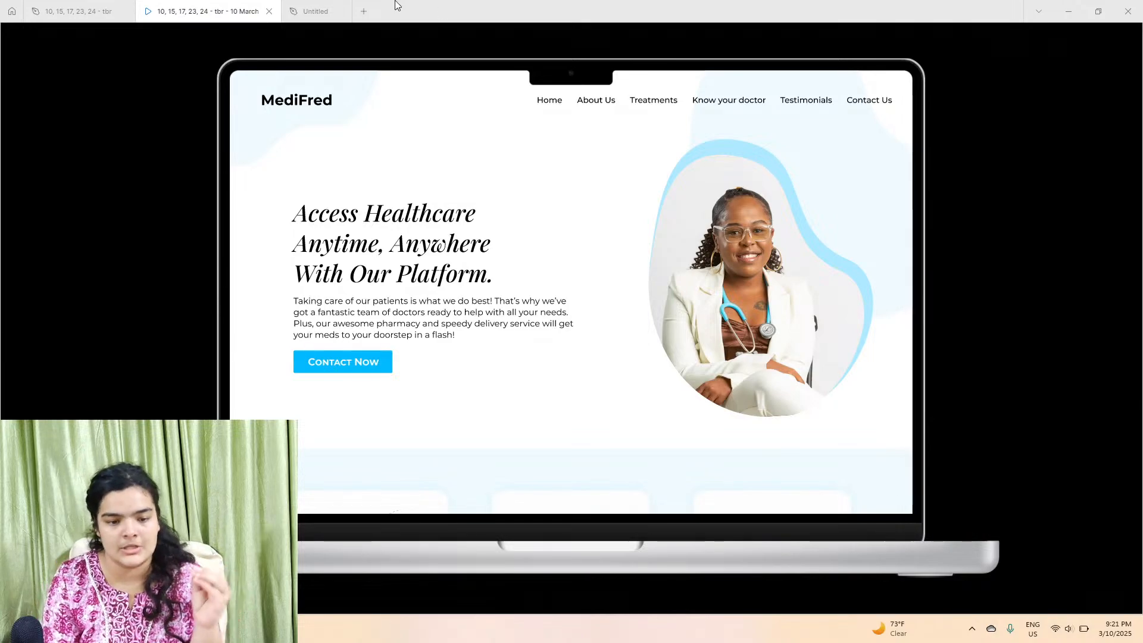
pyautogui.click(316, 12)
pyautogui.scroll(5, 682, 197)
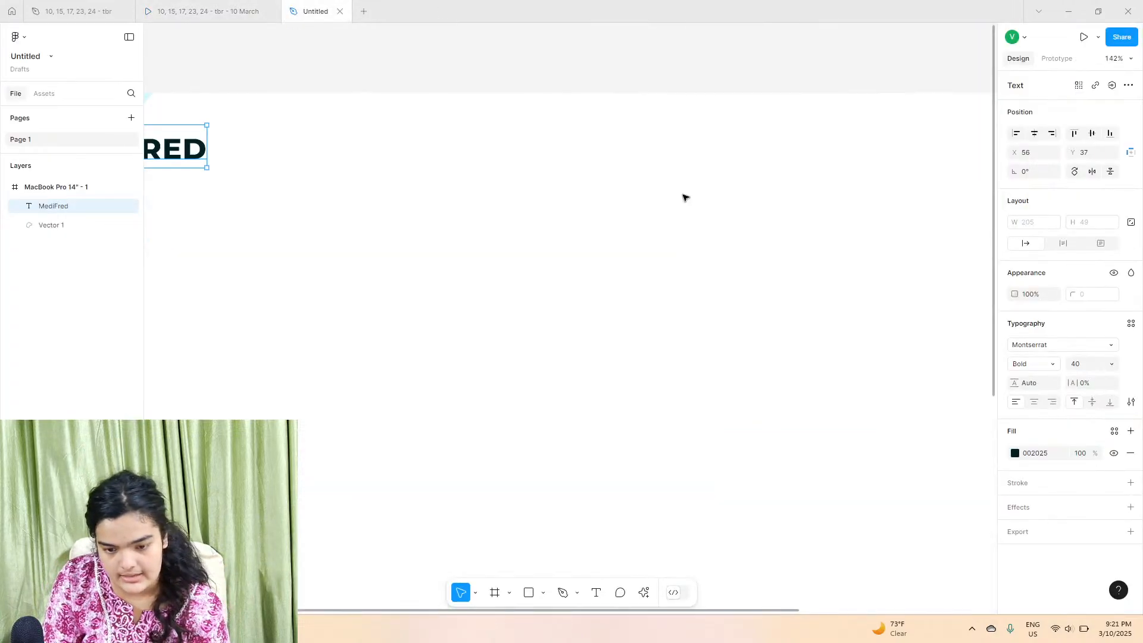
pyautogui.click(203, 6)
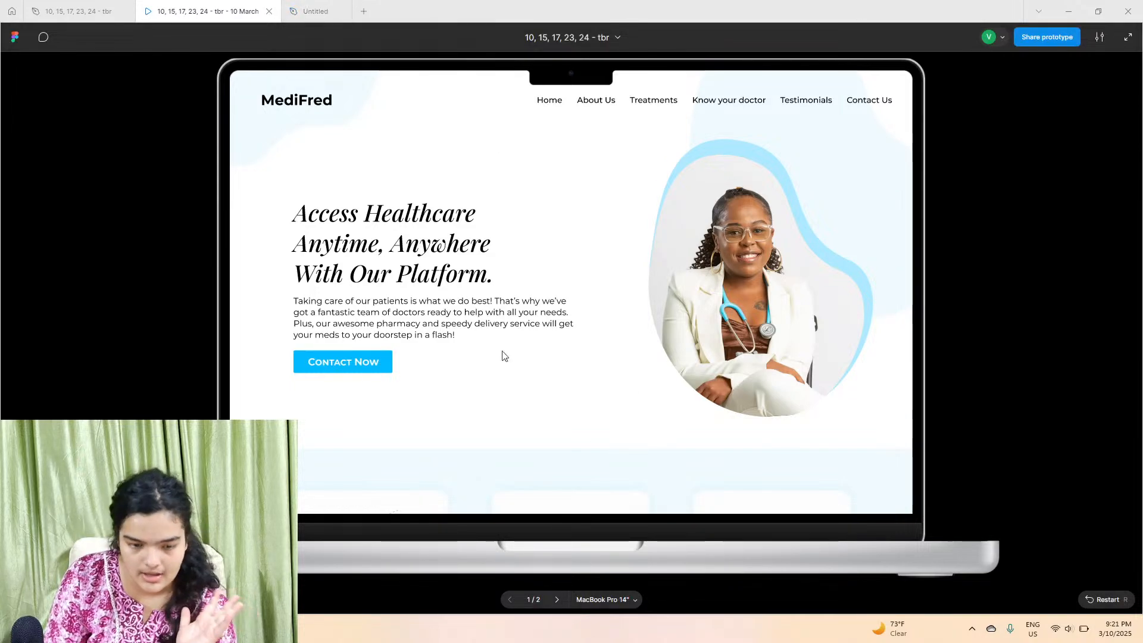
pyautogui.click(314, 11)
pyautogui.hscroll(4, 600, 541)
pyautogui.hscroll(3, 595, 522)
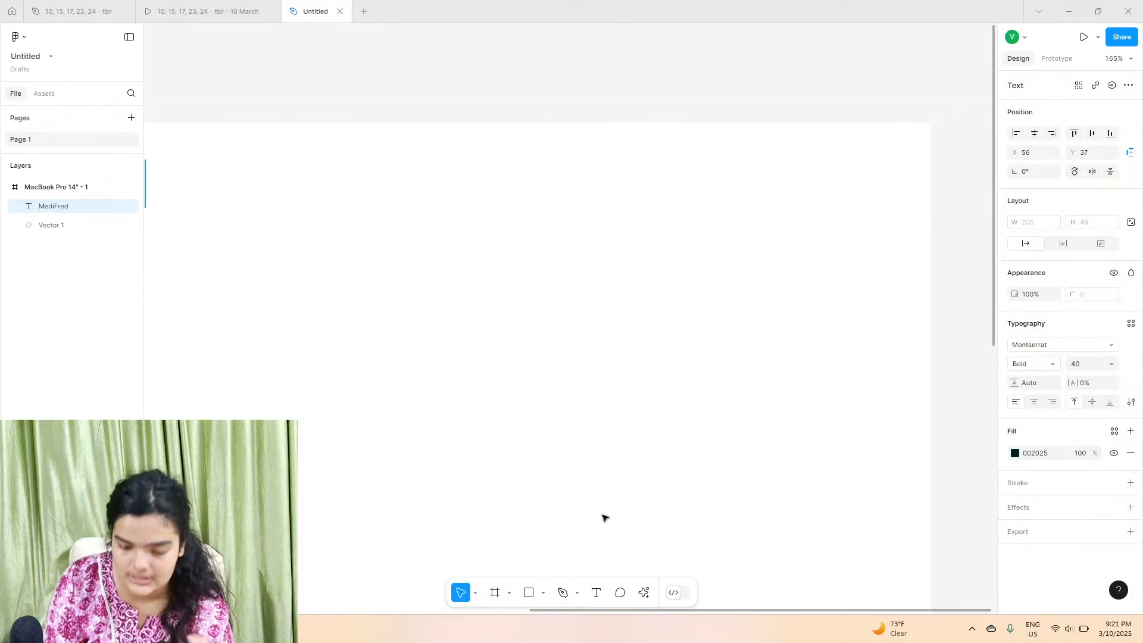
# Step: Add a new text layer reading Home with the Text tool
pyautogui.click(596, 597)
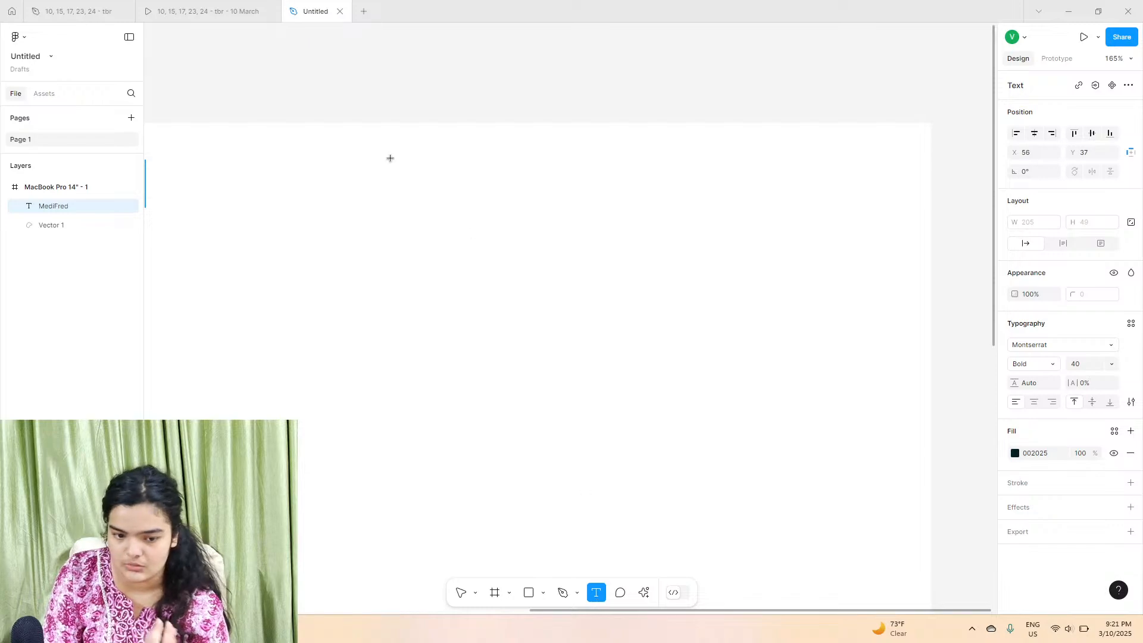
pyautogui.click(409, 175)
pyautogui.write('ah')
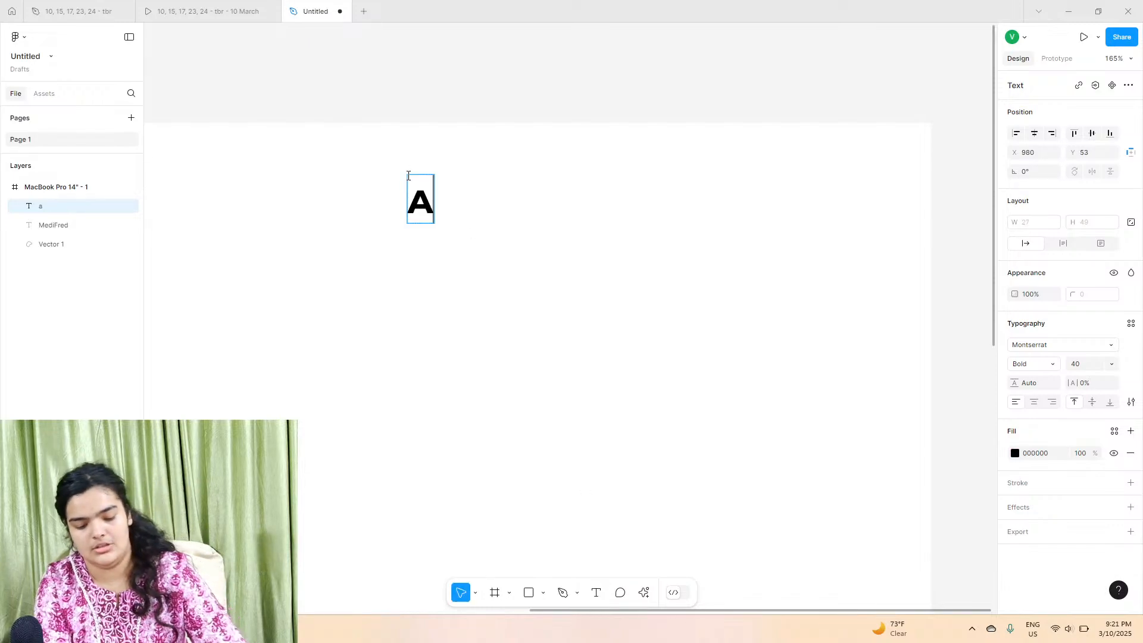
pyautogui.press('BackSpace')
pyautogui.press('Escape')
pyautogui.press('Return')
pyautogui.write('home')
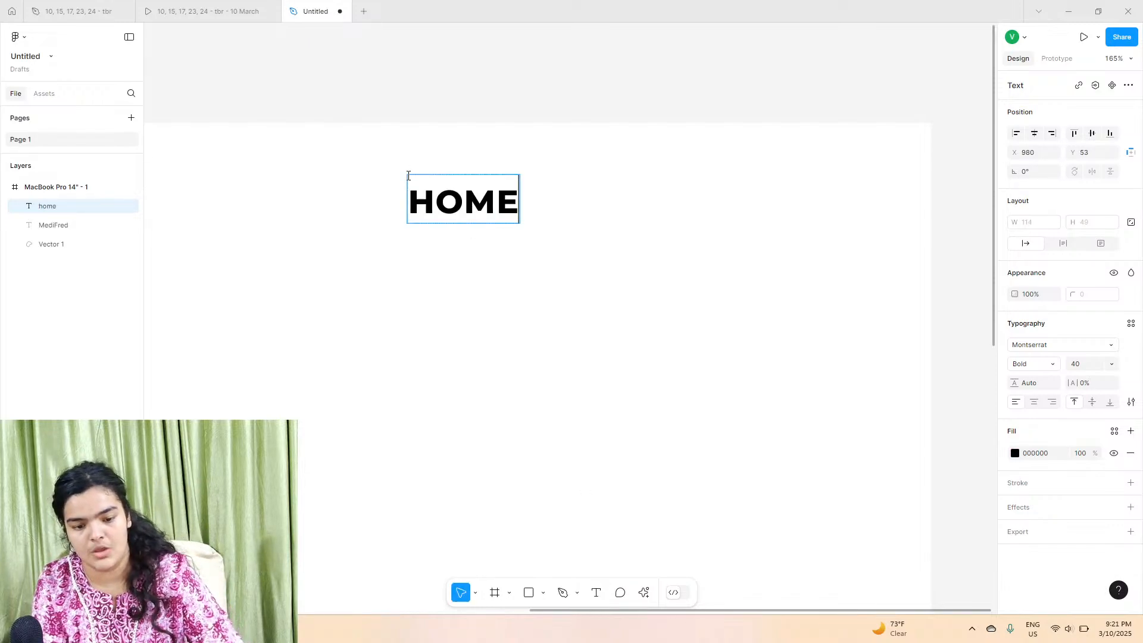
pyautogui.moveTo(433, 185); pyautogui.dragTo(407, 181)
pyautogui.write('H')
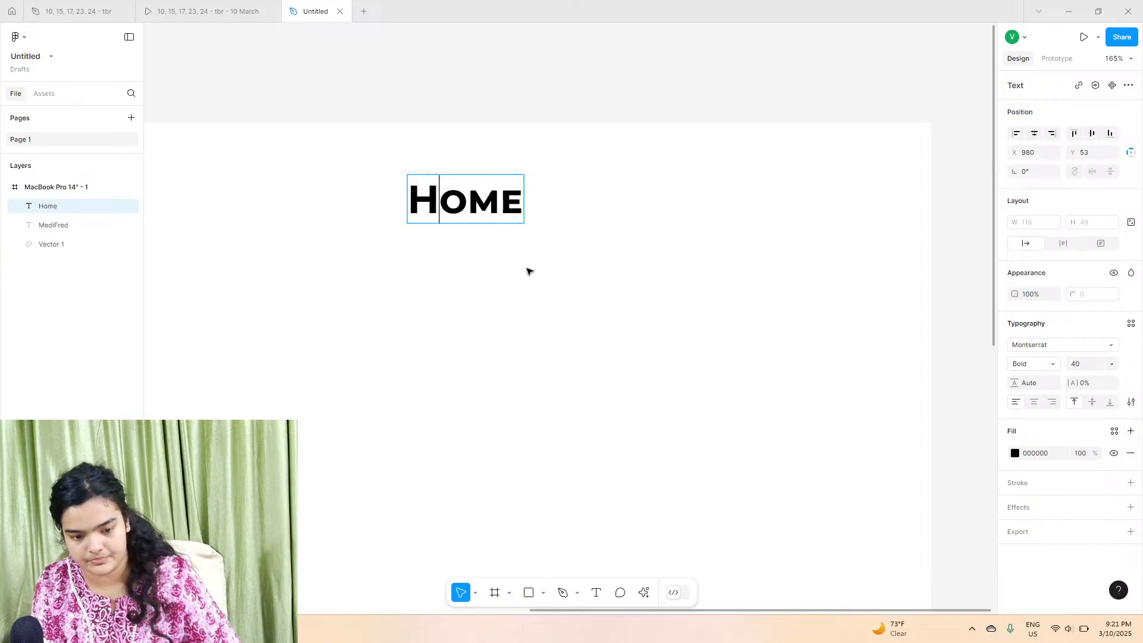
pyautogui.press('Escape')
# Step: Copy the Home text and place a pasted duplicate just to its right
pyautogui.rightClick(428, 212)
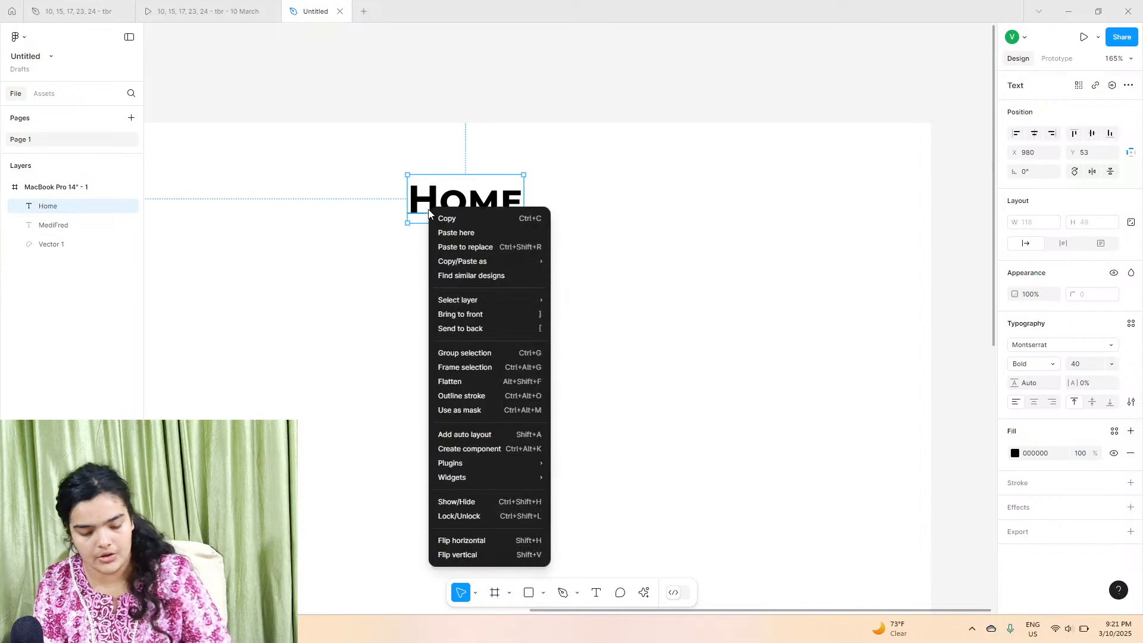
pyautogui.click(458, 218)
pyautogui.click(560, 196)
pyautogui.hotkey('ctrl', 'v')
pyautogui.moveTo(467, 211); pyautogui.dragTo(594, 210)
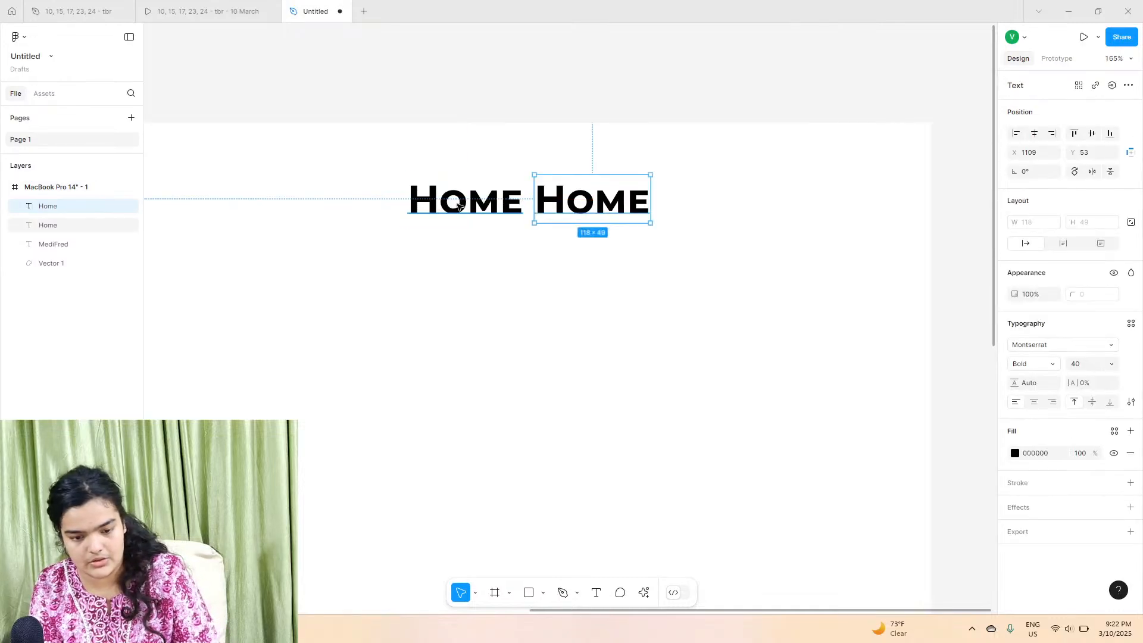
# Step: Duplicate the Home labels until four sit in a row, pasting more copies alongside
pyautogui.keyDown('shift'); pyautogui.click(476, 214); pyautogui.keyUp('shift')
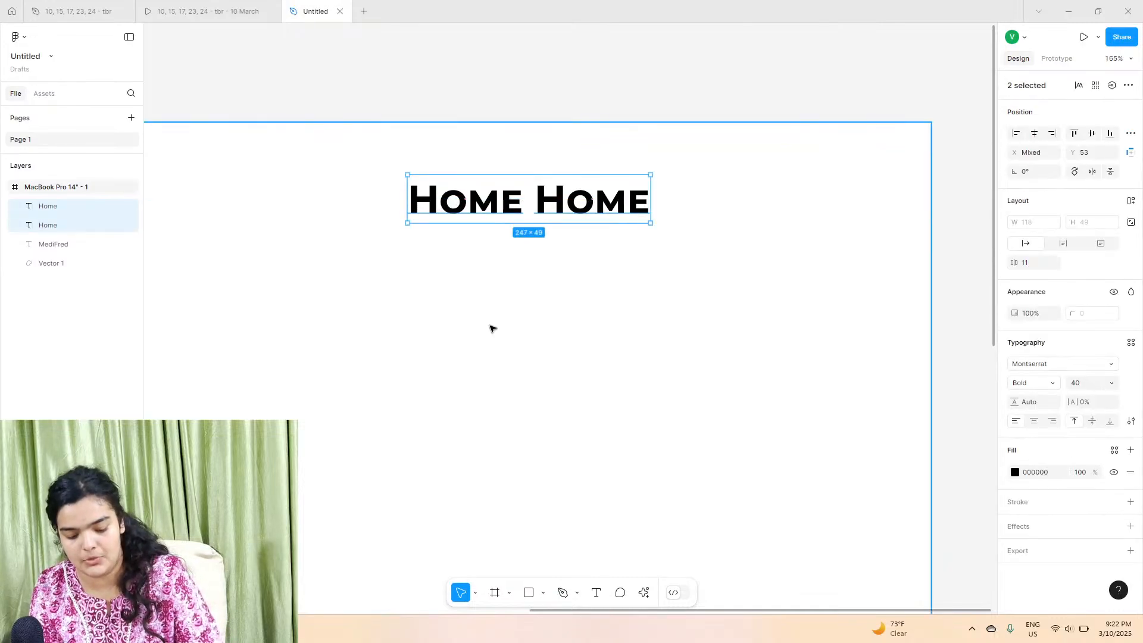
pyautogui.hotkey('ctrl', 'd')
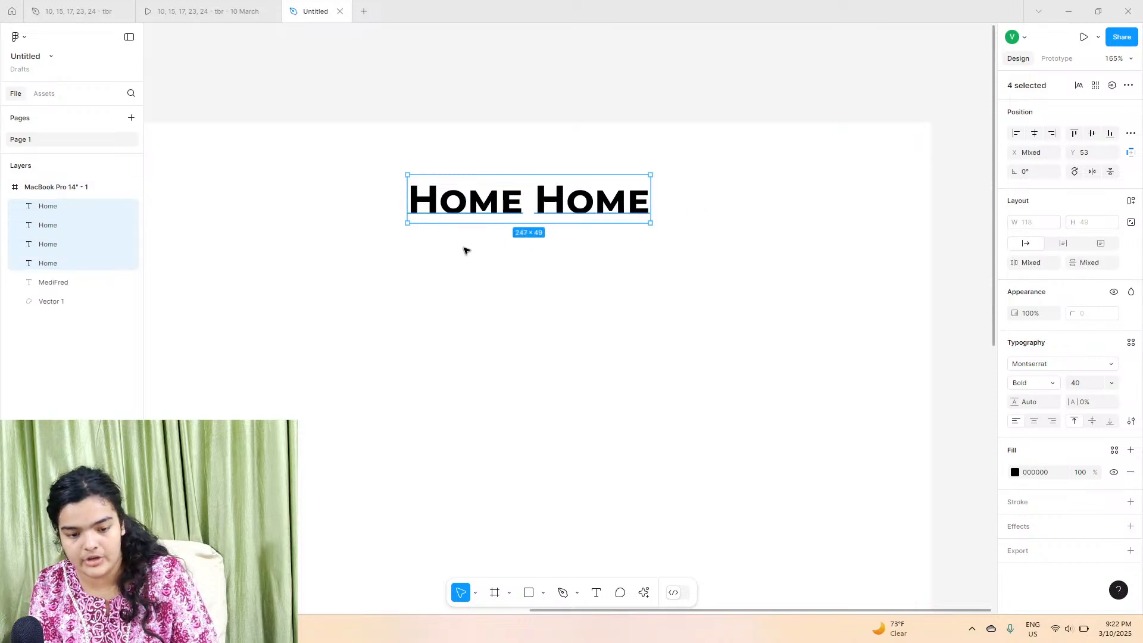
pyautogui.click(466, 250)
pyautogui.click(453, 204)
pyautogui.keyDown('shift'); pyautogui.click(548, 205); pyautogui.keyUp('shift')
pyautogui.moveTo(447, 202); pyautogui.dragTo(700, 204)
pyautogui.hotkey('ctrl', 'v')
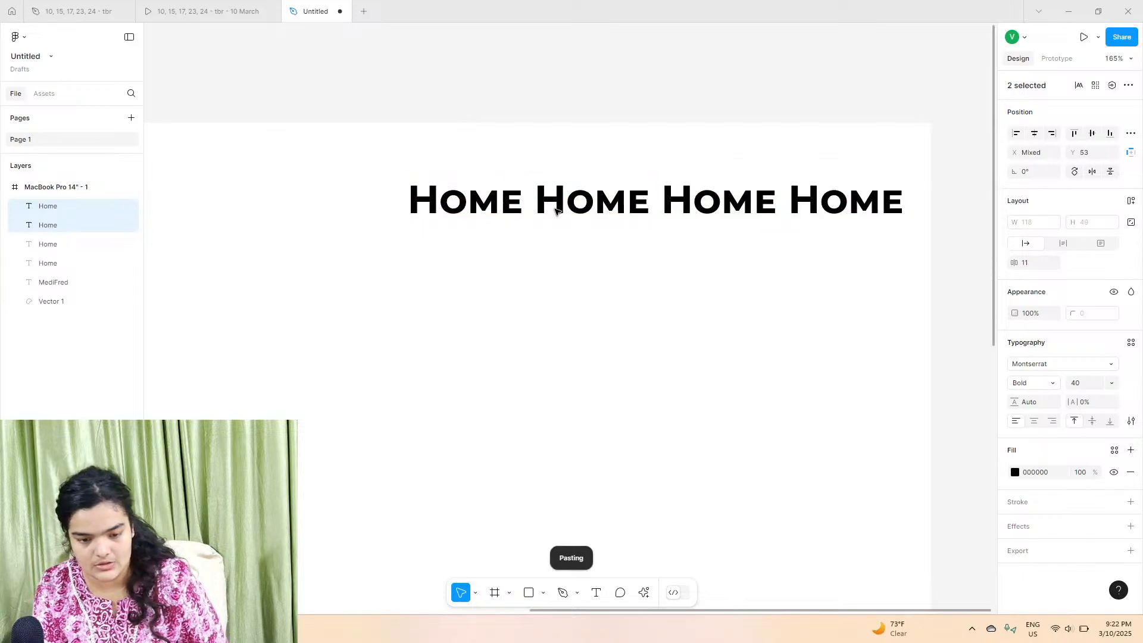
# Step: Select all six Home labels and wrap them in an auto layout frame
pyautogui.moveTo(291, 192); pyautogui.dragTo(262, 199)
pyautogui.keyDown('shift'); pyautogui.click(503, 208); pyautogui.keyUp('shift')
pyautogui.keyDown('shift'); pyautogui.click(589, 206); pyautogui.keyUp('shift')
pyautogui.keyDown('shift'); pyautogui.click(708, 208); pyautogui.keyUp('shift')
pyautogui.keyDown('shift'); pyautogui.click(845, 205); pyautogui.keyUp('shift')
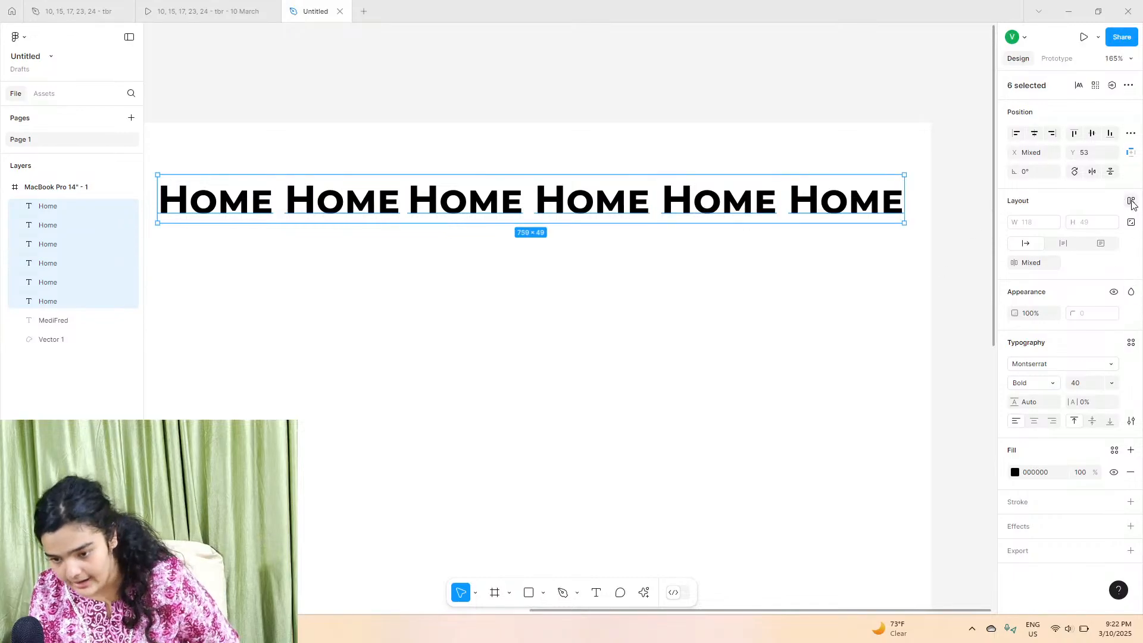
pyautogui.hotkey('shift', 'a')
pyautogui.scroll(-5, 639, 225)
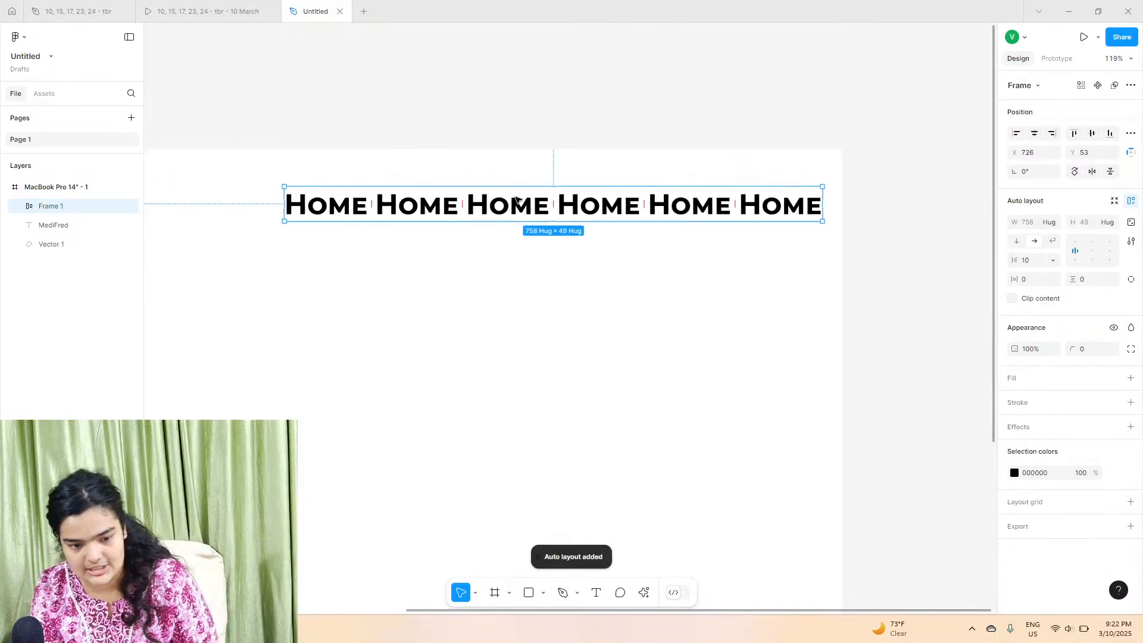
# Step: Increase the auto layout gap to 46 and move the frame left
pyautogui.moveTo(1014, 260); pyautogui.dragTo(1036, 260)
pyautogui.moveTo(637, 204); pyautogui.dragTo(492, 205)
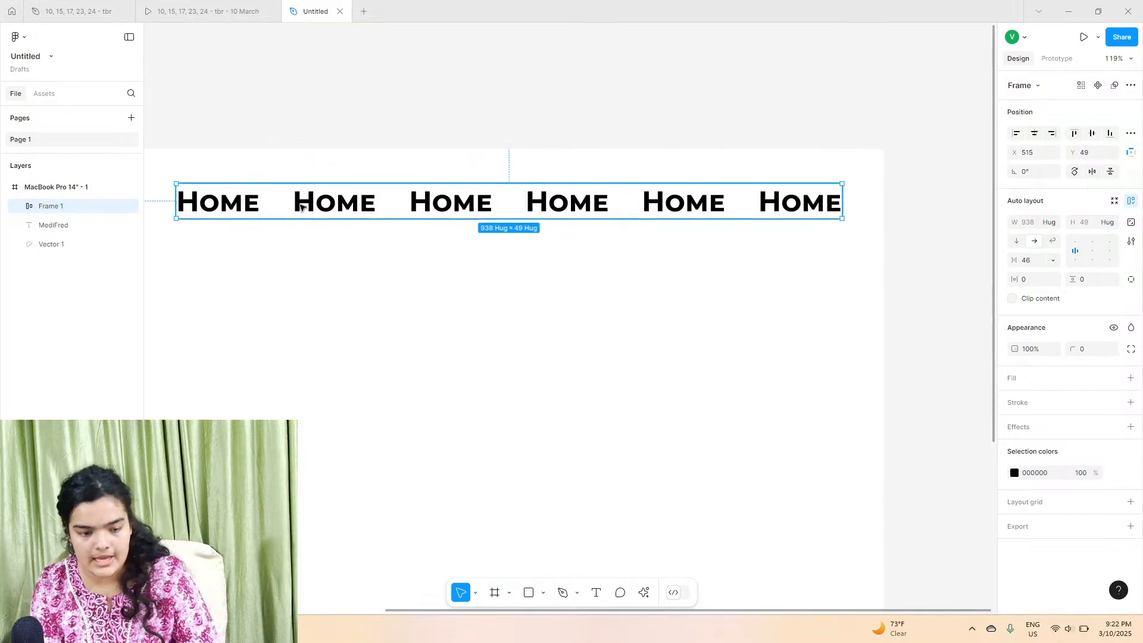
# Step: Set all six Home labels to size 20 and Medium weight
pyautogui.doubleClick(268, 204)
pyautogui.keyDown('shift'); pyautogui.click(334, 203); pyautogui.keyUp('shift')
pyautogui.keyDown('shift'); pyautogui.click(455, 204); pyautogui.keyUp('shift')
pyautogui.keyDown('shift'); pyautogui.click(569, 204); pyautogui.keyUp('shift')
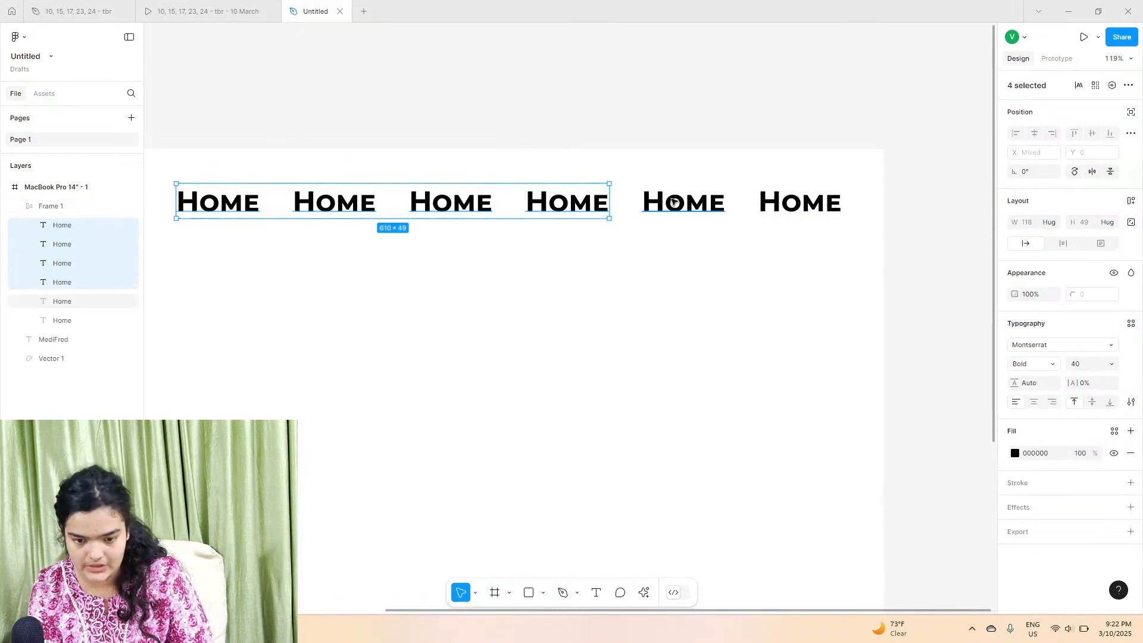
pyautogui.keyDown('shift'); pyautogui.click(673, 201); pyautogui.keyUp('shift')
pyautogui.keyDown('shift'); pyautogui.click(799, 203); pyautogui.keyUp('shift')
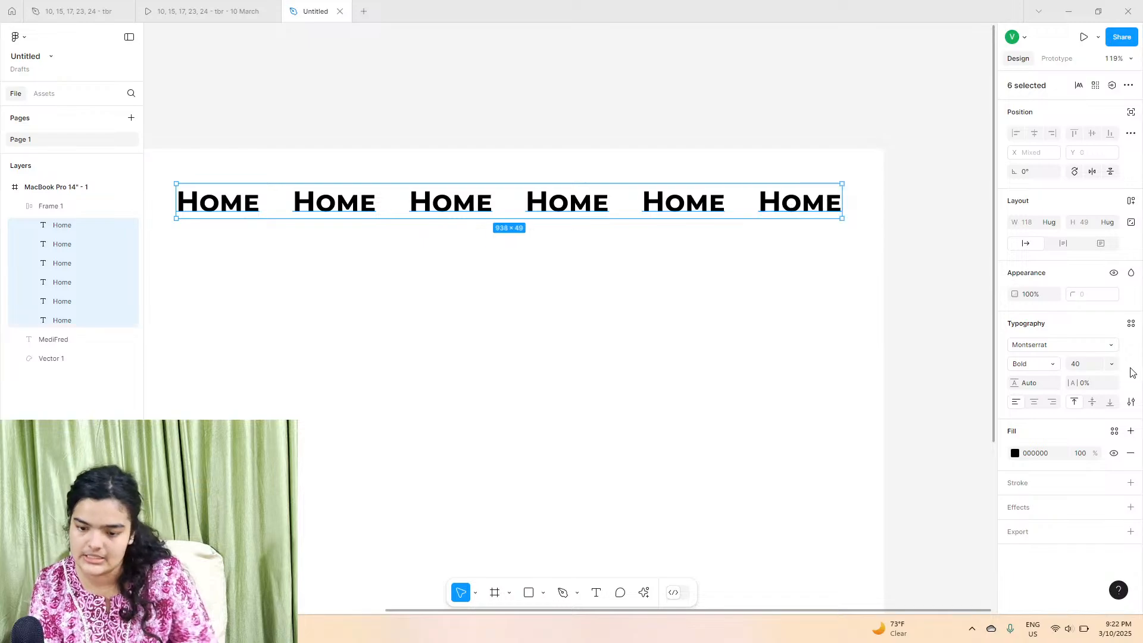
pyautogui.click(1085, 369)
pyautogui.press('Return')
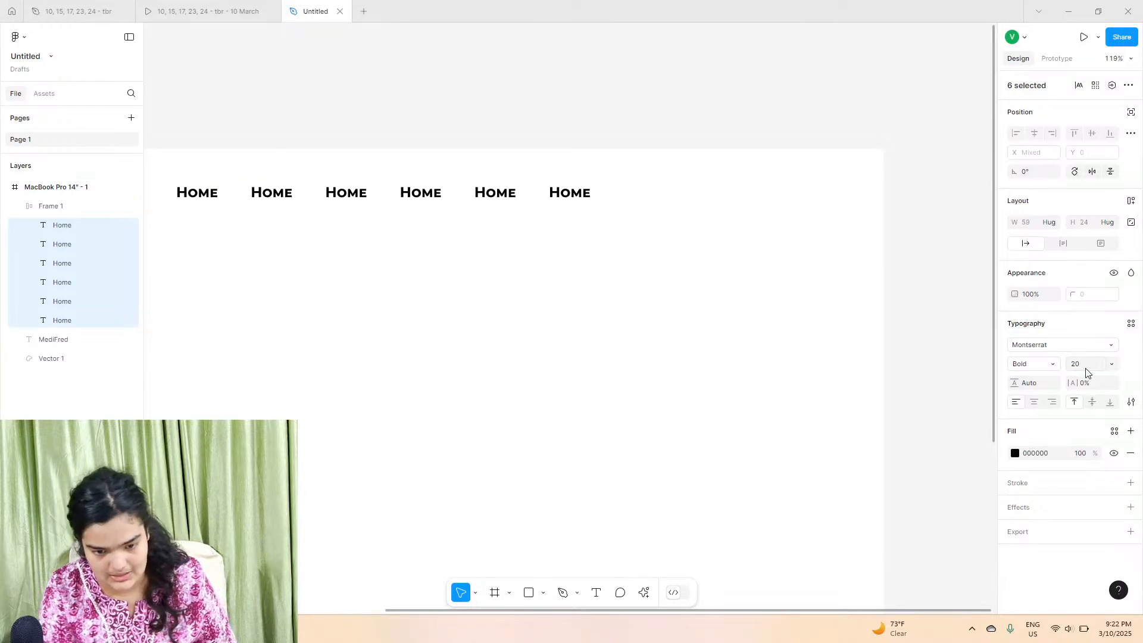
pyautogui.click(1031, 362)
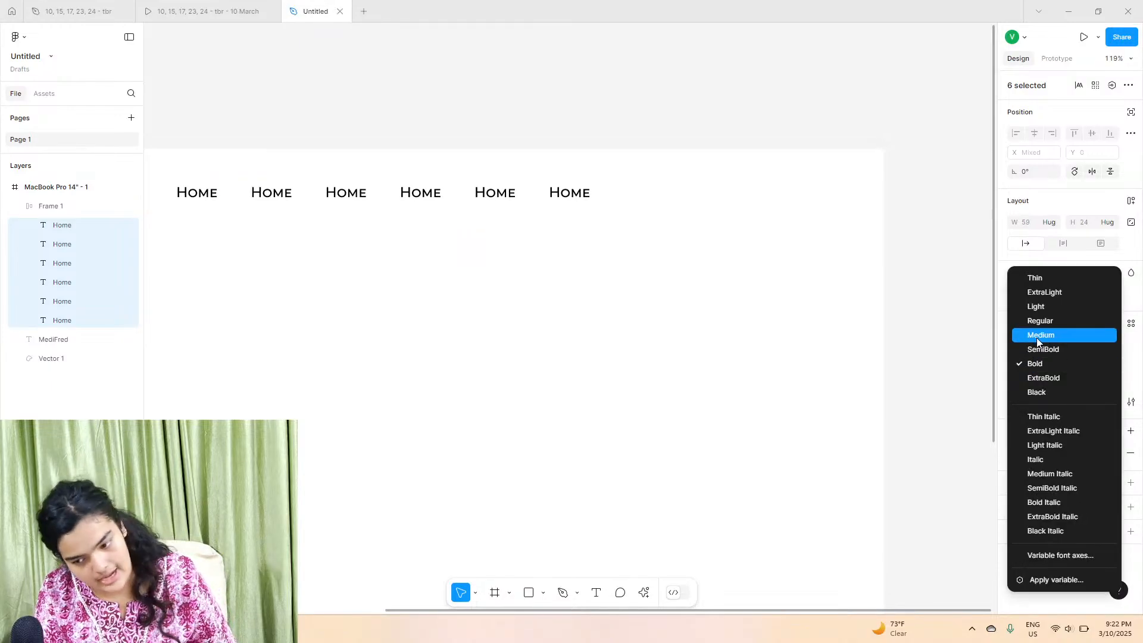
pyautogui.click(1036, 336)
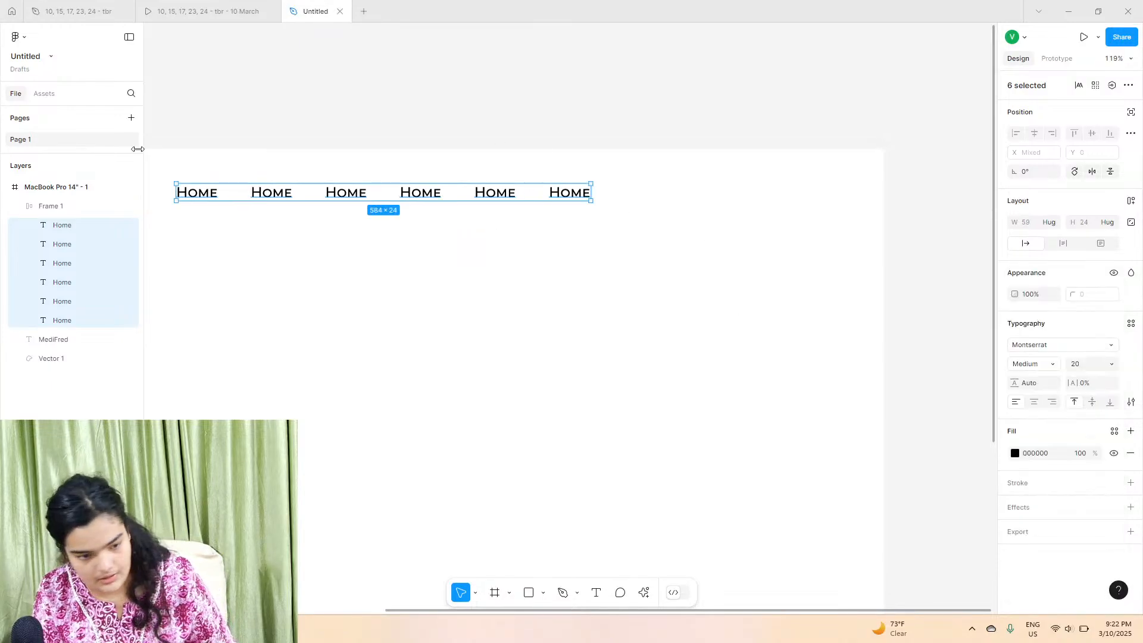
# Step: Set the navigation frame's gap to 43 and move it toward the frame's top-right area
pyautogui.click(89, 205)
pyautogui.moveTo(1012, 273); pyautogui.dragTo(397, 234)
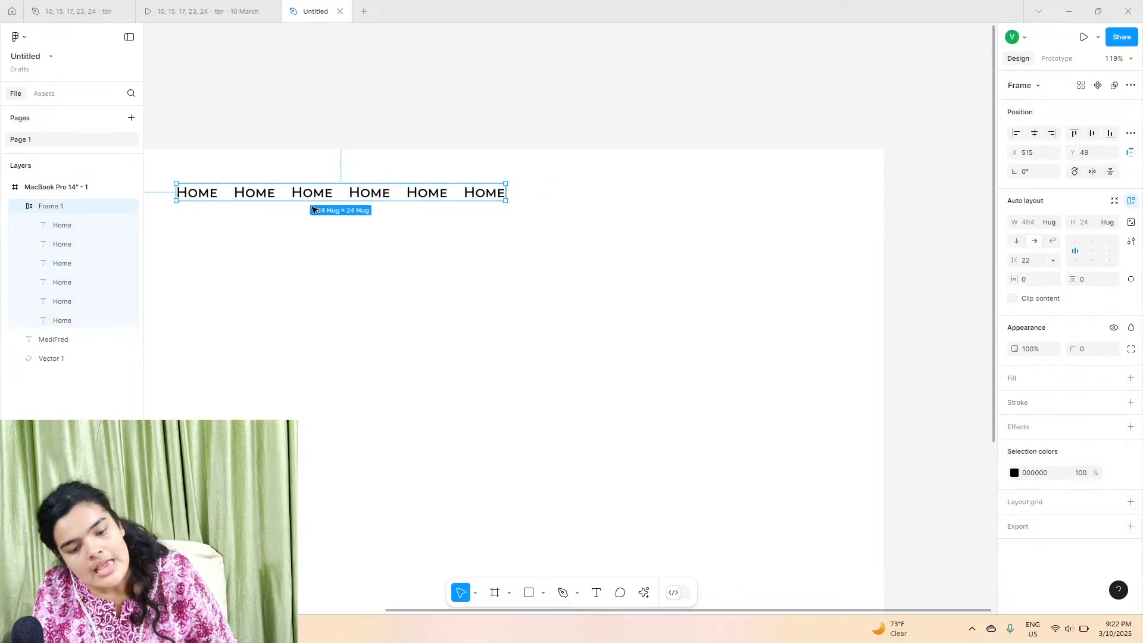
pyautogui.moveTo(416, 197); pyautogui.dragTo(696, 200)
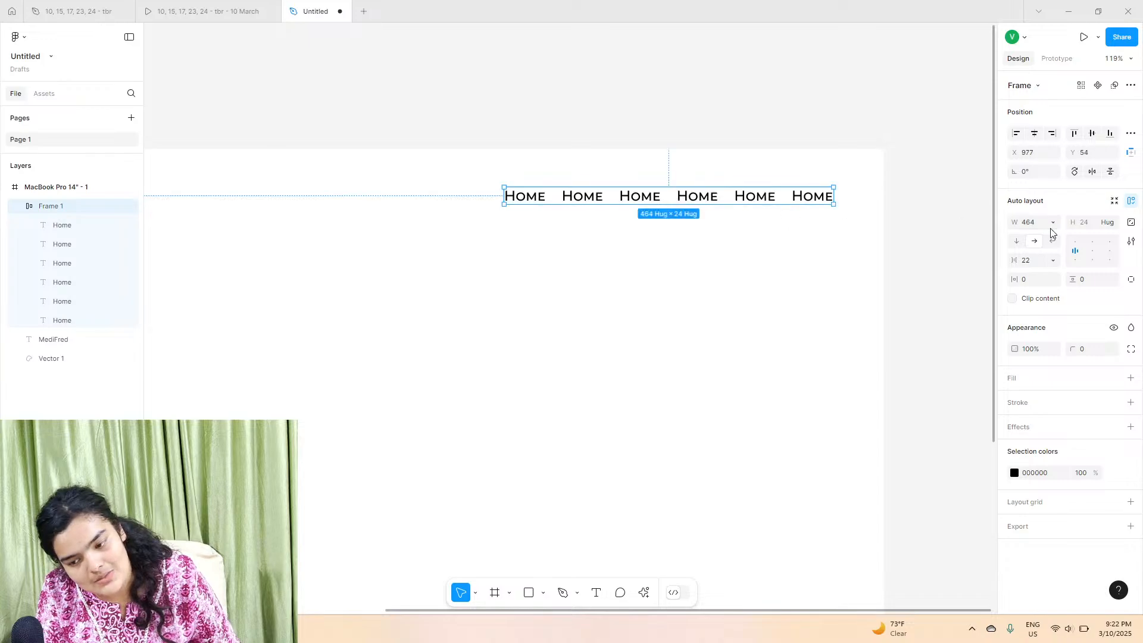
pyautogui.moveTo(1013, 260); pyautogui.dragTo(1033, 260)
pyautogui.moveTo(749, 198); pyautogui.dragTo(668, 209)
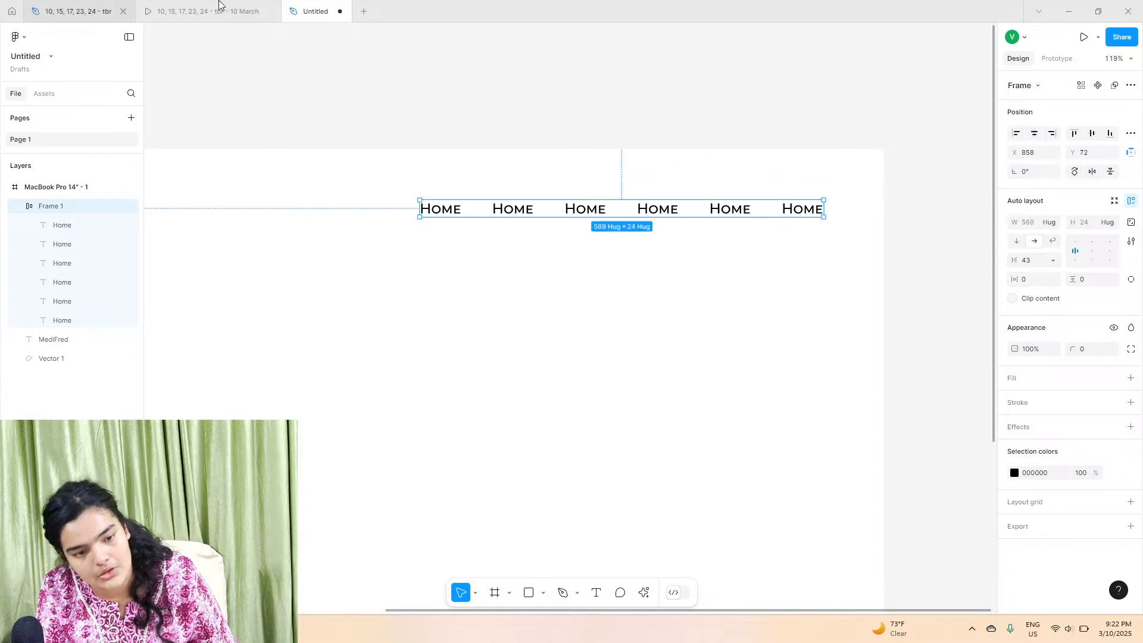
# Step: Compare with the reference prototype and rename the second label to About Us
pyautogui.click(218, 10)
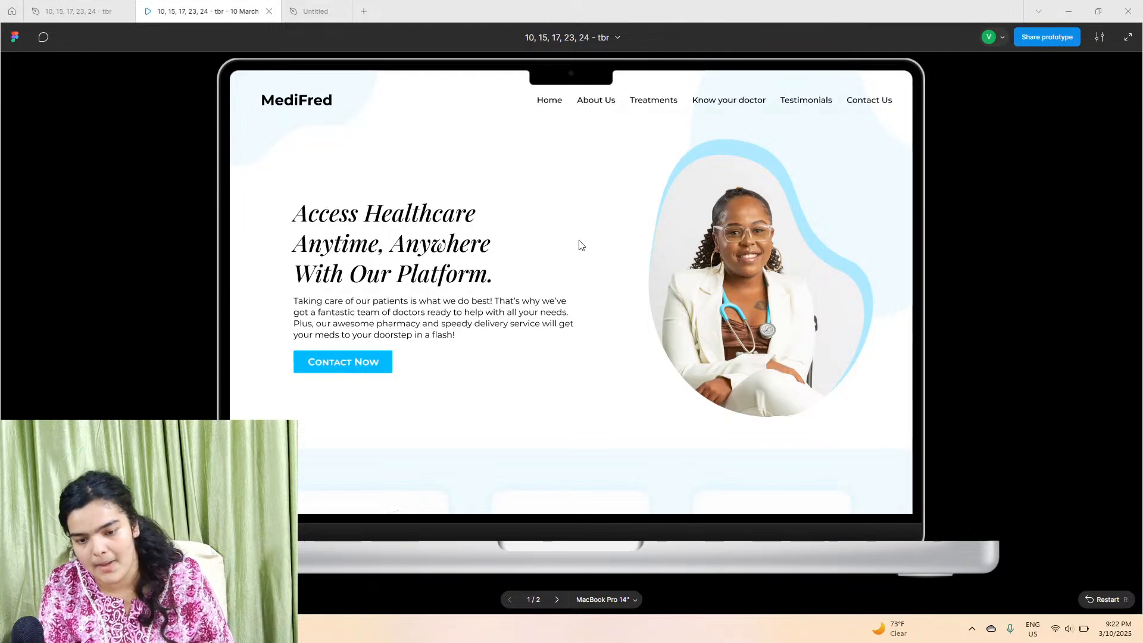
pyautogui.click(315, 11)
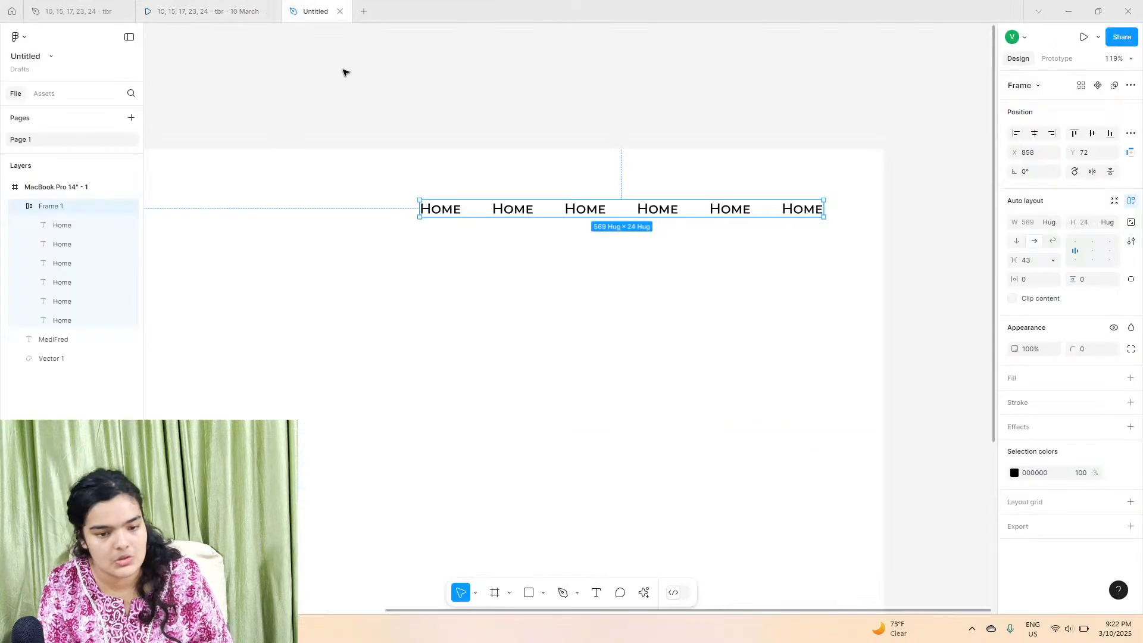
pyautogui.click(530, 208)
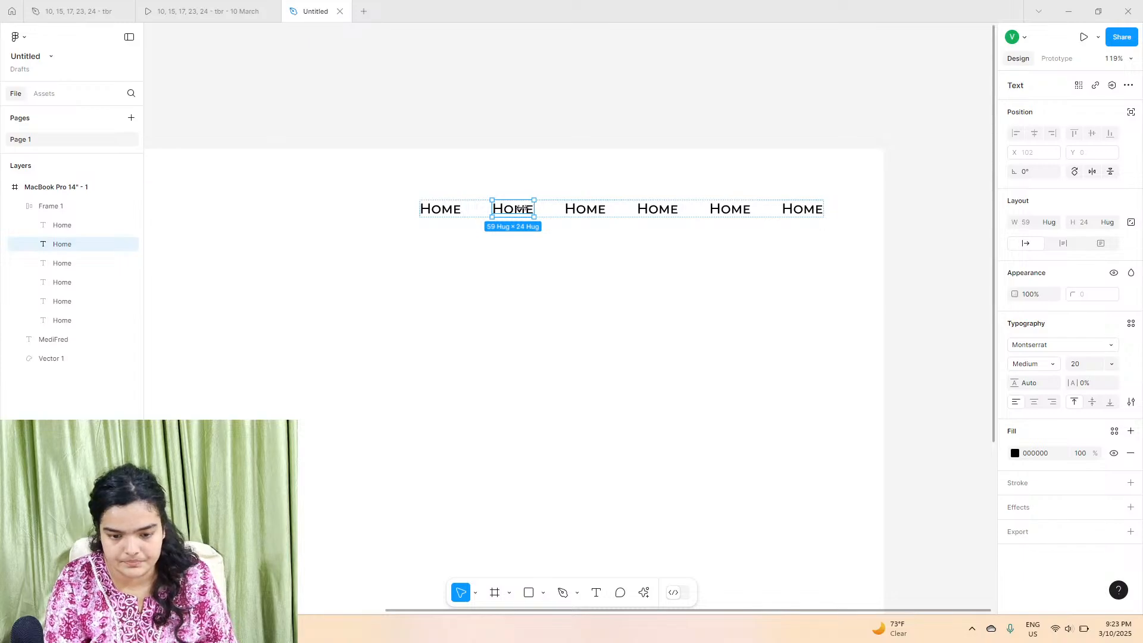
pyautogui.doubleClick(522, 208)
pyautogui.write('Abou')
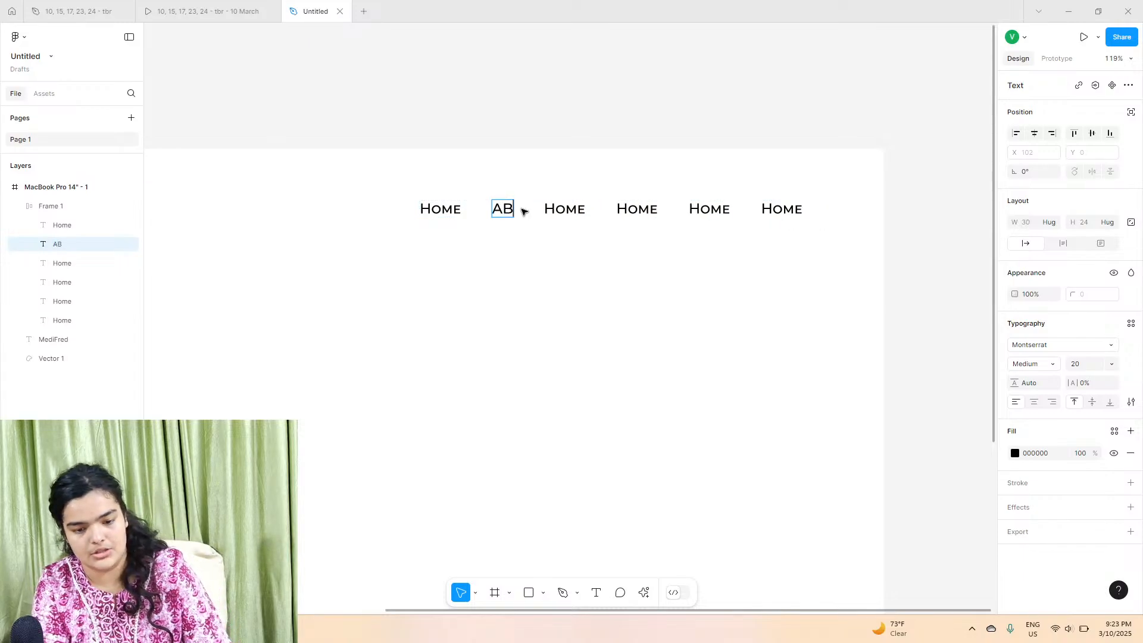
pyautogui.press('BackSpace')
pyautogui.press('BackSpace')
pyautogui.press('BackSpace')
pyautogui.write('b')
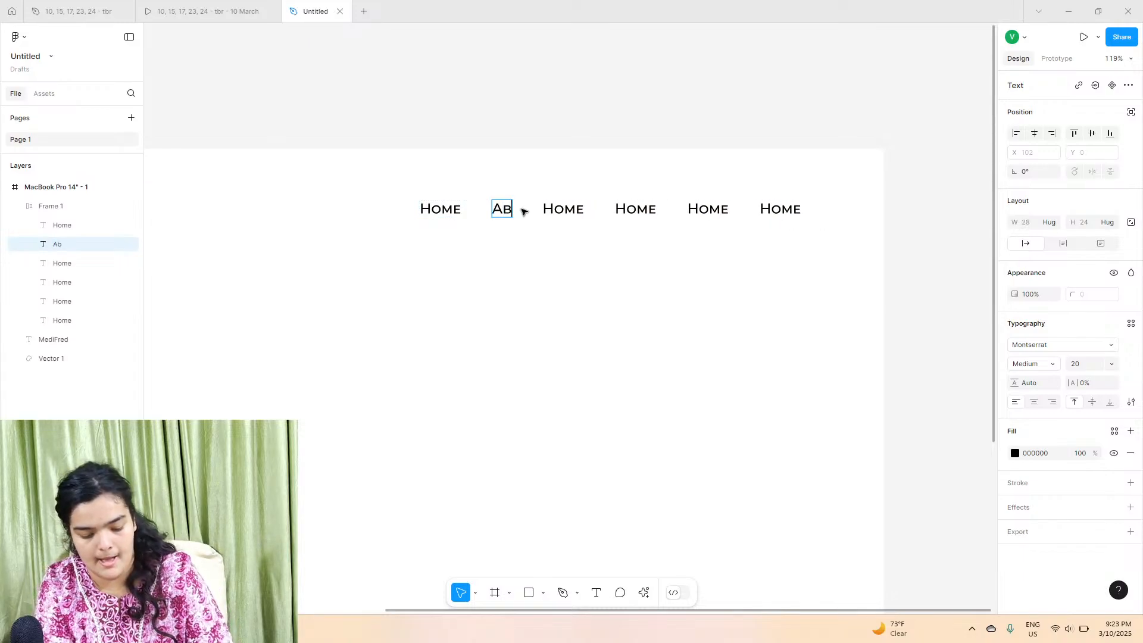
pyautogui.write('out Us')
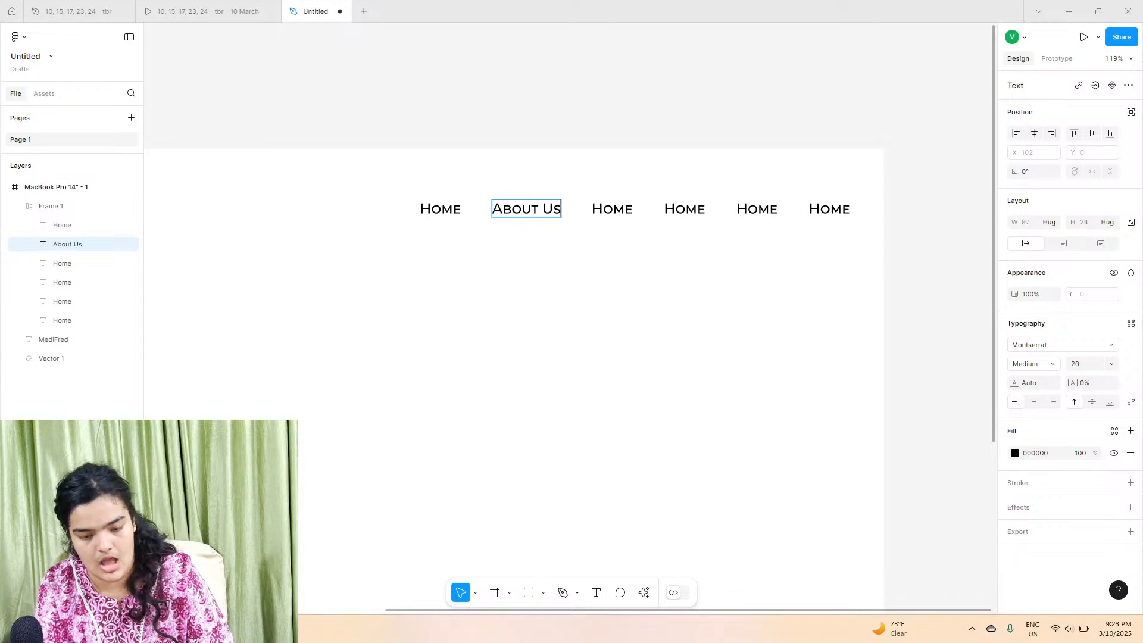
# Step: Rename the third label to Testimonials
pyautogui.doubleClick(602, 213)
pyautogui.write('T')
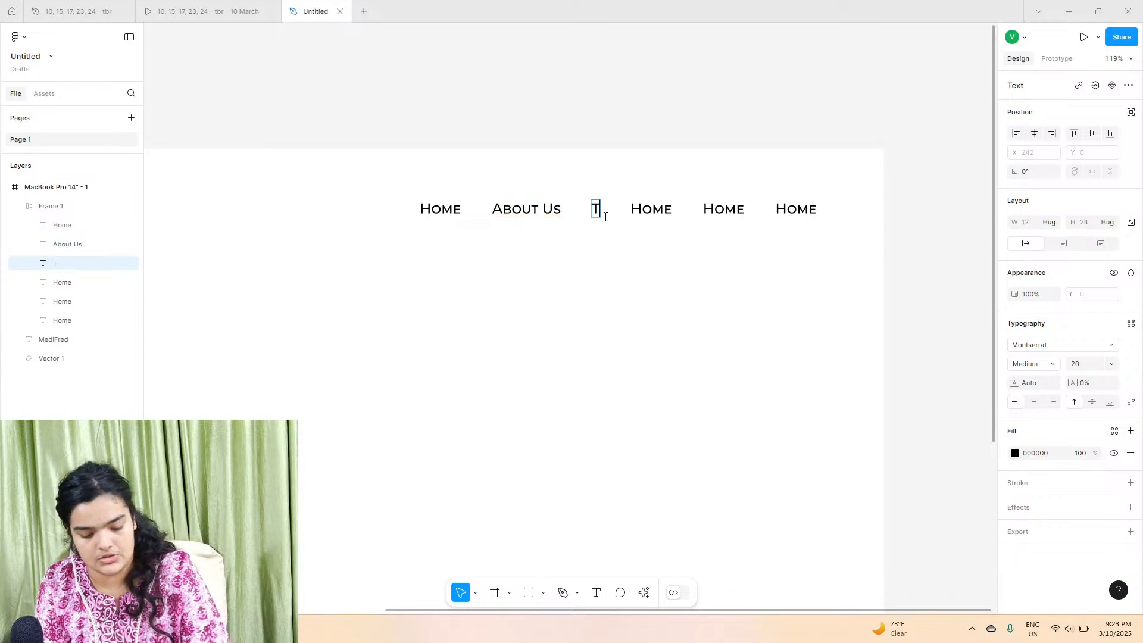
pyautogui.write('estimonials')
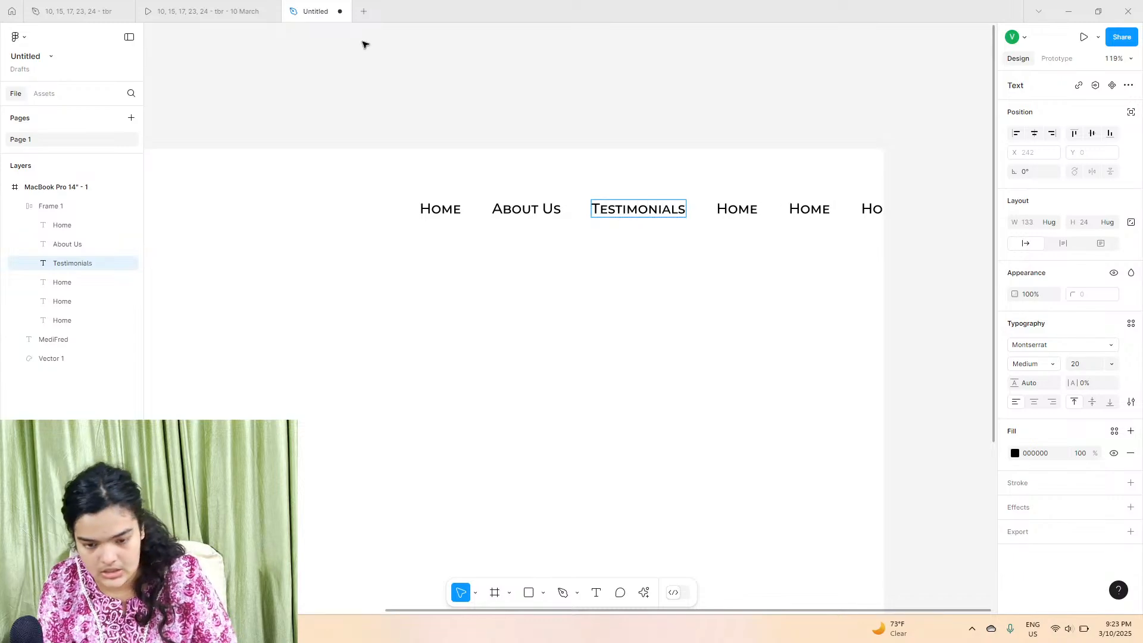
# Step: Check the reference prototype and rename the fourth navigation label to Know Your Doctor
pyautogui.click(232, 9)
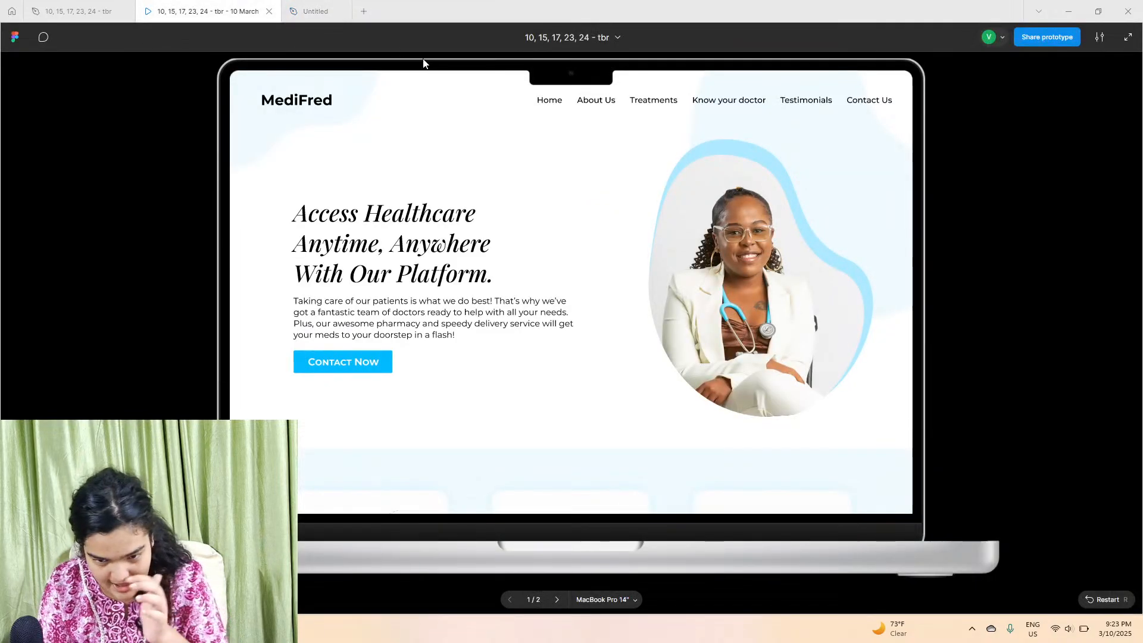
pyautogui.click(310, 10)
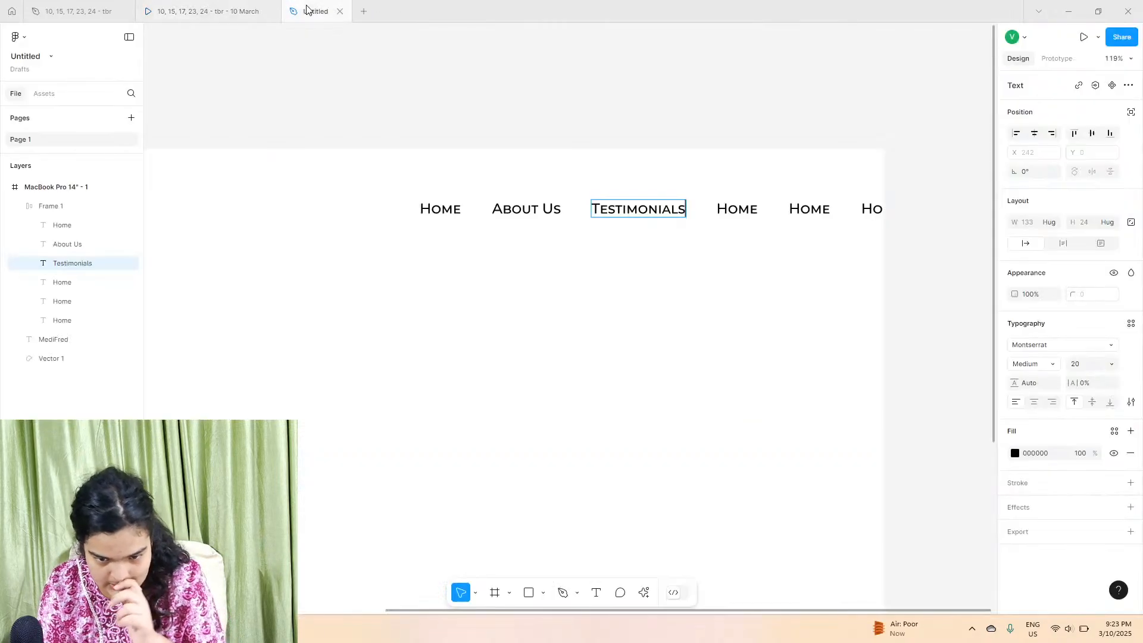
pyautogui.doubleClick(739, 209)
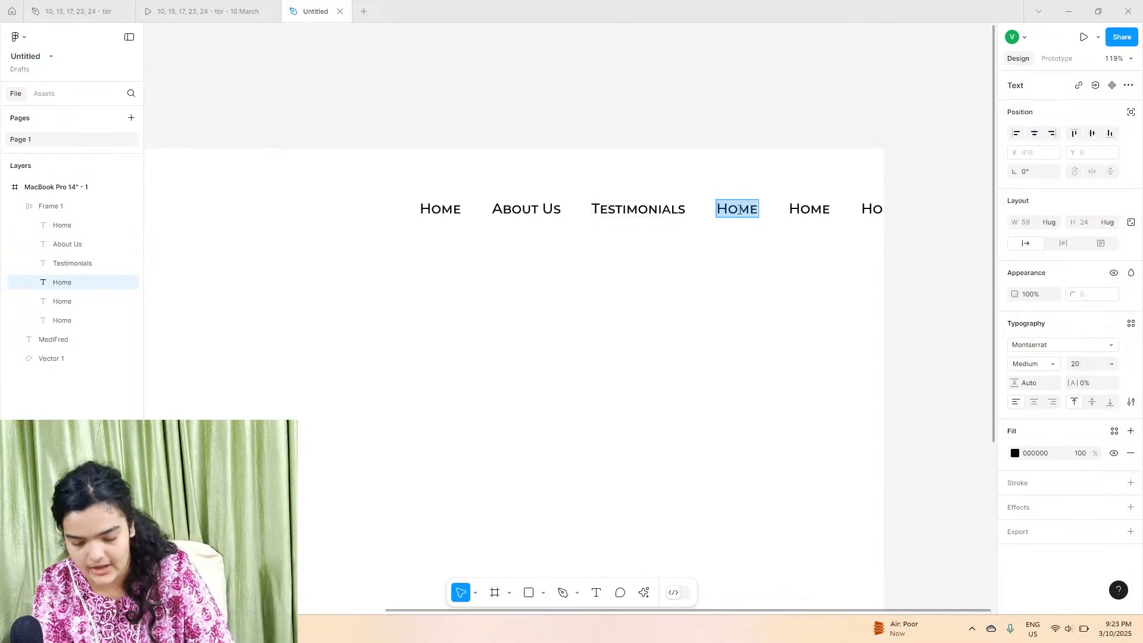
pyautogui.write('Know  Your Doctor')
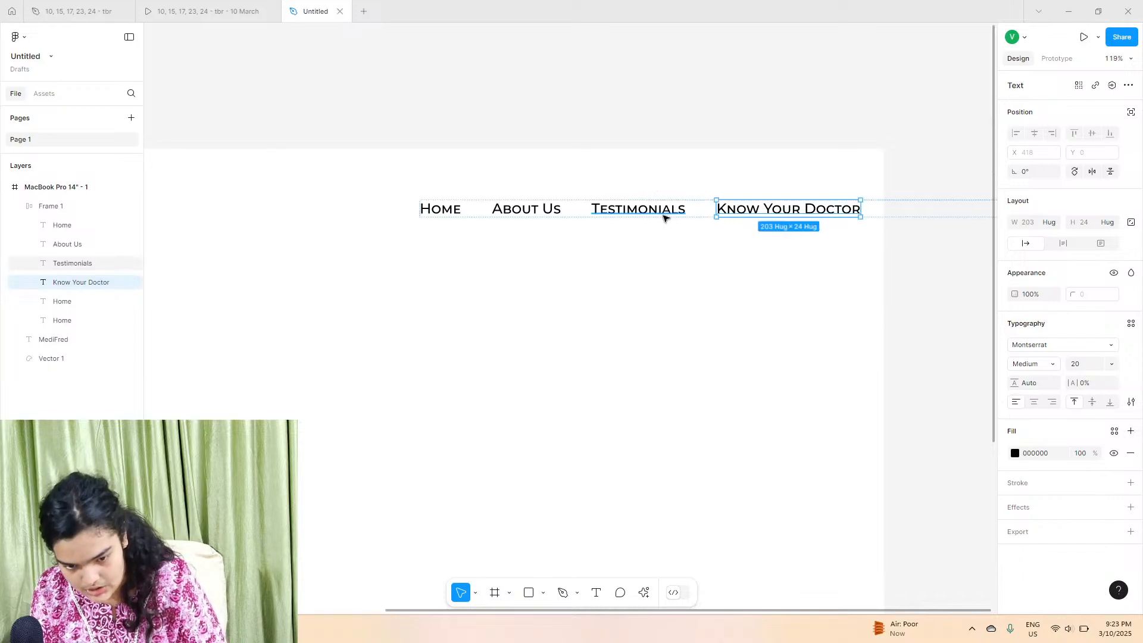
# Step: Shift the navigation menu left and rename the fifth label to Treatments, checking the reference prototype
pyautogui.click(713, 214)
pyautogui.moveTo(713, 215); pyautogui.dragTo(519, 206)
pyautogui.doubleClick(709, 207)
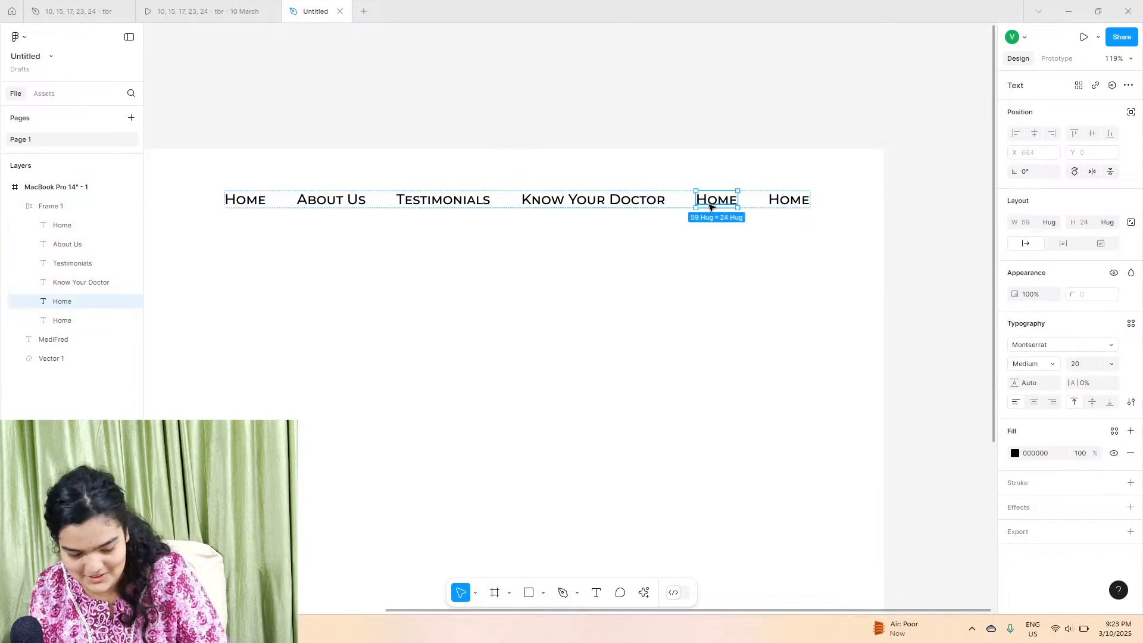
pyautogui.doubleClick(709, 207)
pyautogui.write('Tr')
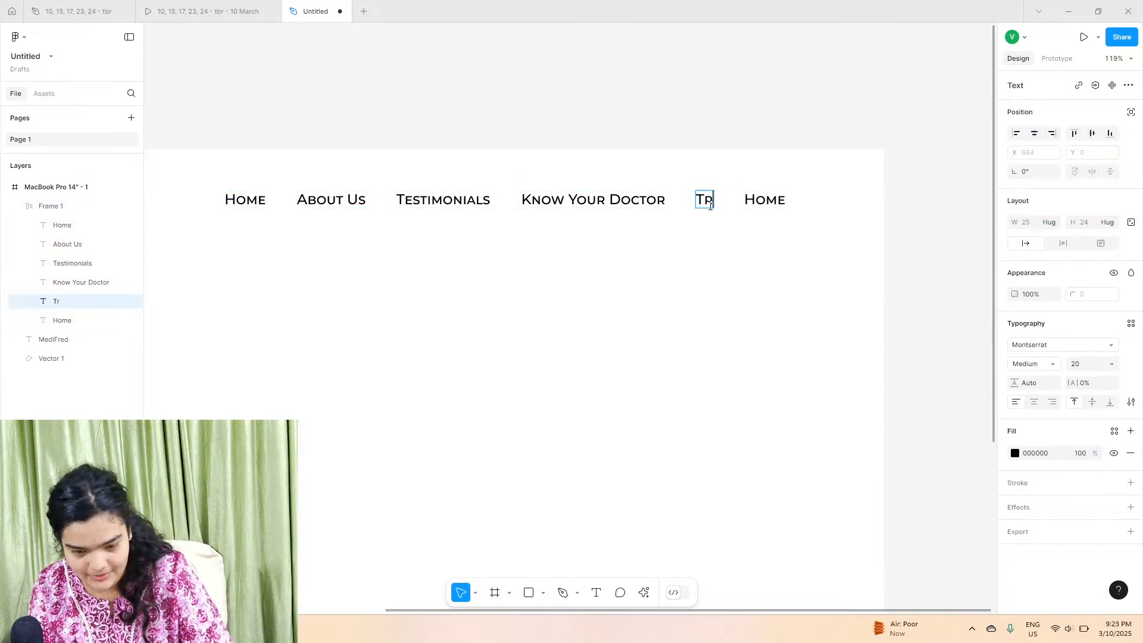
pyautogui.write('ea')
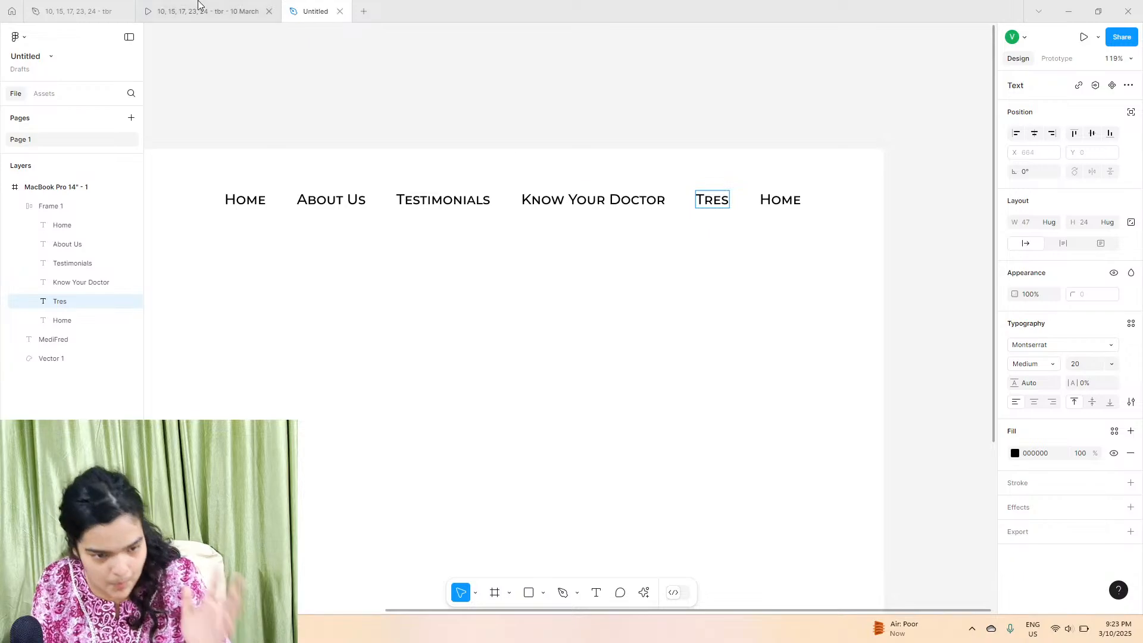
pyautogui.click(203, 11)
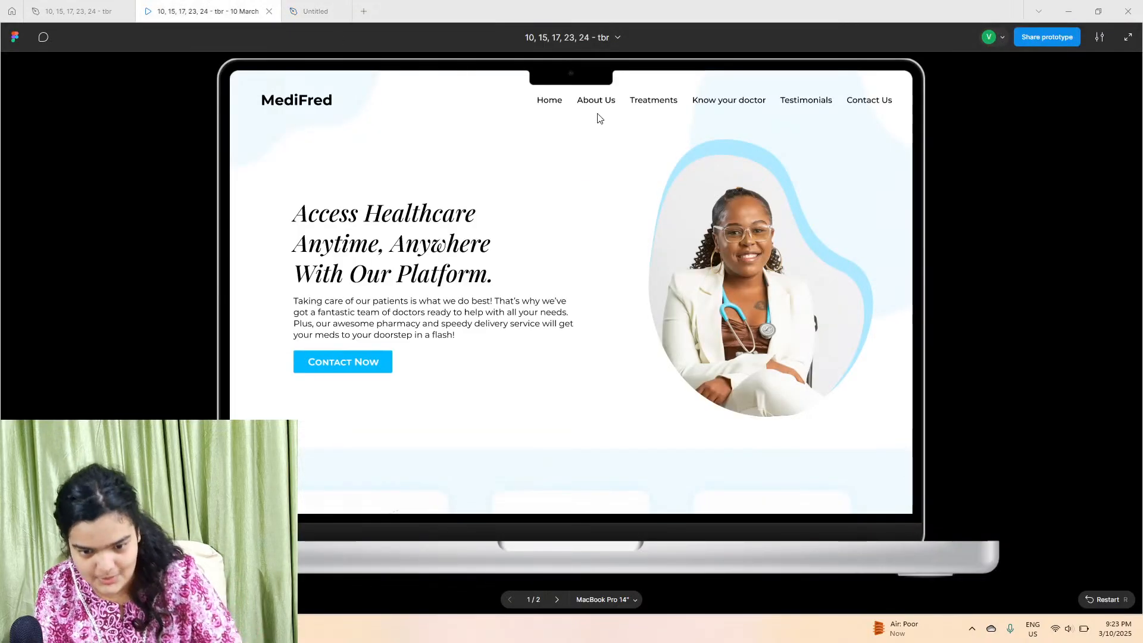
pyautogui.hotkey('ctrl', 'Tab')
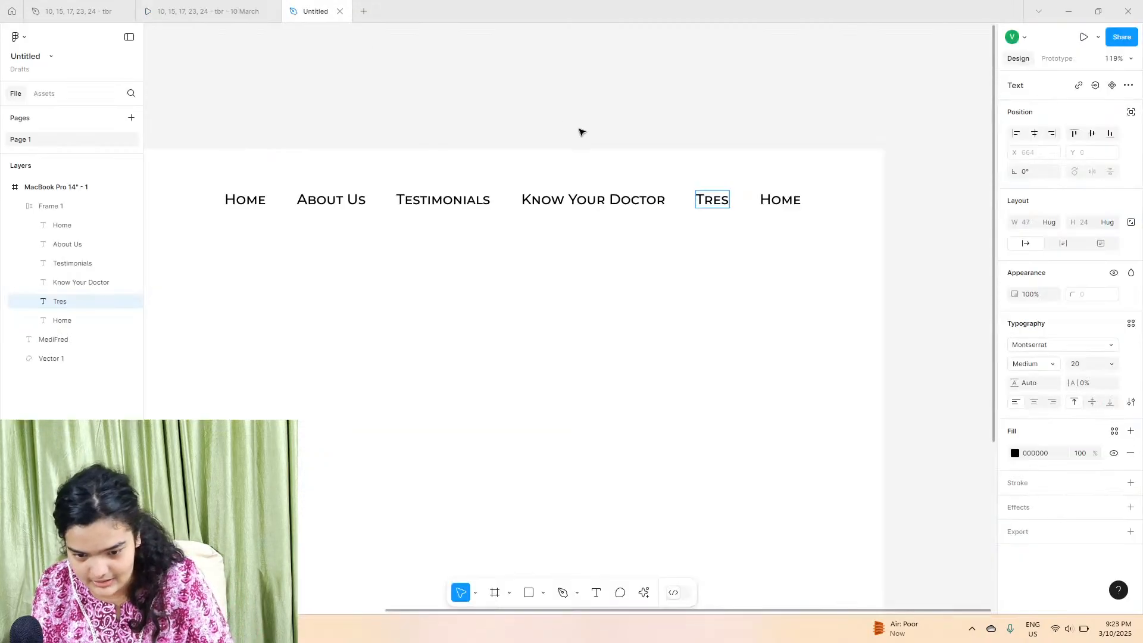
pyautogui.write('atm')
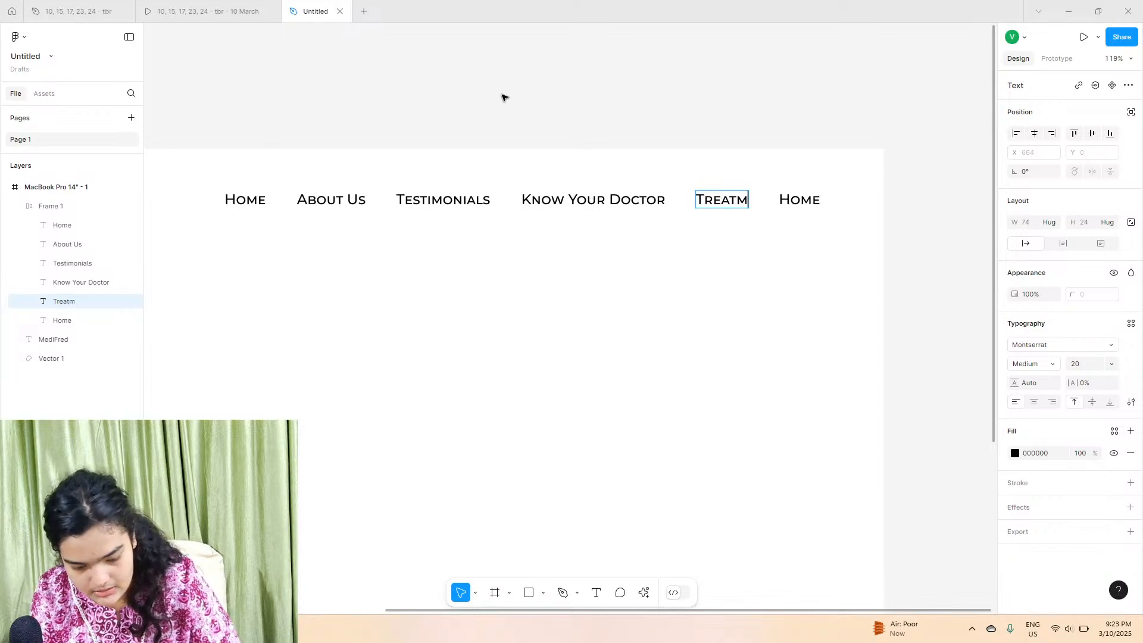
pyautogui.write('ents')
pyautogui.hotkey('ctrl', 'shift', 'Tab')
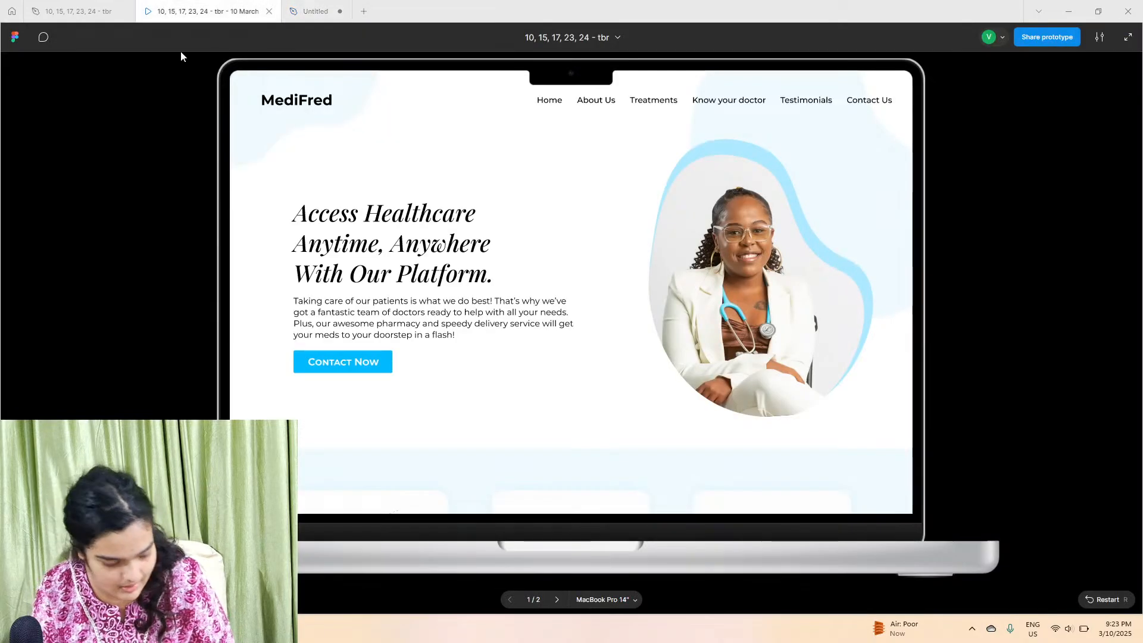
pyautogui.hotkey('ctrl', 'Tab')
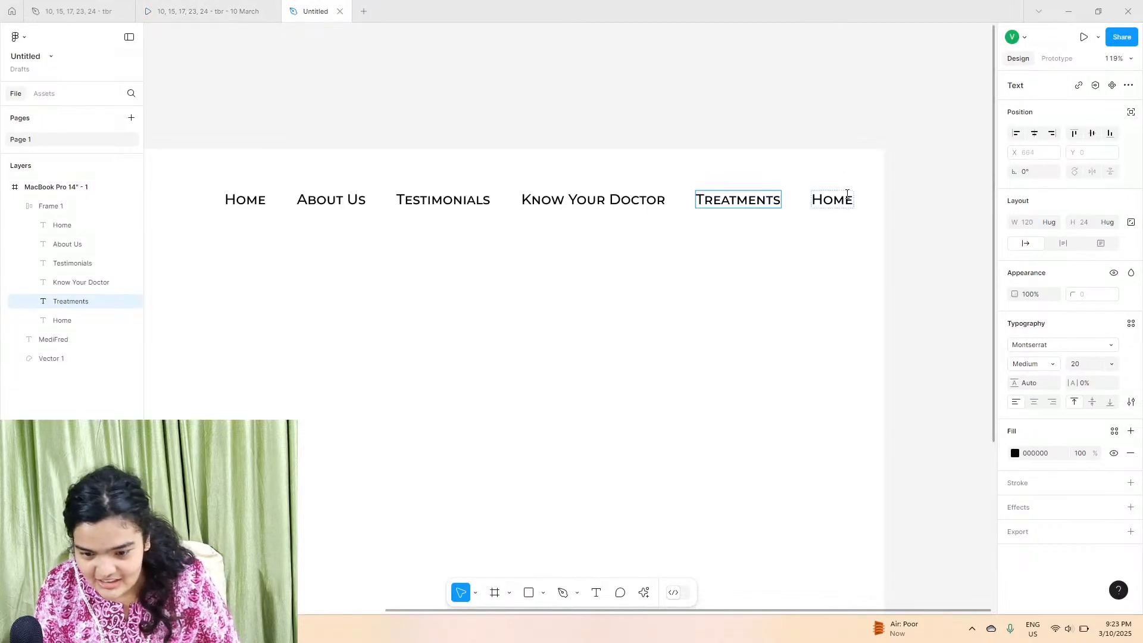
# Step: Rename the sixth navigation label to Contact Us
pyautogui.doubleClick(847, 194)
pyautogui.write('Contact Us')
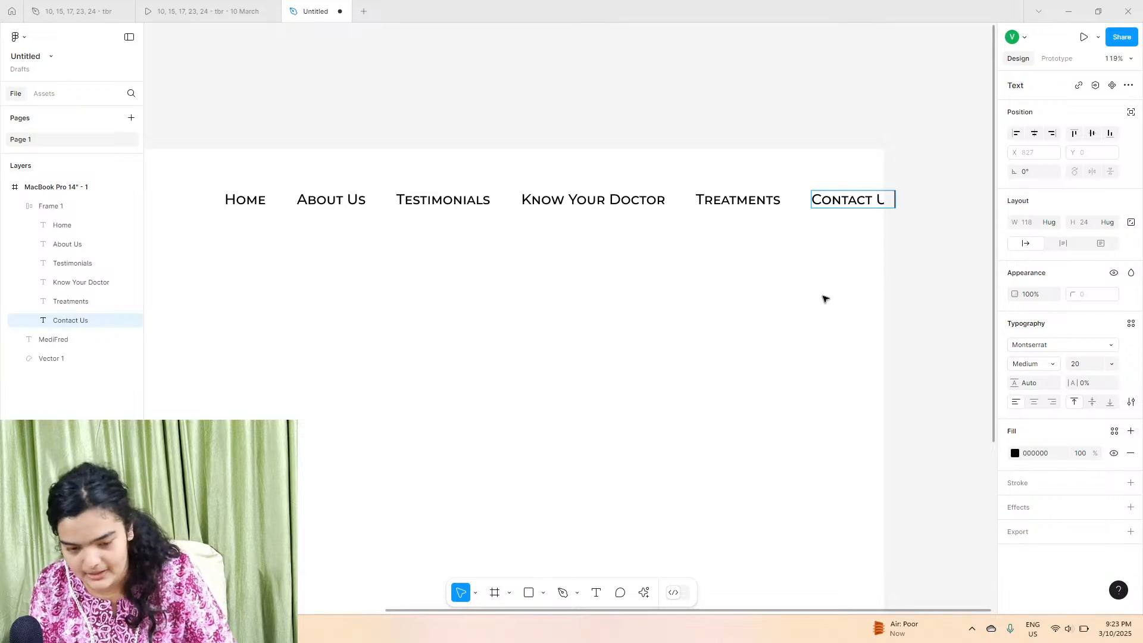
pyautogui.press('Escape')
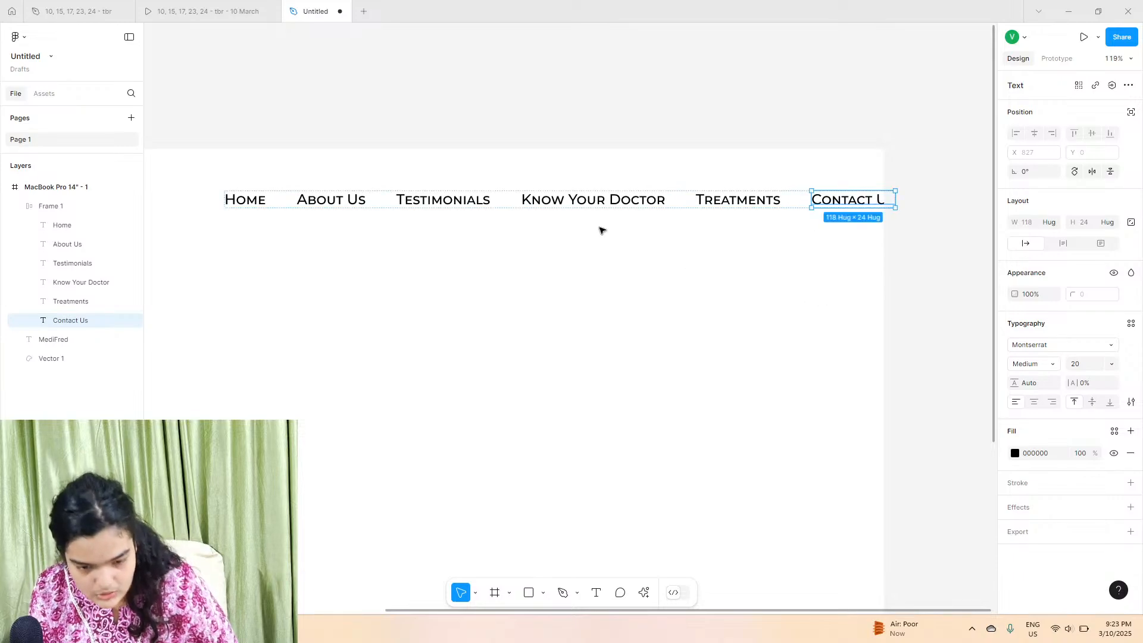
# Step: Select the navigation frame and move it into line beside the MediFred logo
pyautogui.click(582, 208)
pyautogui.click(72, 208)
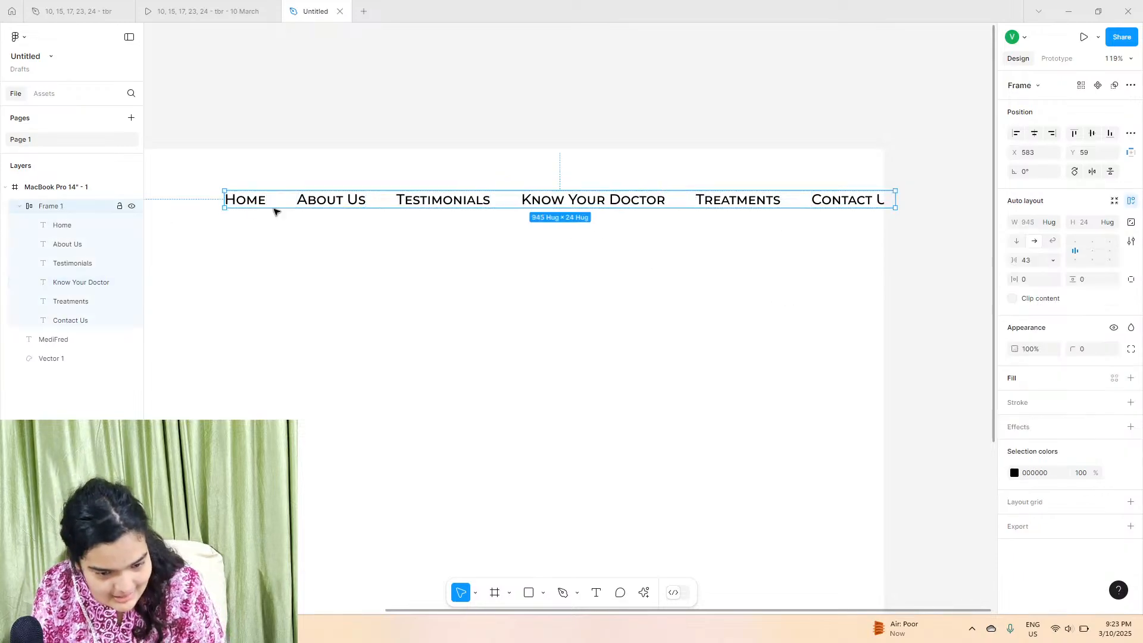
pyautogui.moveTo(431, 202); pyautogui.dragTo(370, 213)
pyautogui.scroll(-5, 369, 209)
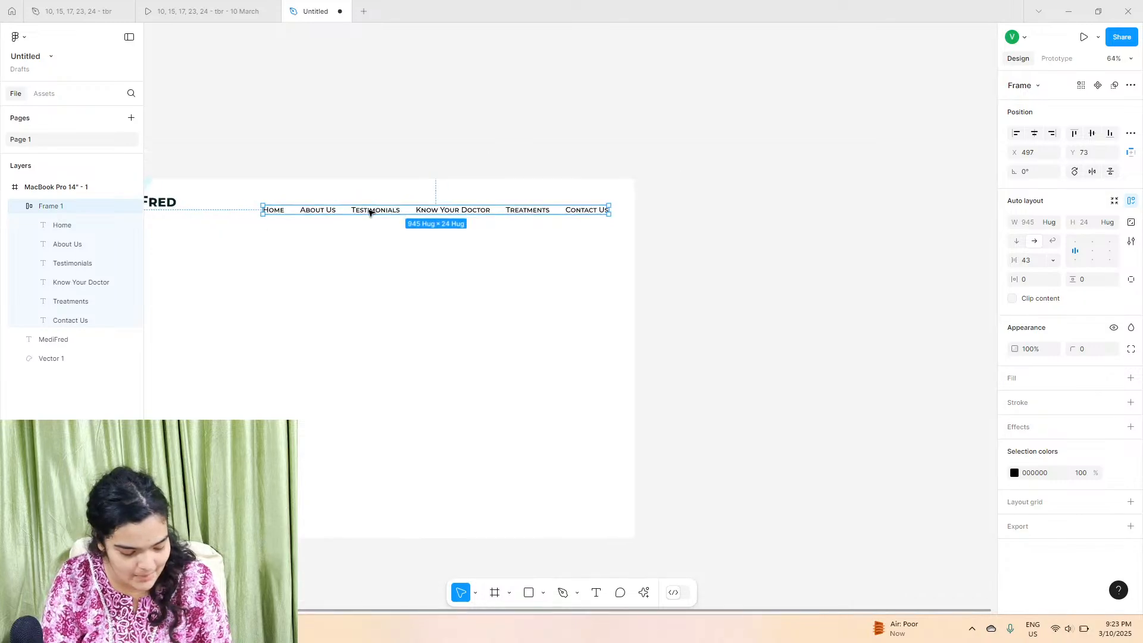
pyautogui.hscroll(-2, 369, 209)
pyautogui.rightClick(369, 210)
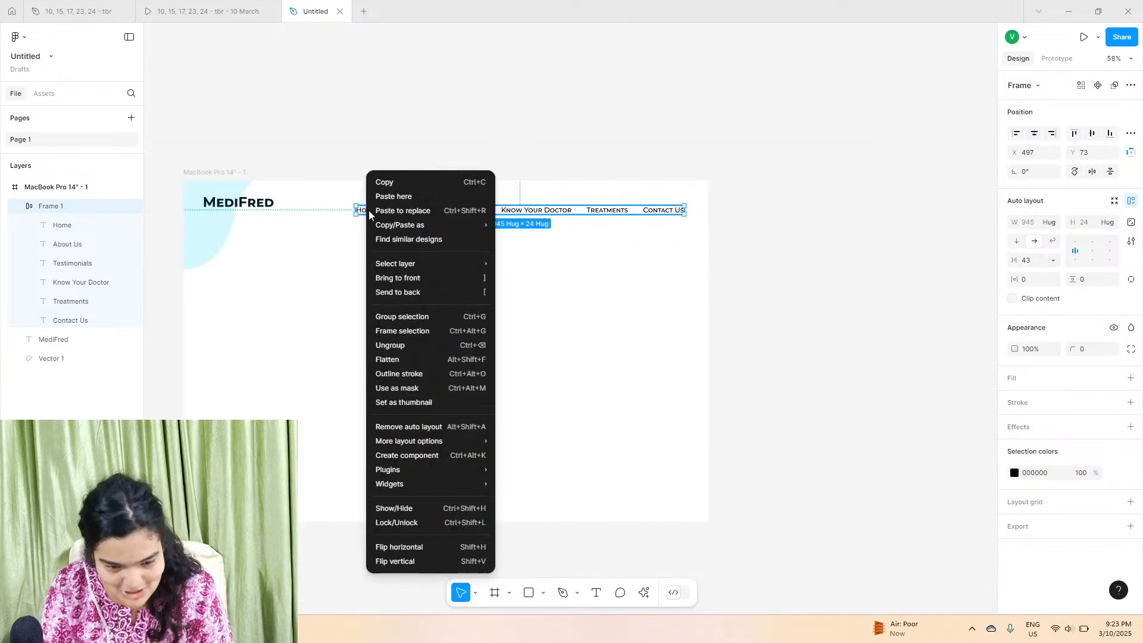
pyautogui.click(578, 199)
pyautogui.moveTo(554, 212)
pyautogui.mouseDown()
pyautogui.moveTo(583, 204)
pyautogui.moveTo(565, 207)
pyautogui.mouseUp()
# Step: Select all six navigation labels and set their font size to 16
pyautogui.click(62, 225)
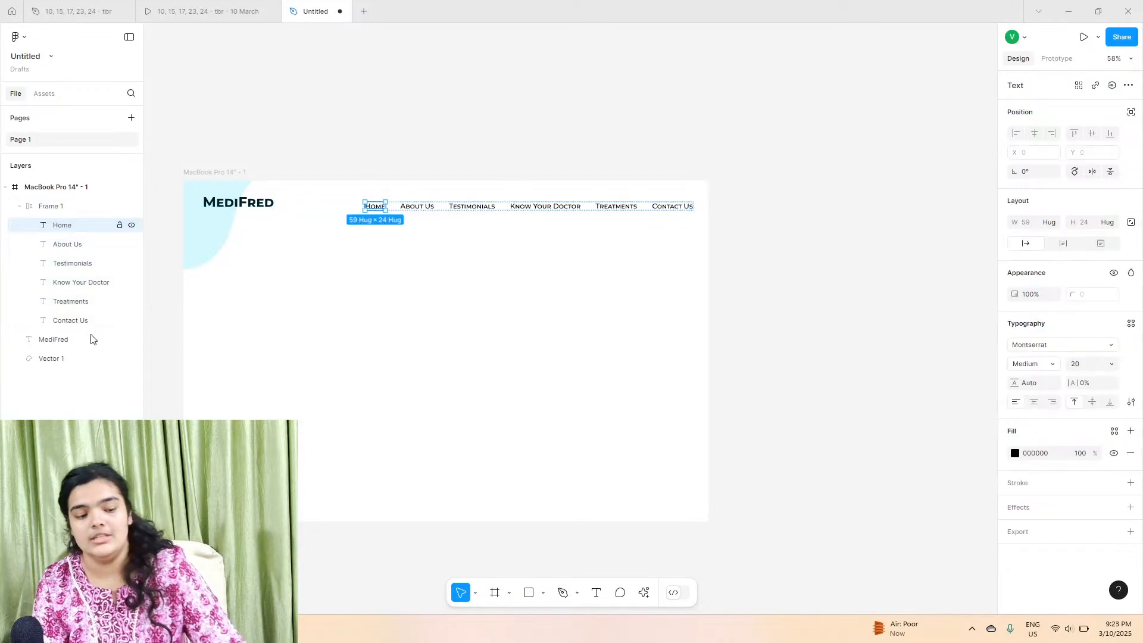
pyautogui.keyDown('shift'); pyautogui.click(71, 320); pyautogui.keyUp('shift')
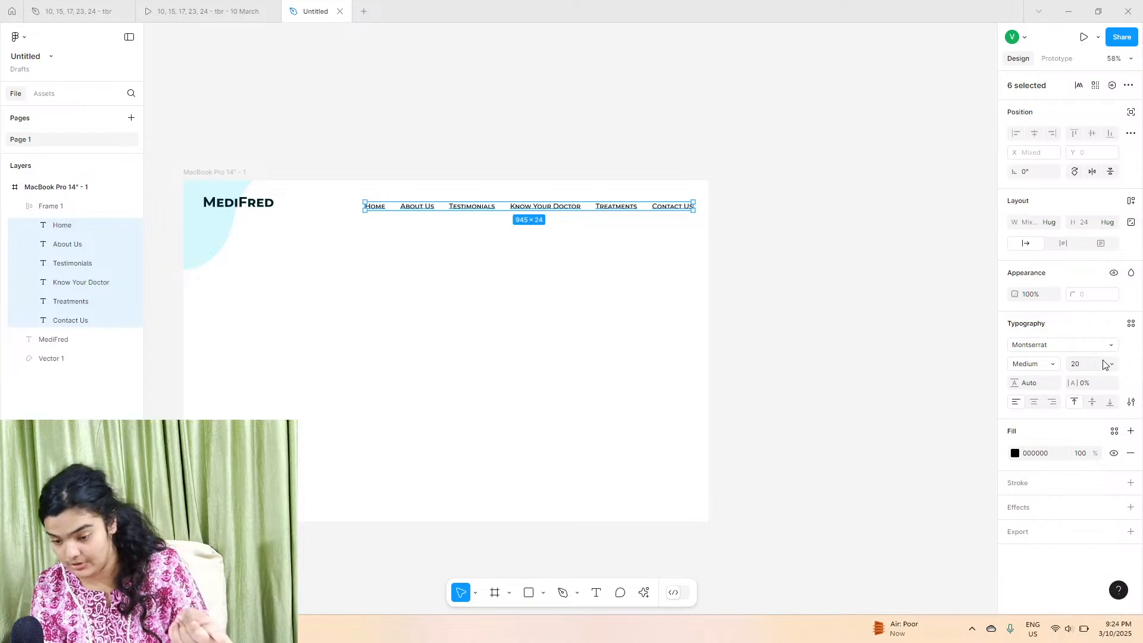
pyautogui.press('Return')
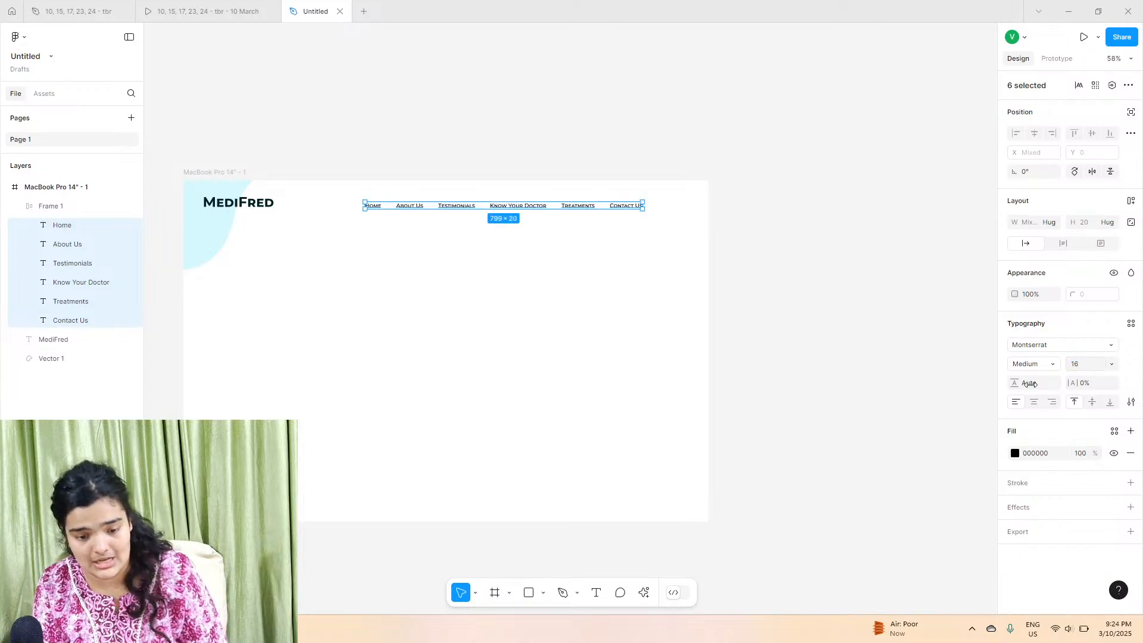
# Step: Nudge the navigation frame into place at about X 636, Y 57, aligned with the logo
pyautogui.keyDown('ctrl'); pyautogui.scroll(5, 602, 229); pyautogui.keyUp('ctrl')
pyautogui.moveTo(679, 235); pyautogui.dragTo(675, 280)
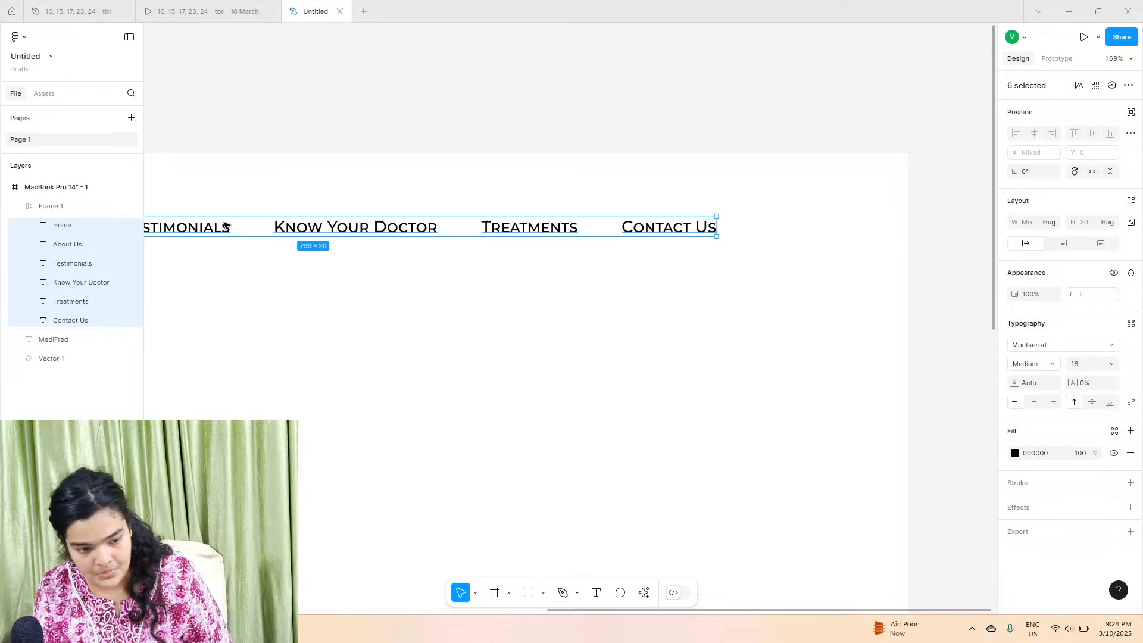
pyautogui.click(77, 206)
pyautogui.moveTo(557, 234); pyautogui.dragTo(647, 245)
pyautogui.scroll(-5, 653, 247)
pyautogui.scroll(3, 647, 244)
pyautogui.press('Down')
pyautogui.press('Down')
pyautogui.press('Down')
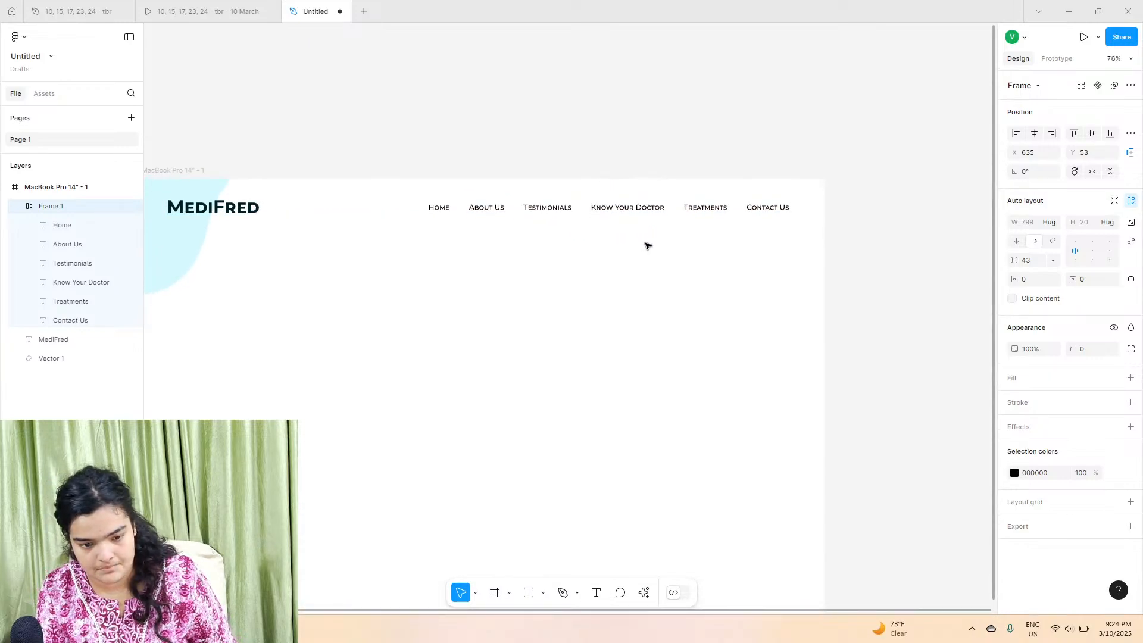
pyautogui.press('Down')
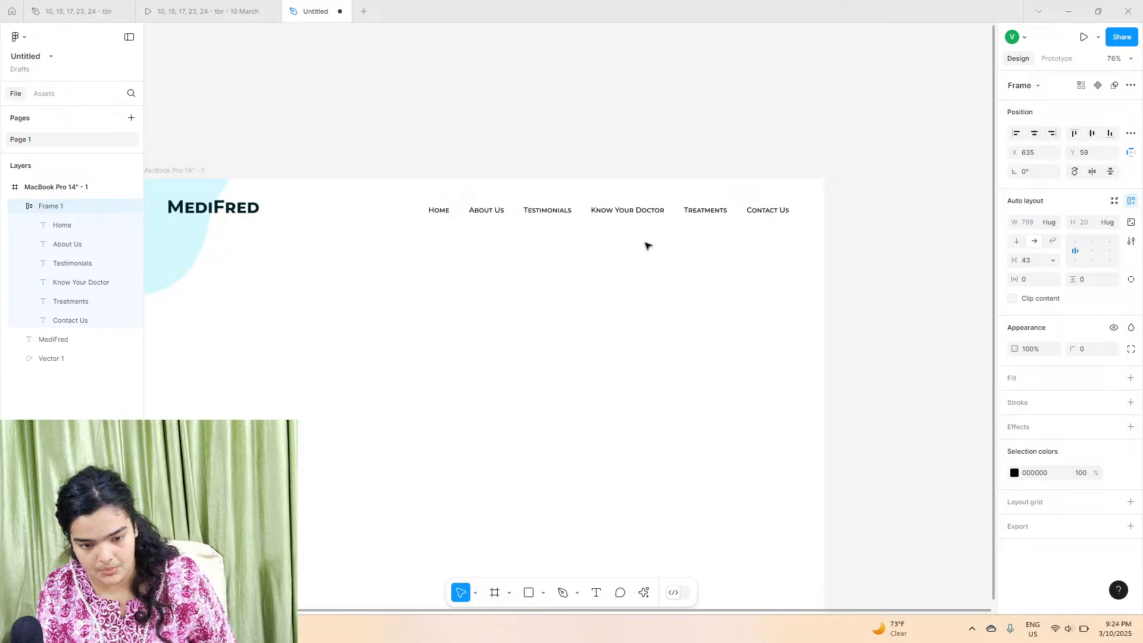
pyautogui.press('Right')
pyautogui.press('Up')
pyautogui.press('Up')
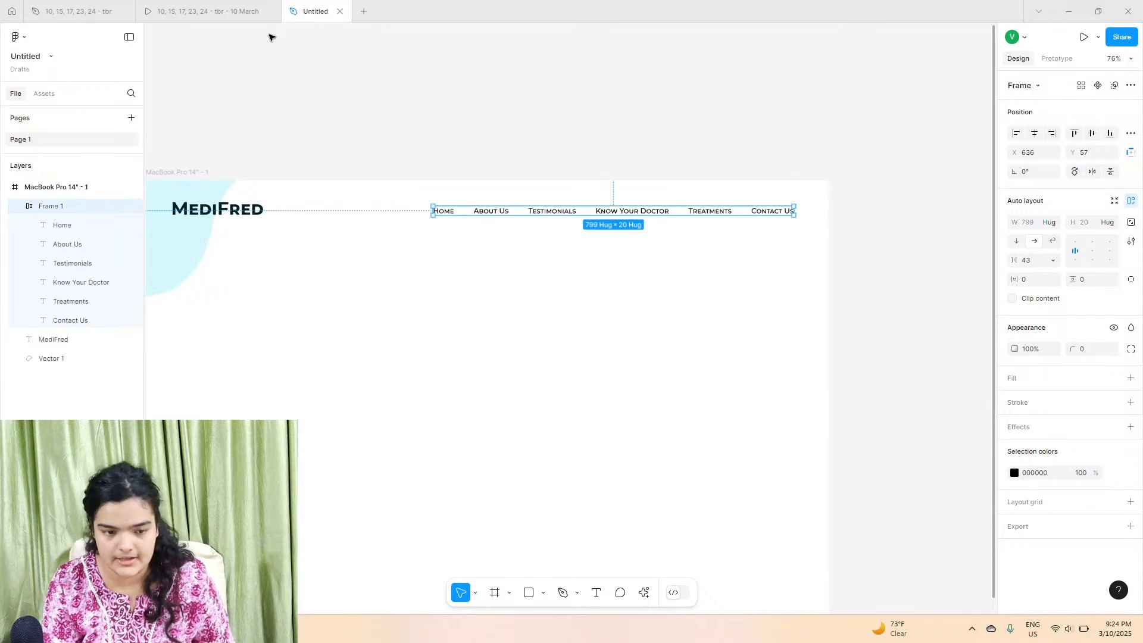
# Step: Compare with the reference, then import the doctor blob image from the Downloads folder onto the page
pyautogui.click(262, 11)
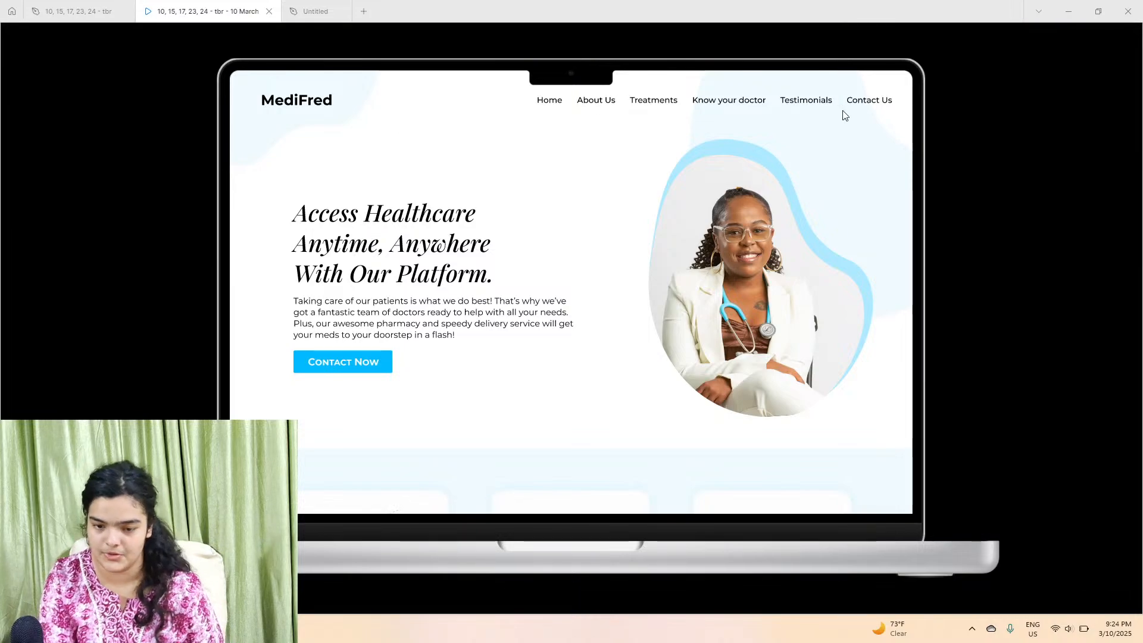
pyautogui.click(295, 9)
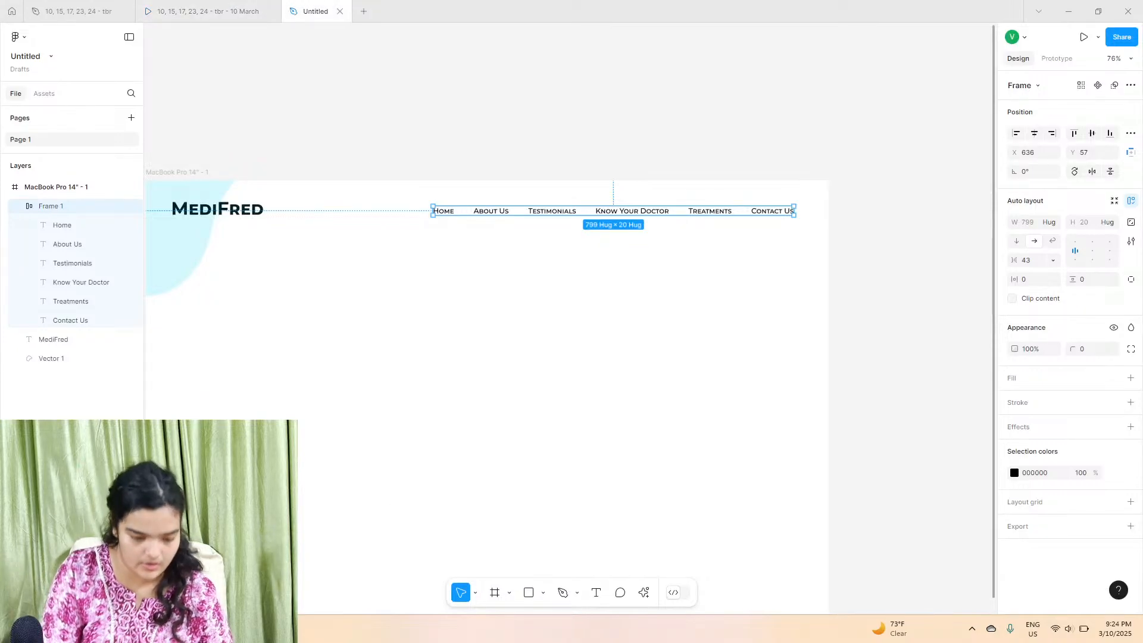
pyautogui.press('super+e')
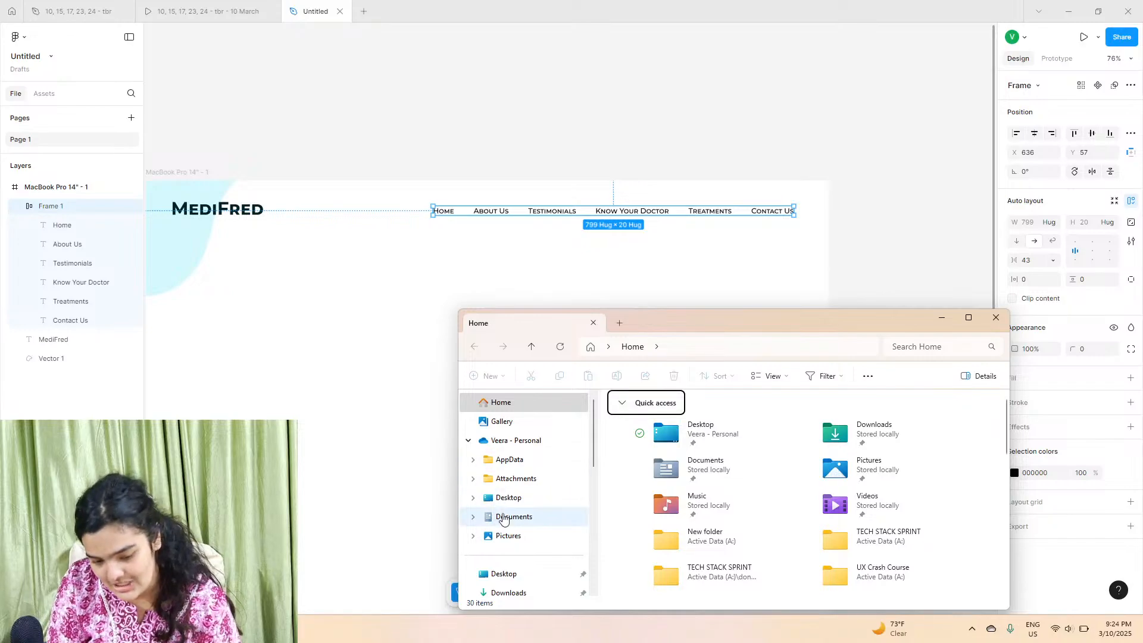
pyautogui.scroll(-3, 506, 512)
pyautogui.click(564, 476)
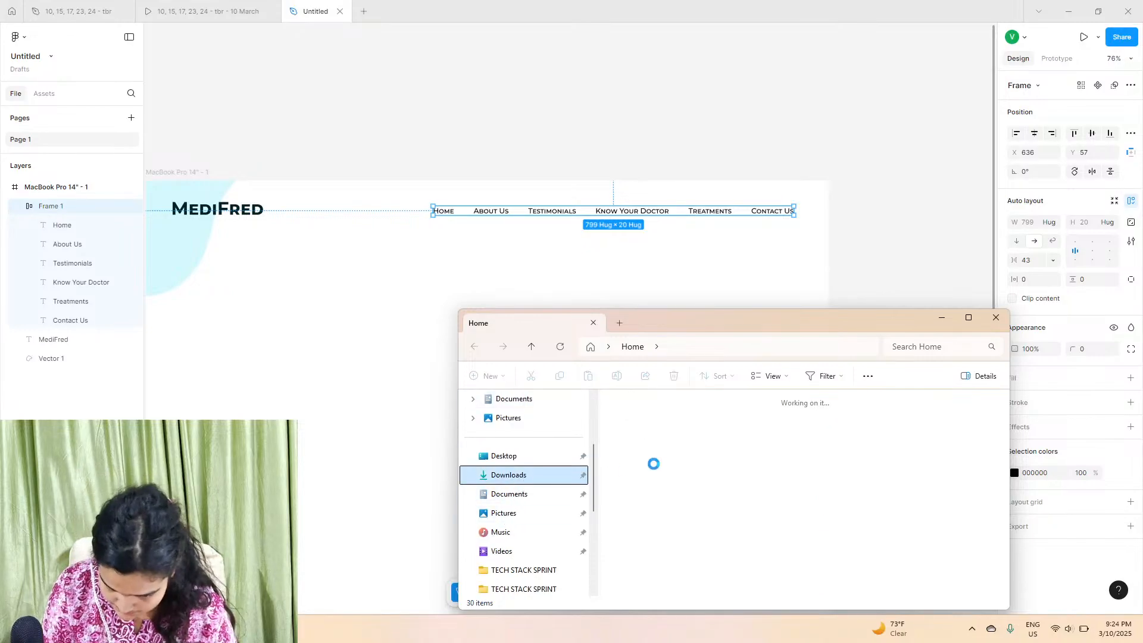
pyautogui.moveTo(942, 452); pyautogui.dragTo(693, 401)
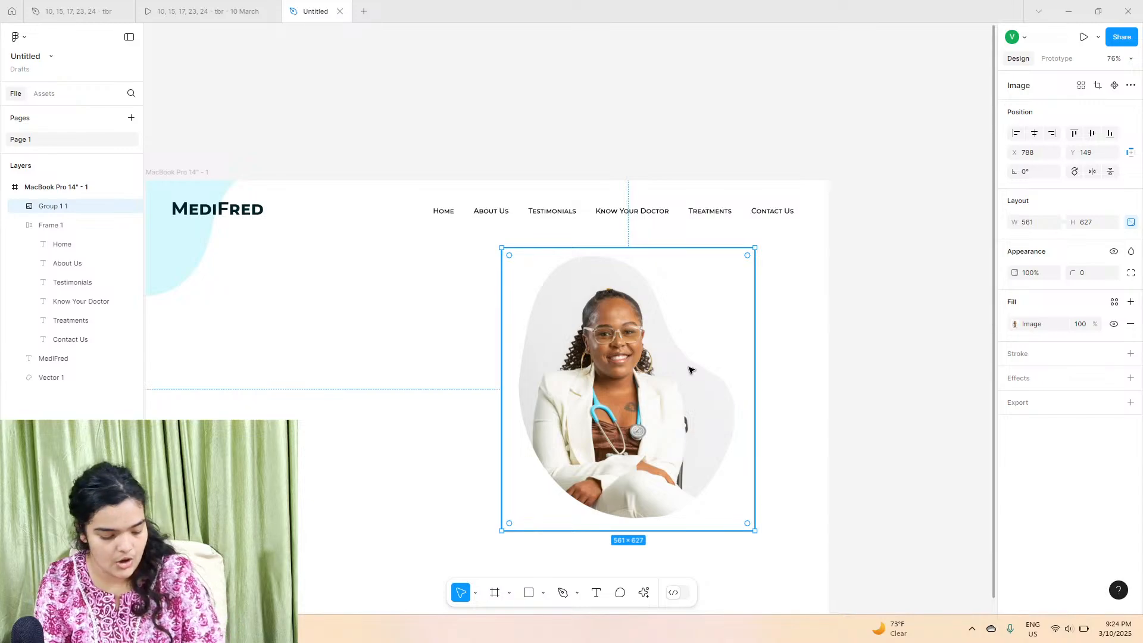
# Step: Duplicate the doctor image and offset the copy up and to the right
pyautogui.hotkey('ctrl', 'd')
pyautogui.moveTo(691, 370); pyautogui.dragTo(787, 329)
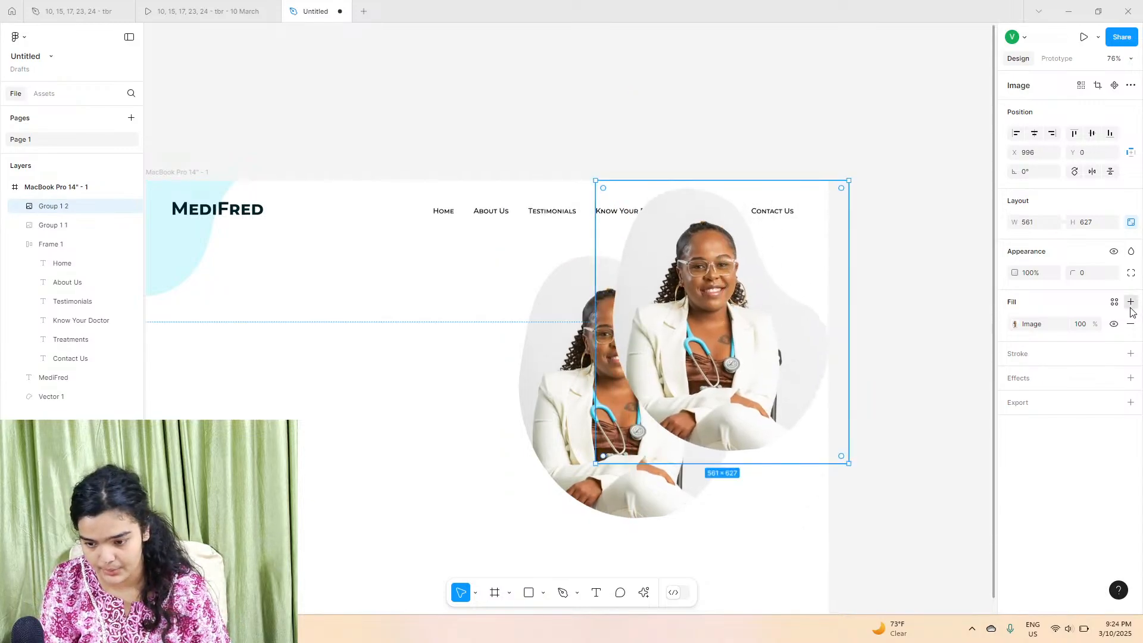
pyautogui.click(1130, 303)
pyautogui.click(1130, 328)
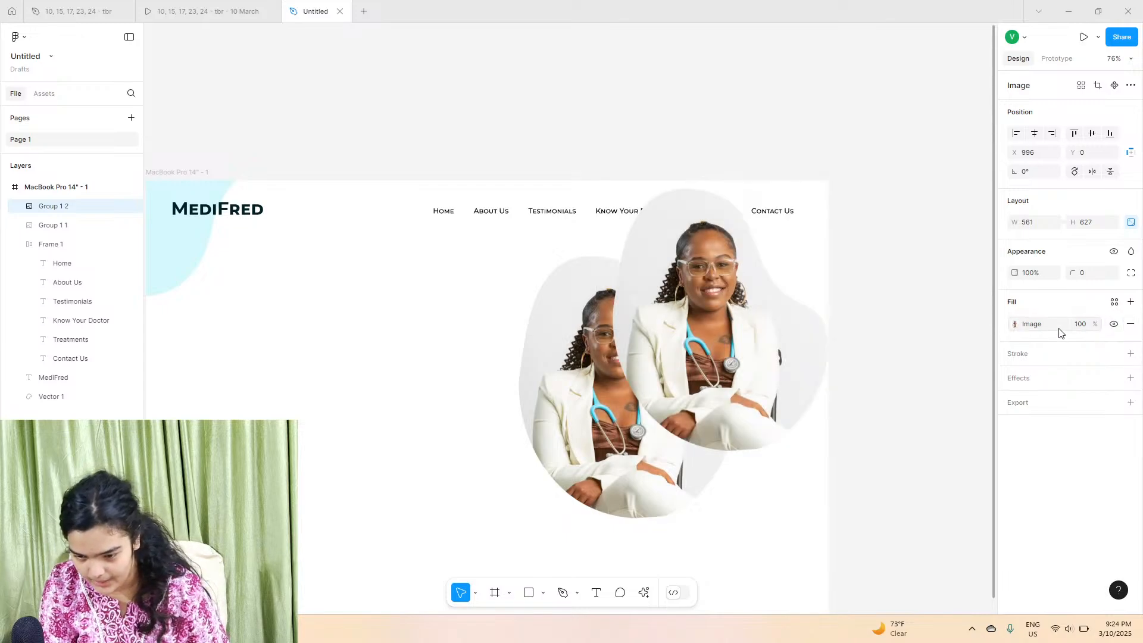
# Step: Darken the duplicate image by lowering its exposure, contrast and saturation, and move it above the frame
pyautogui.click(1015, 325)
pyautogui.moveTo(953, 472); pyautogui.dragTo(909, 472)
pyautogui.moveTo(752, 421); pyautogui.dragTo(644, 106)
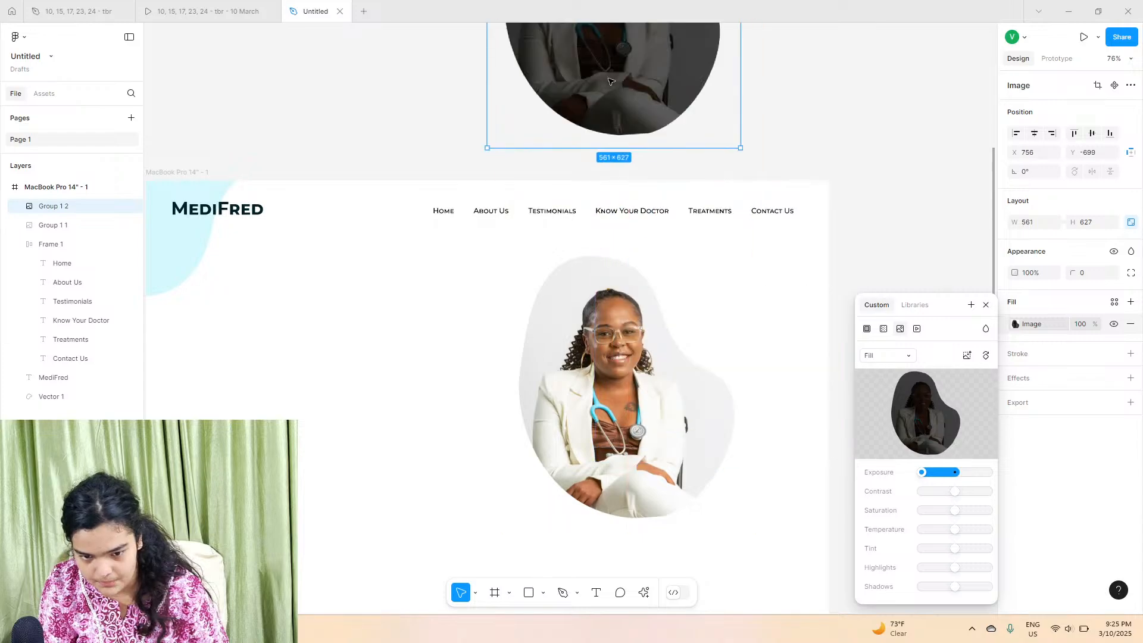
pyautogui.scroll(4, 760, 181)
pyautogui.scroll(1, 778, 302)
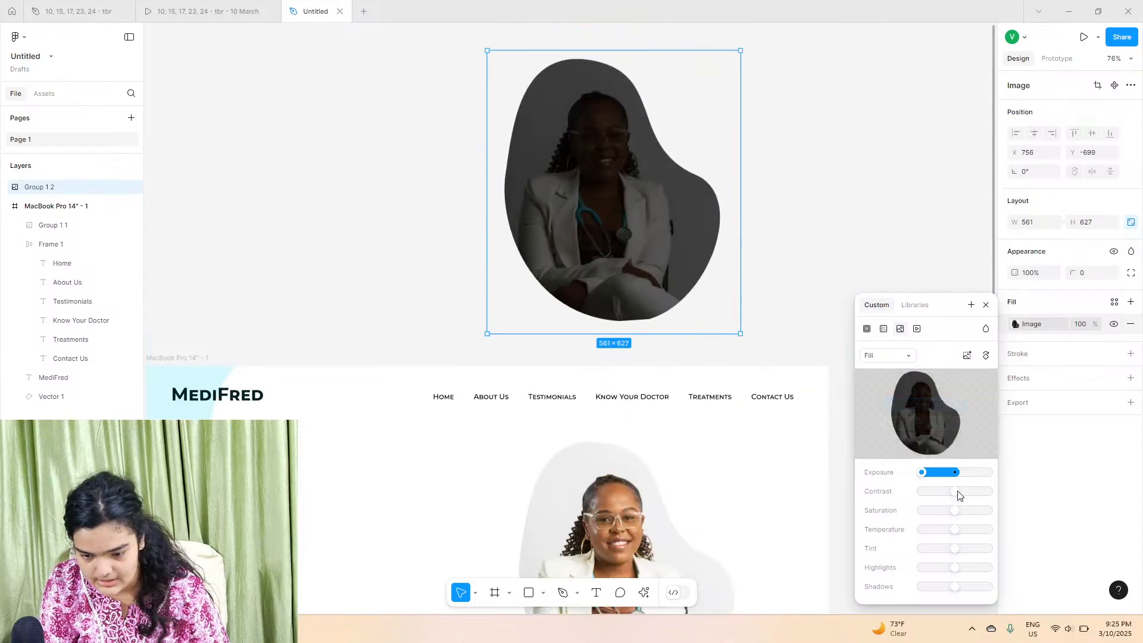
pyautogui.moveTo(955, 491); pyautogui.dragTo(874, 483)
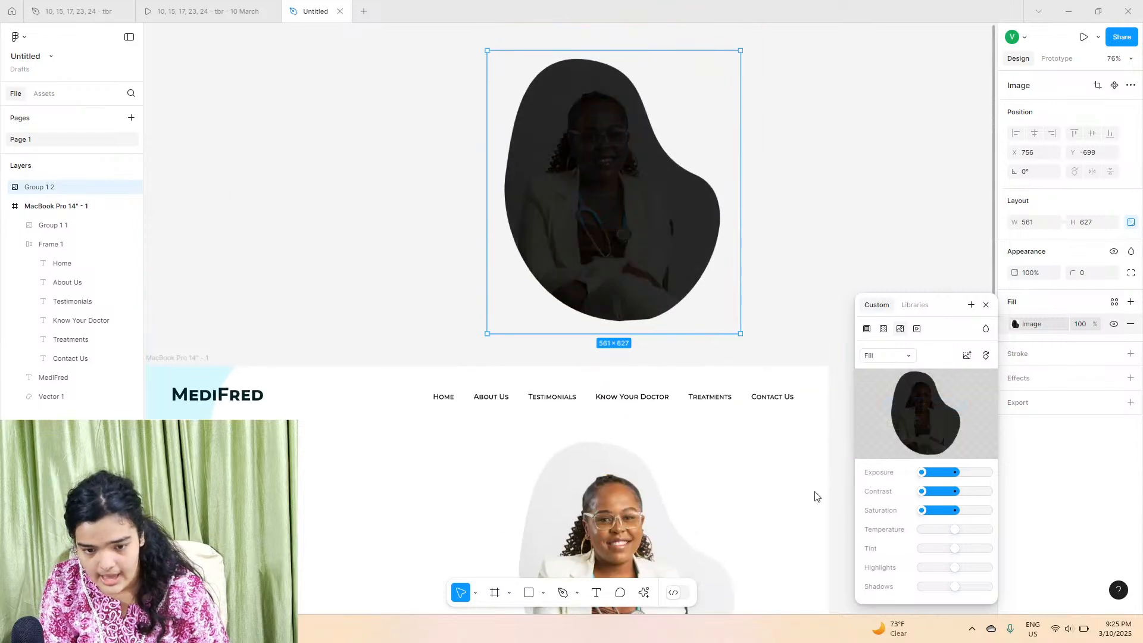
pyautogui.click(822, 311)
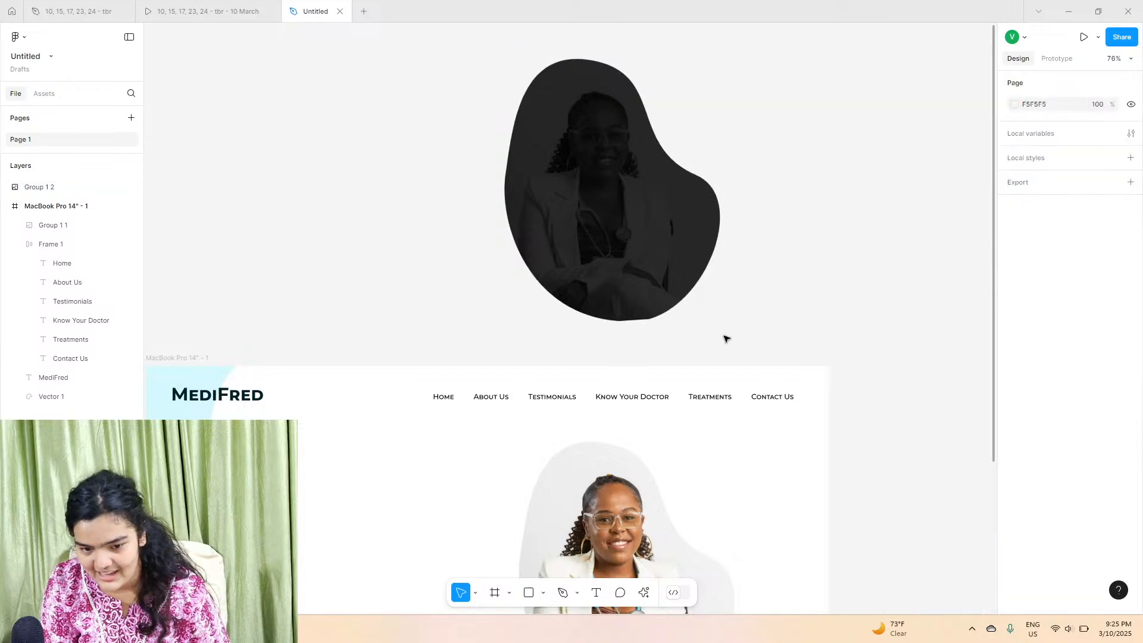
# Step: Draw a rectangle over the dark image, intersect the two shapes, and toggle the result's fill
pyautogui.click(528, 592)
pyautogui.scroll(6, 498, 467)
pyautogui.moveTo(369, 165); pyautogui.dragTo(779, 510)
pyautogui.click(573, 540)
pyautogui.moveTo(509, 365); pyautogui.dragTo(530, 320)
pyautogui.rightClick(521, 332)
pyautogui.click(551, 322)
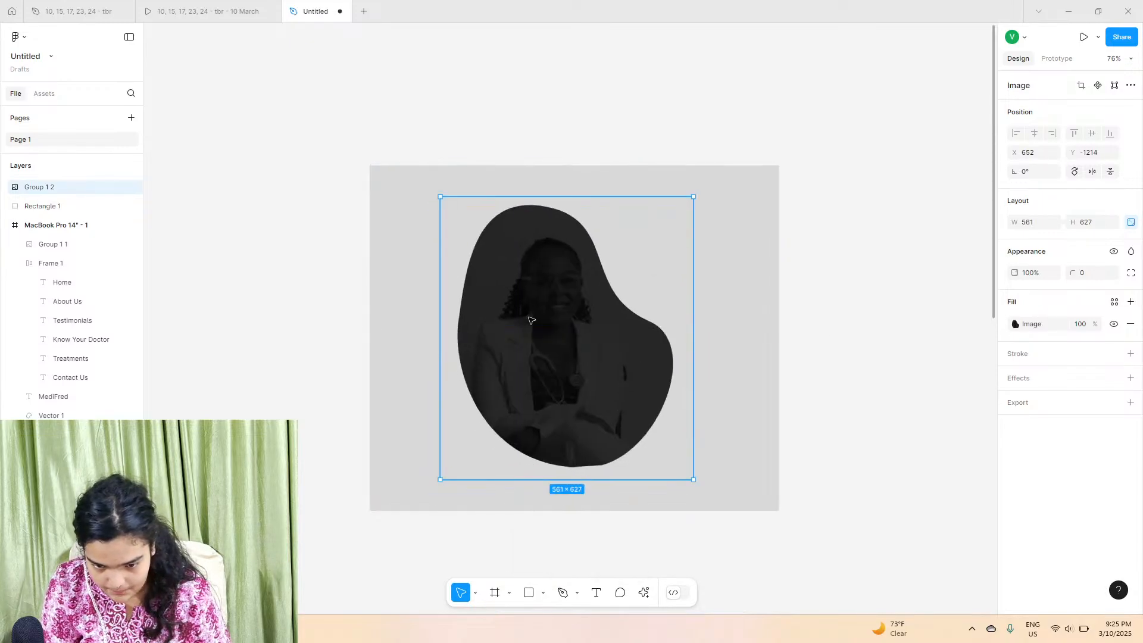
pyautogui.keyDown('shift'); pyautogui.click(738, 320); pyautogui.keyUp('shift')
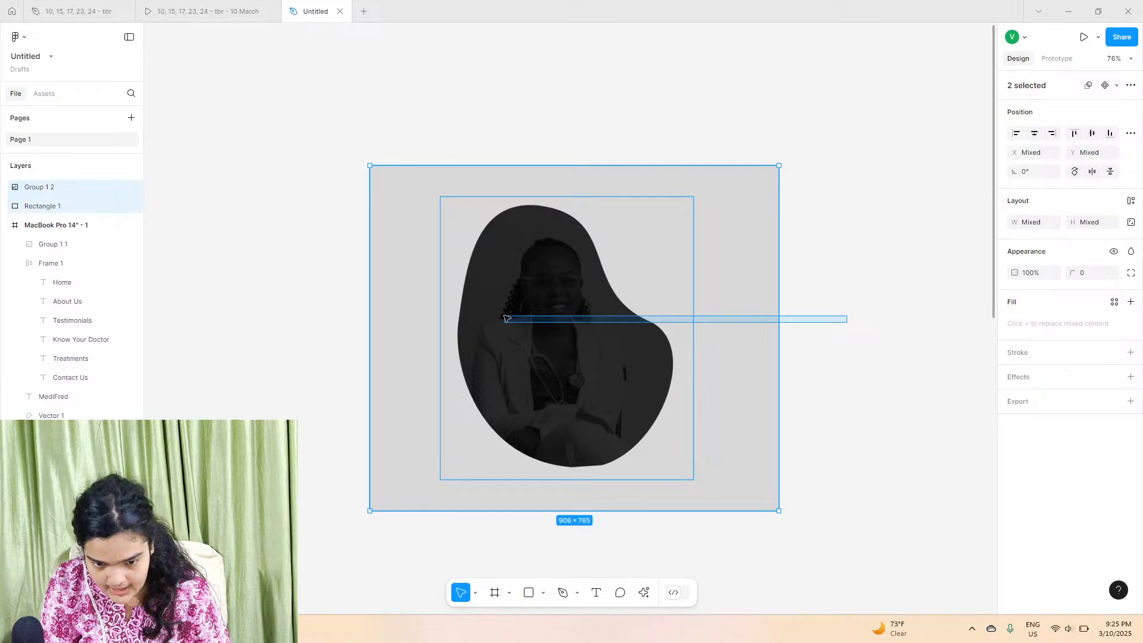
pyautogui.click(1133, 86)
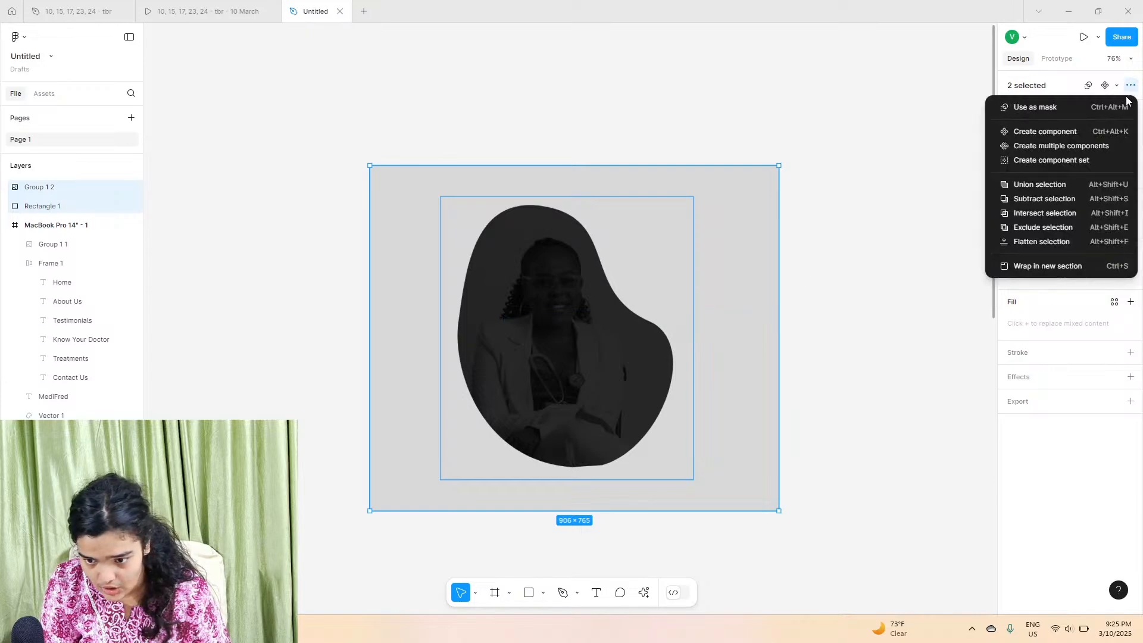
pyautogui.click(1055, 213)
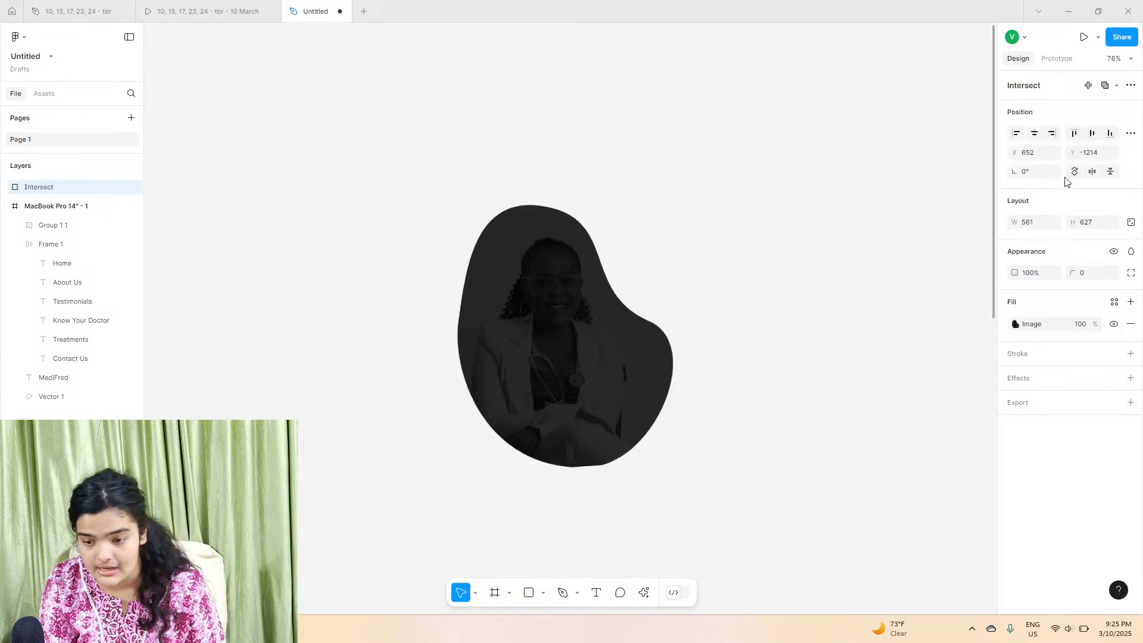
pyautogui.click(1131, 324)
pyautogui.click(1131, 302)
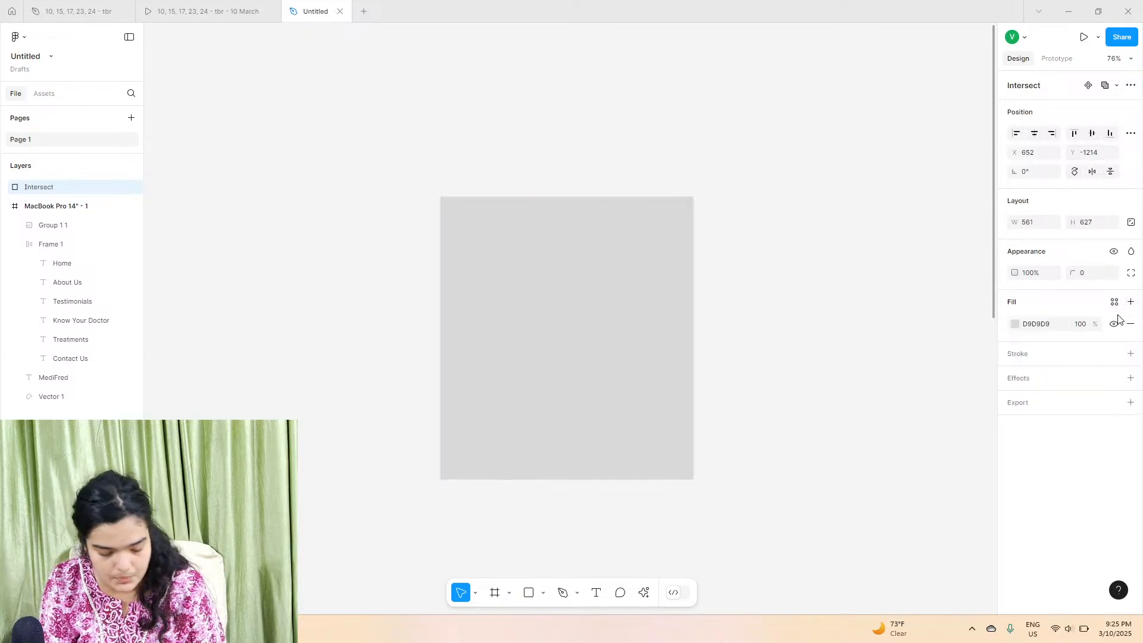
pyautogui.click(1130, 324)
pyautogui.hotkey('ctrl', 'z')
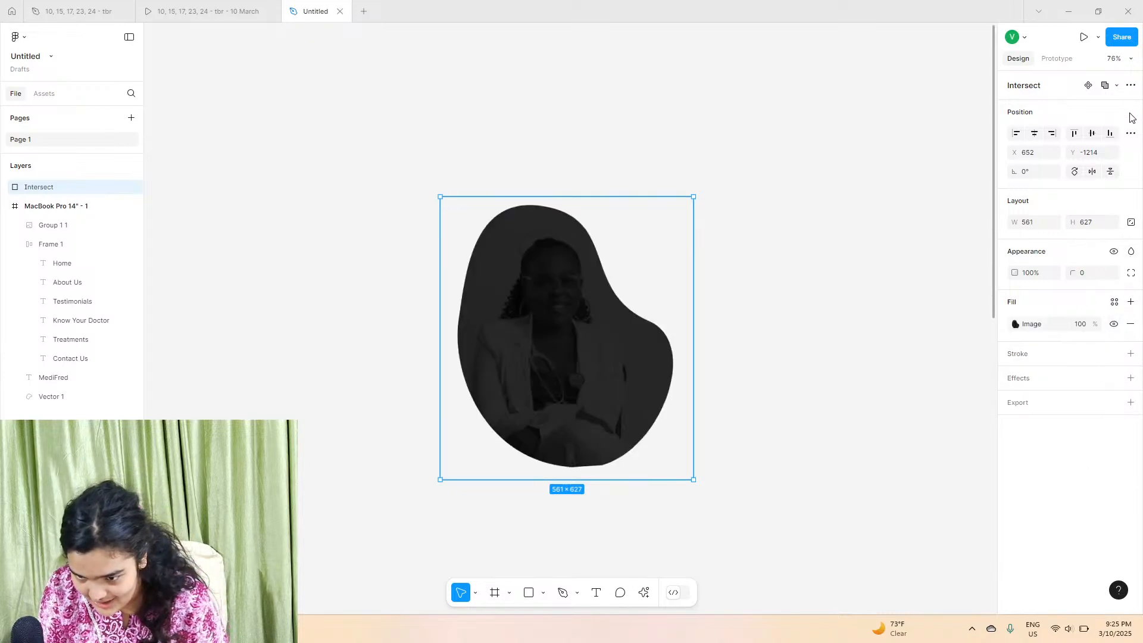
# Step: Try exclude, union and subtract on the combined shape, then undo back to the separate shapes
pyautogui.click(1117, 87)
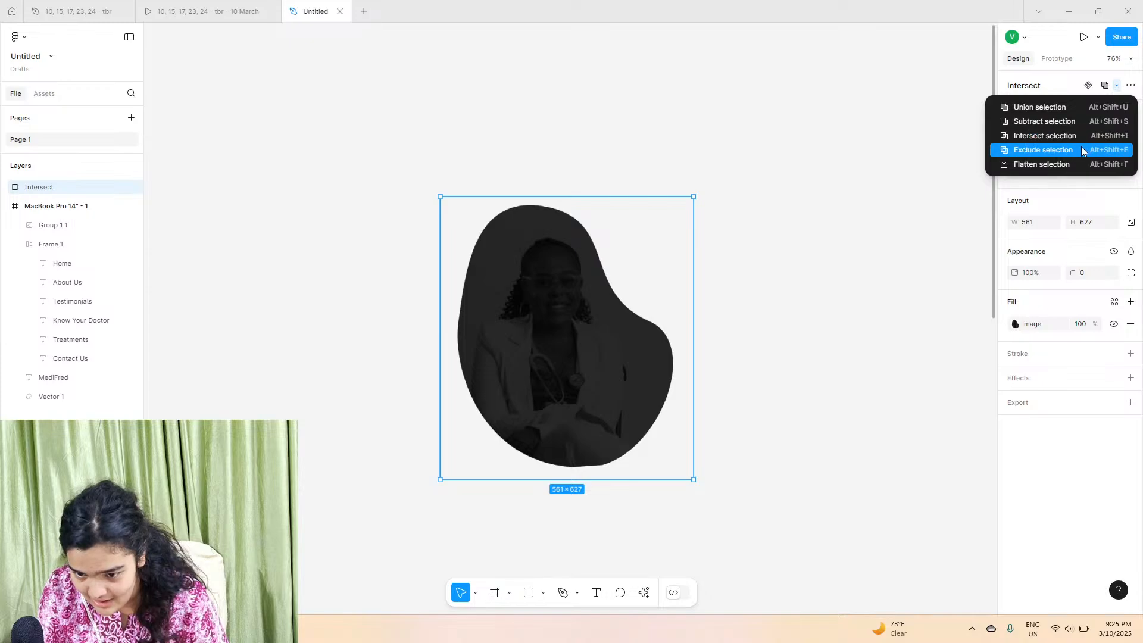
pyautogui.click(1082, 152)
pyautogui.click(1105, 88)
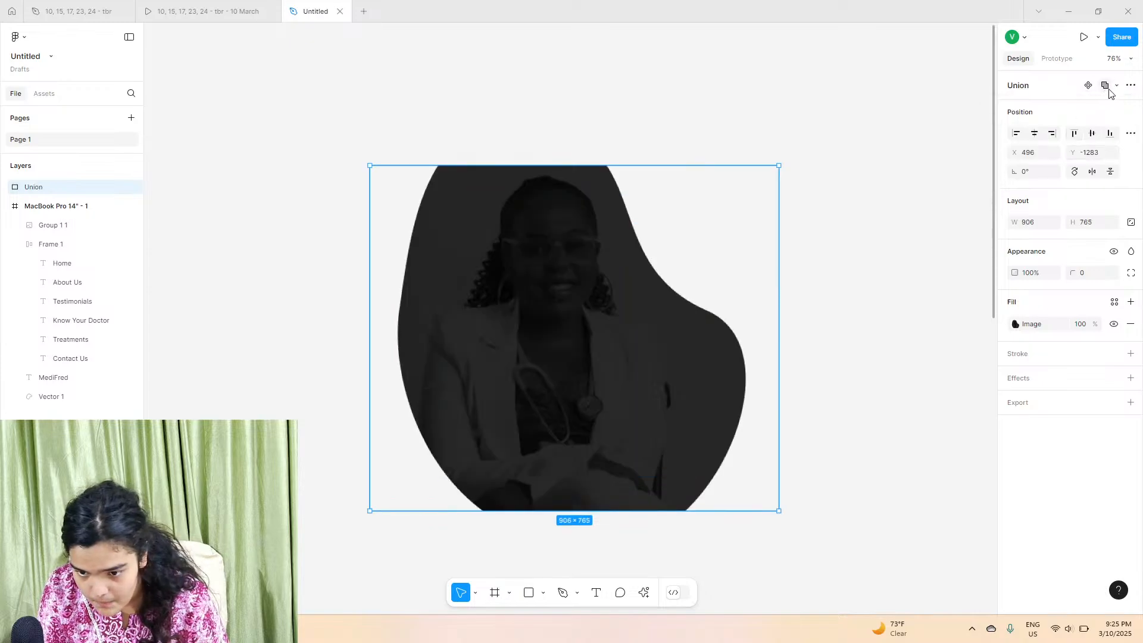
pyautogui.click(1117, 87)
pyautogui.click(1090, 122)
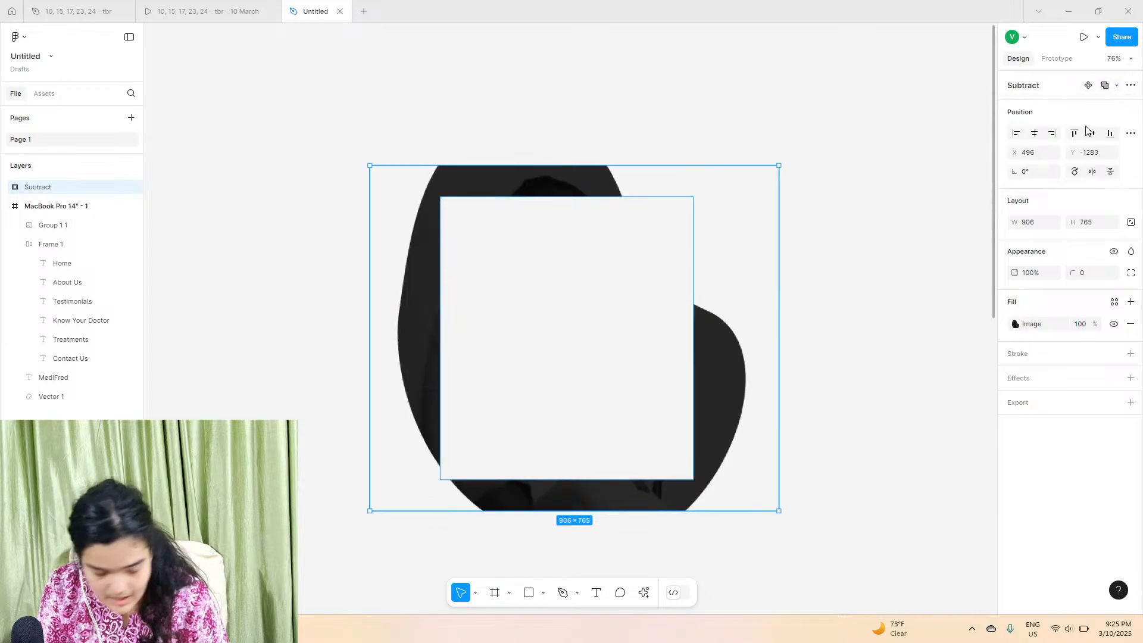
pyautogui.hotkey('ctrl', 'z')
pyautogui.hotkey('ctrl', 'z')
pyautogui.hotkey('ctrl', 'z')
pyautogui.hotkey('ctrl', 'z')
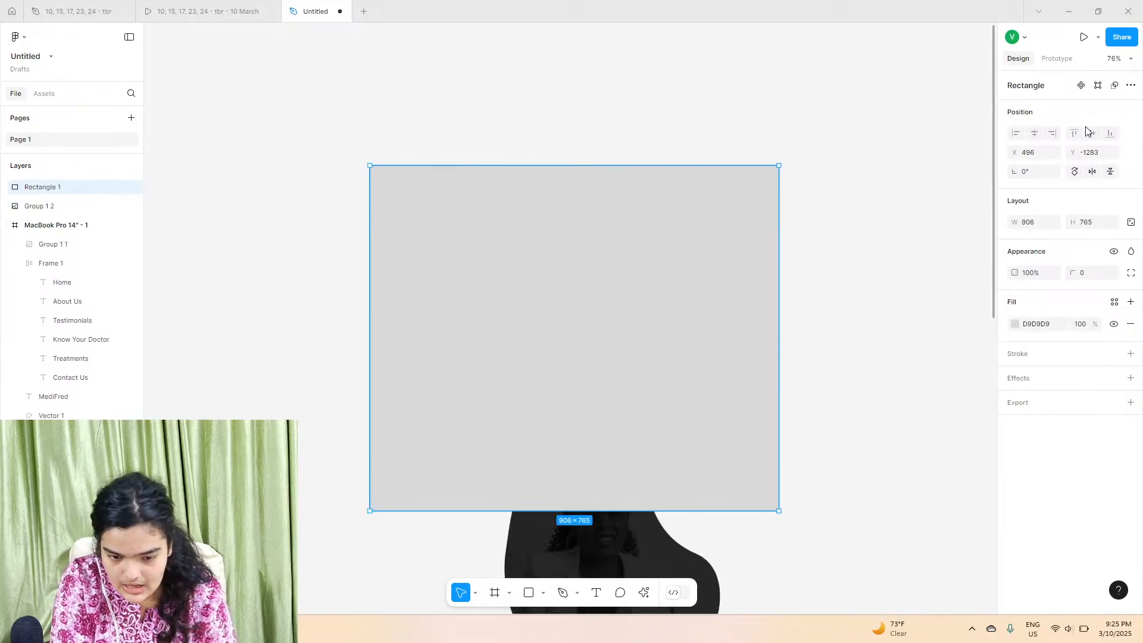
# Step: Move the dark duplicate image slightly higher on the canvas
pyautogui.scroll(-5, 589, 272)
pyautogui.moveTo(636, 321); pyautogui.dragTo(569, 91)
pyautogui.scroll(3, 574, 305)
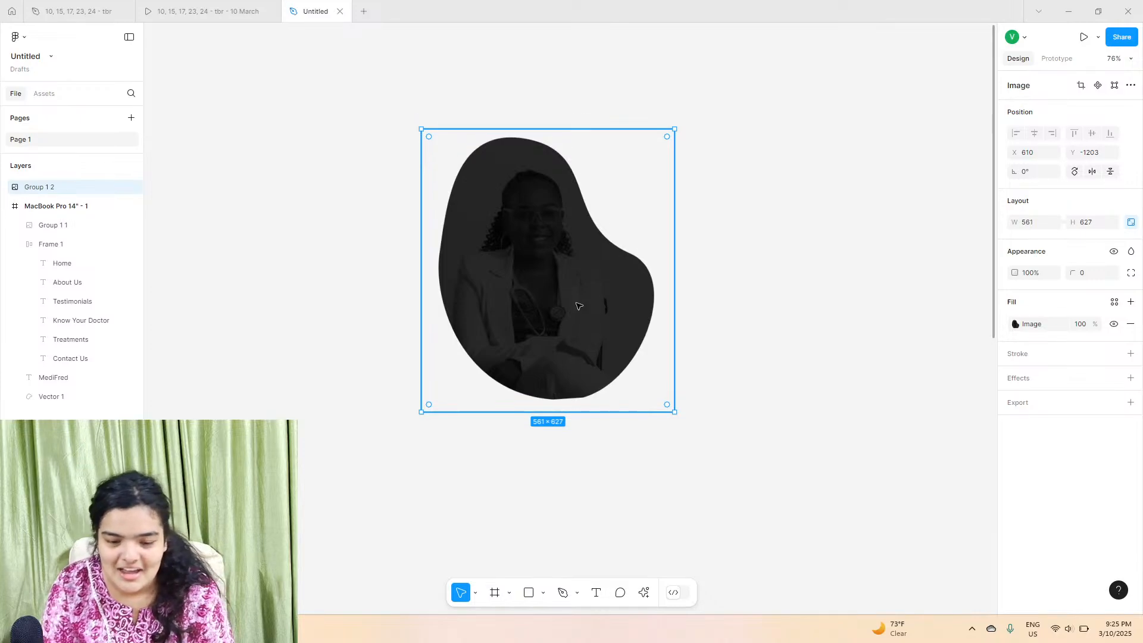
pyautogui.keyDown('ctrl'); pyautogui.scroll(5, 577, 305); pyautogui.keyUp('ctrl')
pyautogui.scroll(1, 578, 305)
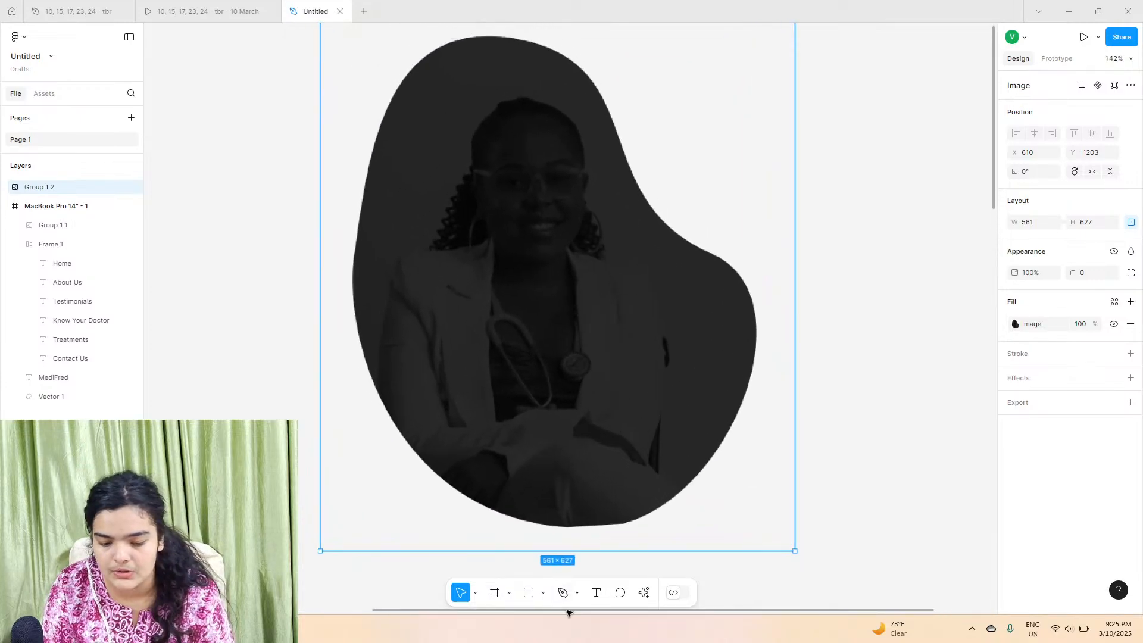
# Step: Trace a blob-shaped closed vector path around the dark image with the Pen tool
pyautogui.press('p')
pyautogui.click(654, 213)
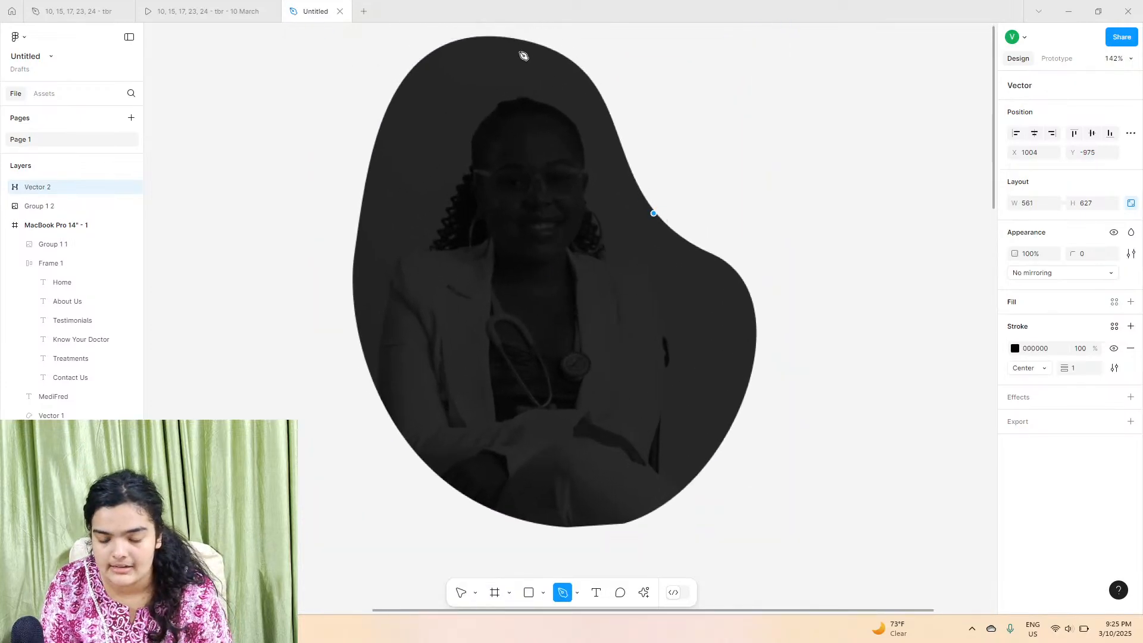
pyautogui.moveTo(499, 37); pyautogui.dragTo(395, 58)
pyautogui.moveTo(613, 165); pyautogui.dragTo(598, 161)
pyautogui.click(497, 36)
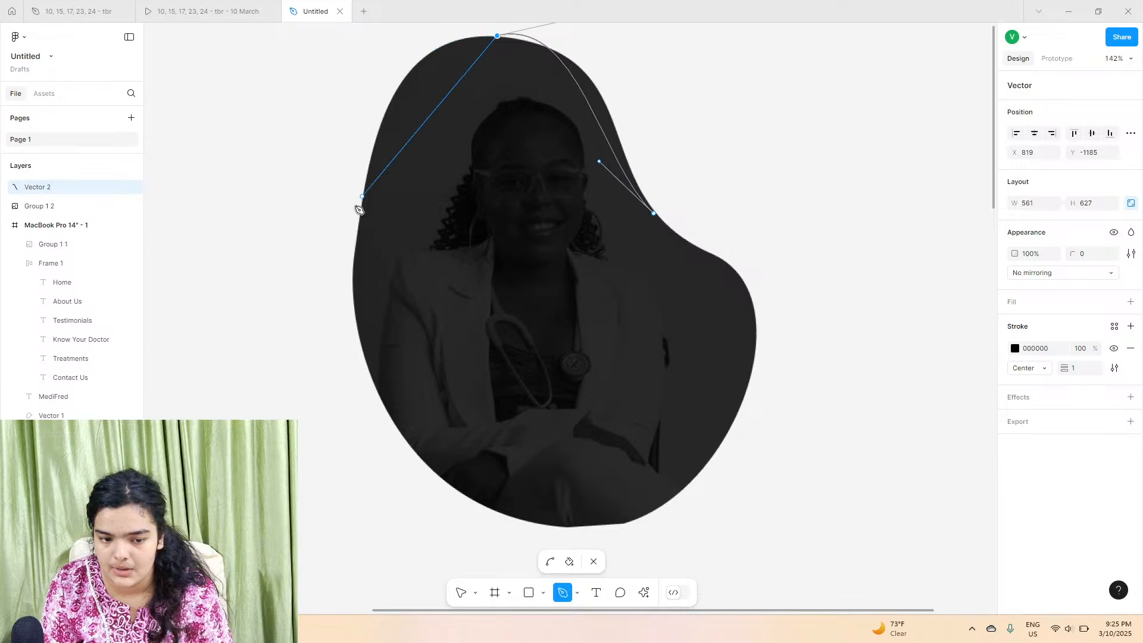
pyautogui.moveTo(356, 212); pyautogui.dragTo(367, 398)
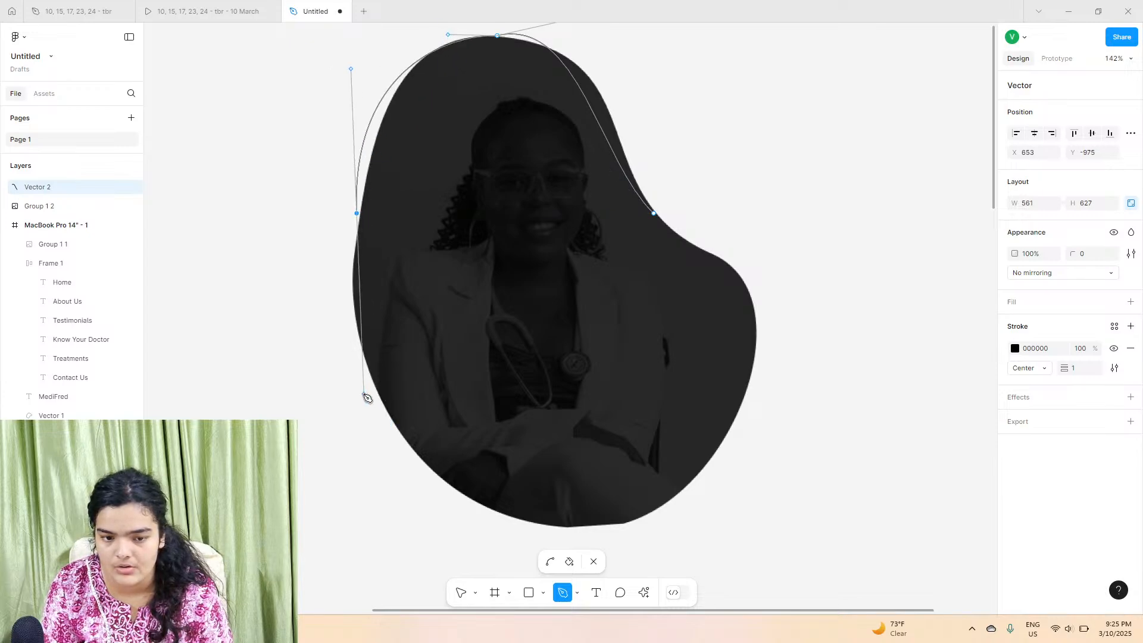
pyautogui.scroll(3, 417, 327)
pyautogui.moveTo(581, 210); pyautogui.dragTo(592, 237)
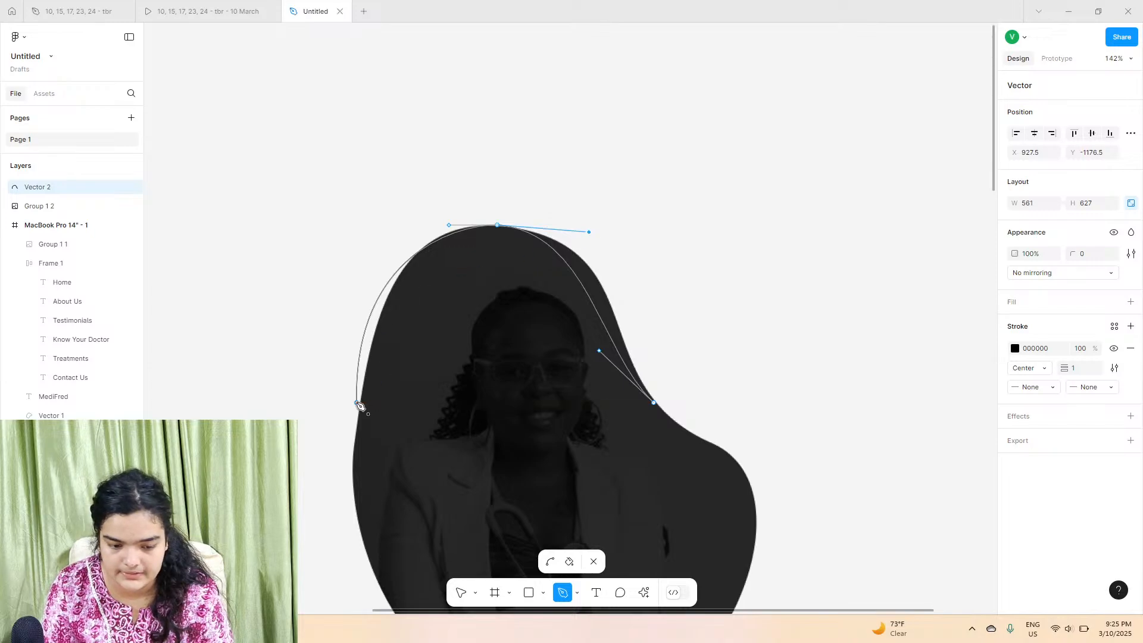
pyautogui.click(357, 402)
pyautogui.scroll(-3, 360, 403)
pyautogui.moveTo(372, 392); pyautogui.dragTo(380, 483)
pyautogui.moveTo(748, 469); pyautogui.dragTo(881, 330)
pyautogui.click(654, 213)
pyautogui.moveTo(630, 232); pyautogui.dragTo(752, 194)
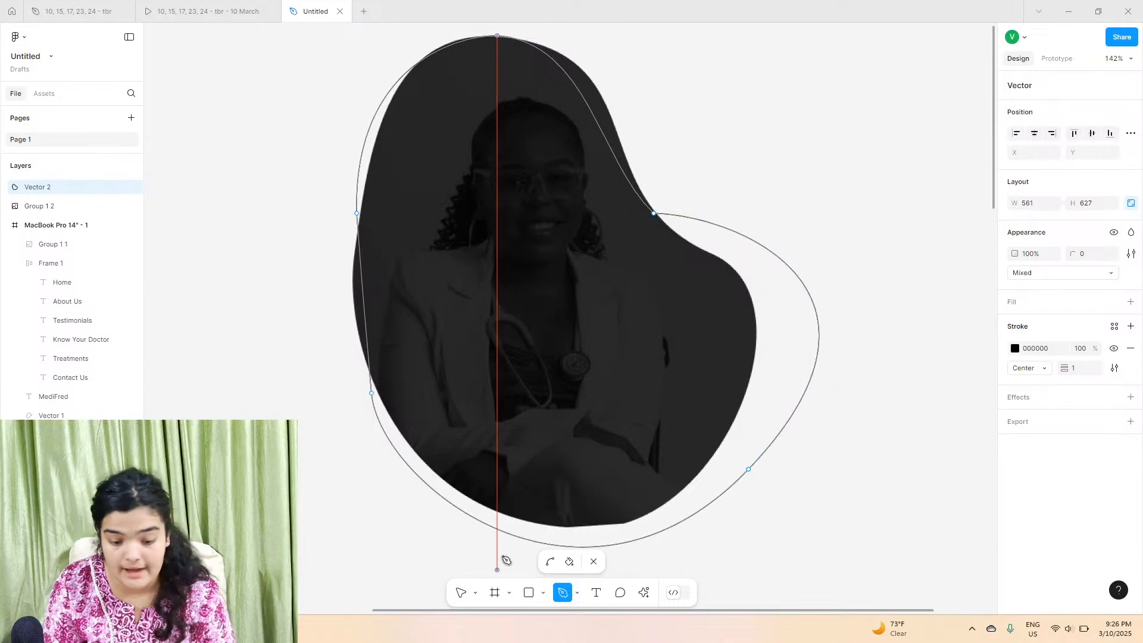
# Step: Adjust the path's anchor points and curve handles so it follows the blob outline
pyautogui.click(460, 592)
pyautogui.click(371, 393)
pyautogui.moveTo(371, 393); pyautogui.dragTo(352, 333)
pyautogui.click(653, 211)
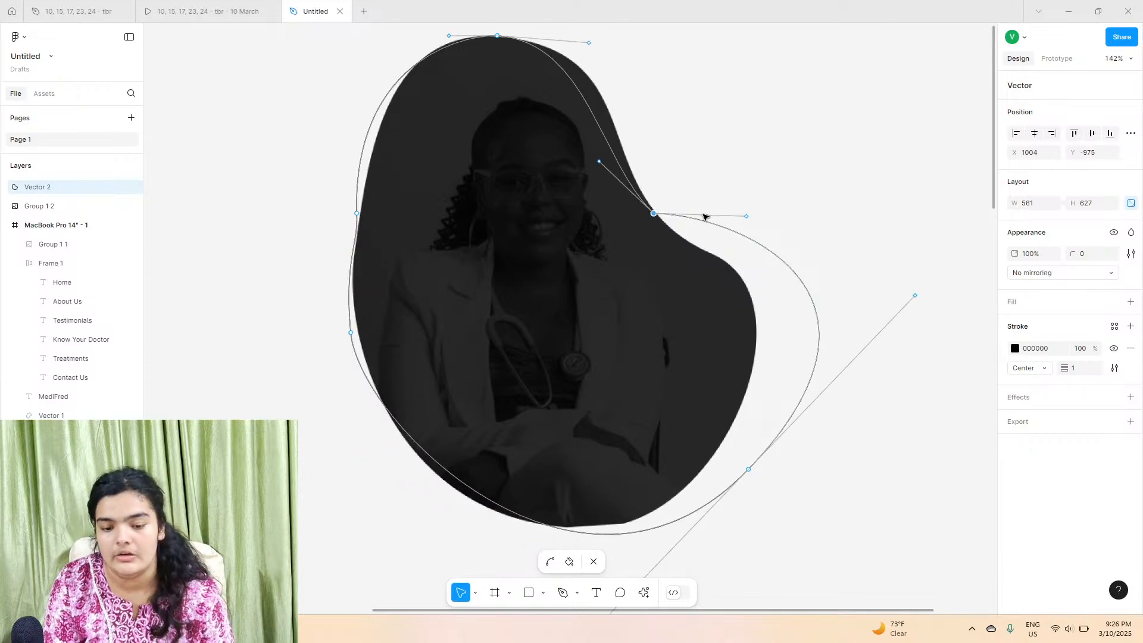
pyautogui.moveTo(745, 223); pyautogui.dragTo(680, 273)
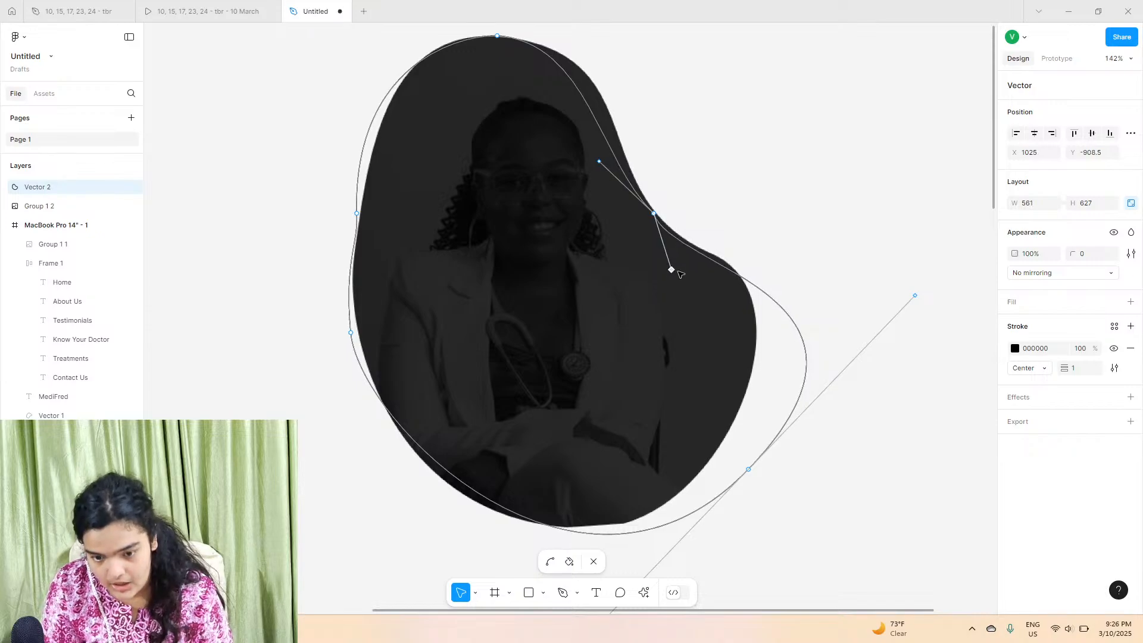
pyautogui.moveTo(804, 353); pyautogui.dragTo(769, 345)
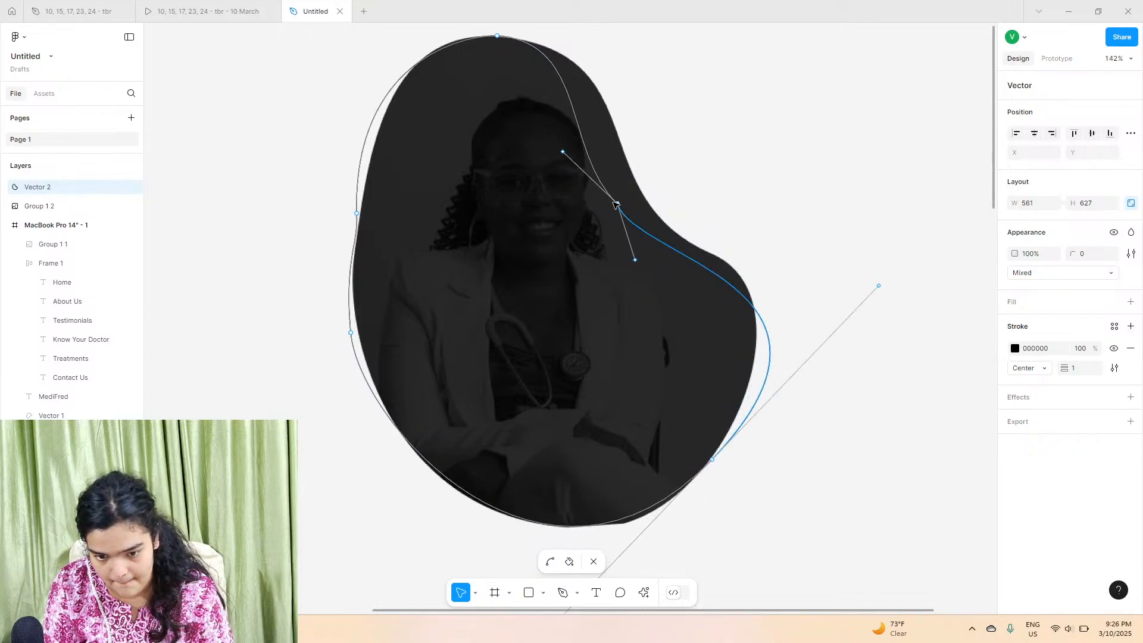
pyautogui.moveTo(563, 153); pyautogui.dragTo(609, 130)
pyautogui.moveTo(617, 204); pyautogui.dragTo(627, 179)
pyautogui.click(749, 173)
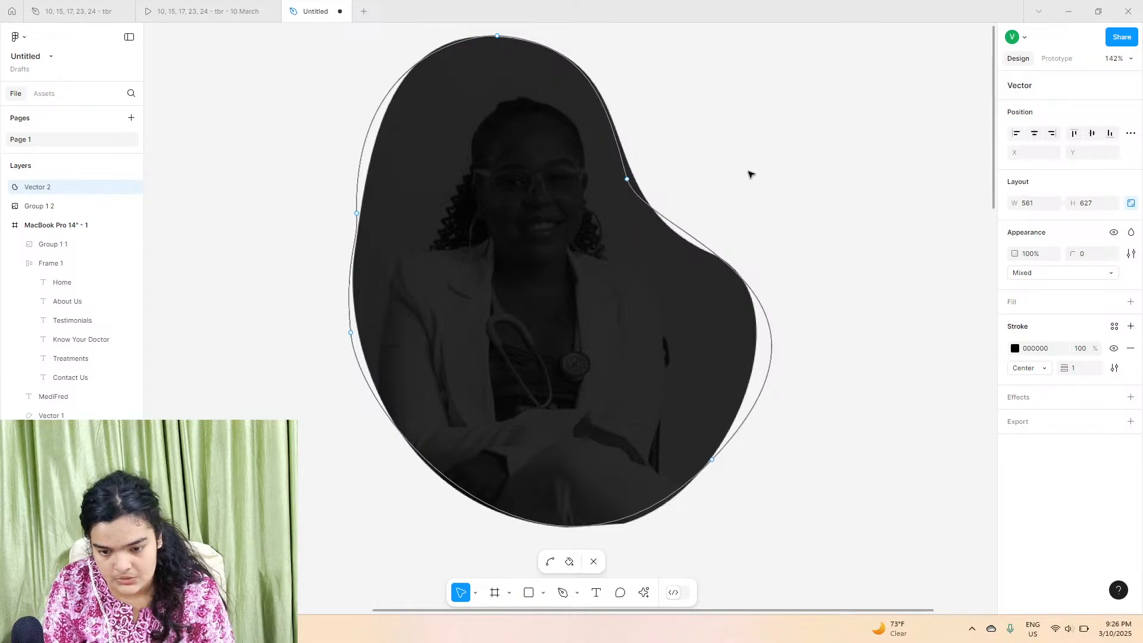
pyautogui.press('Escape')
# Step: Move the traced blob beside the image, remove its stroke and give it a fill
pyautogui.moveTo(698, 327); pyautogui.dragTo(978, 316)
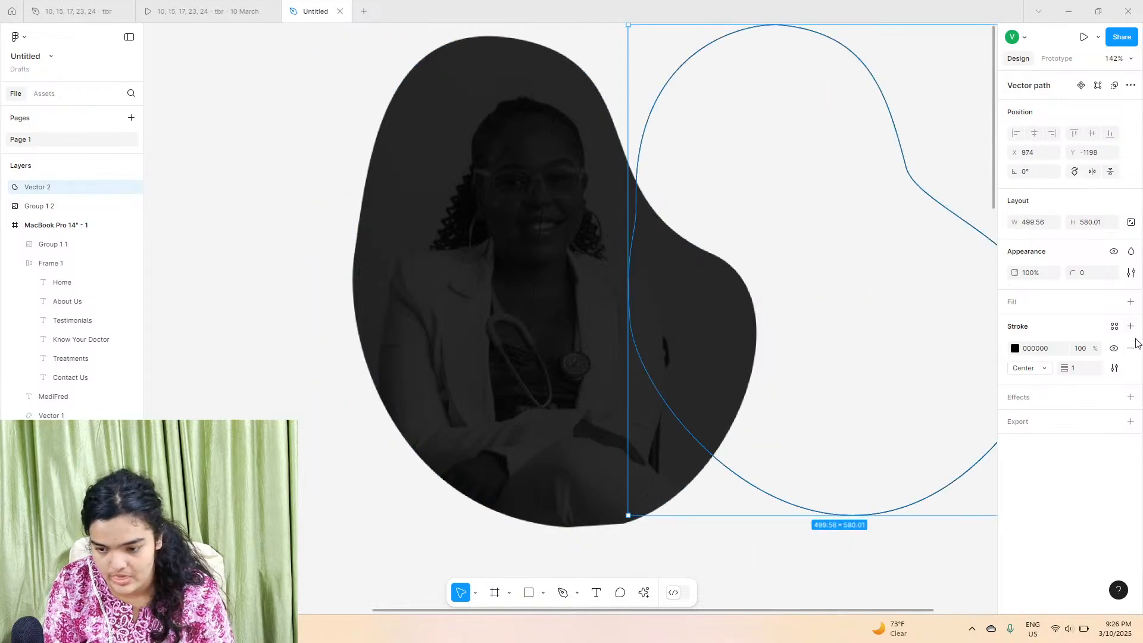
pyautogui.click(1131, 348)
pyautogui.click(1131, 303)
# Step: Delete the dark image and move the blob vector into the landing page frame over the doctor image
pyautogui.click(553, 255)
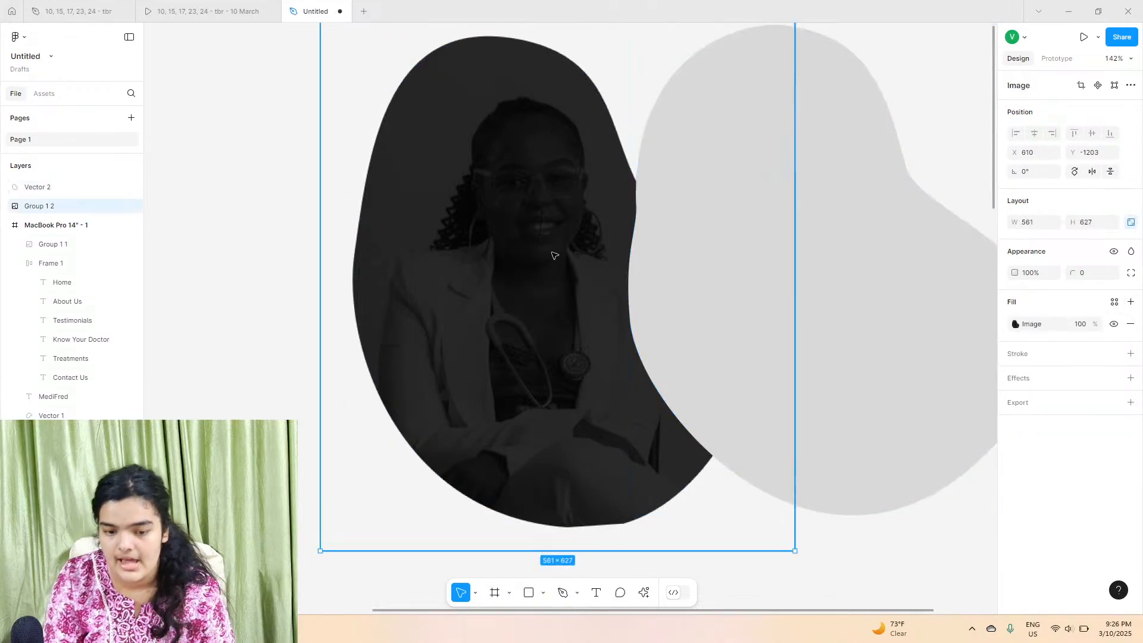
pyautogui.press('Delete')
pyautogui.scroll(-5, 554, 253)
pyautogui.scroll(-3, 559, 258)
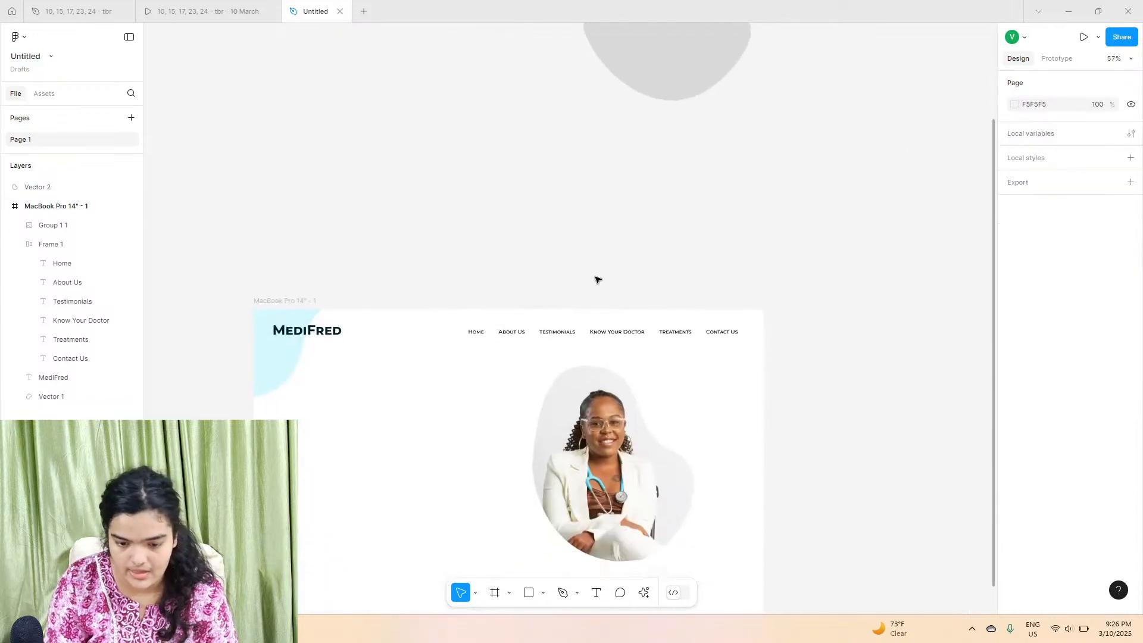
pyautogui.moveTo(661, 91); pyautogui.dragTo(673, 469)
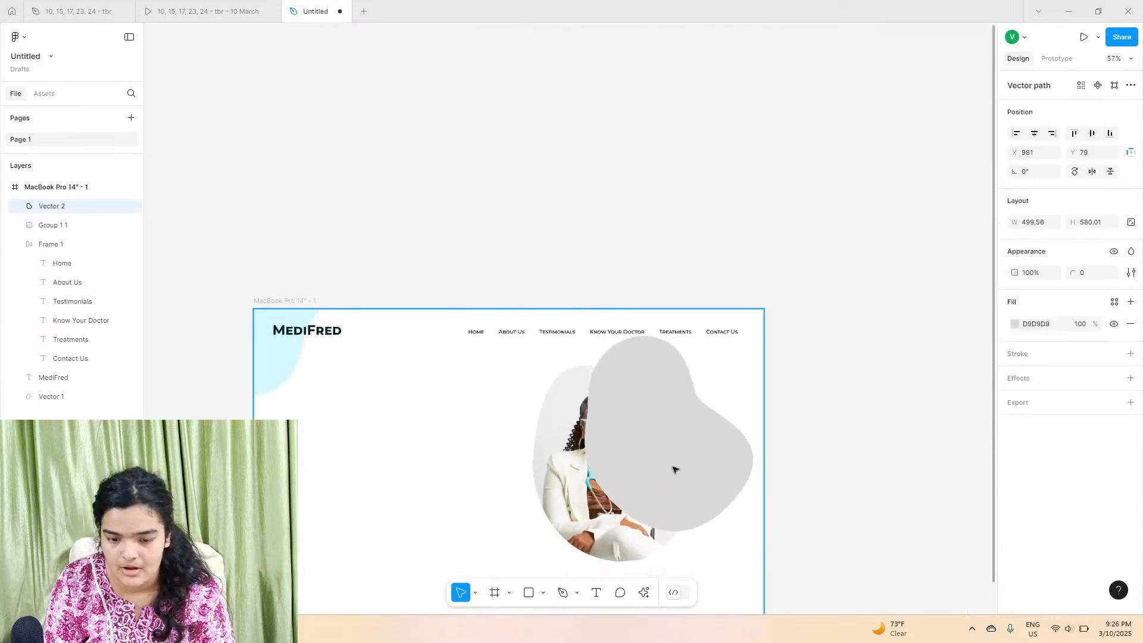
# Step: Send the blob to the back of the frame and set its fill colour to D4F9FF
pyautogui.rightClick(673, 470)
pyautogui.click(707, 335)
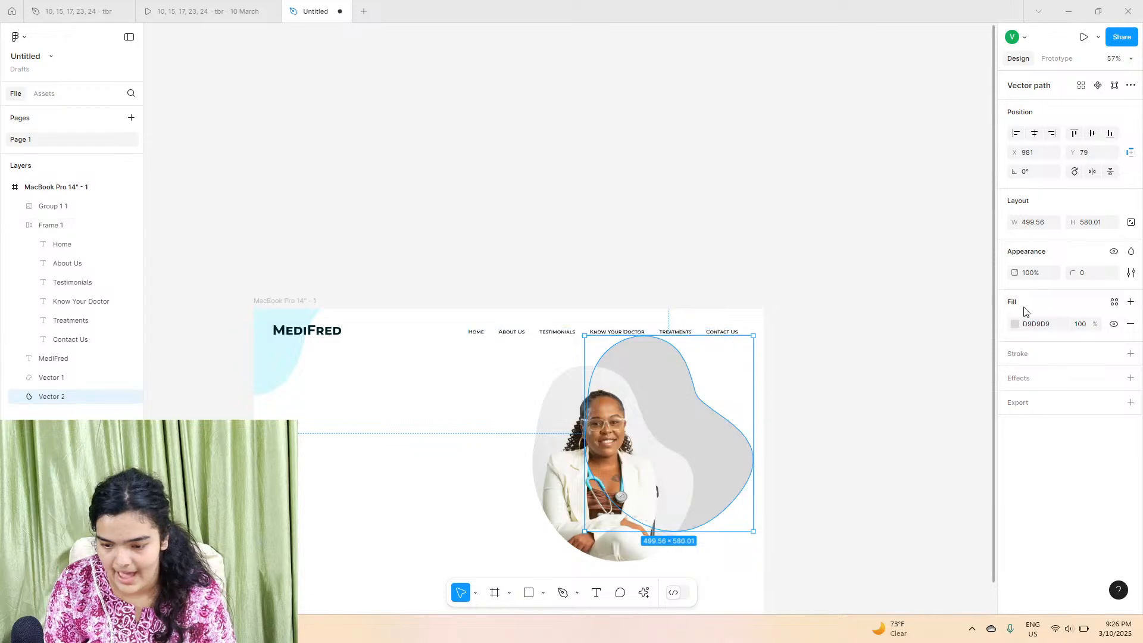
pyautogui.click(1019, 324)
pyautogui.click(926, 554)
# Step: Shift the doctor image slightly right within the frame, to about X 920, Y 110
pyautogui.click(598, 482)
pyautogui.moveTo(568, 460); pyautogui.dragTo(609, 445)
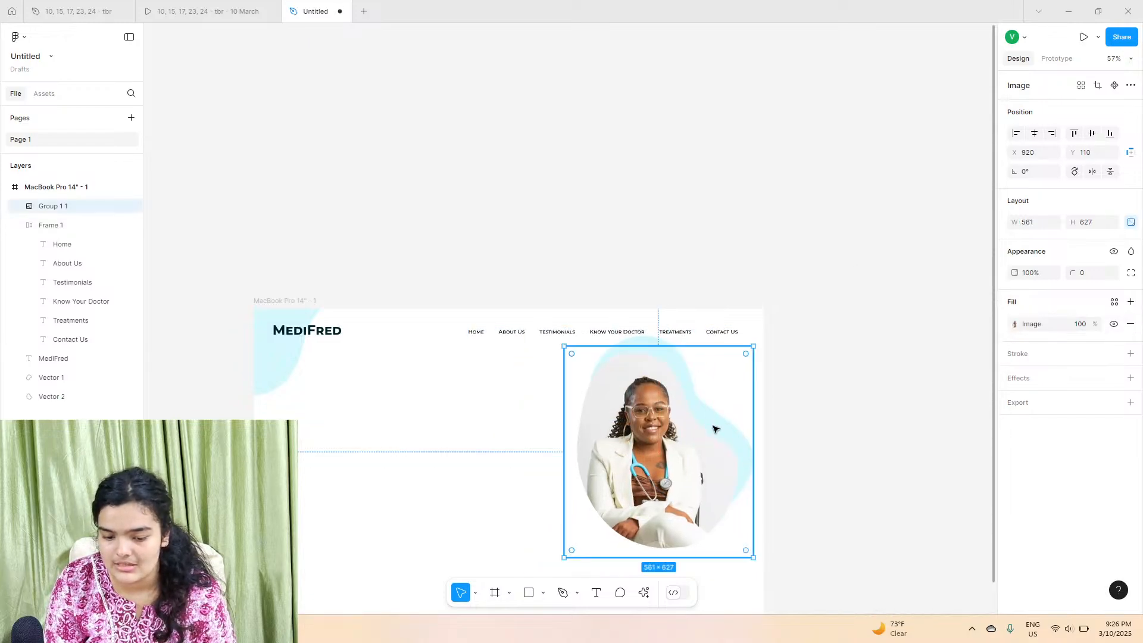
pyautogui.scroll(5, 724, 427)
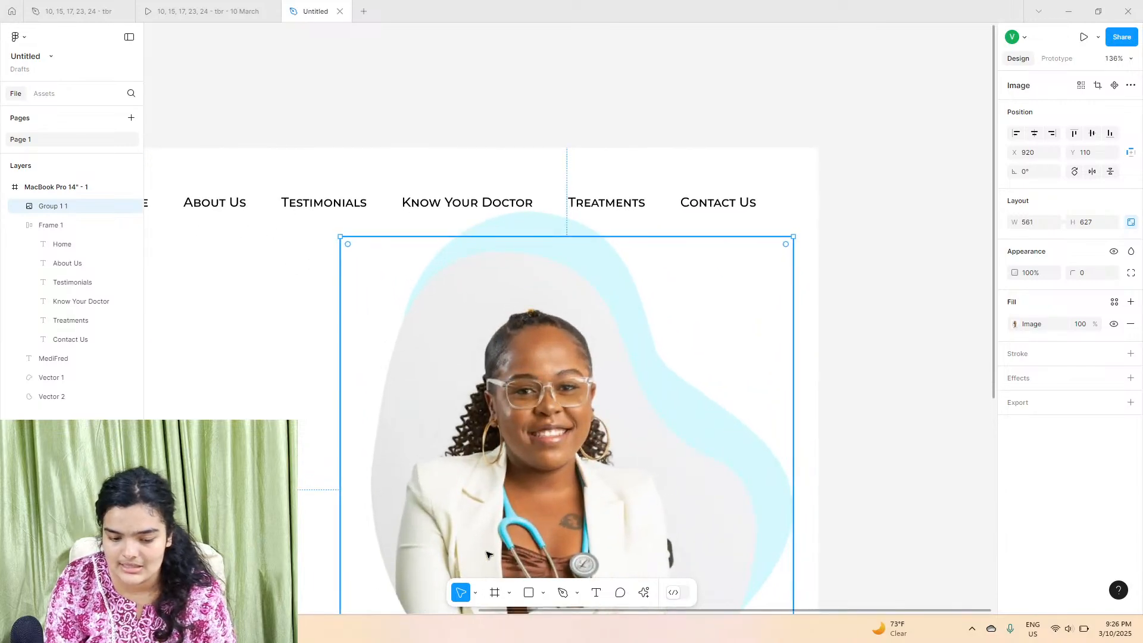
# Step: Reorder the blob layer inside the frame and send it to the back behind the doctor image
pyautogui.click(525, 231)
pyautogui.moveTo(525, 243); pyautogui.dragTo(521, 268)
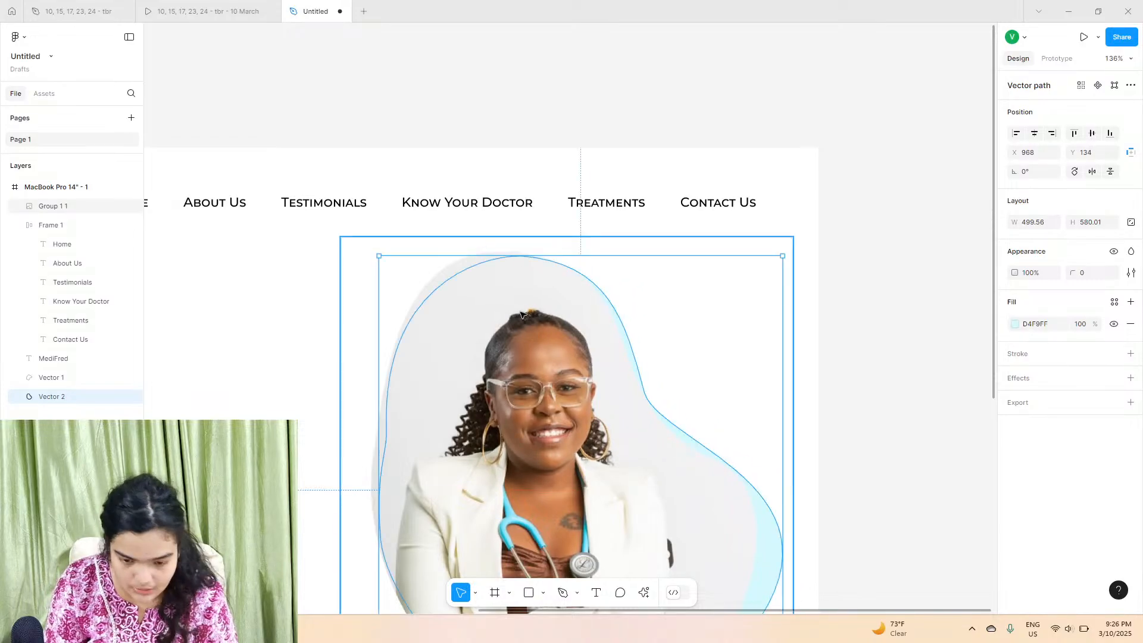
pyautogui.moveTo(736, 474); pyautogui.dragTo(928, 175)
pyautogui.moveTo(564, 309)
pyautogui.mouseDown()
pyautogui.moveTo(656, 310)
pyautogui.moveTo(553, 315)
pyautogui.mouseUp()
pyautogui.moveTo(766, 279); pyautogui.dragTo(796, 276)
pyautogui.moveTo(40, 188); pyautogui.dragTo(104, 238)
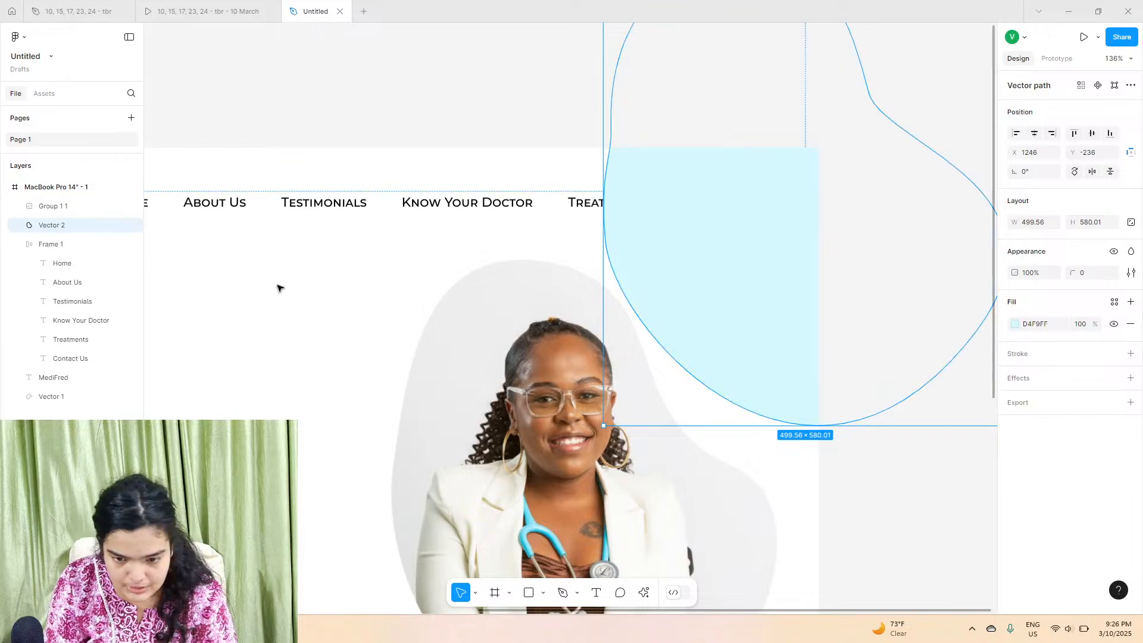
pyautogui.rightClick(729, 280)
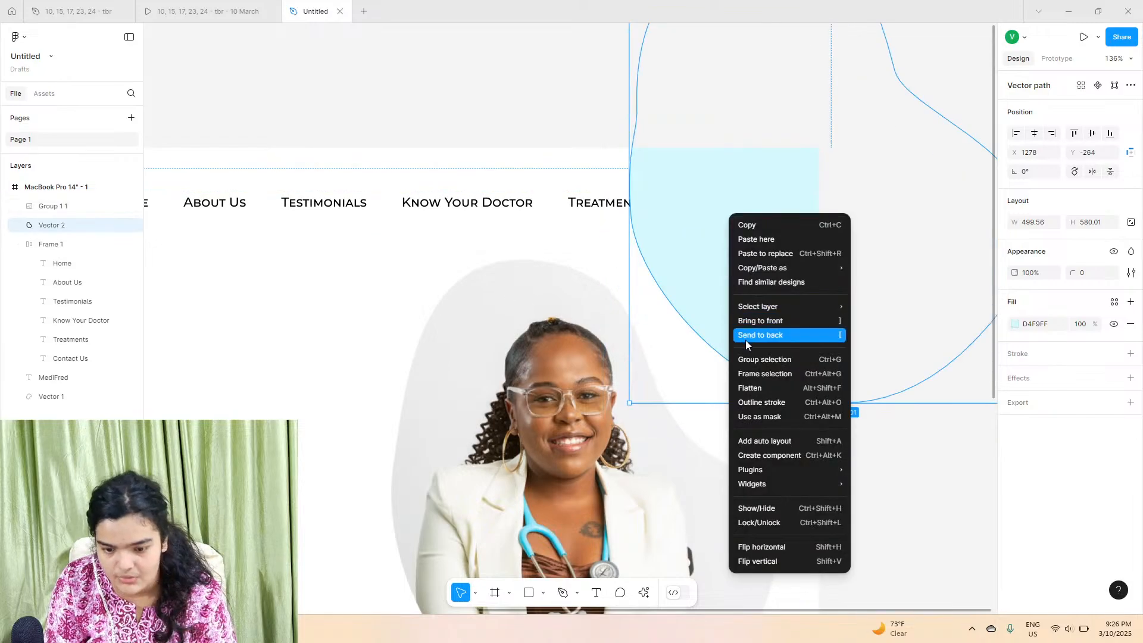
pyautogui.click(745, 337)
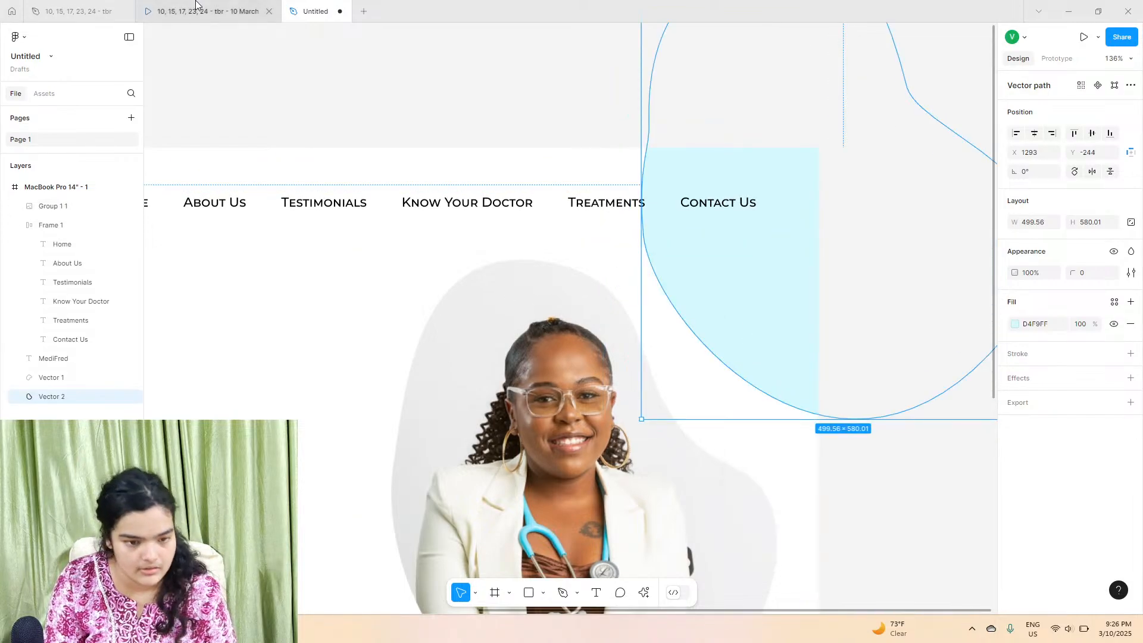
# Step: Compare with the reference, then position the light blue blob behind the doctor at about X 1091, Y -67
pyautogui.click(262, 11)
pyautogui.click(315, 11)
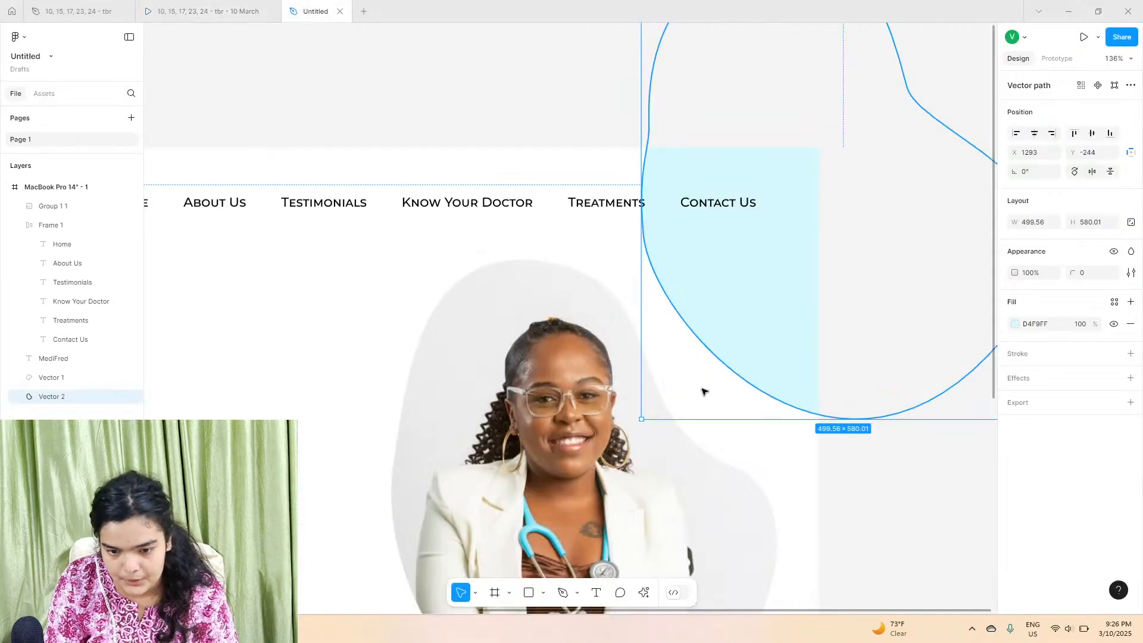
pyautogui.moveTo(859, 246); pyautogui.dragTo(697, 388)
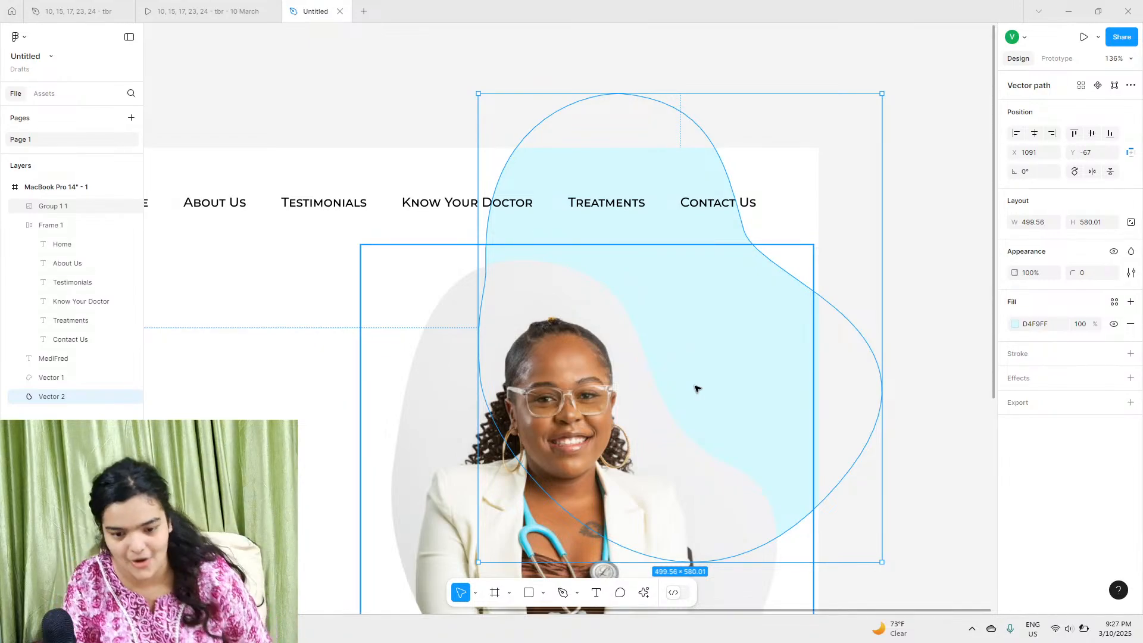
pyautogui.click(622, 249)
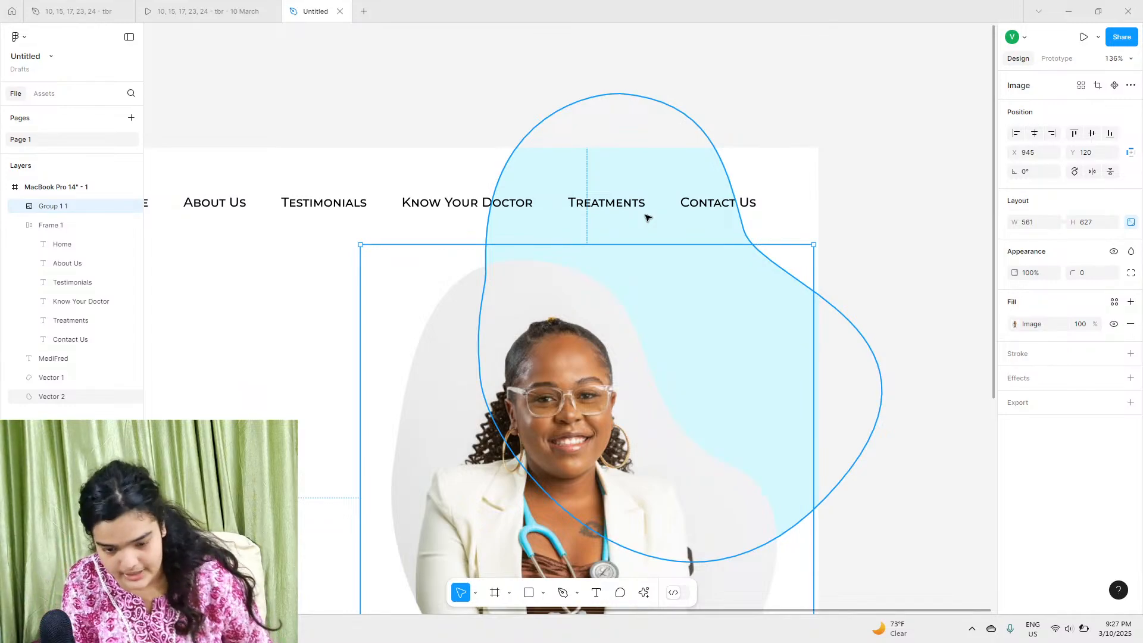
# Step: Move the doctor image to about X 878, Y 154 within the frame
pyautogui.scroll(-1, 500, 369)
pyautogui.moveTo(522, 388); pyautogui.dragTo(475, 416)
# Step: Add a drop shadow effect to the doctor image
pyautogui.click(1130, 403)
pyautogui.click(1130, 423)
pyautogui.click(1130, 378)
pyautogui.scroll(-3, 846, 426)
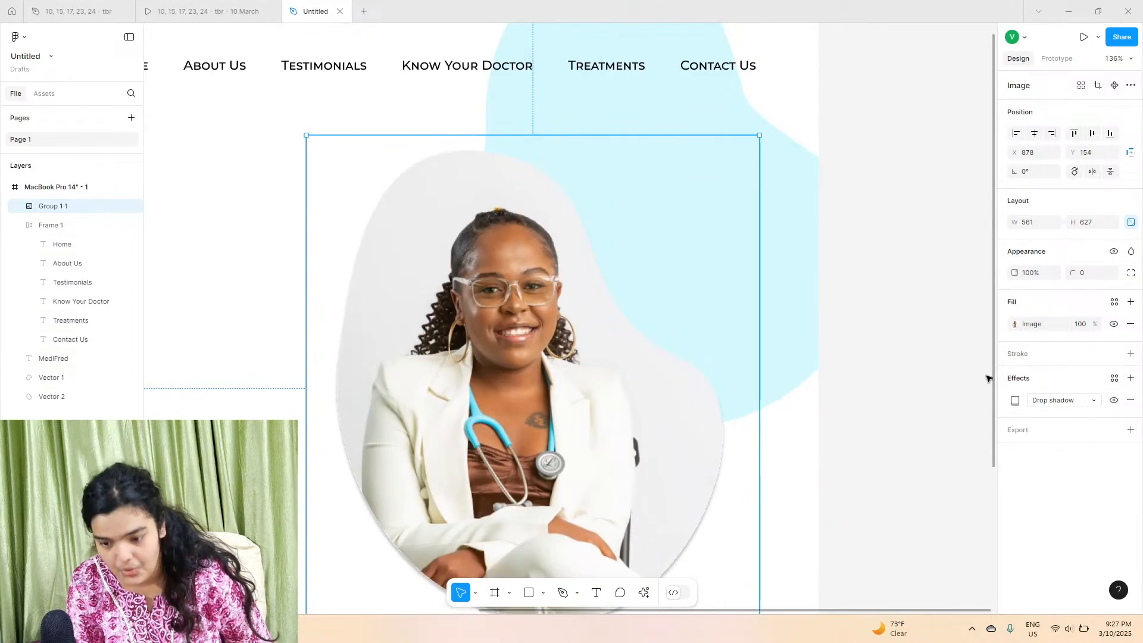
# Step: Set the drop shadow offset to X 18, Y -19, blur and spread 0, and show it behind transparent areas
pyautogui.click(1015, 400)
pyautogui.scroll(-3, 659, 447)
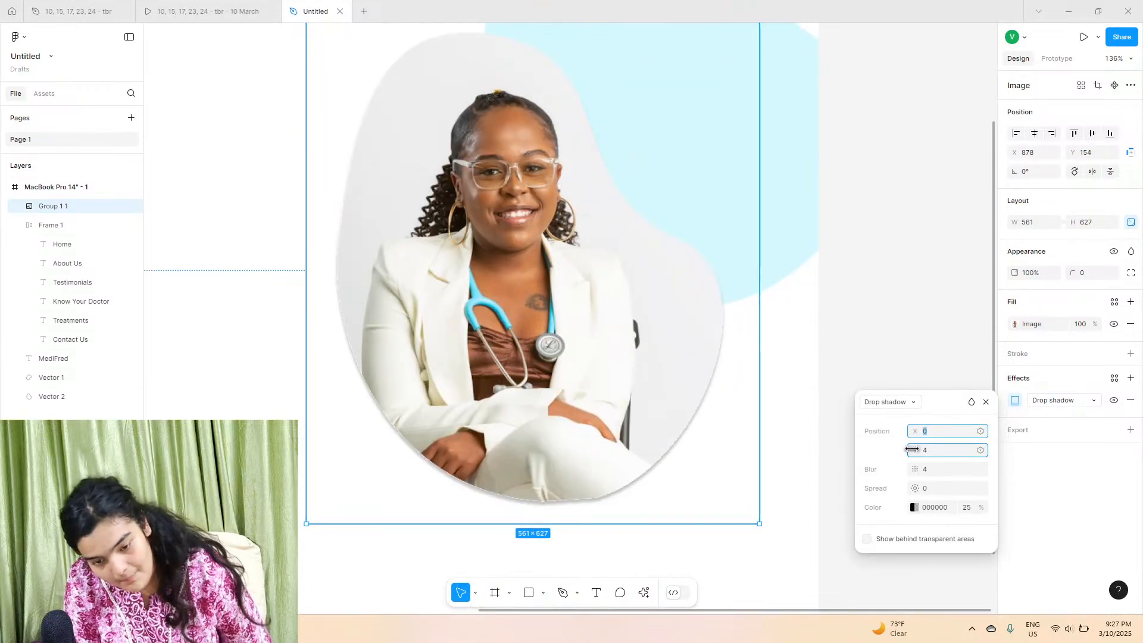
pyautogui.moveTo(912, 430); pyautogui.dragTo(890, 463)
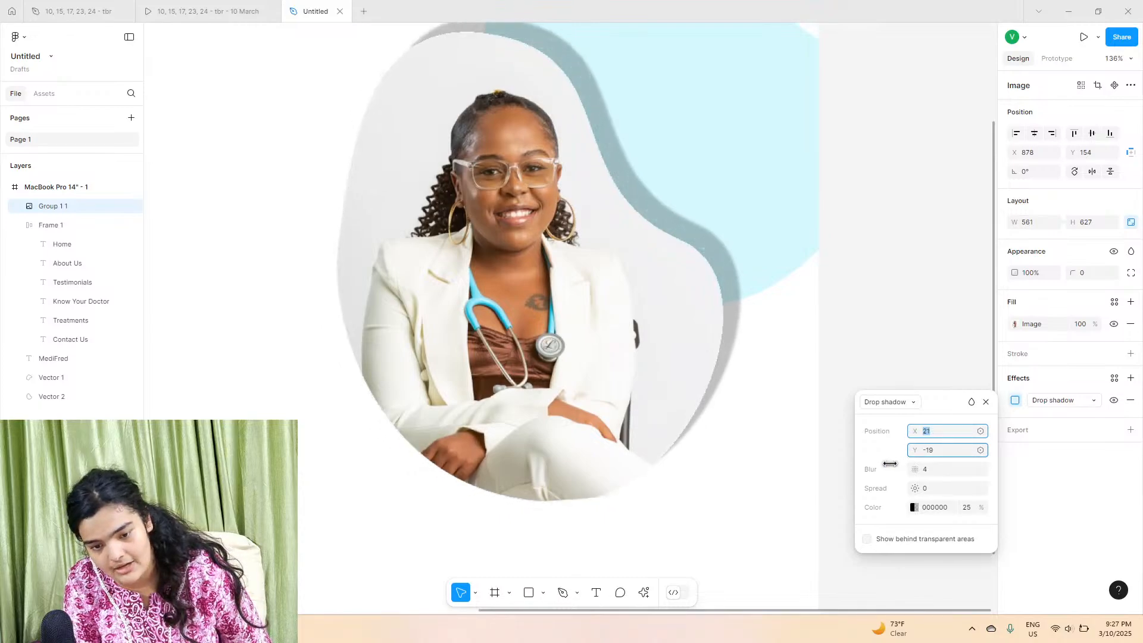
pyautogui.moveTo(918, 428); pyautogui.dragTo(914, 431)
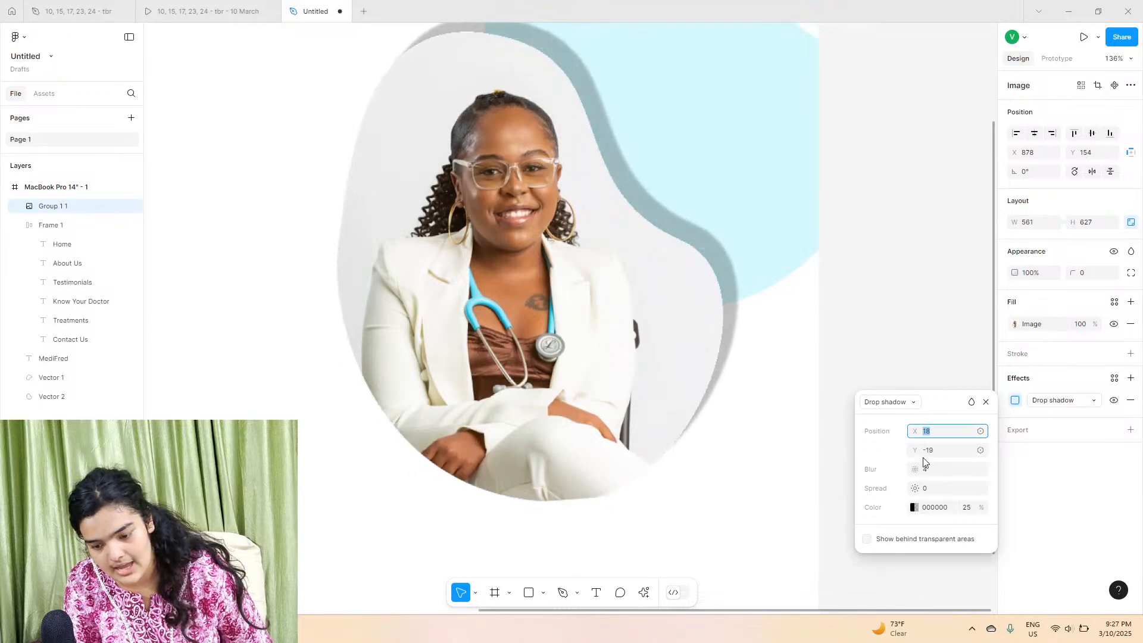
pyautogui.moveTo(601, 472); pyautogui.dragTo(372, 486)
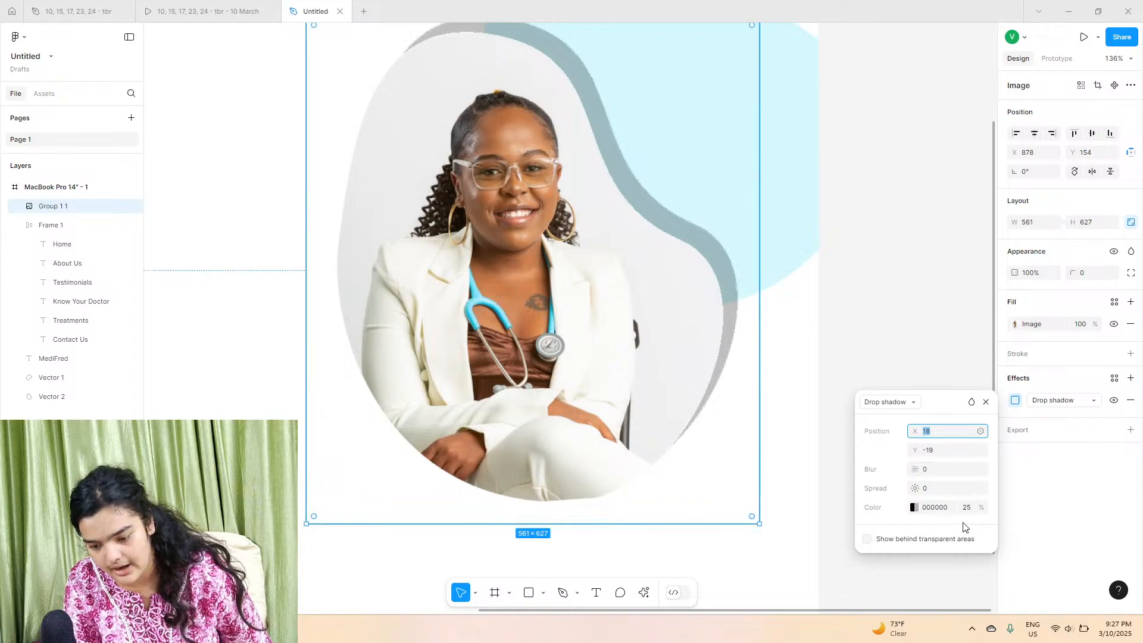
pyautogui.click(869, 540)
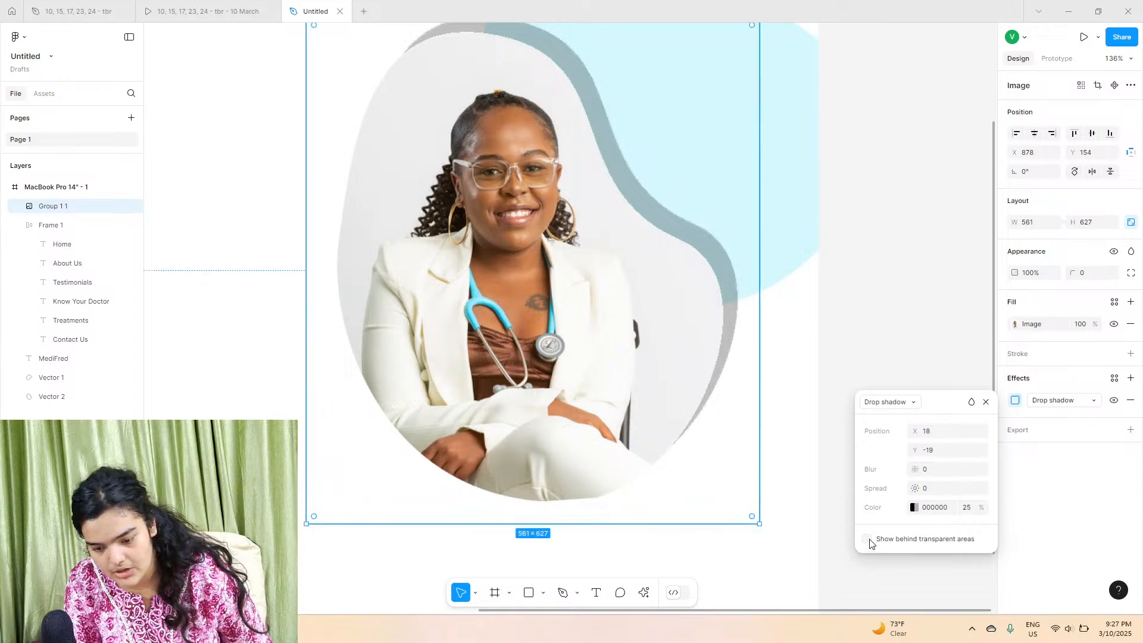
pyautogui.moveTo(919, 488); pyautogui.dragTo(754, 463)
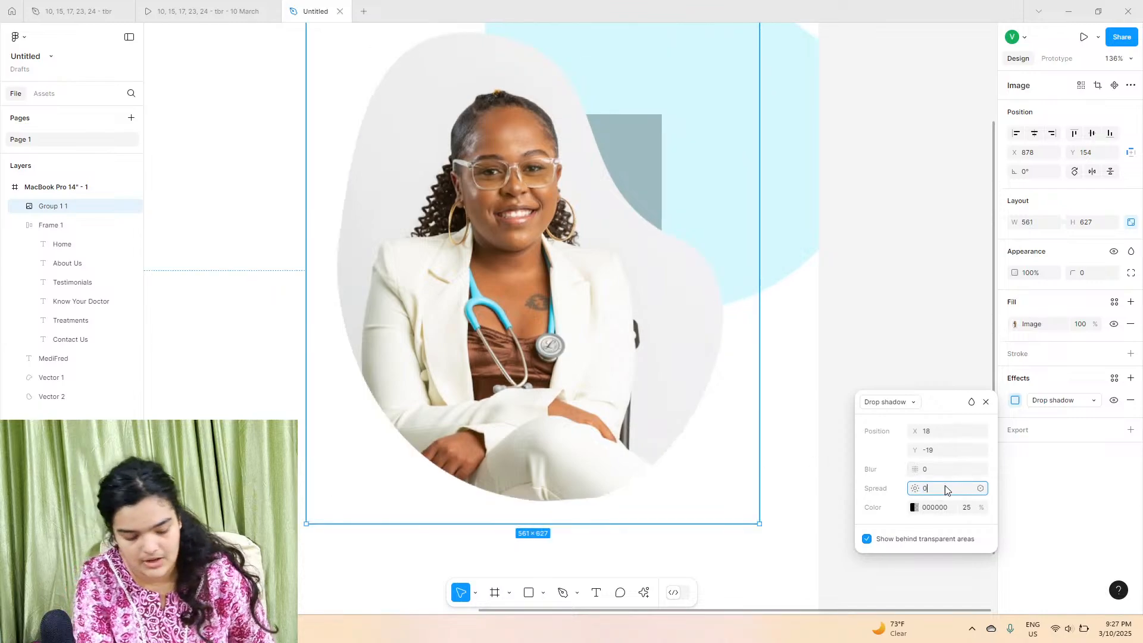
pyautogui.write('0')
pyautogui.press('Return')
# Step: Set the drop shadow colour to the D4F9FF swatch
pyautogui.click(913, 507)
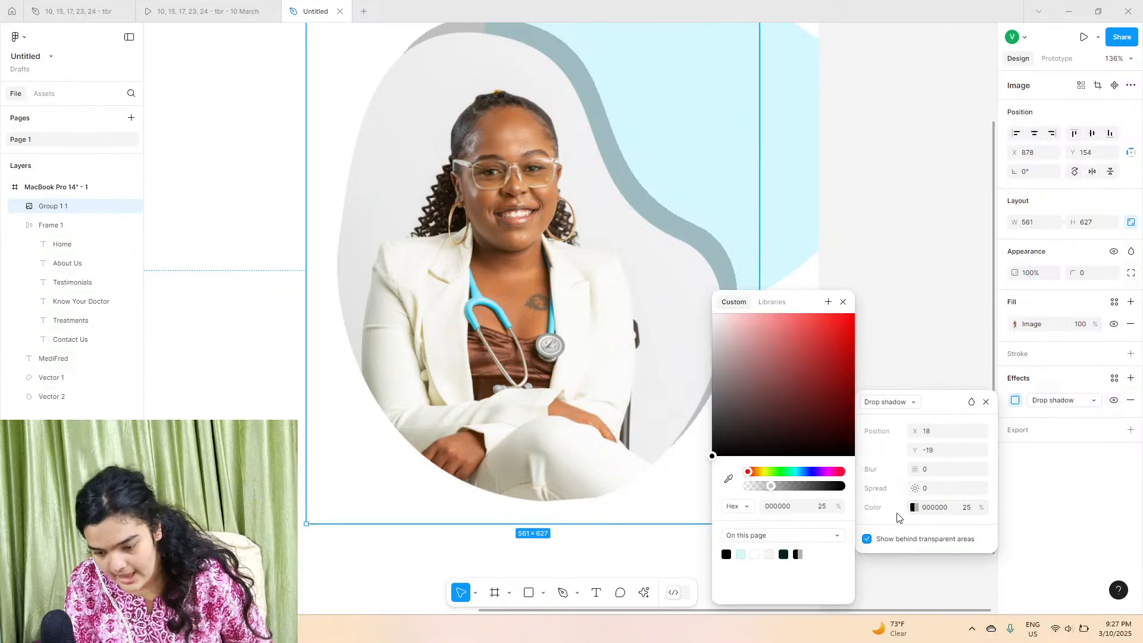
pyautogui.click(741, 554)
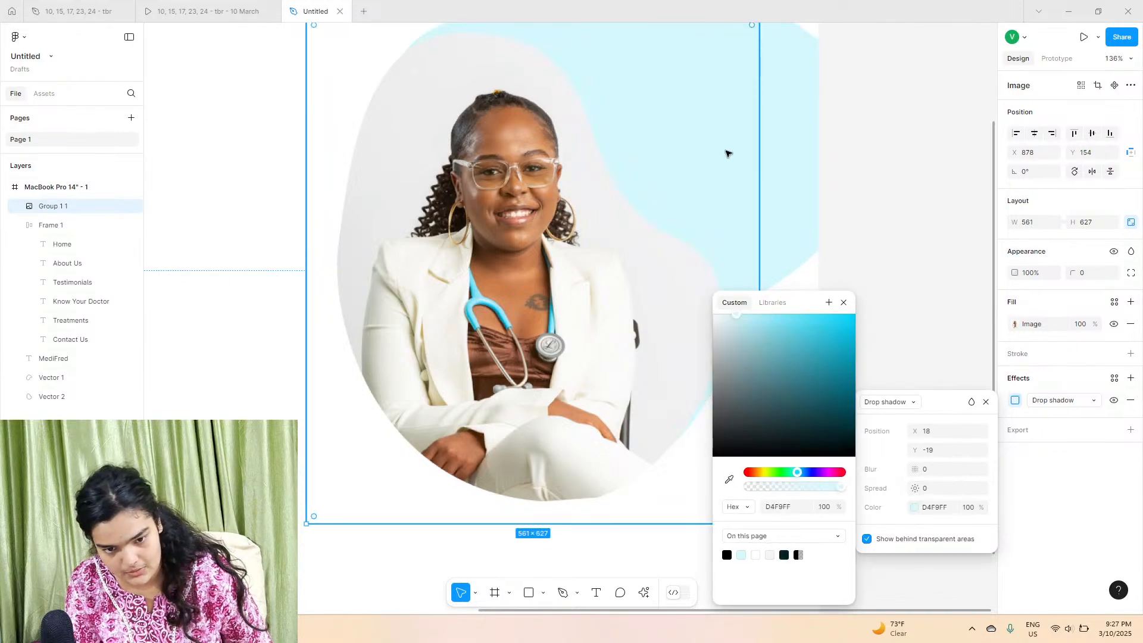
pyautogui.click(798, 142)
# Step: Compare the design with the reference prototype in the other tab
pyautogui.click(142, 15)
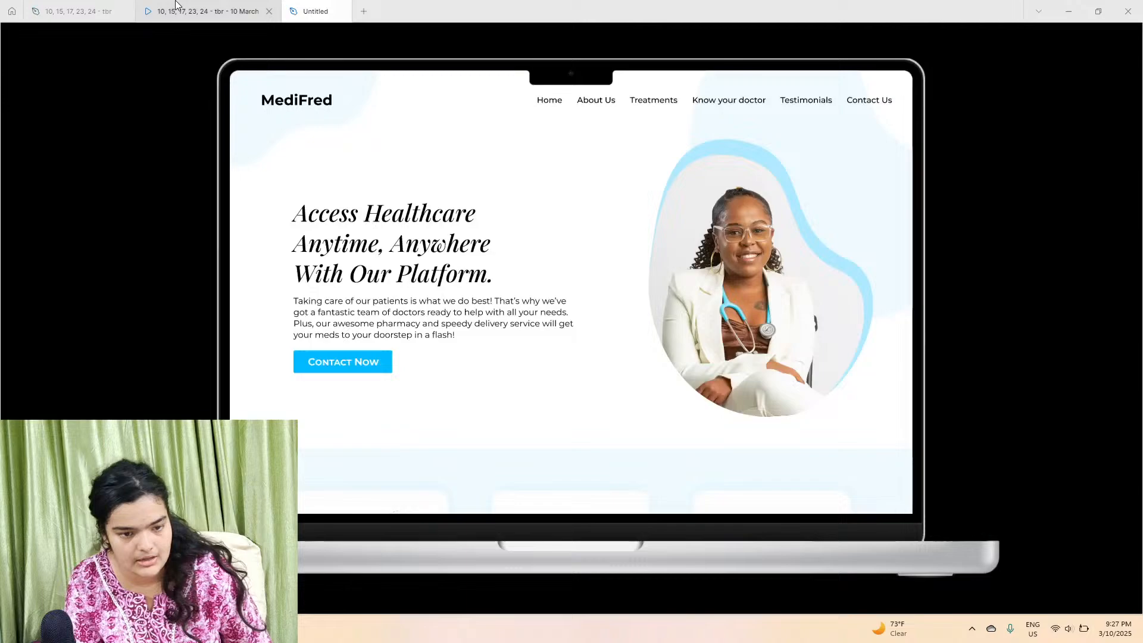
pyautogui.click(315, 11)
pyautogui.click(463, 40)
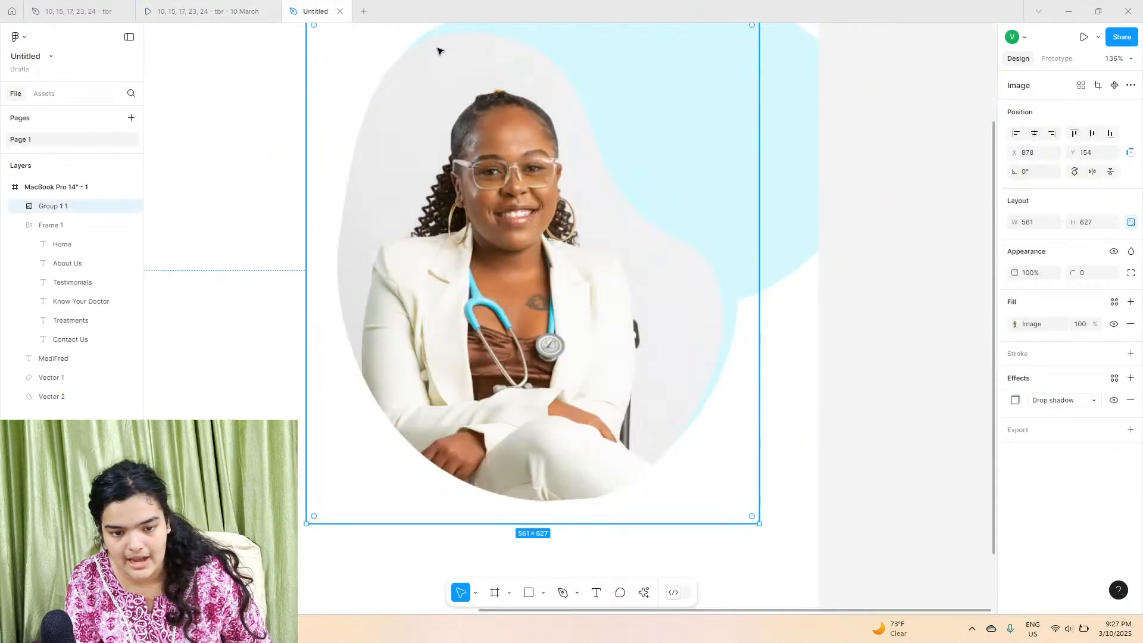
# Step: Change the drop shadow colour to a stronger cyan, 47D8F1
pyautogui.click(1014, 400)
pyautogui.click(915, 507)
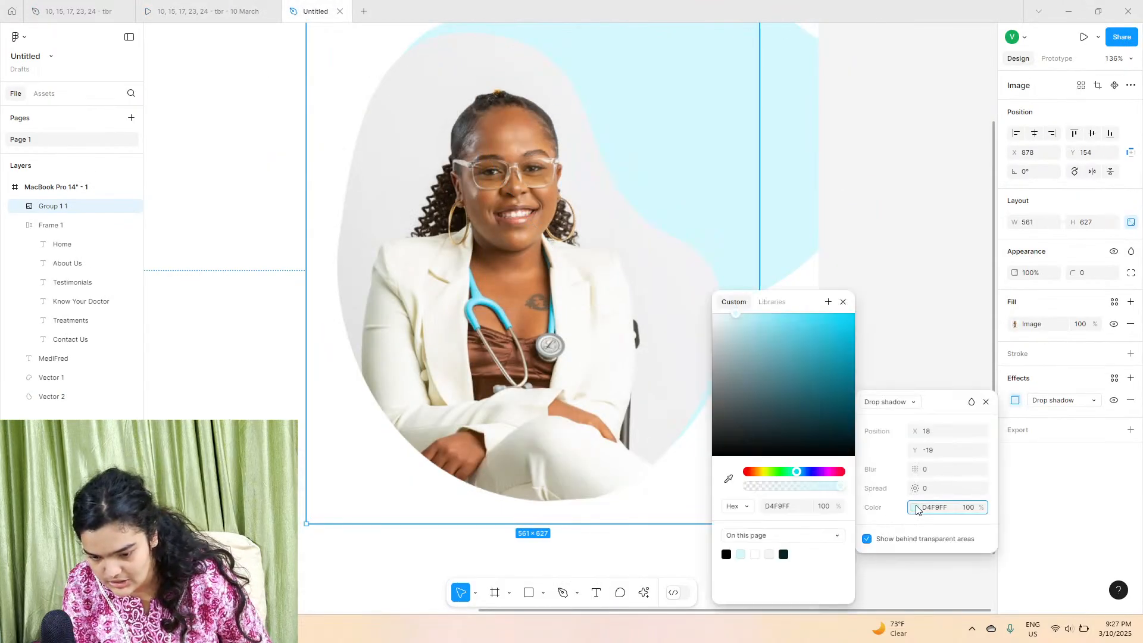
pyautogui.moveTo(776, 327); pyautogui.dragTo(815, 327)
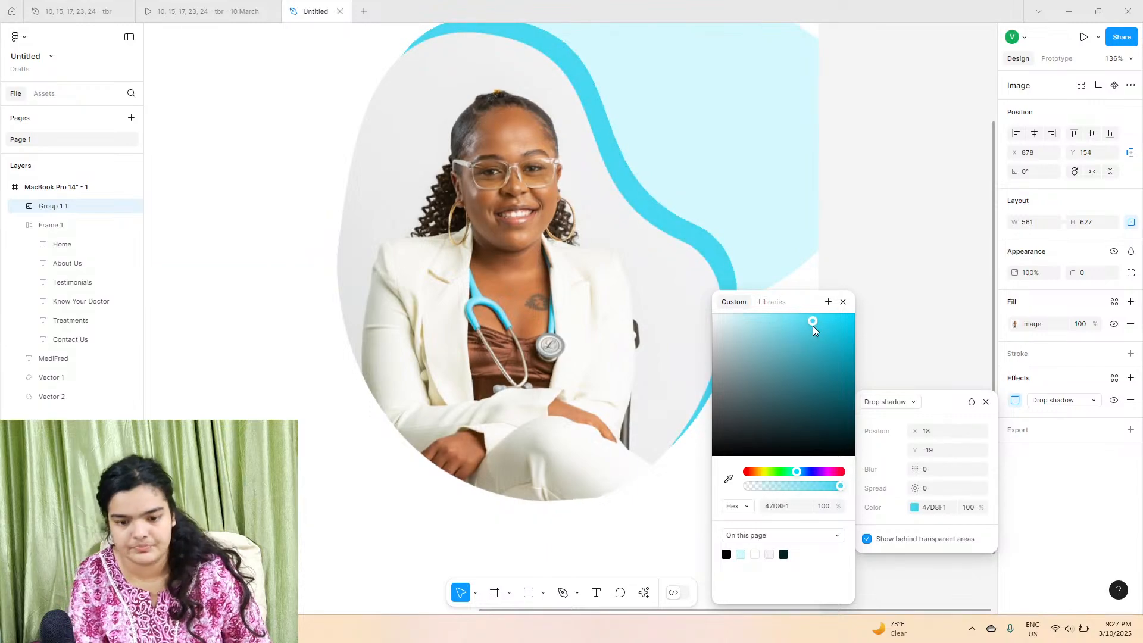
pyautogui.scroll(-5, 690, 233)
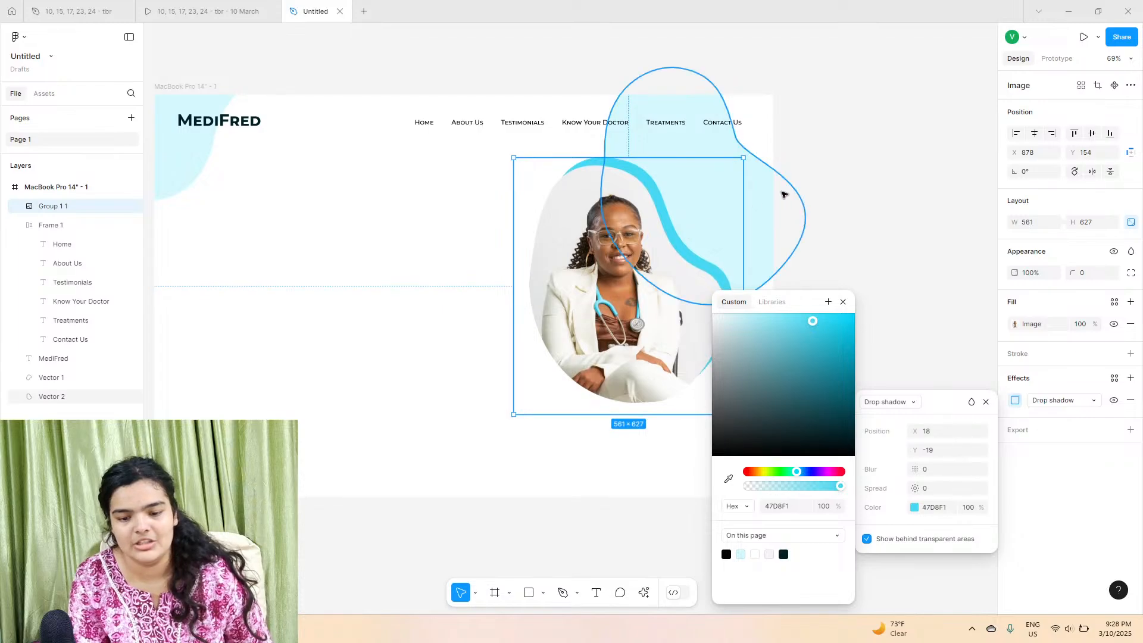
pyautogui.click(842, 155)
pyautogui.click(734, 281)
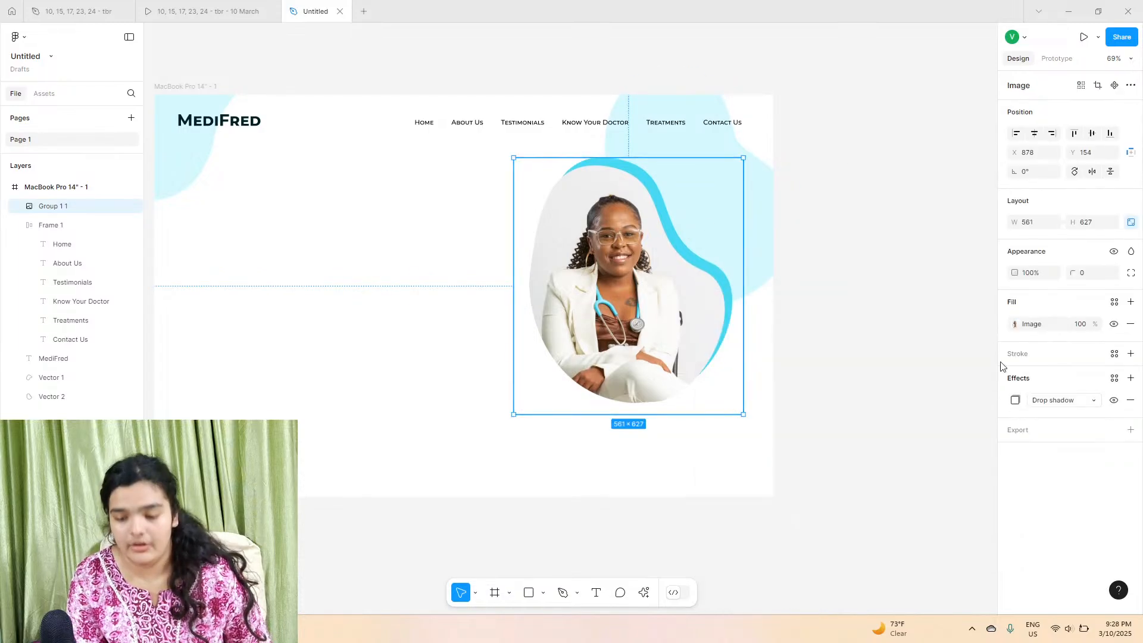
# Step: Set the drop shadow colour to 6FE1F5
pyautogui.click(1014, 400)
pyautogui.click(913, 507)
pyautogui.moveTo(801, 321)
pyautogui.mouseDown()
pyautogui.moveTo(794, 305)
pyautogui.moveTo(791, 323)
pyautogui.mouseUp()
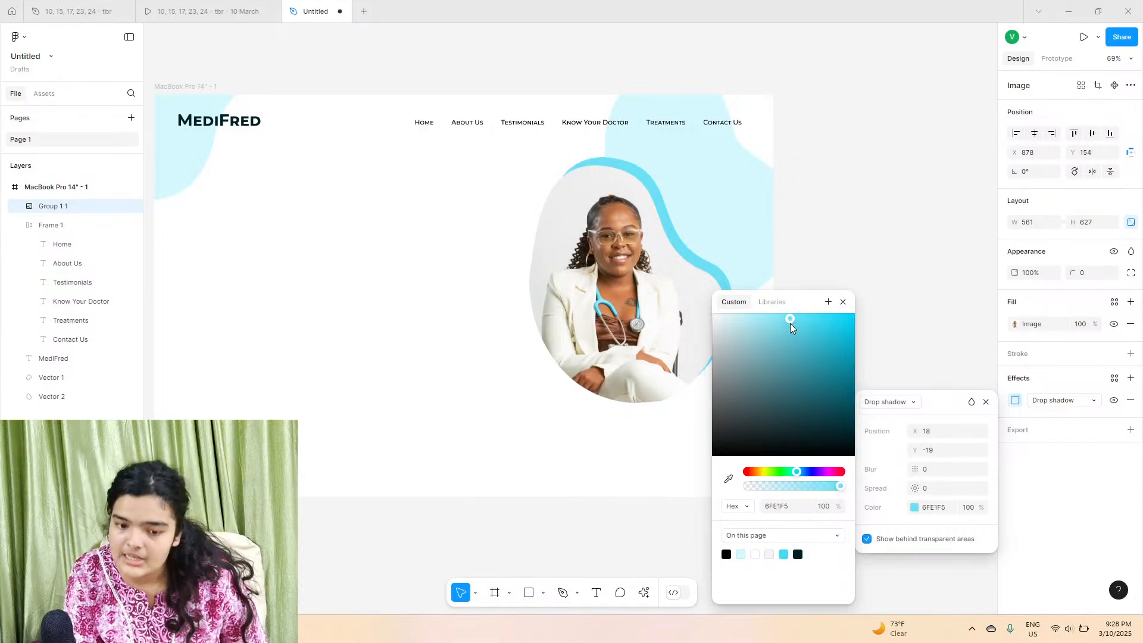
pyautogui.click(795, 240)
pyautogui.click(709, 237)
# Step: Select the light blue blob behind the doctor and adjust its fill colour in the picker
pyautogui.click(751, 203)
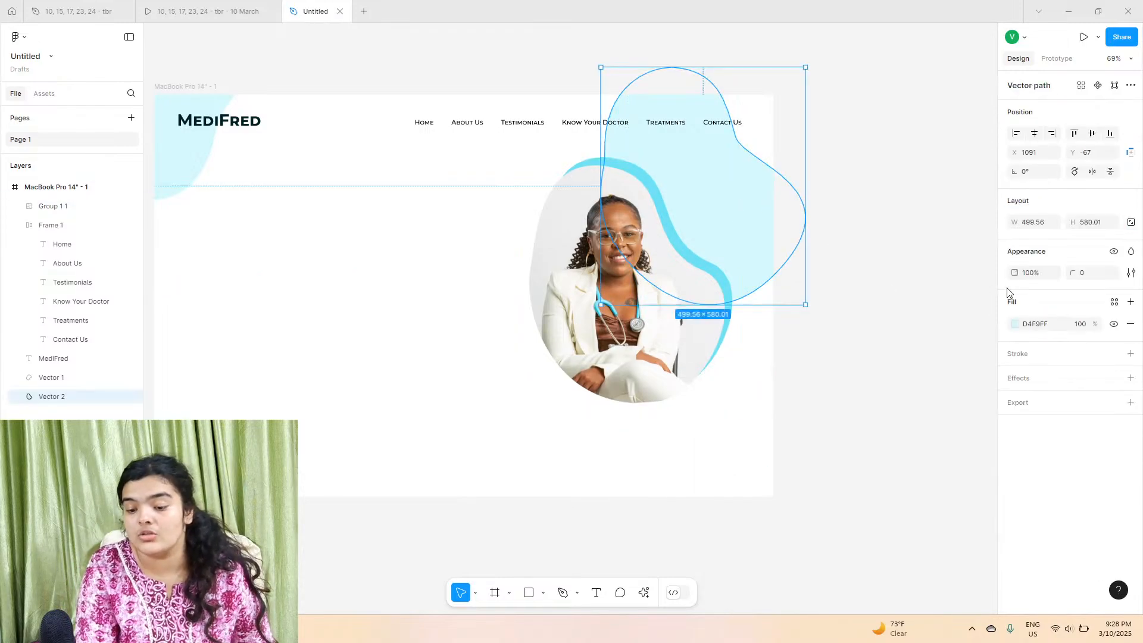
pyautogui.click(1015, 324)
pyautogui.moveTo(873, 320); pyautogui.dragTo(830, 250)
pyautogui.click(344, 187)
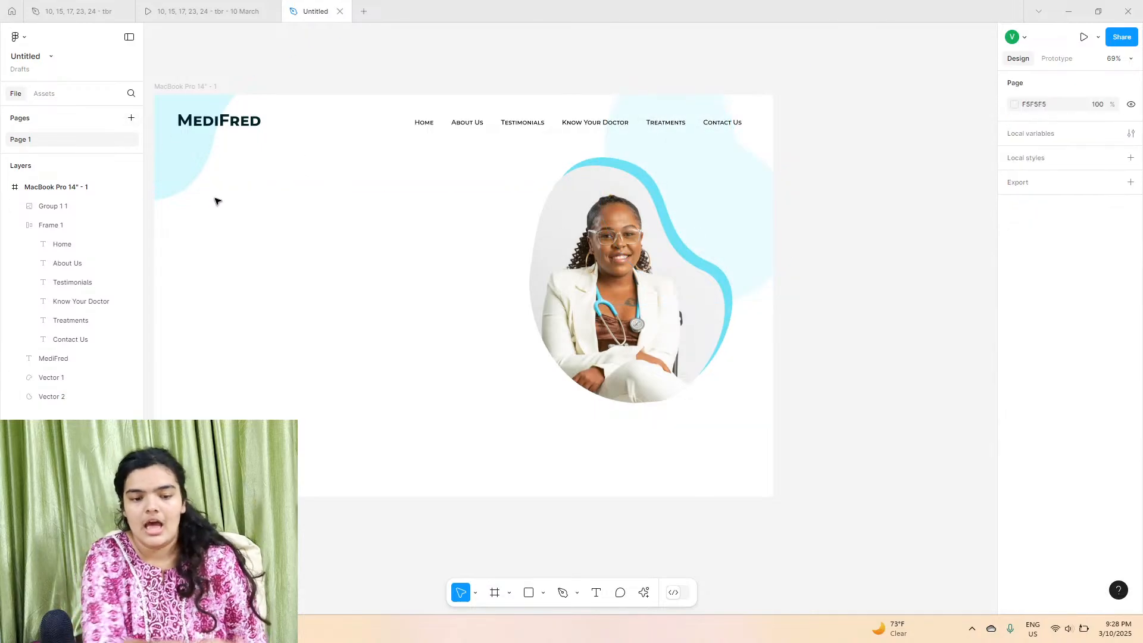
pyautogui.hscroll(-5, 215, 201)
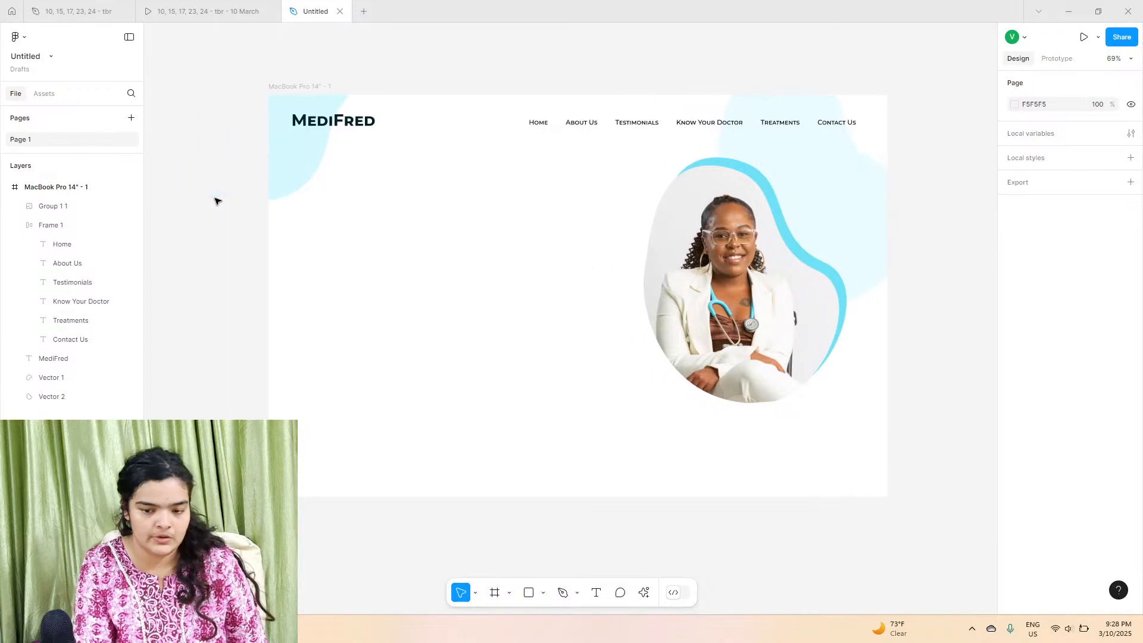
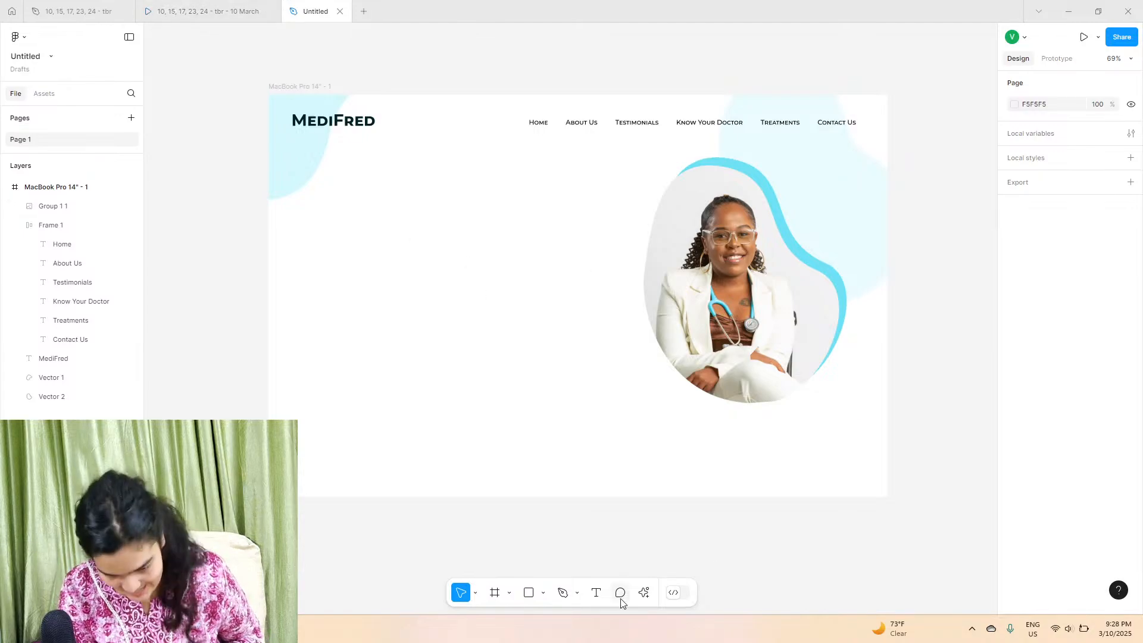
# Step: Add a headline text layer left of the doctor reading "Access healthcare, anythime, anywhere, with outr platform"
pyautogui.click(185, 15)
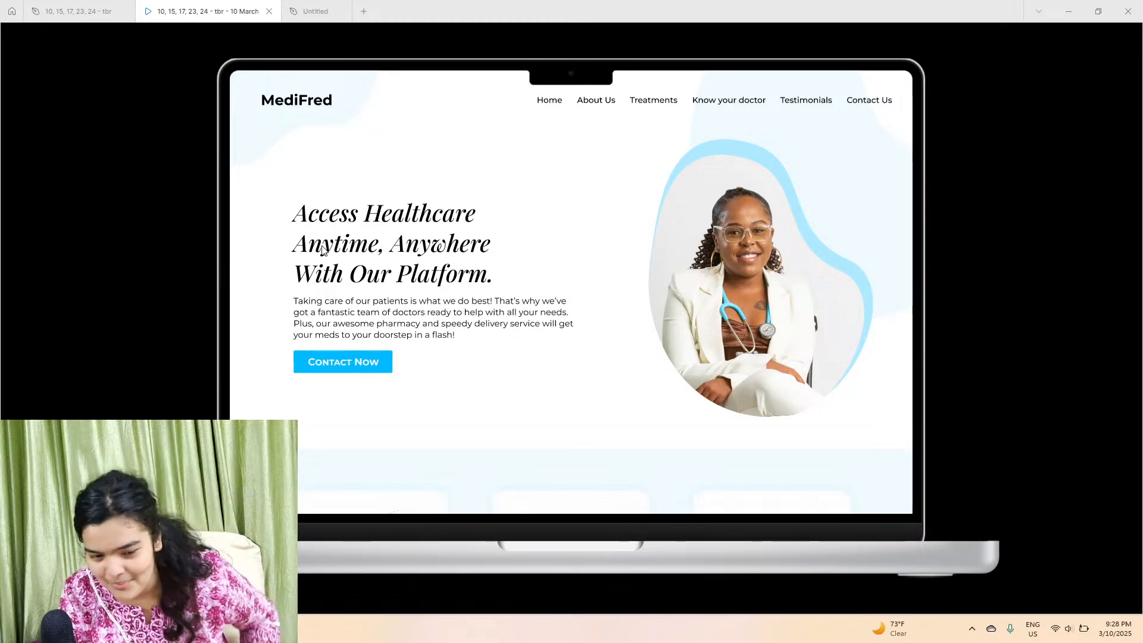
pyautogui.click(296, 8)
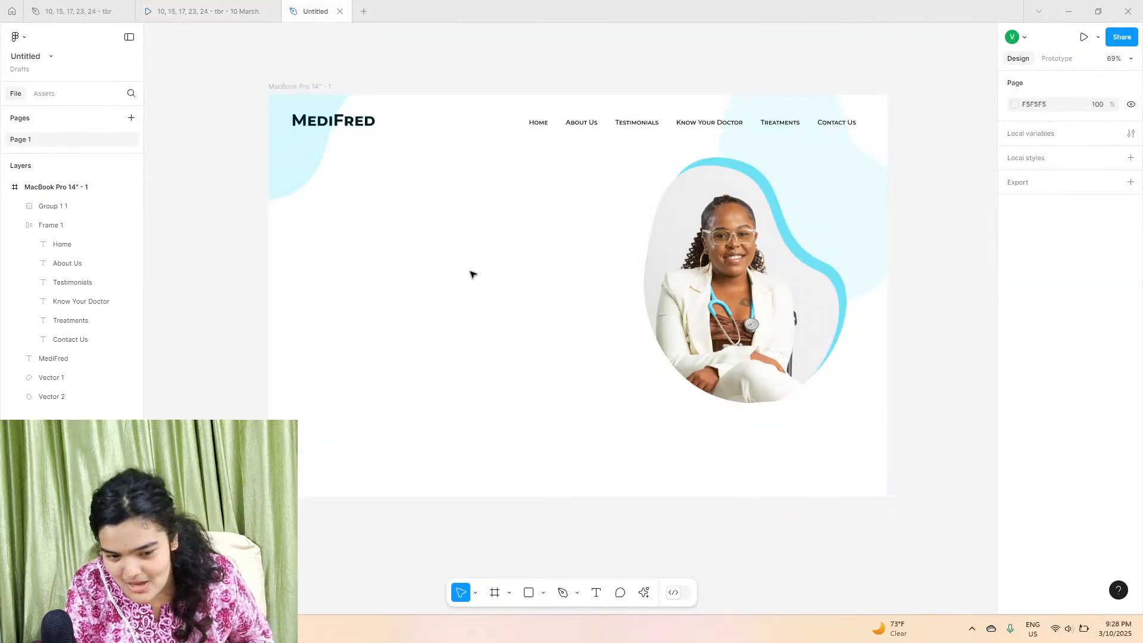
pyautogui.click(596, 597)
pyautogui.click(343, 200)
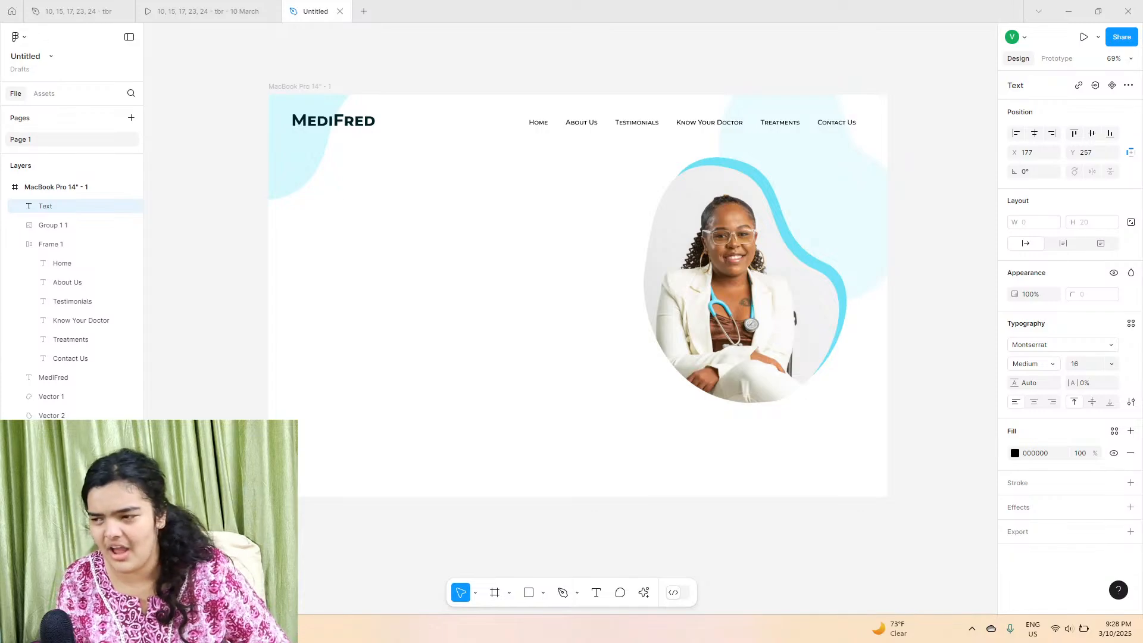
pyautogui.click(156, 10)
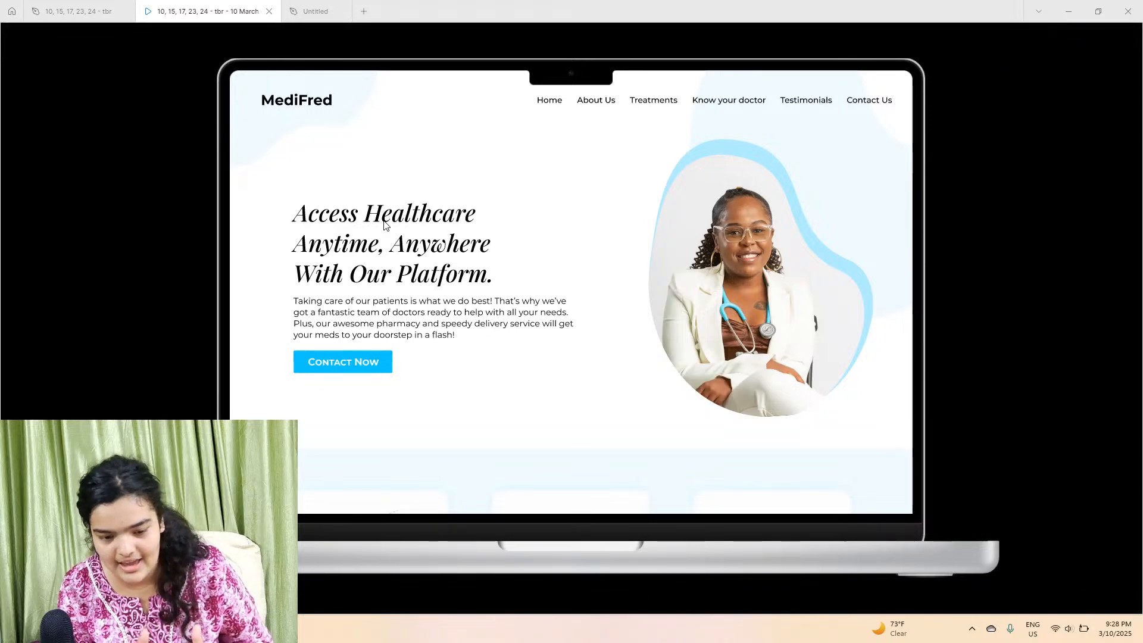
pyautogui.click(314, 11)
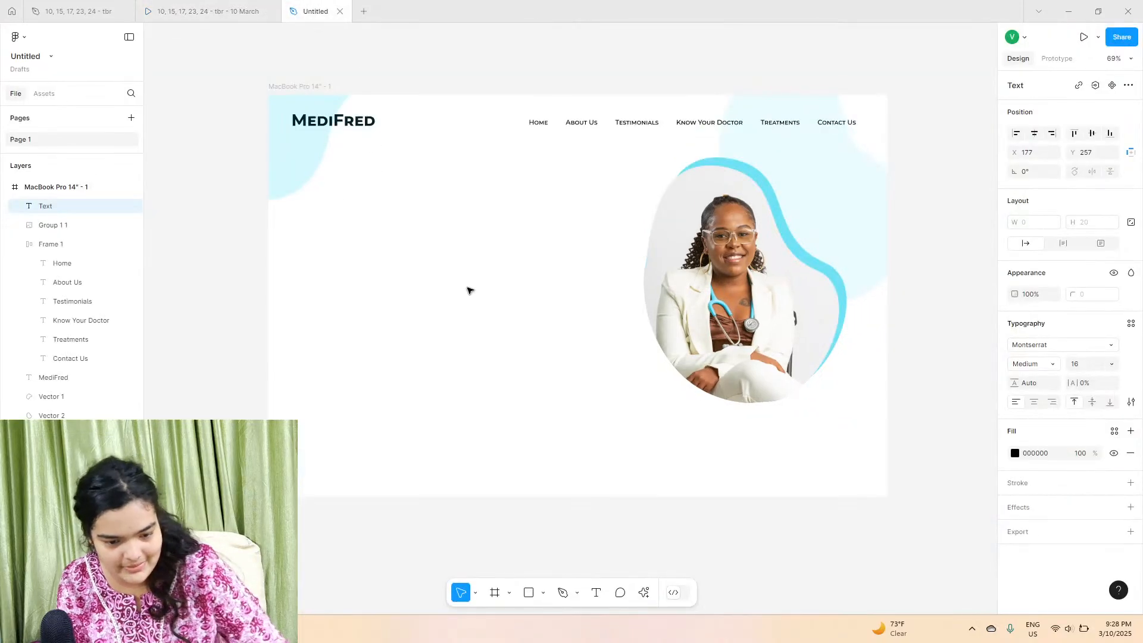
pyautogui.scroll(5, 327, 199)
pyautogui.write('c')
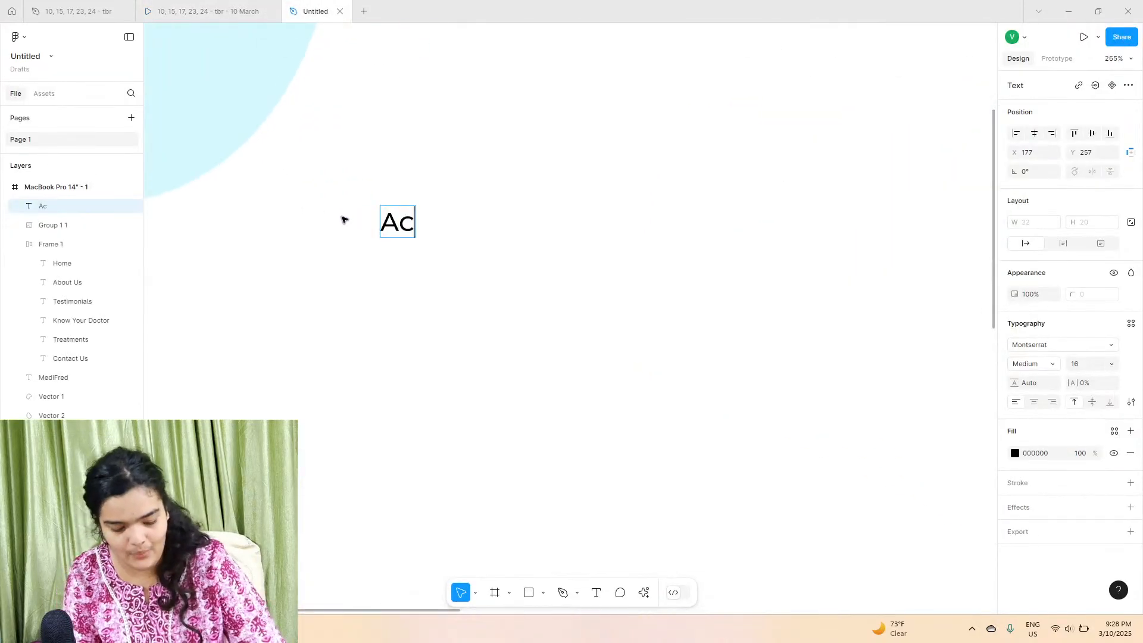
pyautogui.write('cess heal')
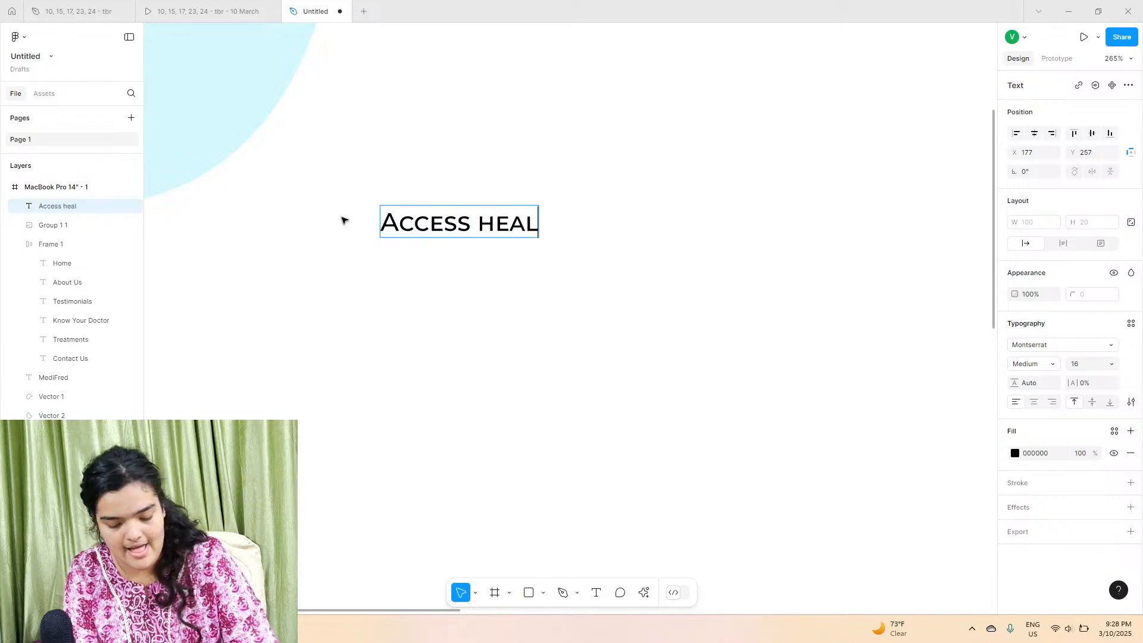
pyautogui.write('thcare, anythime')
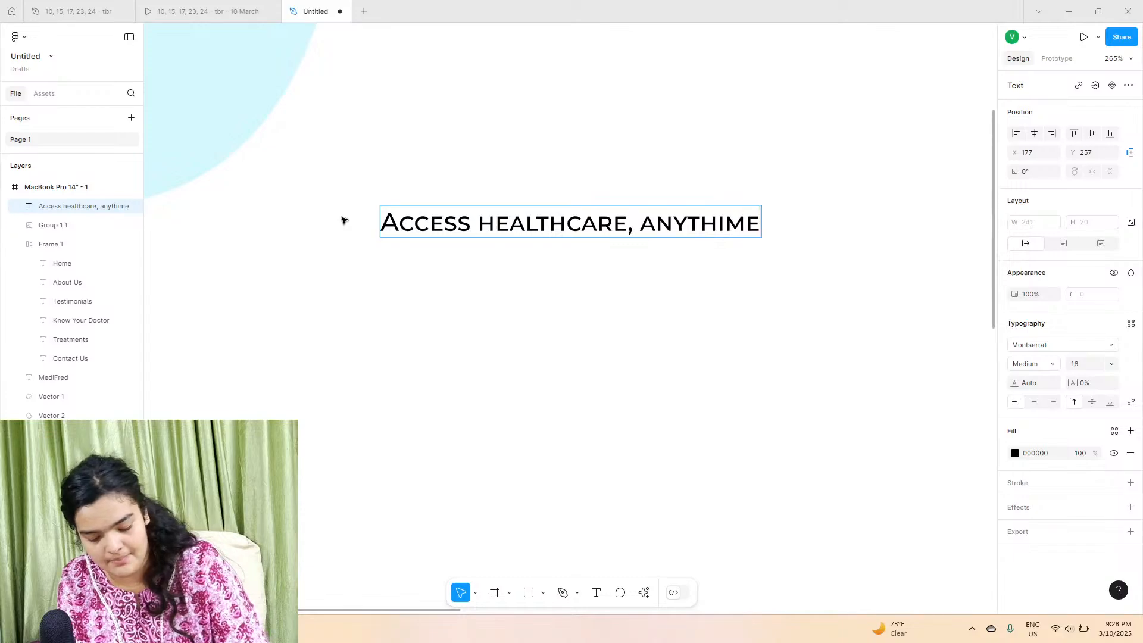
pyautogui.write(',  any')
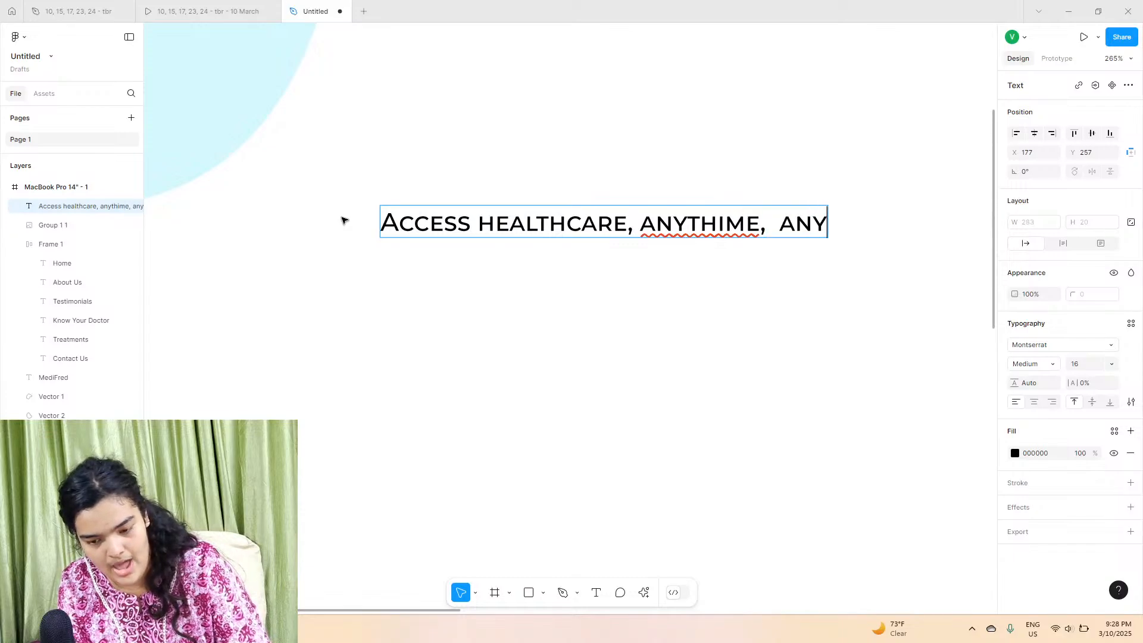
pyautogui.write('where ')
pyautogui.write(' with')
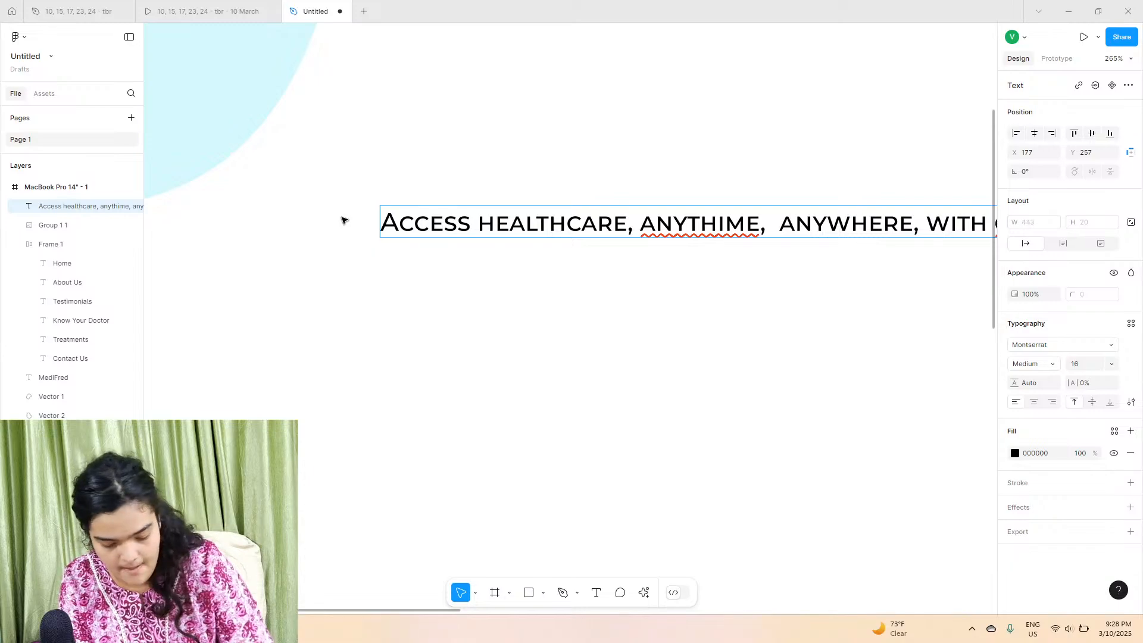
pyautogui.scroll(-5, 341, 221)
pyautogui.press('Escape')
# Step: Change the headline font to Playfair Display
pyautogui.click(1089, 345)
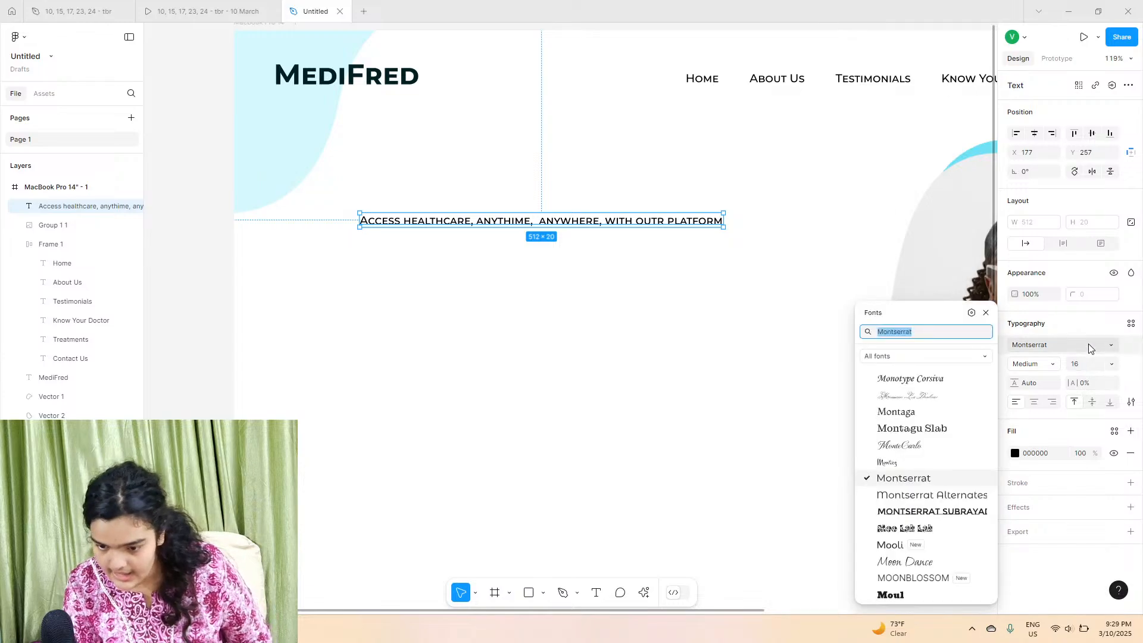
pyautogui.write('play')
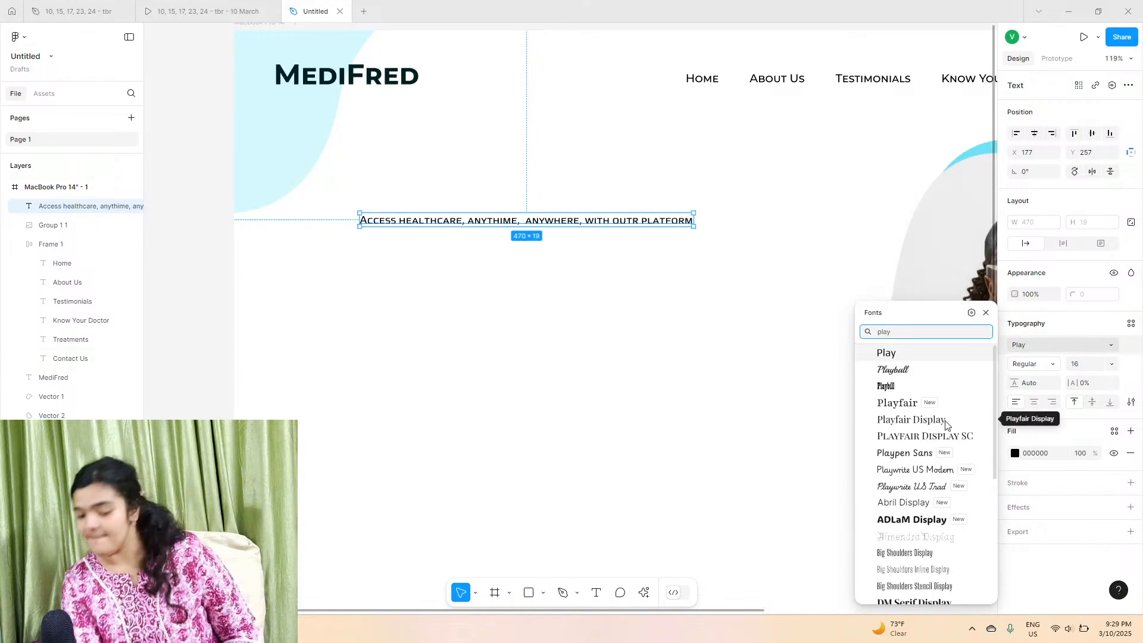
pyautogui.click(912, 420)
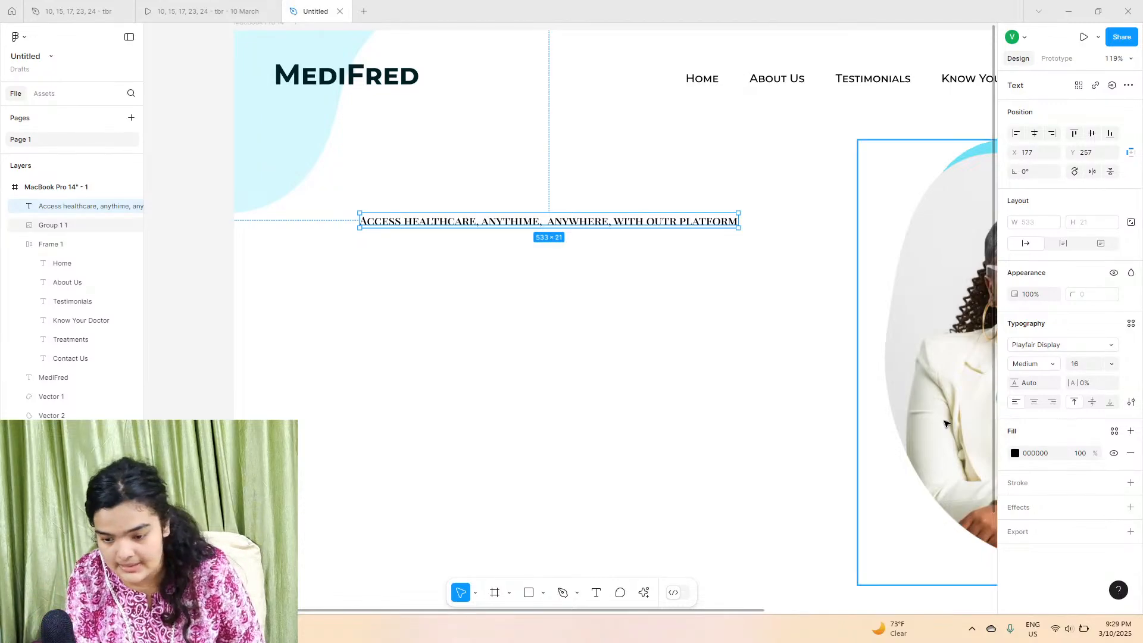
pyautogui.click(1048, 352)
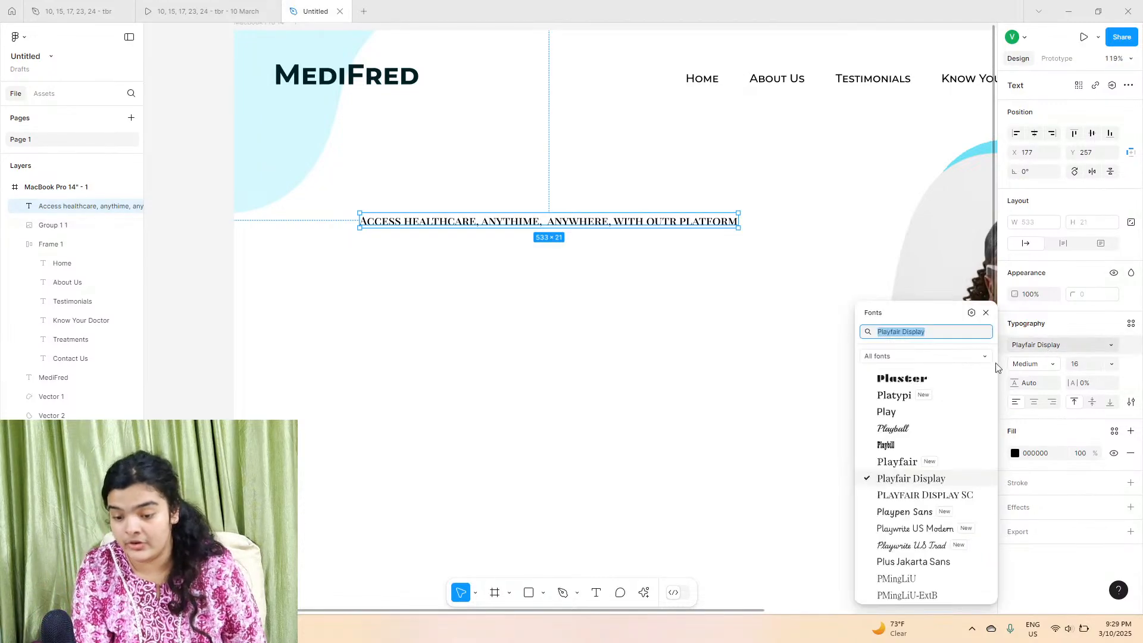
pyautogui.click(911, 478)
# Step: Apply title case to the headline text
pyautogui.click(1031, 369)
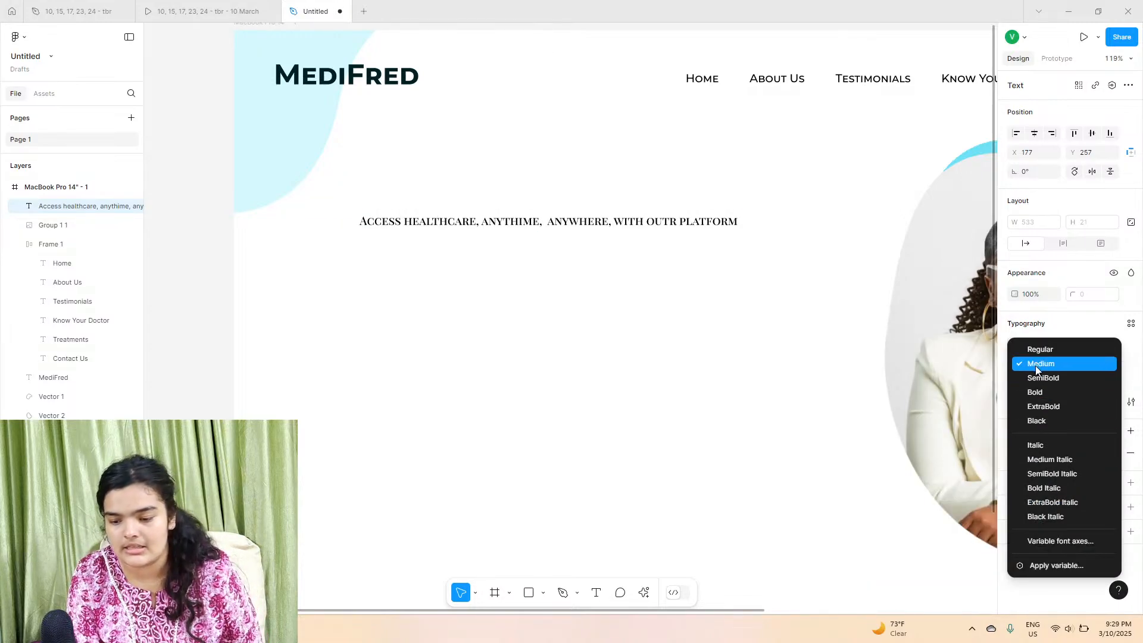
pyautogui.click(1035, 364)
pyautogui.click(1130, 402)
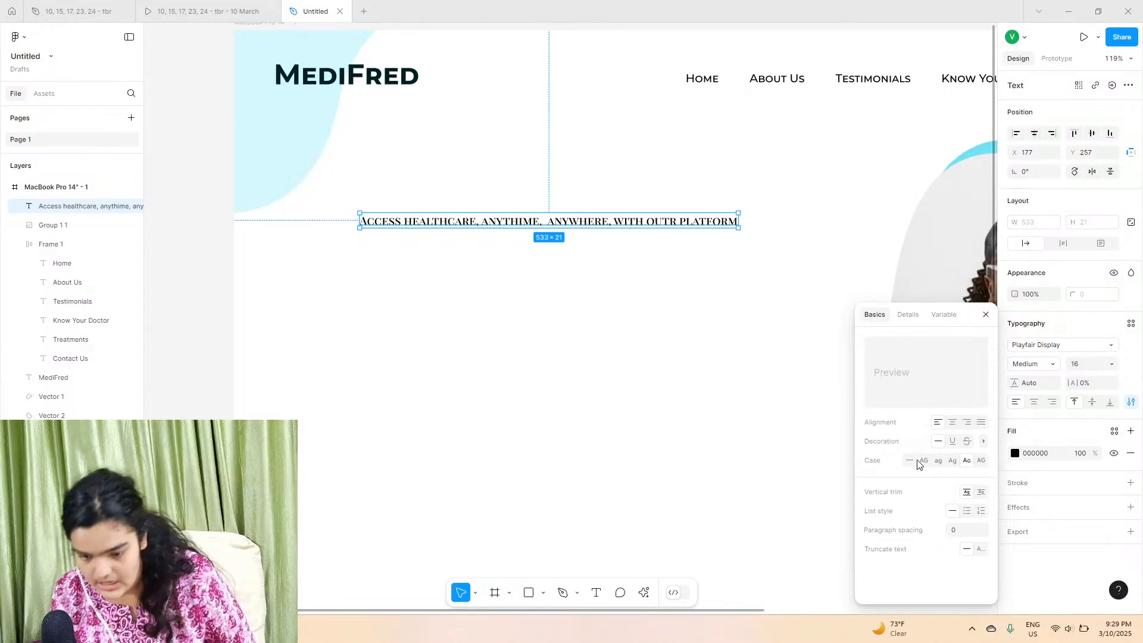
pyautogui.click(951, 461)
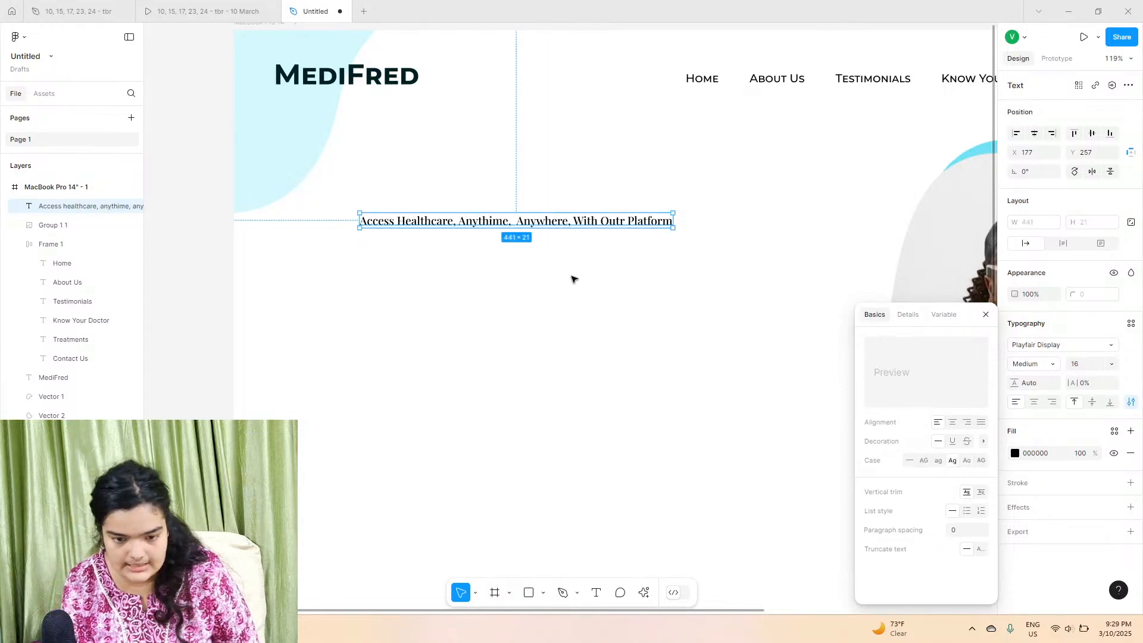
# Step: Set the headline weight to SemiBold and its font size to 48
pyautogui.click(1040, 366)
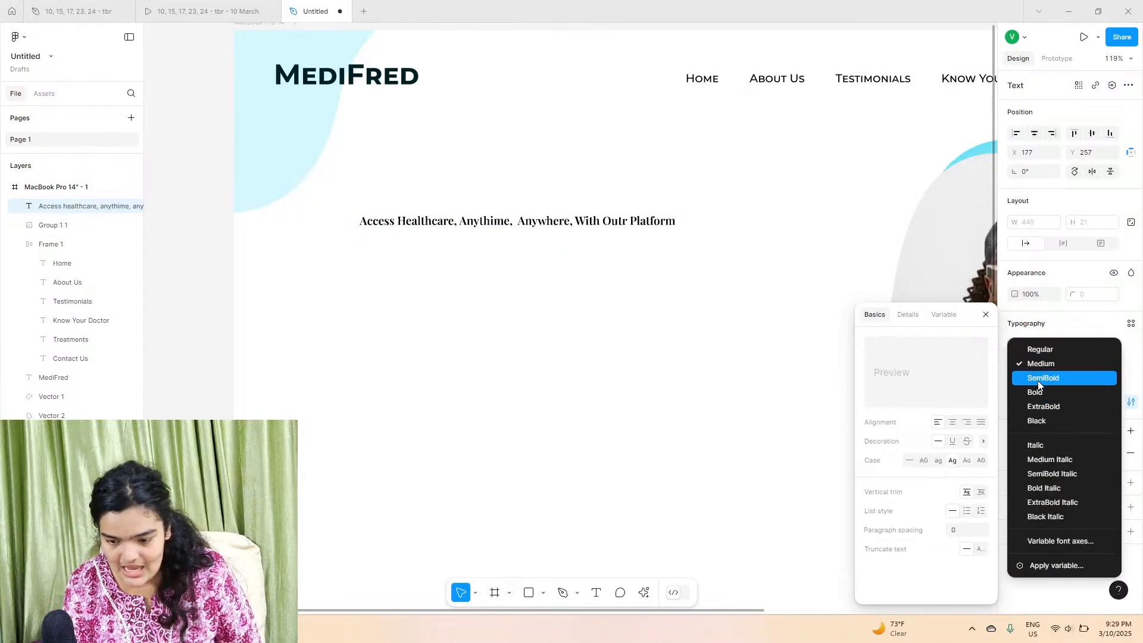
pyautogui.click(1038, 380)
pyautogui.click(1090, 364)
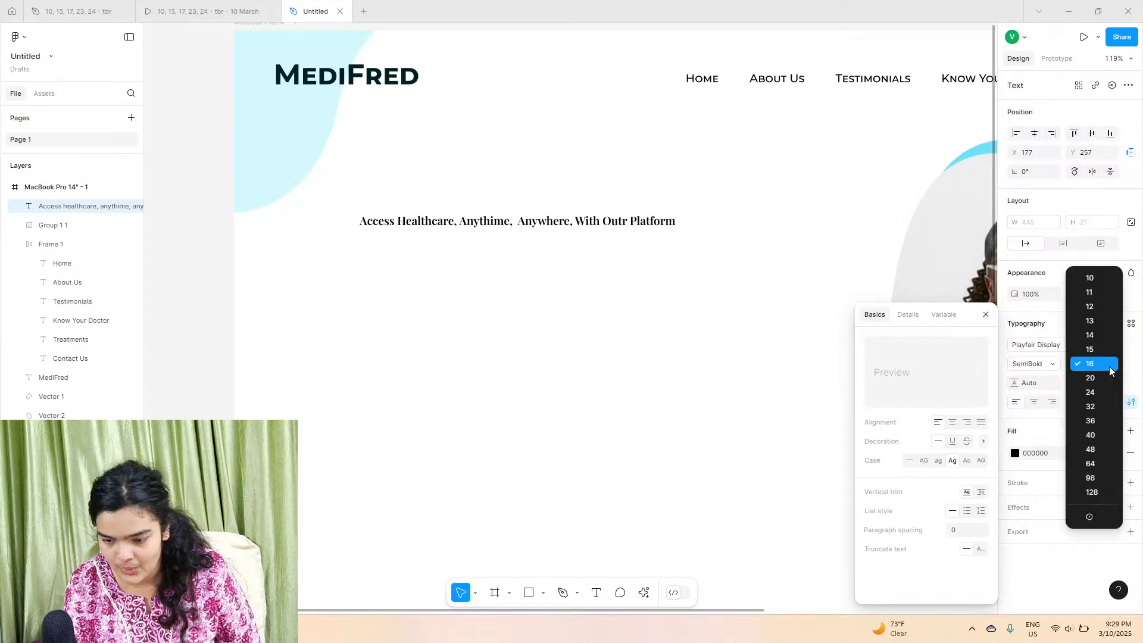
pyautogui.click(1098, 433)
pyautogui.scroll(-4, 765, 334)
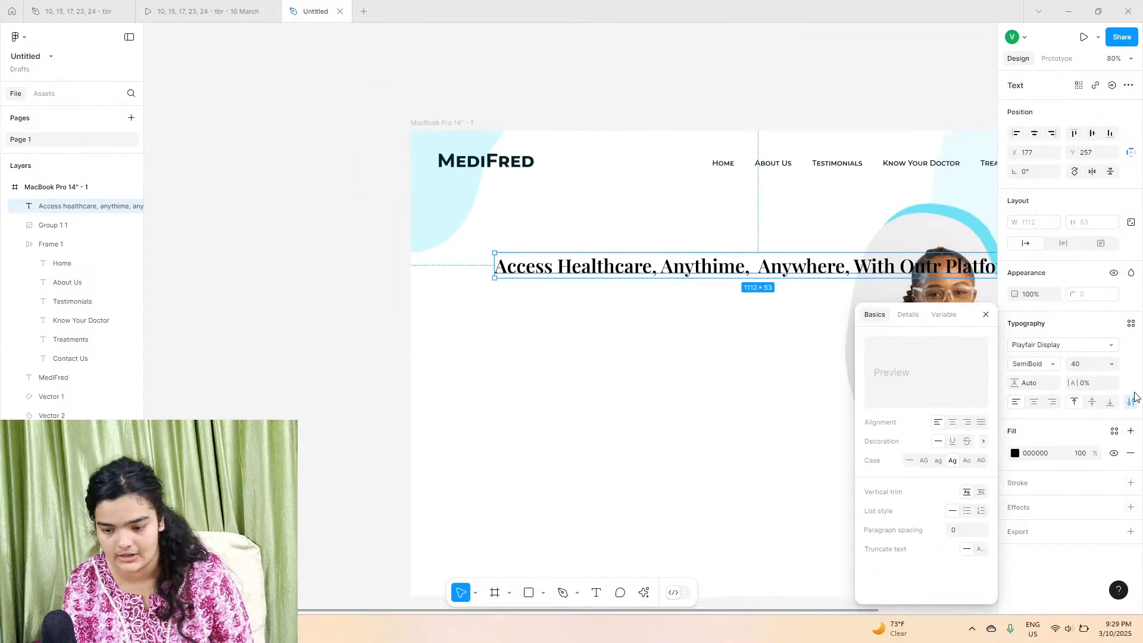
pyautogui.click(1112, 364)
pyautogui.click(1093, 376)
# Step: Place the headline inside the frame and resize its box to about 605 px wide so it wraps
pyautogui.moveTo(671, 266); pyautogui.dragTo(307, 287)
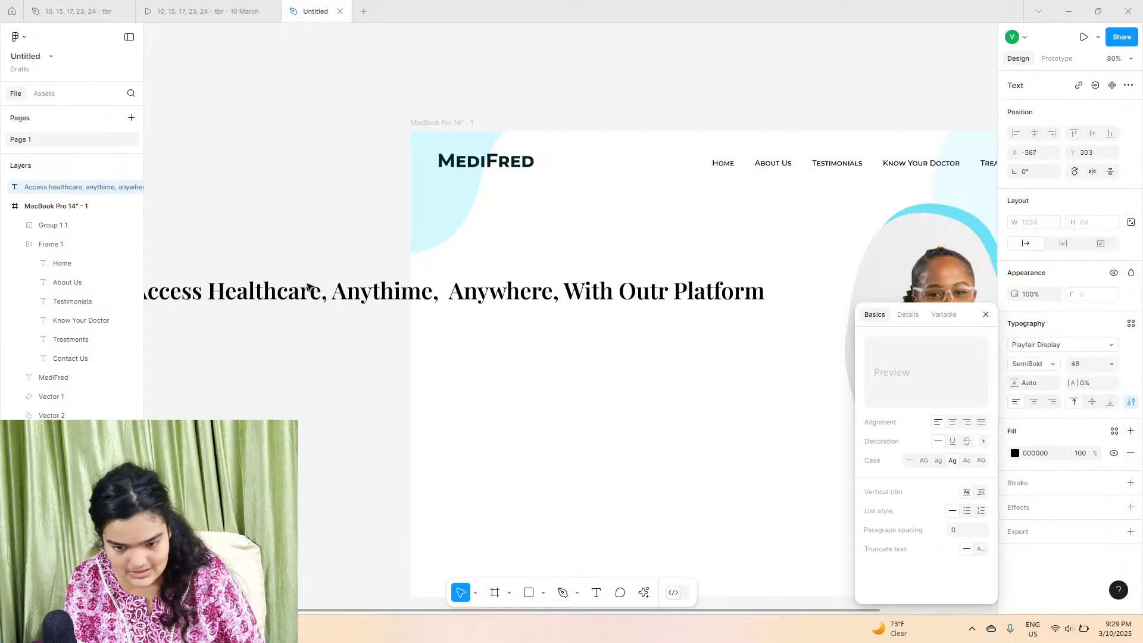
pyautogui.moveTo(741, 285); pyautogui.dragTo(418, 287)
pyautogui.moveTo(278, 309); pyautogui.dragTo(646, 287)
# Step: Remove the extra space before "Anywhere" in the headline
pyautogui.scroll(5, 621, 302)
pyautogui.doubleClick(621, 302)
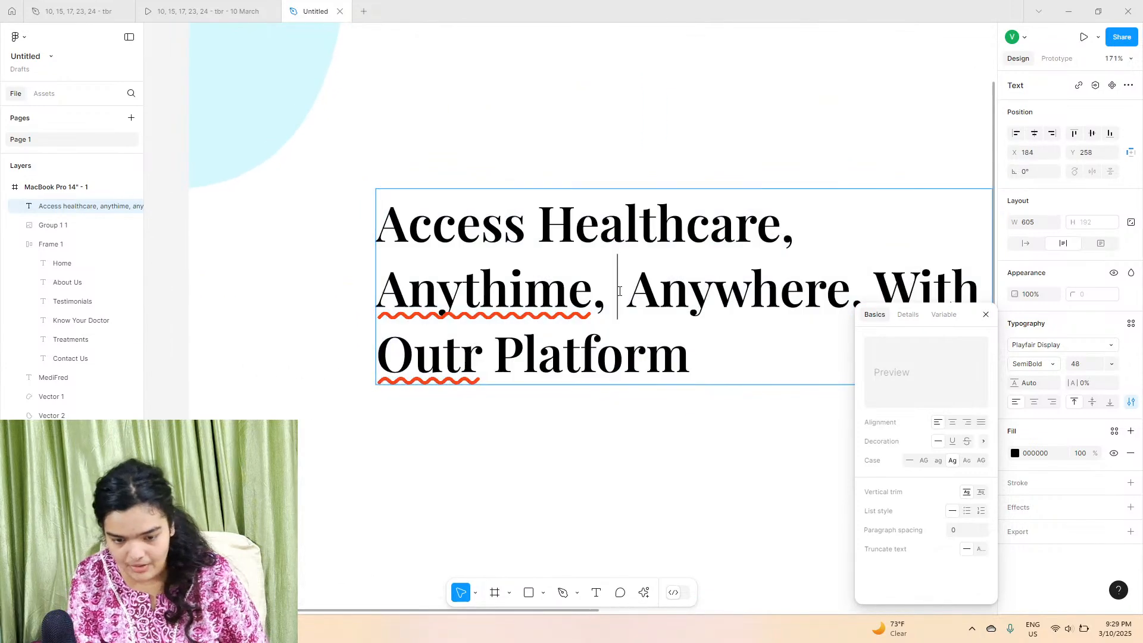
pyautogui.press('BackSpace')
pyautogui.scroll(-3, 620, 290)
pyautogui.scroll(-2, 619, 290)
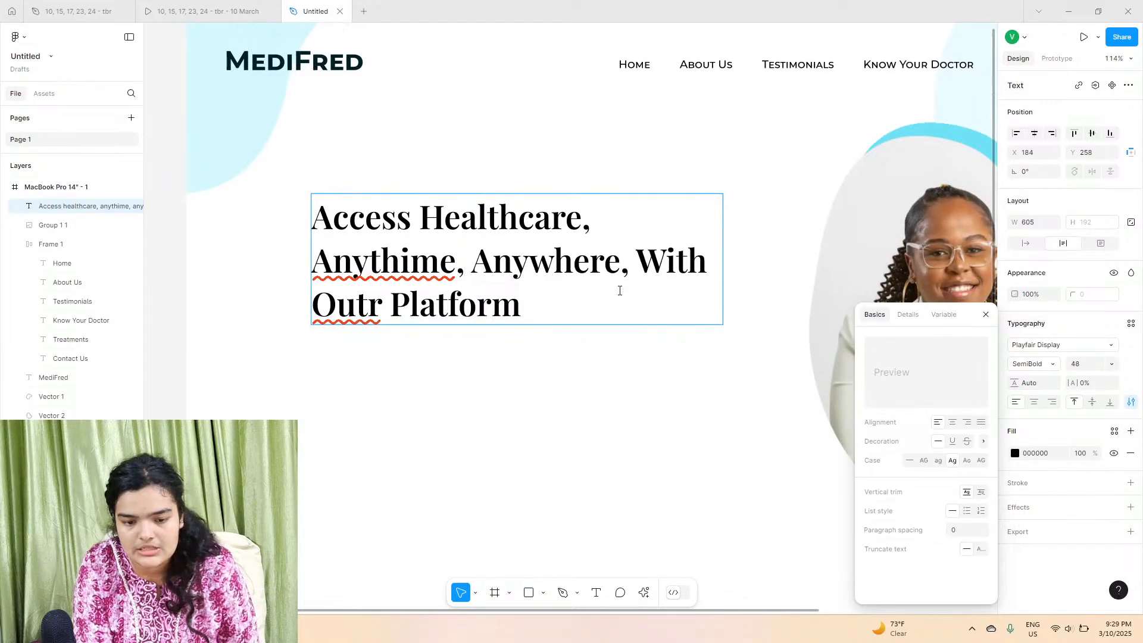
pyautogui.press('Escape')
# Step: Set the headline font size to 56
pyautogui.click(1107, 366)
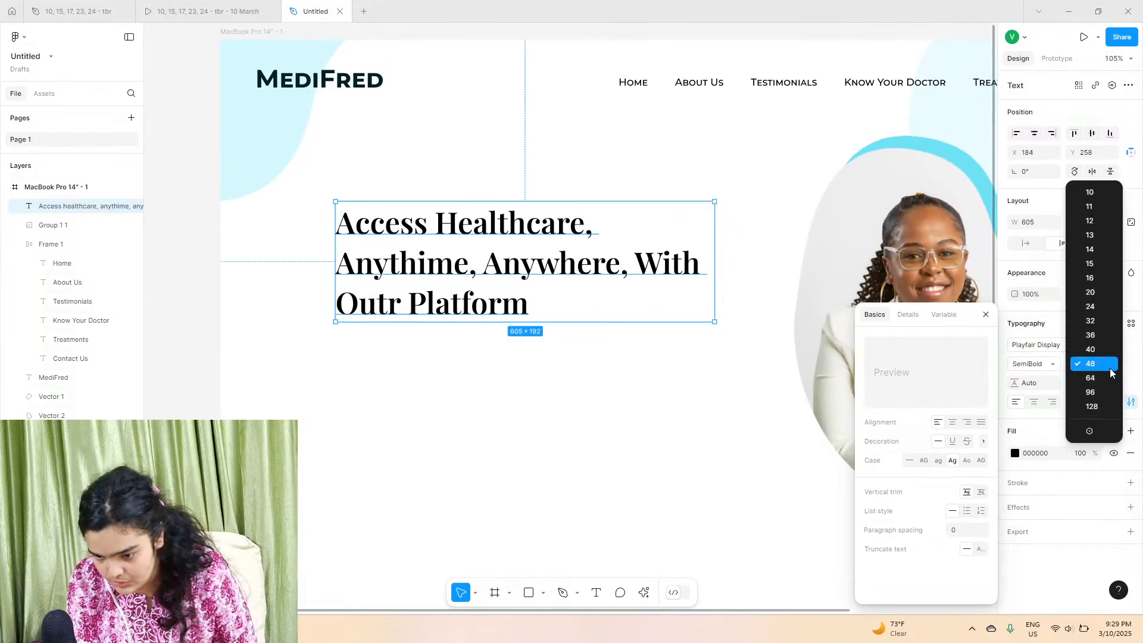
pyautogui.click(1089, 379)
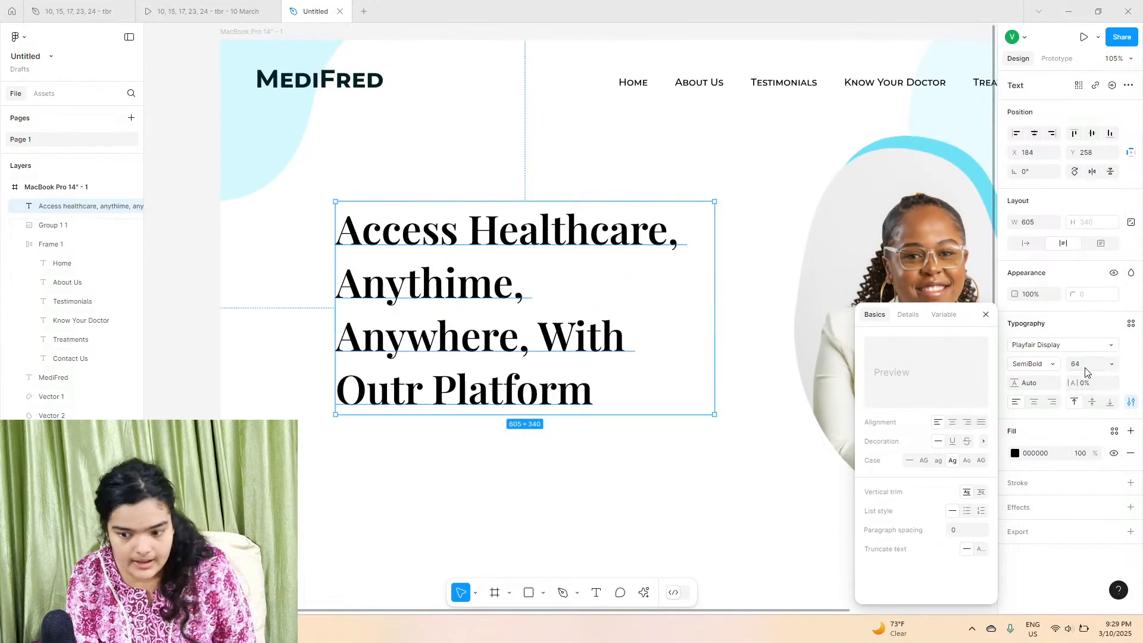
pyautogui.click(1074, 369)
pyautogui.write('56')
pyautogui.press('Return')
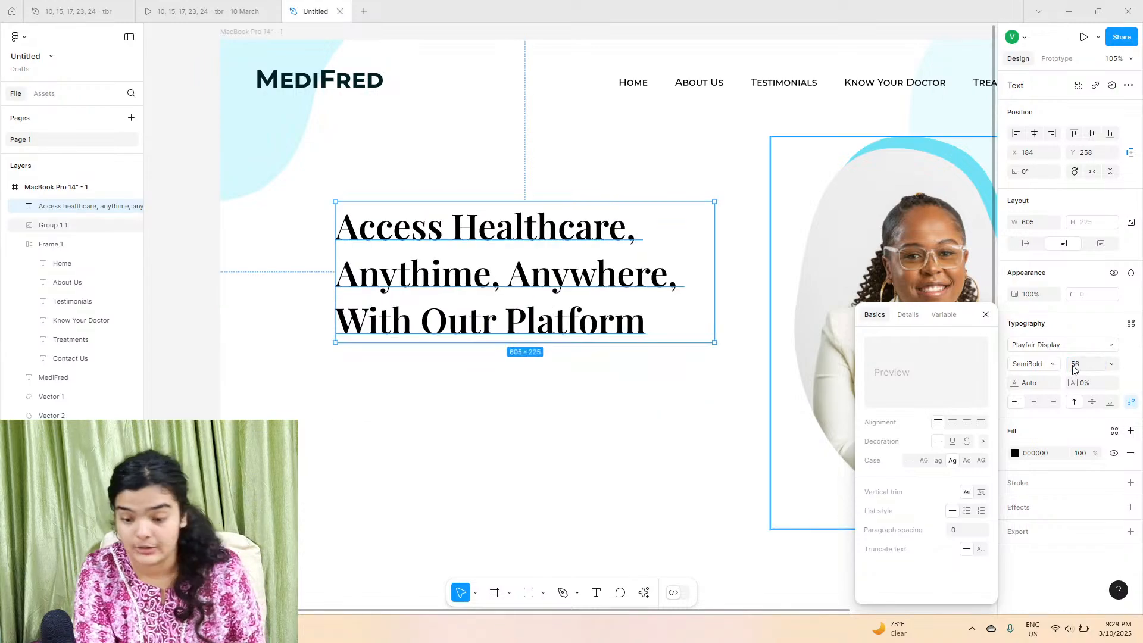
# Step: Move the headline to about X 231, Y 288 in the frame
pyautogui.moveTo(558, 291); pyautogui.dragTo(588, 310)
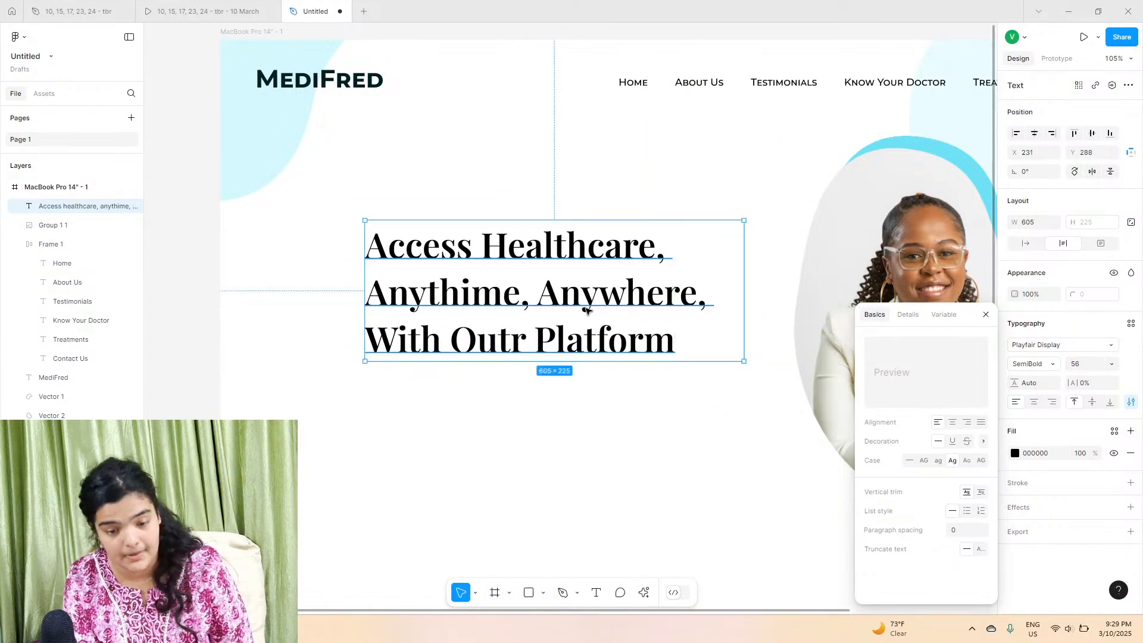
pyautogui.scroll(-2, 587, 309)
pyautogui.scroll(-1, 587, 310)
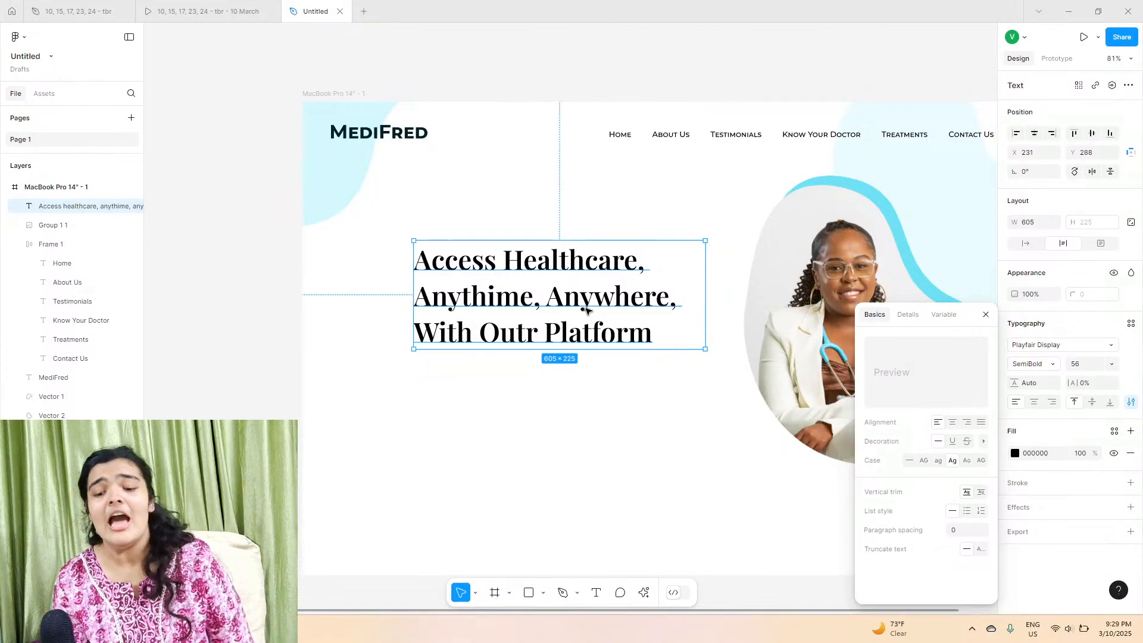
pyautogui.hscroll(5, 588, 310)
pyautogui.hscroll(-3, 535, 313)
pyautogui.scroll(-3, 502, 313)
pyautogui.scroll(2, 503, 314)
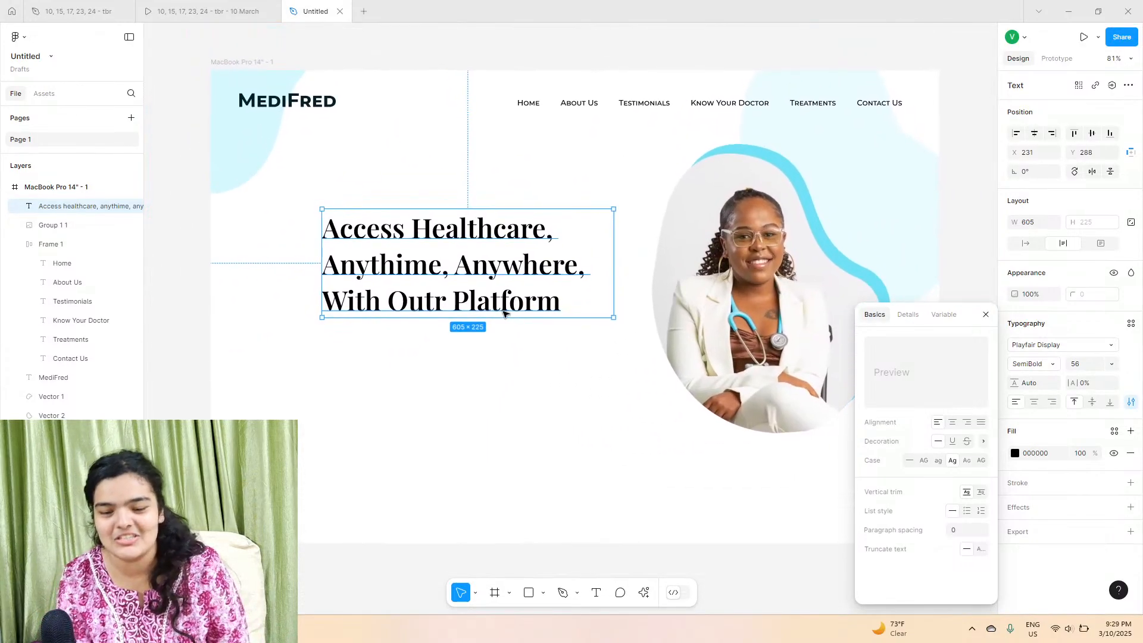
# Step: Compare the headline with the reference prototype and the earlier design file
pyautogui.click(985, 316)
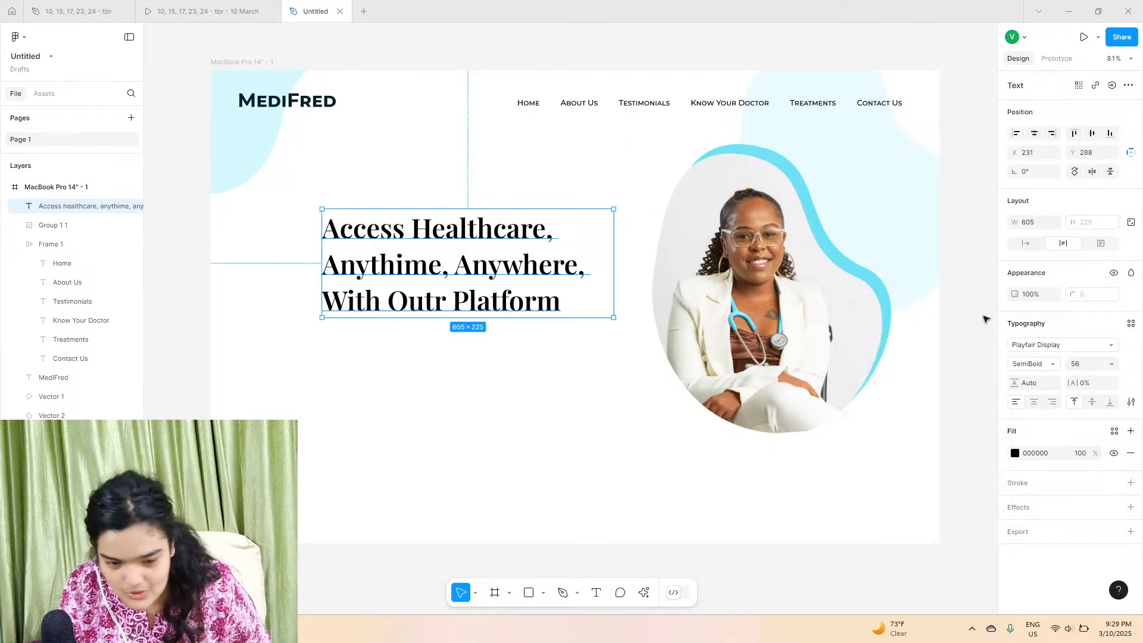
pyautogui.click(982, 316)
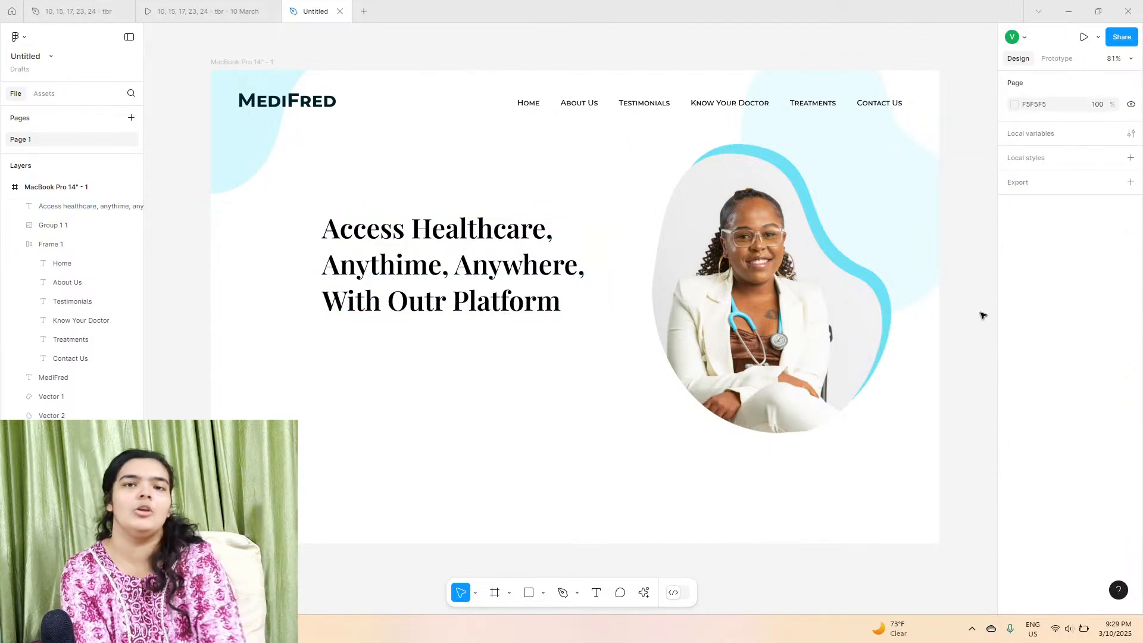
pyautogui.click(250, 7)
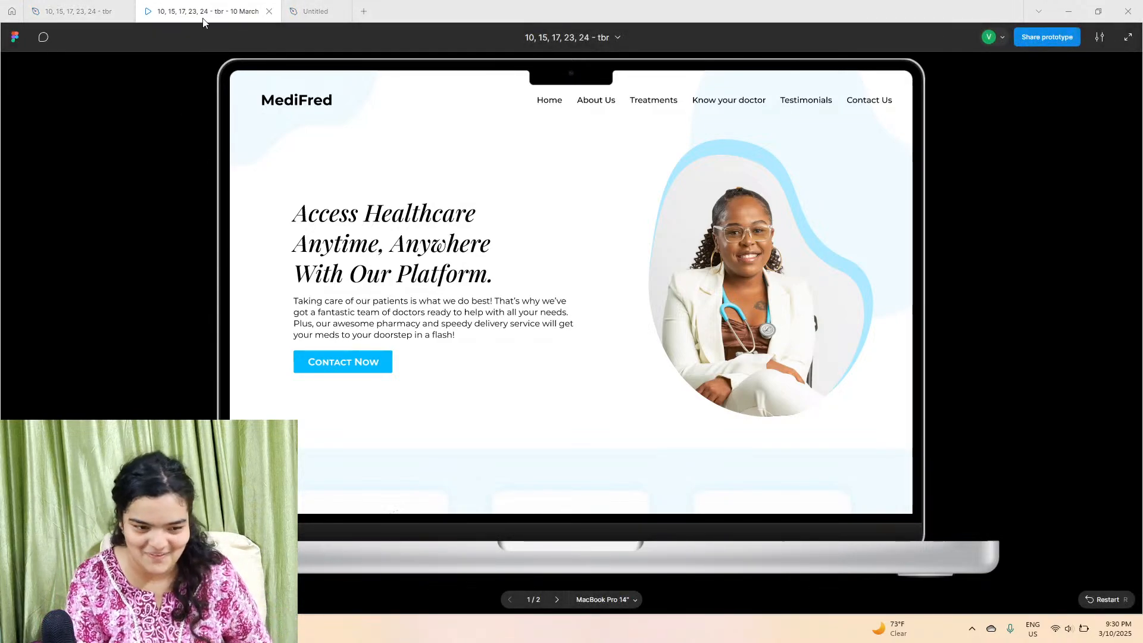
pyautogui.click(86, 4)
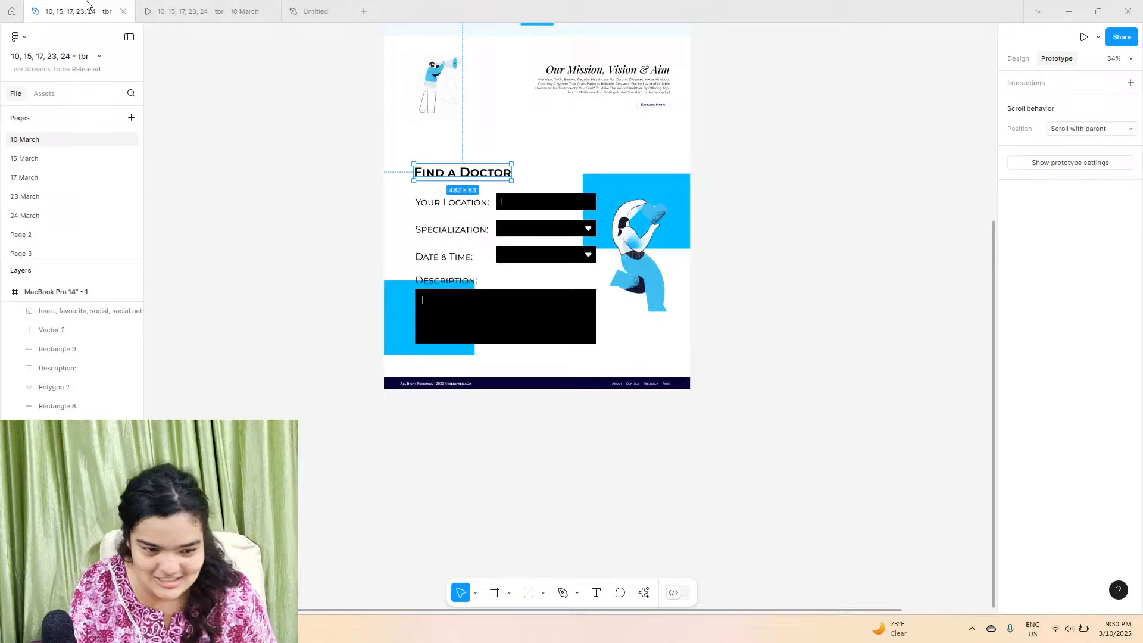
pyautogui.scroll(6, 464, 203)
pyautogui.doubleClick(467, 186)
pyautogui.rightClick(466, 185)
pyautogui.click(473, 197)
pyautogui.click(316, 10)
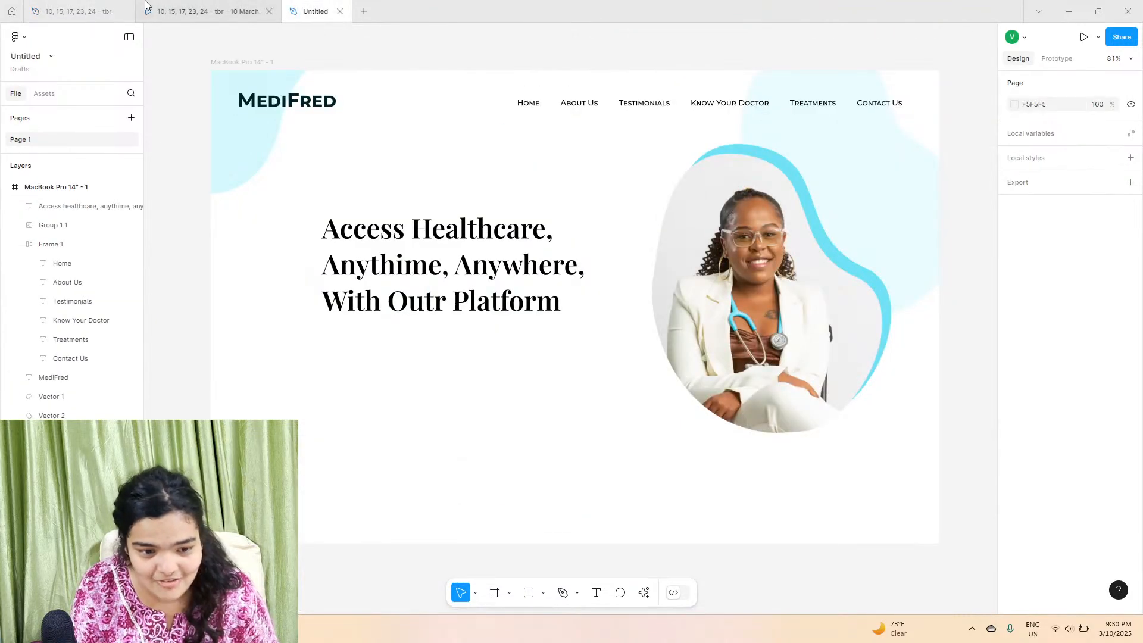
pyautogui.click(144, 6)
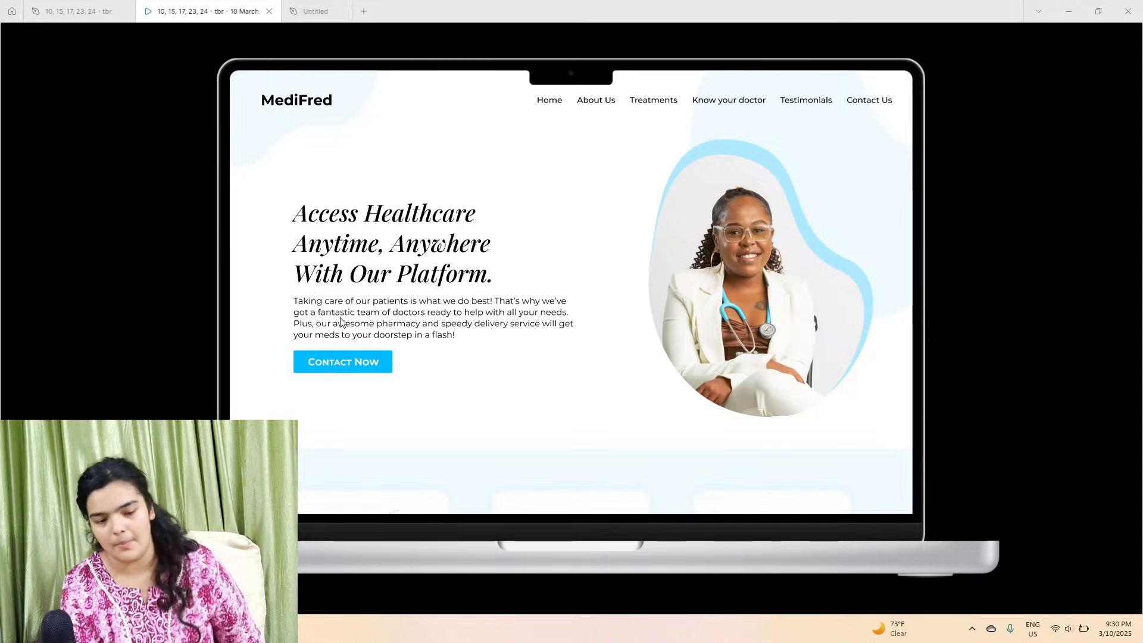
# Step: Paste the copied description paragraph into the frame and move it, then undo both changes
pyautogui.click(304, 12)
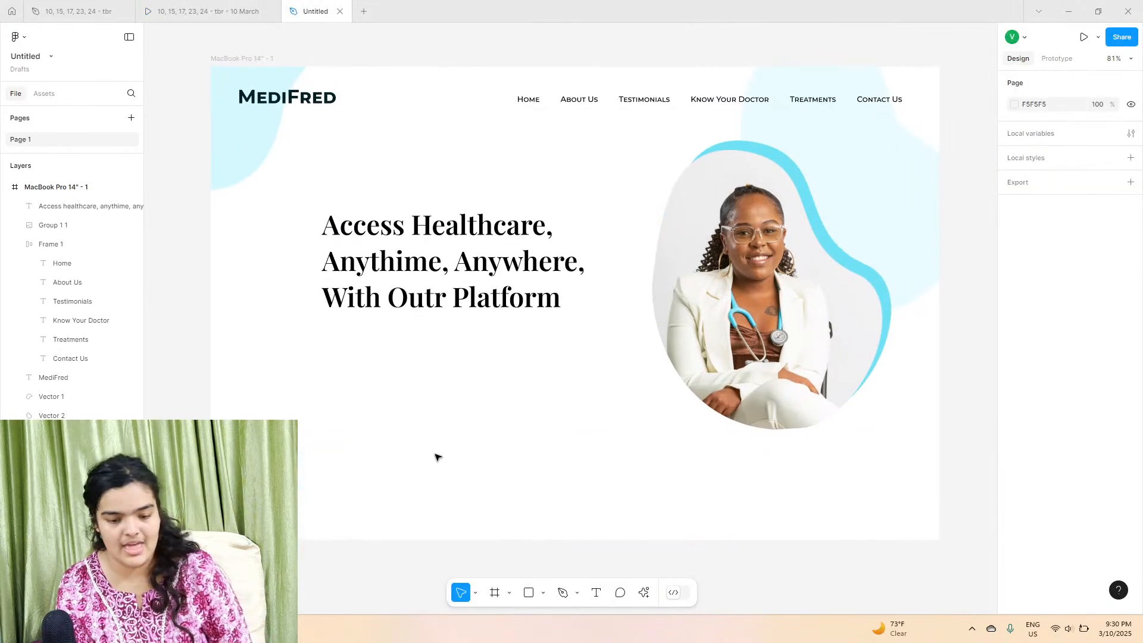
pyautogui.scroll(2, 423, 444)
pyautogui.rightClick(385, 413)
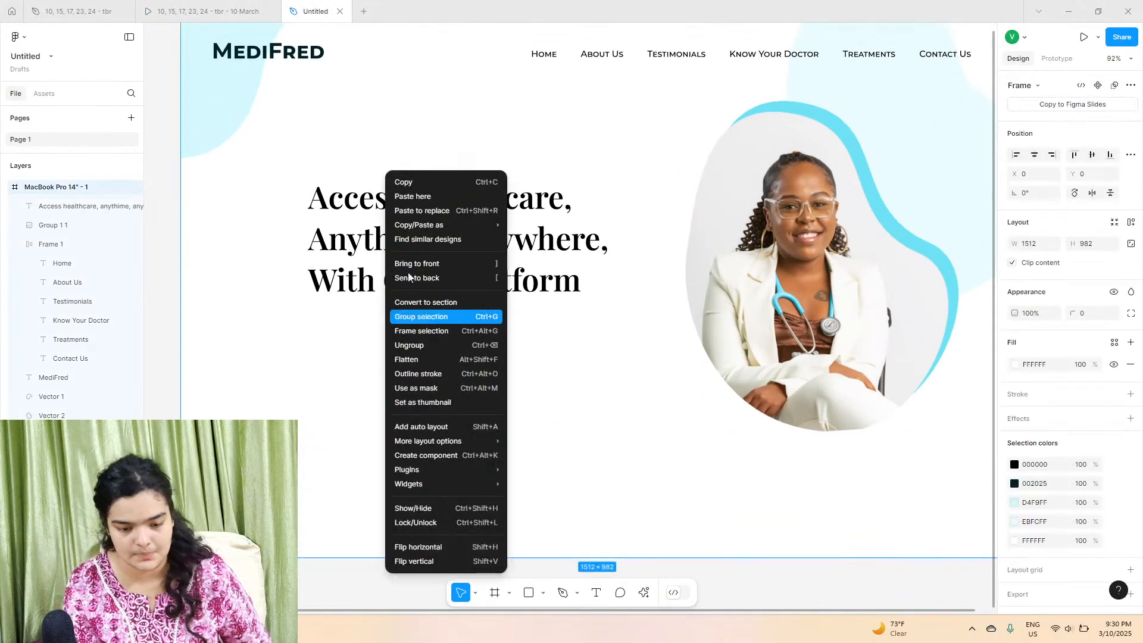
pyautogui.click(412, 197)
pyautogui.moveTo(462, 428); pyautogui.dragTo(427, 372)
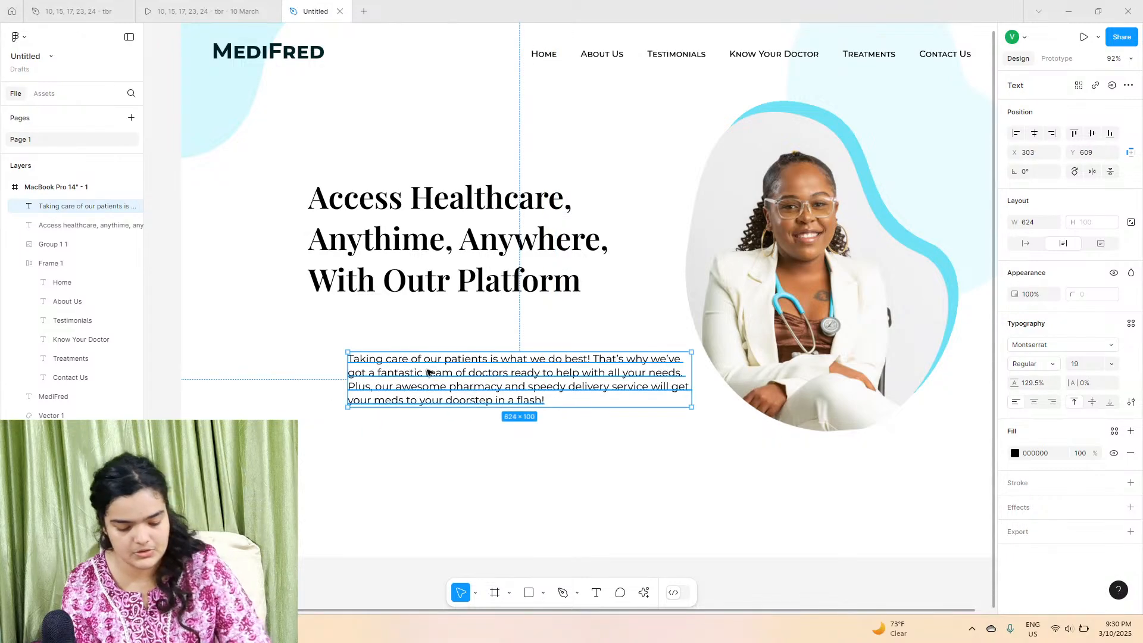
pyautogui.hotkey('ctrl', 'z')
pyautogui.hotkey('ctrl', 'z')
pyautogui.click(600, 592)
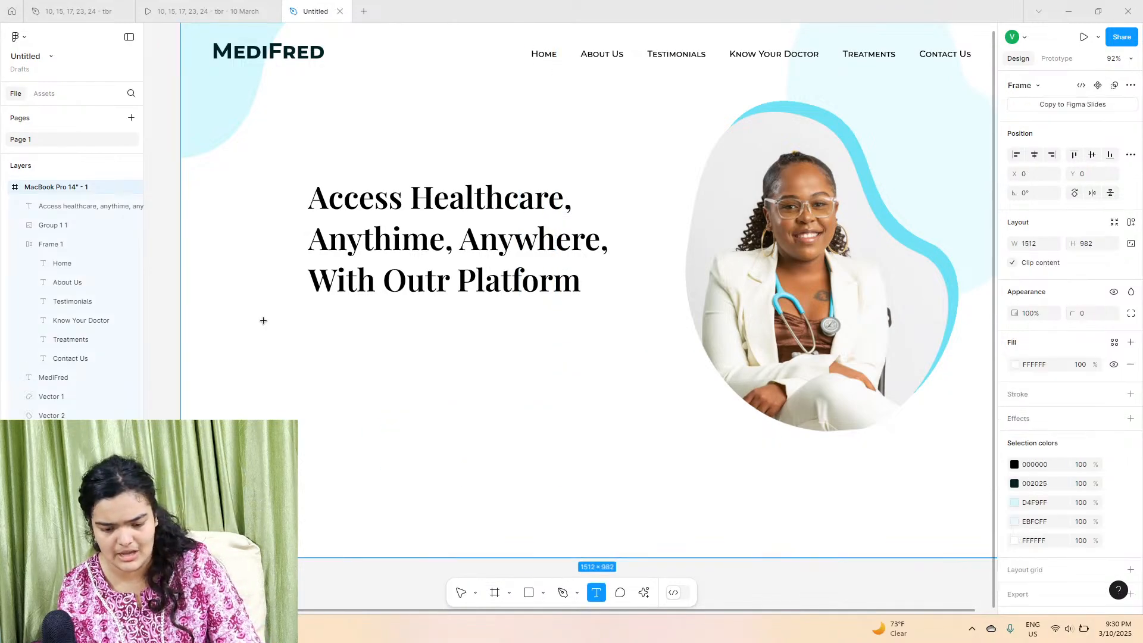
pyautogui.click(263, 321)
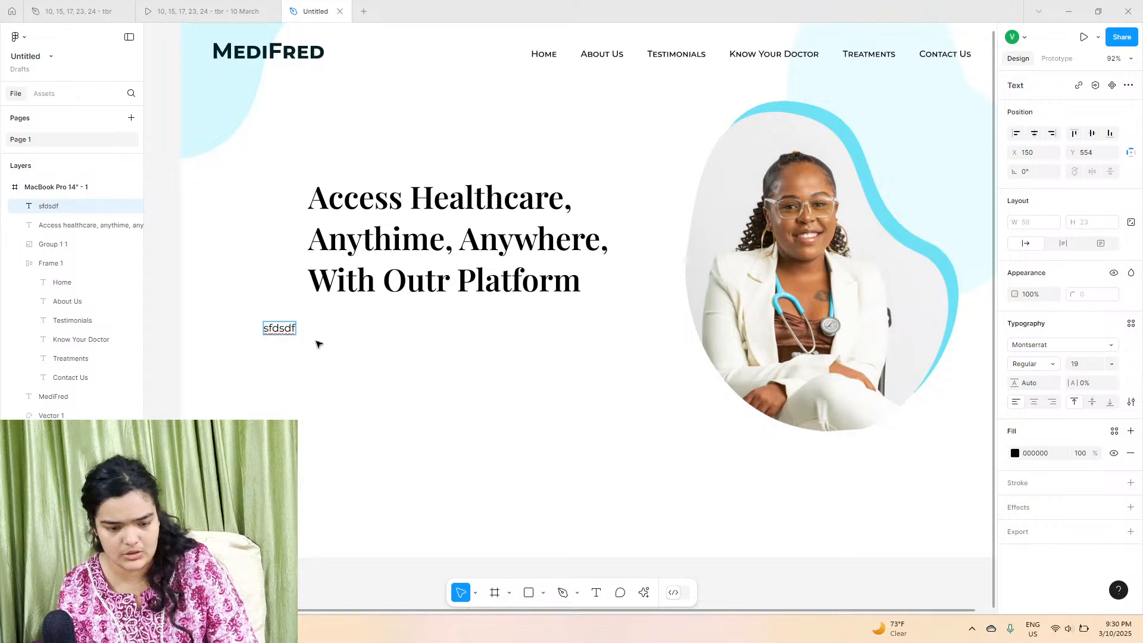
pyautogui.hotkey('ctrl', 'z')
pyautogui.hotkey('ctrl', 'a')
pyautogui.rightClick(316, 343)
pyautogui.click(298, 494)
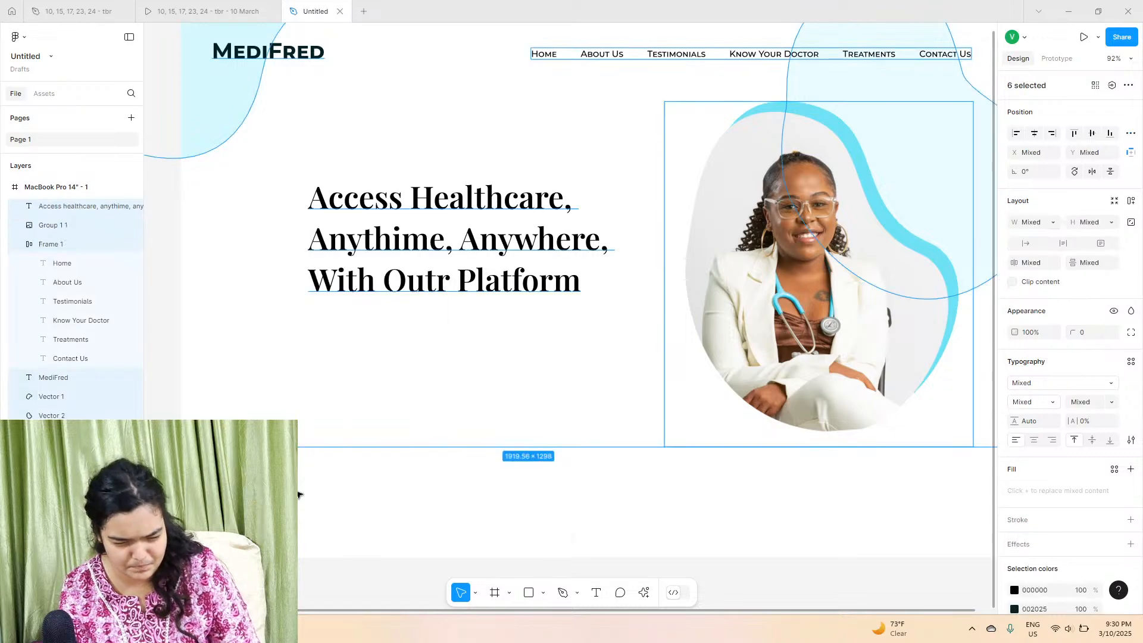
pyautogui.click(298, 494)
# Step: Paste the description paragraph into the frame and place it below the headline at about X 234, Y 557
pyautogui.rightClick(292, 172)
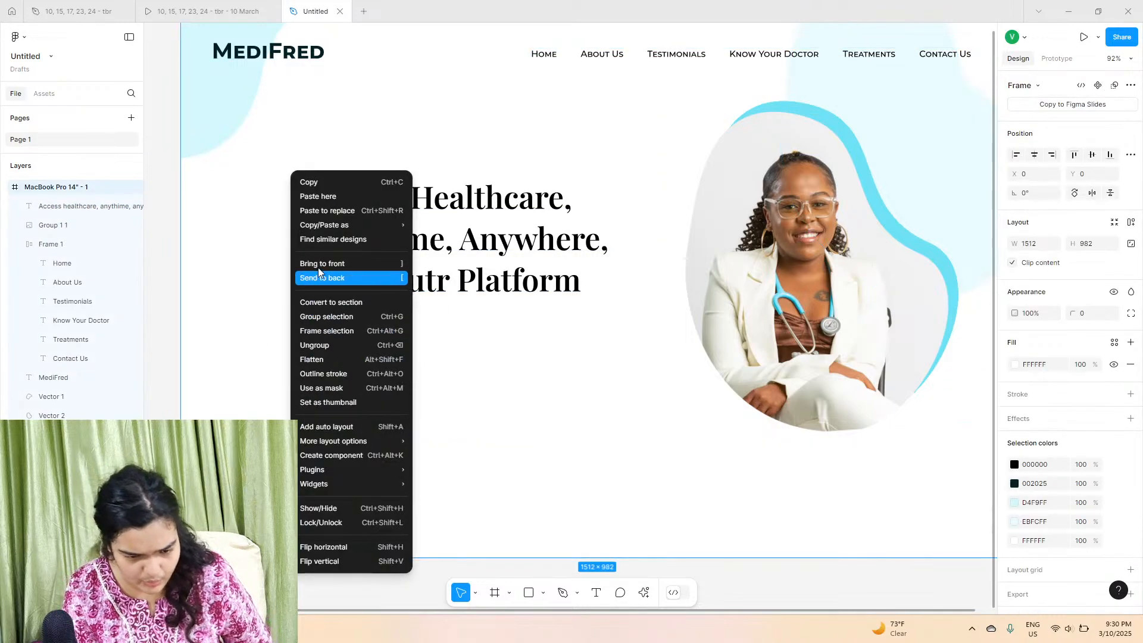
pyautogui.click(334, 198)
pyautogui.moveTo(443, 238); pyautogui.dragTo(416, 358)
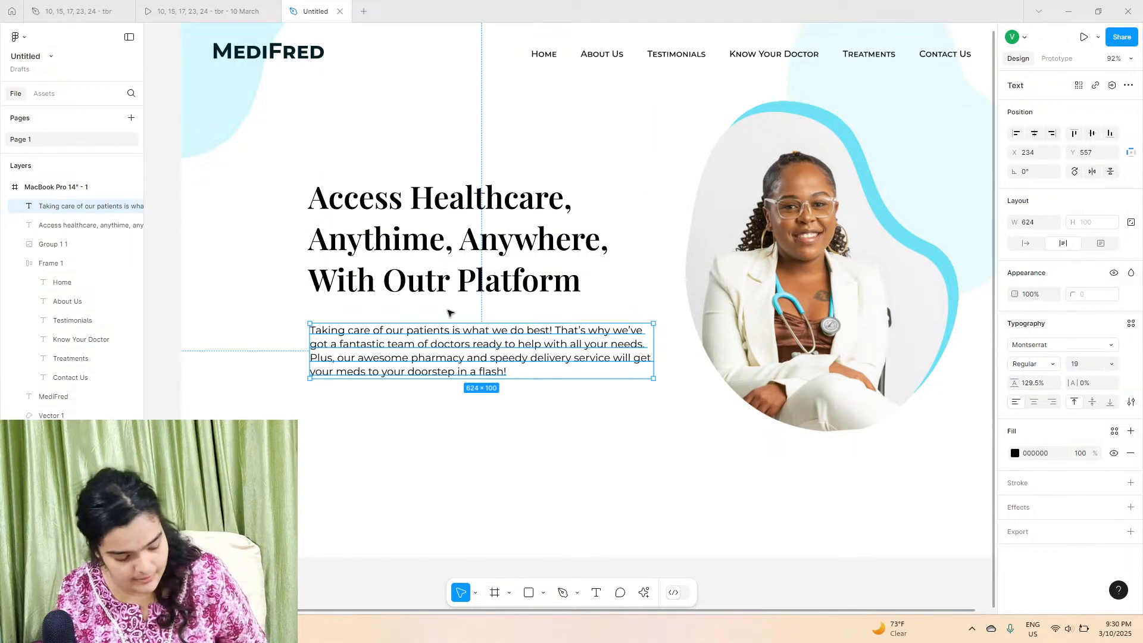
# Step: Set the headline font size to 64 and widen its text box to about 678
pyautogui.scroll(2, 430, 282)
pyautogui.click(430, 283)
pyautogui.click(1087, 364)
pyautogui.click(1111, 364)
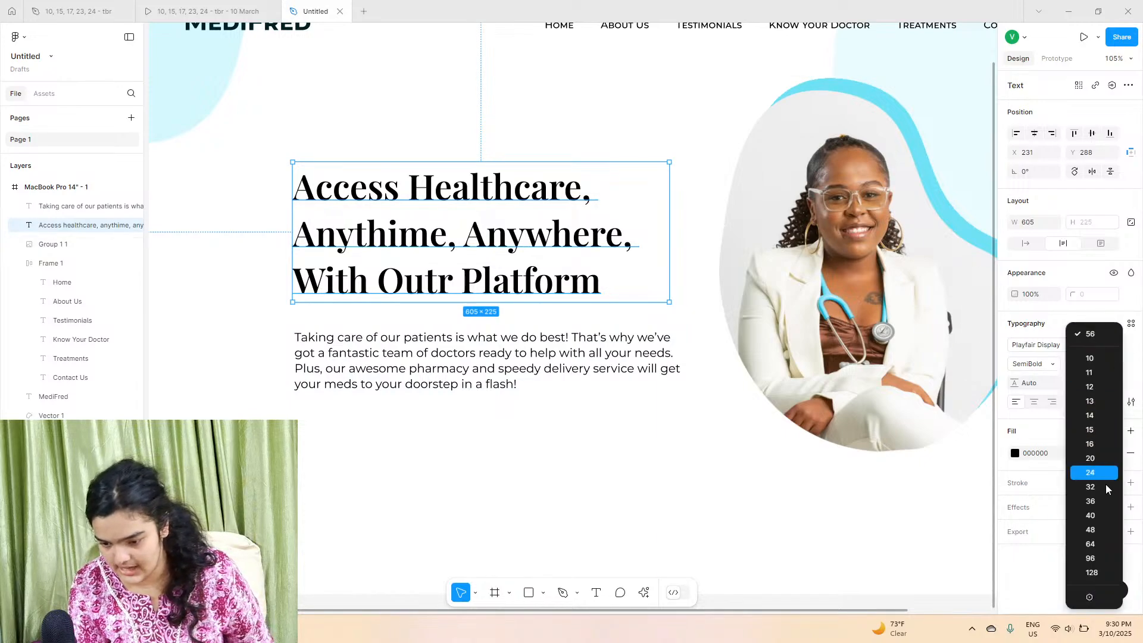
pyautogui.click(1098, 543)
pyautogui.moveTo(656, 237); pyautogui.dragTo(672, 196)
# Step: Correct "Outr" to "Our" in the headline's last line
pyautogui.moveTo(427, 272); pyautogui.dragTo(453, 307)
pyautogui.doubleClick(448, 294)
pyautogui.click(446, 290)
pyautogui.press('BackSpace')
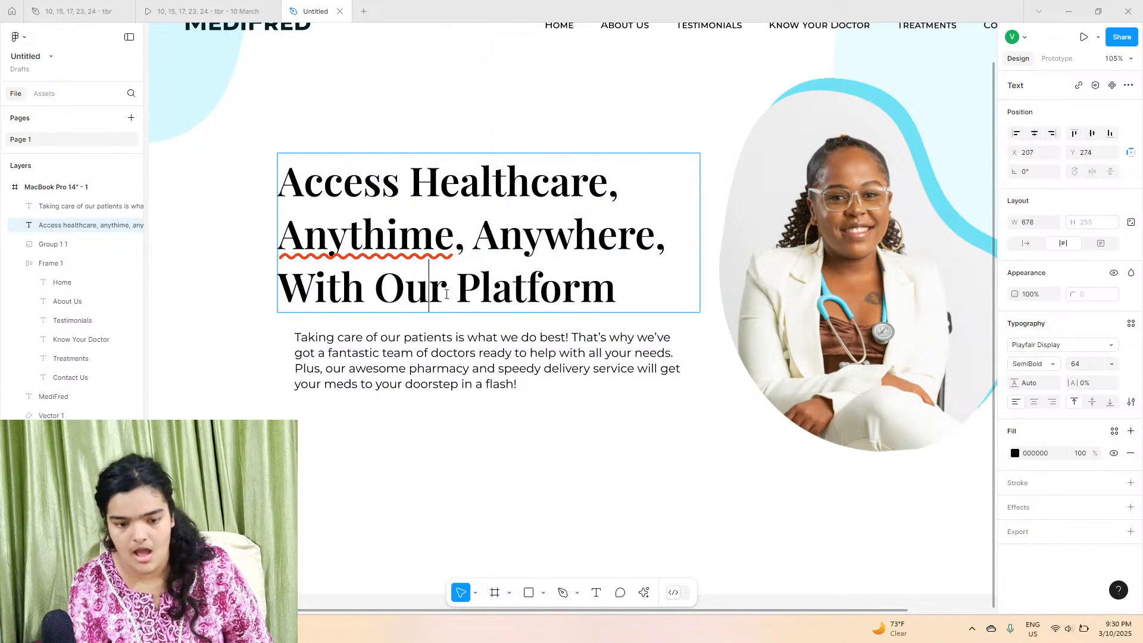
# Step: Align the paragraph's left edge with the headline and narrow the paragraph's width
pyautogui.click(378, 371)
pyautogui.moveTo(379, 372); pyautogui.dragTo(363, 365)
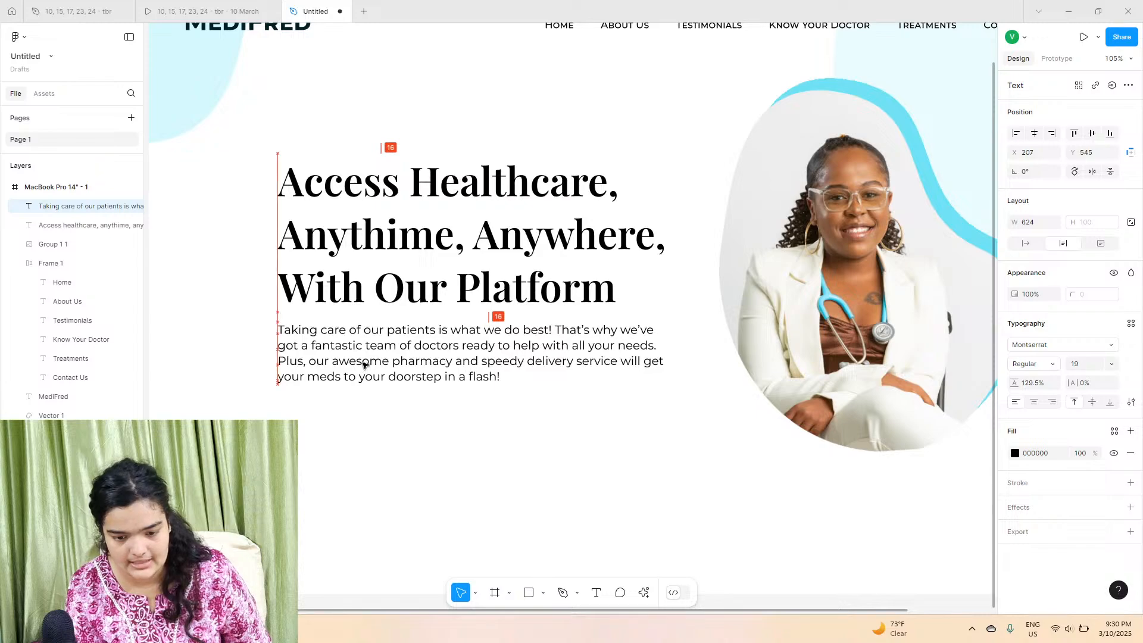
pyautogui.moveTo(665, 355)
pyautogui.mouseDown()
pyautogui.moveTo(637, 352)
pyautogui.moveTo(647, 349)
pyautogui.mouseUp()
pyautogui.click(640, 437)
# Step: Select the headline and paragraph together and move them to about X 187
pyautogui.moveTo(214, 230); pyautogui.dragTo(321, 396)
pyautogui.moveTo(413, 366)
pyautogui.mouseDown()
pyautogui.moveTo(373, 370)
pyautogui.moveTo(396, 373)
pyautogui.mouseUp()
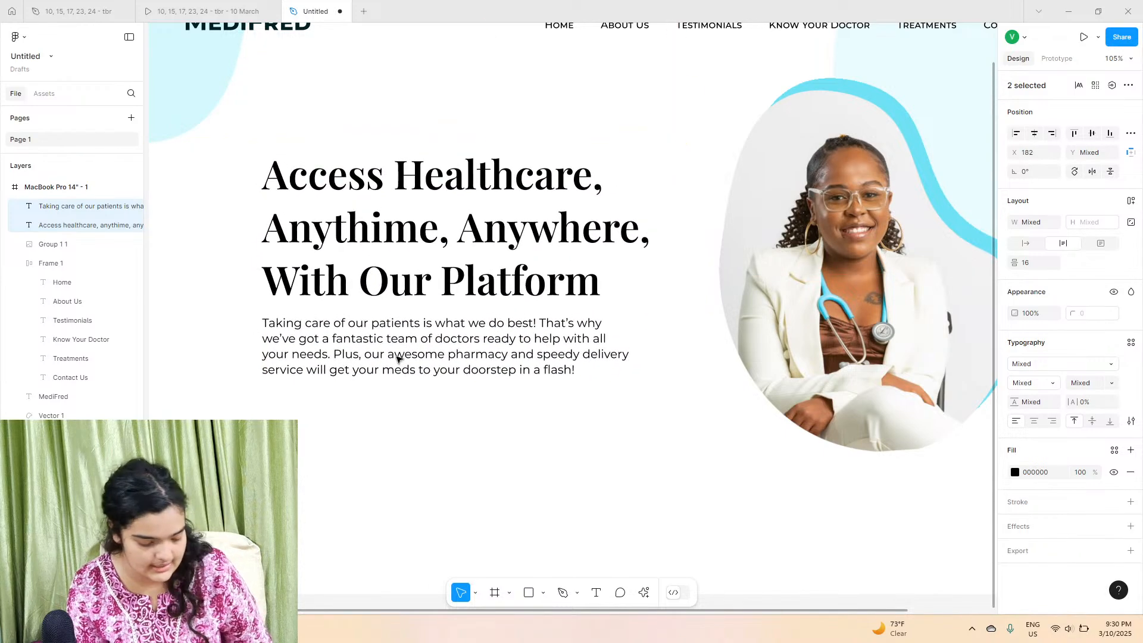
pyautogui.click(370, 545)
pyautogui.rightClick(370, 546)
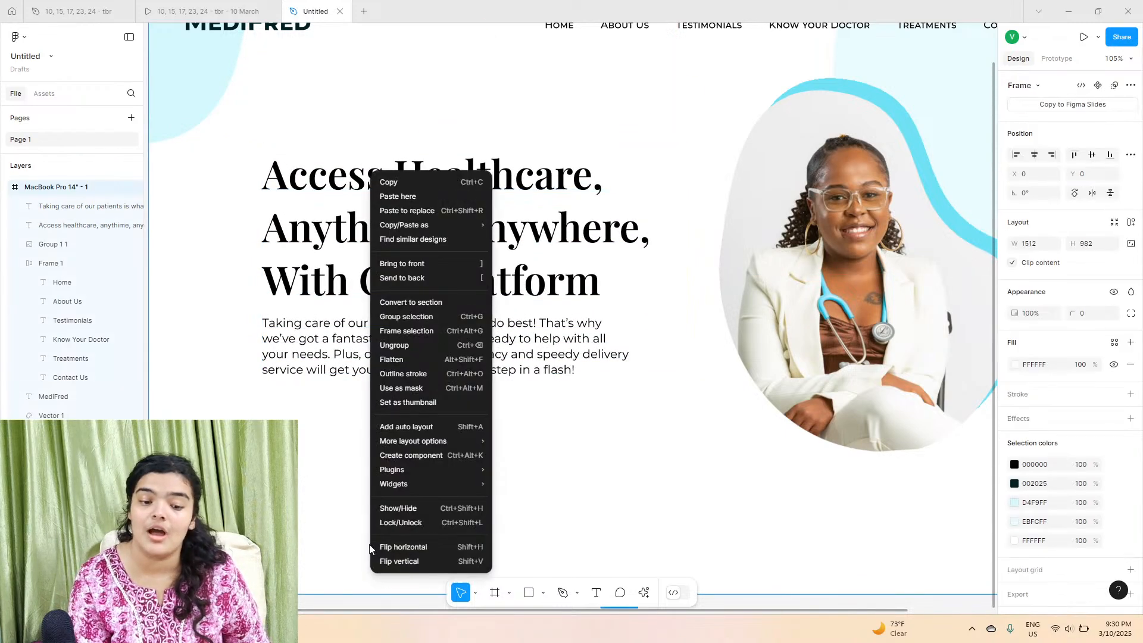
pyautogui.click(297, 430)
pyautogui.moveTo(233, 203)
pyautogui.mouseDown()
pyautogui.moveTo(322, 320)
pyautogui.moveTo(269, 199)
pyautogui.moveTo(244, 215)
pyautogui.mouseUp()
pyautogui.click(208, 230)
pyautogui.moveTo(243, 270); pyautogui.dragTo(394, 342)
# Step: Correct "Anythime" to "Anytime" in the headline
pyautogui.doubleClick(389, 289)
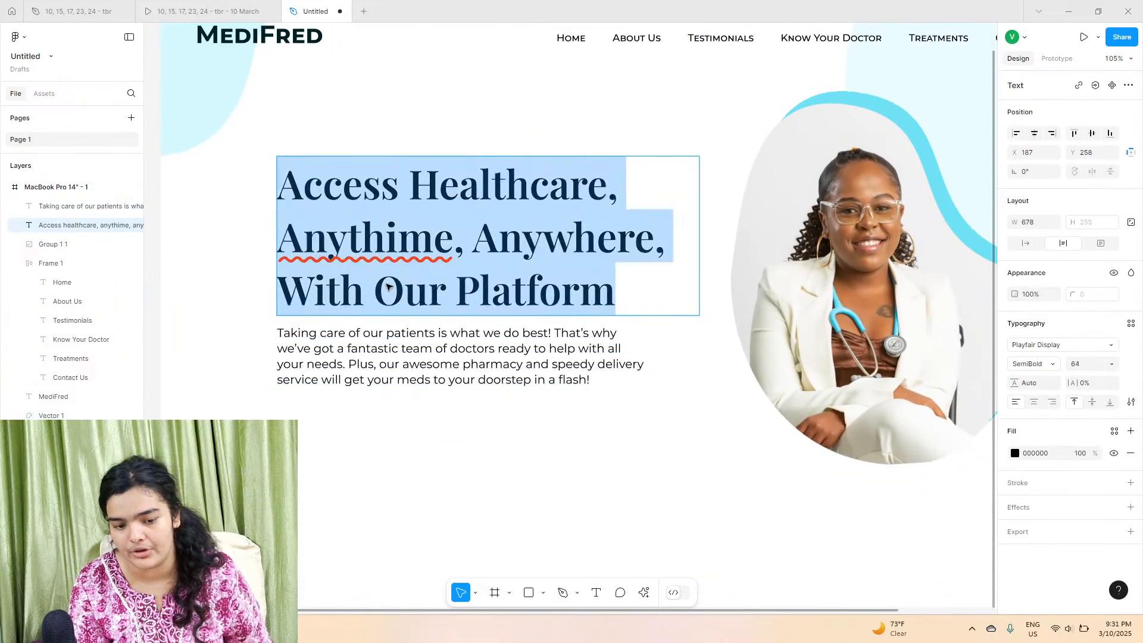
pyautogui.click(476, 257)
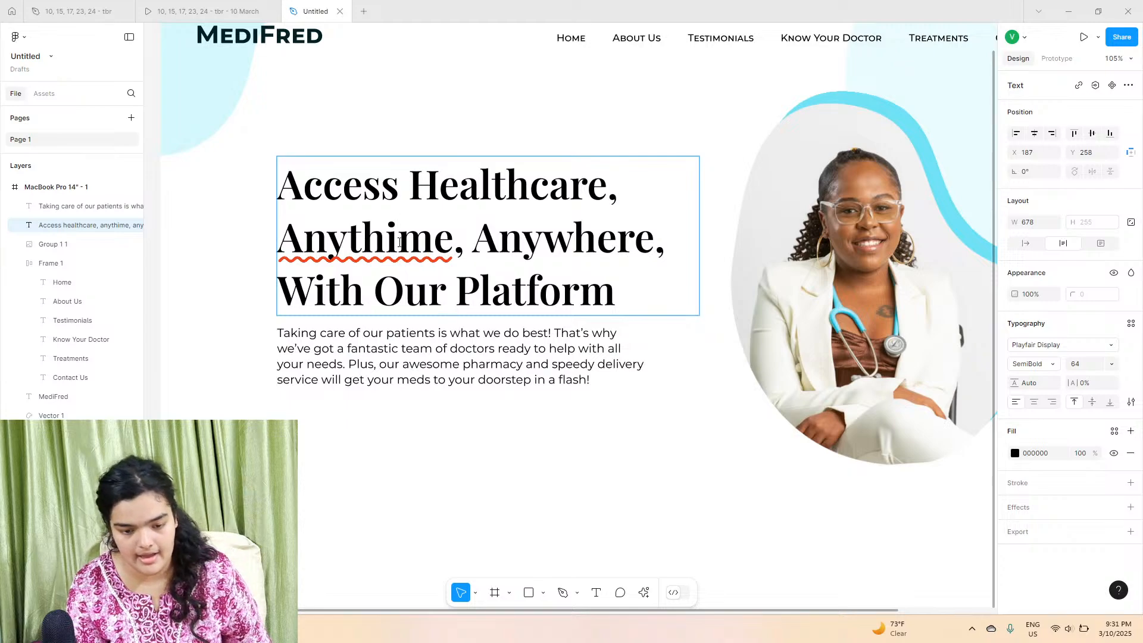
pyautogui.press('BackSpace')
# Step: Style the word "Platform" in the headline with fill 00BCDD and Bold Italic weight
pyautogui.doubleClick(536, 290)
pyautogui.doubleClick(543, 238)
pyautogui.doubleClick(508, 186)
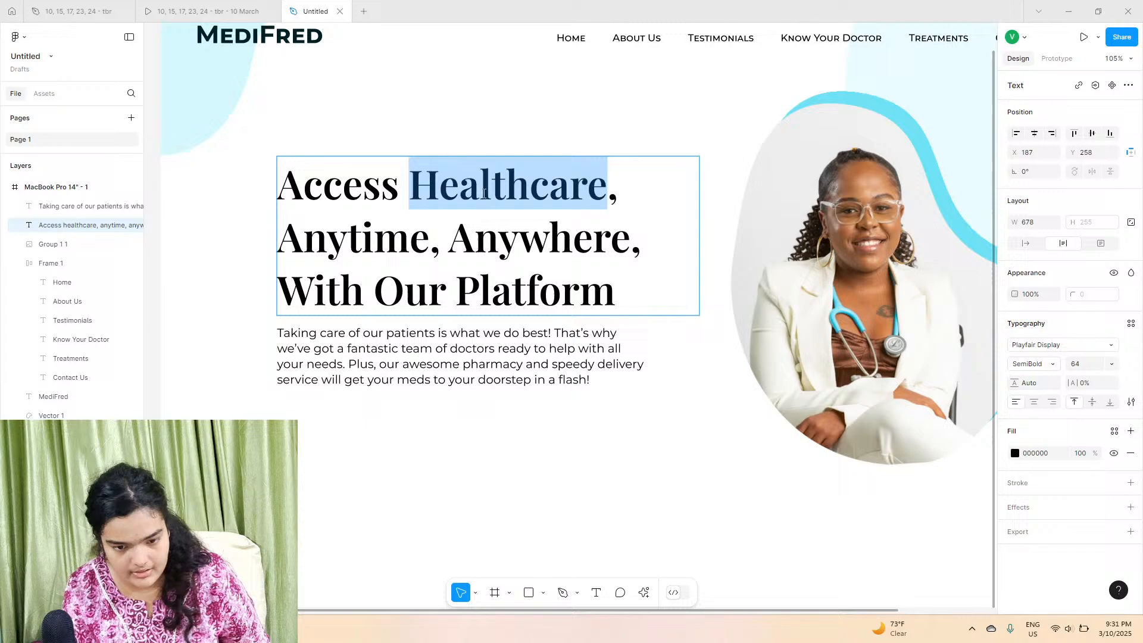
pyautogui.doubleClick(491, 317)
pyautogui.click(1014, 453)
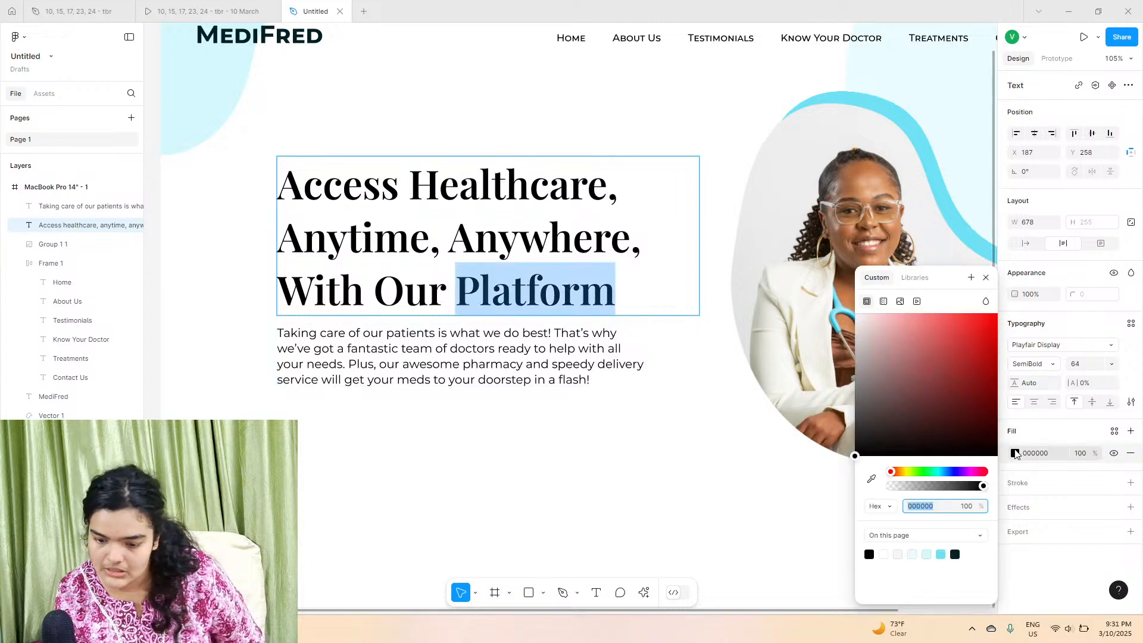
pyautogui.click(941, 554)
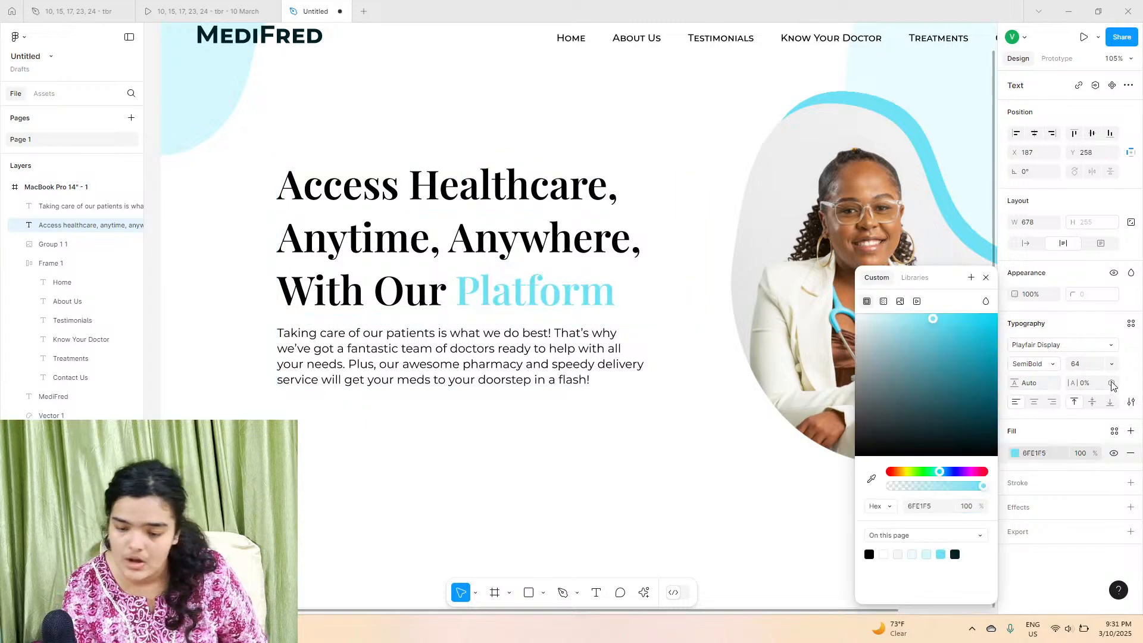
pyautogui.moveTo(940, 324); pyautogui.dragTo(1011, 338)
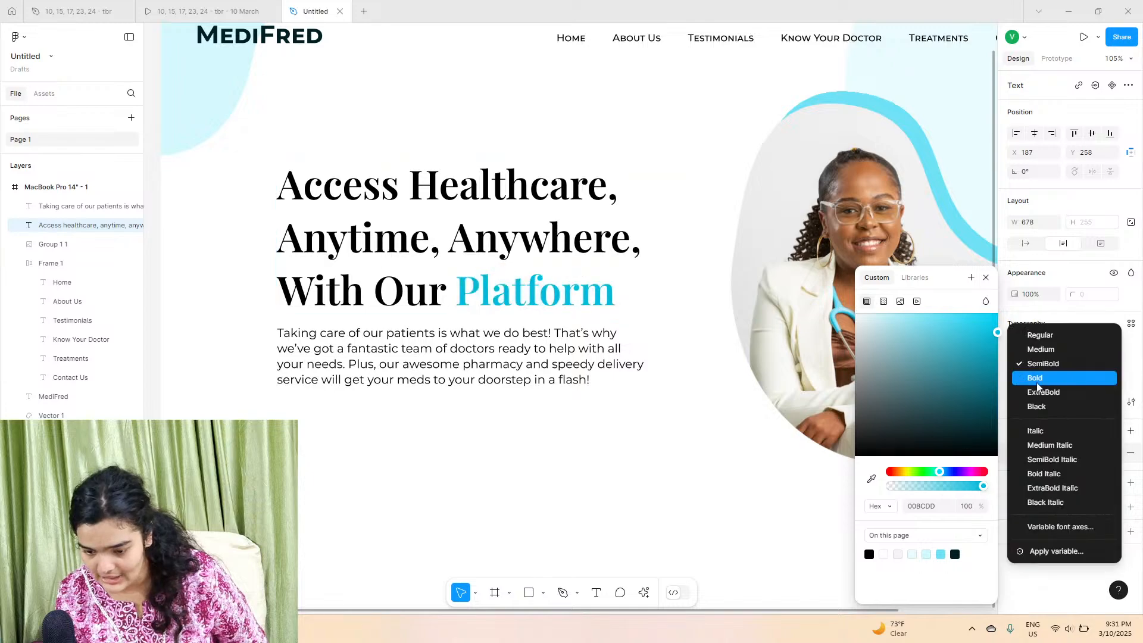
pyautogui.click(1048, 480)
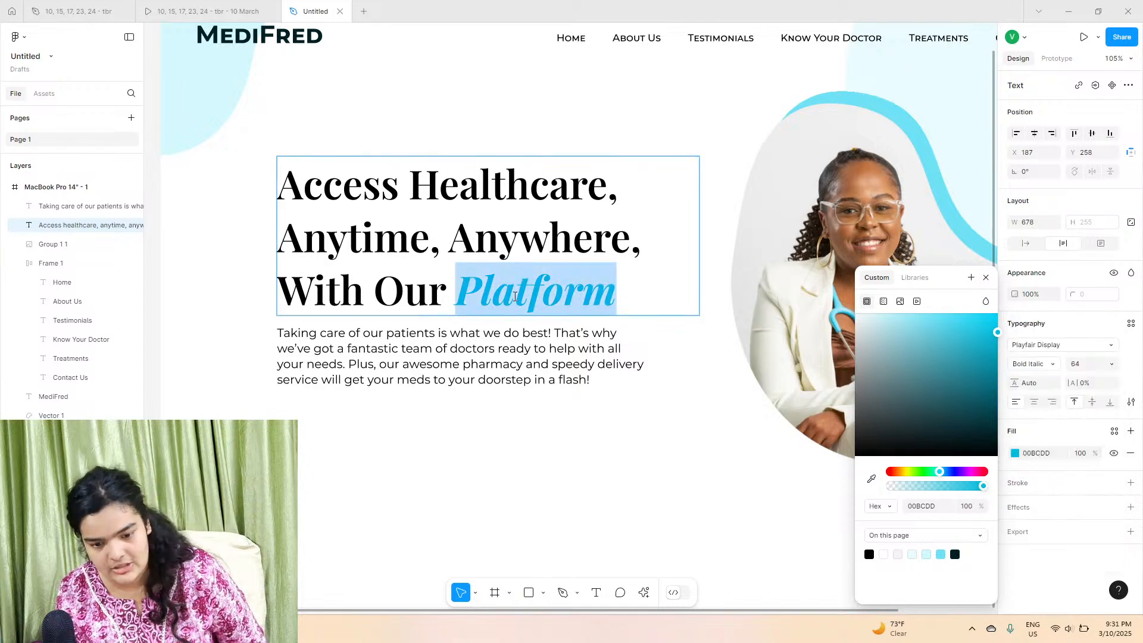
pyautogui.click(513, 444)
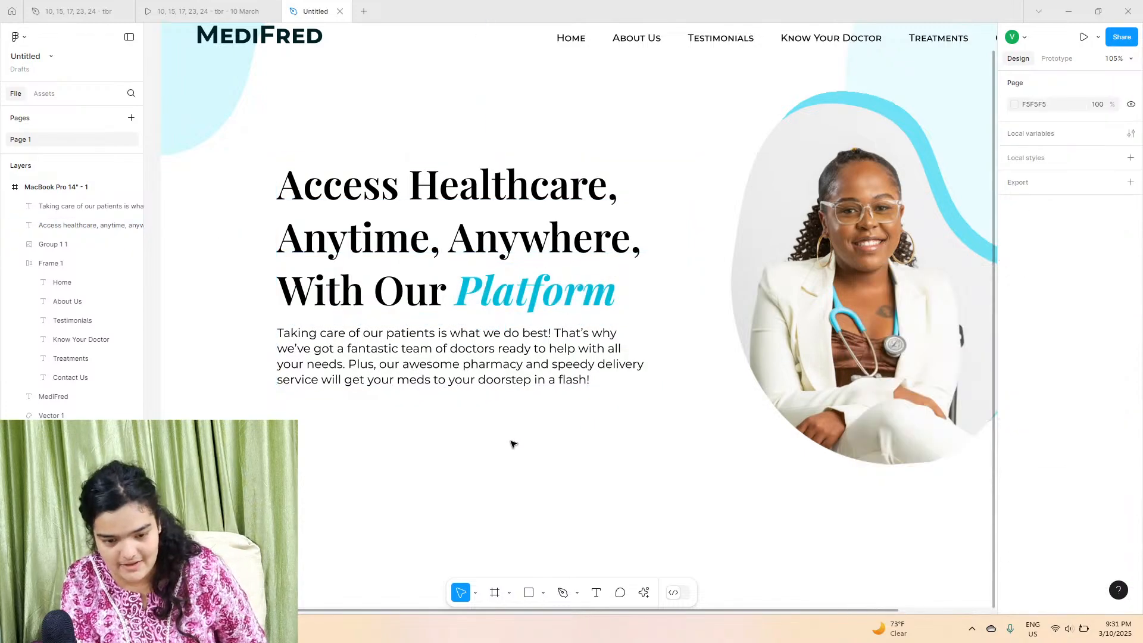
# Step: Compare the hero section with the reference prototype
pyautogui.hotkey('shift', '1')
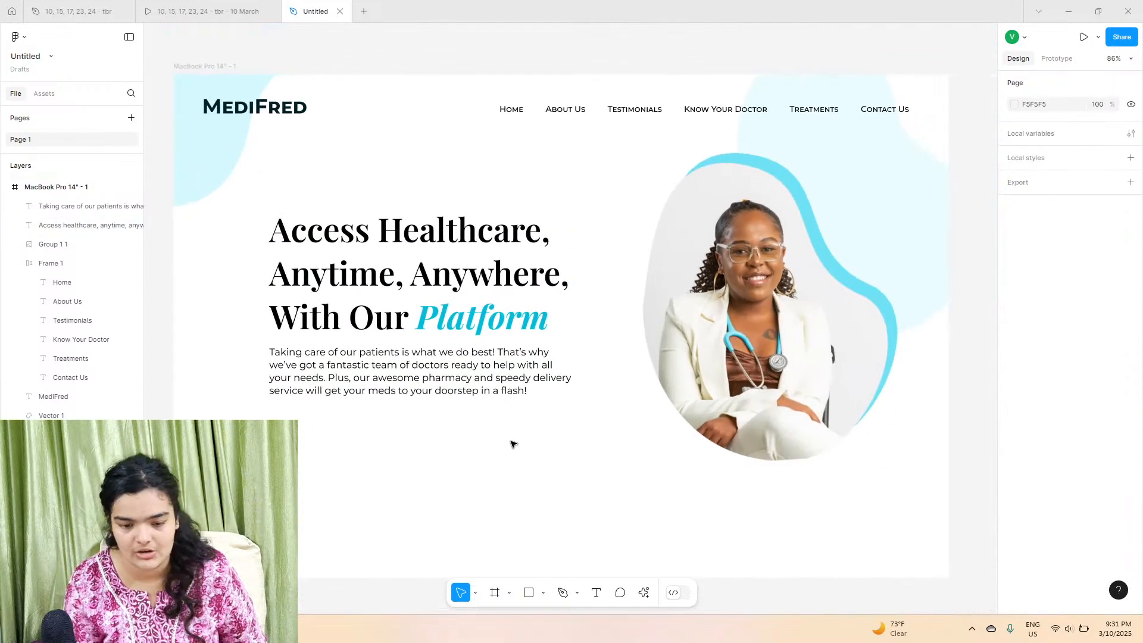
pyautogui.hscroll(-2, 513, 444)
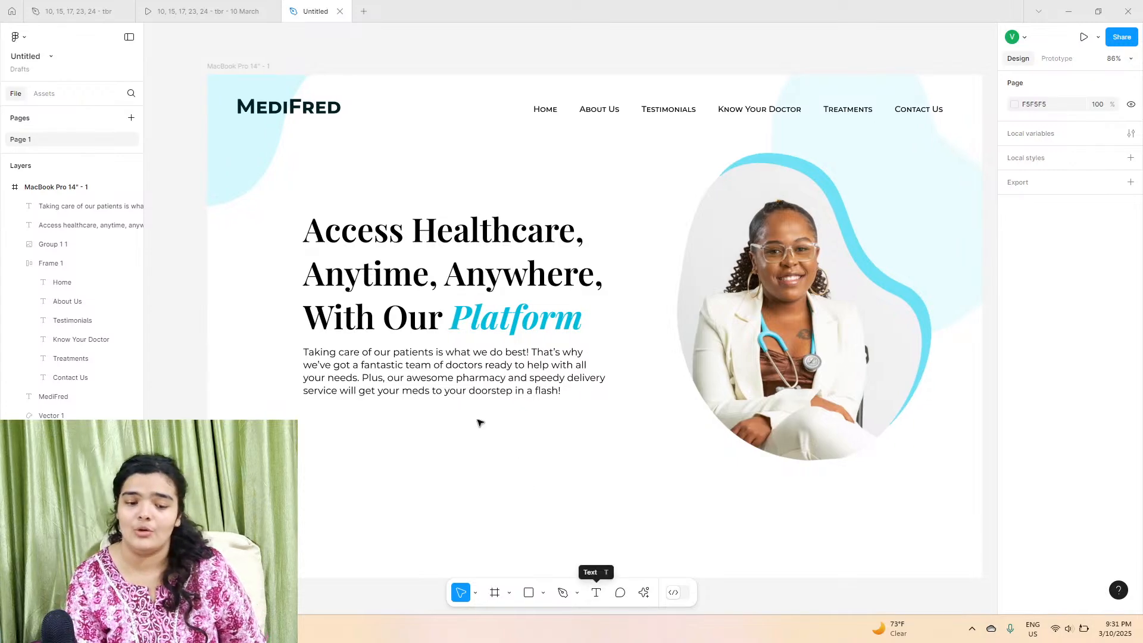
pyautogui.click(253, 9)
pyautogui.click(307, 11)
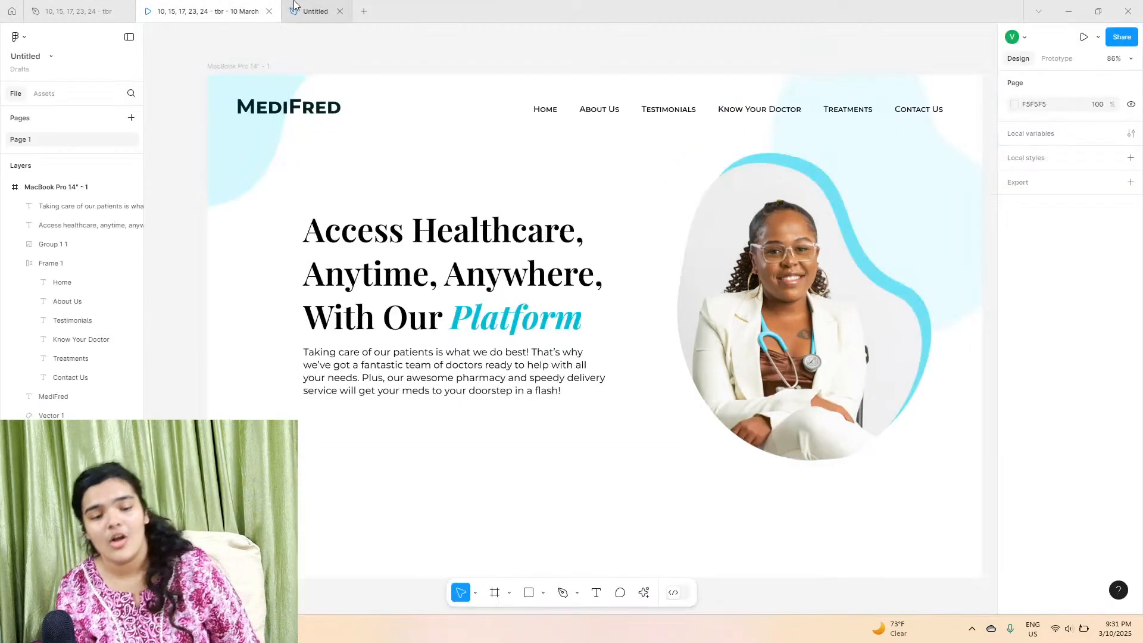
# Step: Add a "Contact Now" text below the paragraph at about X 187, Y 657
pyautogui.click(597, 591)
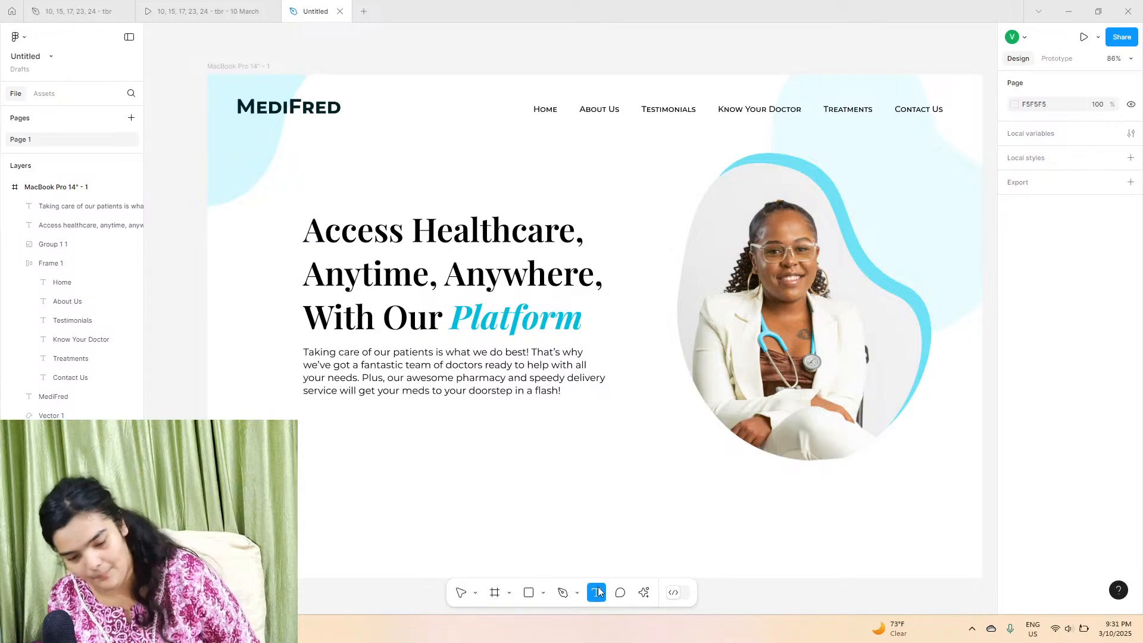
pyautogui.click(323, 423)
pyautogui.write('con')
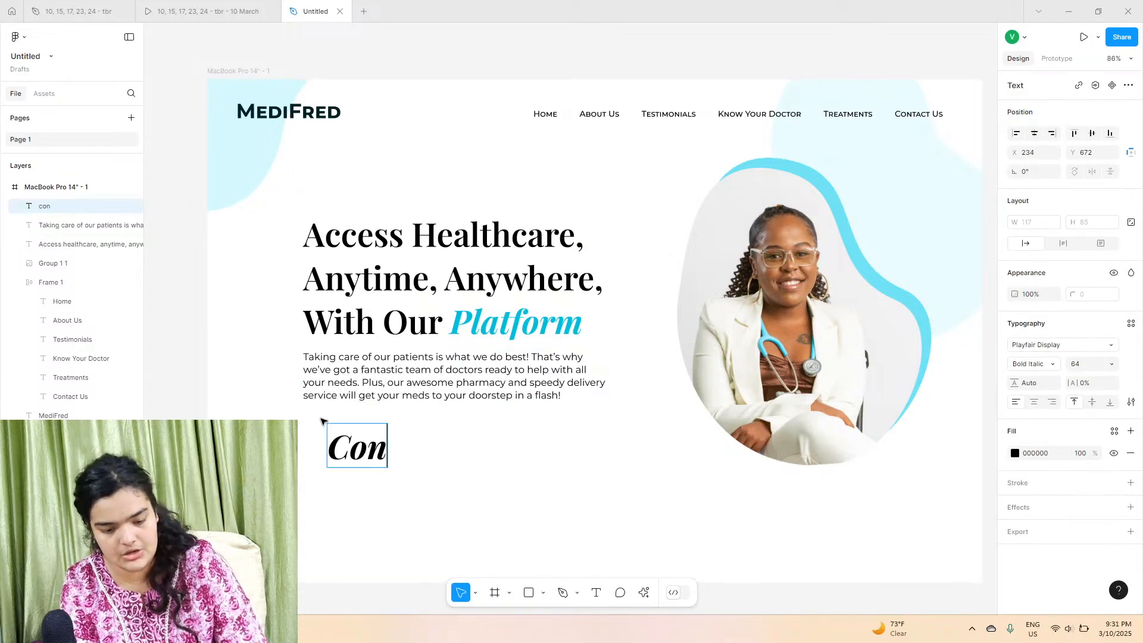
pyautogui.write('tact Now')
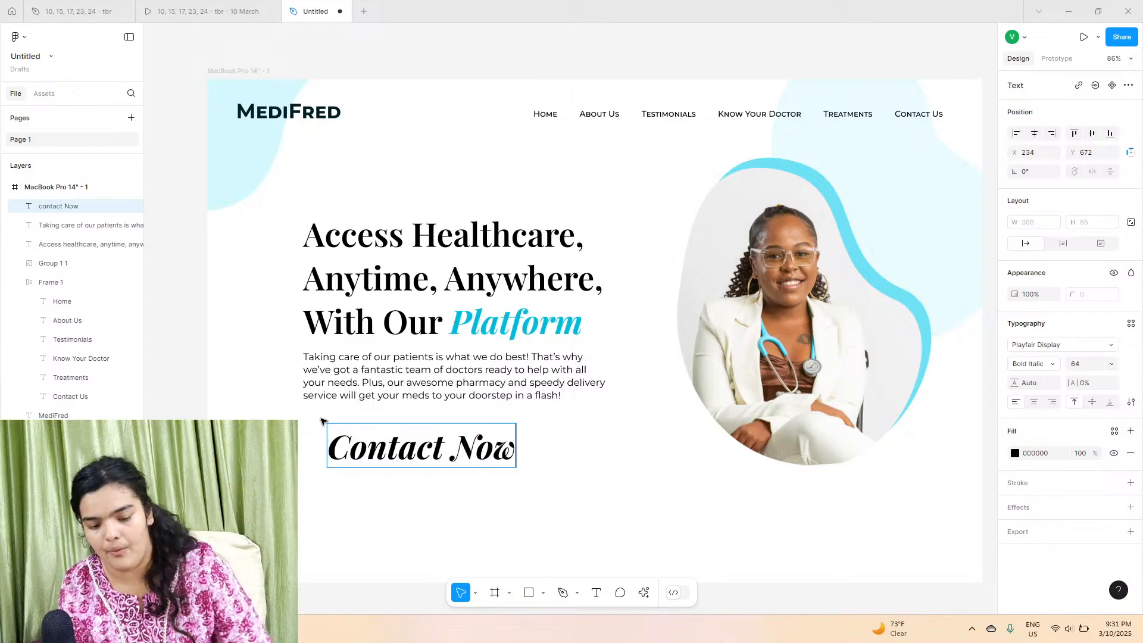
pyautogui.press('Escape')
pyautogui.moveTo(374, 459); pyautogui.dragTo(350, 451)
# Step: Set the Contact Now text to Montserrat, SemiBold, size 24
pyautogui.click(1069, 351)
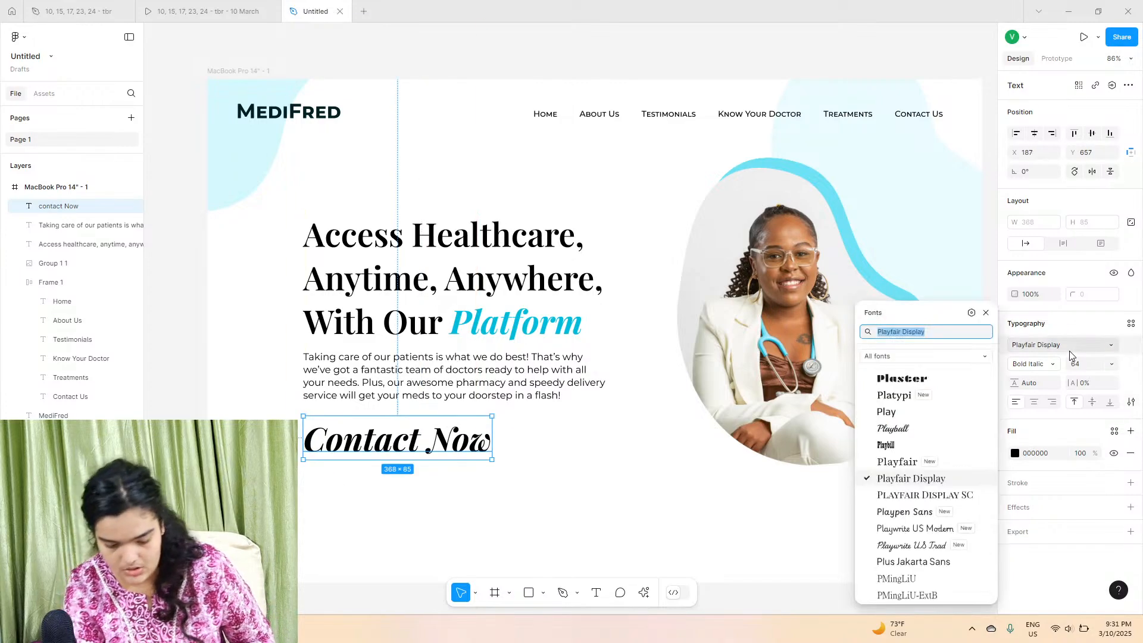
pyautogui.write('mon')
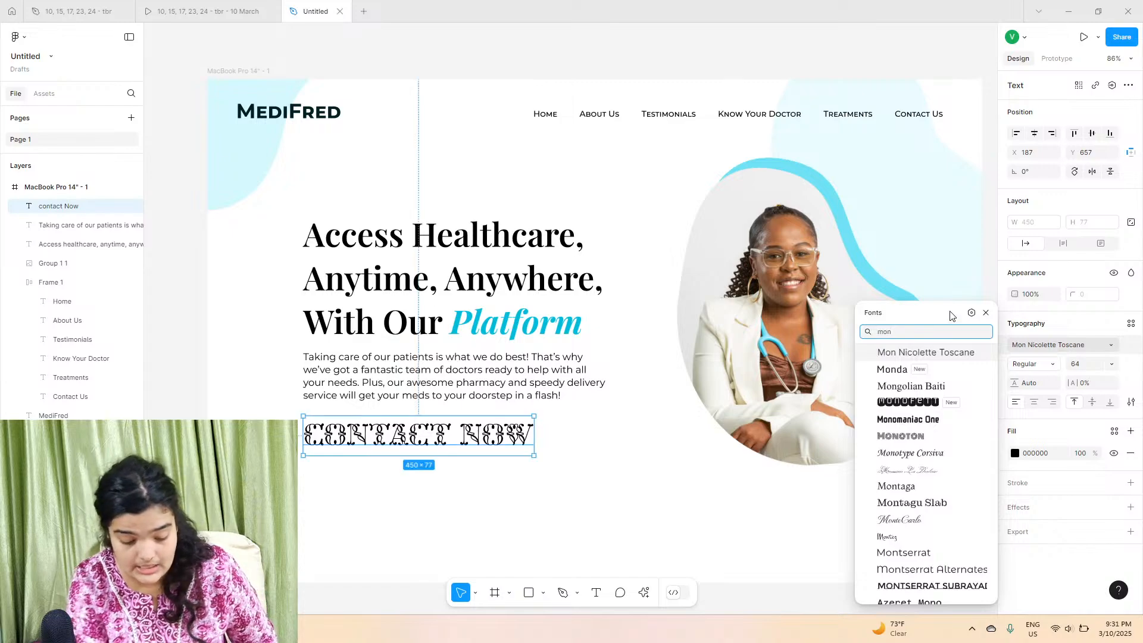
pyautogui.write('tser')
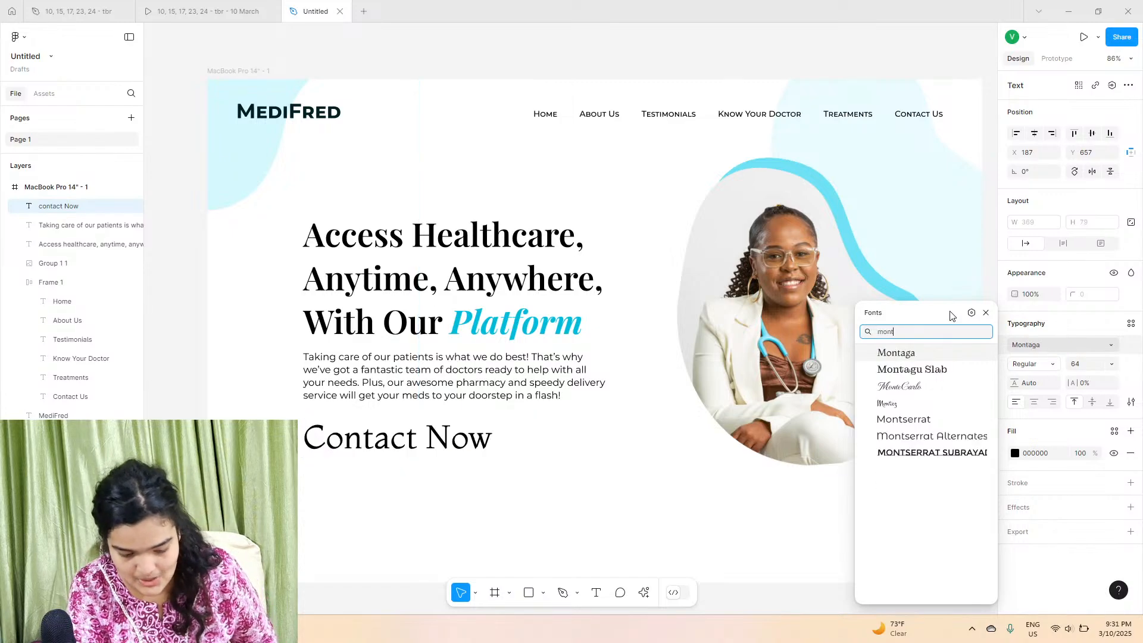
pyautogui.press('Escape')
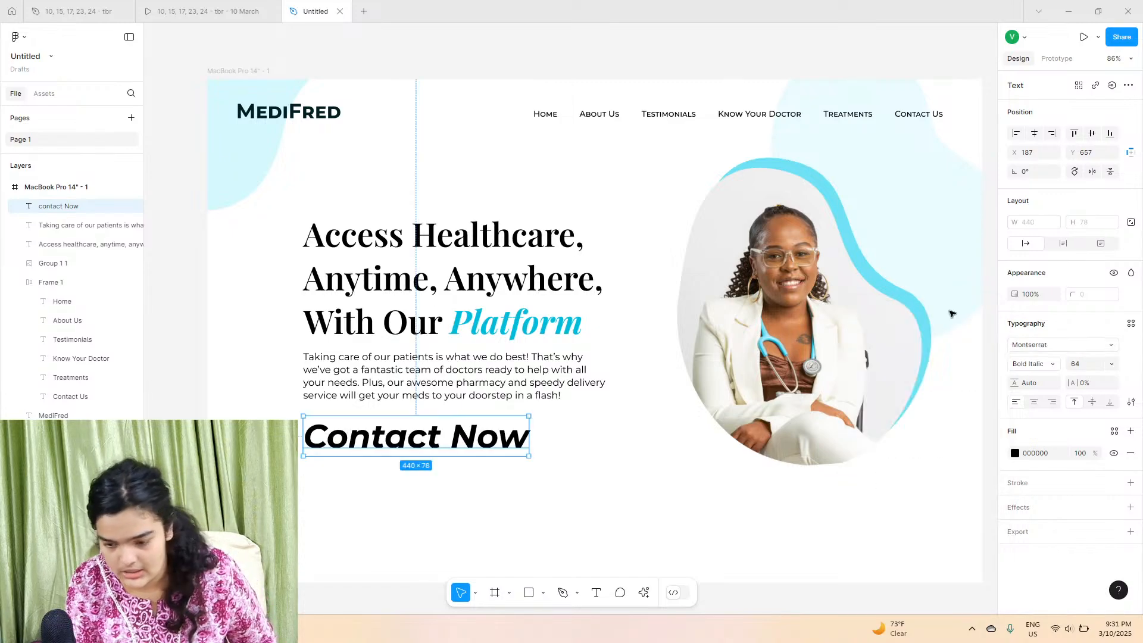
pyautogui.click(1018, 360)
pyautogui.click(1045, 212)
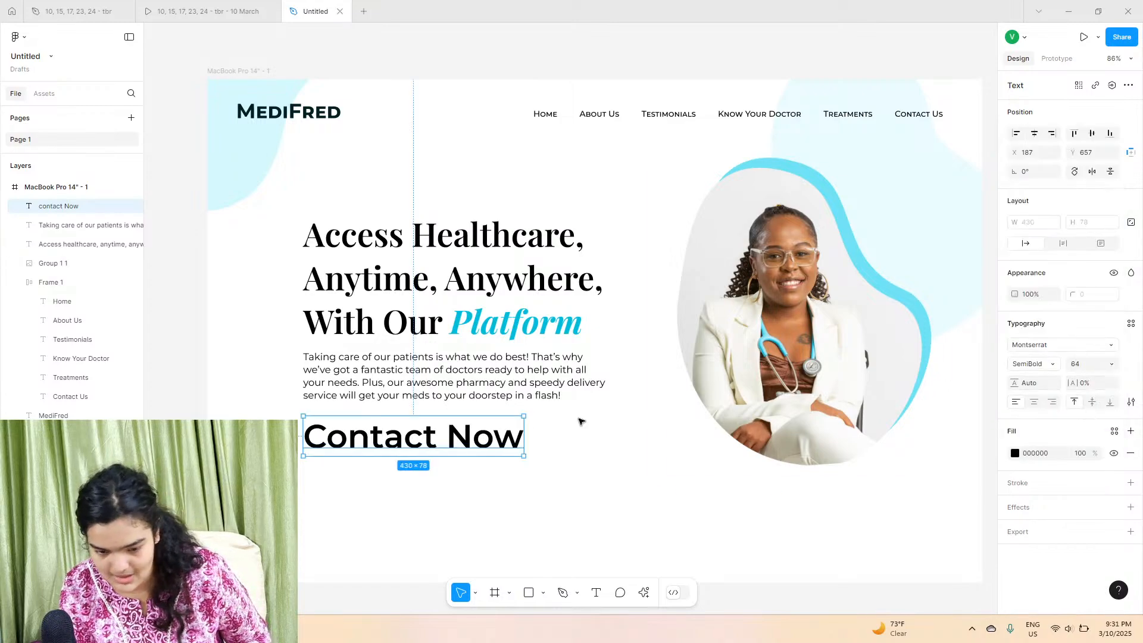
pyautogui.click(1113, 363)
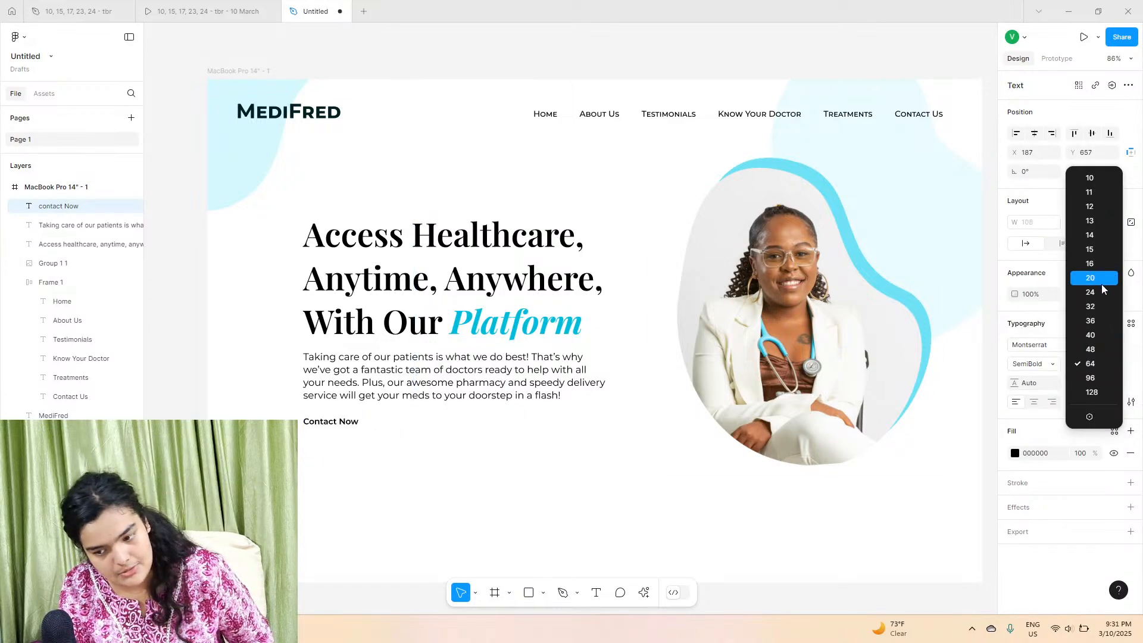
pyautogui.click(1090, 292)
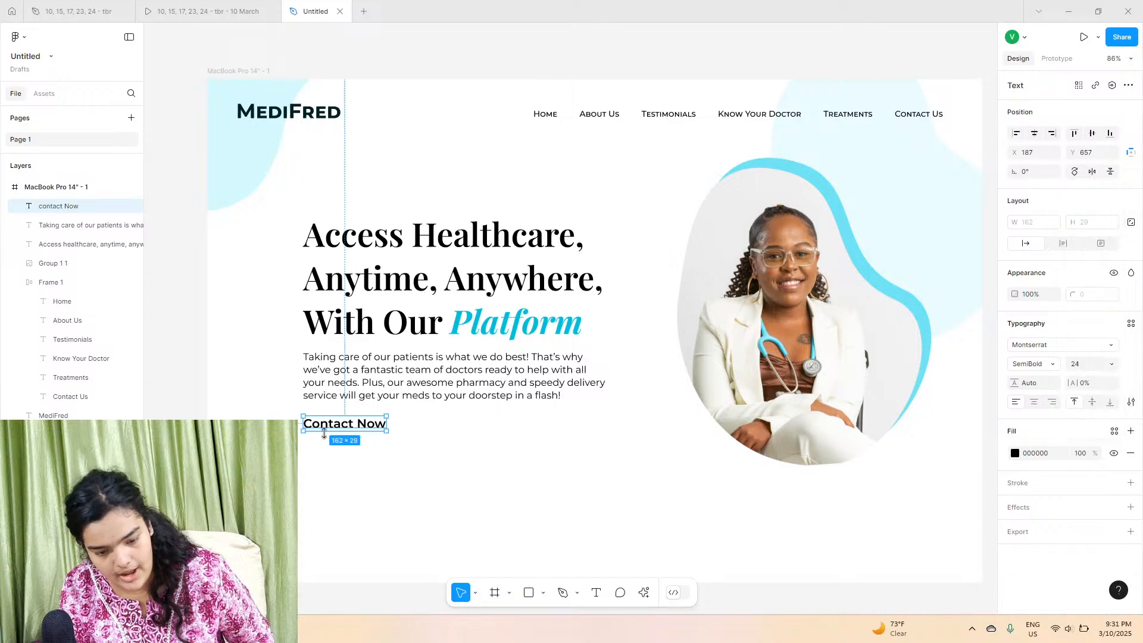
# Step: Wrap the Contact Now text in a frame
pyautogui.rightClick(326, 430)
pyautogui.click(337, 375)
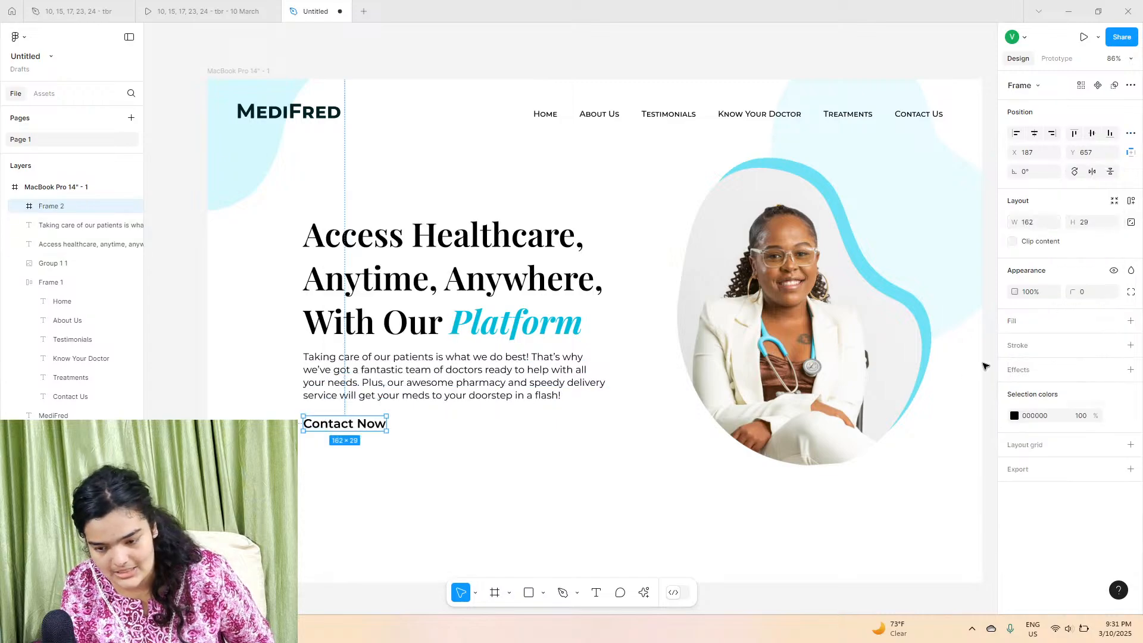
# Step: Add auto layout to the Contact Now frame with 35 horizontal and 19 vertical padding, and fill it with #6FE1F5
pyautogui.click(1131, 201)
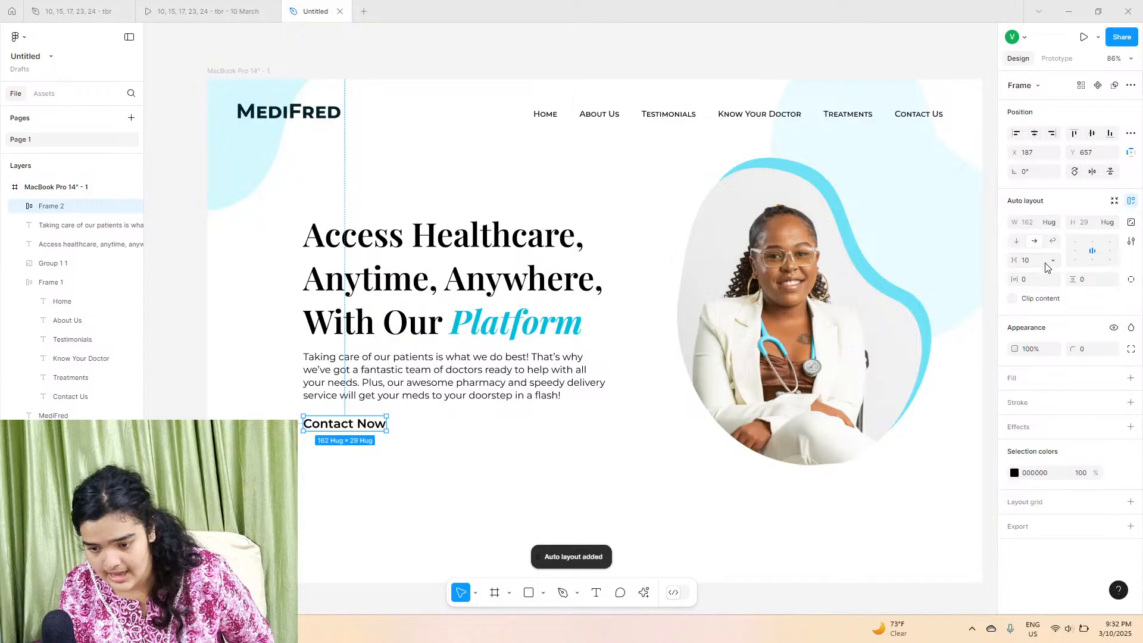
pyautogui.moveTo(1014, 279); pyautogui.dragTo(1084, 280)
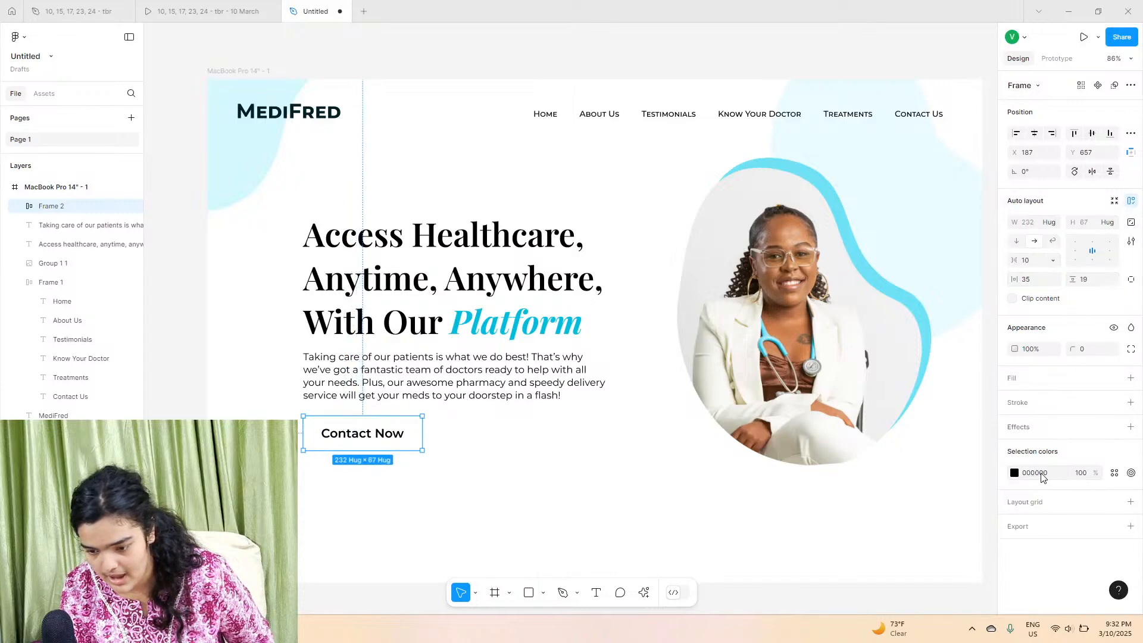
pyautogui.click(1131, 378)
pyautogui.click(1014, 401)
pyautogui.click(951, 555)
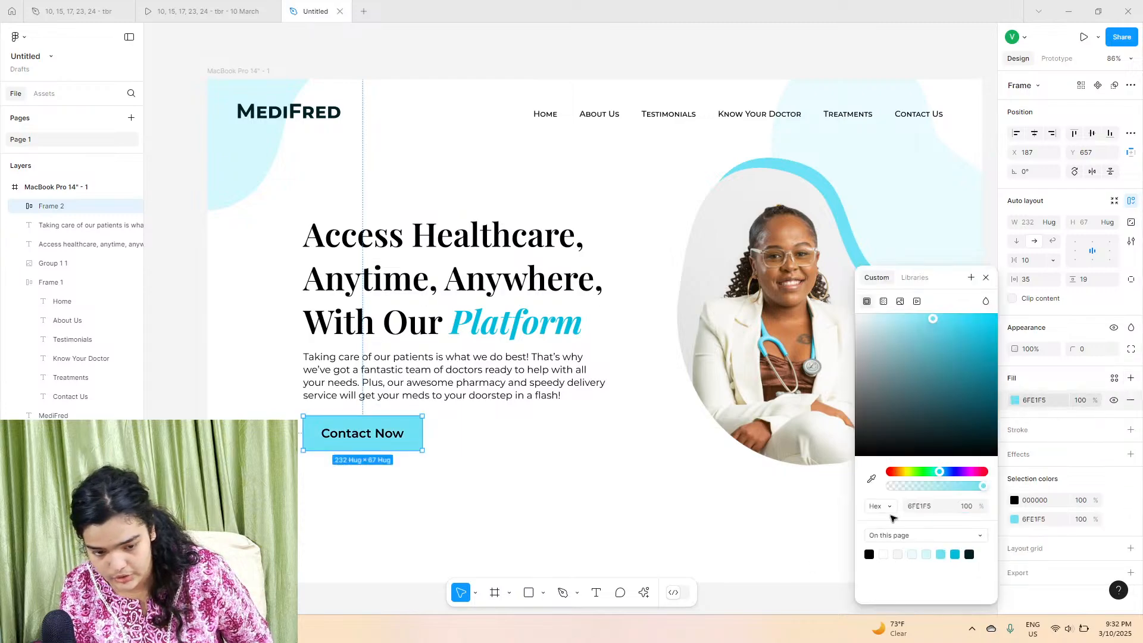
pyautogui.click(1015, 501)
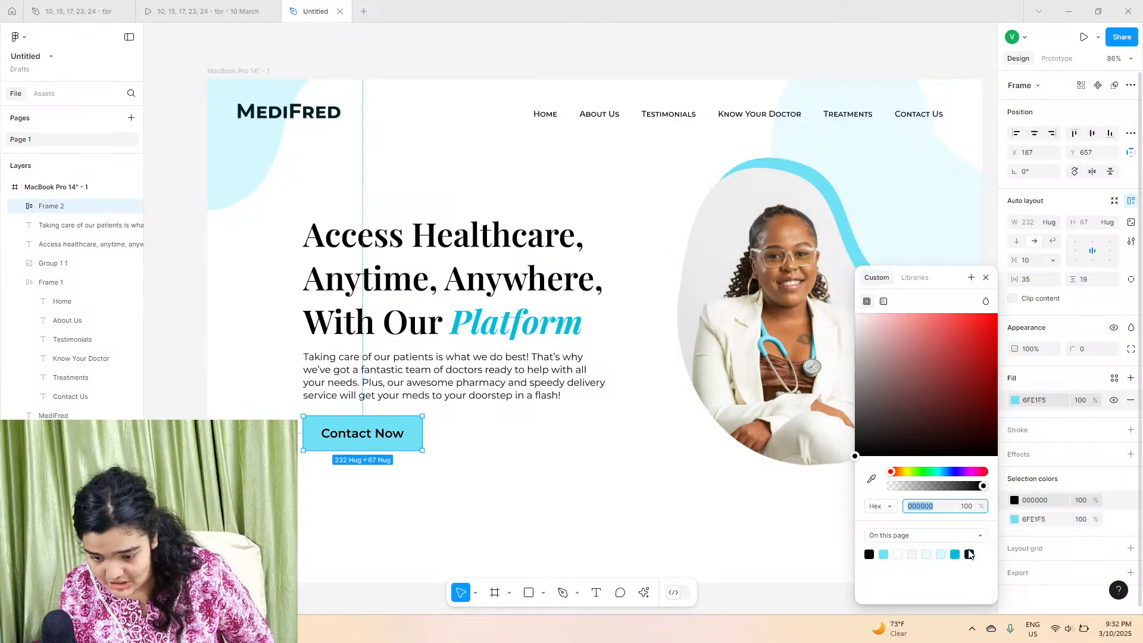
pyautogui.click(969, 554)
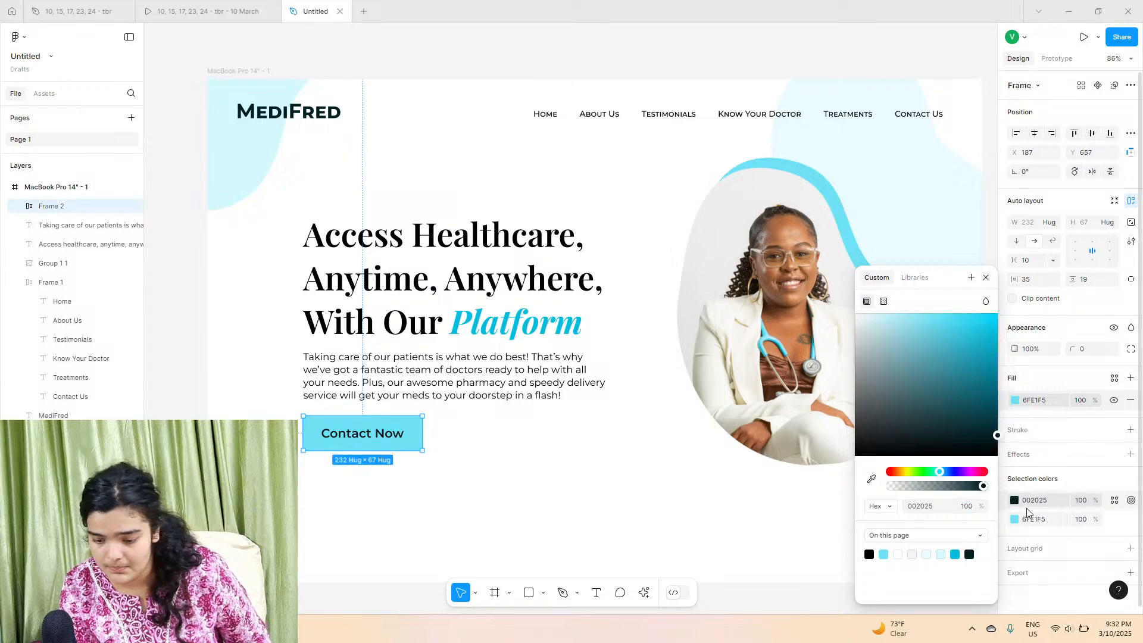
pyautogui.moveTo(968, 452); pyautogui.dragTo(556, 153)
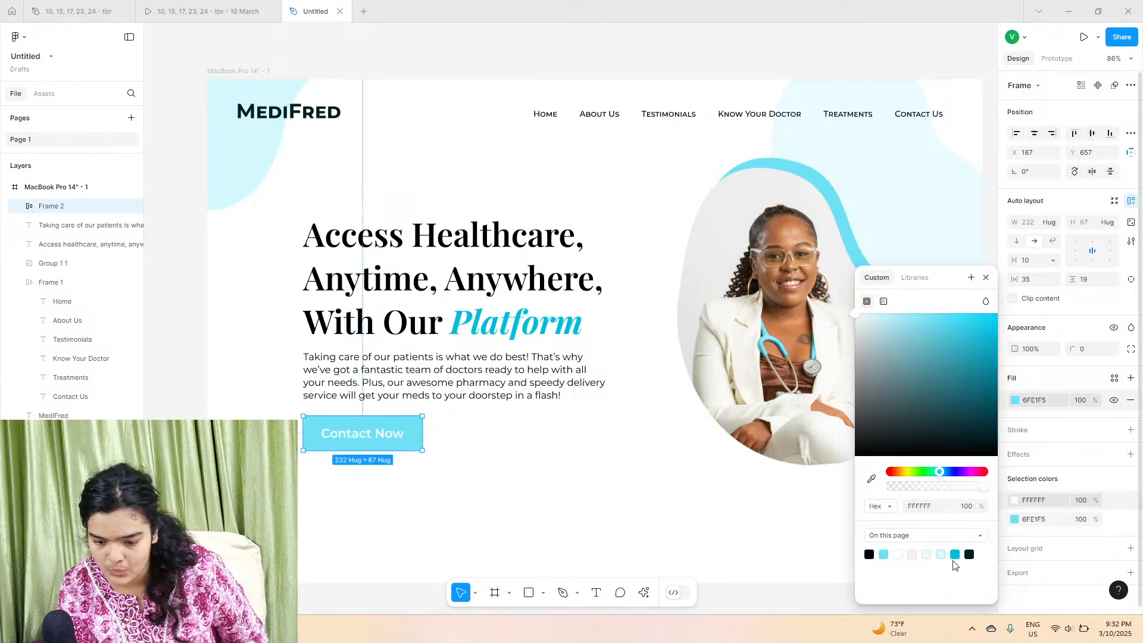
pyautogui.click(1015, 521)
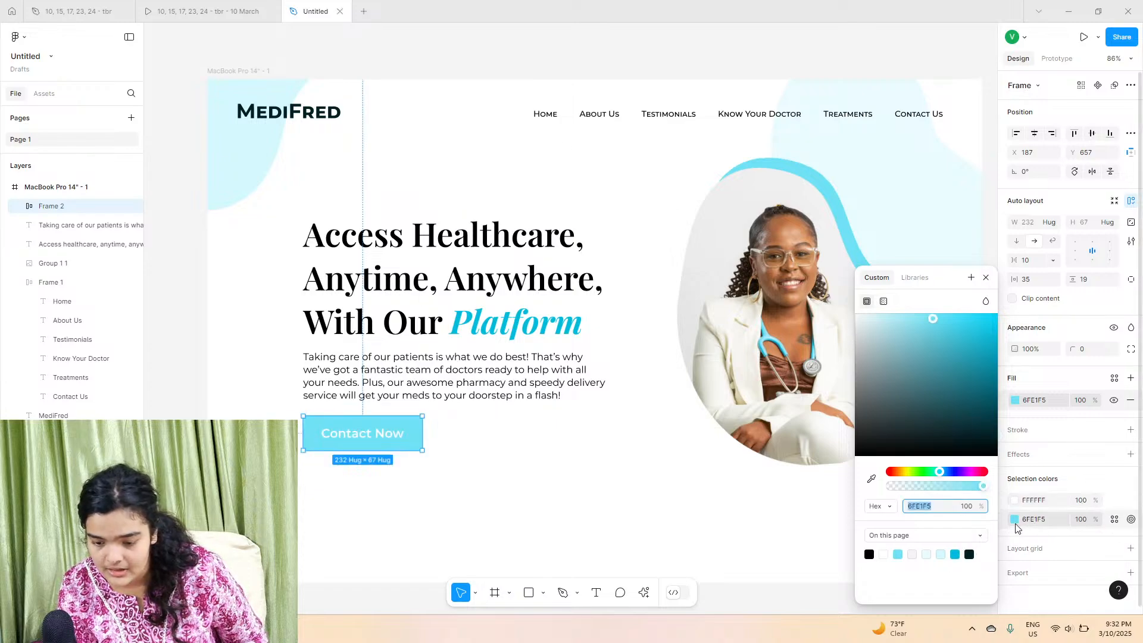
pyautogui.click(956, 553)
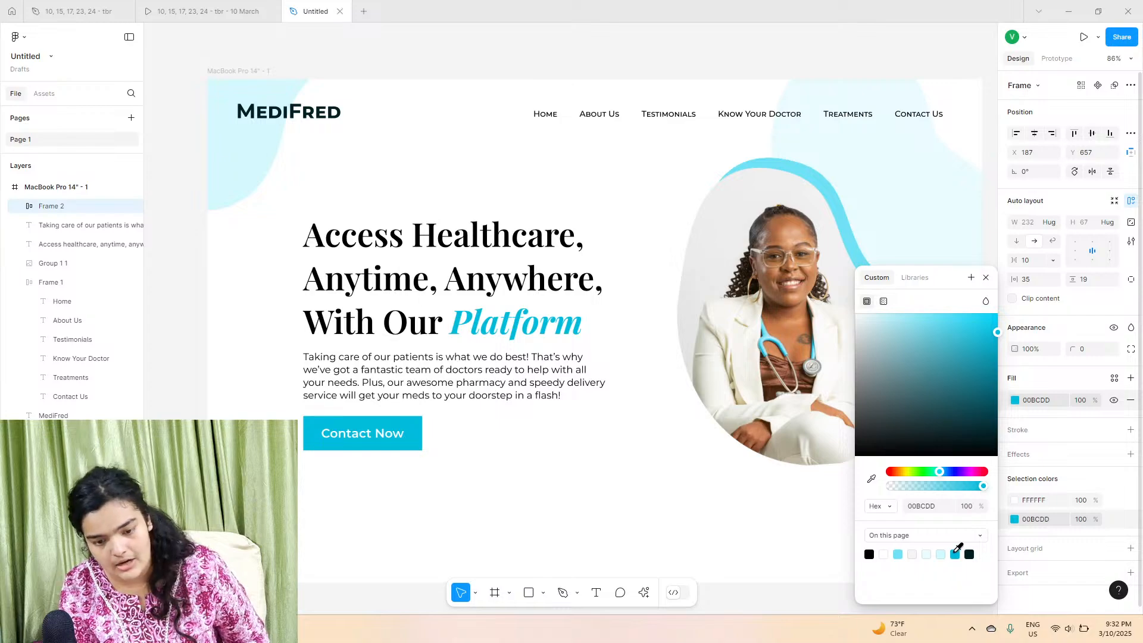
pyautogui.click(899, 553)
# Step: Set the Contact Now button's text colour to #002025
pyautogui.click(1015, 500)
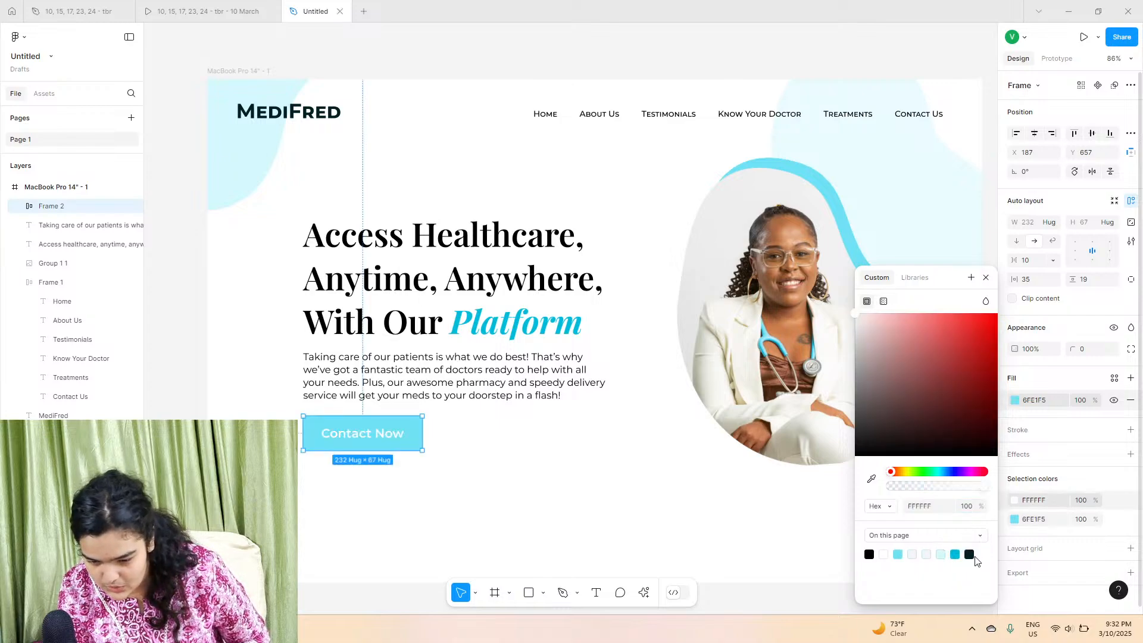
pyautogui.click(969, 554)
pyautogui.click(601, 530)
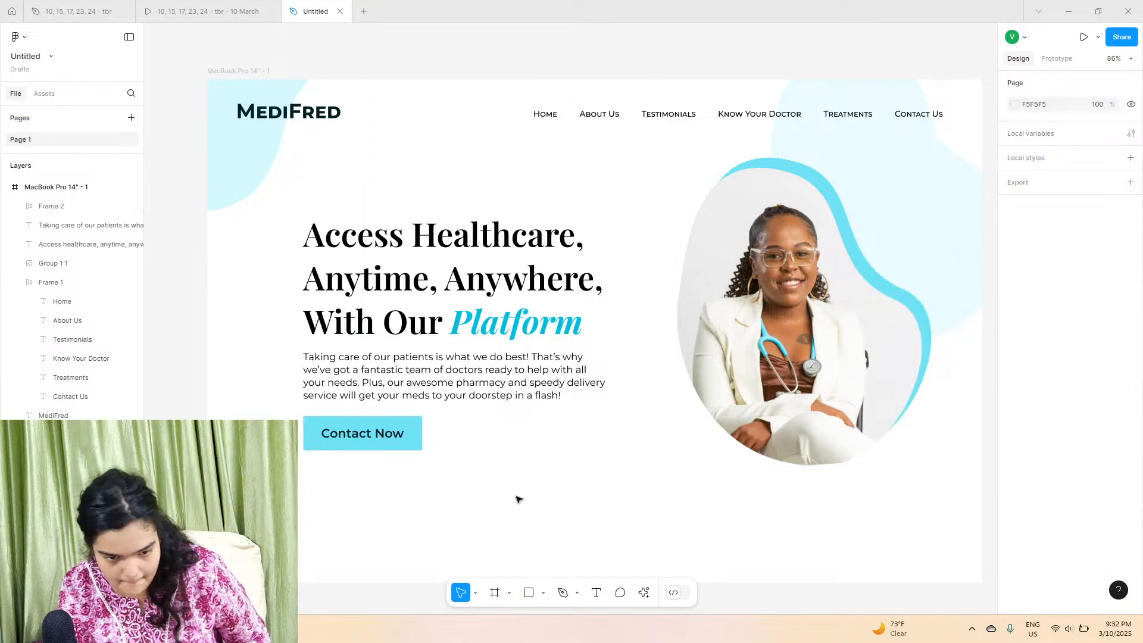
pyautogui.click(388, 433)
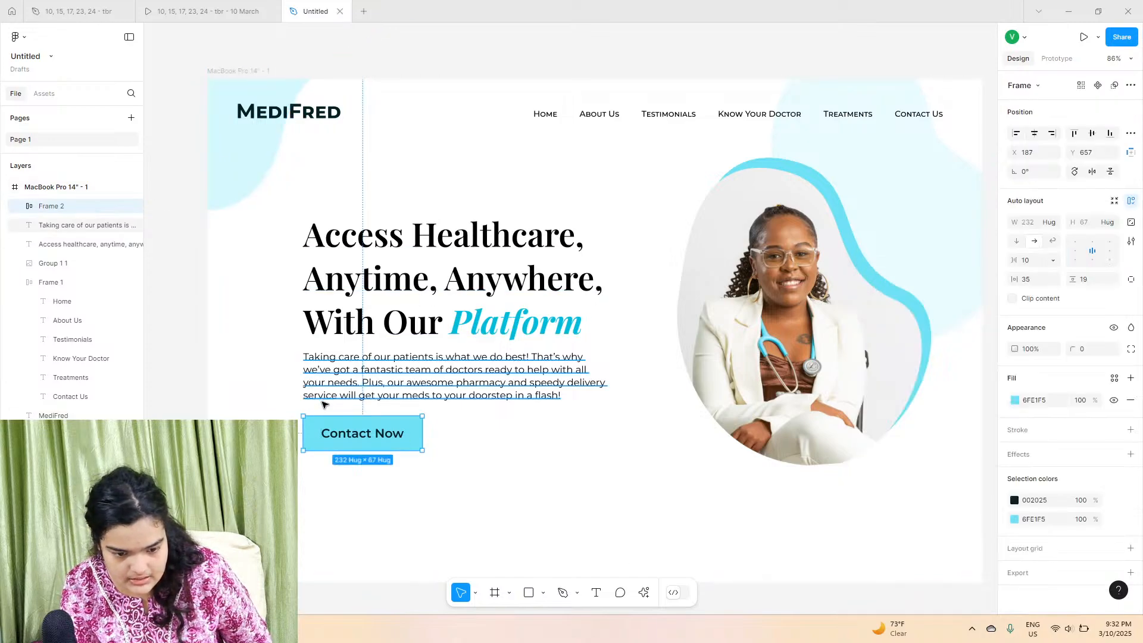
pyautogui.scroll(-1, 329, 418)
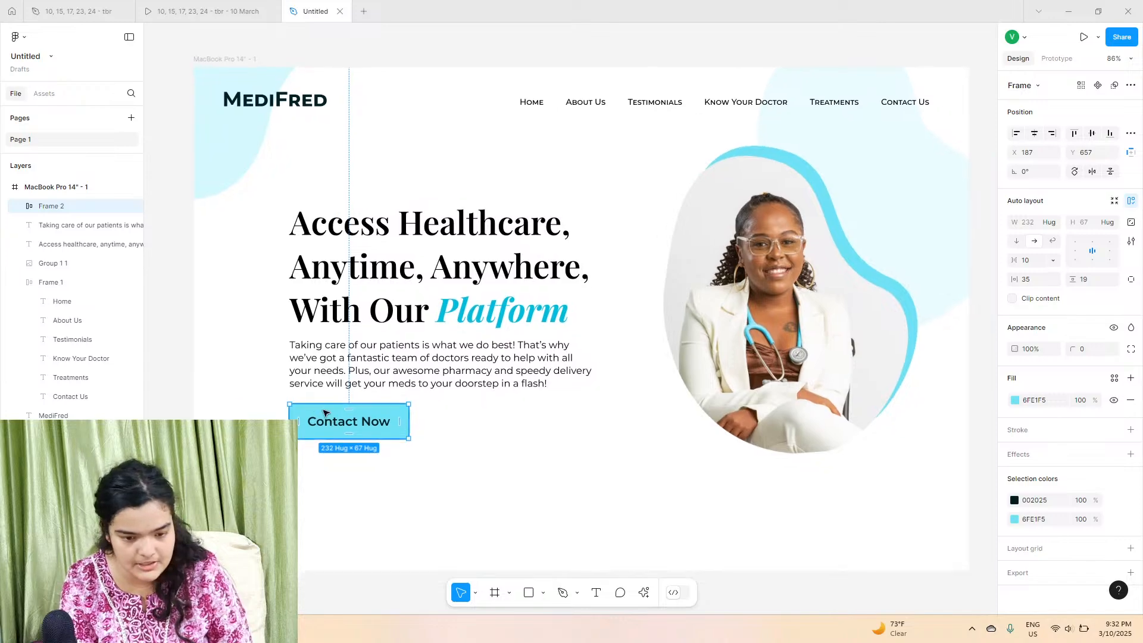
pyautogui.click(265, 355)
pyautogui.moveTo(240, 268); pyautogui.dragTo(355, 406)
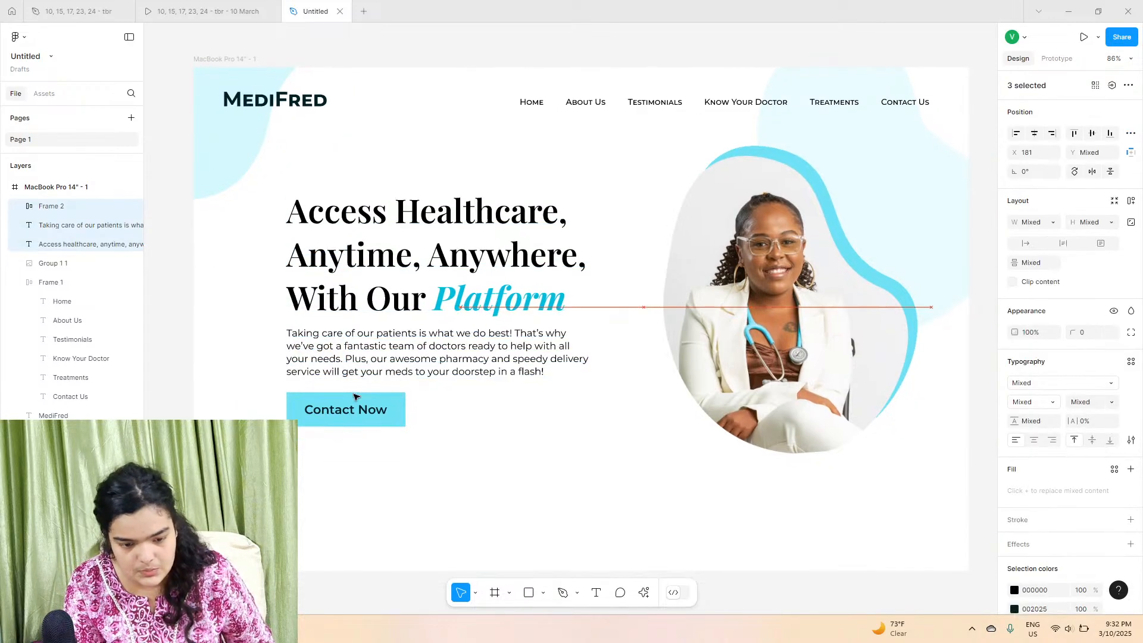
pyautogui.hotkey('ctrl', 'z')
pyautogui.click(345, 364)
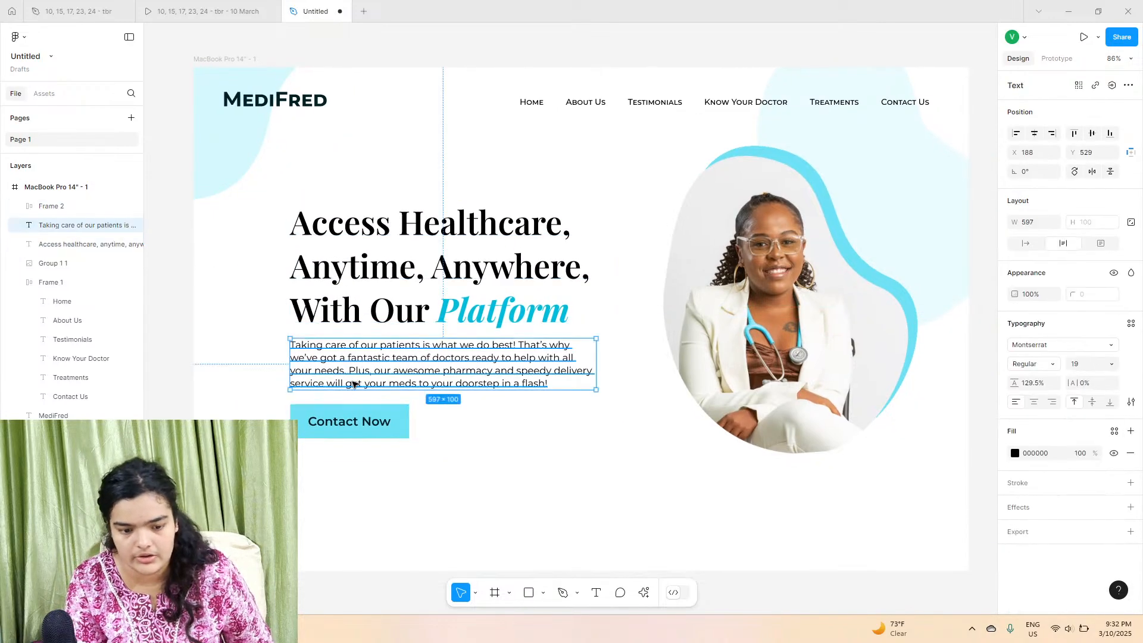
pyautogui.moveTo(322, 416); pyautogui.dragTo(320, 418)
pyautogui.click(589, 434)
pyautogui.click(230, 61)
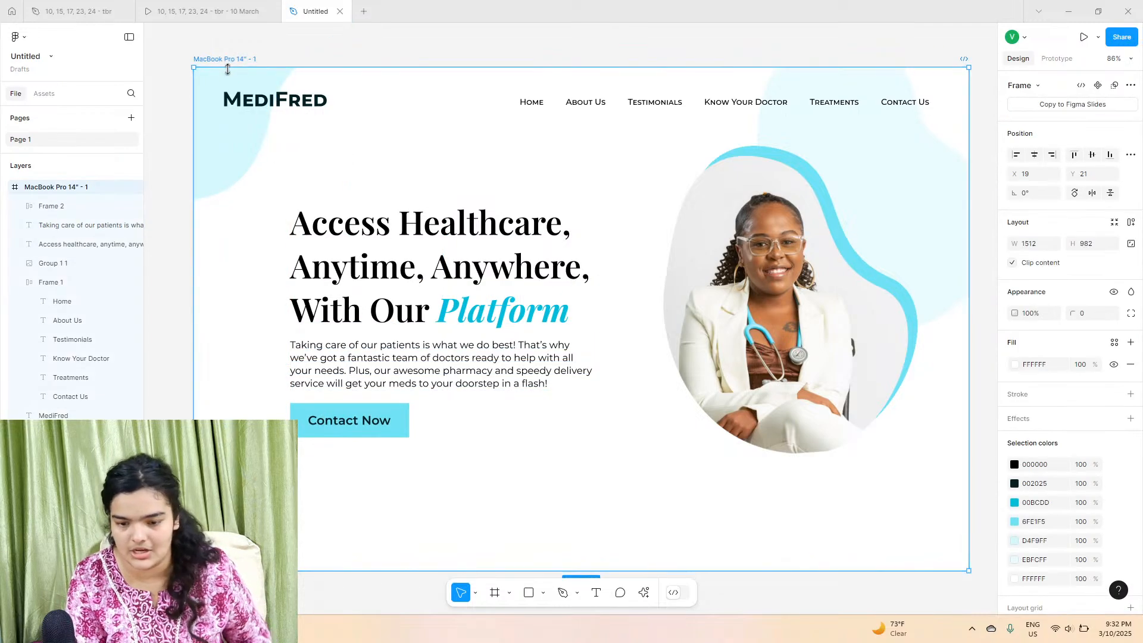
pyautogui.scroll(-1, 454, 316)
pyautogui.moveTo(483, 501); pyautogui.dragTo(466, 561)
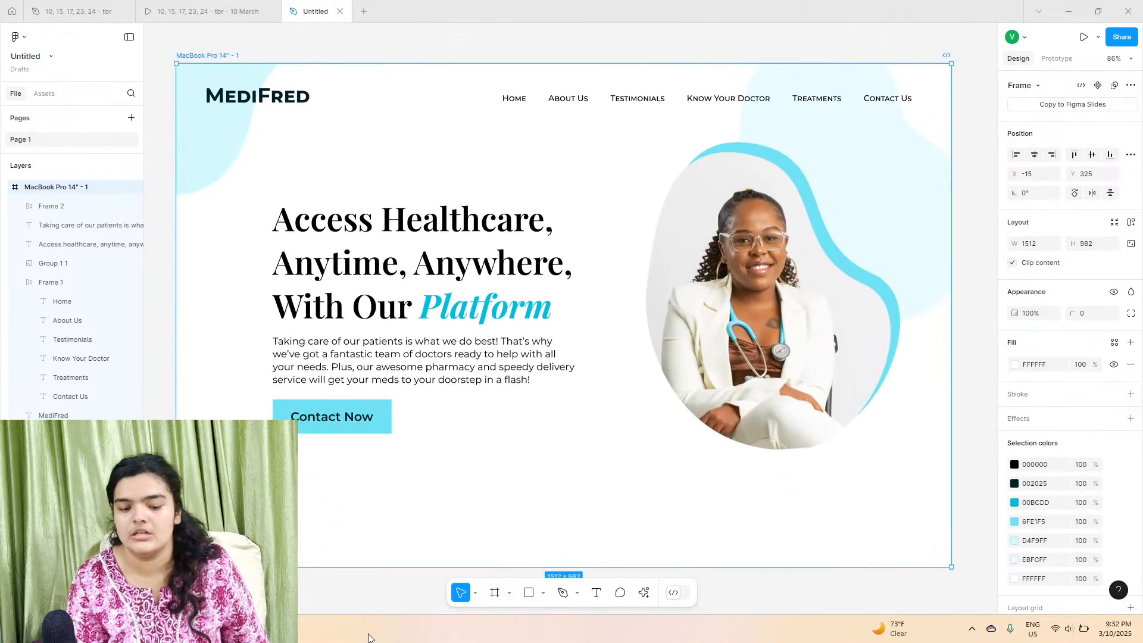
pyautogui.click(360, 597)
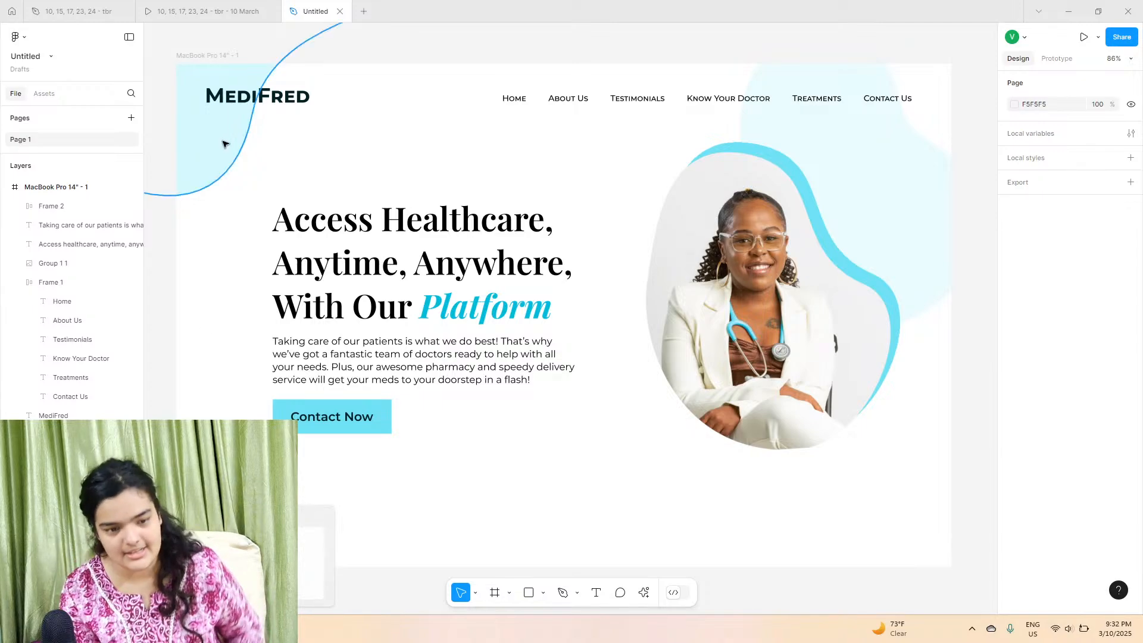
# Step: Review the reference prototype's hero and the section below it
pyautogui.click(244, 4)
pyautogui.scroll(-6, 426, 230)
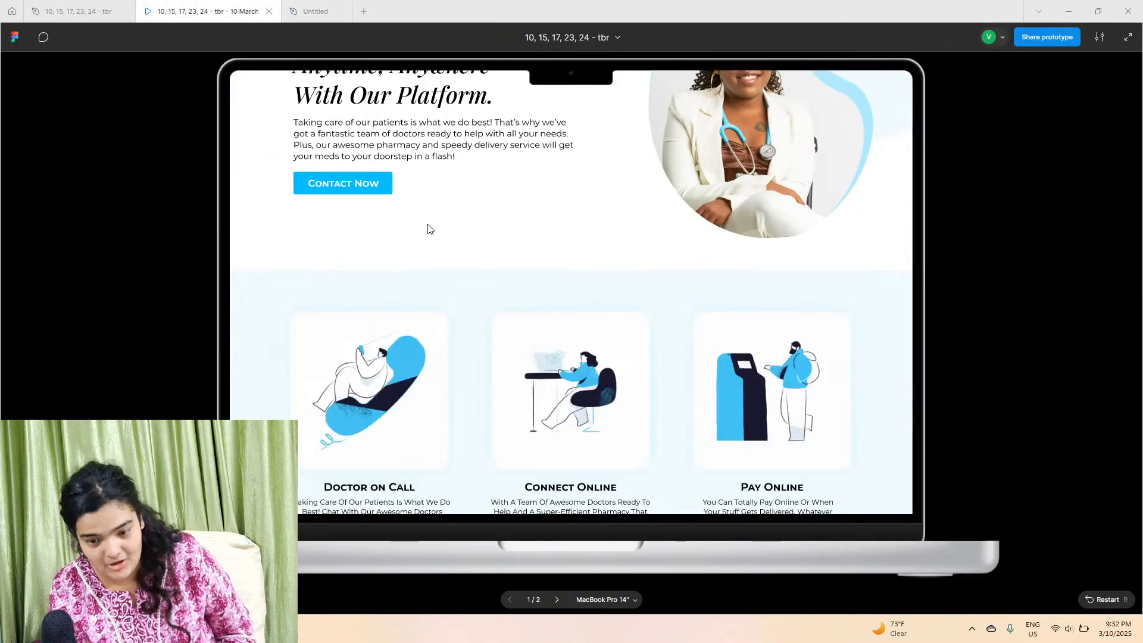
pyautogui.scroll(5, 449, 301)
pyautogui.scroll(1, 445, 310)
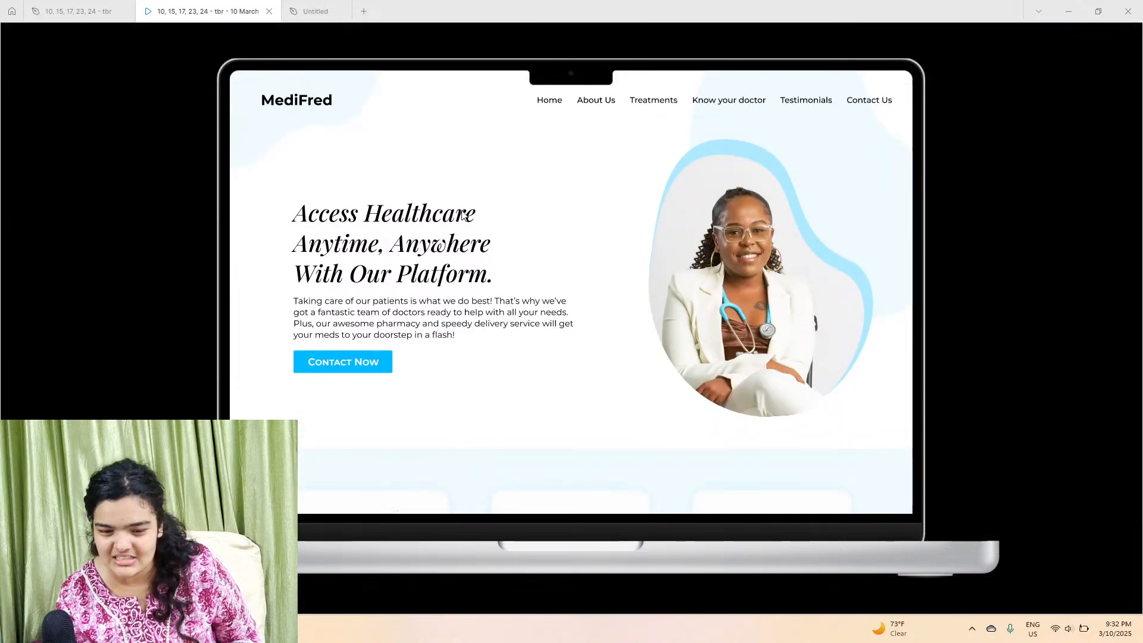
pyautogui.click(327, 5)
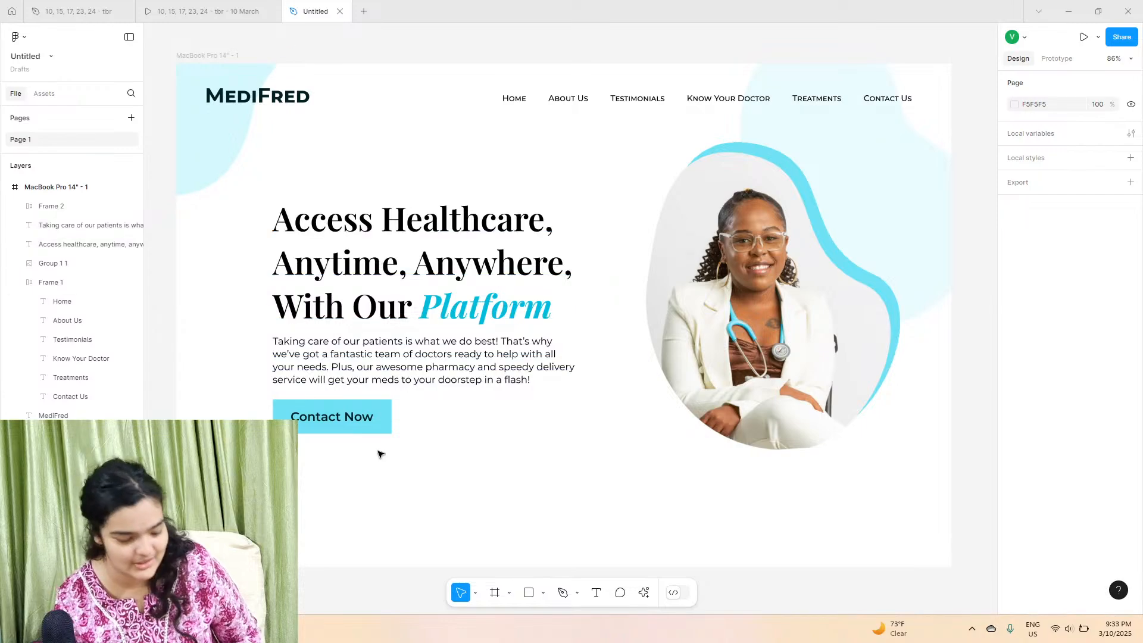
pyautogui.click(179, 12)
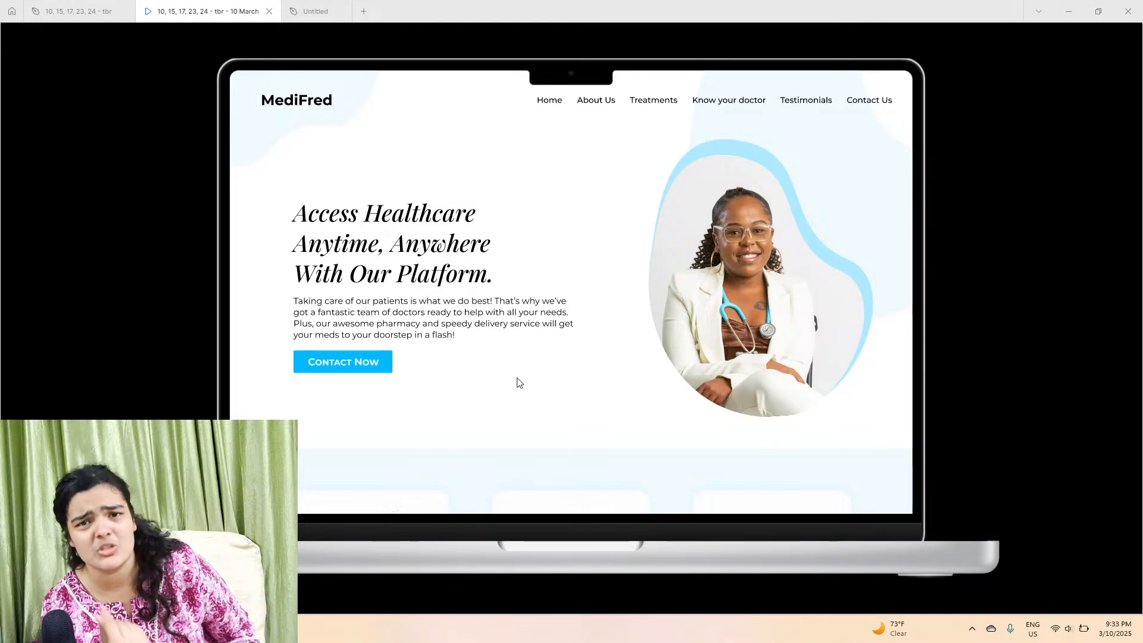
pyautogui.click(319, 4)
# Step: Extend the MacBook Pro 14" - 1 frame downward to a height of 2909
pyautogui.click(207, 51)
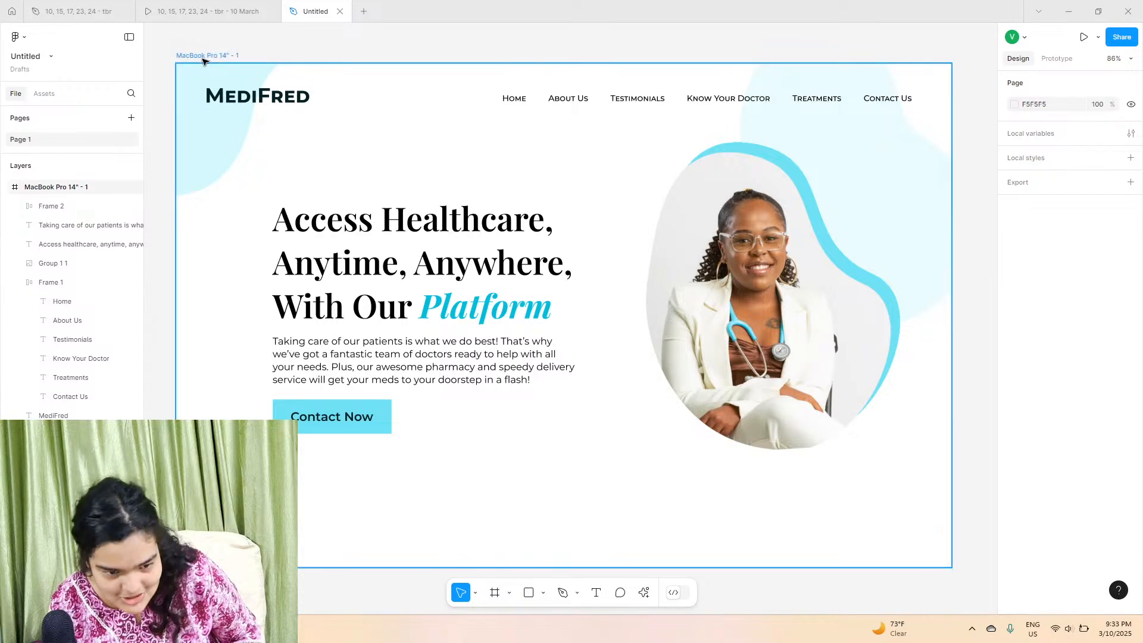
pyautogui.scroll(-5, 417, 313)
pyautogui.moveTo(429, 262); pyautogui.dragTo(481, 534)
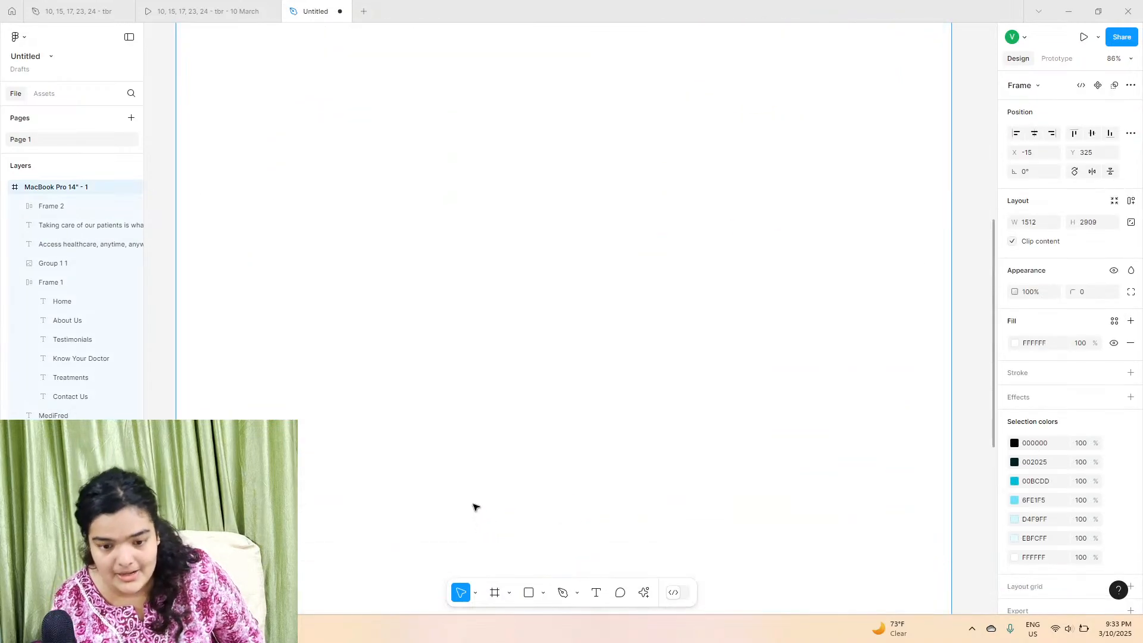
# Step: Examine the services section with three cards in the reference prototype
pyautogui.scroll(5, 474, 504)
pyautogui.scroll(-2, 474, 505)
pyautogui.click(210, 4)
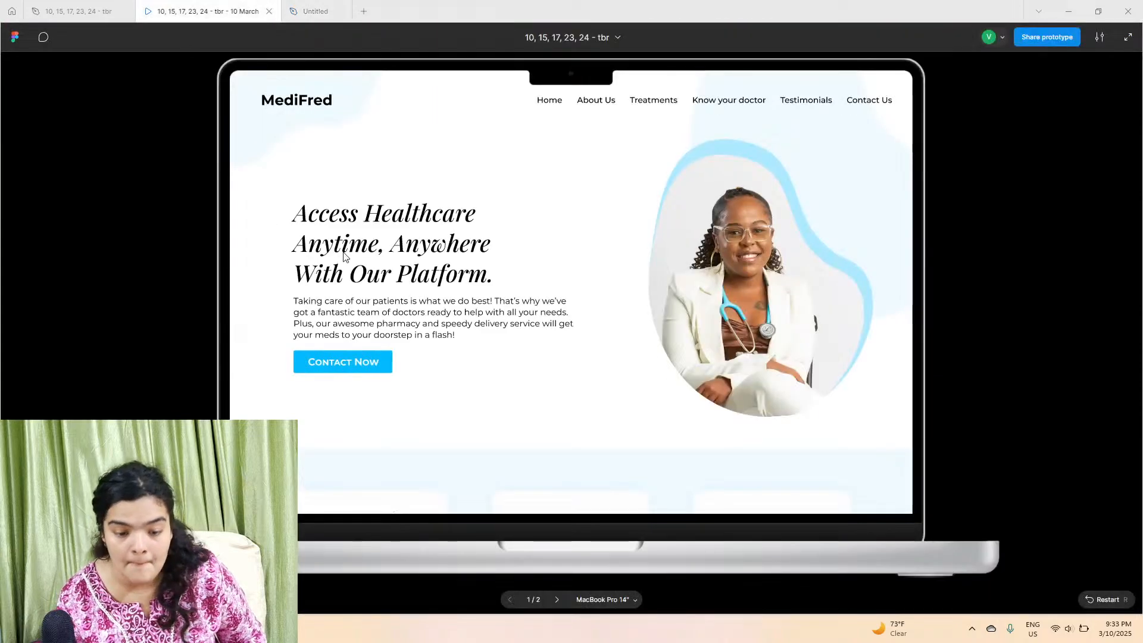
pyautogui.scroll(-6, 359, 263)
pyautogui.scroll(1, 359, 263)
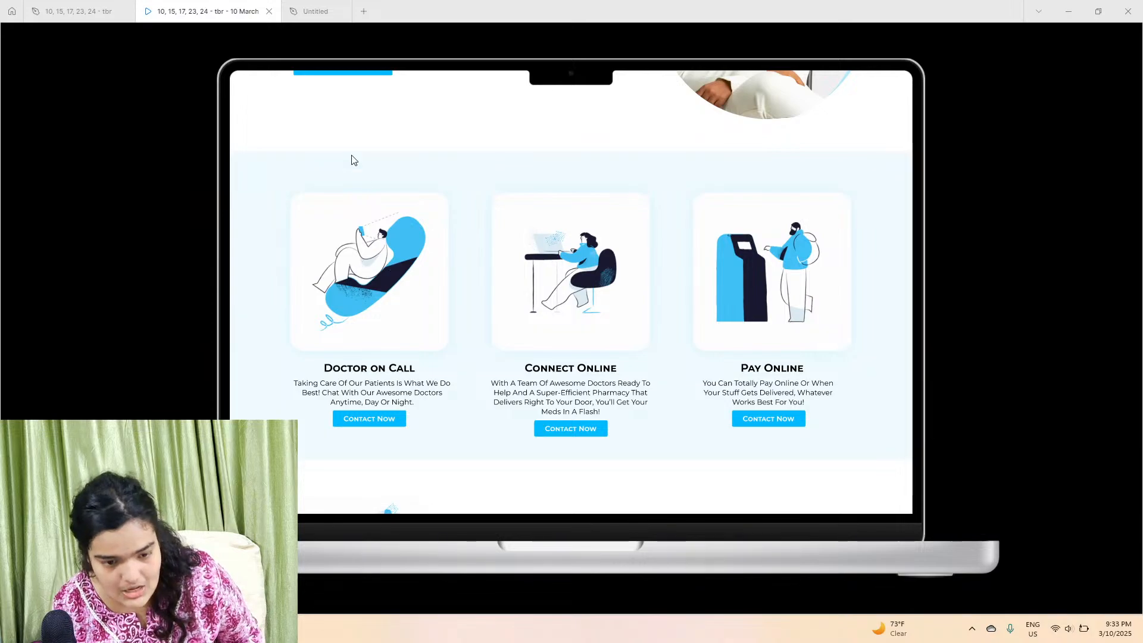
pyautogui.click(337, 6)
# Step: Draw a frame about 1513 × 684 below the hero and nest it inside the MacBook page frame
pyautogui.click(495, 590)
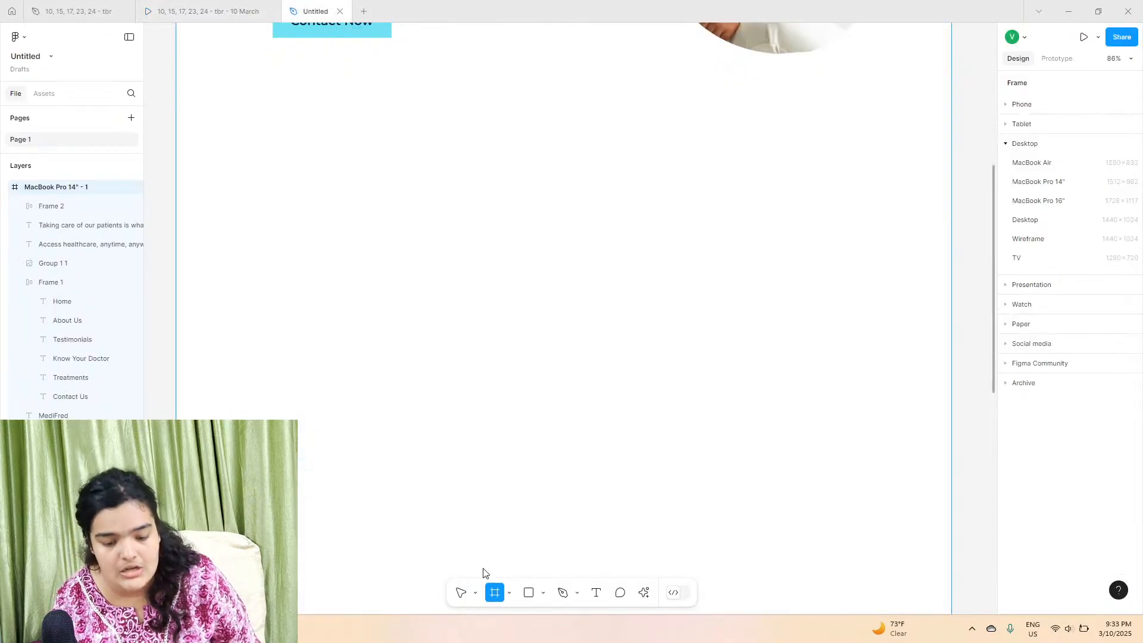
pyautogui.moveTo(169, 126); pyautogui.dragTo(951, 476)
pyautogui.moveTo(173, 143)
pyautogui.mouseDown()
pyautogui.moveTo(186, 142)
pyautogui.moveTo(175, 139)
pyautogui.mouseUp()
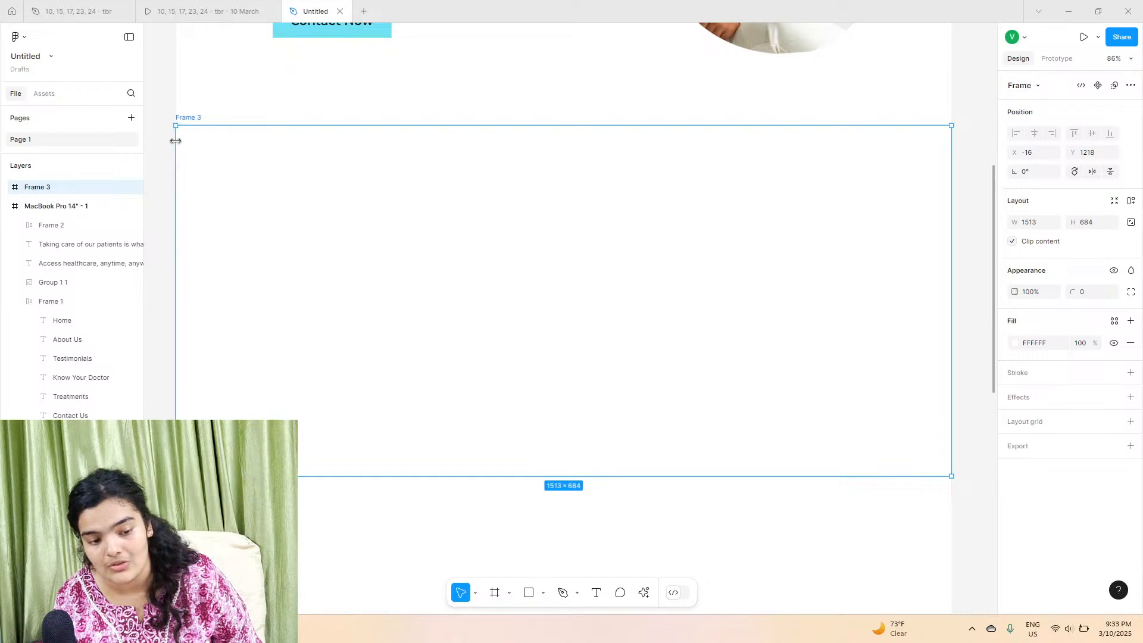
pyautogui.moveTo(75, 219); pyautogui.dragTo(76, 219)
pyautogui.moveTo(368, 253); pyautogui.dragTo(369, 244)
# Step: Fill the new section frame with #EBFCFF and move it to Y 887
pyautogui.click(1009, 344)
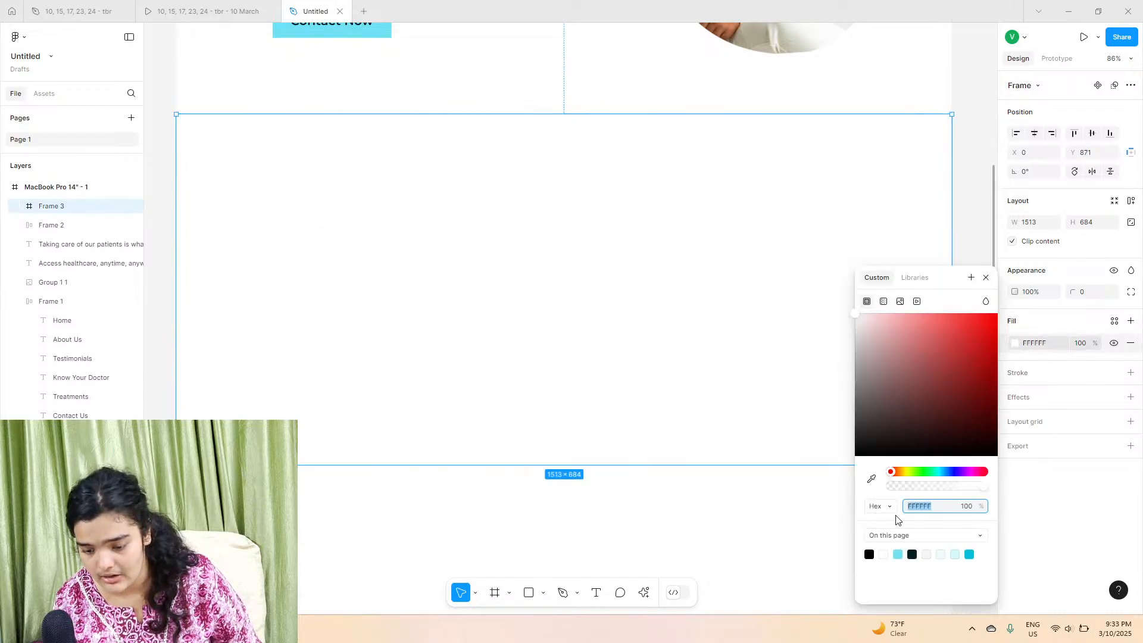
pyautogui.click(951, 554)
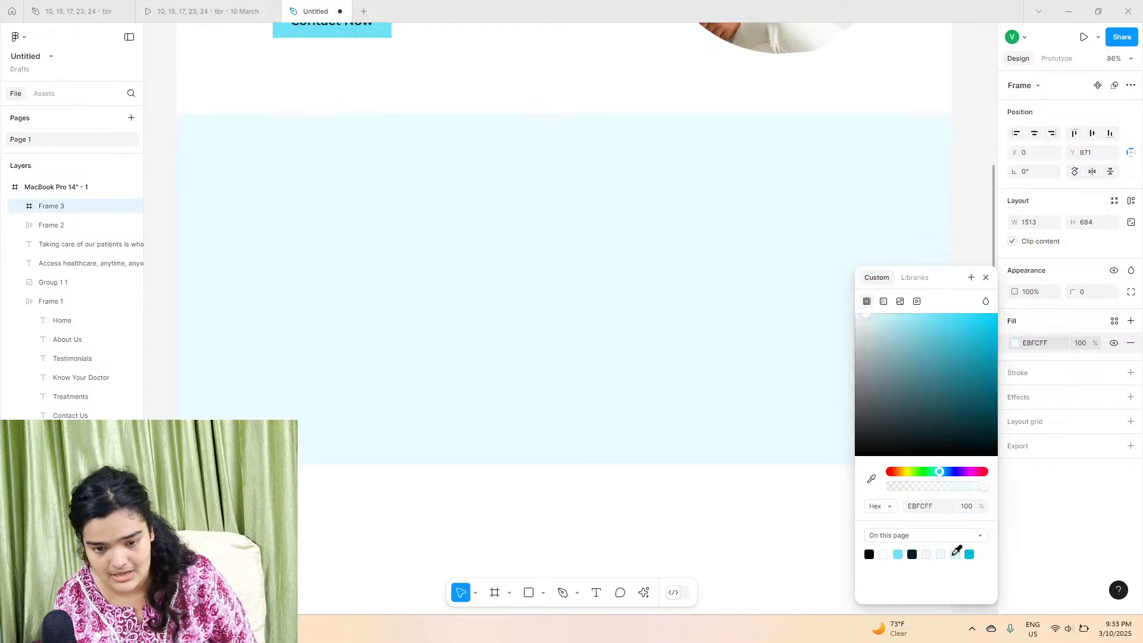
pyautogui.moveTo(734, 333); pyautogui.dragTo(737, 344)
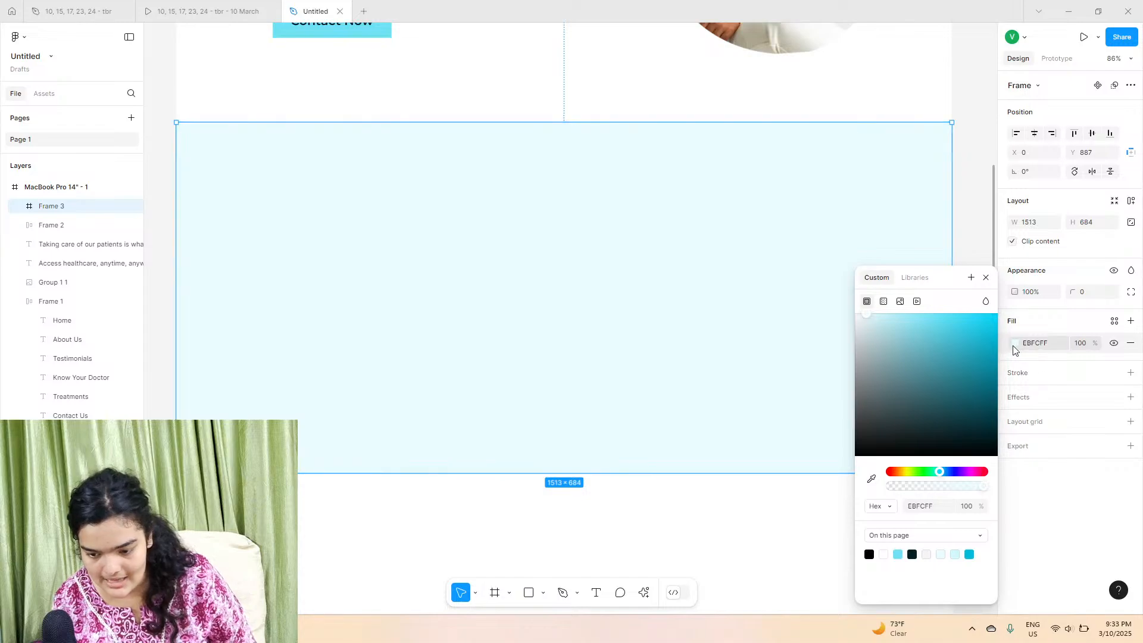
pyautogui.click(975, 233)
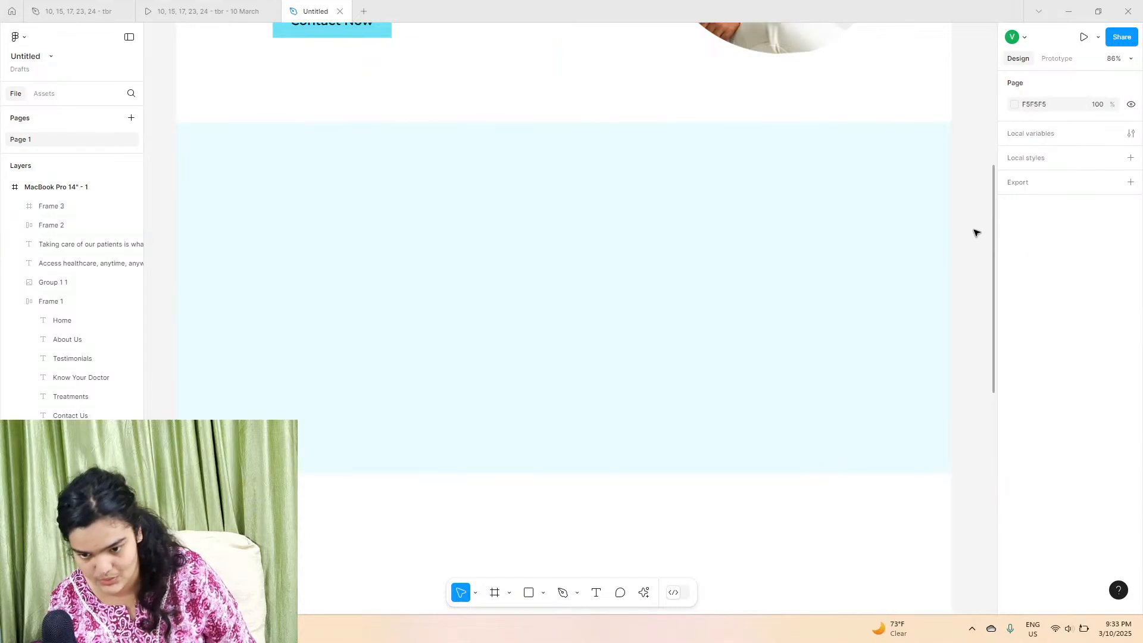
# Step: Widen the section frame to 1523 and centre it horizontally in the page frame
pyautogui.click(891, 262)
pyautogui.click(1035, 133)
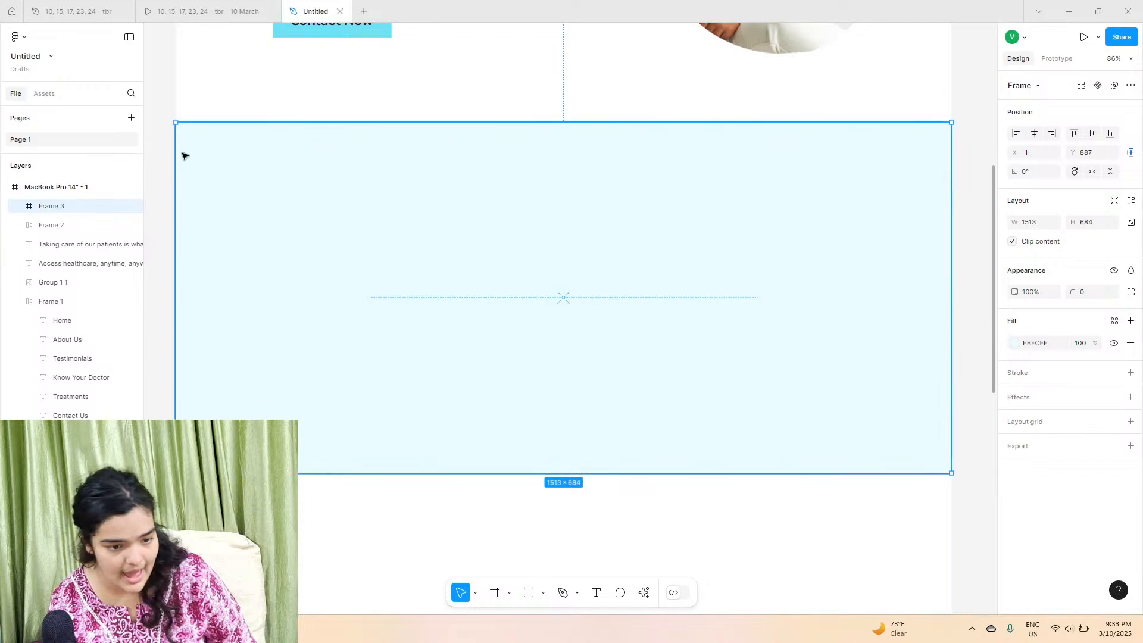
pyautogui.moveTo(175, 154); pyautogui.dragTo(170, 155)
pyautogui.moveTo(472, 210); pyautogui.dragTo(476, 211)
pyautogui.click(1033, 133)
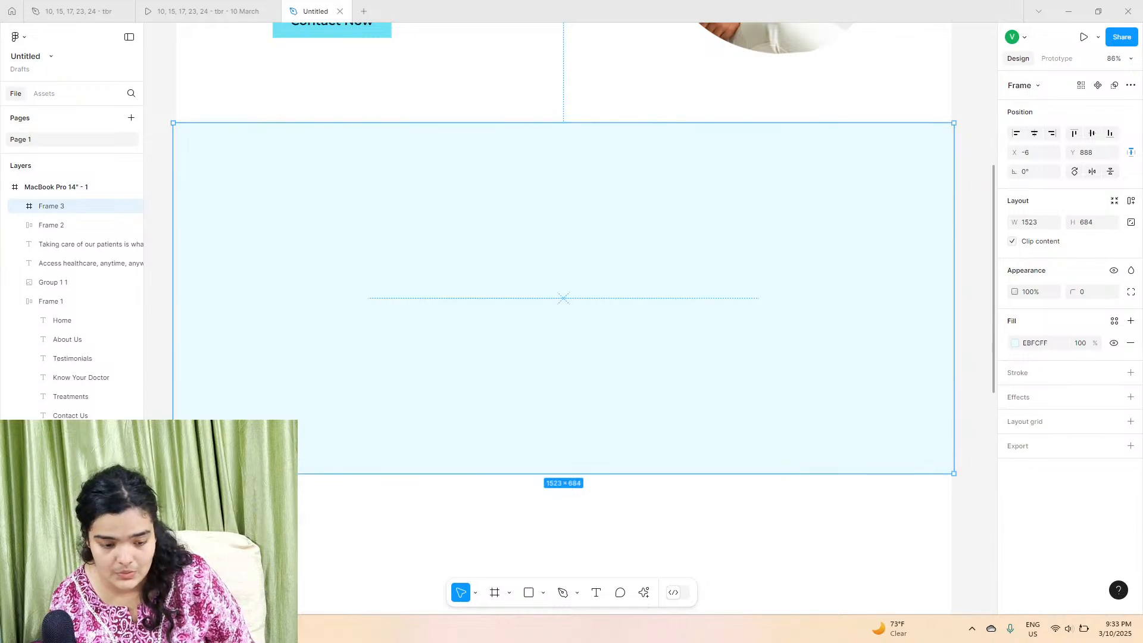
# Step: Browse the downloaded illustrations and the prototype's service cards
pyautogui.hotkey('alt', 'Tab')
pyautogui.click(672, 468)
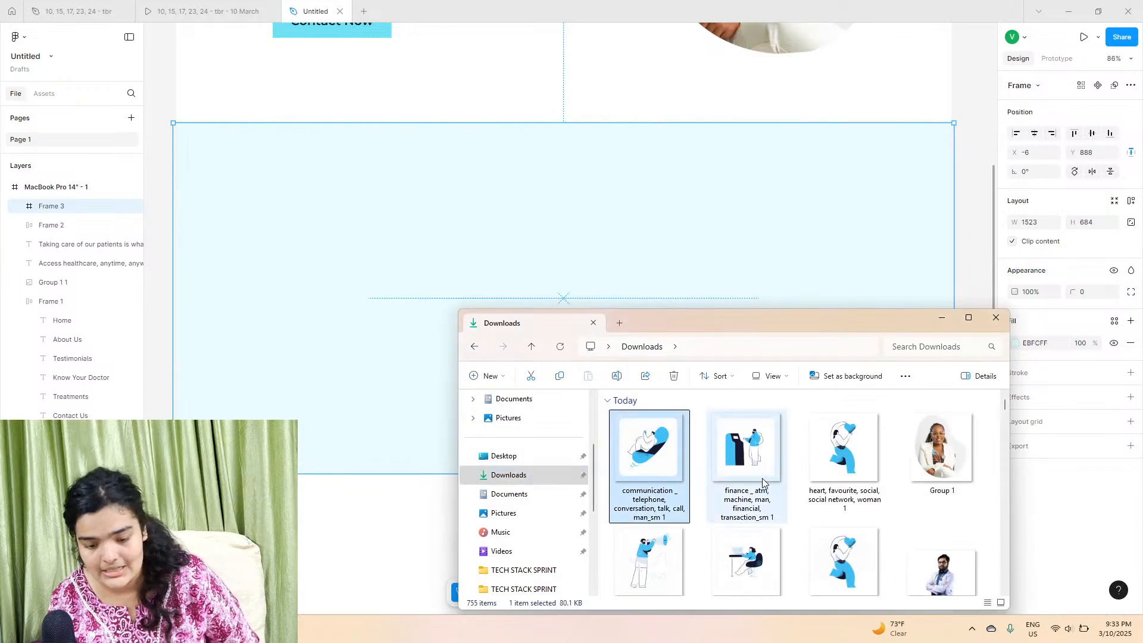
pyautogui.click(209, 11)
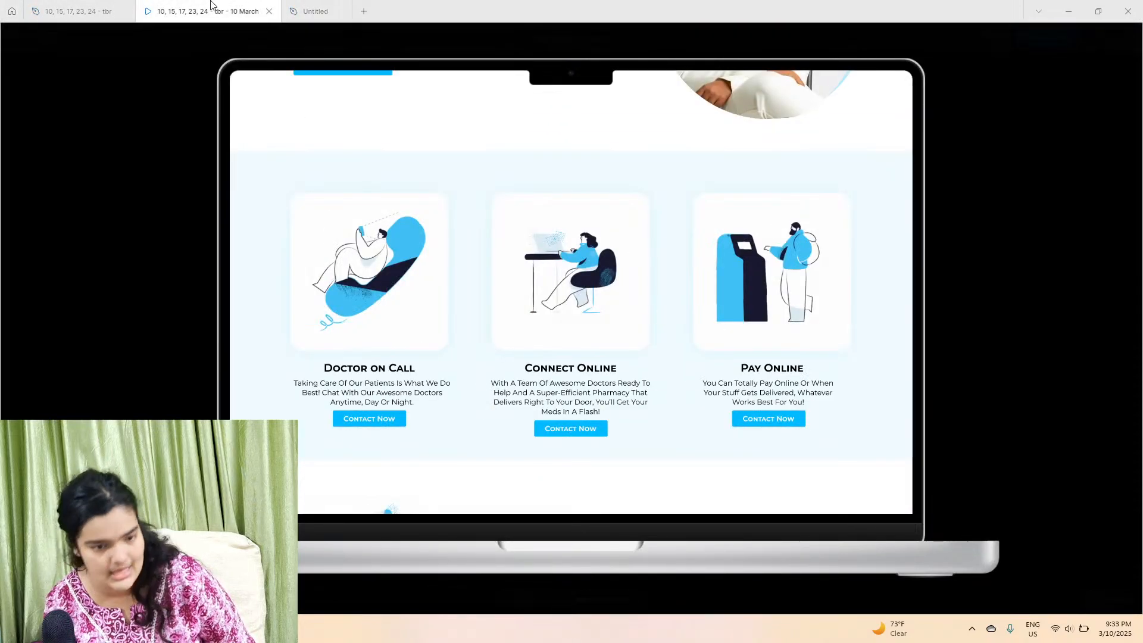
# Step: Import the three downloaded illustrations (communication, workspace, finance) into the services section frame
pyautogui.click(315, 10)
pyautogui.hotkey('alt', 'Tab')
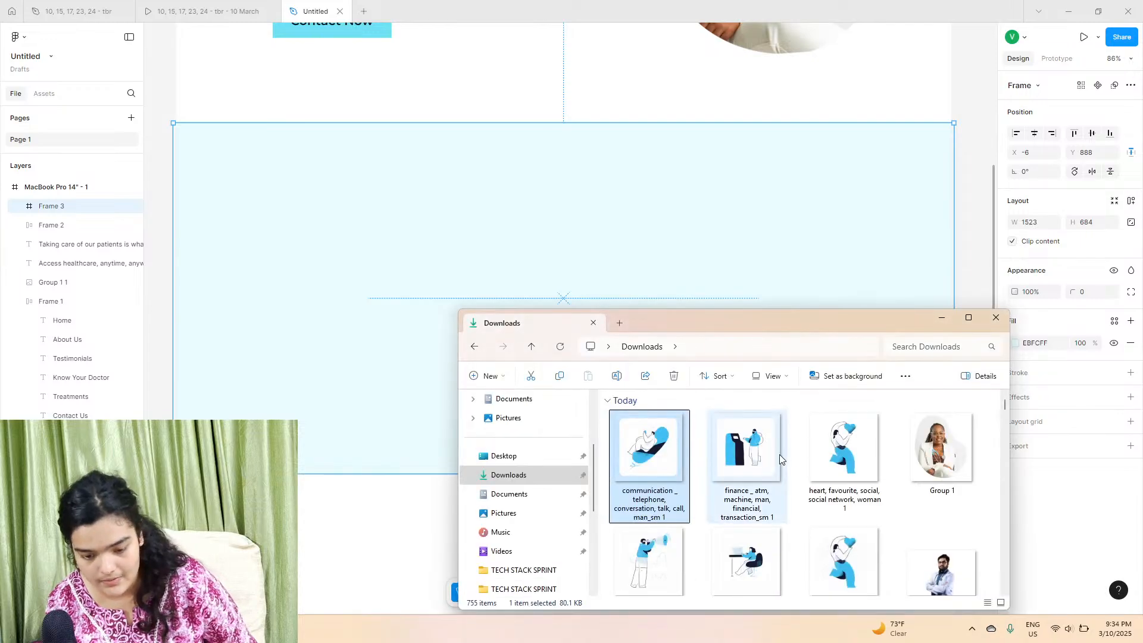
pyautogui.keyDown('ctrl'); pyautogui.click(769, 513); pyautogui.keyUp('ctrl')
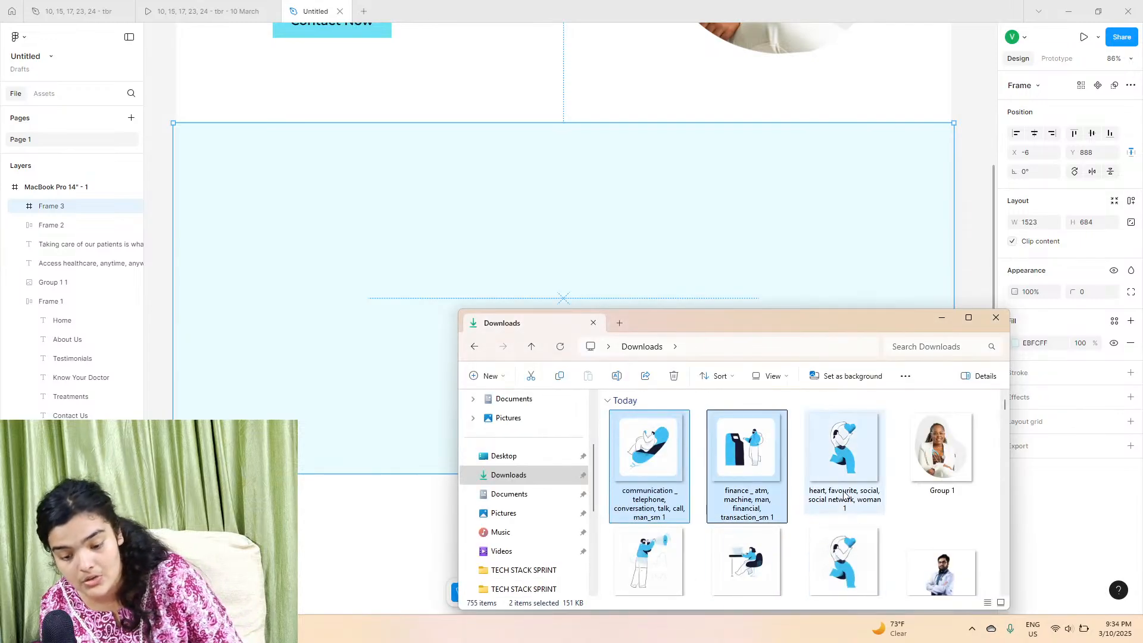
pyautogui.keyDown('ctrl'); pyautogui.click(842, 491); pyautogui.keyUp('ctrl')
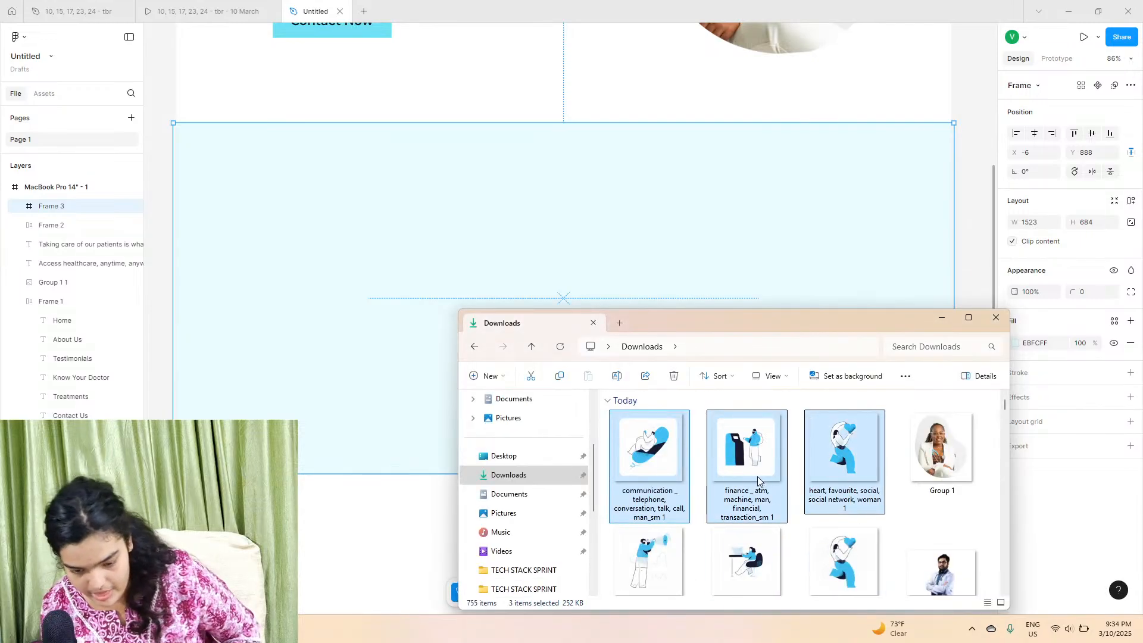
pyautogui.click(747, 519)
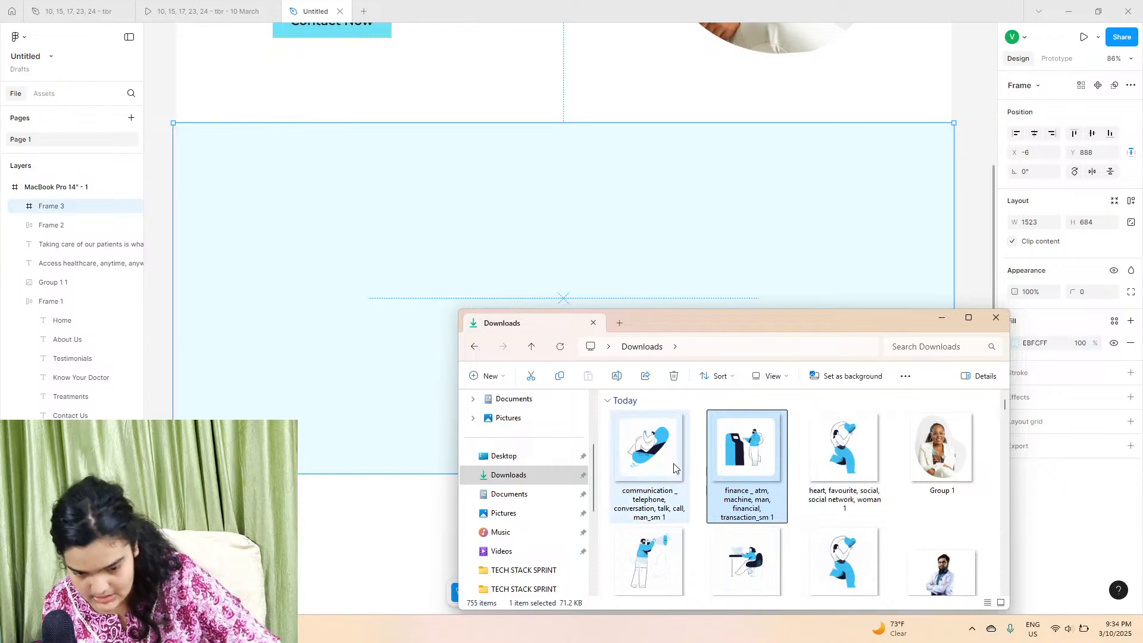
pyautogui.click(679, 481)
pyautogui.click(745, 554)
pyautogui.keyDown('ctrl'); pyautogui.click(742, 467); pyautogui.keyUp('ctrl')
pyautogui.keyDown('ctrl'); pyautogui.click(661, 470); pyautogui.keyUp('ctrl')
pyautogui.moveTo(661, 470); pyautogui.dragTo(305, 303)
pyautogui.moveTo(429, 306); pyautogui.dragTo(321, 524)
pyautogui.scroll(3, 316, 434)
pyautogui.moveTo(247, 379); pyautogui.dragTo(495, 230)
pyautogui.scroll(3, 531, 264)
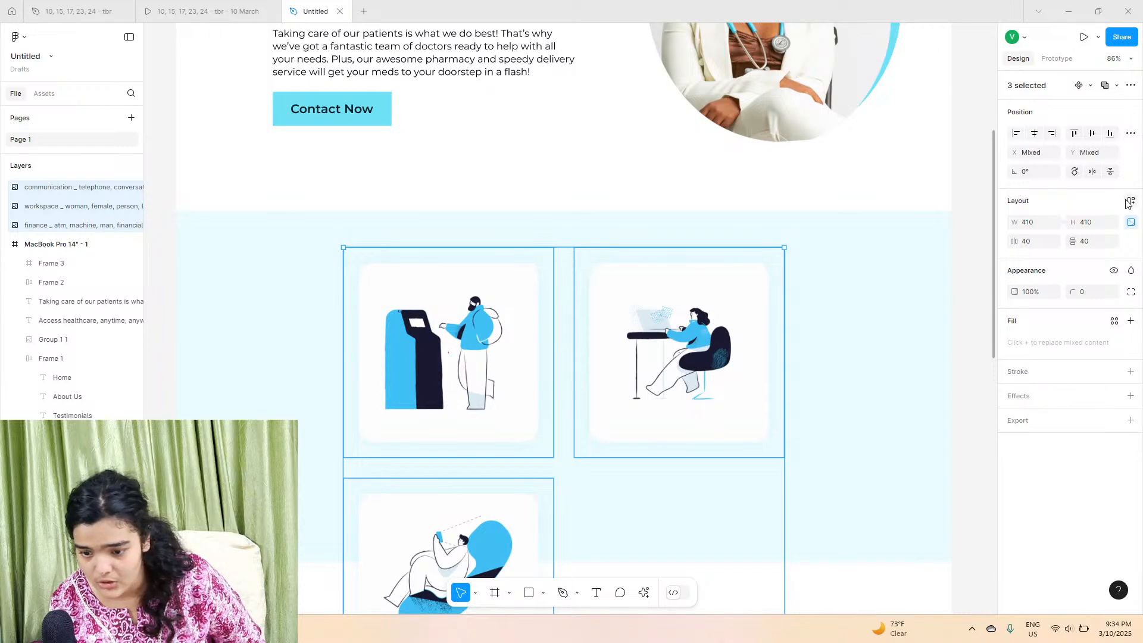
# Step: Apply auto layout to the three illustrations, arranging them in a horizontal row
pyautogui.click(1128, 202)
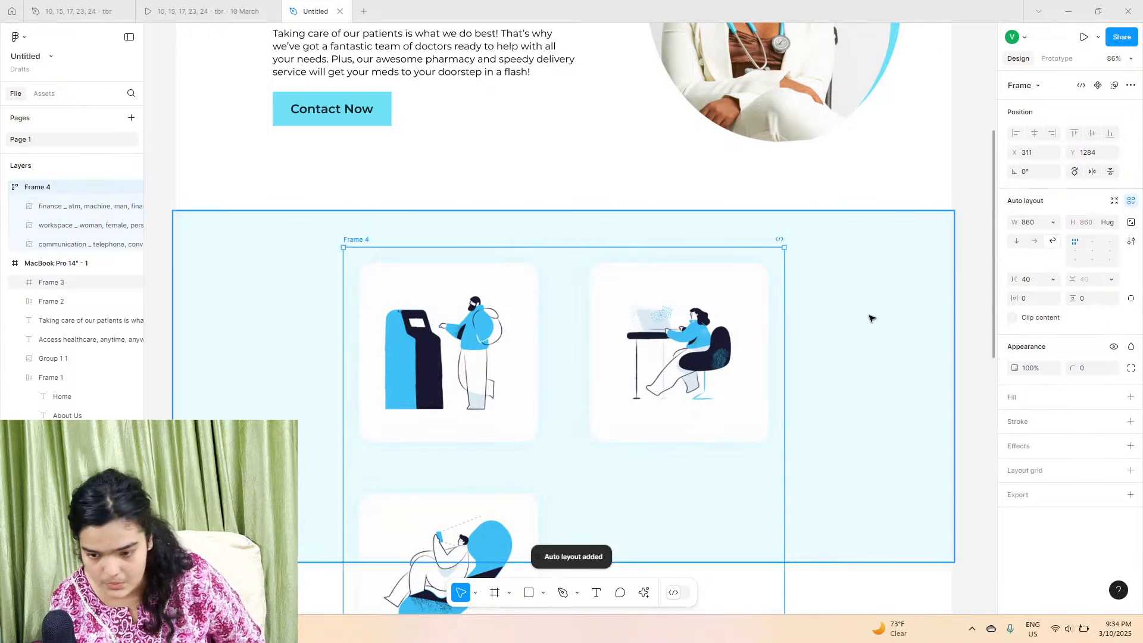
pyautogui.click(1034, 242)
pyautogui.moveTo(792, 331); pyautogui.dragTo(677, 312)
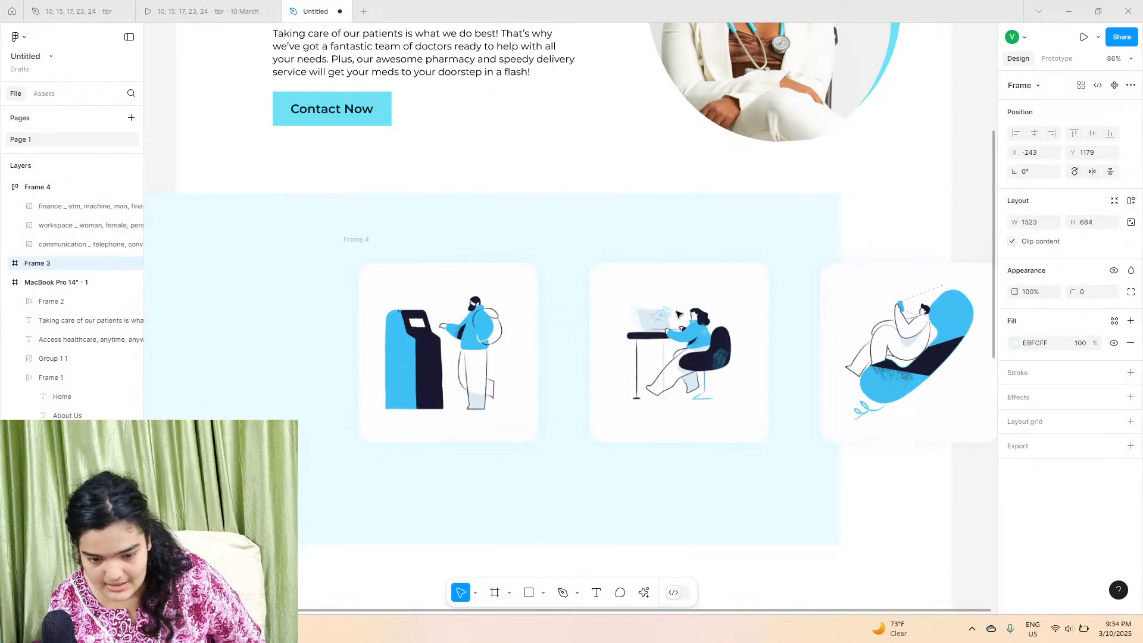
pyautogui.hotkey('ctrl', 'z')
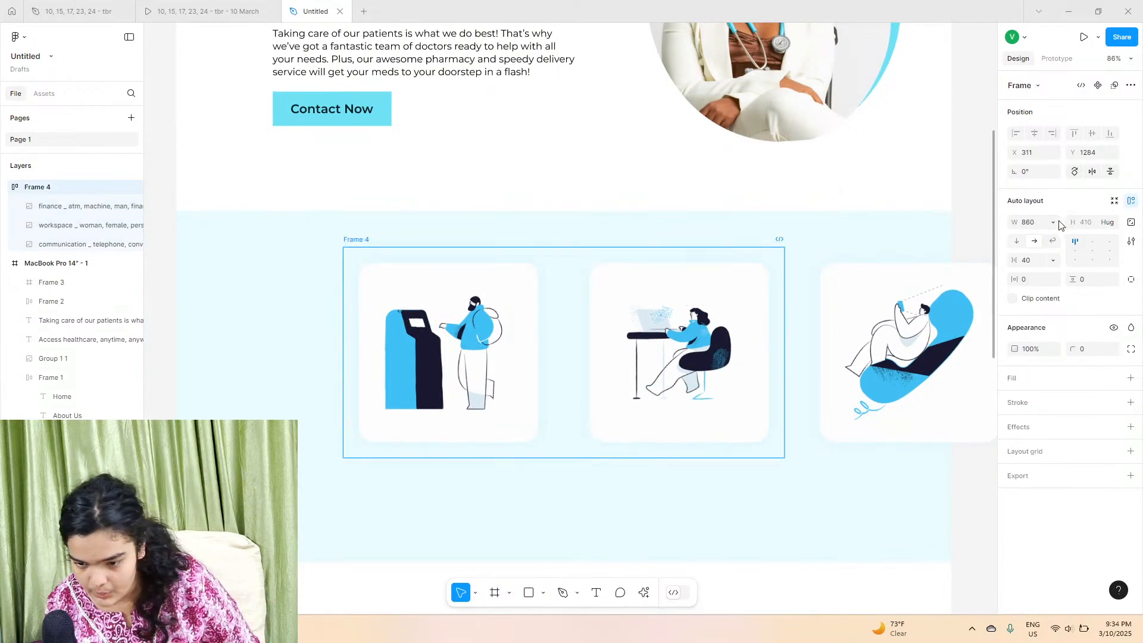
# Step: Set the illustration row's width to Hug and move the row within the section
pyautogui.click(1053, 223)
pyautogui.click(1047, 234)
pyautogui.moveTo(858, 311); pyautogui.dragTo(753, 271)
# Step: Resize the section frame's height to about 886
pyautogui.click(754, 476)
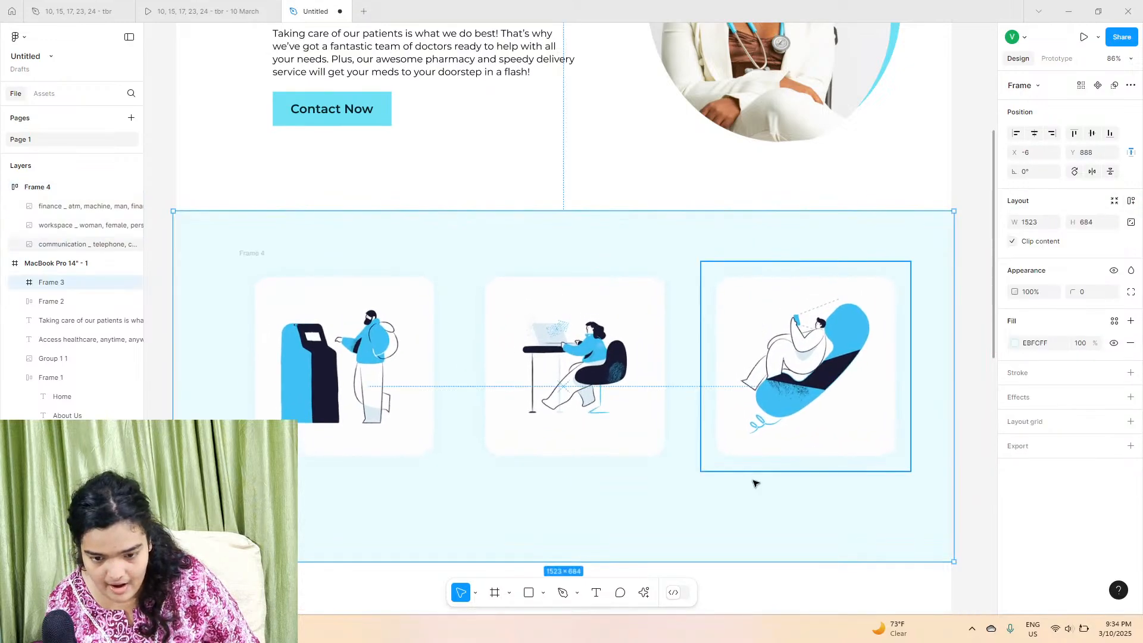
pyautogui.moveTo(744, 565)
pyautogui.mouseDown()
pyautogui.moveTo(747, 625)
pyautogui.moveTo(753, 568)
pyautogui.mouseUp()
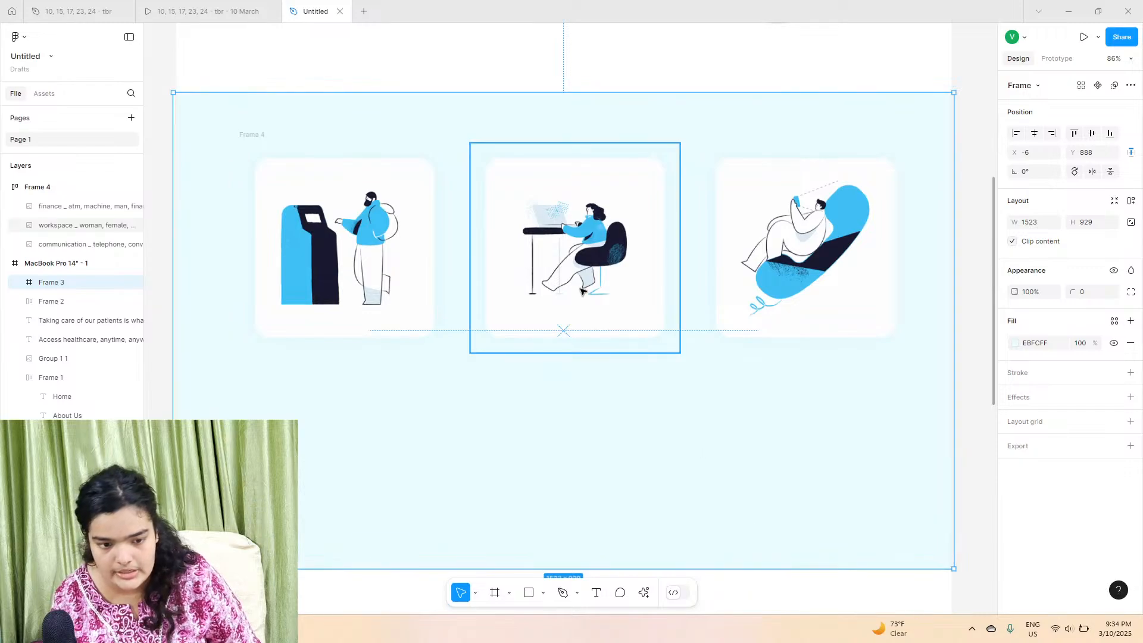
pyautogui.click(553, 250)
pyautogui.click(253, 136)
pyautogui.hotkey('shift', 'a')
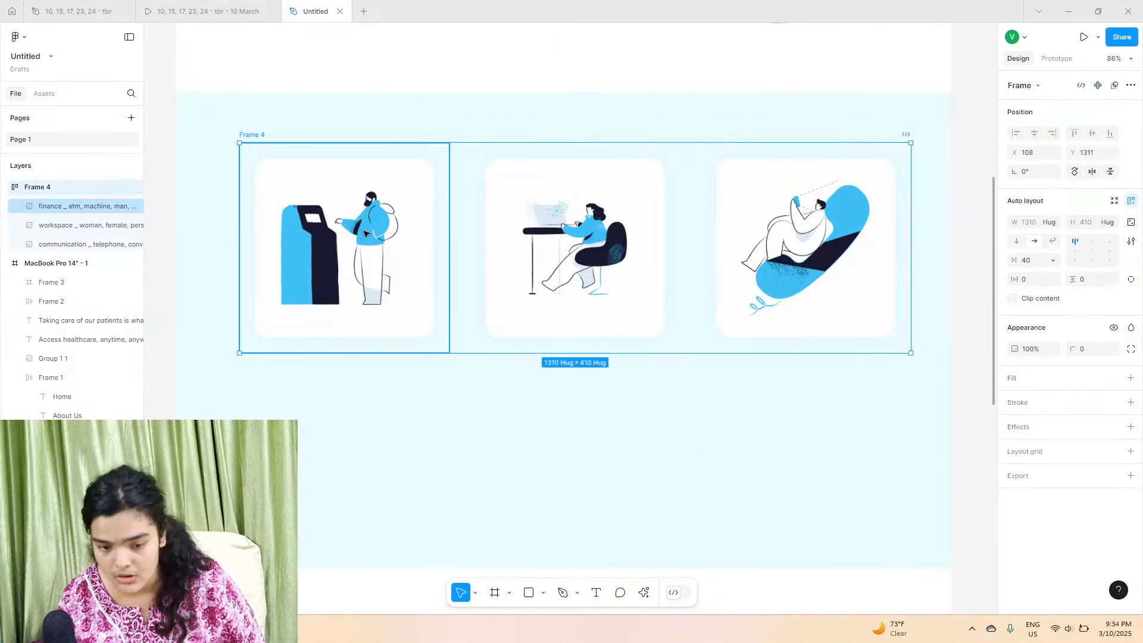
pyautogui.click(682, 566)
pyautogui.moveTo(677, 570); pyautogui.dragTo(671, 546)
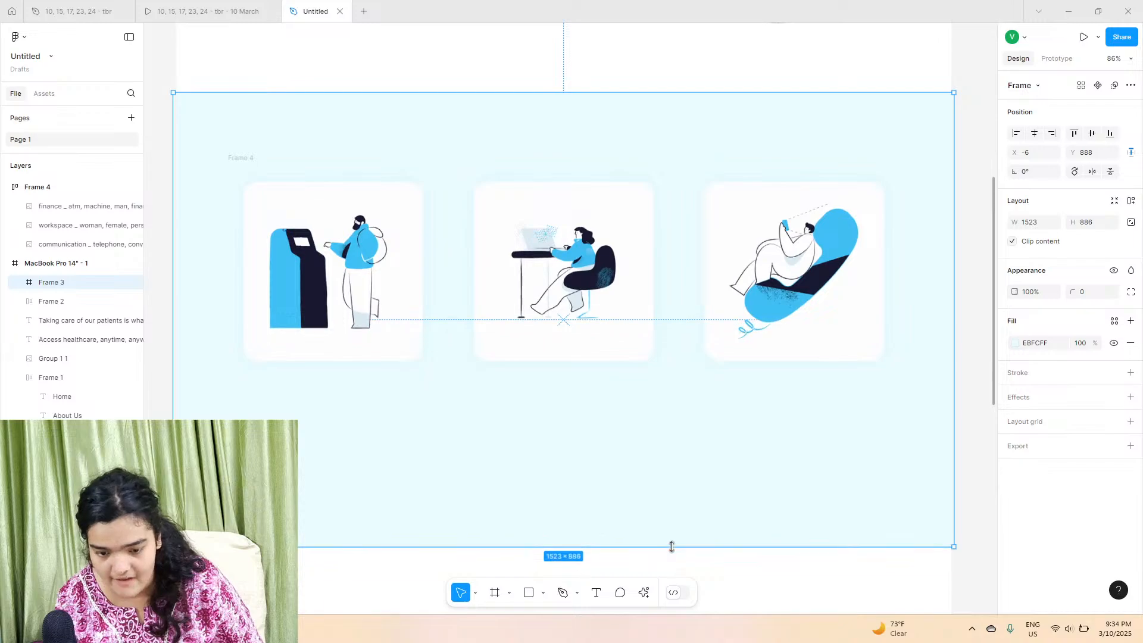
# Step: Convert the auto-layout row into a group and ungroup it into three separate illustrations
pyautogui.click(245, 158)
pyautogui.click(1134, 205)
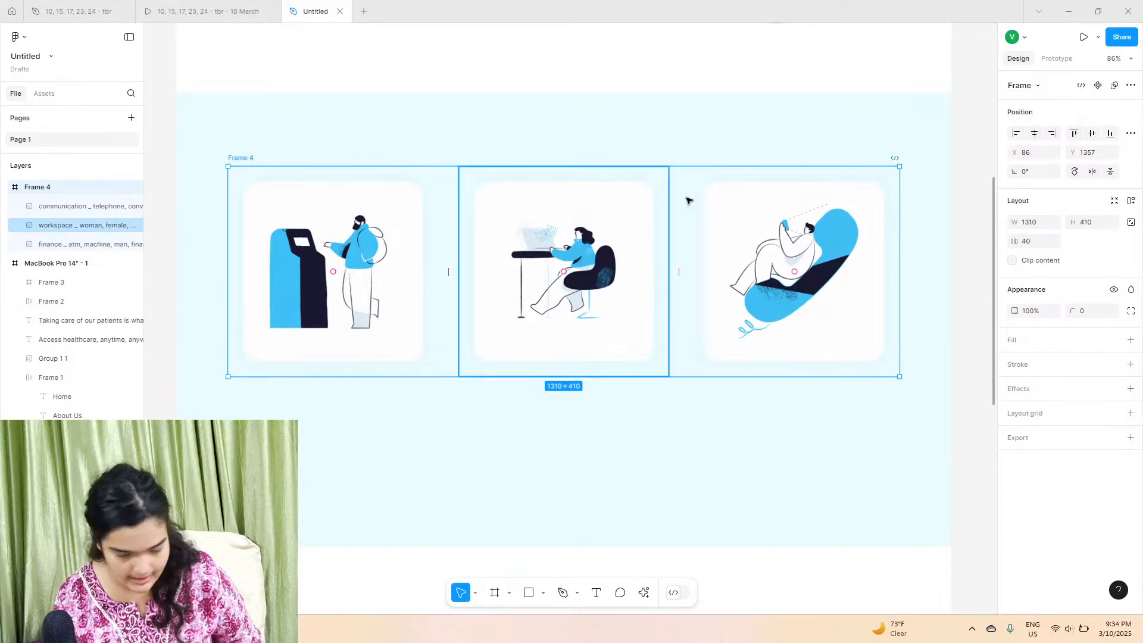
pyautogui.click(1023, 85)
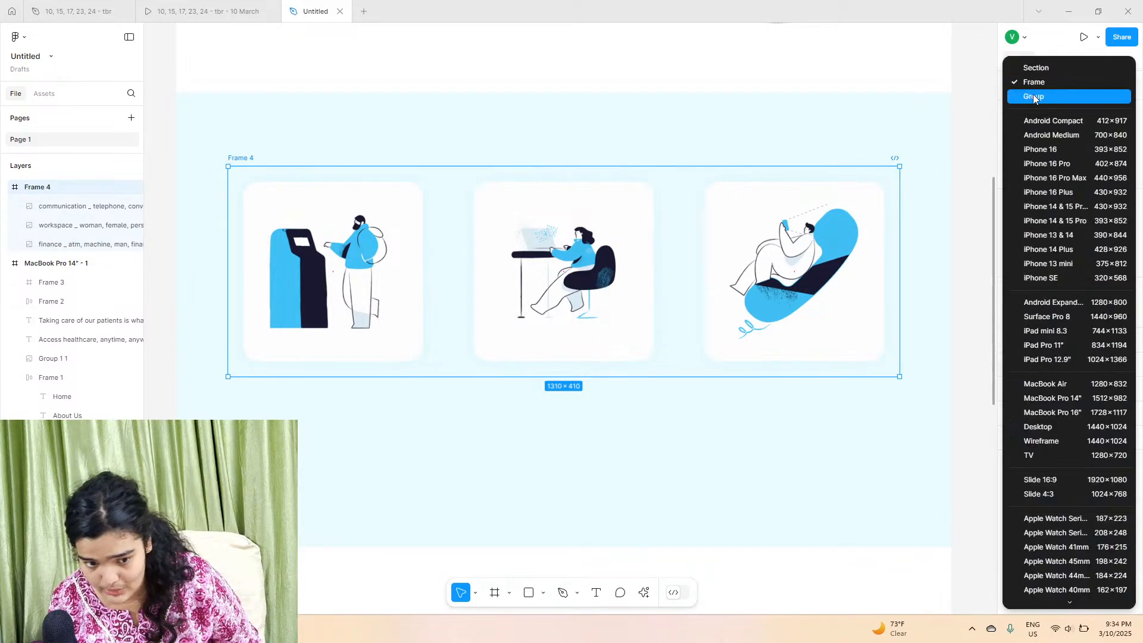
pyautogui.click(1033, 97)
pyautogui.rightClick(464, 238)
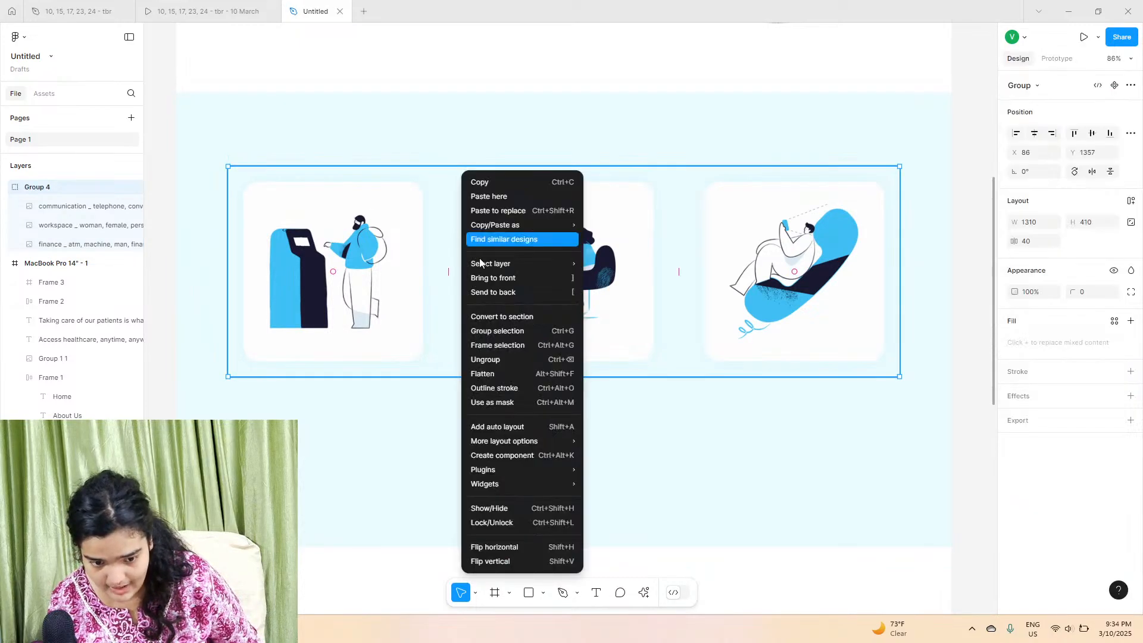
pyautogui.click(520, 359)
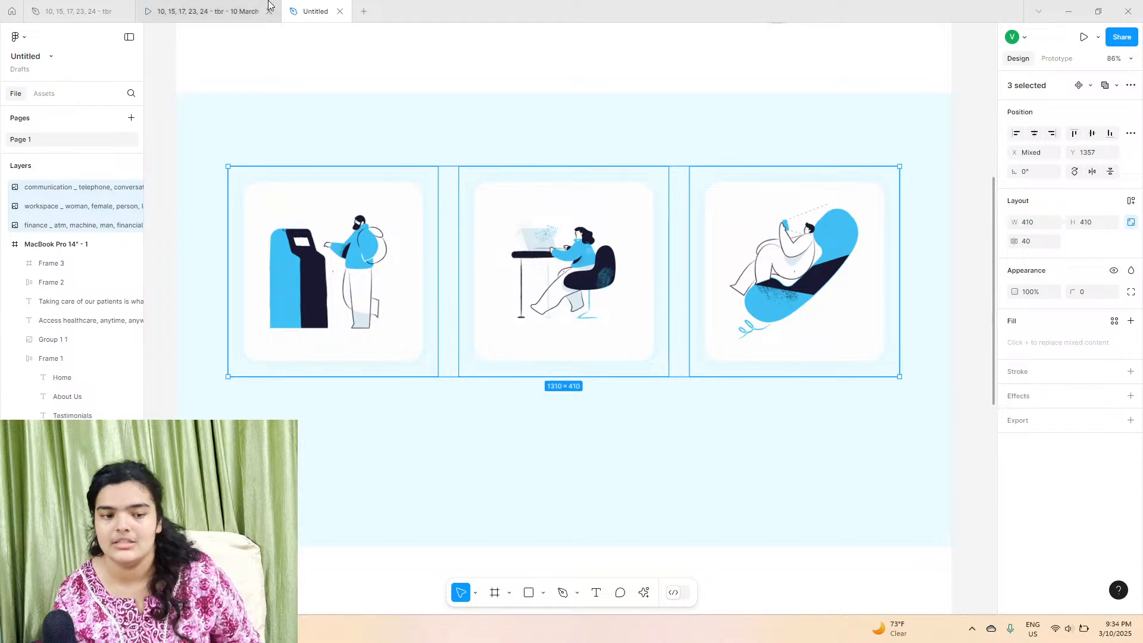
# Step: Reduce the spacing between the three illustrations to 10 and shift them to the centre of the section
pyautogui.click(242, 5)
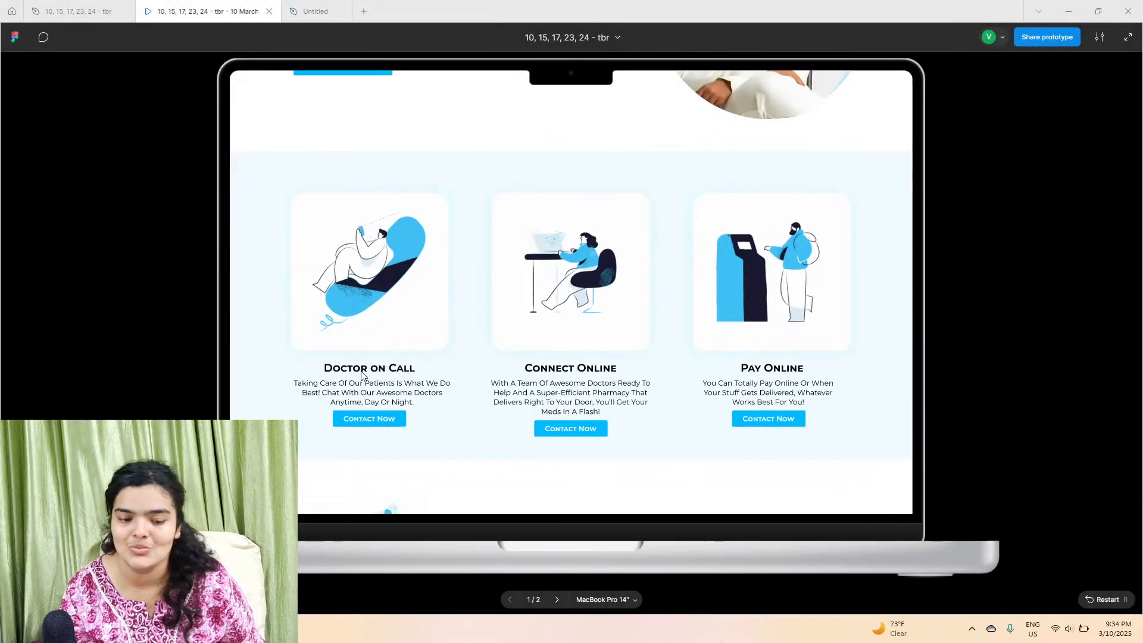
pyautogui.click(321, 10)
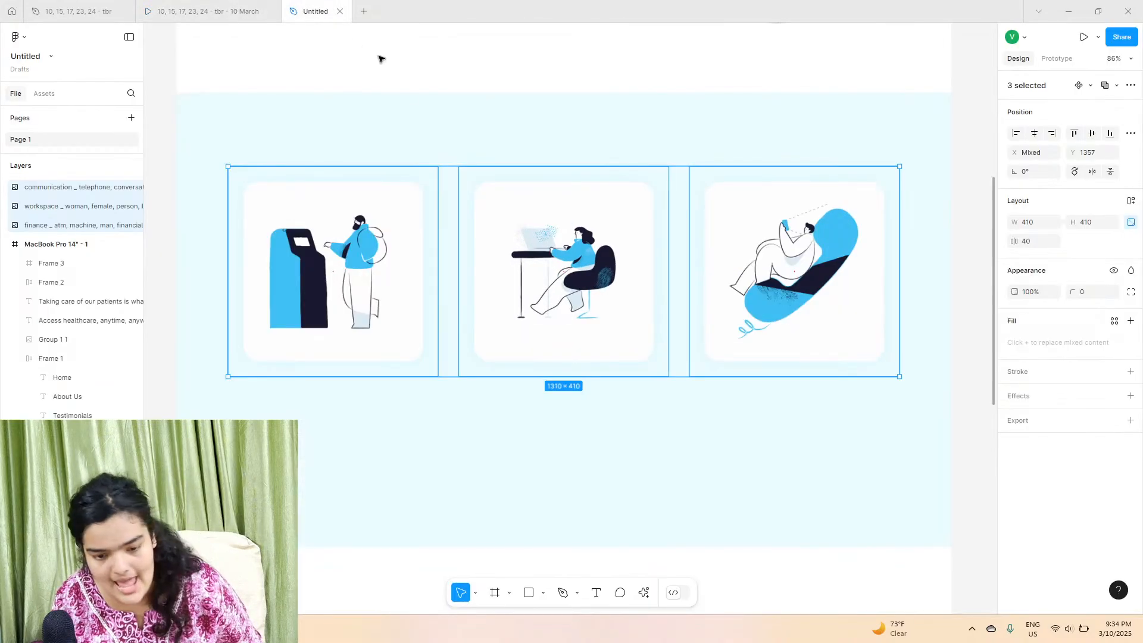
pyautogui.moveTo(447, 275); pyautogui.dragTo(456, 274)
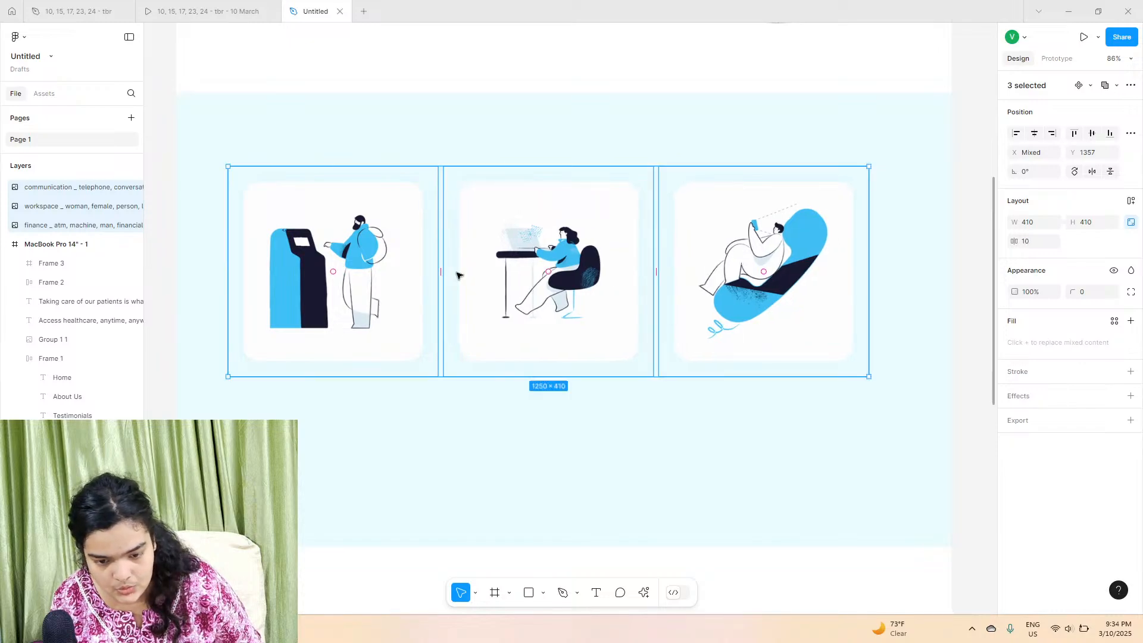
pyautogui.click(1034, 134)
pyautogui.hotkey('ctrl', 'z')
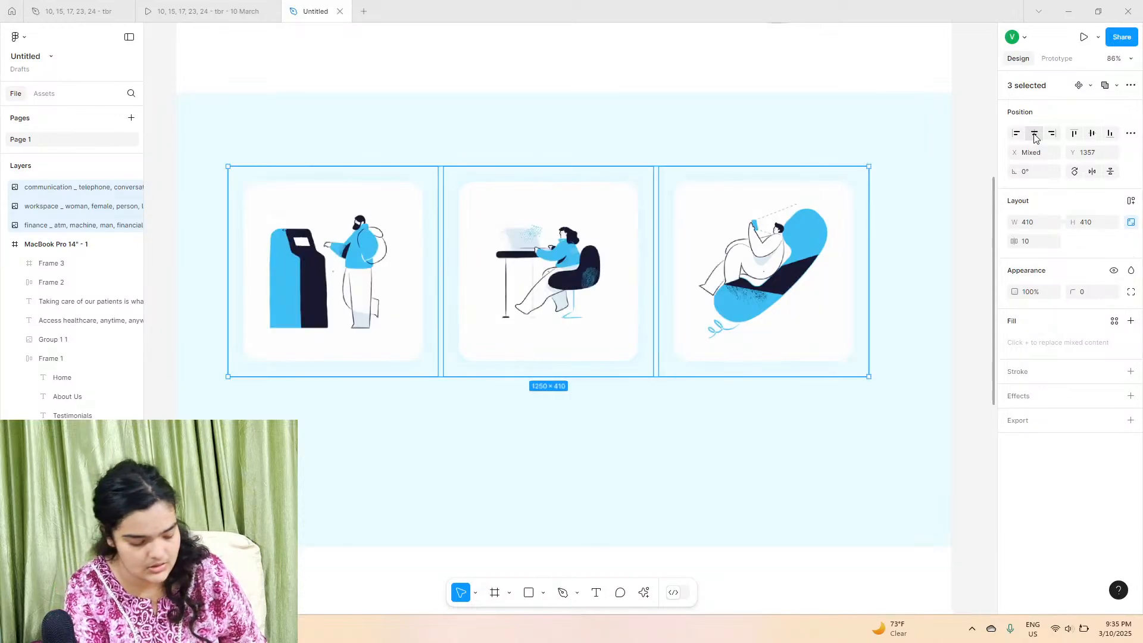
pyautogui.moveTo(546, 262); pyautogui.dragTo(561, 261)
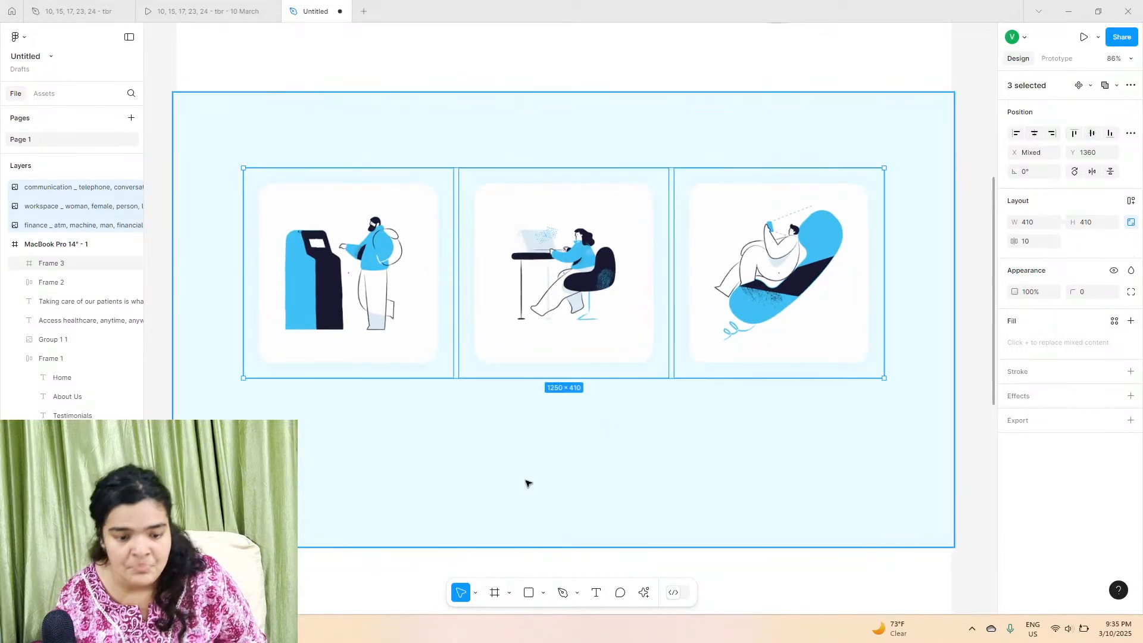
# Step: Add a "Doctor on Call" heading text below the first illustration
pyautogui.click(533, 479)
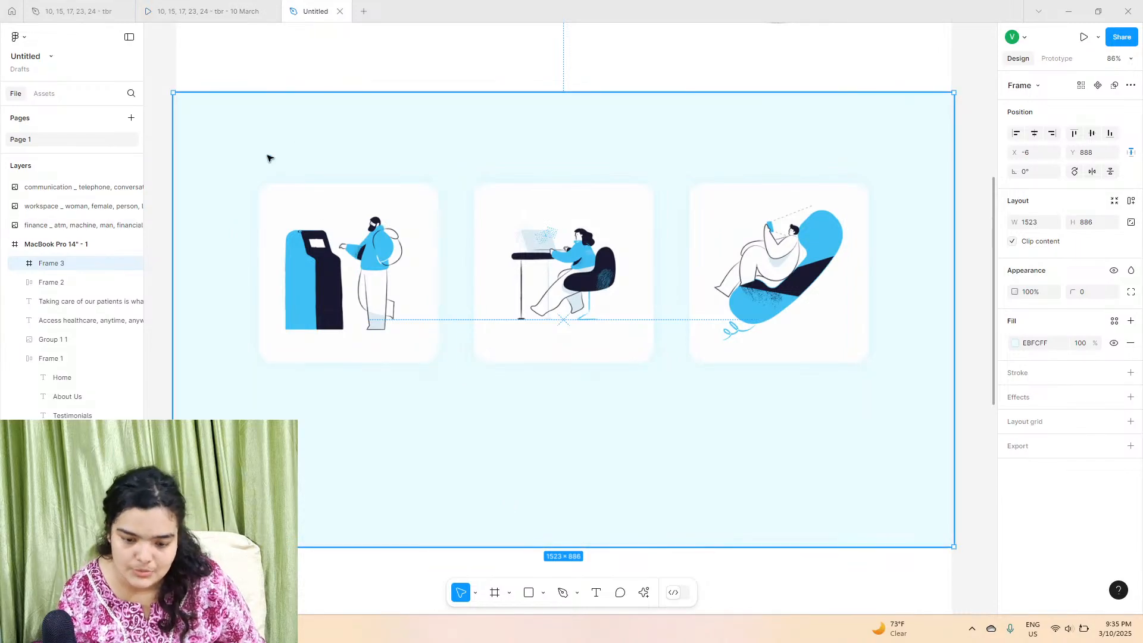
pyautogui.click(235, 11)
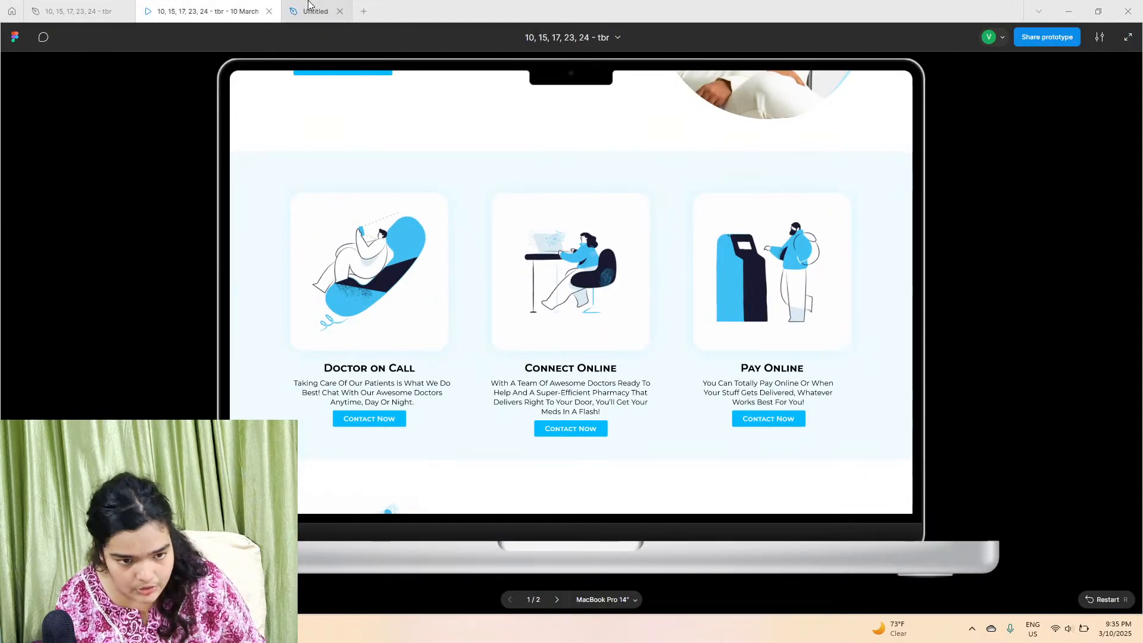
pyautogui.hotkey('ctrl', 'Tab')
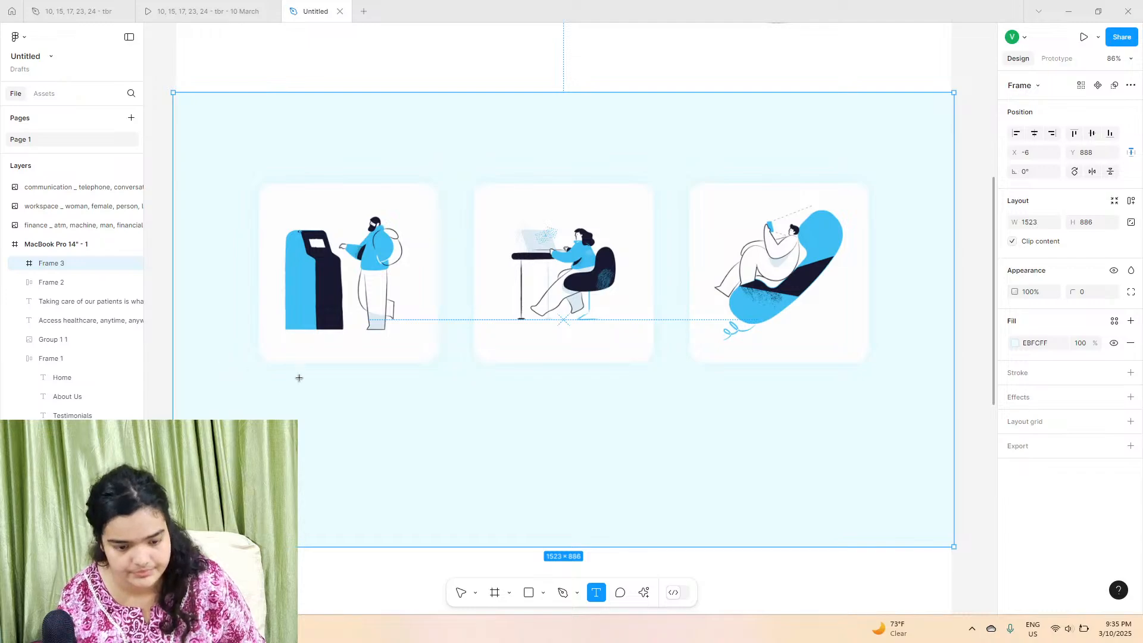
pyautogui.click(298, 377)
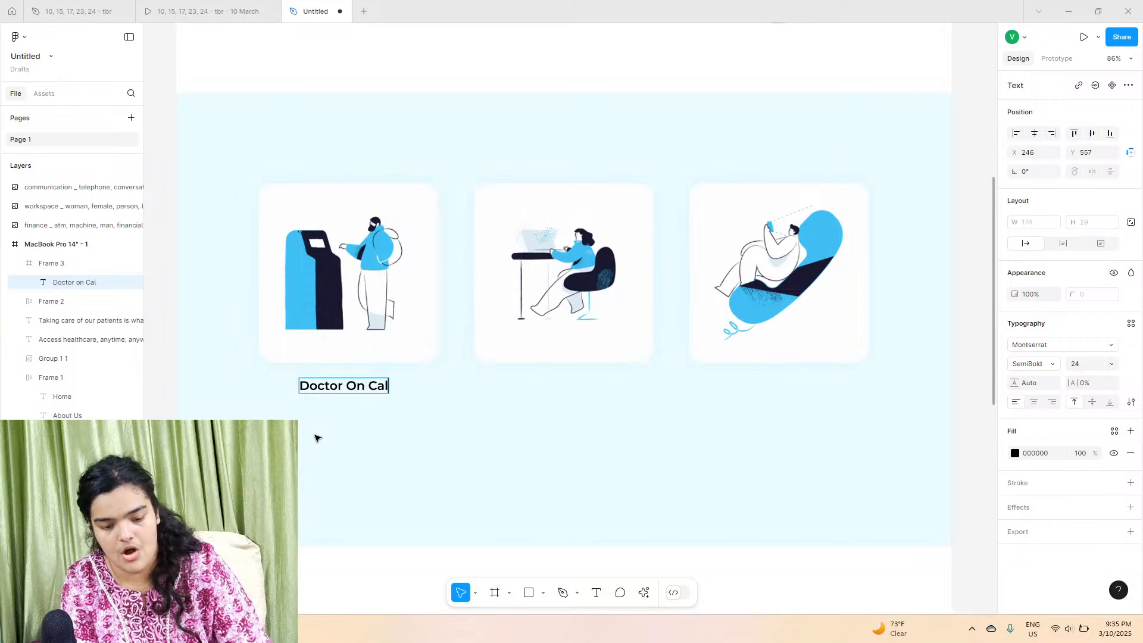
pyautogui.press('Escape')
# Step: Set the heading's letter case to small caps and its font size to 28
pyautogui.click(1130, 402)
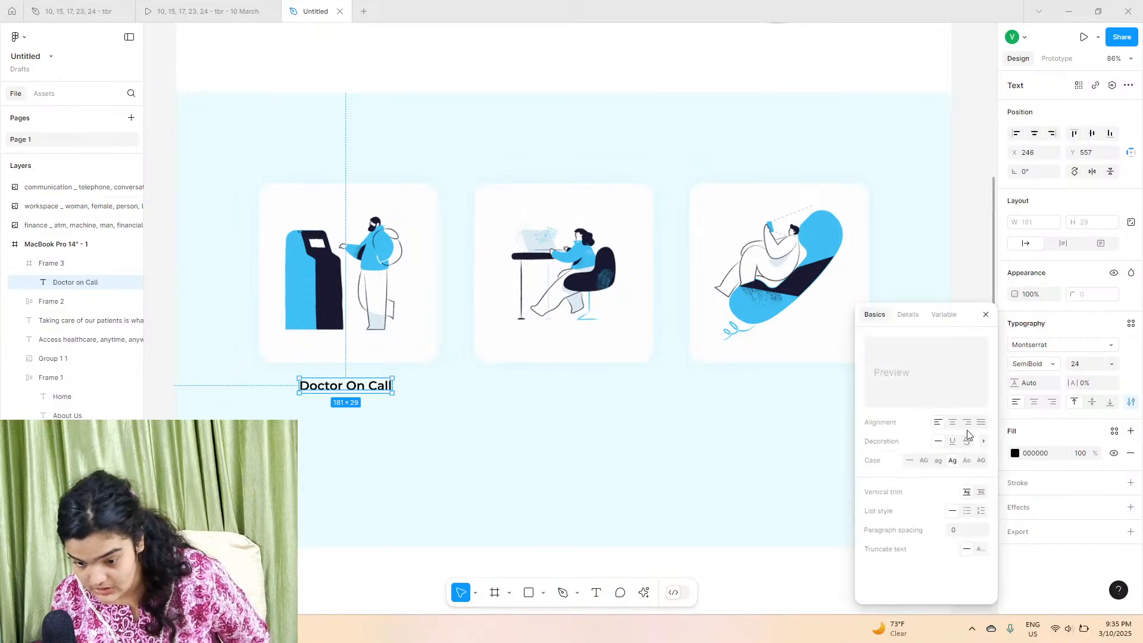
pyautogui.click(967, 463)
pyautogui.click(1114, 364)
pyautogui.click(1108, 380)
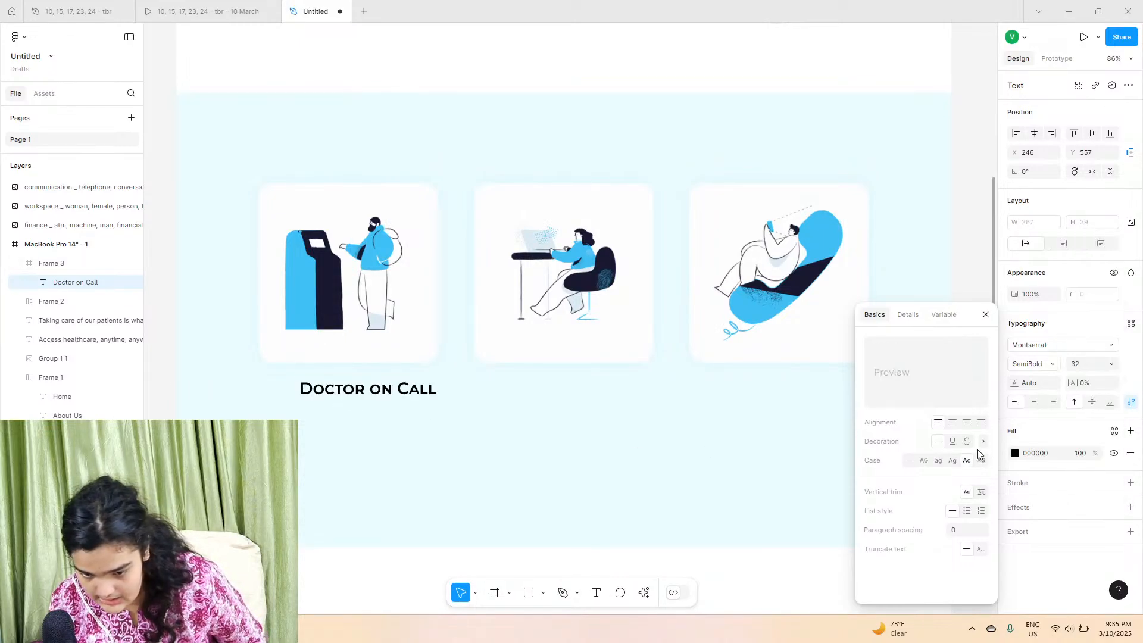
pyautogui.click(1081, 366)
pyautogui.write('2')
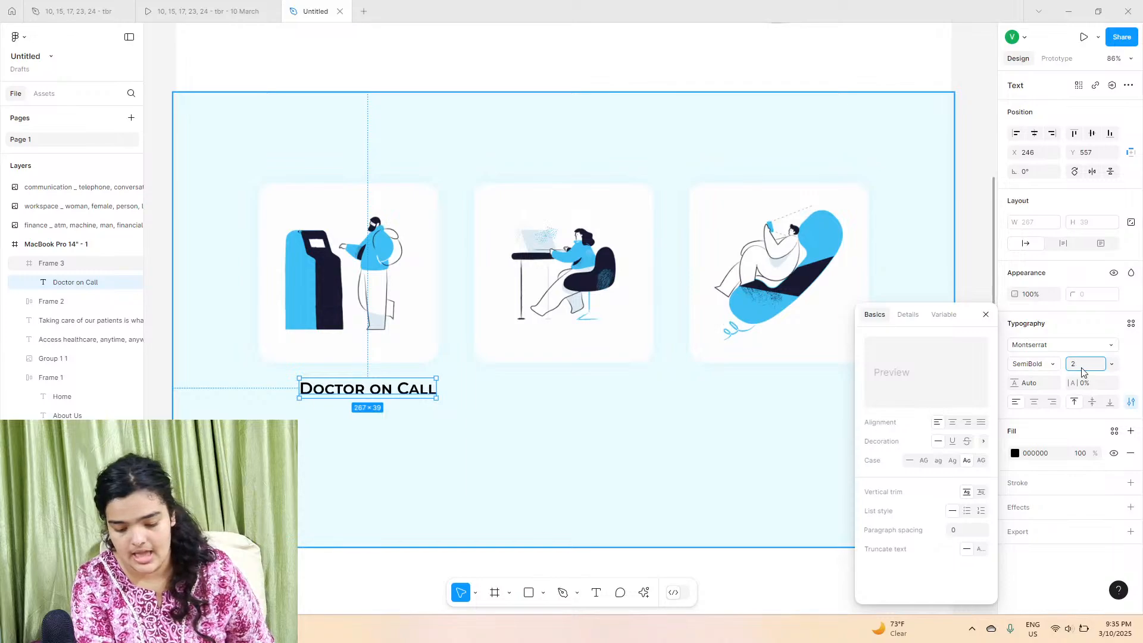
pyautogui.write('8')
pyautogui.press('Return')
# Step: Position the heading beneath the first card and nest the three illustration layers inside the section frame
pyautogui.moveTo(322, 392); pyautogui.dragTo(369, 402)
pyautogui.click(454, 522)
pyautogui.click(71, 187)
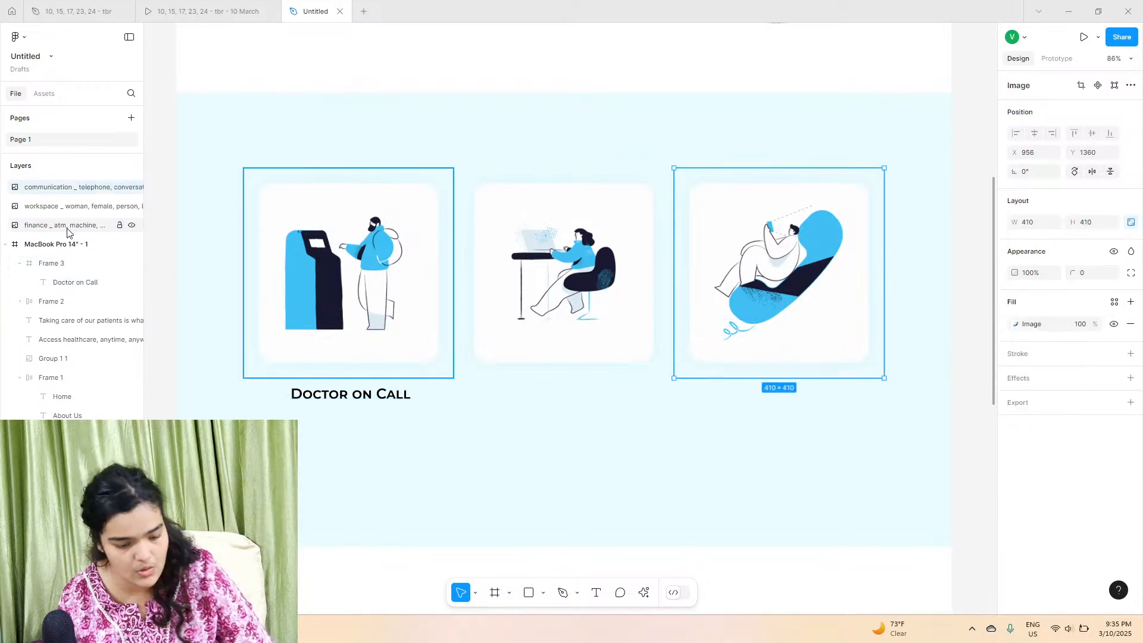
pyautogui.keyDown('shift'); pyautogui.click(70, 225); pyautogui.keyUp('shift')
pyautogui.moveTo(68, 259); pyautogui.dragTo(72, 264)
pyautogui.click(72, 263)
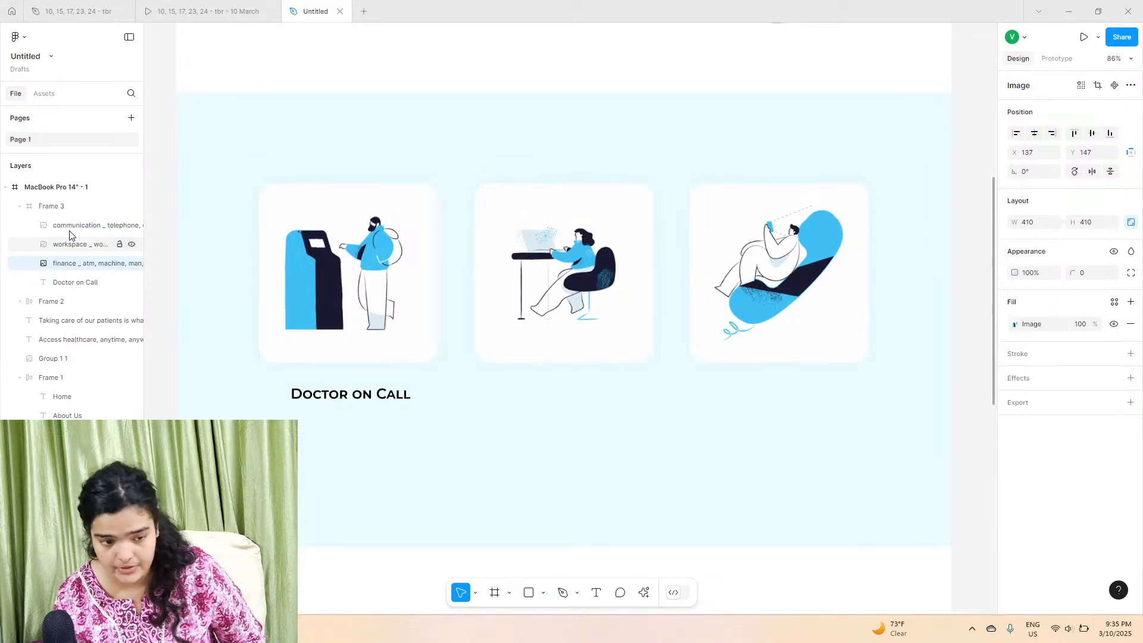
pyautogui.moveTo(319, 389); pyautogui.dragTo(326, 391)
# Step: Copy the Doctor on Call description text from the original MediFred design file
pyautogui.click(180, 10)
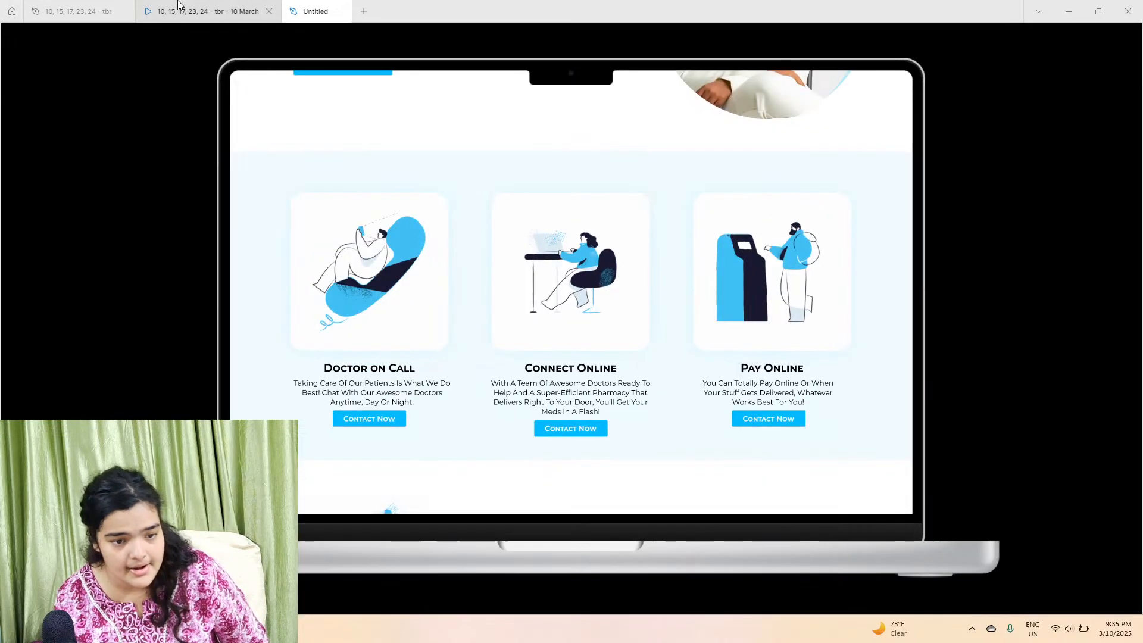
pyautogui.click(96, 5)
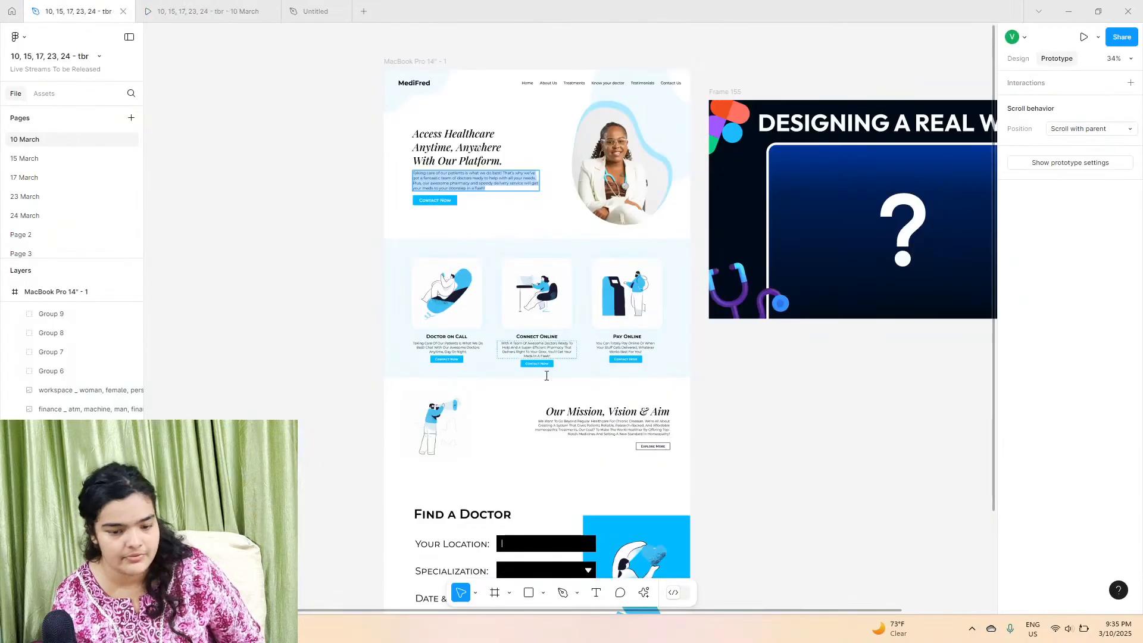
pyautogui.click(456, 347)
pyautogui.rightClick(455, 347)
pyautogui.click(465, 356)
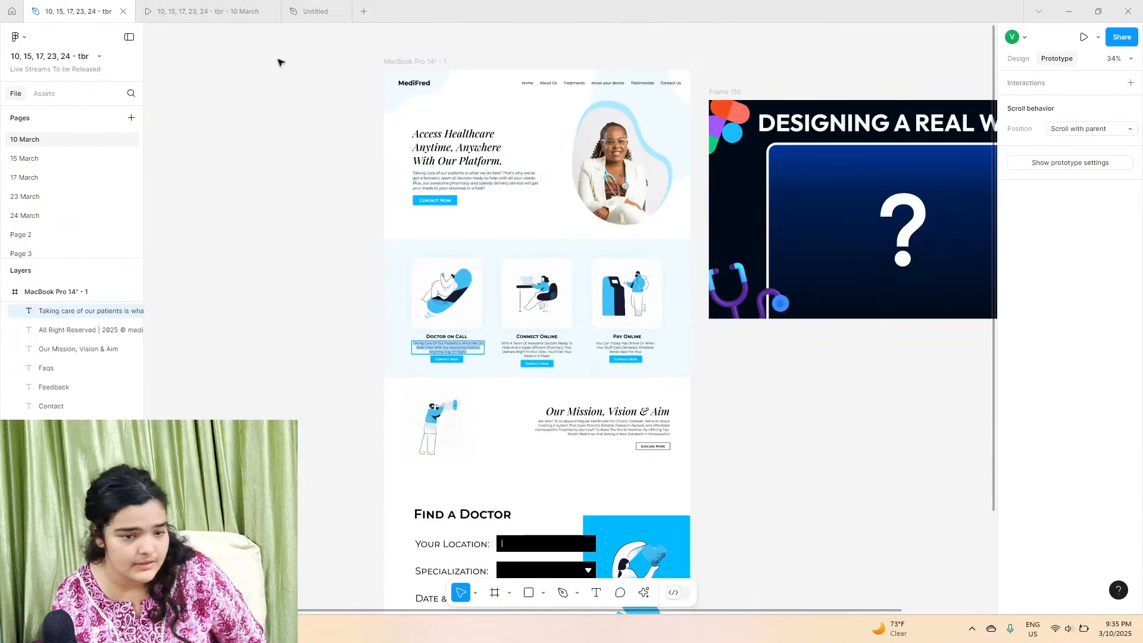
# Step: Paste the copied Doctor on Call description text into the services section below the heading
pyautogui.click(293, 6)
pyautogui.click(237, 573)
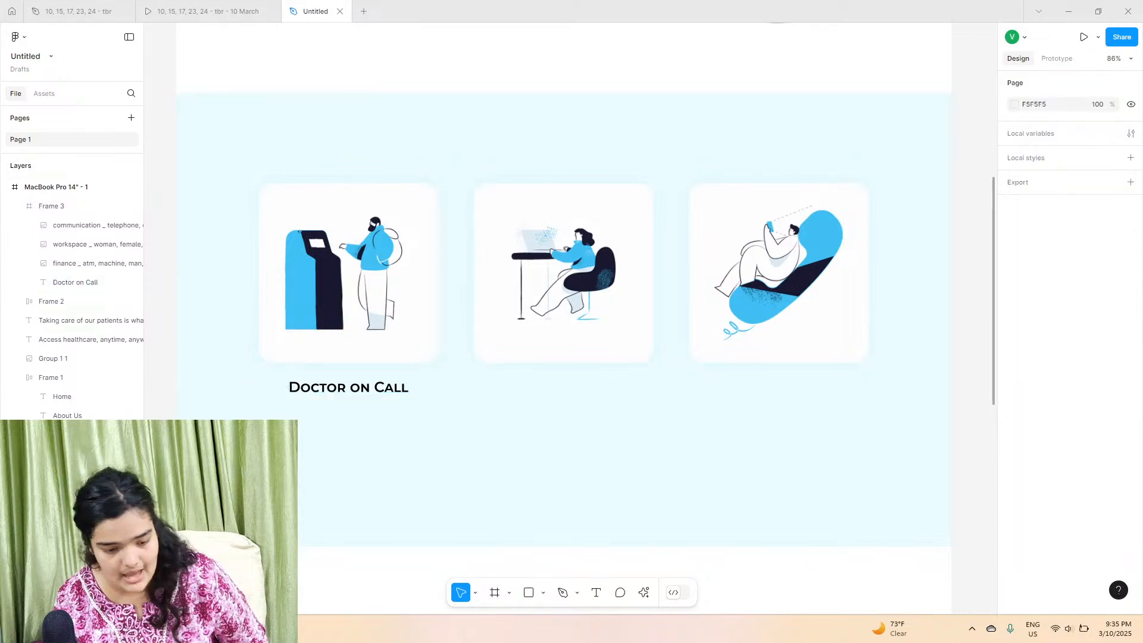
pyautogui.rightClick(236, 572)
pyautogui.click(237, 573)
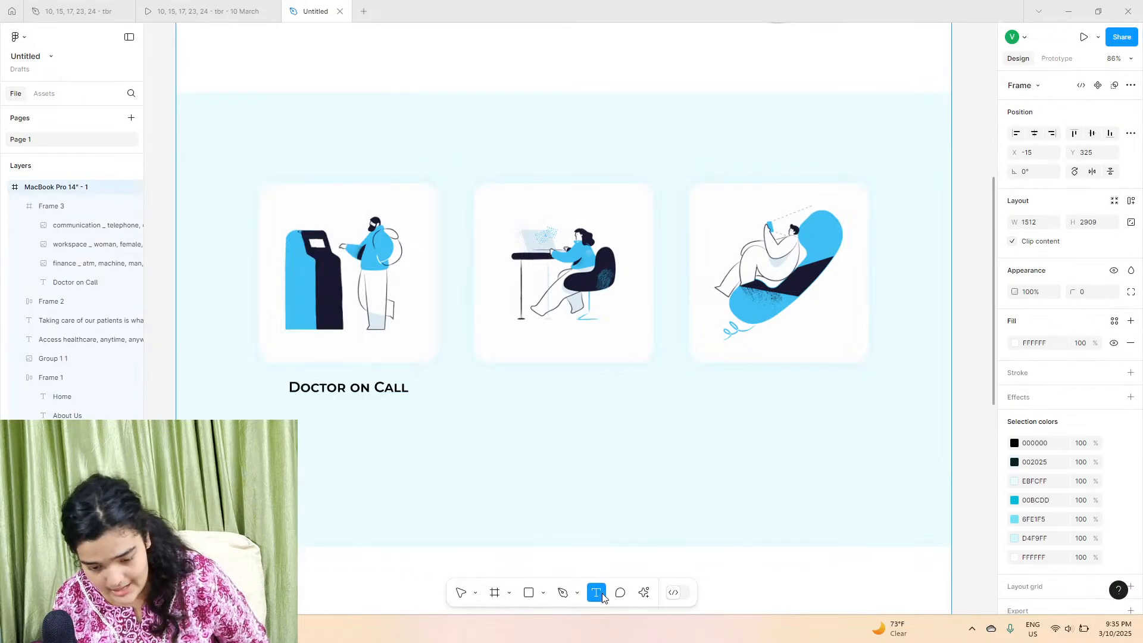
pyautogui.click(356, 432)
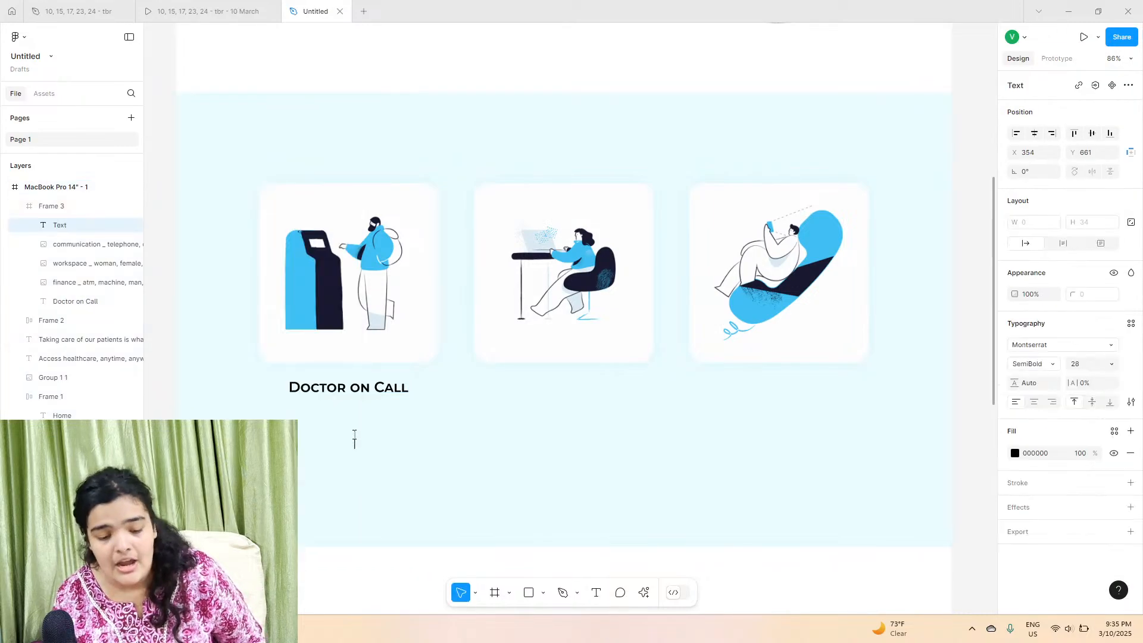
pyautogui.rightClick(354, 439)
pyautogui.click(373, 476)
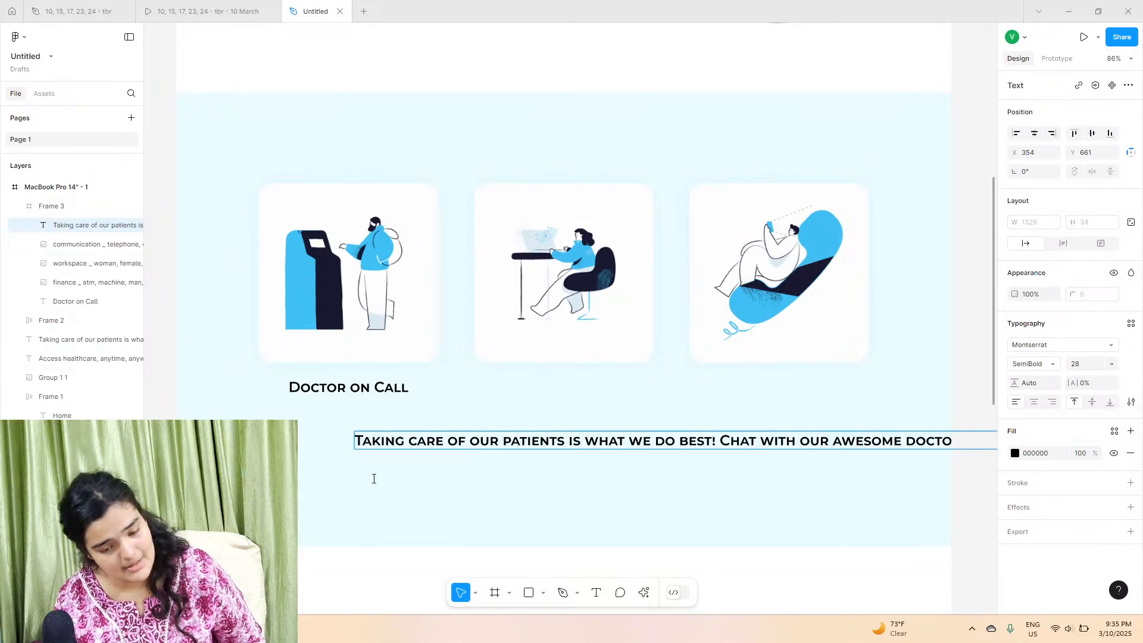
pyautogui.moveTo(417, 445); pyautogui.dragTo(348, 440)
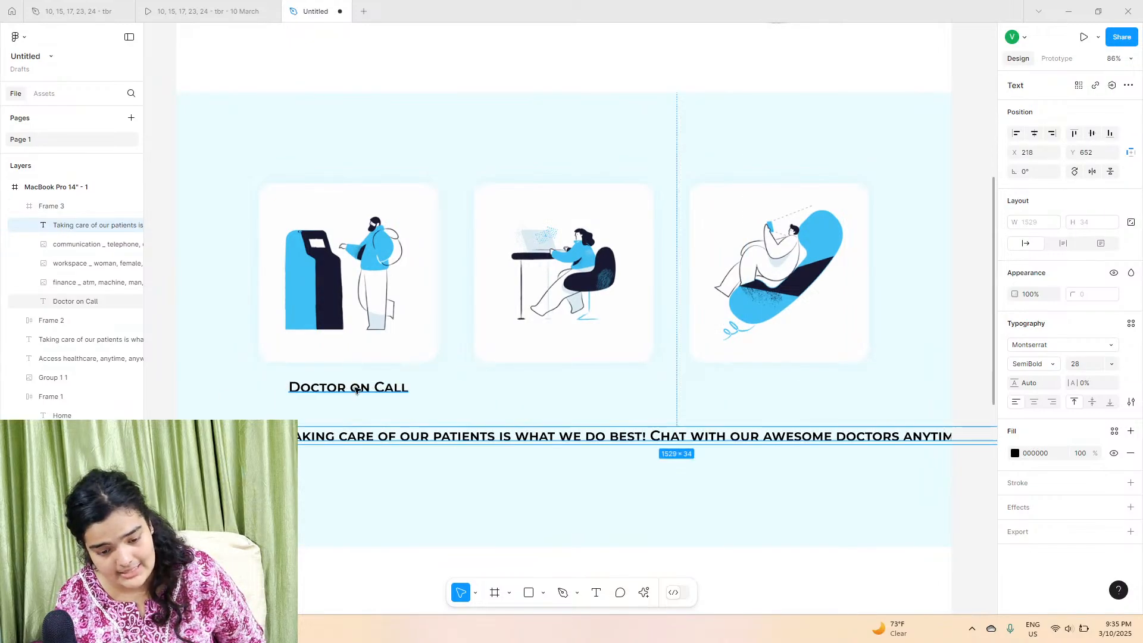
# Step: Set the description's font size to 19 and its weight to Regular
pyautogui.click(1111, 365)
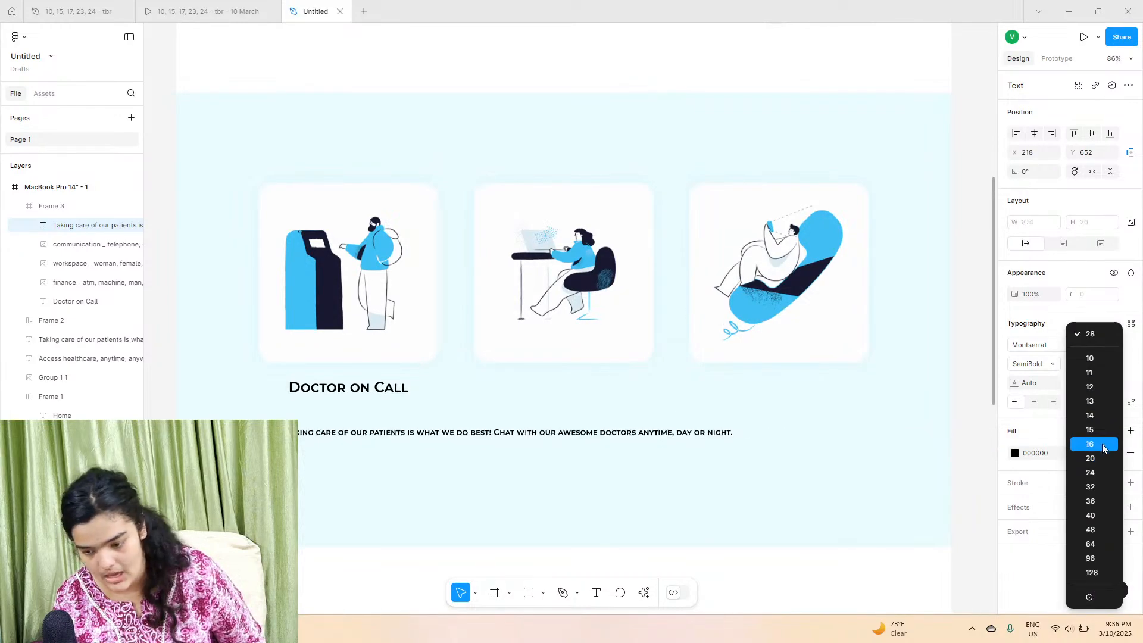
pyautogui.click(1089, 334)
pyautogui.write('19')
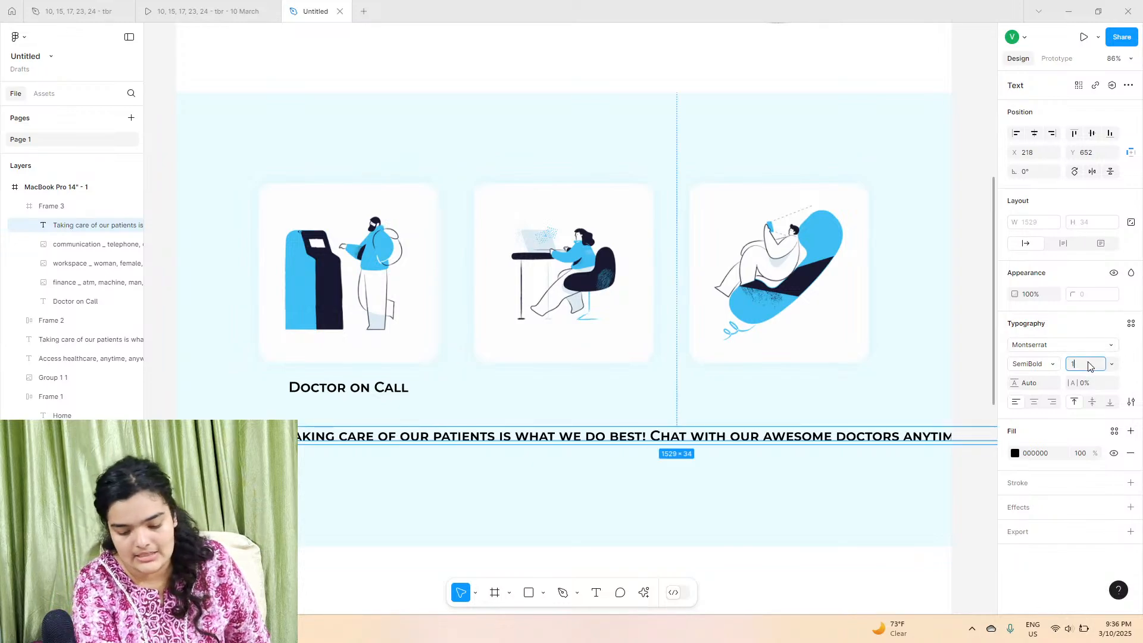
pyautogui.press('Return')
pyautogui.click(1060, 366)
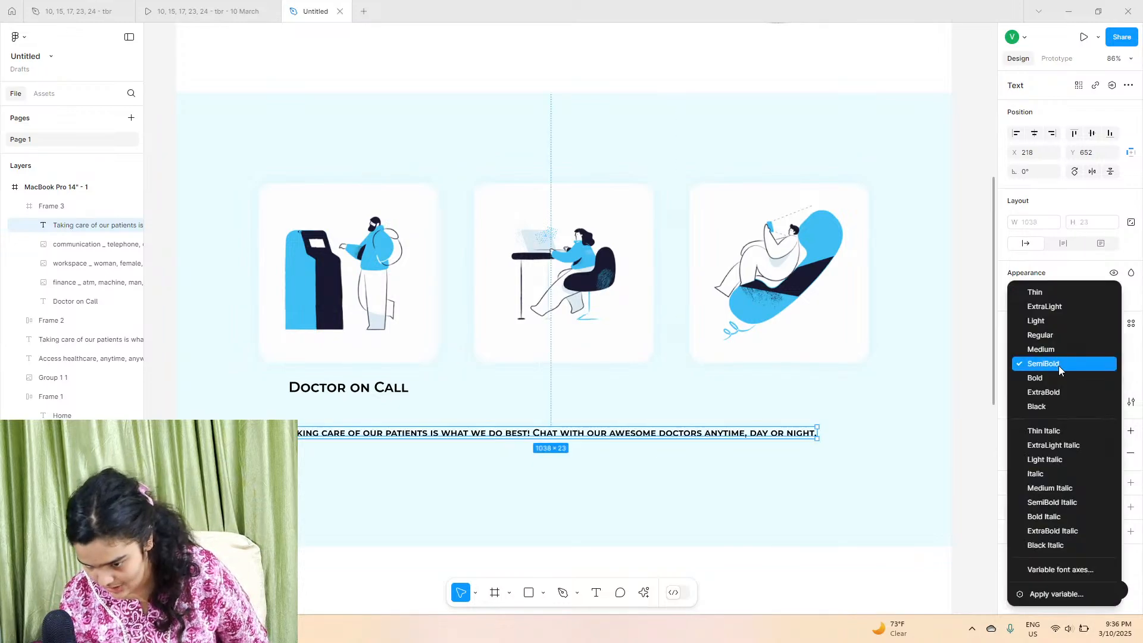
pyautogui.click(1057, 335)
# Step: Reset the description's letter case to normal and wrap it to about 284 px wide
pyautogui.click(1131, 401)
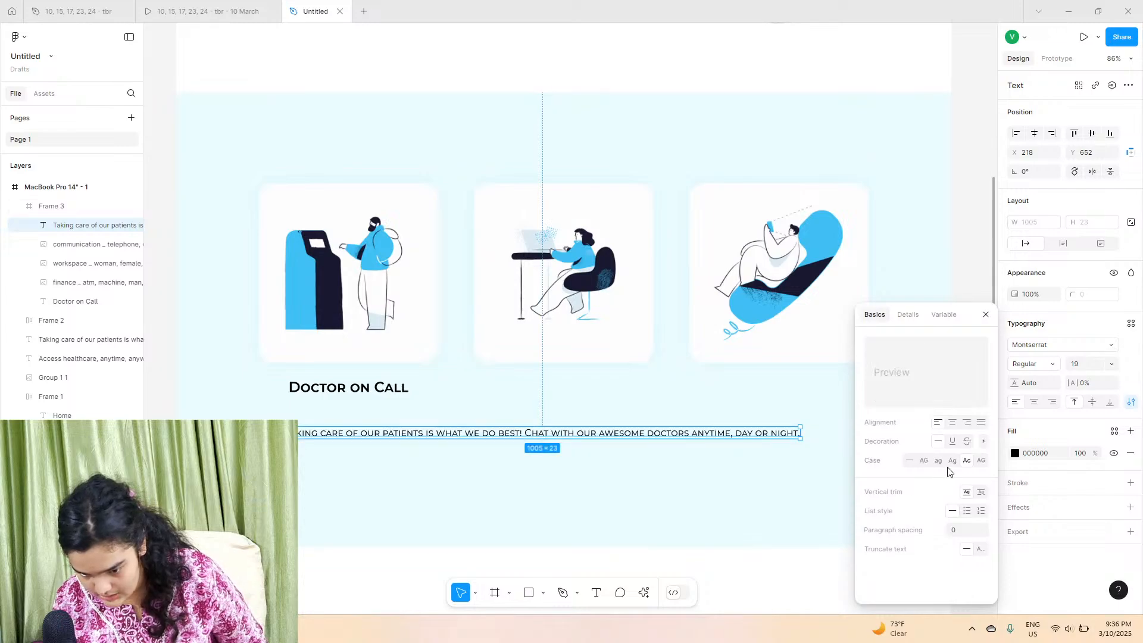
pyautogui.click(910, 460)
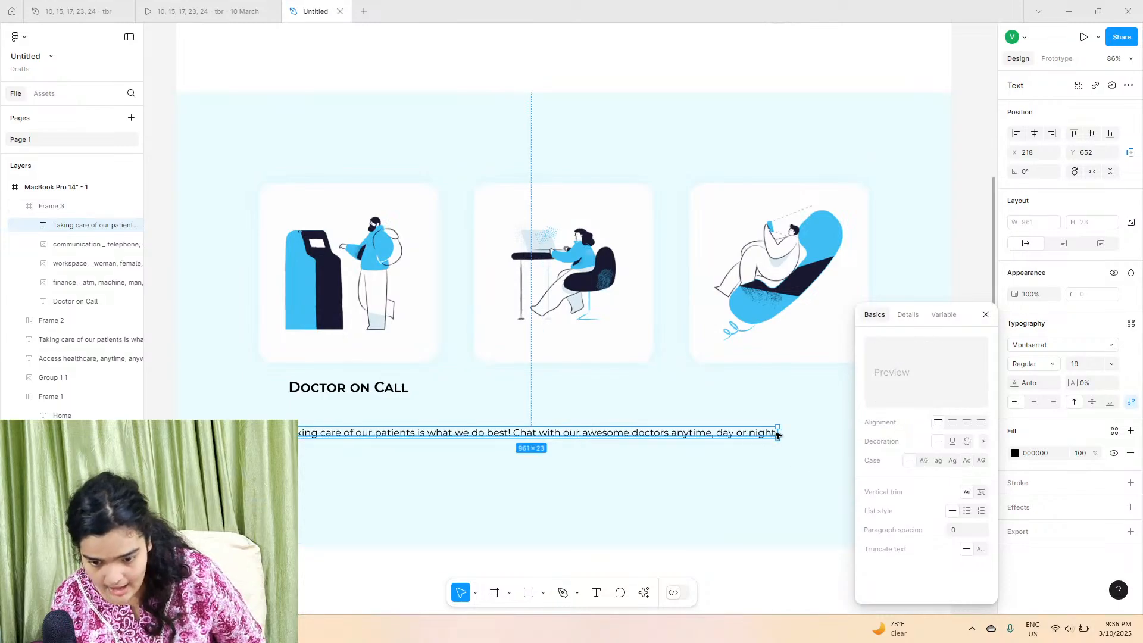
pyautogui.moveTo(778, 434); pyautogui.dragTo(430, 420)
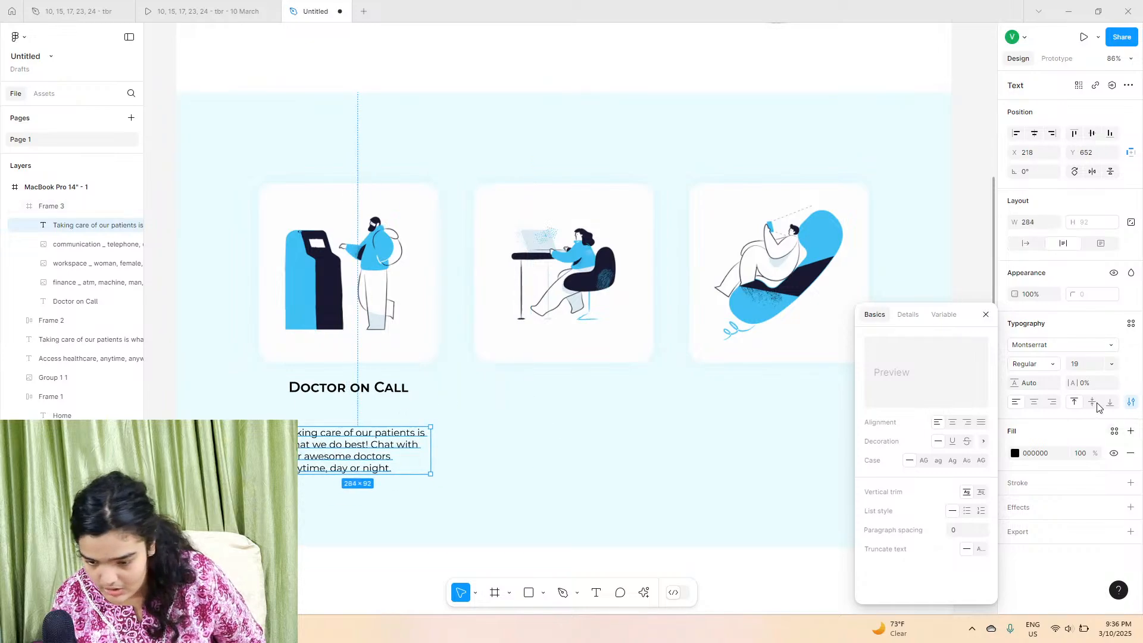
# Step: Center-align the description and position it beneath the Doctor on Call heading
pyautogui.click(1035, 401)
pyautogui.moveTo(364, 455); pyautogui.dragTo(398, 426)
pyautogui.scroll(5, 411, 381)
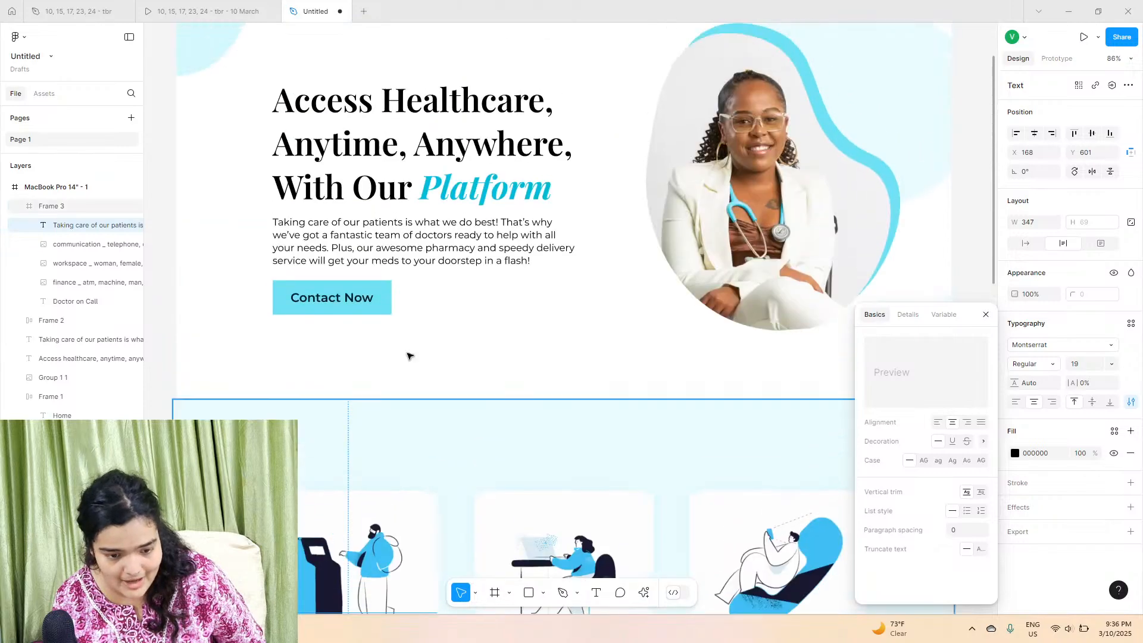
# Step: Copy the hero's Contact Now button and paste it into the services section
pyautogui.click(379, 286)
pyautogui.rightClick(379, 285)
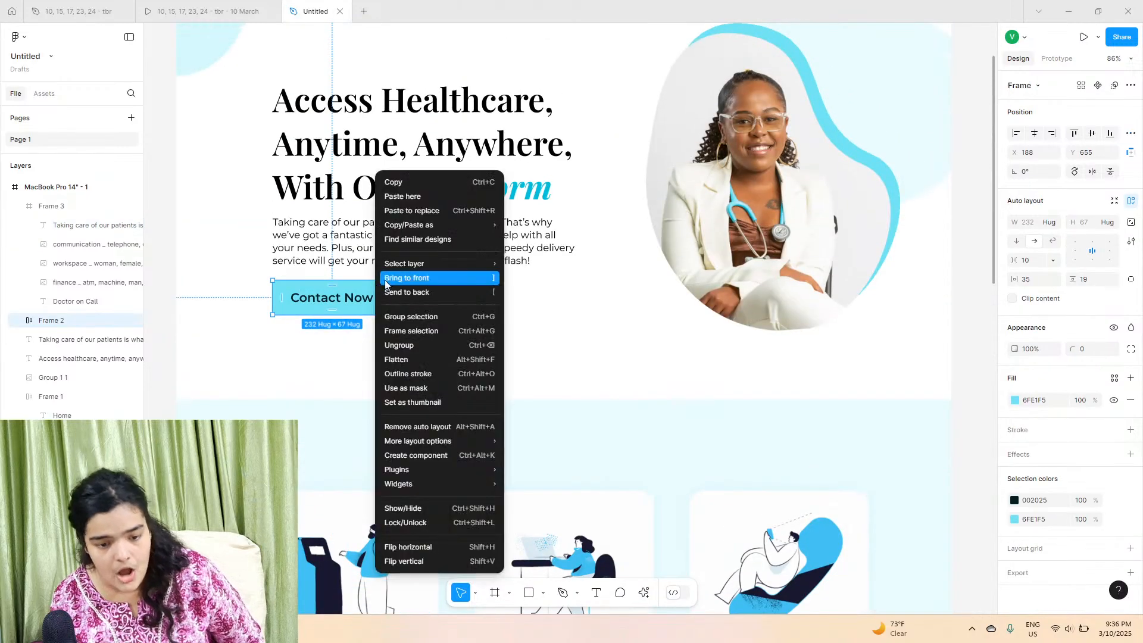
pyautogui.click(417, 181)
pyautogui.scroll(-6, 372, 409)
pyautogui.click(324, 417)
pyautogui.rightClick(324, 416)
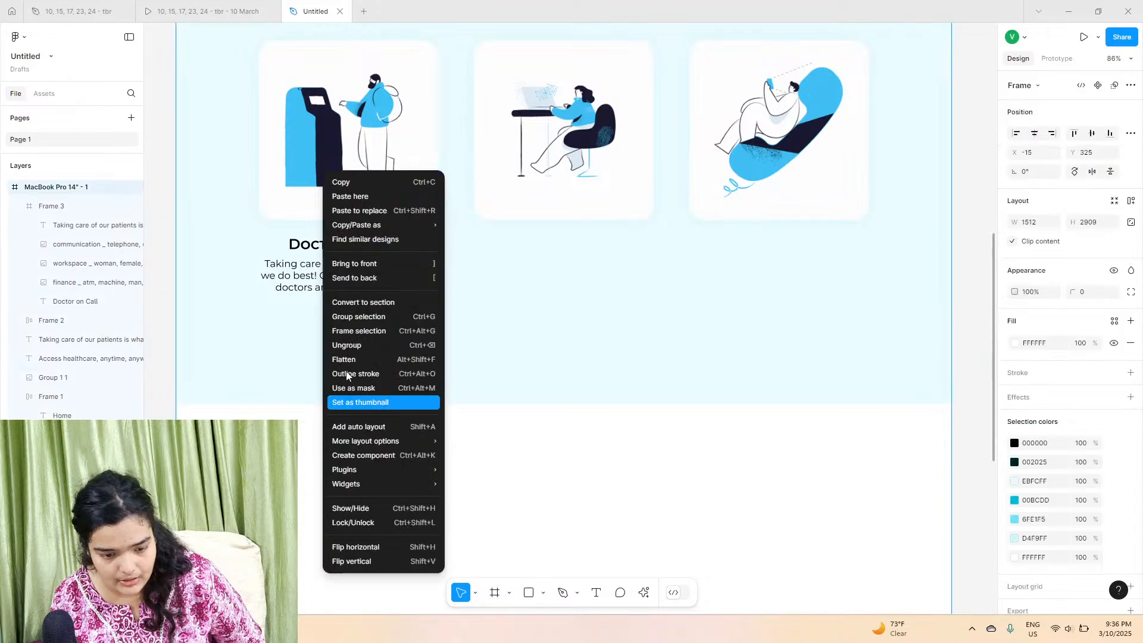
pyautogui.click(354, 195)
# Step: Place the pasted Contact Now button below the first card's description
pyautogui.moveTo(375, 434); pyautogui.dragTo(378, 332)
pyautogui.click(388, 372)
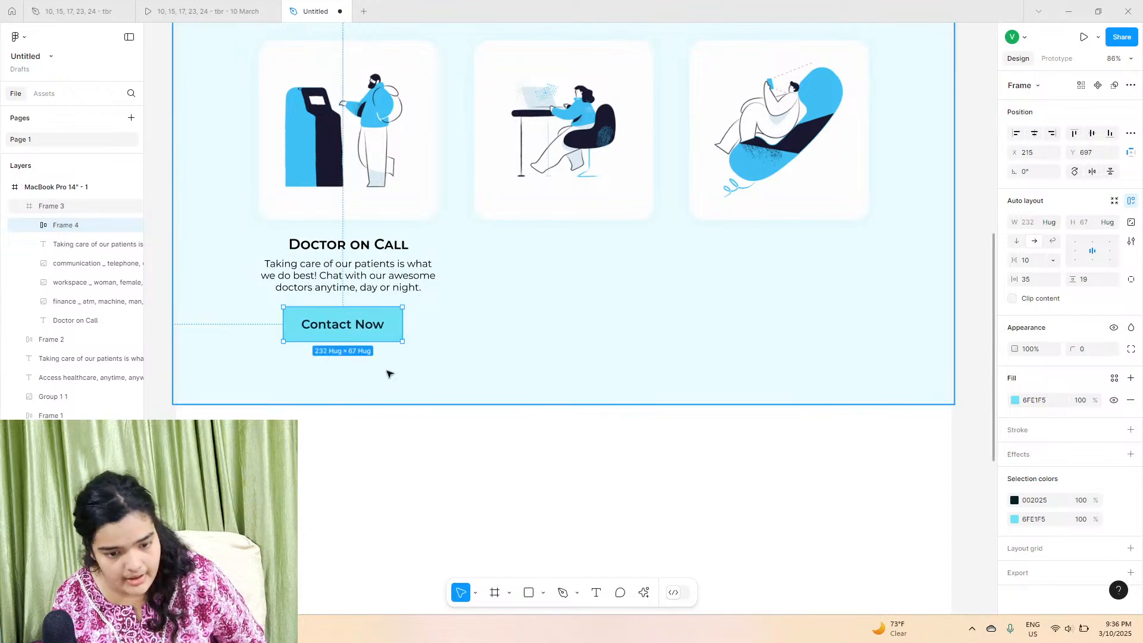
pyautogui.moveTo(408, 403)
pyautogui.mouseDown()
pyautogui.moveTo(411, 382)
pyautogui.moveTo(411, 394)
pyautogui.mouseUp()
pyautogui.scroll(3, 410, 394)
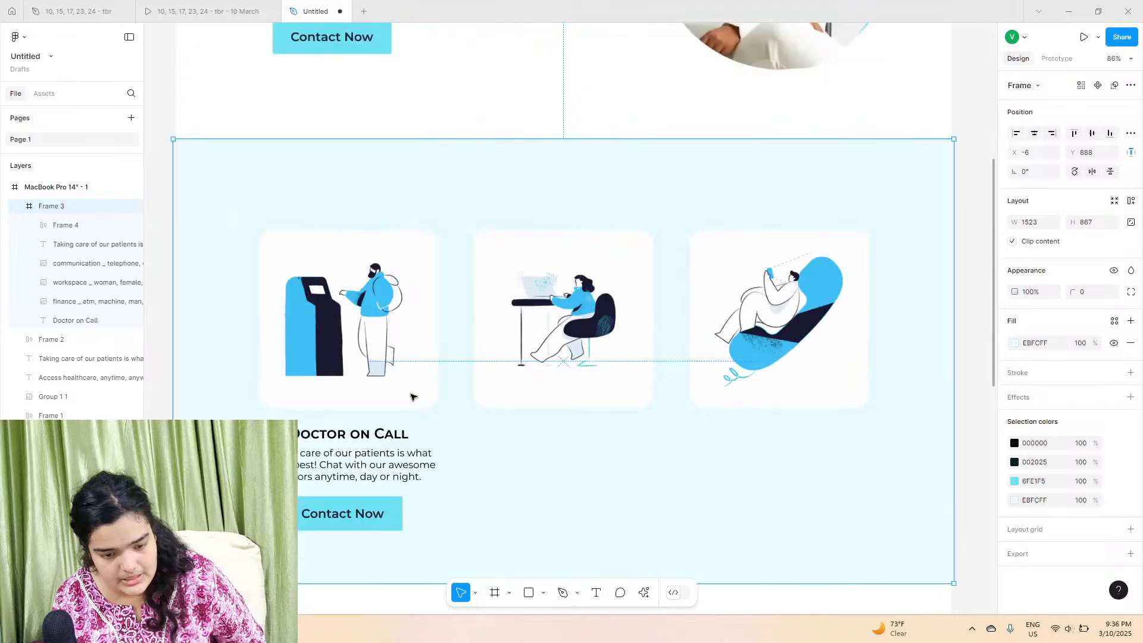
# Step: Group the first card's illustration, description and Contact Now button together
pyautogui.moveTo(390, 562); pyautogui.dragTo(381, 591)
pyautogui.click(360, 491)
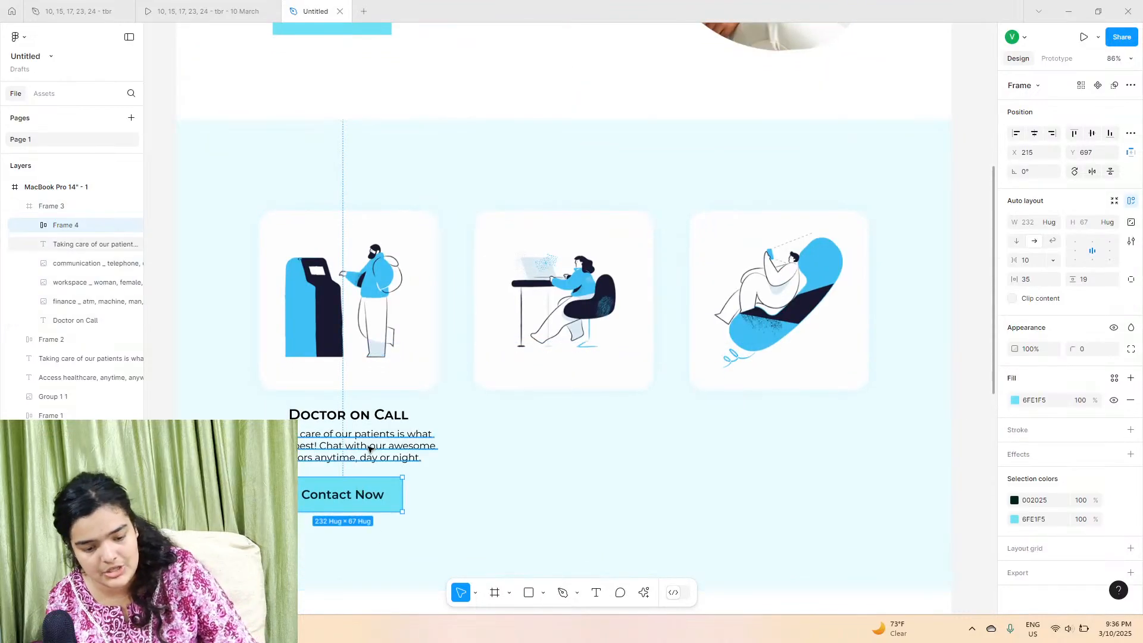
pyautogui.keyDown('shift'); pyautogui.click(361, 444); pyautogui.keyUp('shift')
pyautogui.keyDown('shift'); pyautogui.click(359, 349); pyautogui.keyUp('shift')
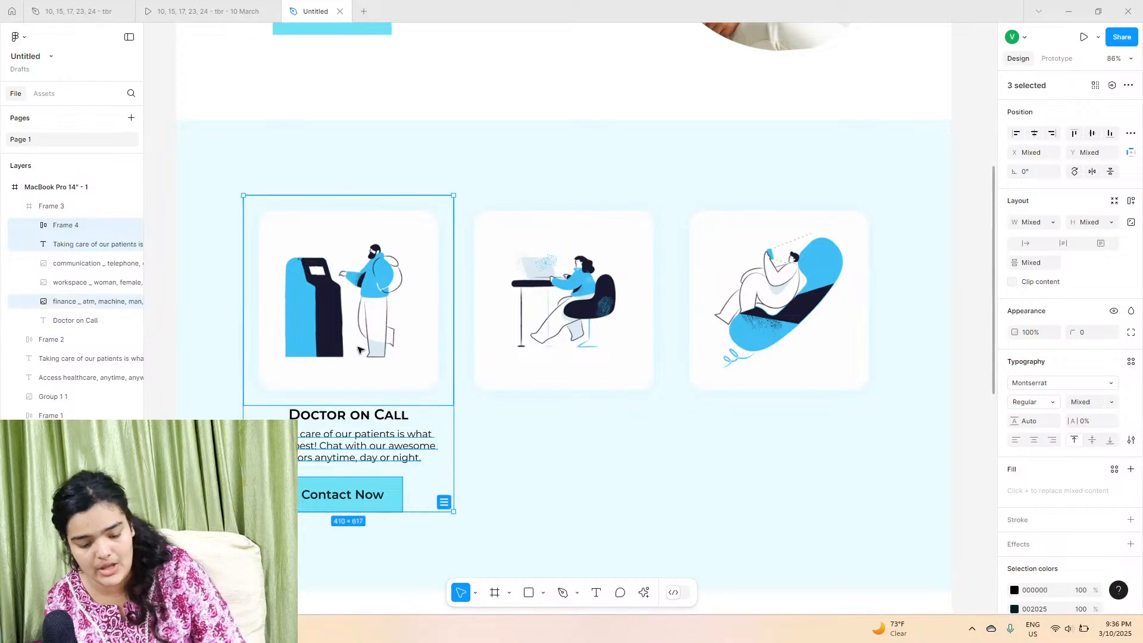
pyautogui.hotkey('ctrl', 'g')
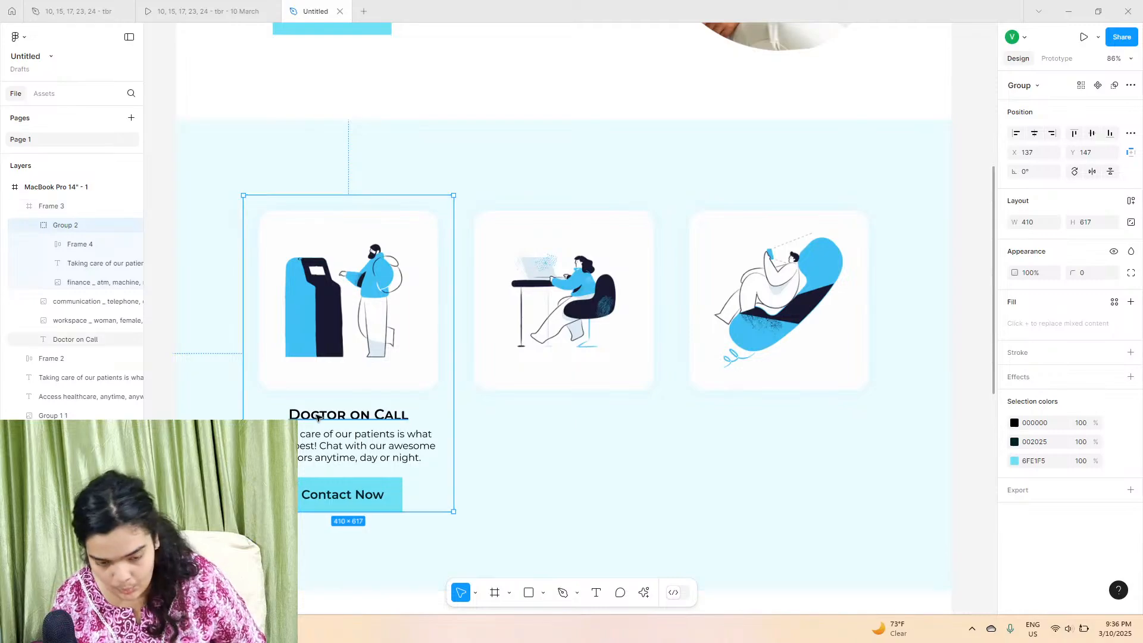
# Step: Move the Doctor on Call heading layer into the first card's group
pyautogui.moveTo(350, 406); pyautogui.dragTo(349, 394)
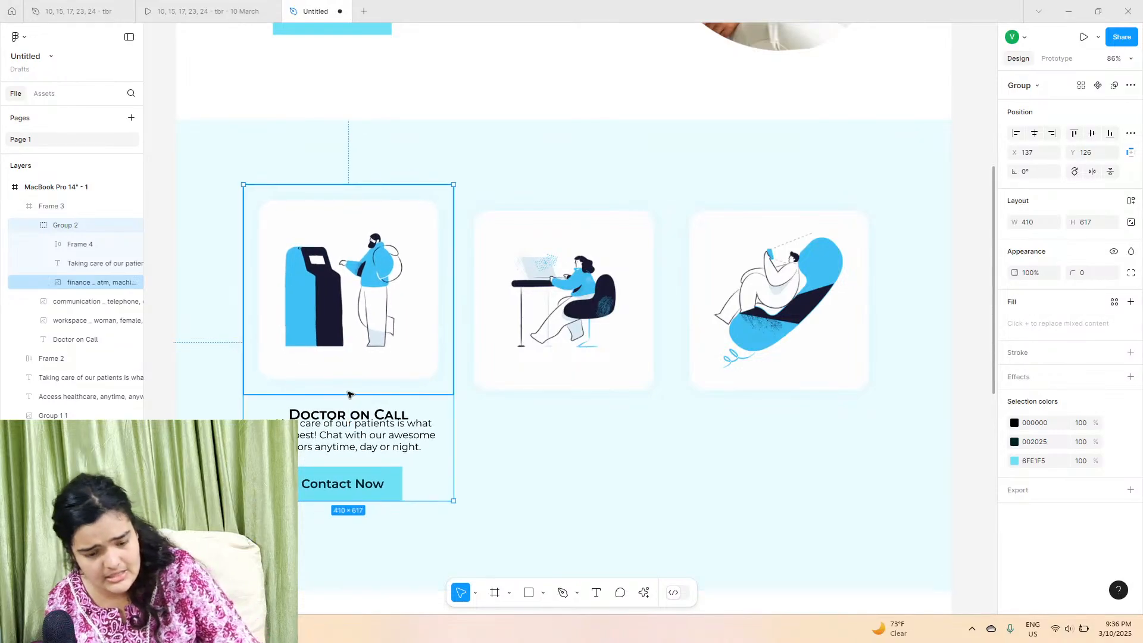
pyautogui.hotkey('ctrl', 'z')
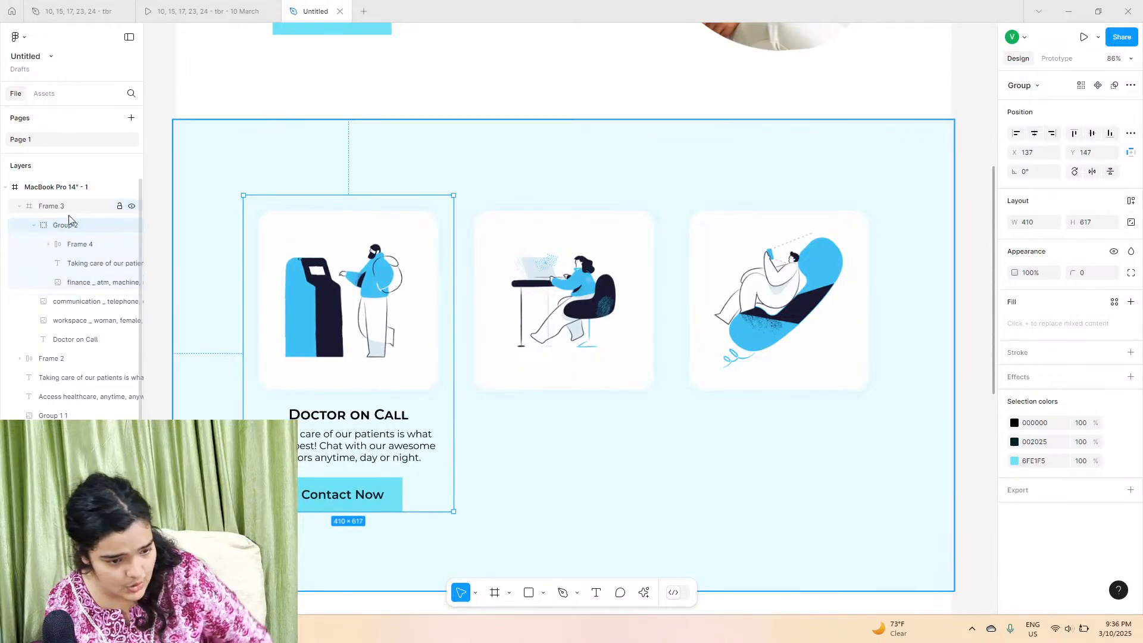
pyautogui.moveTo(84, 339); pyautogui.dragTo(90, 240)
pyautogui.click(52, 229)
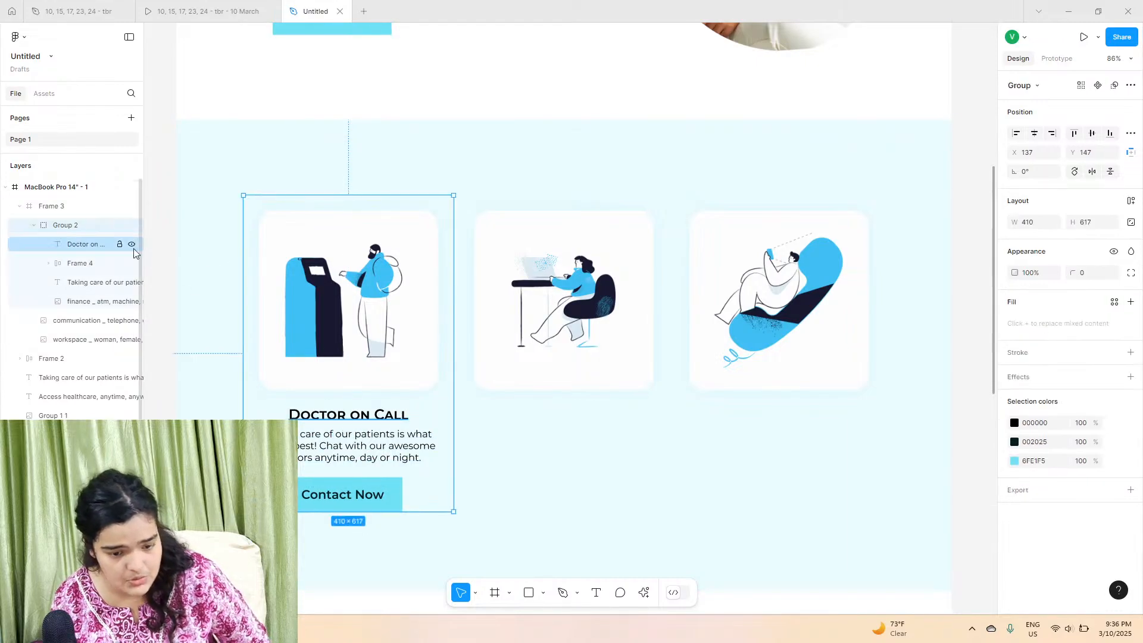
# Step: Duplicate the card group onto the second and third card positions
pyautogui.keyDown('alt'); pyautogui.moveTo(264, 293); pyautogui.dragTo(488, 292); pyautogui.keyUp('alt')
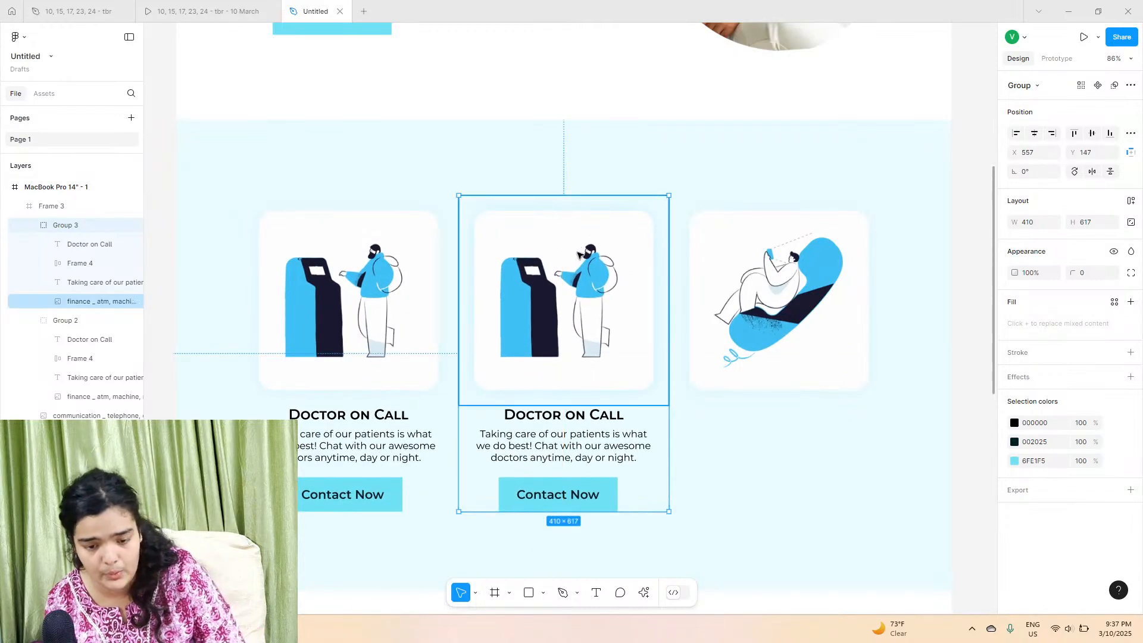
pyautogui.moveTo(578, 255); pyautogui.dragTo(784, 257)
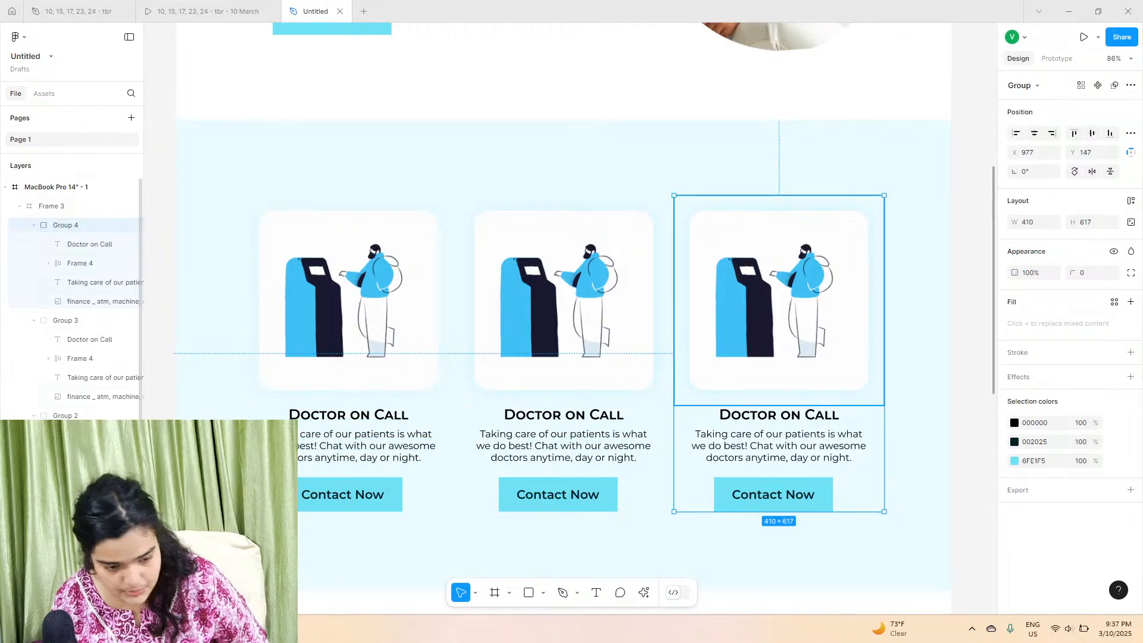
# Step: Swap the third card group's ATM illustration for the communication illustration and delete the duplicate
pyautogui.click(104, 301)
pyautogui.moveTo(103, 301); pyautogui.dragTo(67, 288)
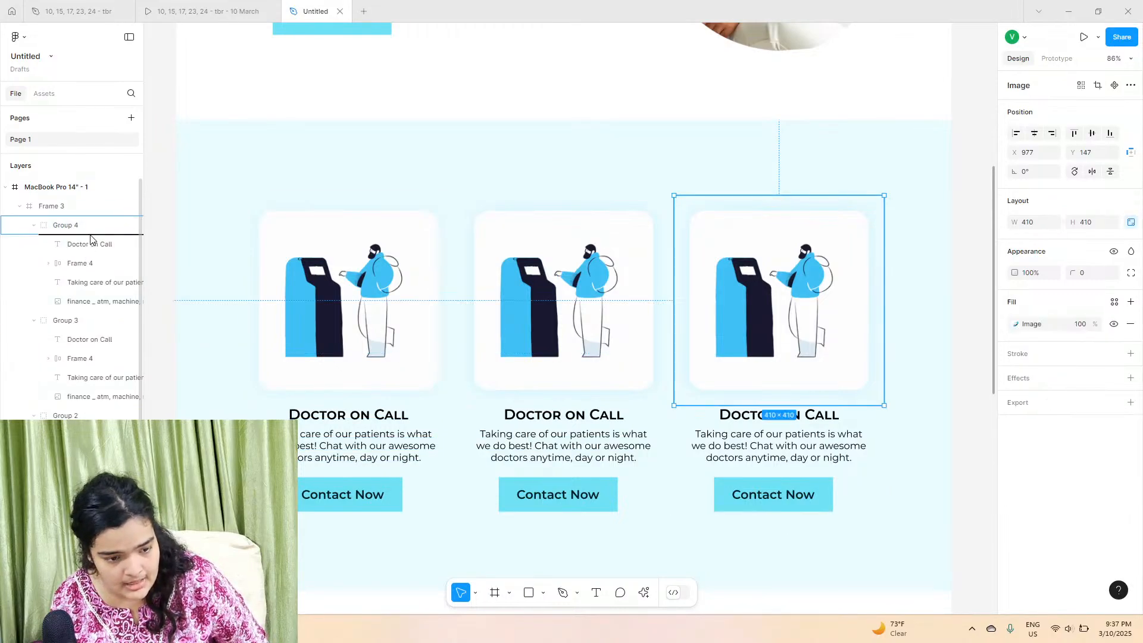
pyautogui.moveTo(91, 239); pyautogui.dragTo(90, 239)
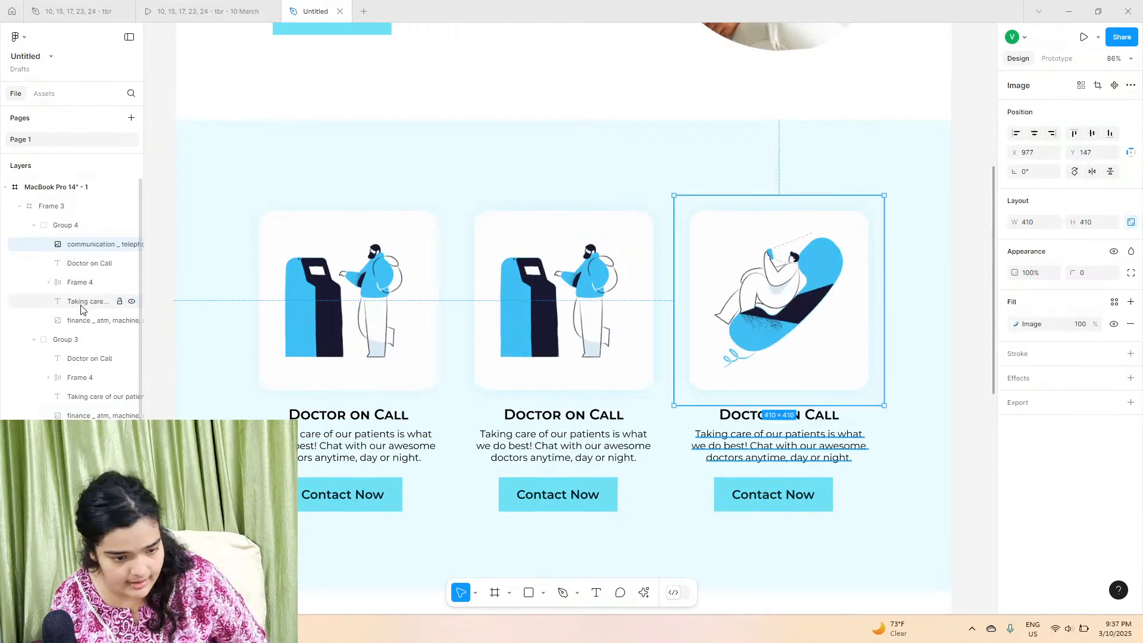
pyautogui.click(79, 326)
pyautogui.press('Delete')
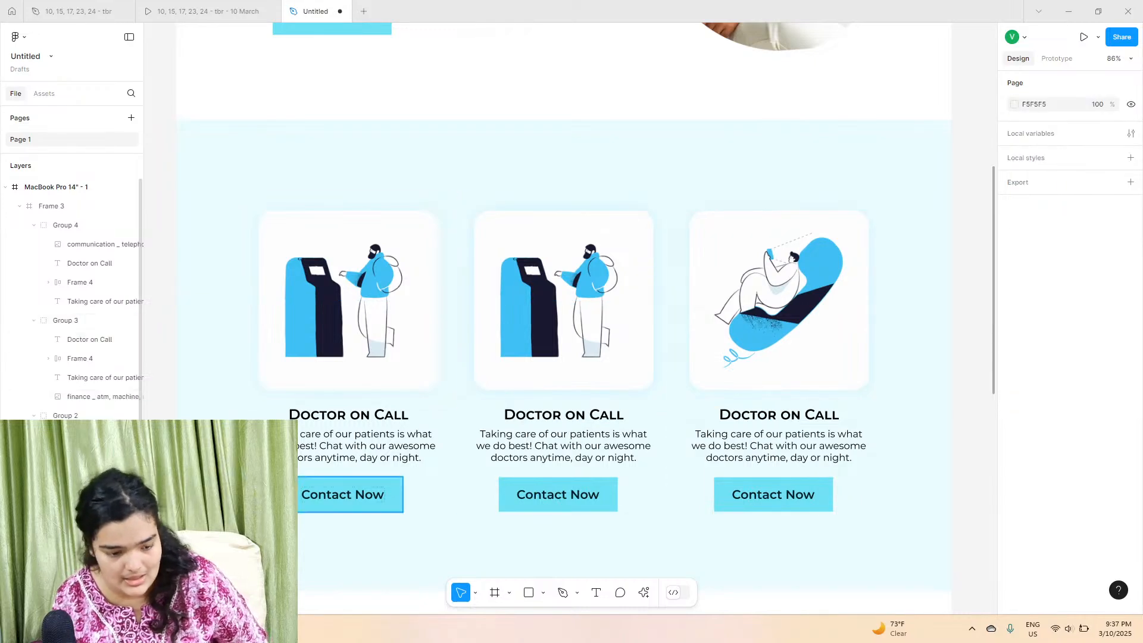
# Step: Swap the second card group's ATM illustration for the workspace illustration and delete the duplicate
pyautogui.moveTo(86, 396); pyautogui.dragTo(84, 338)
pyautogui.click(85, 409)
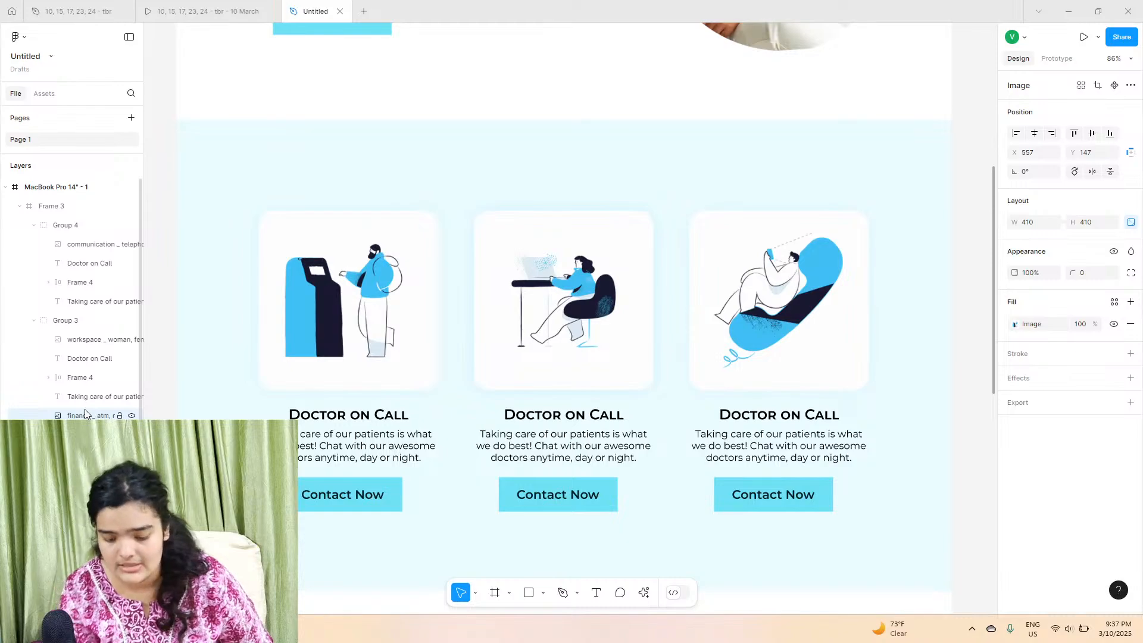
pyautogui.press('Delete')
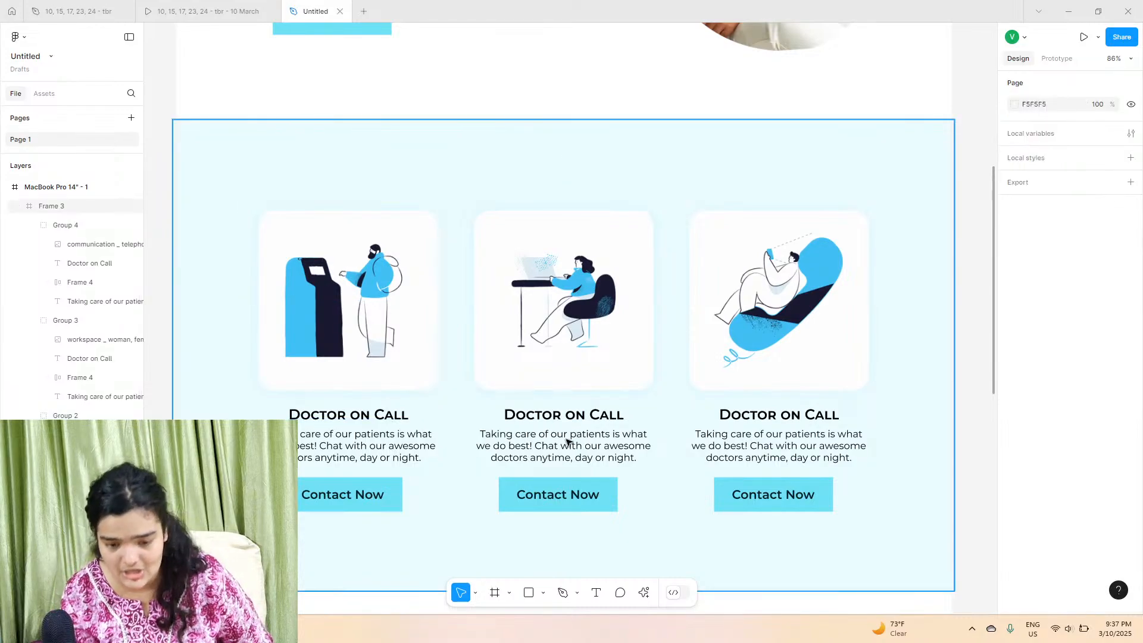
# Step: Copy the Connect Online heading from the original MediFred design file
pyautogui.click(198, 11)
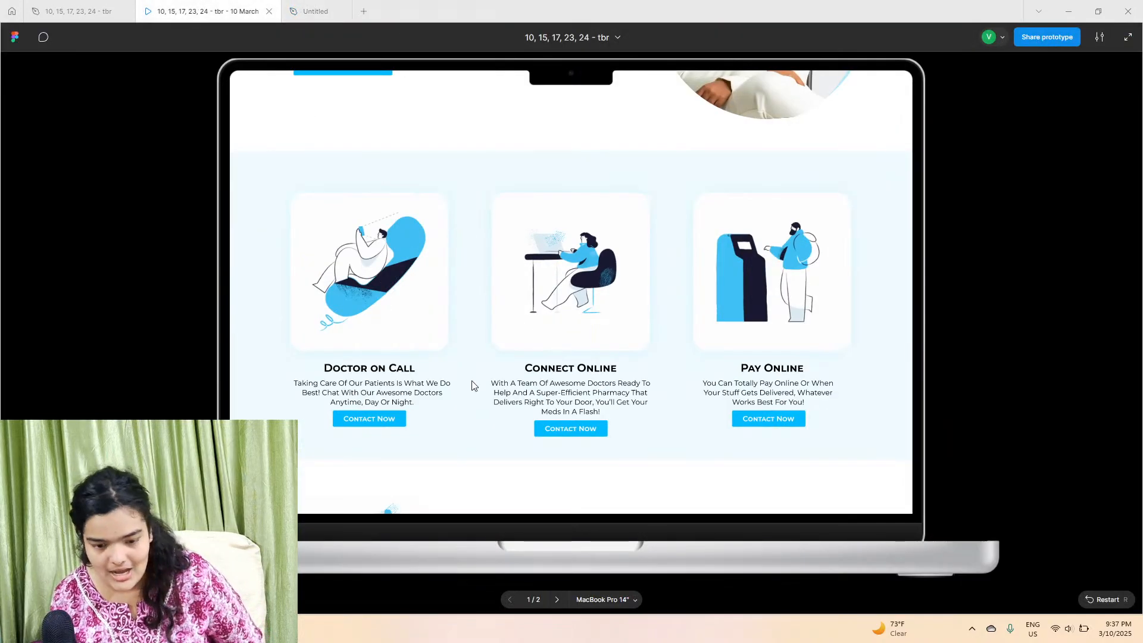
pyautogui.click(78, 11)
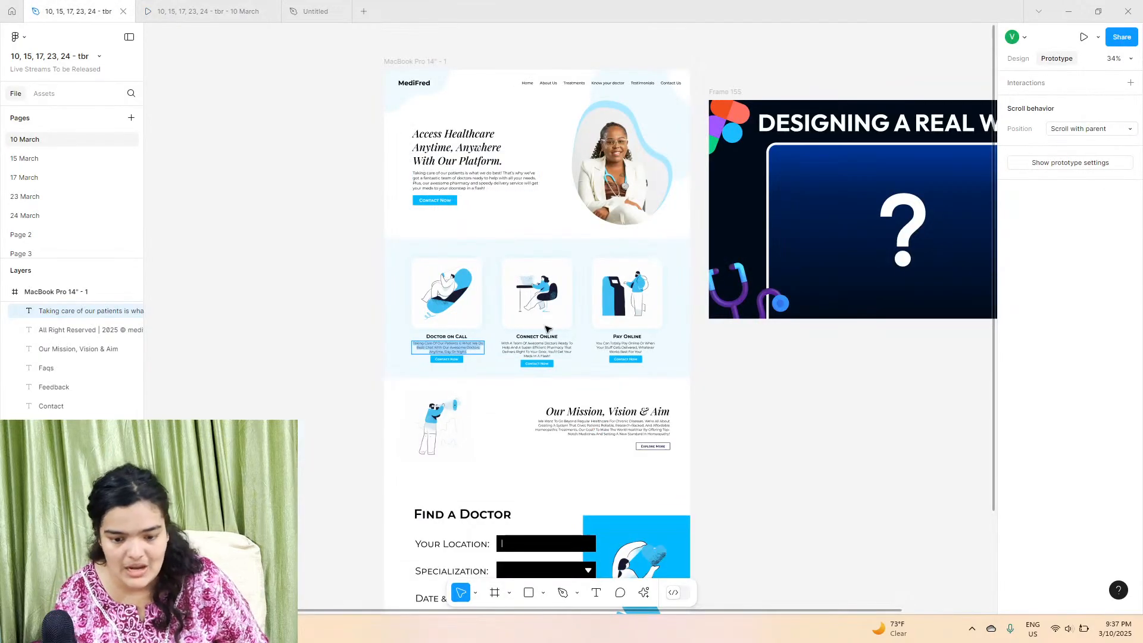
pyautogui.click(542, 337)
pyautogui.rightClick(545, 334)
pyautogui.click(564, 359)
pyautogui.click(294, 10)
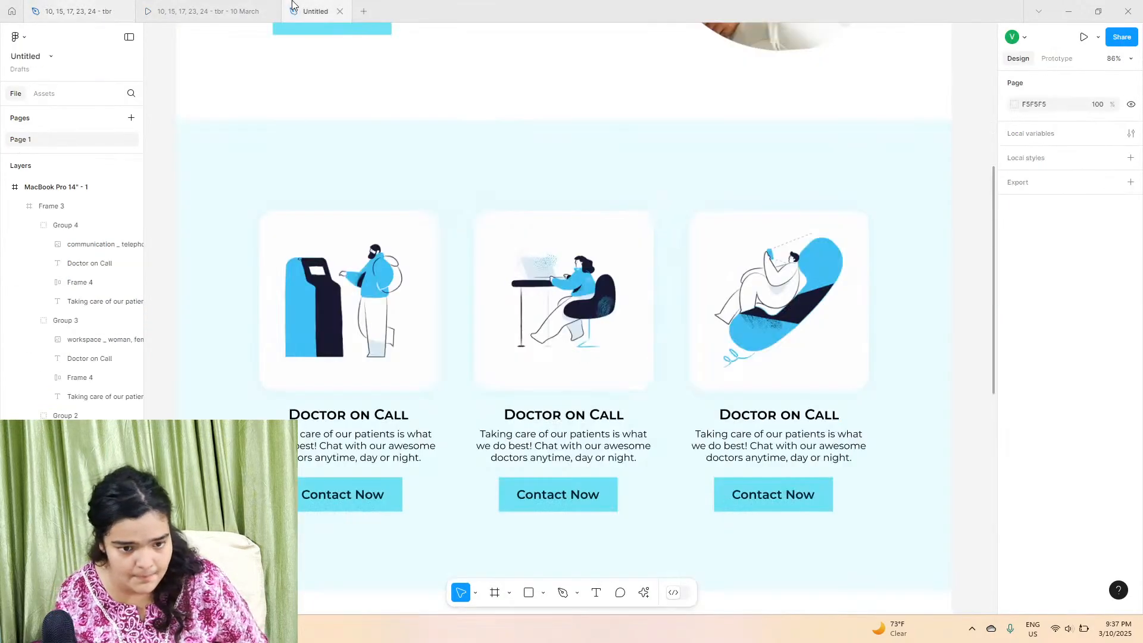
# Step: Replace the second card's heading with the copied Connect Online text using paste and match style
pyautogui.click(570, 424)
pyautogui.doubleClick(571, 419)
pyautogui.doubleClick(570, 418)
pyautogui.rightClick(572, 418)
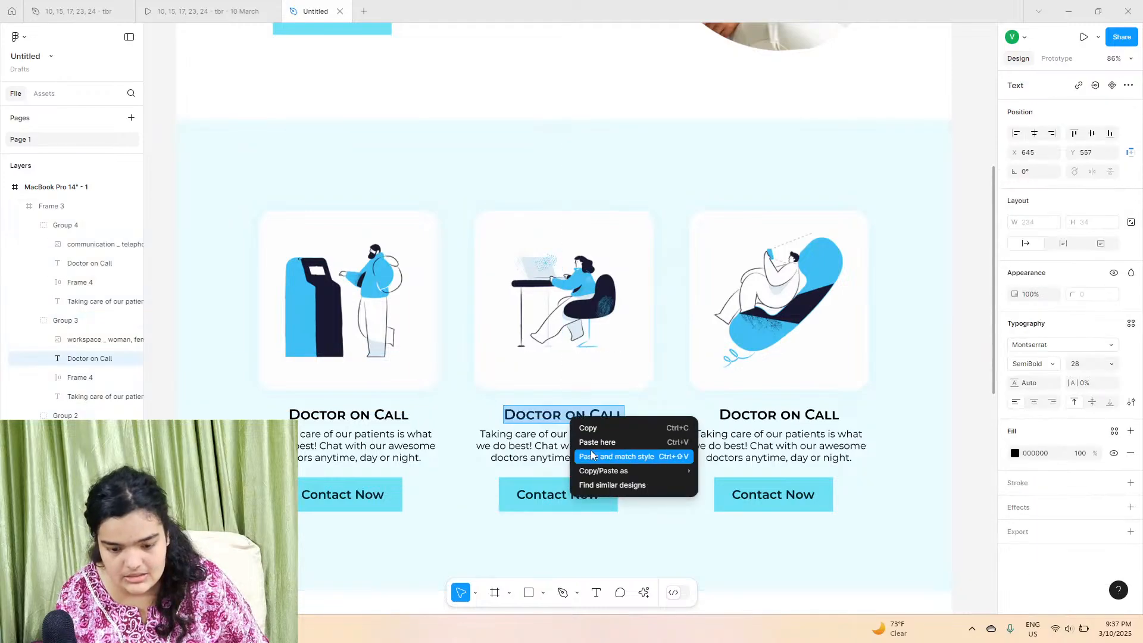
pyautogui.click(616, 455)
# Step: Copy the Connect Online description from the original MediFred design and paste it over the second card's description, matching style
pyautogui.click(173, 12)
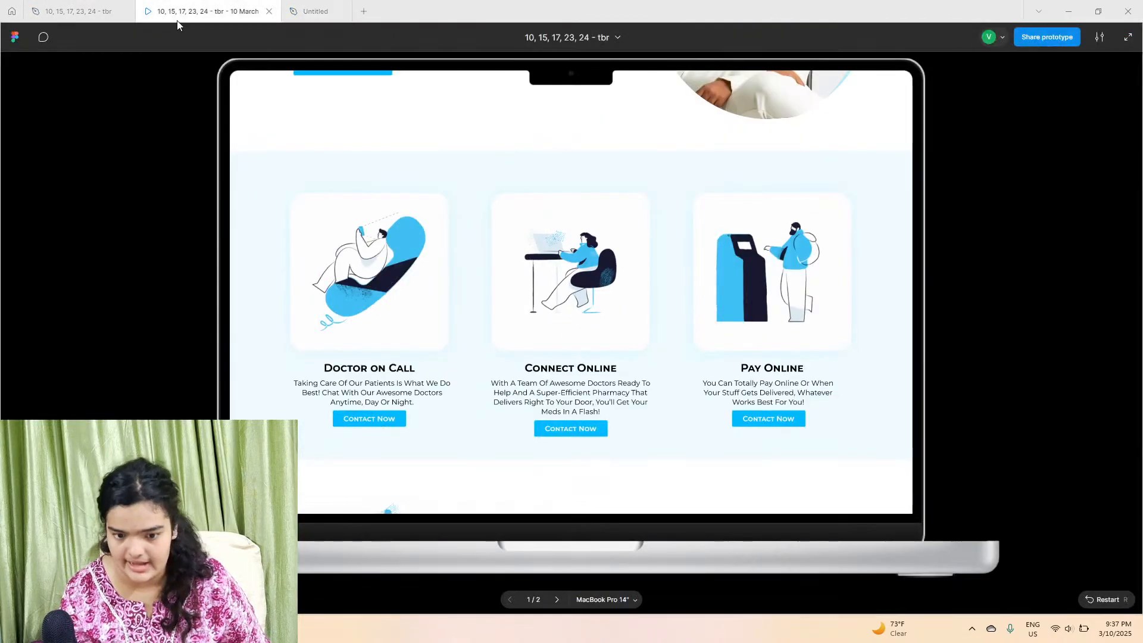
pyautogui.click(77, 11)
pyautogui.click(539, 355)
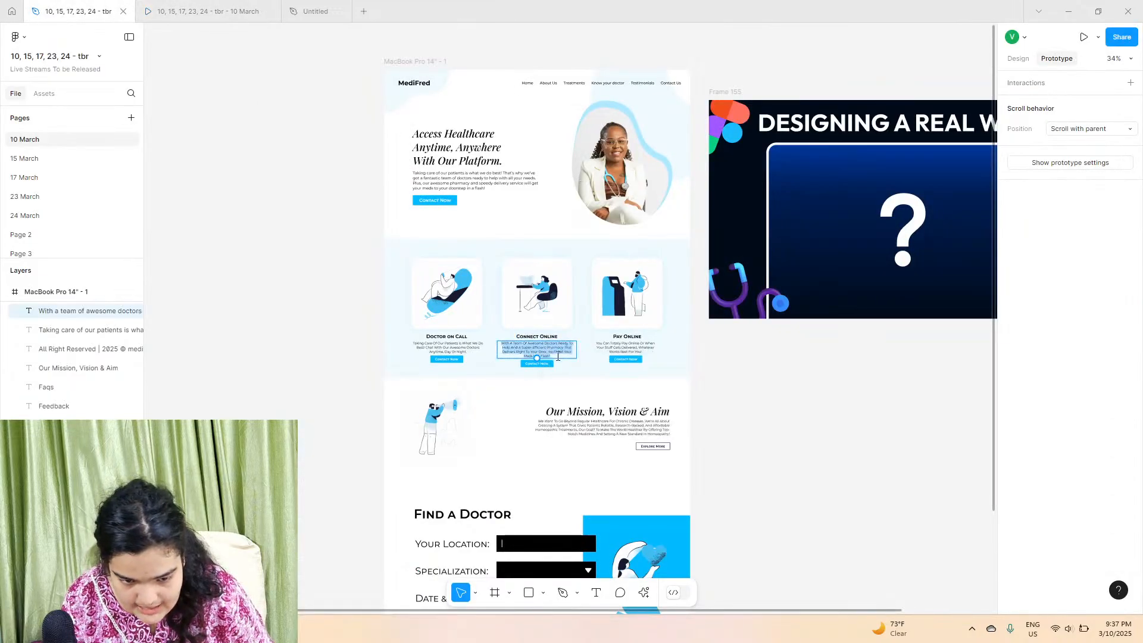
pyautogui.click(315, 11)
pyautogui.rightClick(543, 446)
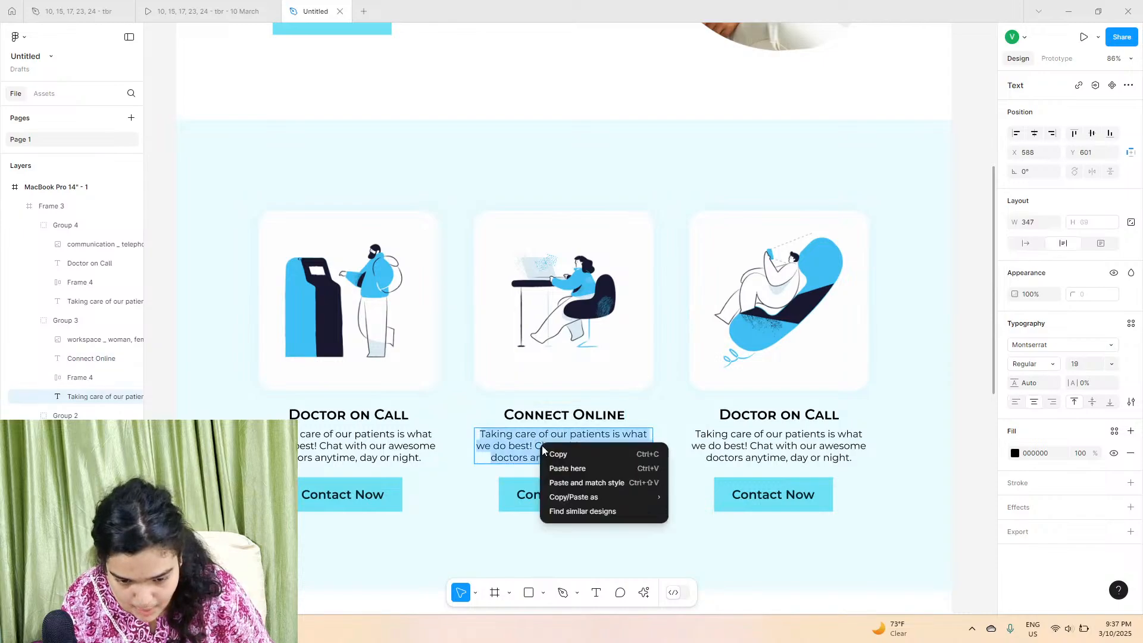
pyautogui.click(572, 482)
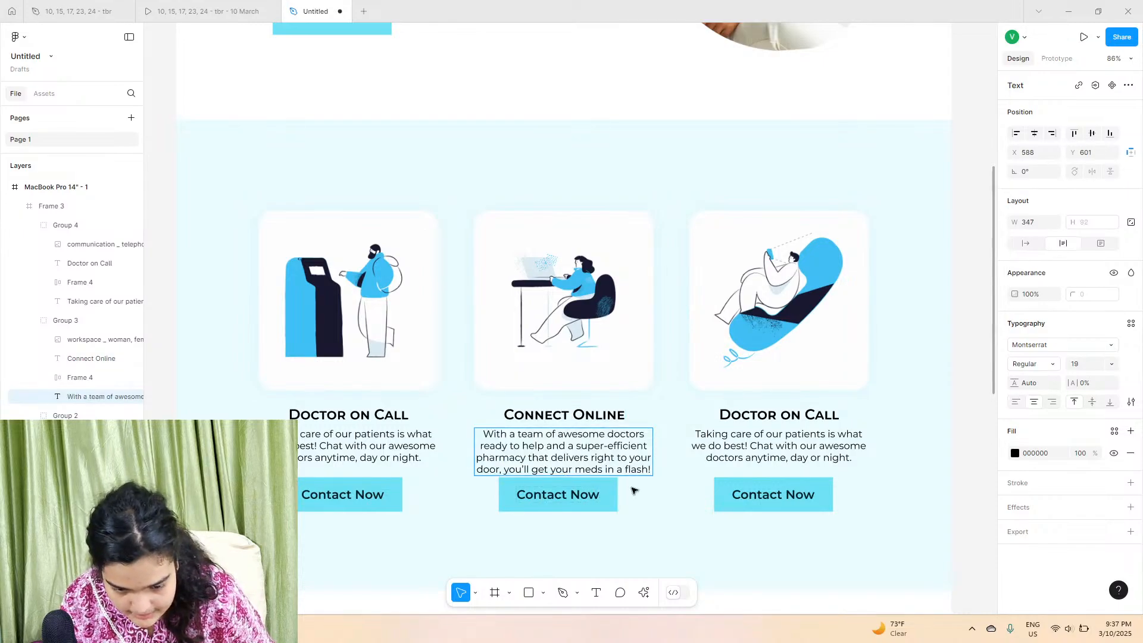
# Step: Move the second card's Contact Now button down below its longer description
pyautogui.moveTo(653, 456); pyautogui.dragTo(683, 458)
pyautogui.hotkey('ctrl', 'z')
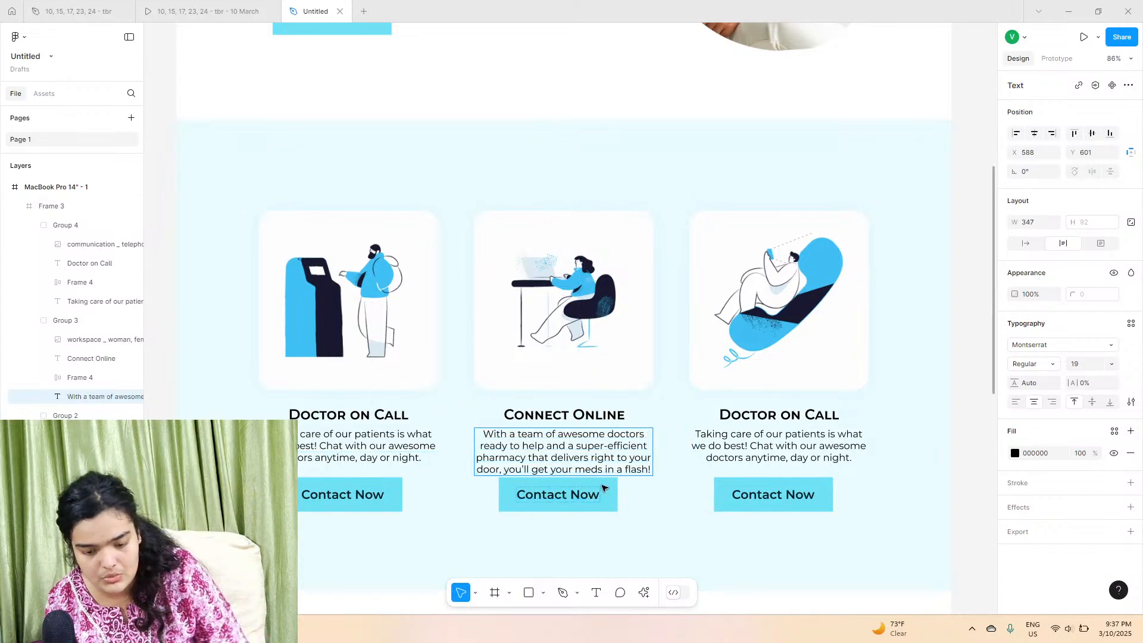
pyautogui.click(607, 486)
pyautogui.moveTo(581, 493); pyautogui.dragTo(587, 505)
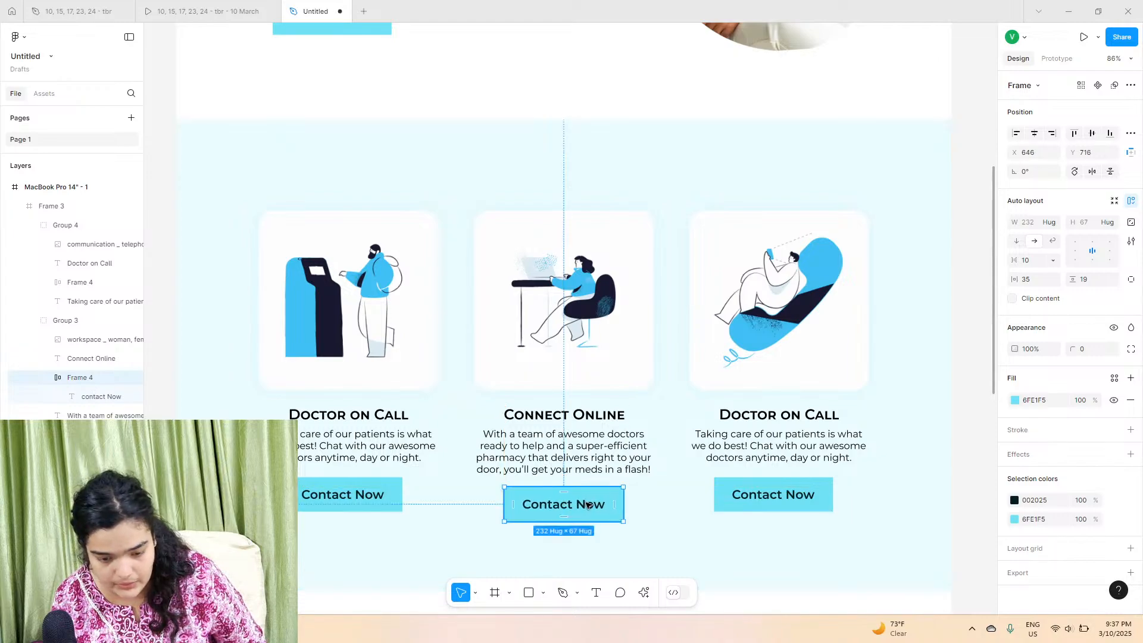
# Step: Copy the Pay Online card's description from the original MediFred design file
pyautogui.click(200, 9)
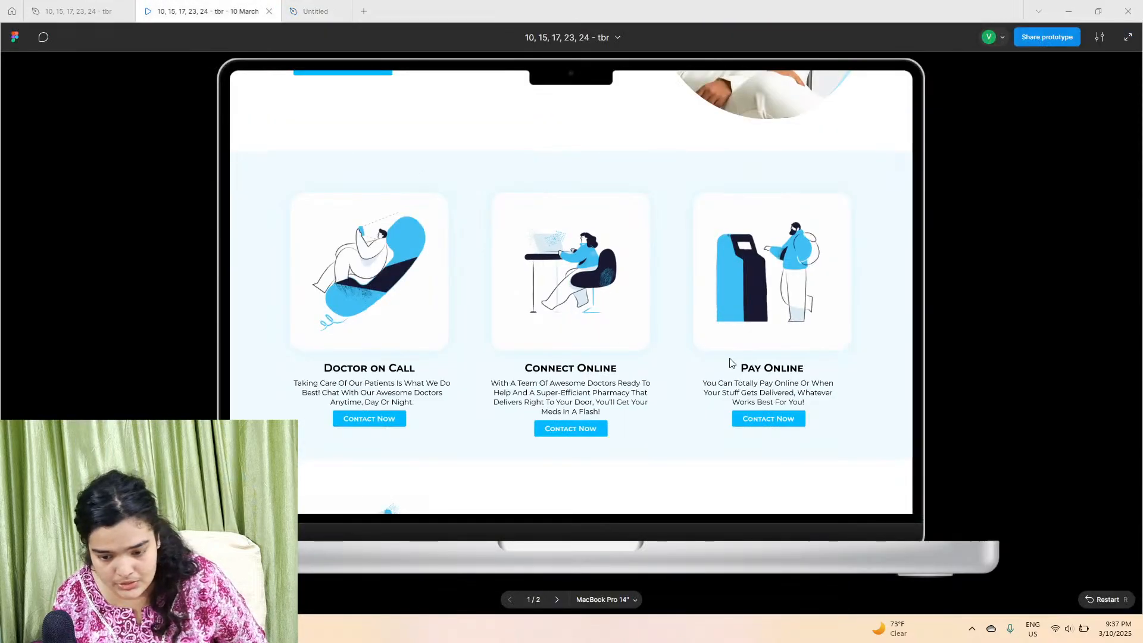
pyautogui.click(84, 11)
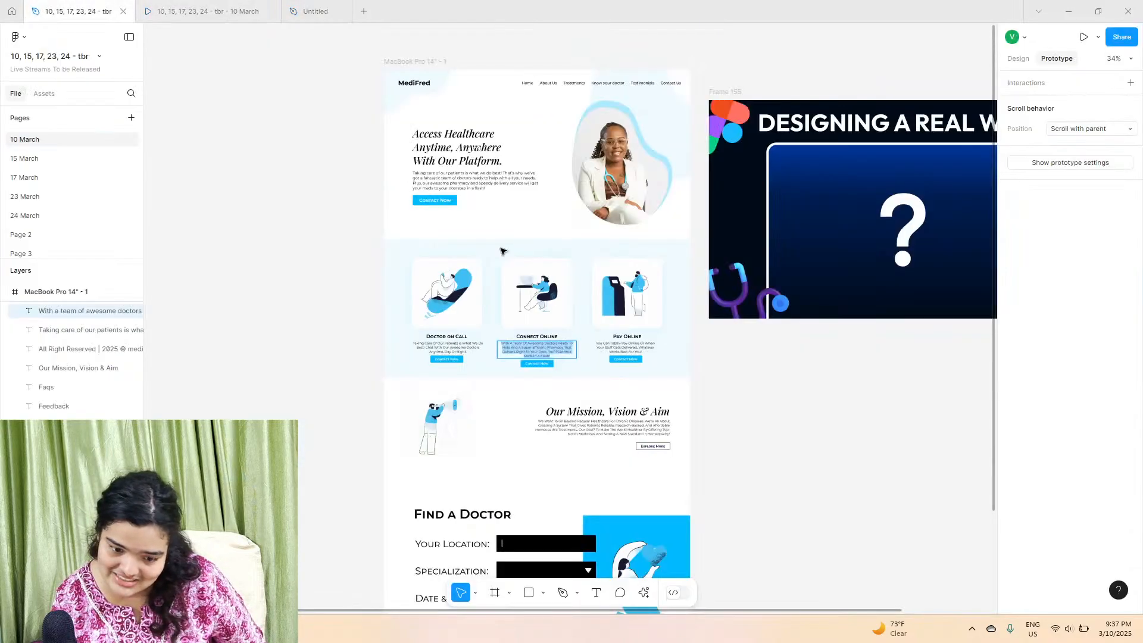
pyautogui.click(607, 345)
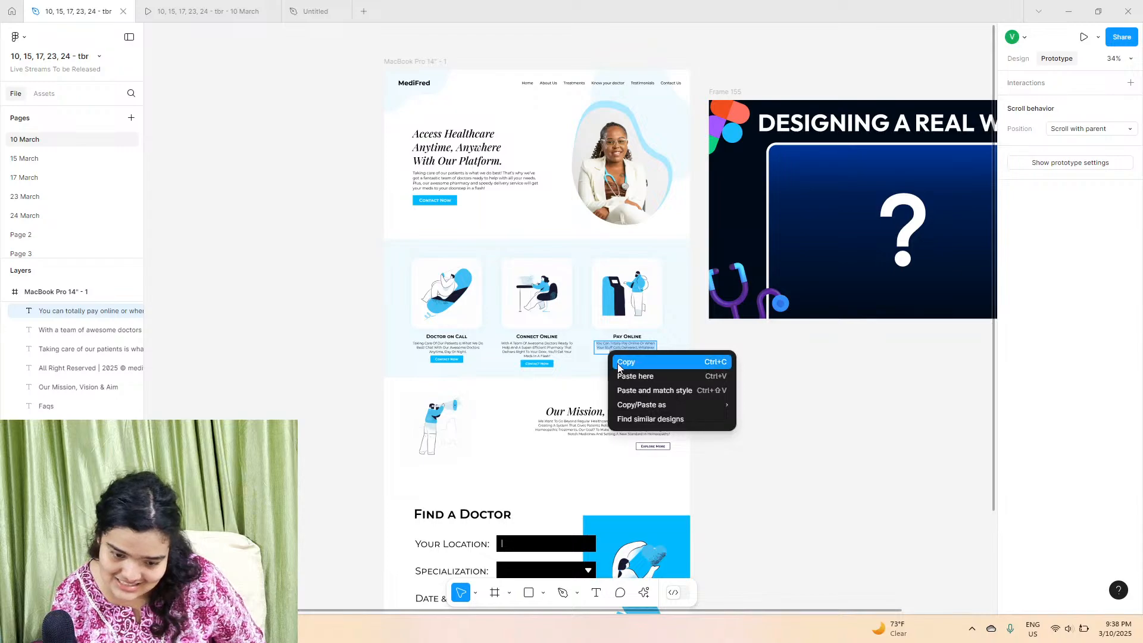
pyautogui.click(626, 362)
# Step: Replace the third card's description with the copied Pay Online text using paste and match style
pyautogui.click(288, 6)
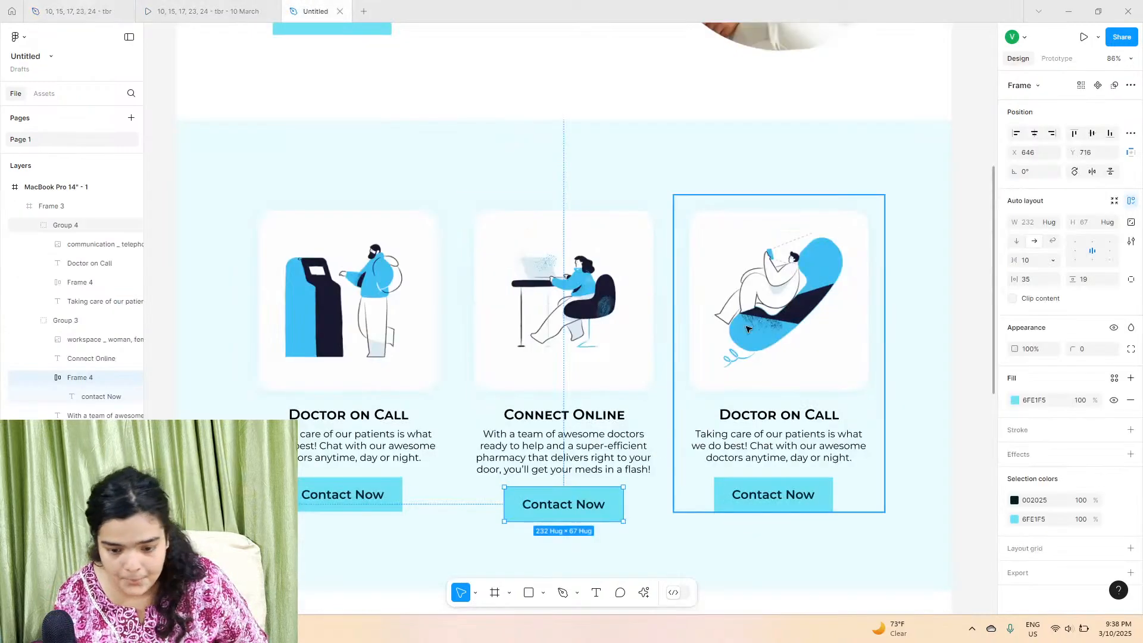
pyautogui.click(766, 441)
pyautogui.rightClick(761, 447)
pyautogui.doubleClick(761, 447)
pyautogui.rightClick(761, 442)
pyautogui.click(792, 474)
# Step: Rename the third card's heading to Pay Online and center it horizontally in its card
pyautogui.click(52, 6)
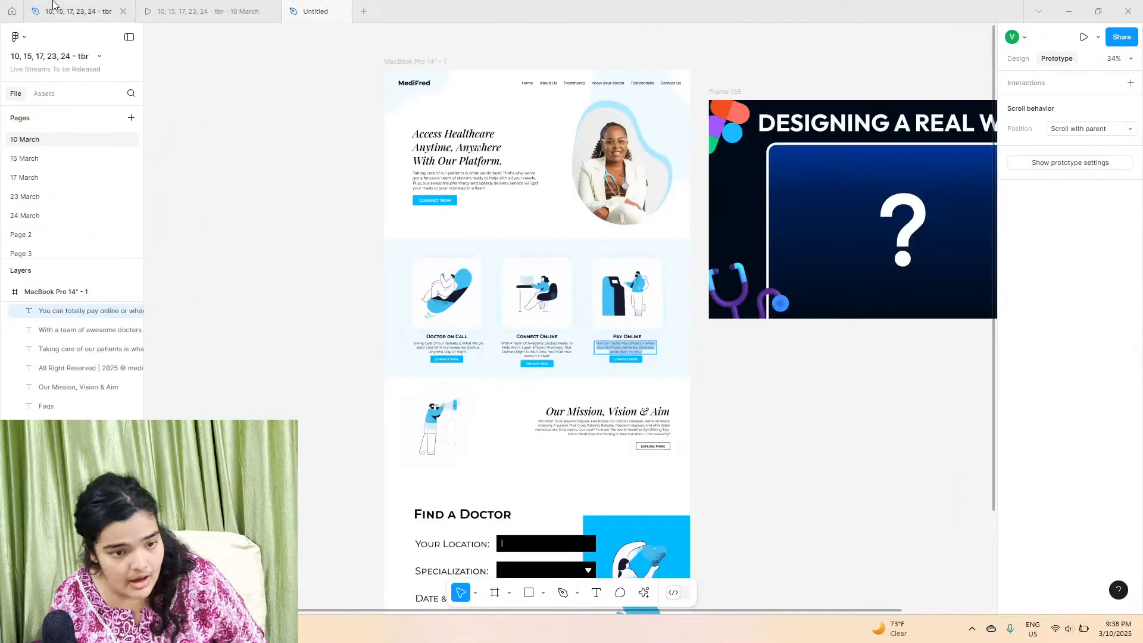
pyautogui.click(629, 338)
pyautogui.click(634, 337)
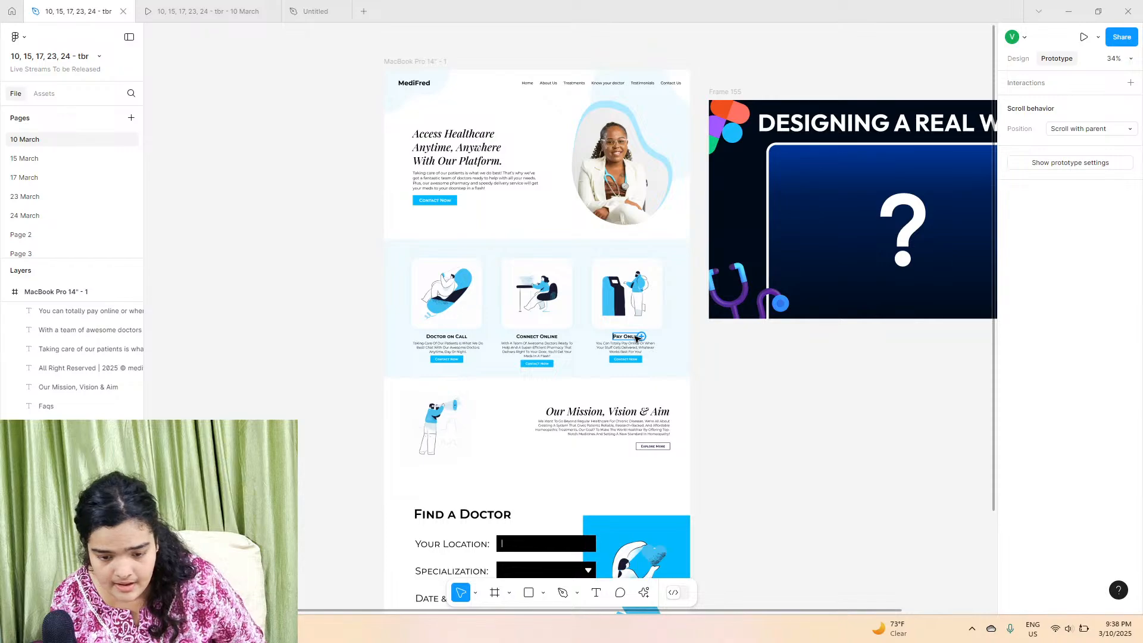
pyautogui.click(315, 9)
pyautogui.click(778, 416)
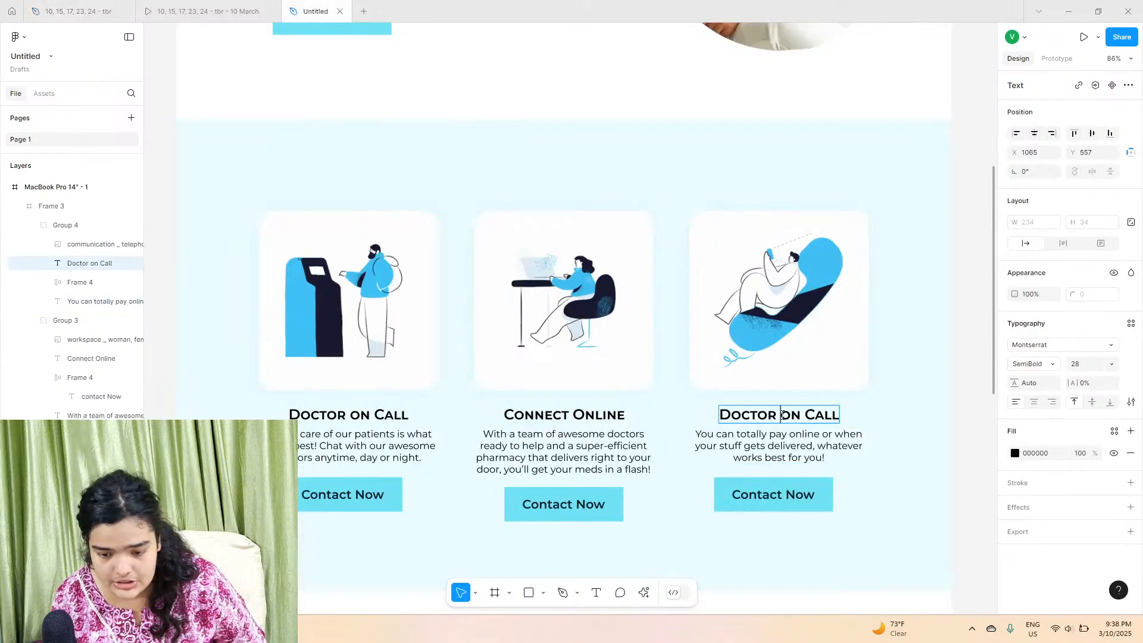
pyautogui.doubleClick(782, 415)
pyautogui.write('Pay Online')
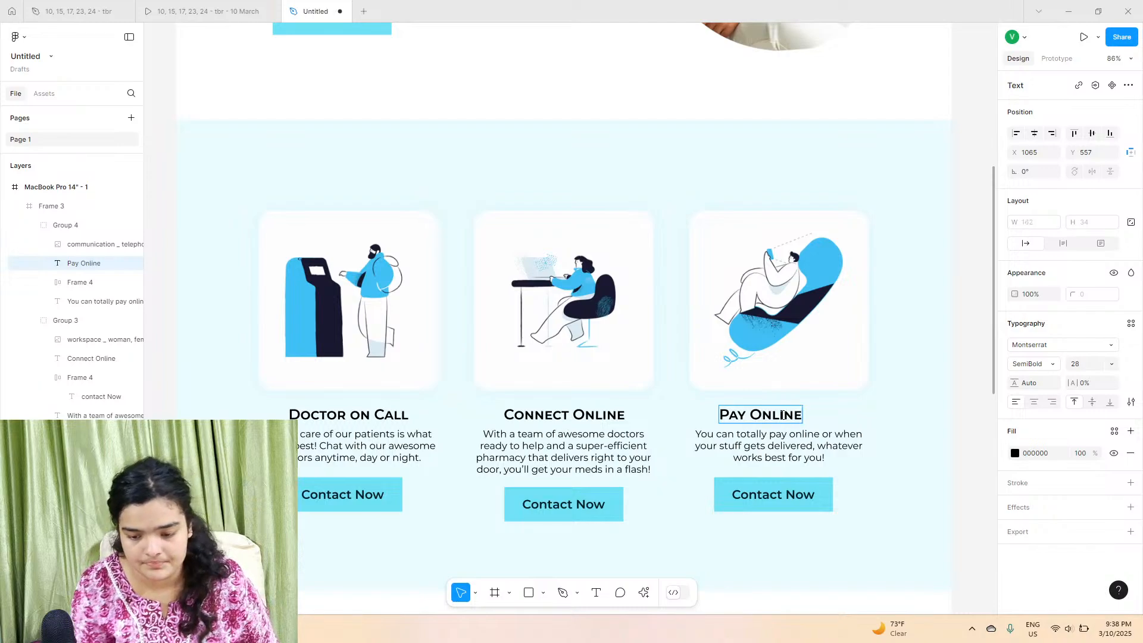
pyautogui.press('Escape')
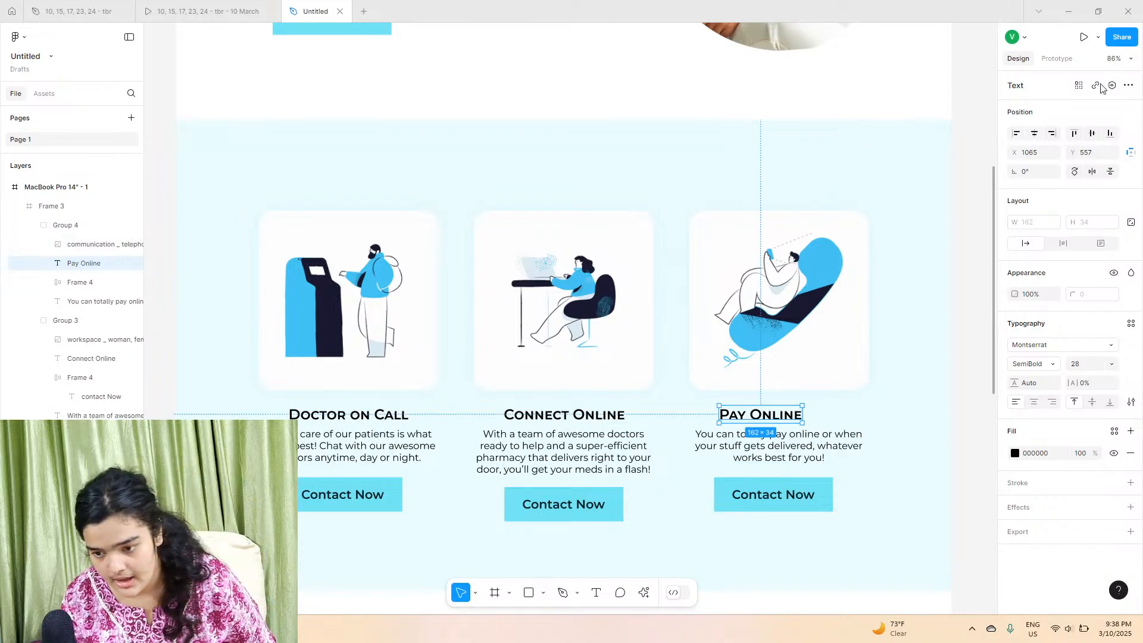
pyautogui.click(1035, 134)
# Step: Resize the services section frame to 930 high so the cards sit evenly spaced
pyautogui.click(946, 458)
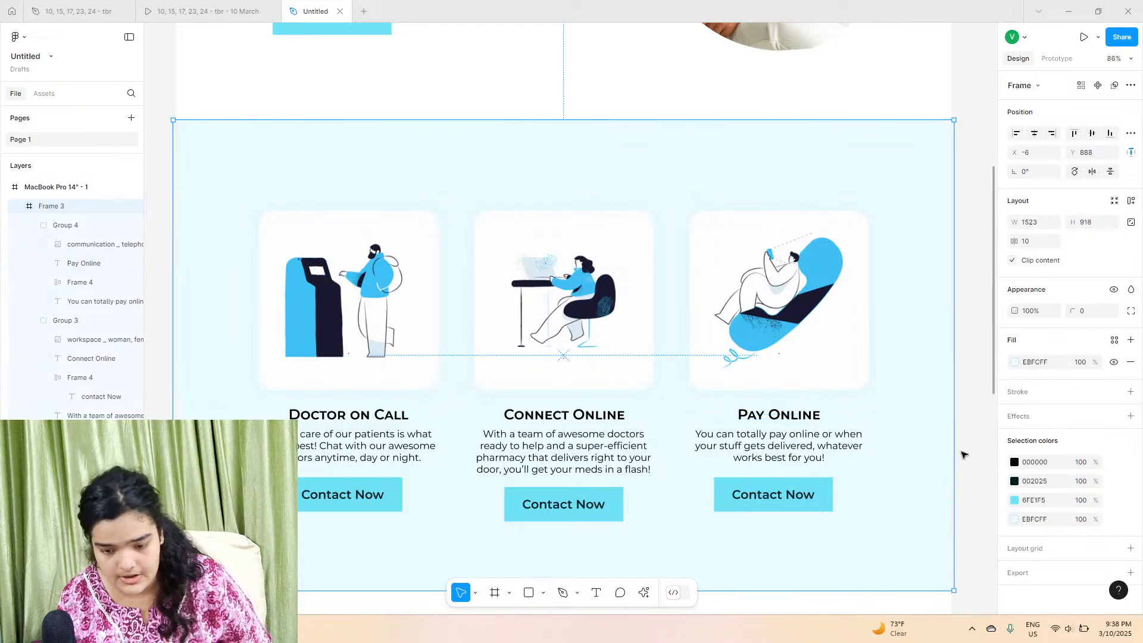
pyautogui.click(967, 456)
pyautogui.scroll(-2, 967, 454)
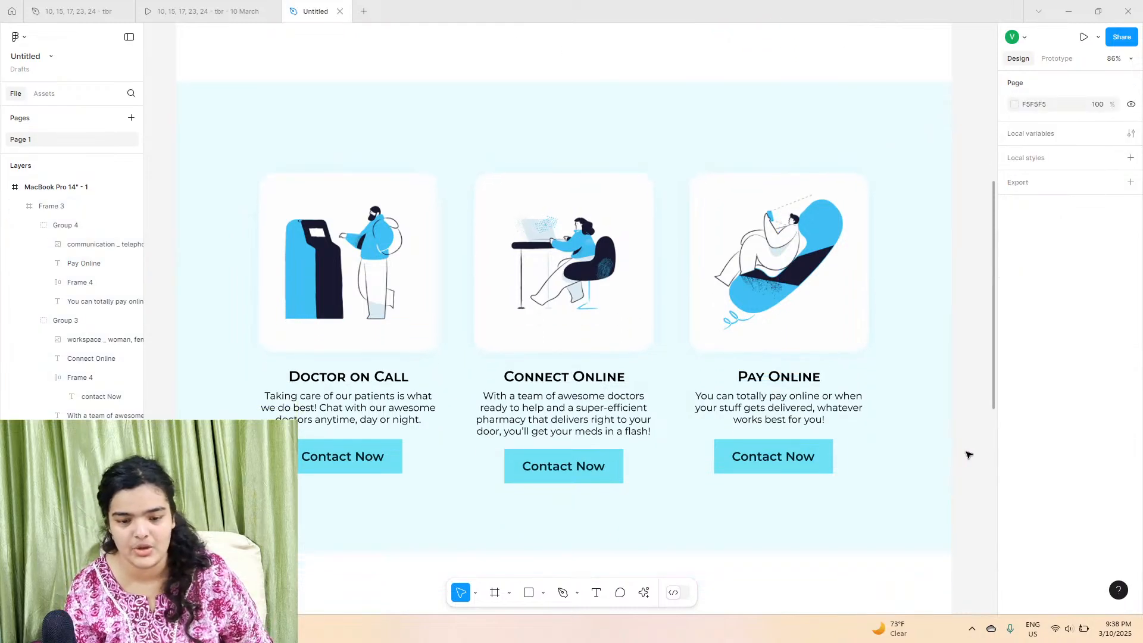
pyautogui.click(774, 545)
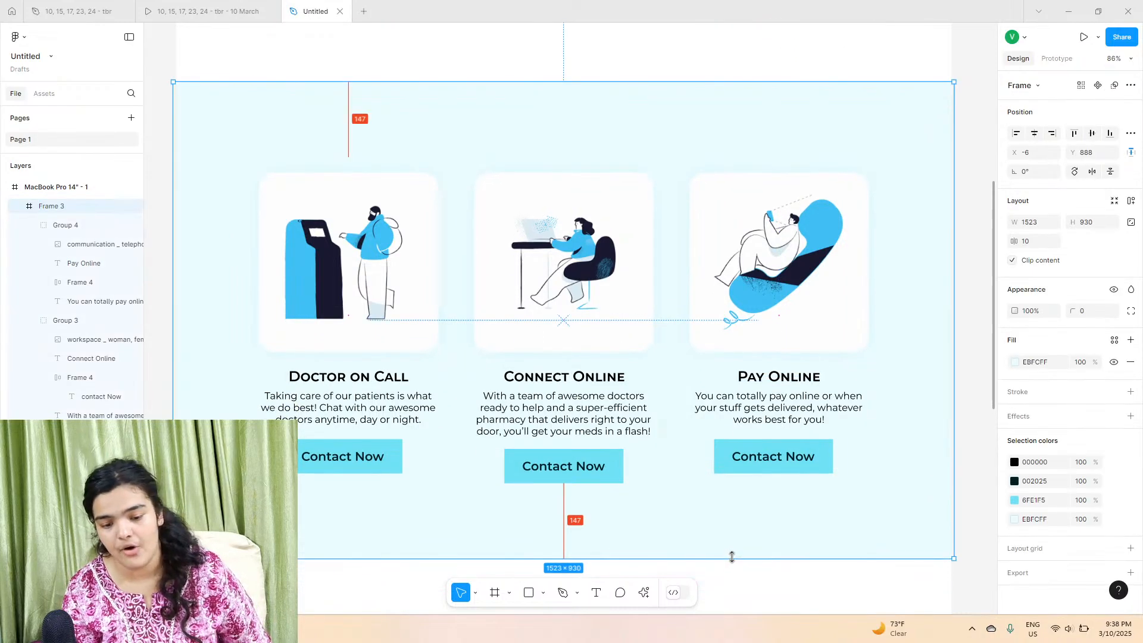
pyautogui.click(747, 571)
# Step: Scroll through the design and the prototype's Our Mission, Vision & Aim section to compare layouts
pyautogui.scroll(-1, 748, 570)
pyautogui.scroll(-1, 747, 569)
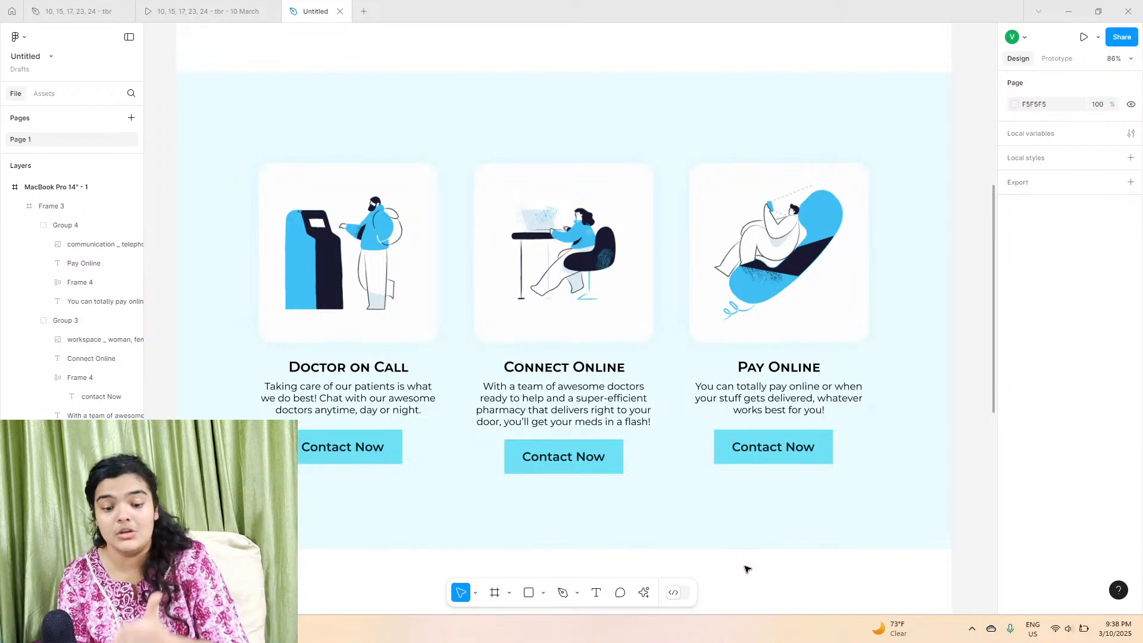
pyautogui.scroll(-1, 746, 547)
pyautogui.scroll(3, 745, 546)
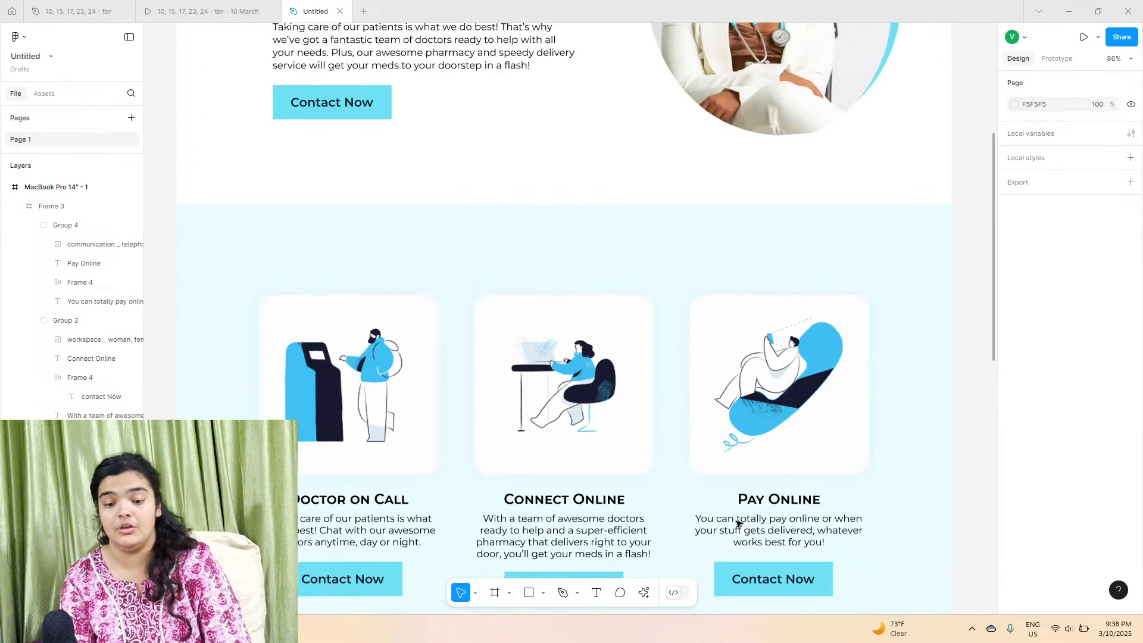
pyautogui.scroll(5, 738, 523)
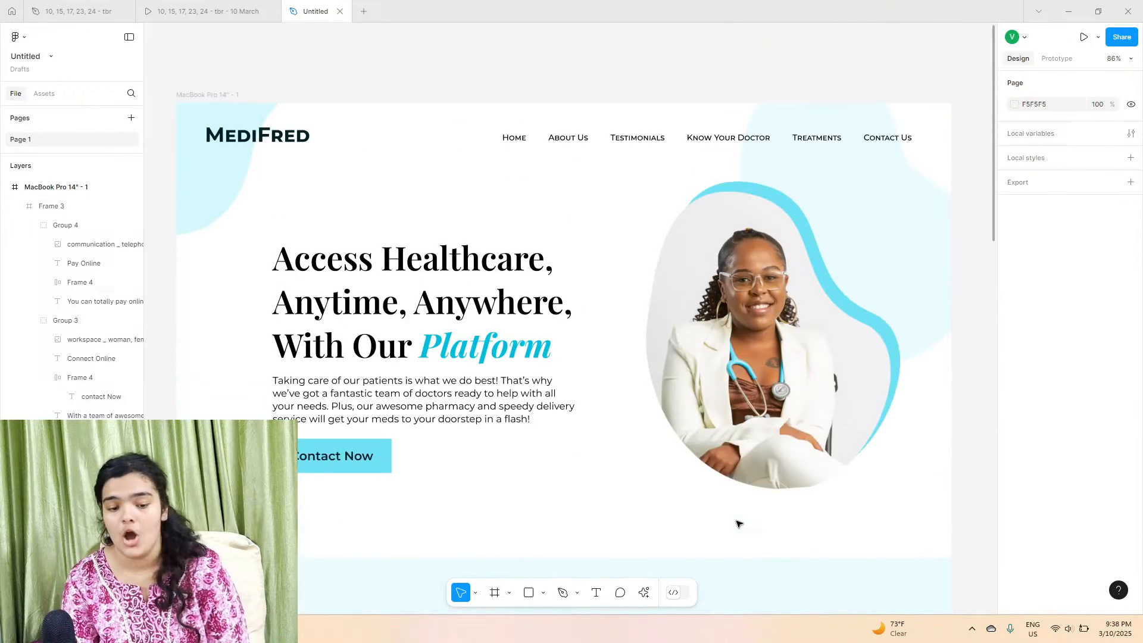
pyautogui.scroll(-2, 738, 524)
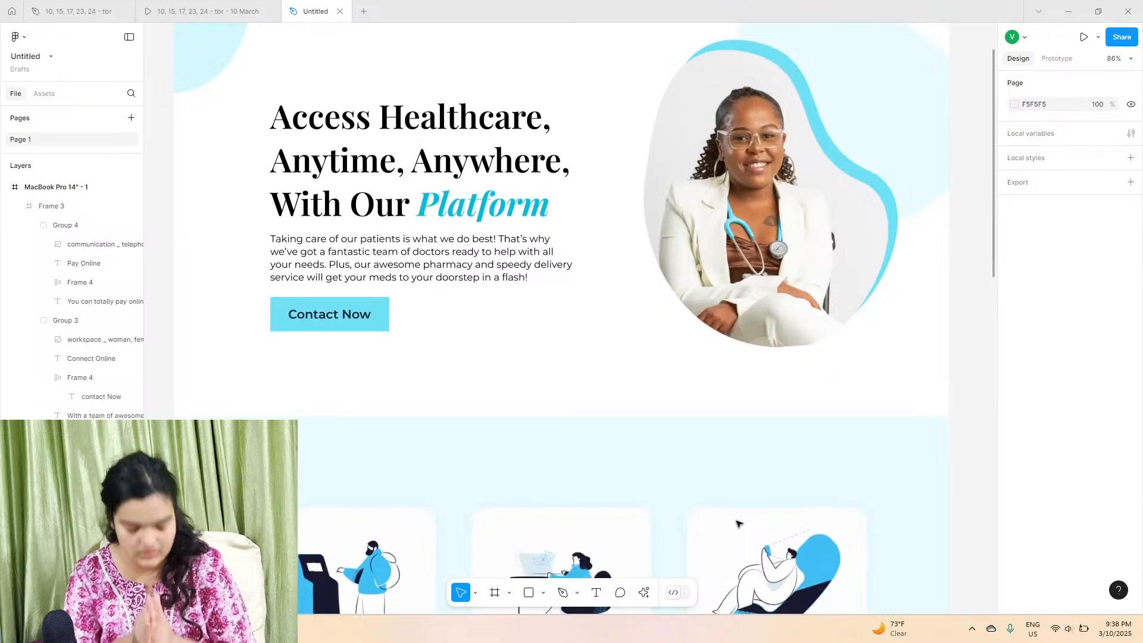
pyautogui.scroll(-12, 738, 523)
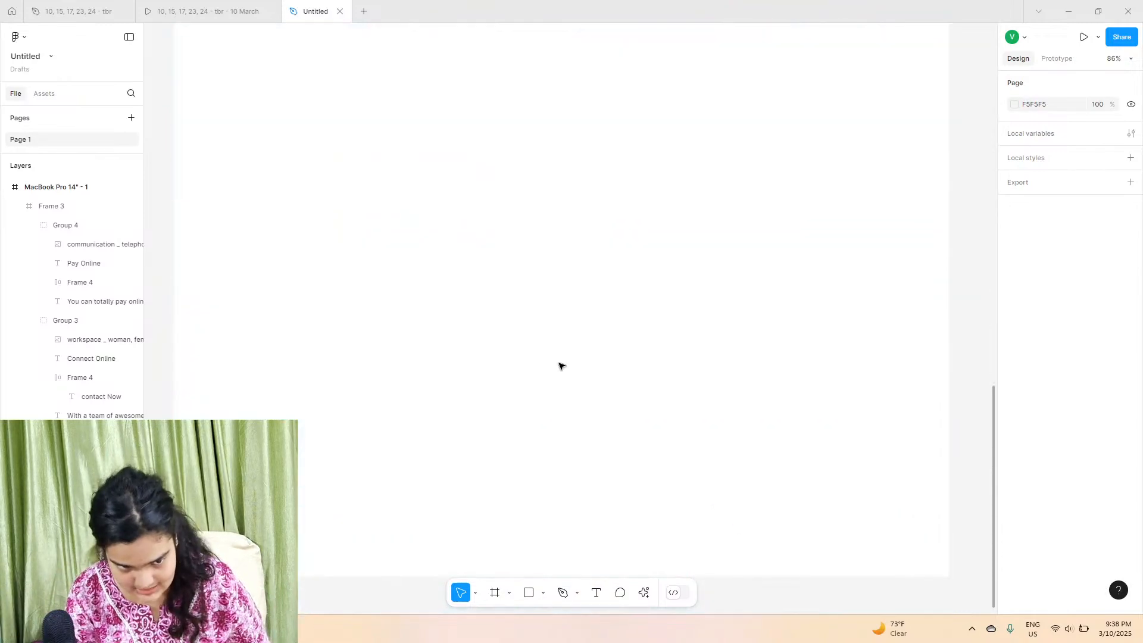
pyautogui.click(226, 11)
pyautogui.scroll(-6, 604, 420)
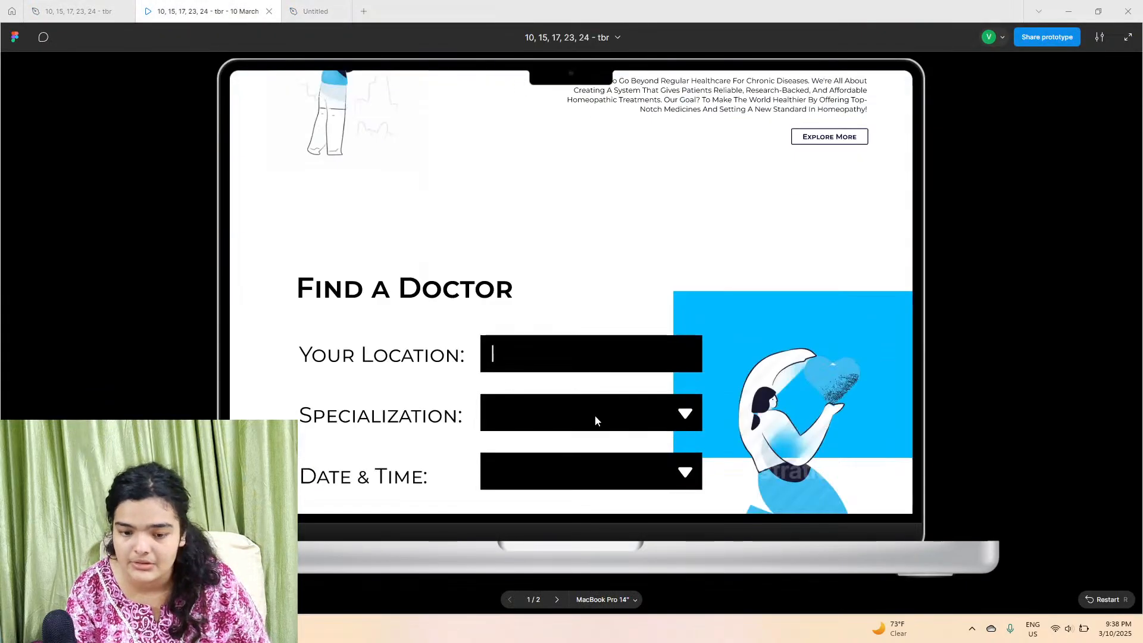
pyautogui.scroll(4, 595, 415)
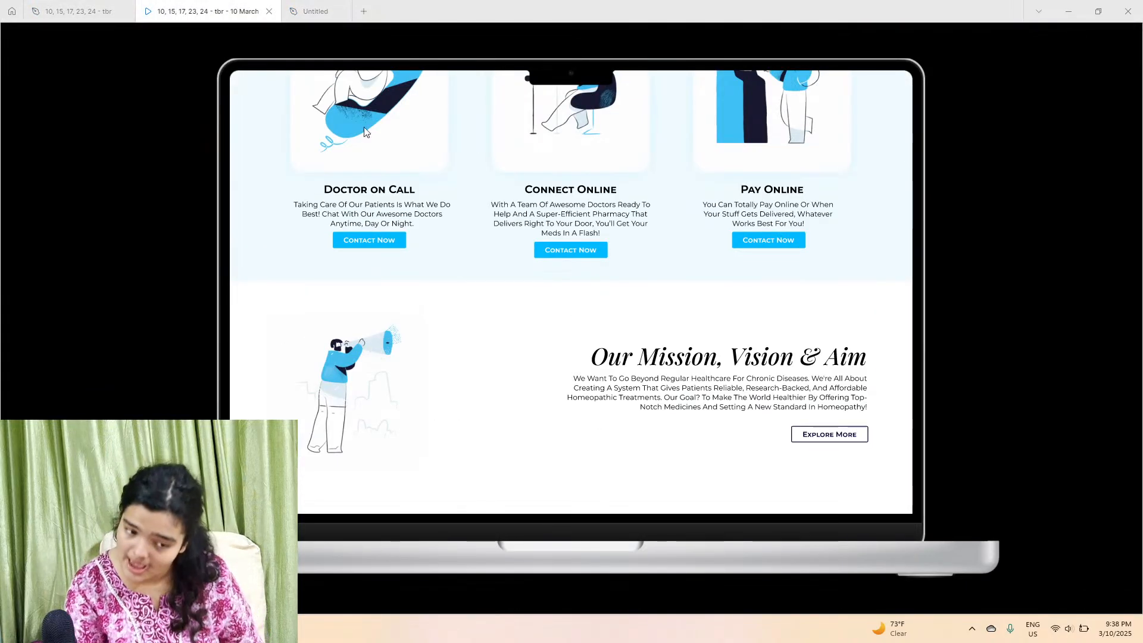
# Step: Import the search man illustration below the services section and scale it to 435 × 435
pyautogui.click(316, 10)
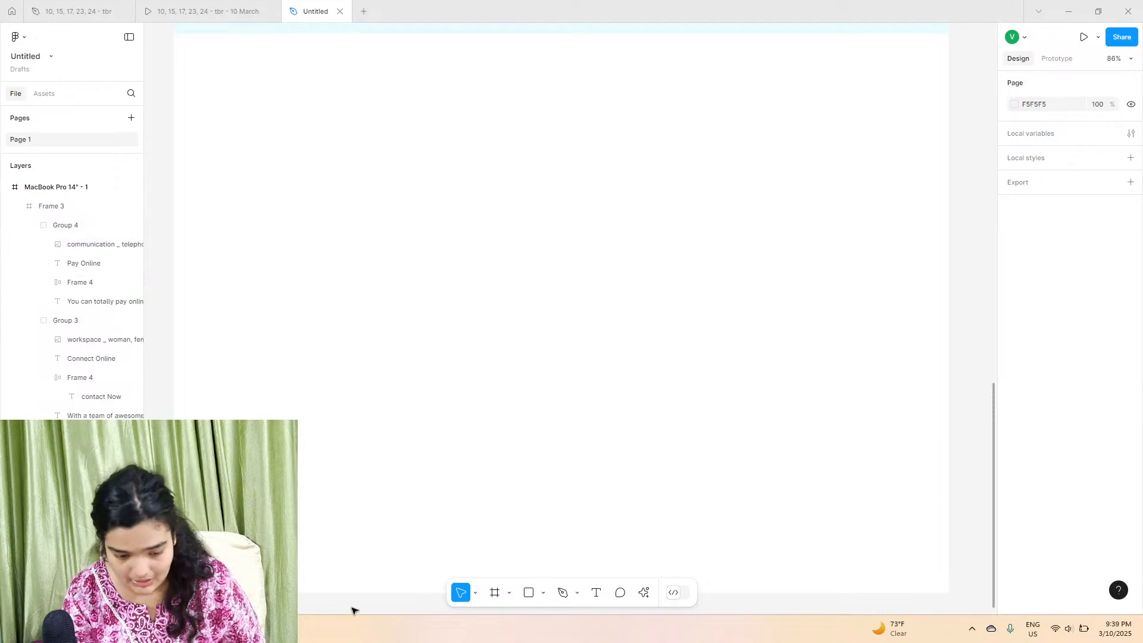
pyautogui.click(179, 629)
pyautogui.click(179, 628)
pyautogui.click(149, 629)
pyautogui.moveTo(682, 544); pyautogui.dragTo(337, 207)
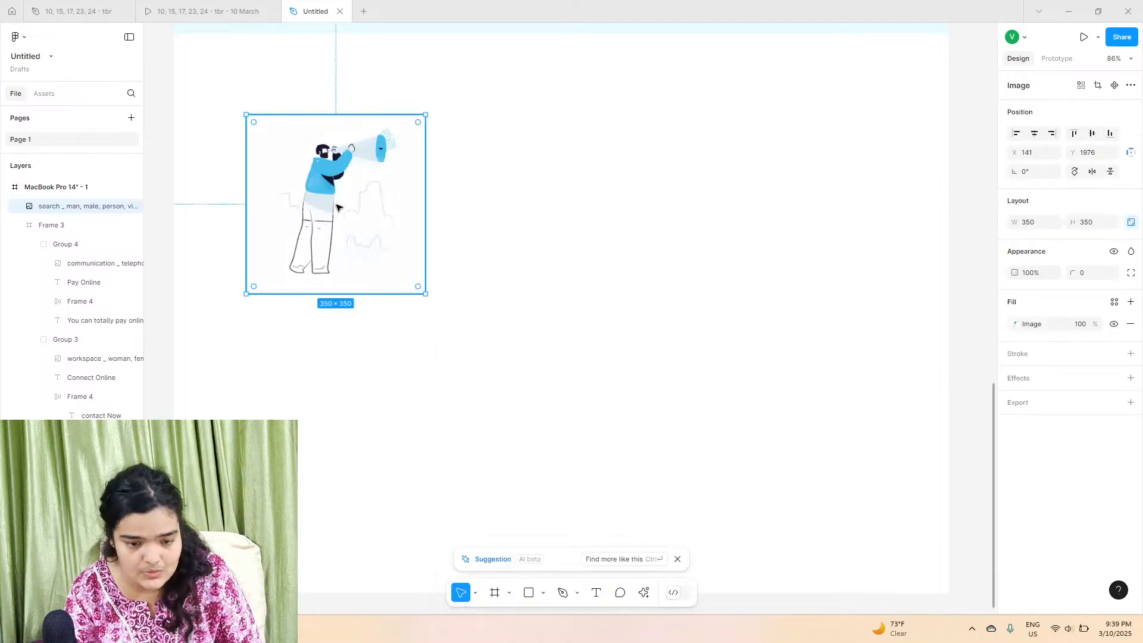
pyautogui.moveTo(1017, 222); pyautogui.dragTo(1074, 223)
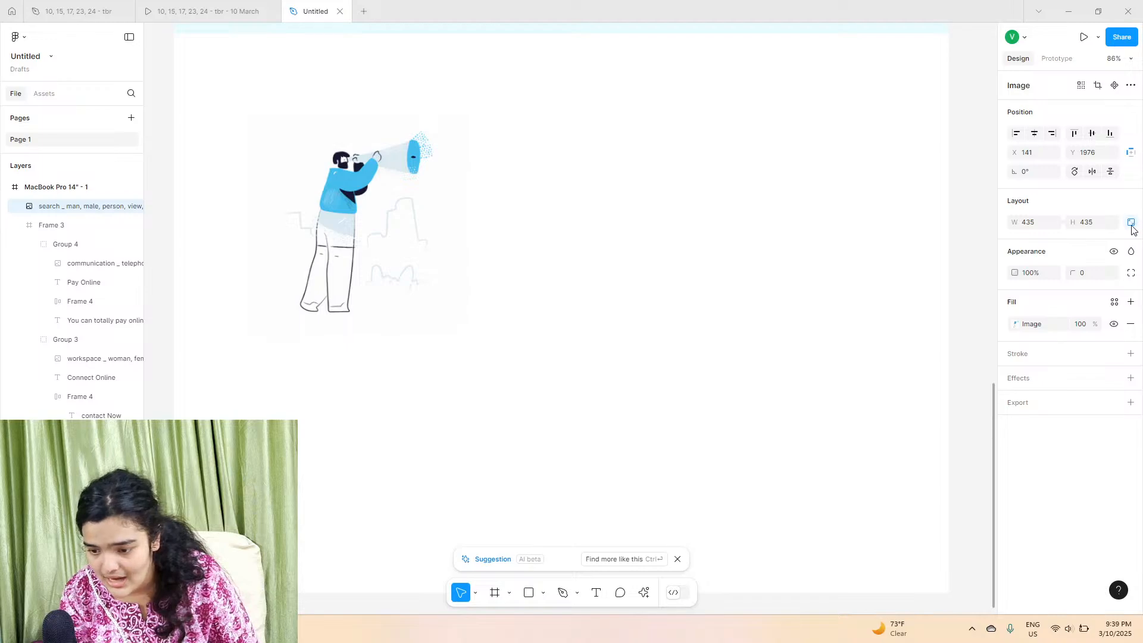
# Step: Scroll through the prototype's hero, services and mission sections to compare them with the design
pyautogui.scroll(2, 569, 212)
pyautogui.click(180, 6)
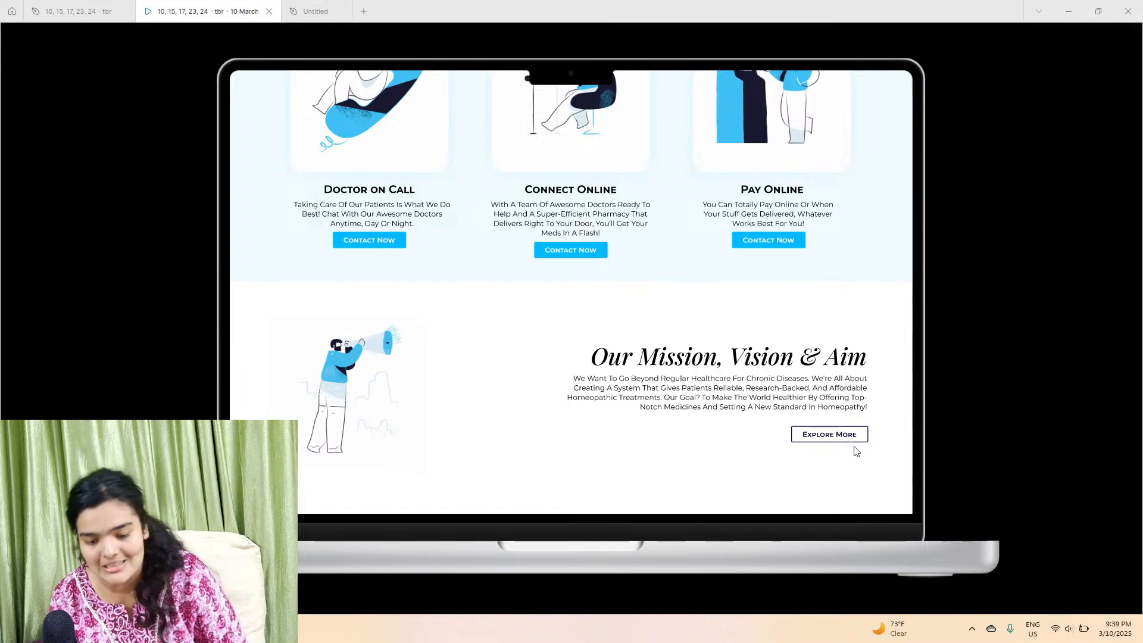
pyautogui.scroll(5, 708, 428)
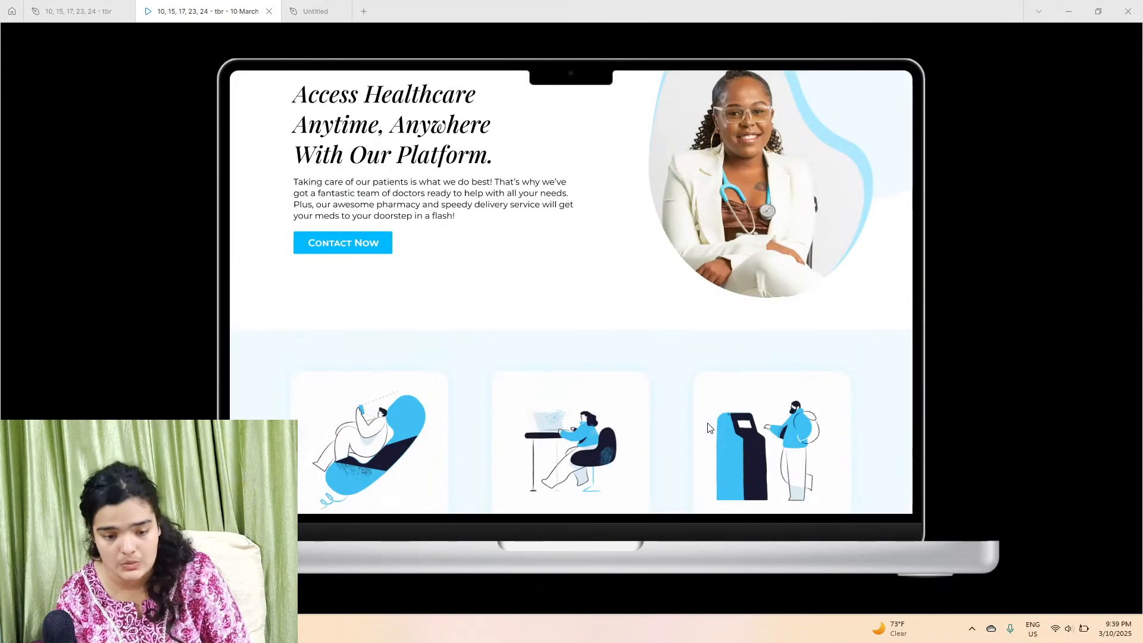
pyautogui.scroll(-5, 360, 234)
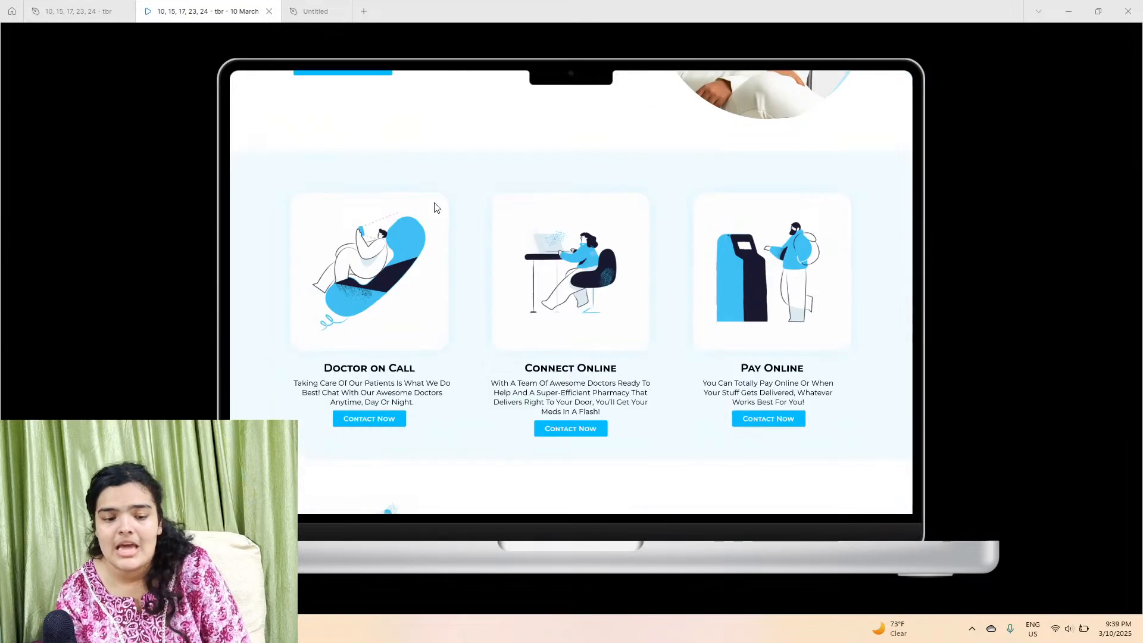
pyautogui.scroll(5, 768, 456)
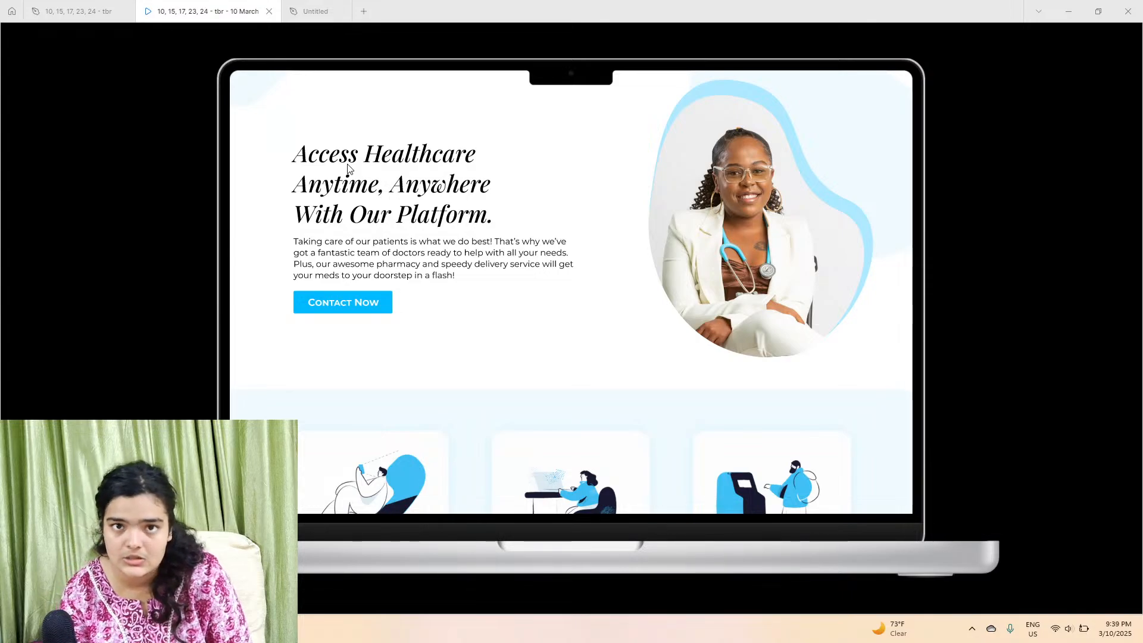
pyautogui.scroll(-5, 348, 168)
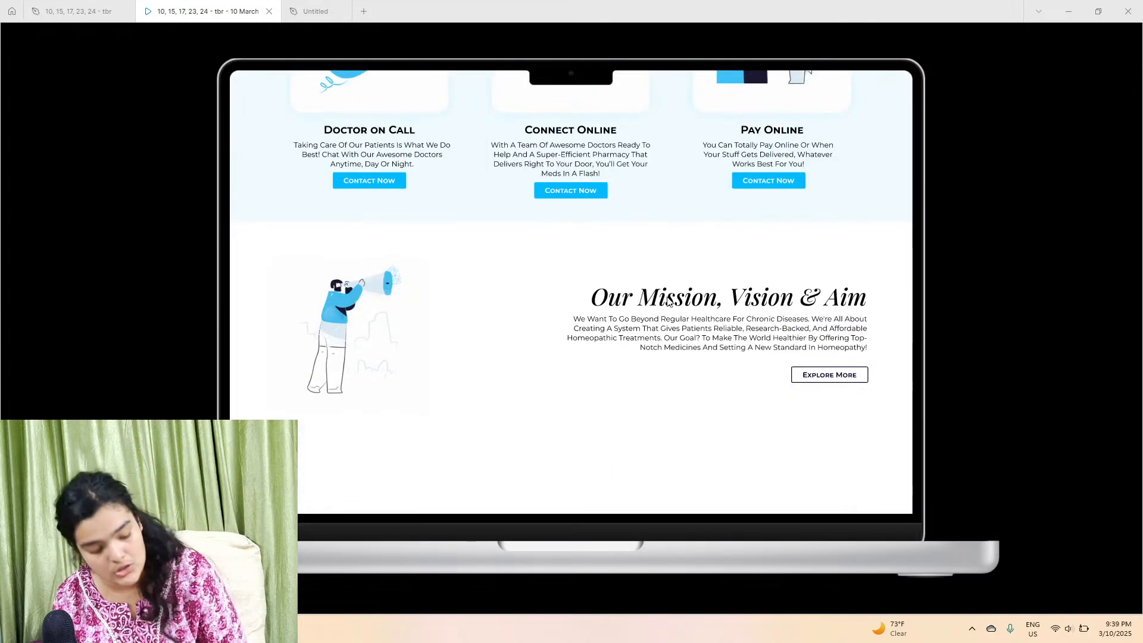
pyautogui.scroll(5, 454, 308)
pyautogui.click(315, 11)
# Step: Copy the hero heading, paragraph and Contact Now button and paste them beside the search man illustration
pyautogui.scroll(4, 513, 337)
pyautogui.scroll(6, 513, 337)
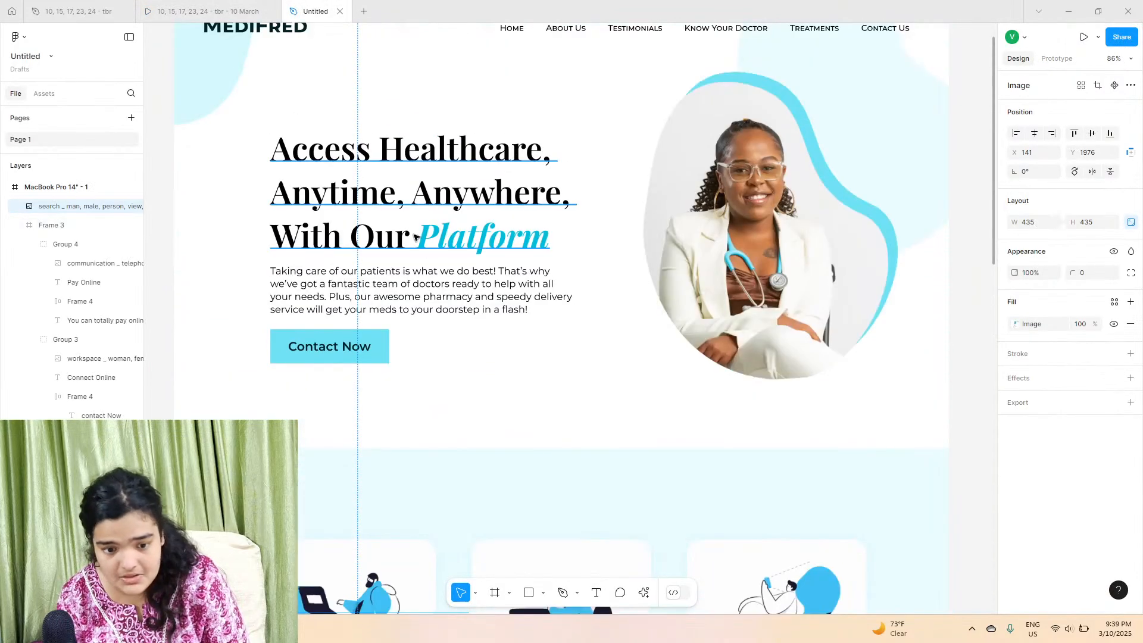
pyautogui.moveTo(228, 193); pyautogui.dragTo(332, 348)
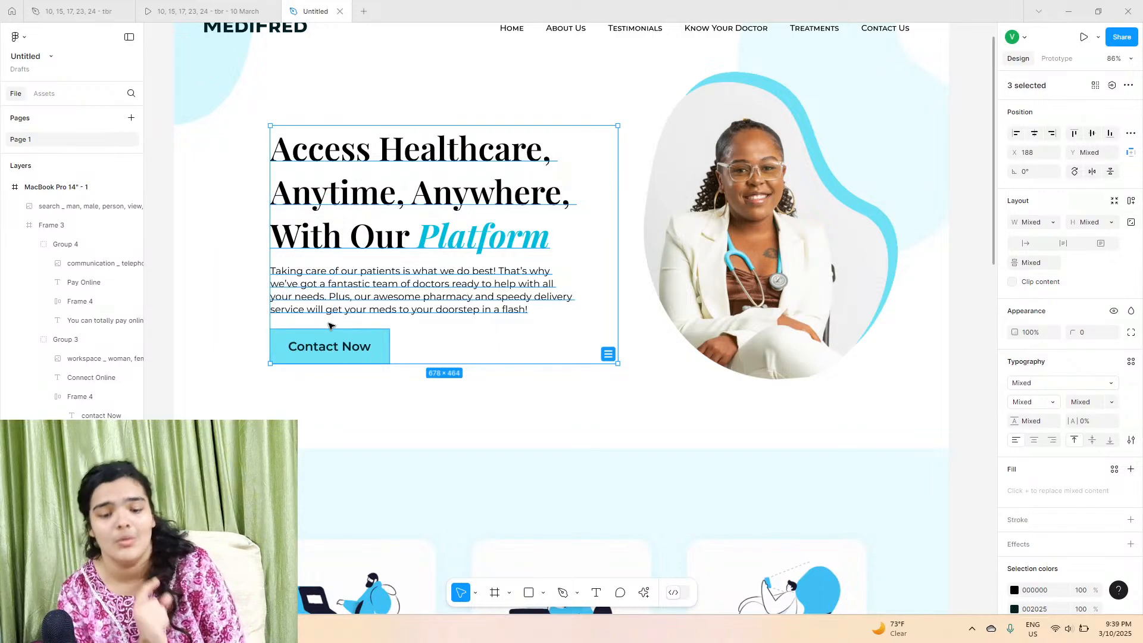
pyautogui.rightClick(338, 198)
pyautogui.click(366, 210)
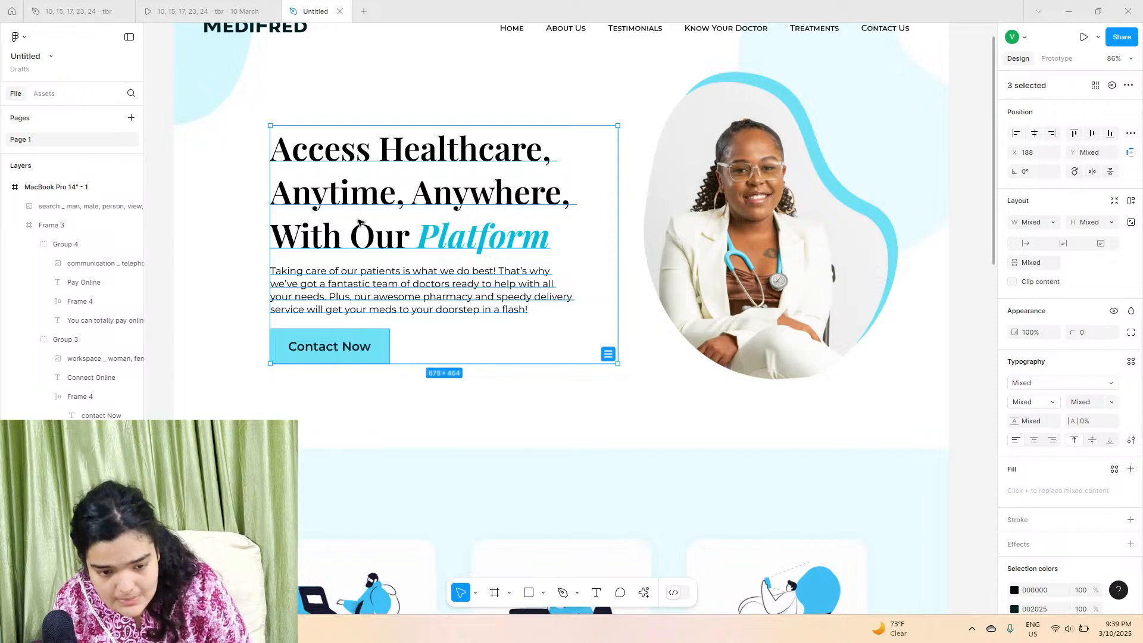
pyautogui.click(257, 216)
pyautogui.scroll(-10, 714, 387)
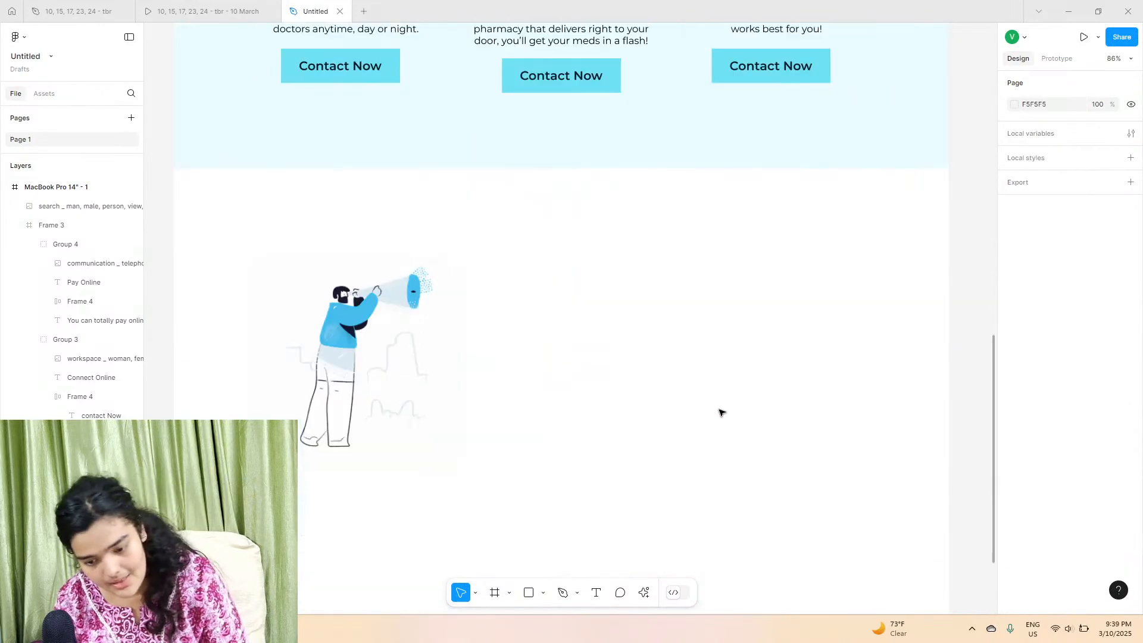
pyautogui.rightClick(701, 356)
pyautogui.click(728, 196)
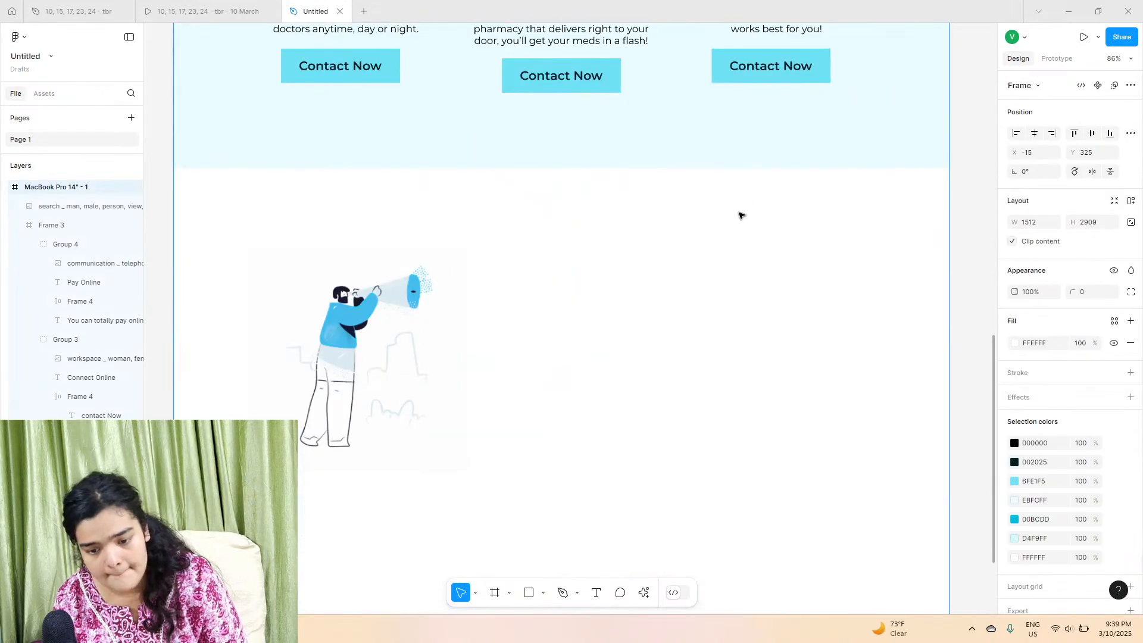
pyautogui.moveTo(802, 443); pyautogui.dragTo(672, 317)
pyautogui.click(672, 316)
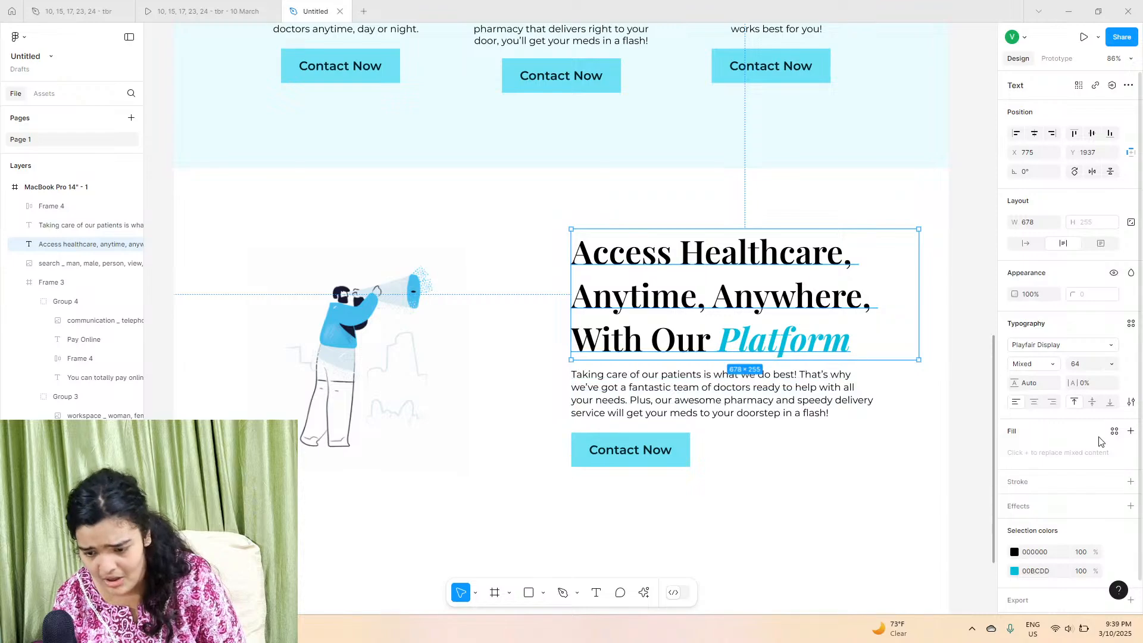
# Step: Right-align the pasted heading and paragraph, narrow the heading box, and move the button to the right edge
pyautogui.click(1052, 401)
pyautogui.moveTo(863, 323); pyautogui.dragTo(828, 323)
pyautogui.click(845, 395)
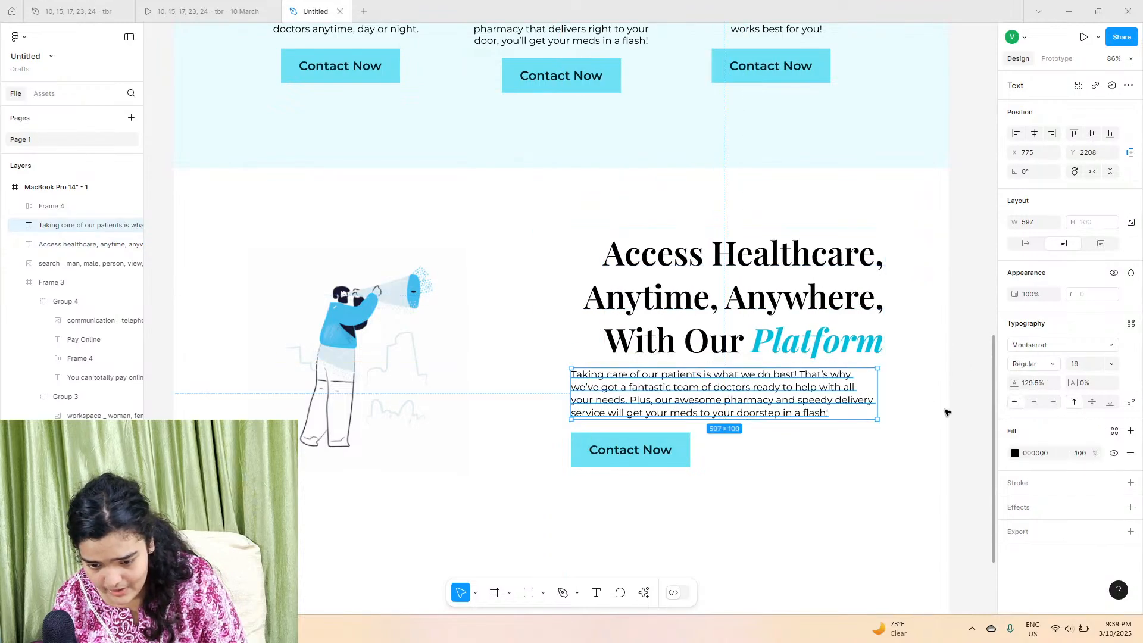
pyautogui.click(1052, 402)
pyautogui.moveTo(798, 384); pyautogui.dragTo(806, 386)
pyautogui.click(661, 449)
pyautogui.moveTo(660, 449); pyautogui.dragTo(850, 457)
pyautogui.click(815, 512)
# Step: Copy the Our Mission, Vision & Aim title from the original design and paste it into the heading, matching its style
pyautogui.click(161, 8)
pyautogui.click(102, 10)
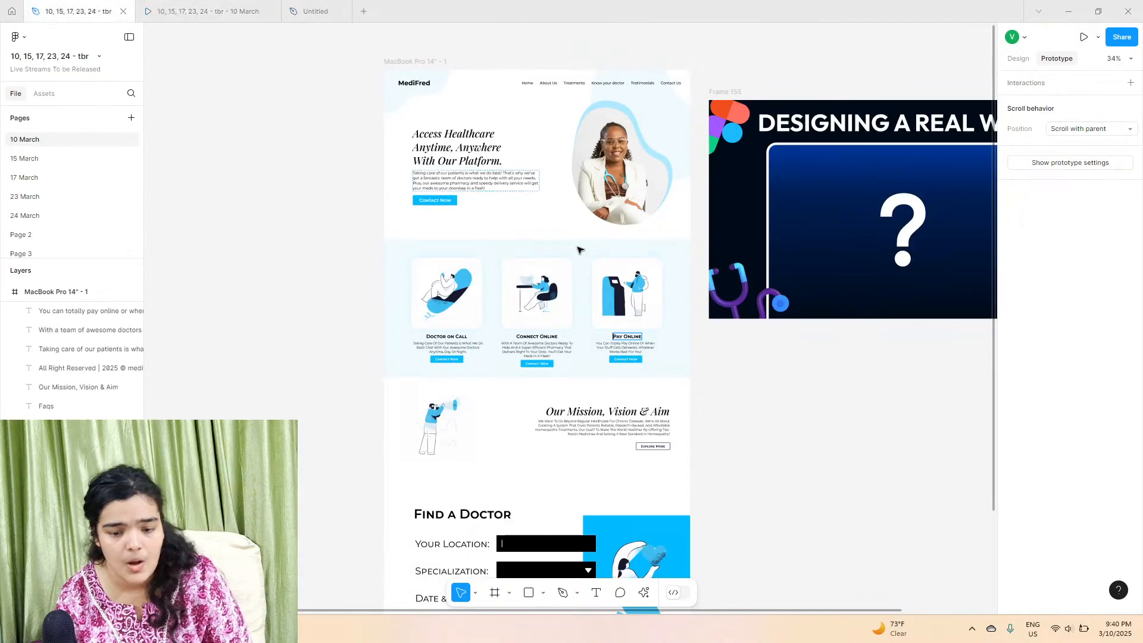
pyautogui.scroll(-3, 526, 238)
pyautogui.click(647, 223)
pyautogui.rightClick(648, 223)
pyautogui.click(663, 232)
pyautogui.click(315, 10)
pyautogui.doubleClick(717, 240)
pyautogui.rightClick(717, 240)
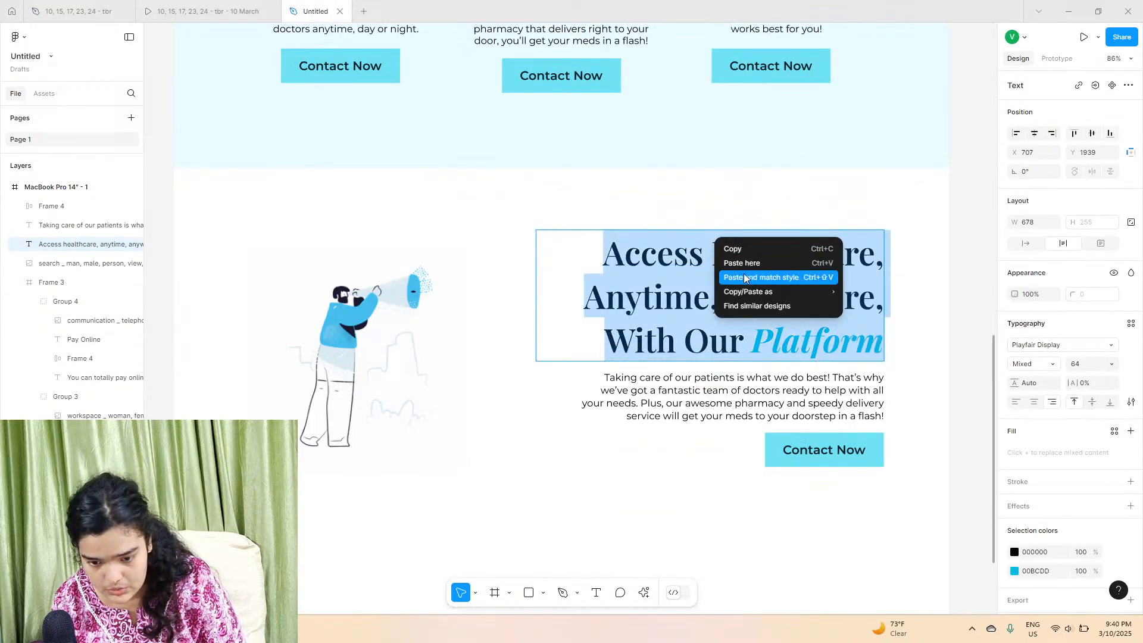
pyautogui.click(743, 277)
pyautogui.press('Escape')
# Step: Narrow the mission heading box and stack the heading, paragraph and button closer together on the right
pyautogui.moveTo(536, 281); pyautogui.dragTo(626, 277)
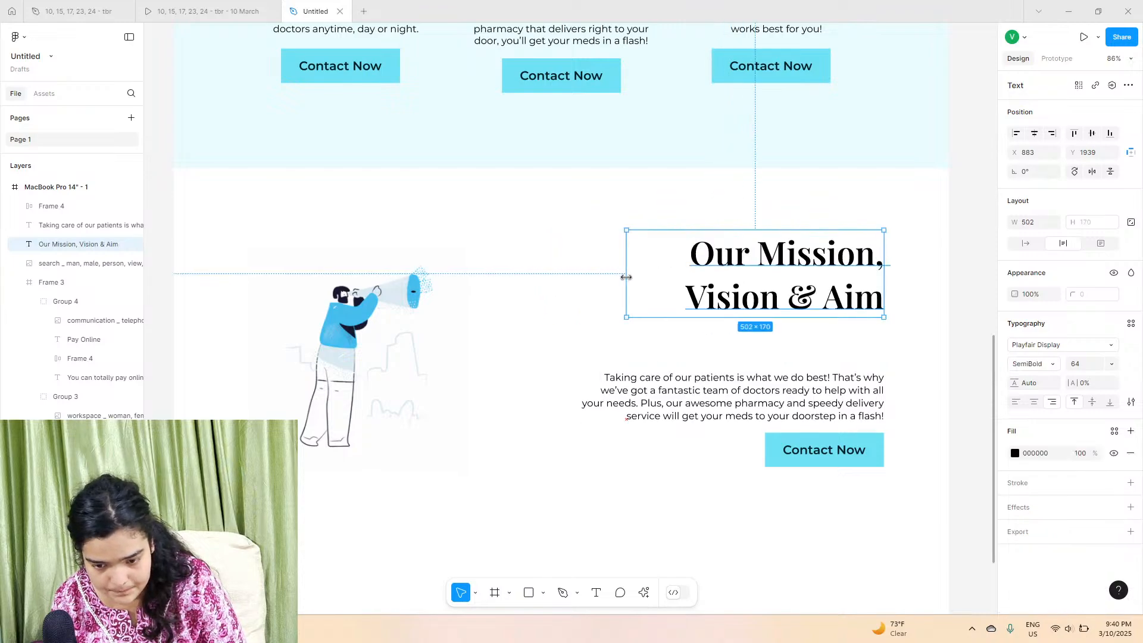
pyautogui.click(714, 391)
pyautogui.moveTo(761, 421); pyautogui.dragTo(783, 360)
pyautogui.moveTo(800, 282); pyautogui.dragTo(802, 300)
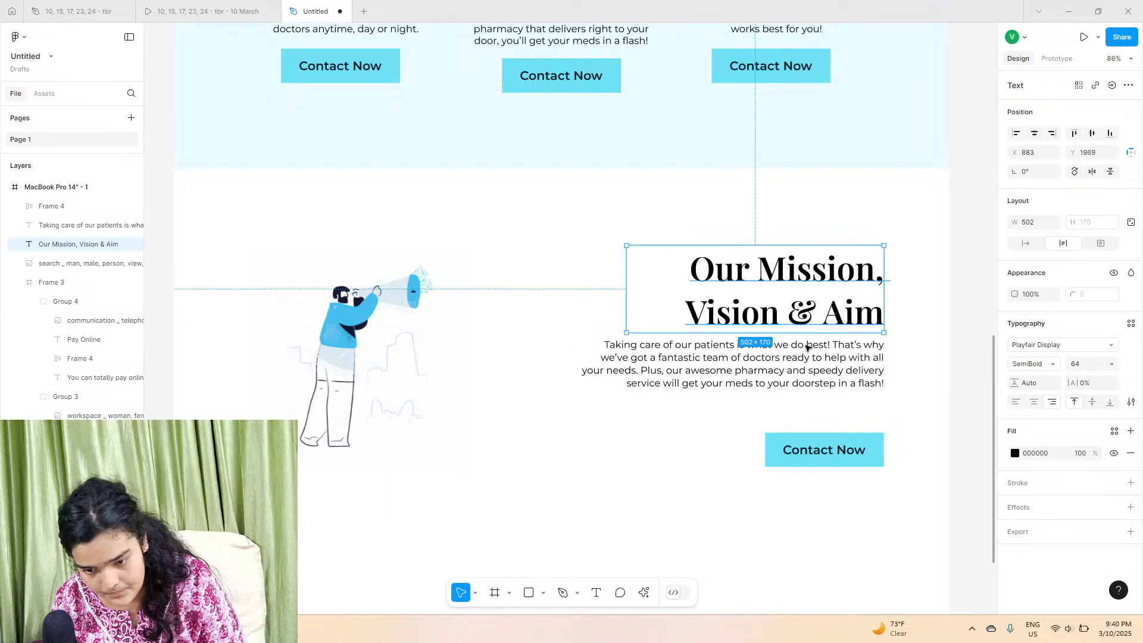
pyautogui.moveTo(822, 450); pyautogui.dragTo(825, 450)
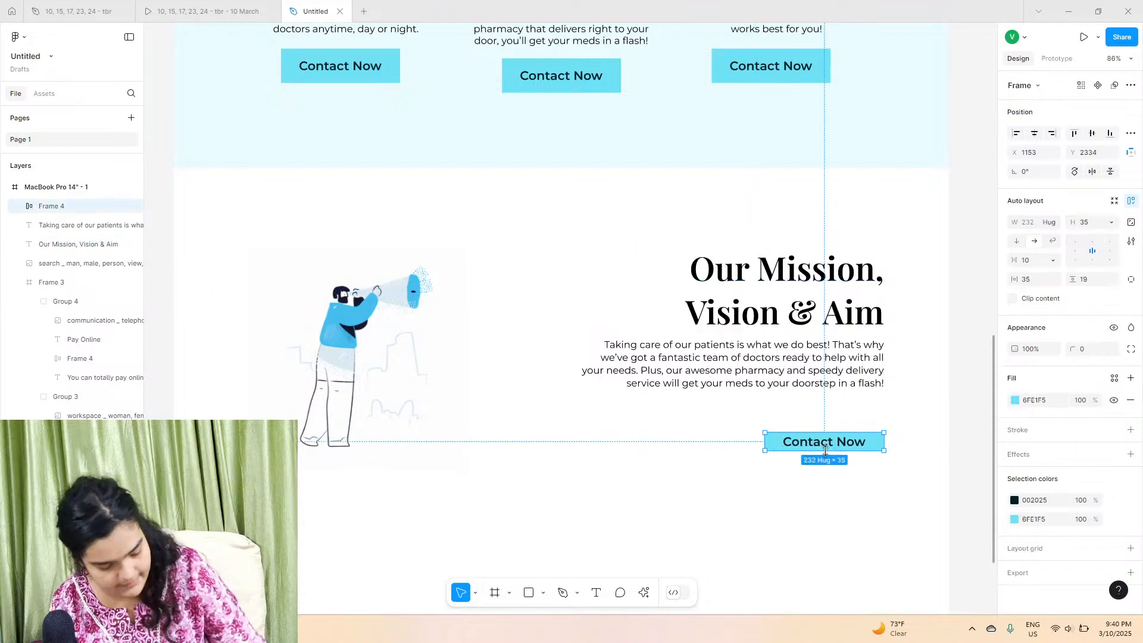
pyautogui.hotkey('ctrl', 'z')
pyautogui.hotkey('ctrl', 'shift', 'z')
pyautogui.hotkey('ctrl', 'z')
pyautogui.moveTo(837, 448); pyautogui.dragTo(837, 418)
pyautogui.moveTo(831, 377); pyautogui.dragTo(824, 376)
# Step: Set the word Aim in the mission heading to Bold Italic and colour it cyan
pyautogui.doubleClick(801, 313)
pyautogui.moveTo(789, 313); pyautogui.dragTo(809, 314)
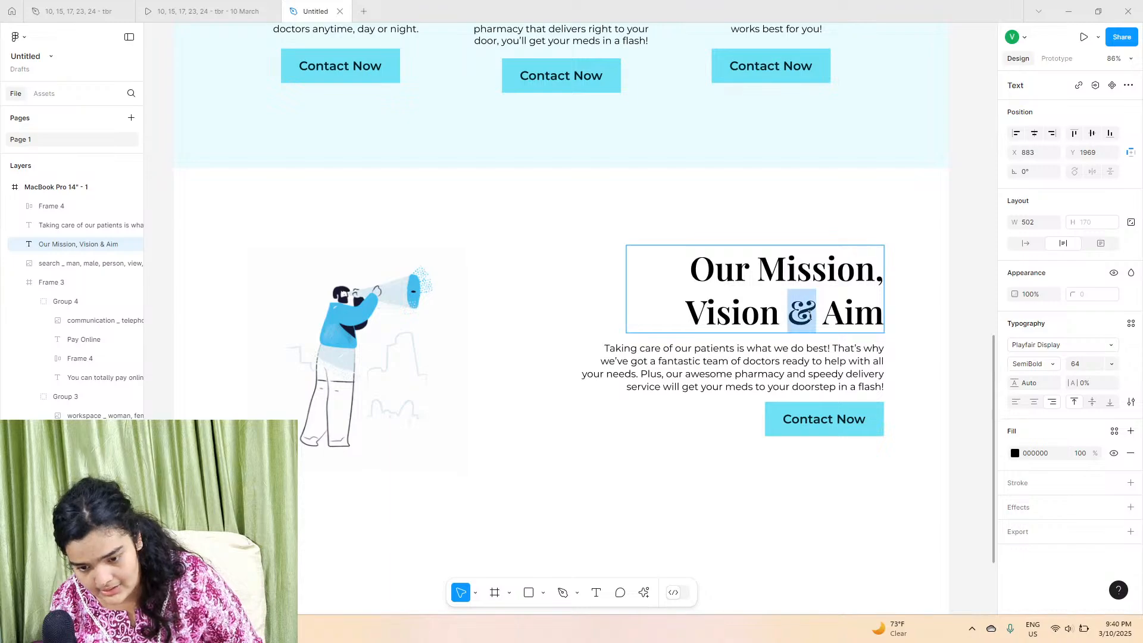
pyautogui.doubleClick(762, 316)
pyautogui.doubleClick(868, 315)
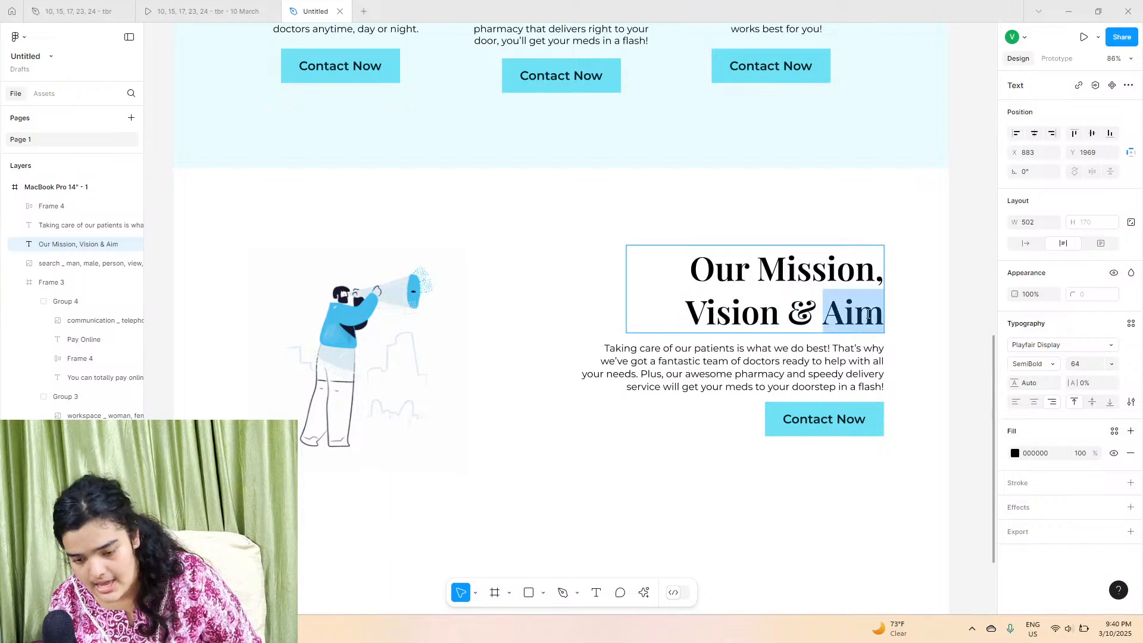
pyautogui.click(1025, 363)
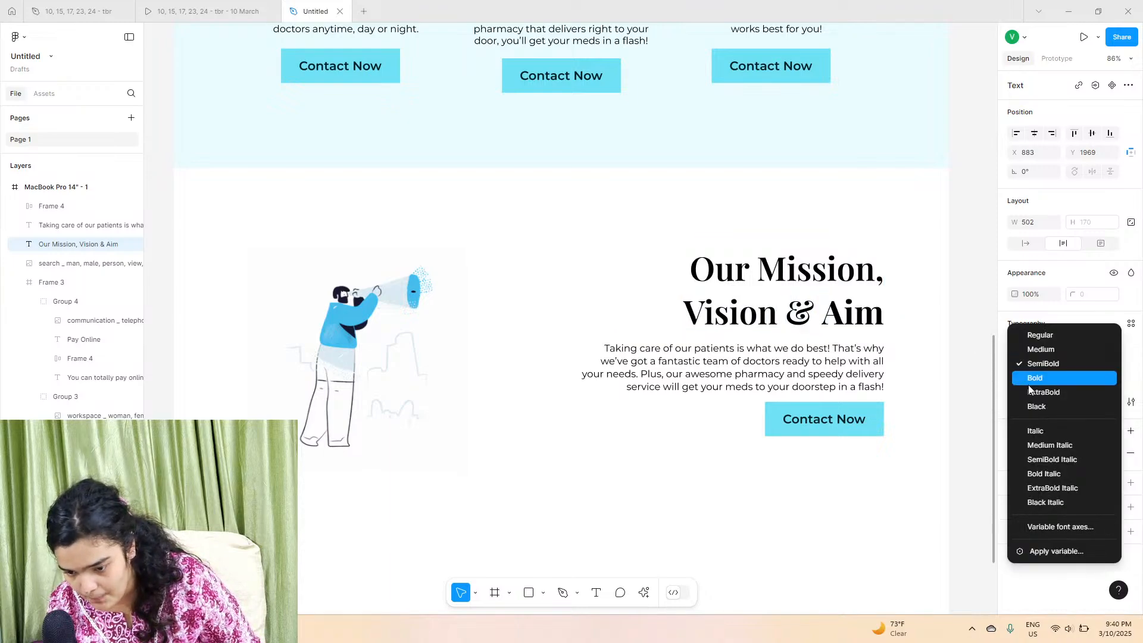
pyautogui.click(1030, 385)
pyautogui.scroll(5, 890, 357)
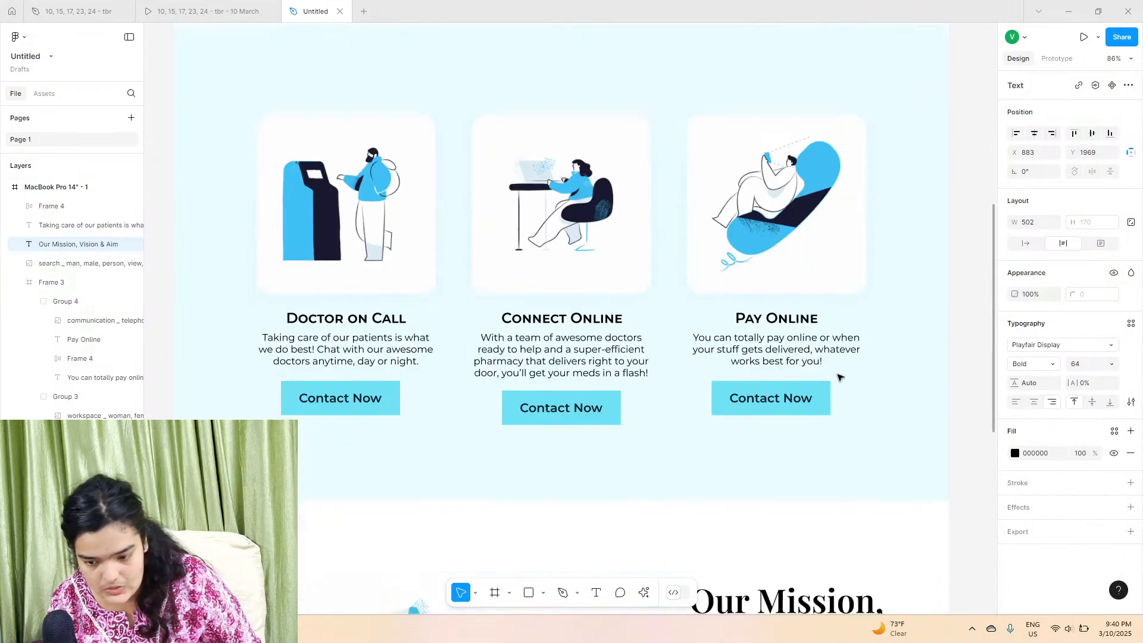
pyautogui.click(1024, 365)
pyautogui.click(1059, 459)
pyautogui.scroll(-4, 873, 479)
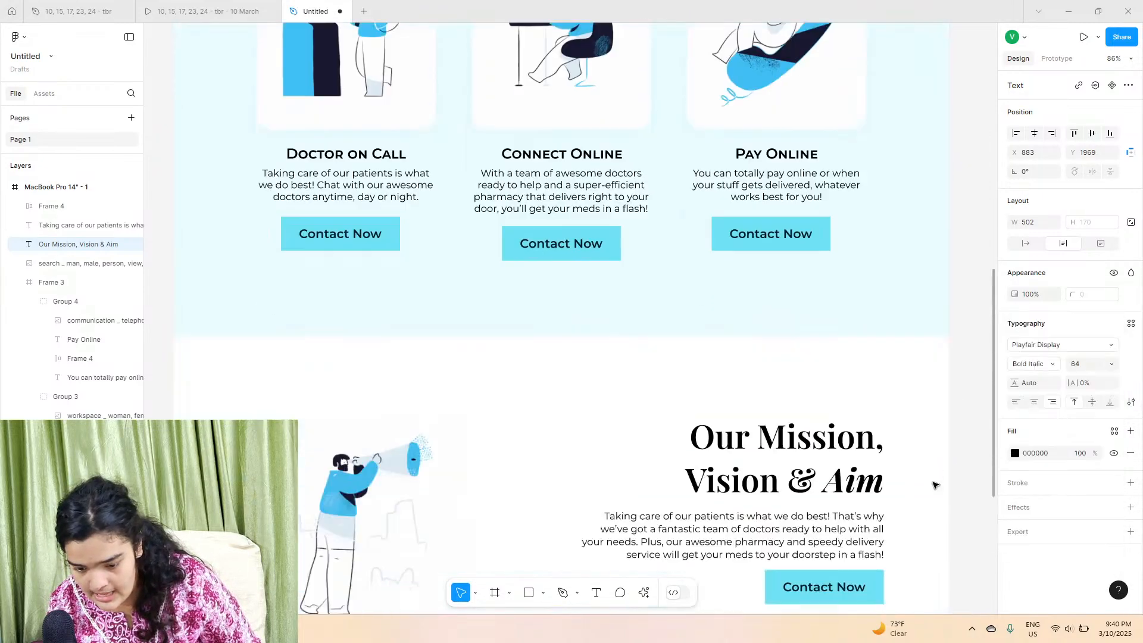
pyautogui.click(1016, 453)
pyautogui.click(884, 554)
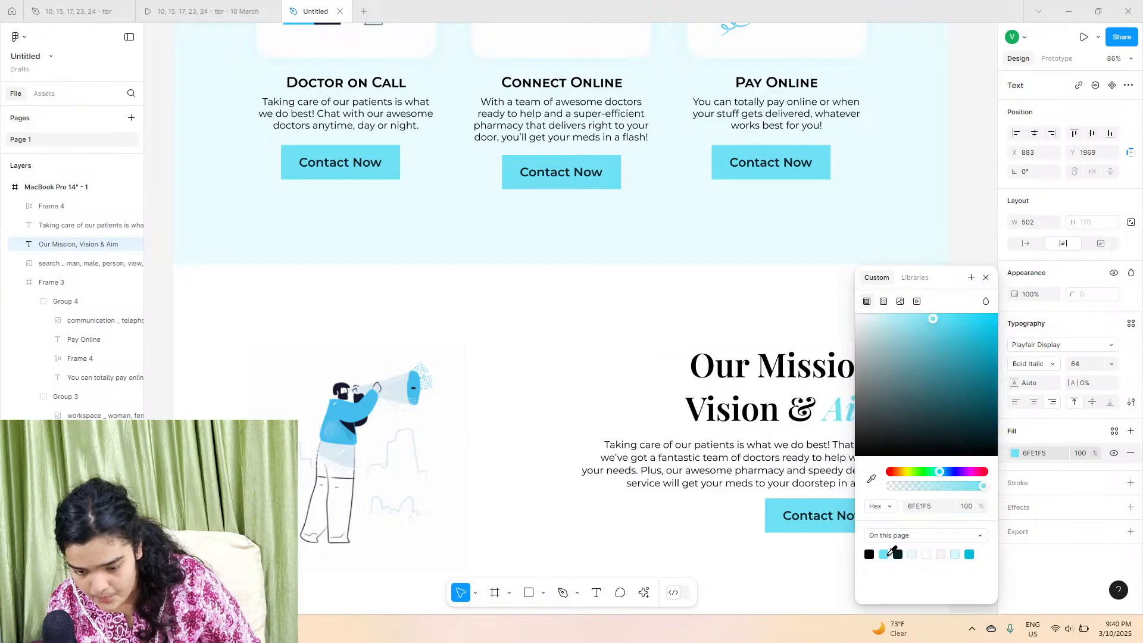
pyautogui.click(804, 568)
# Step: Compare the prototype's hero, services and mission sections with the design
pyautogui.click(780, 516)
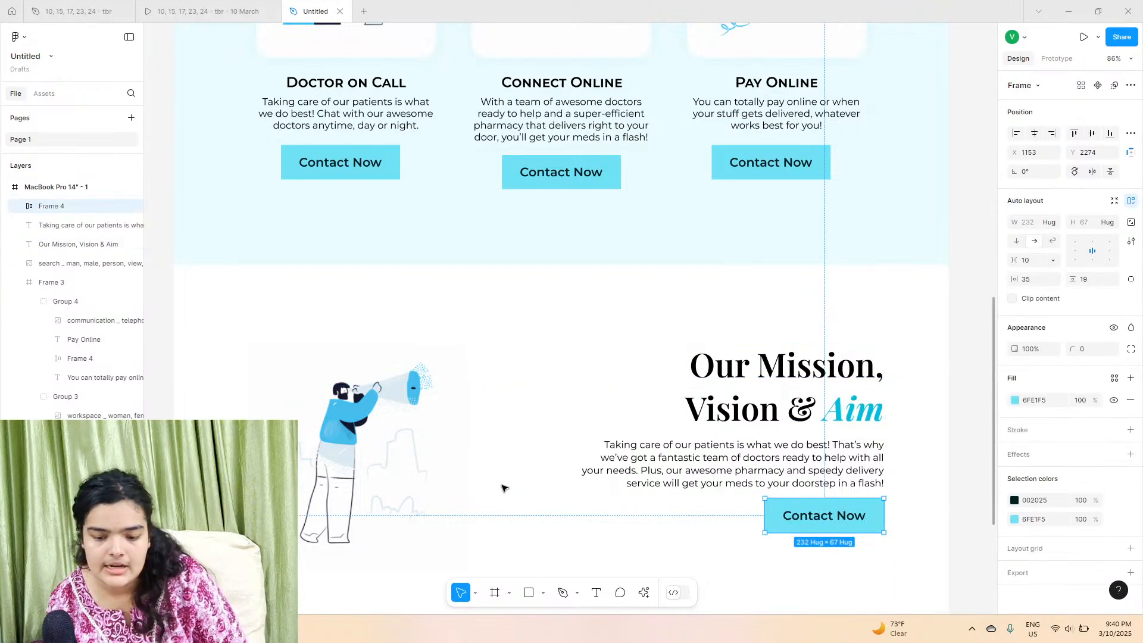
pyautogui.click(208, 11)
pyautogui.scroll(-10, 534, 318)
pyautogui.scroll(-5, 534, 319)
pyautogui.scroll(5, 536, 316)
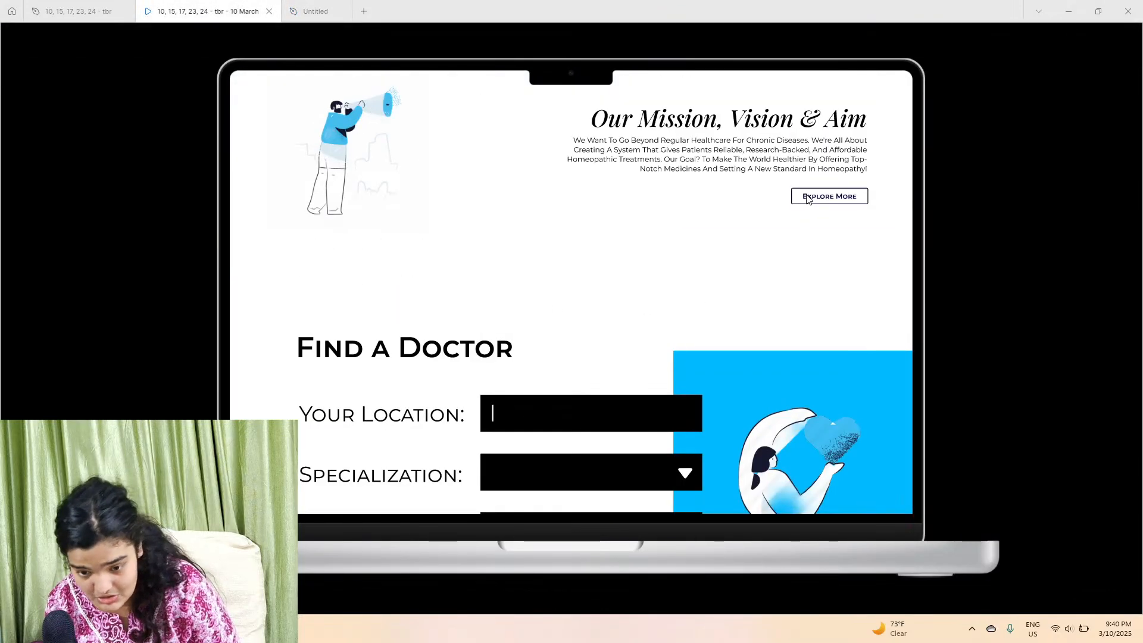
pyautogui.scroll(8, 807, 199)
pyautogui.scroll(-4, 377, 367)
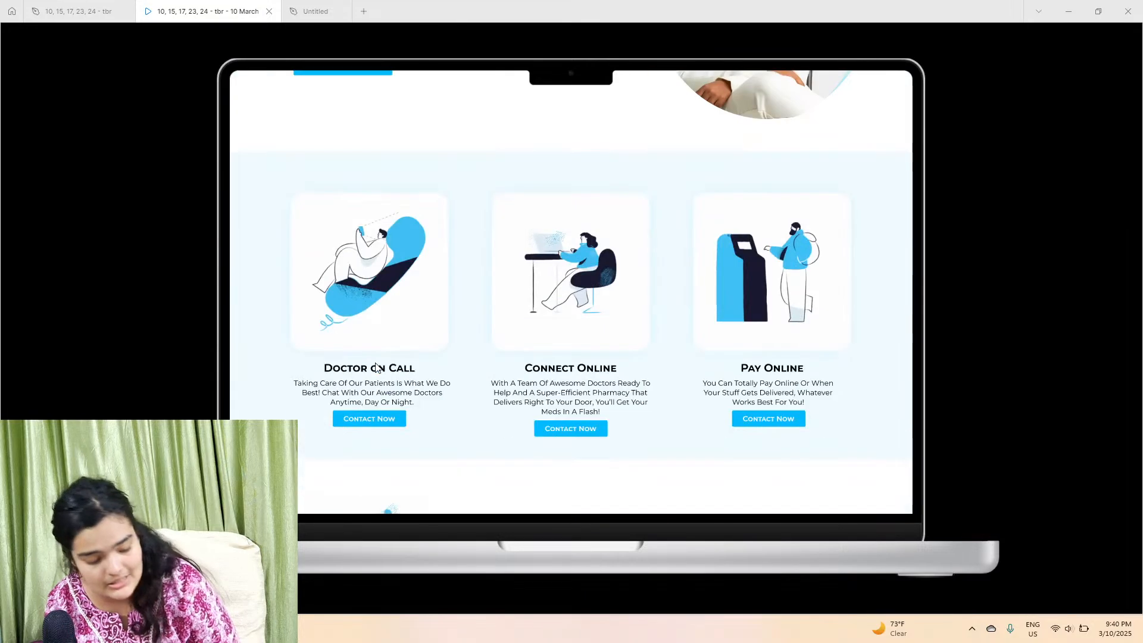
pyautogui.scroll(-5, 376, 368)
pyautogui.scroll(8, 807, 175)
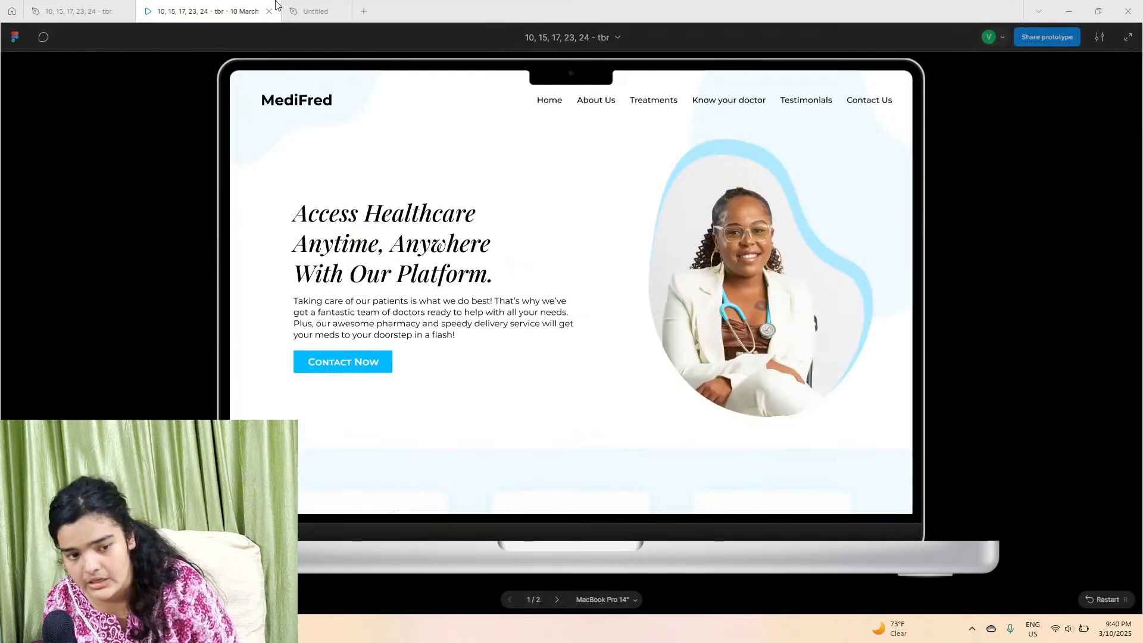
pyautogui.click(311, 10)
# Step: Remove the mission button's fill and give it a 3 px inside stroke in colour 002025
pyautogui.scroll(-3, 792, 304)
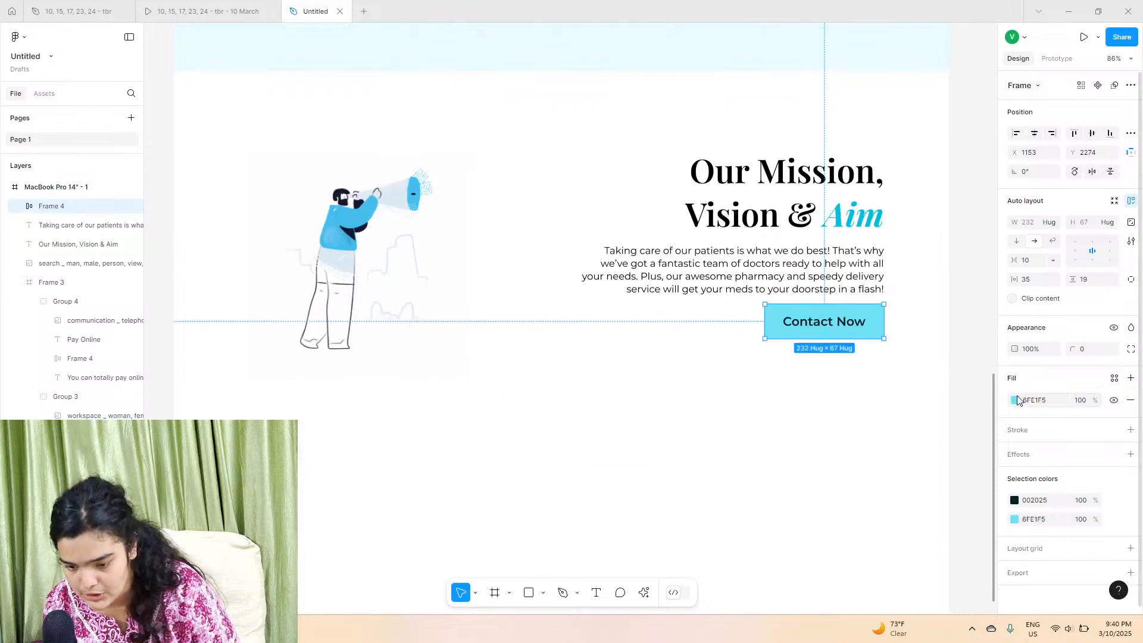
pyautogui.click(1130, 400)
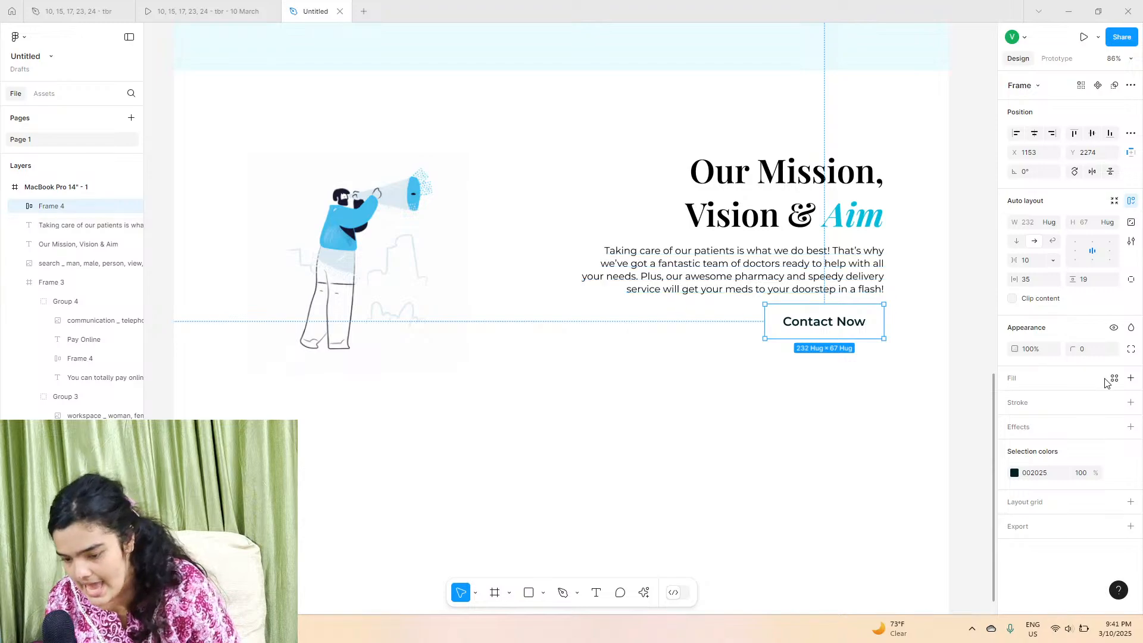
pyautogui.click(1130, 402)
pyautogui.moveTo(1070, 444); pyautogui.dragTo(1064, 444)
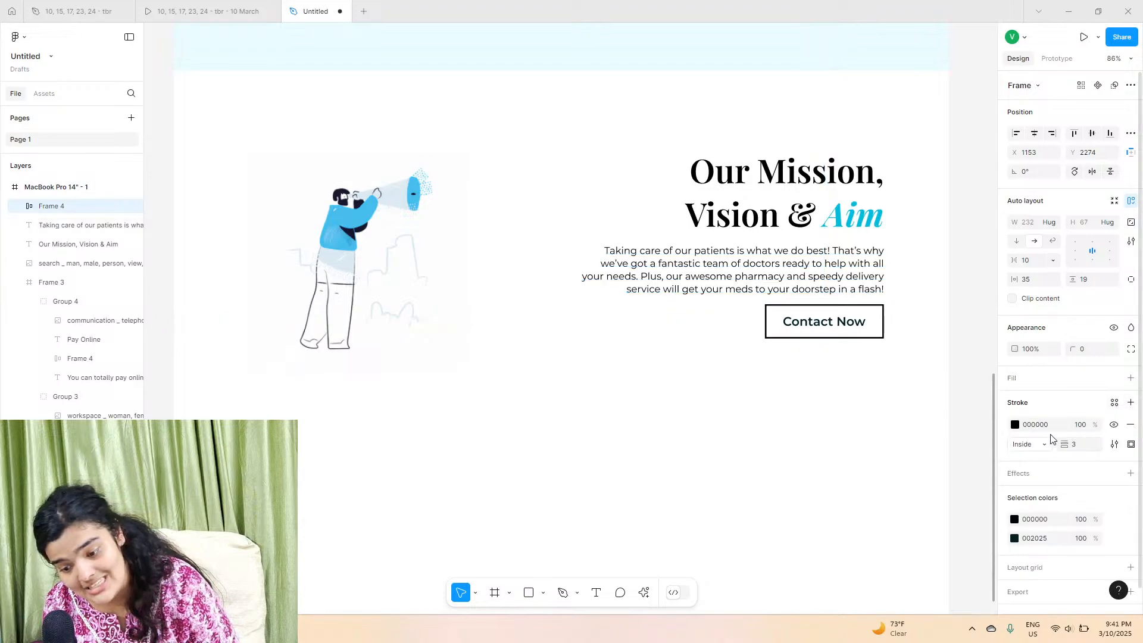
pyautogui.click(1015, 424)
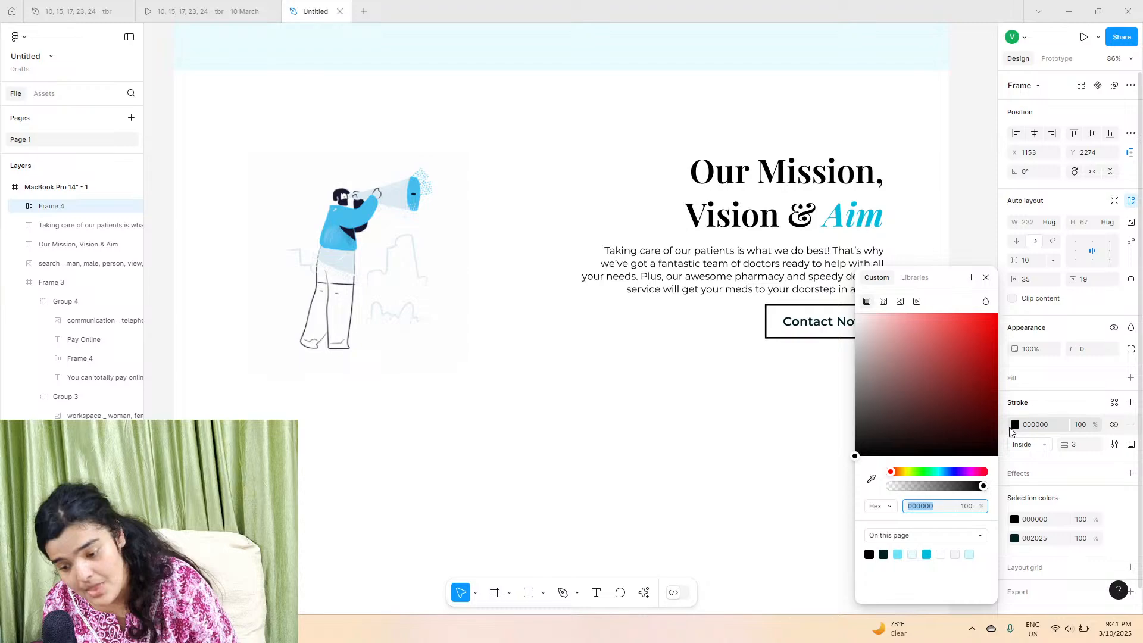
pyautogui.click(883, 554)
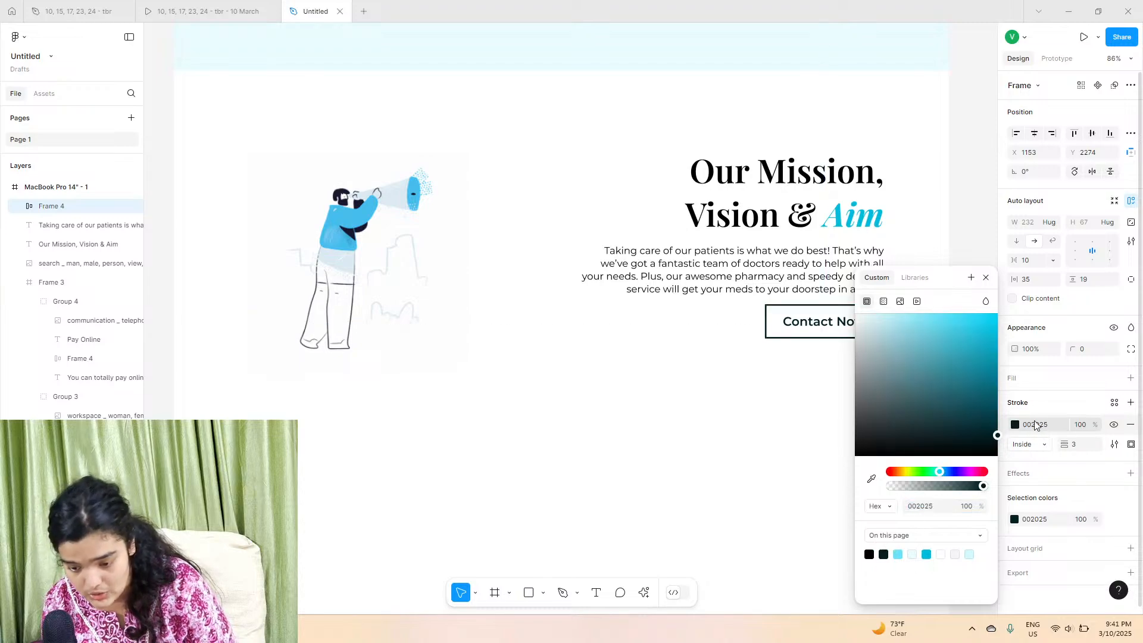
pyautogui.click(782, 382)
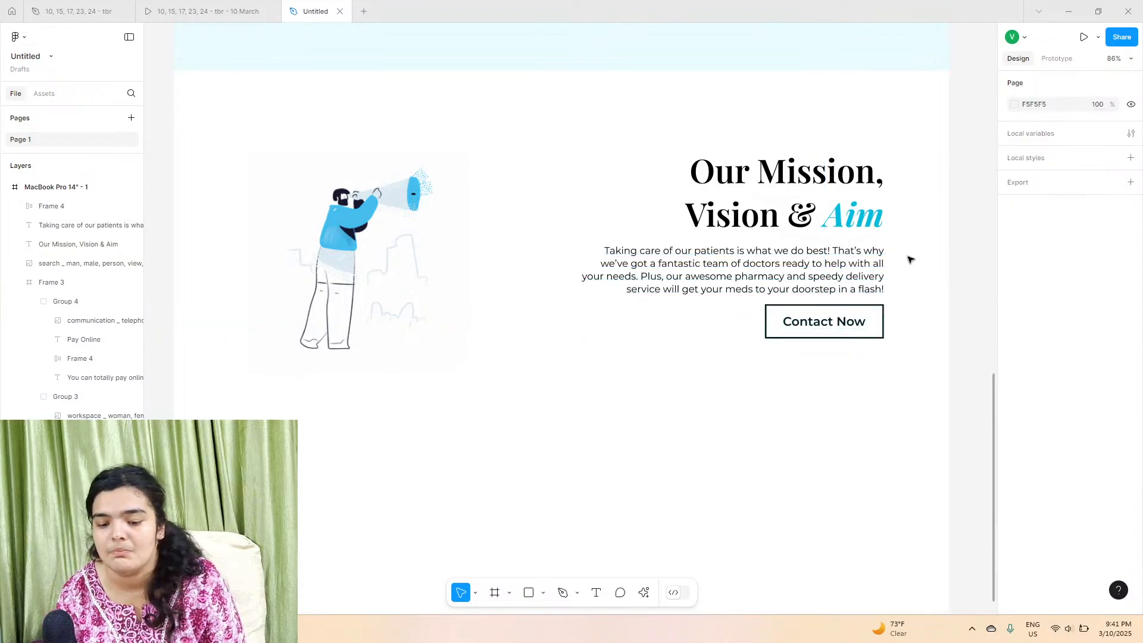
# Step: Shift the mission heading, paragraph and button slightly to the left
pyautogui.moveTo(901, 172); pyautogui.dragTo(760, 340)
pyautogui.moveTo(801, 305); pyautogui.dragTo(789, 305)
pyautogui.click(768, 394)
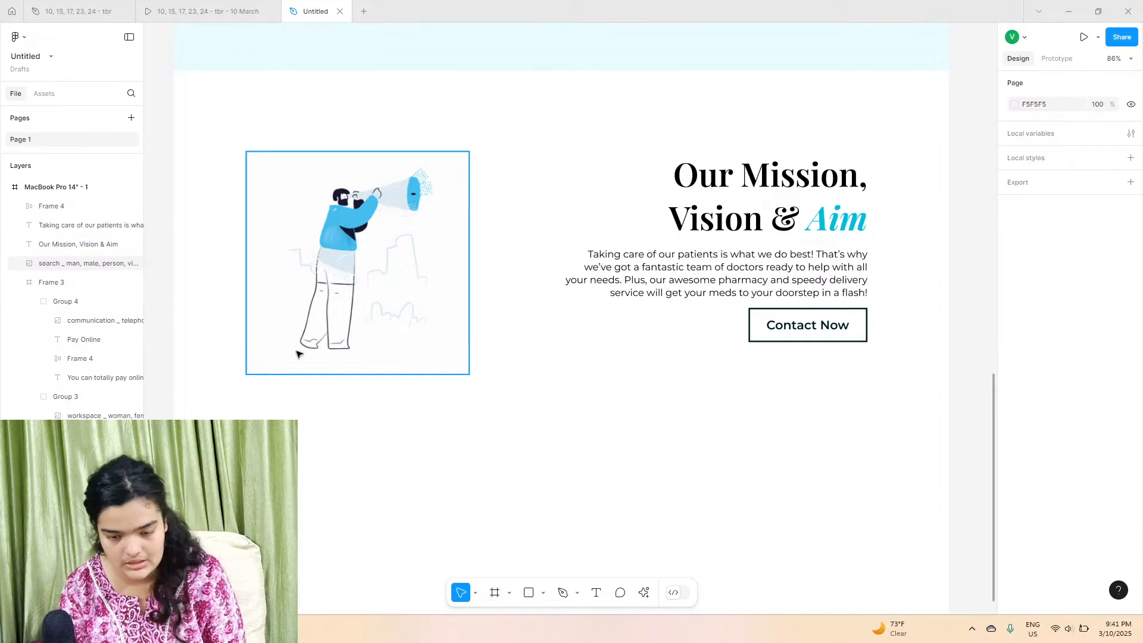
# Step: Scroll the prototype down to examine the Find a Doctor section
pyautogui.click(196, 10)
pyautogui.scroll(-5, 573, 277)
pyautogui.scroll(-10, 573, 277)
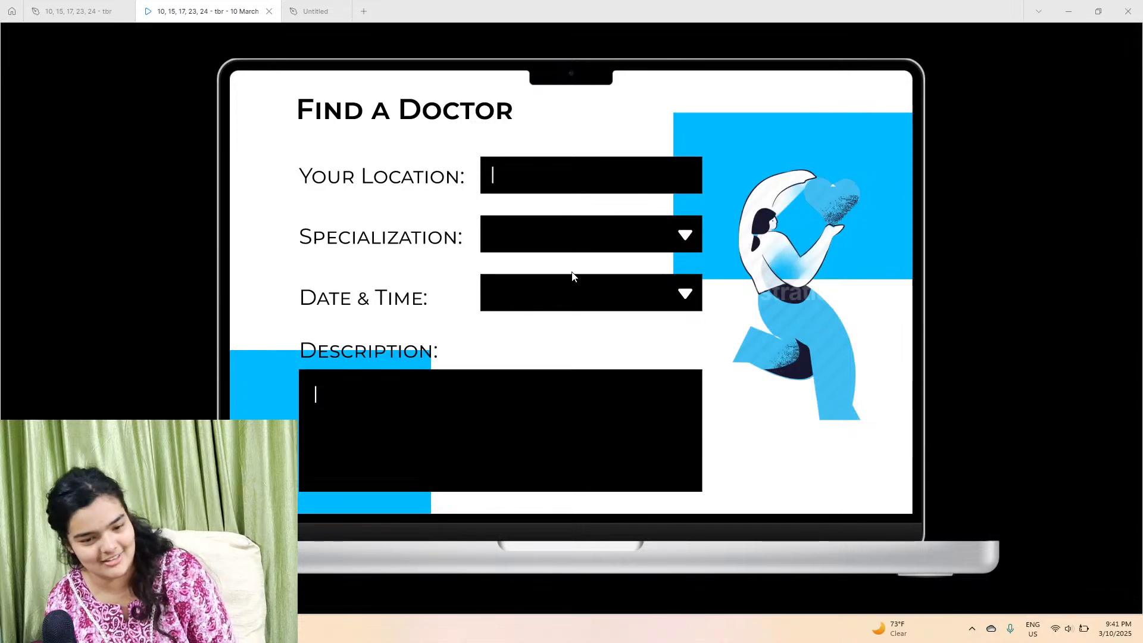
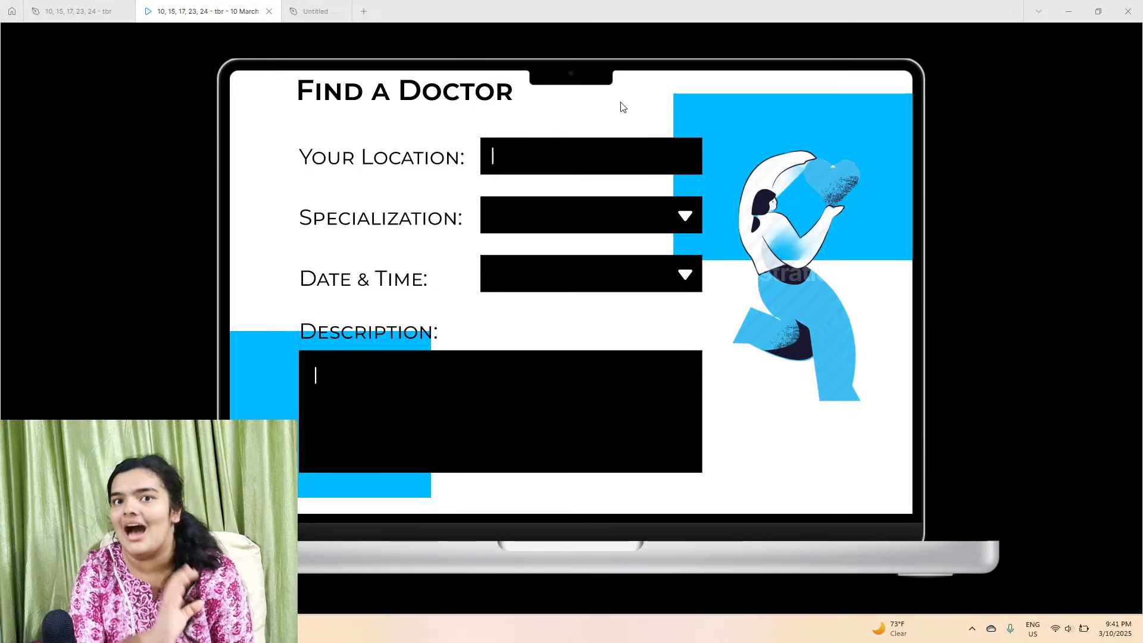
# Step: Extend the MacBook Pro 14" - 1 frame downward to a height of about 3778 px to make room for a new section
pyautogui.click(326, 7)
pyautogui.scroll(-3, 528, 304)
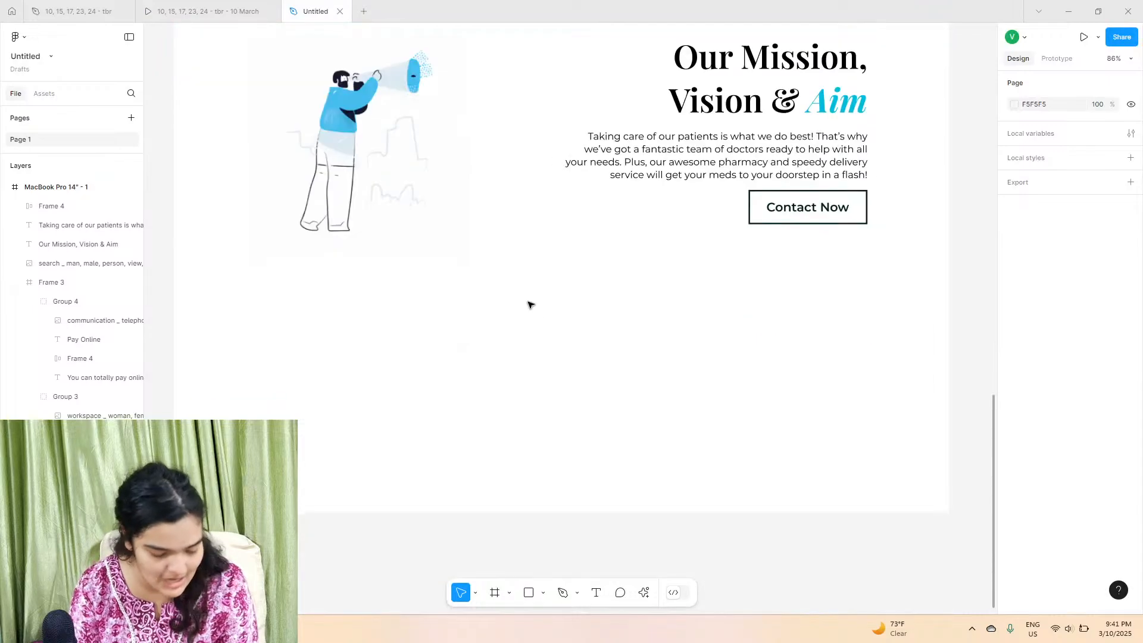
pyautogui.click(57, 187)
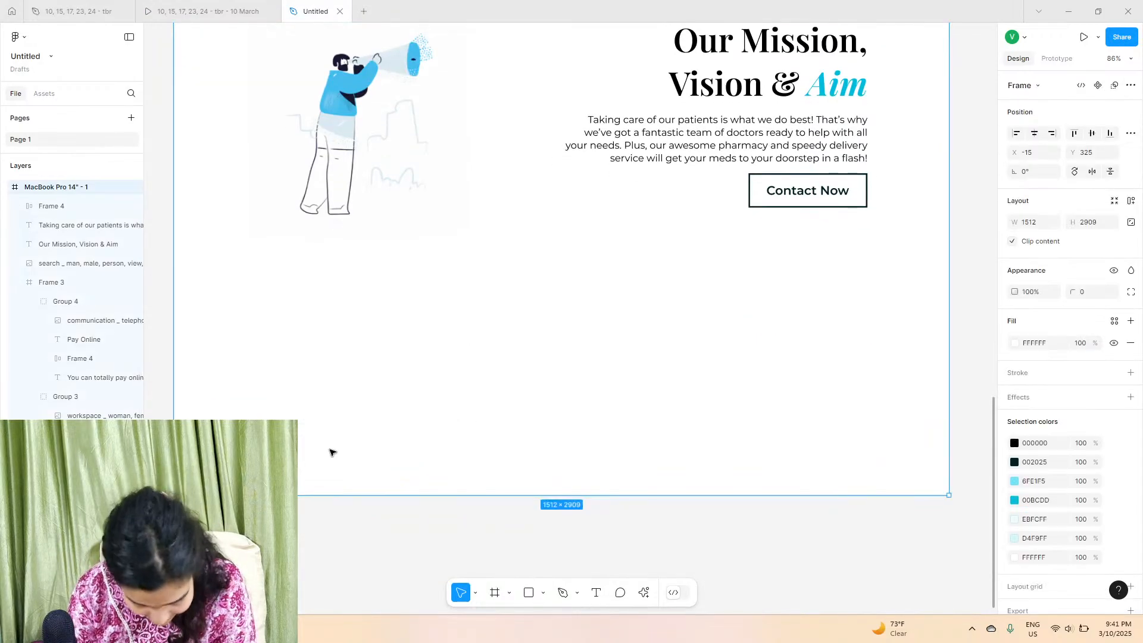
pyautogui.moveTo(357, 613); pyautogui.dragTo(386, 639)
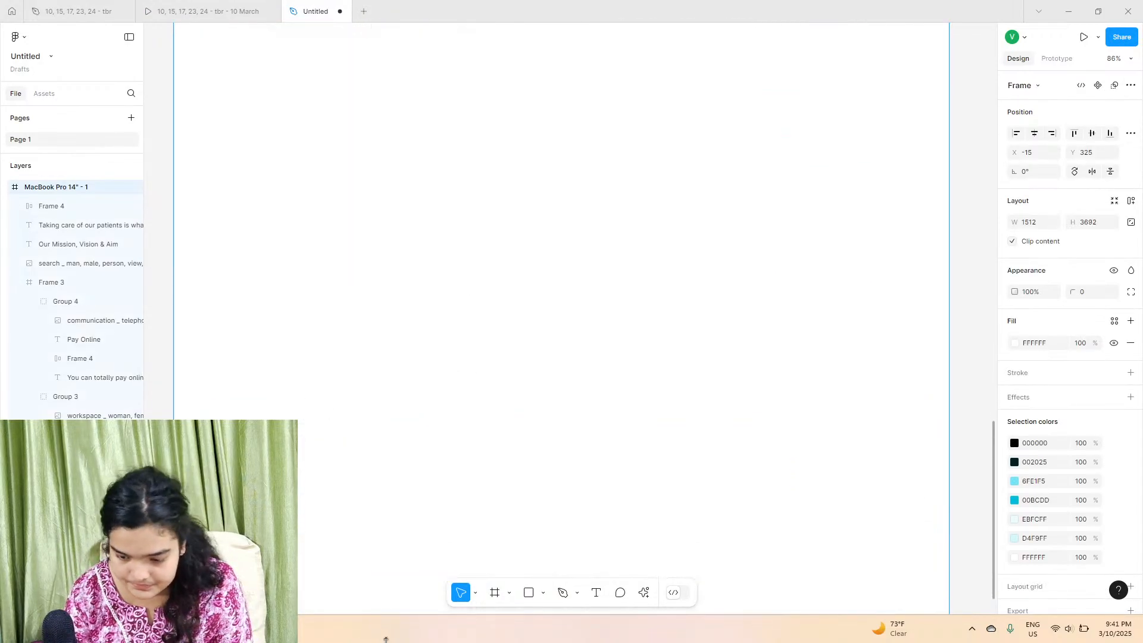
pyautogui.scroll(10, 457, 427)
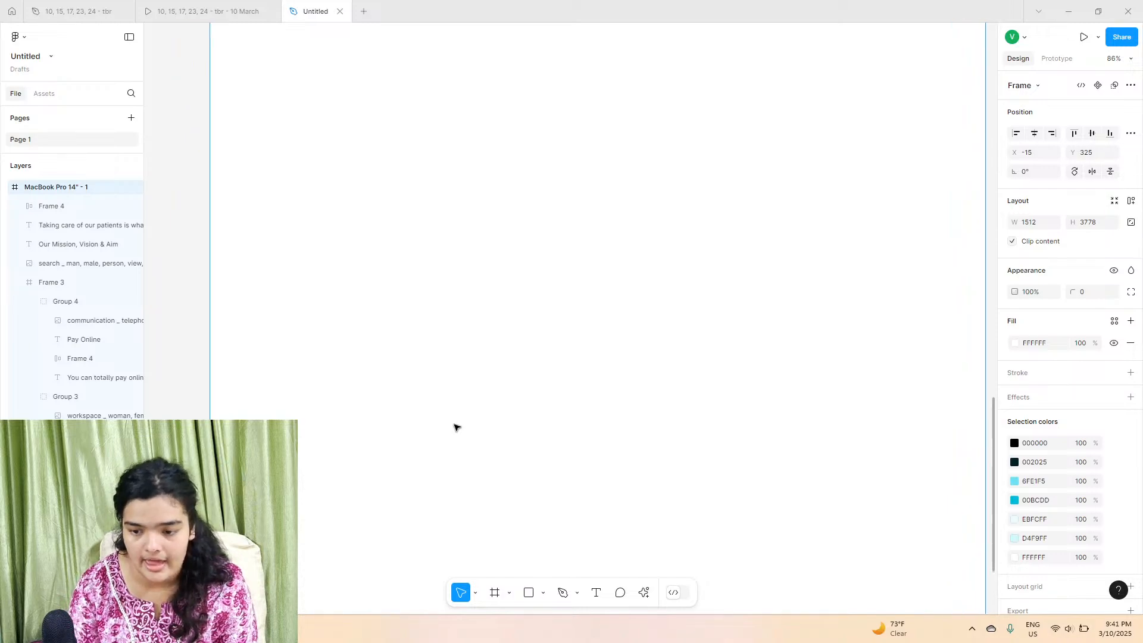
pyautogui.hscroll(-3, 456, 427)
pyautogui.scroll(-2, 456, 427)
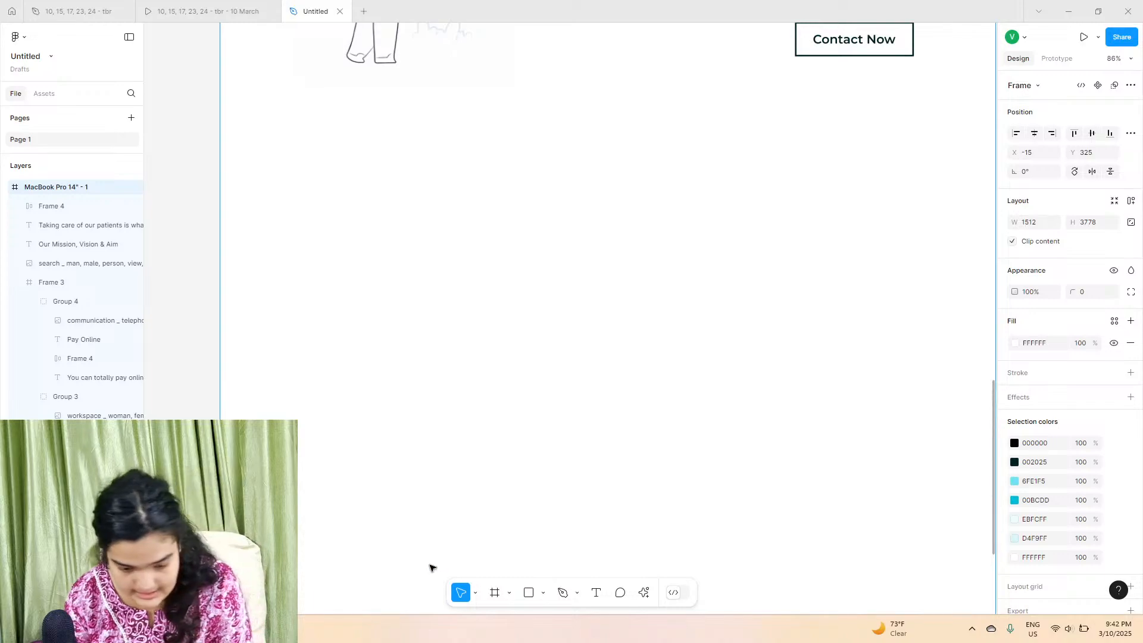
# Step: Draw a rectangle about 576 × 448 px at the frame's right edge below the mission section
pyautogui.click(528, 592)
pyautogui.hscroll(2, 672, 349)
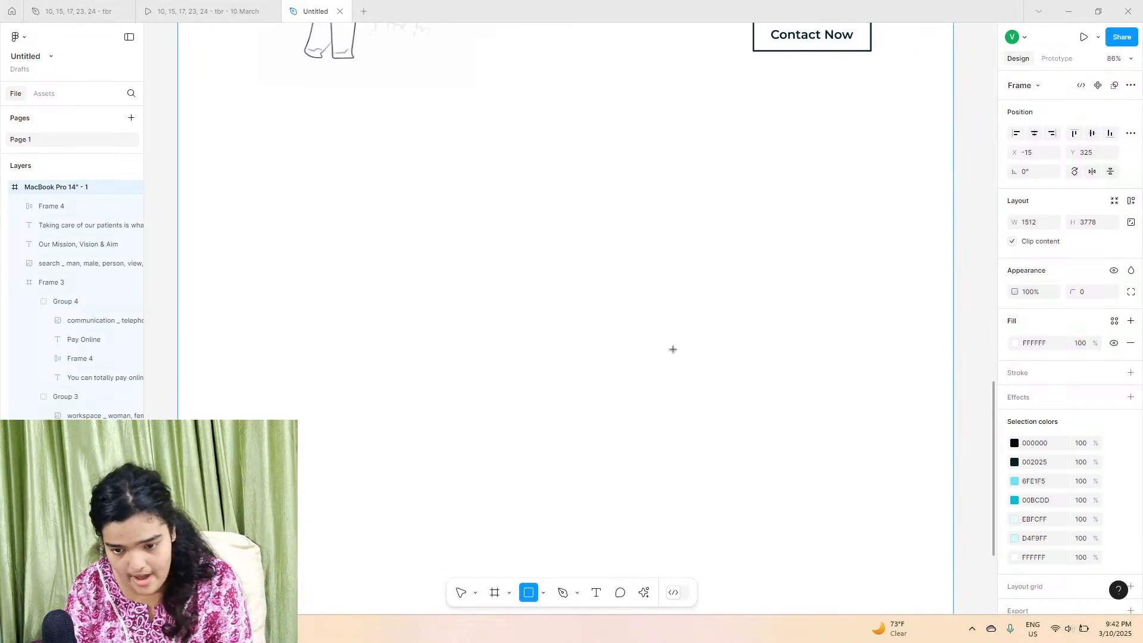
pyautogui.moveTo(704, 138); pyautogui.dragTo(891, 368)
pyautogui.hscroll(2, 930, 329)
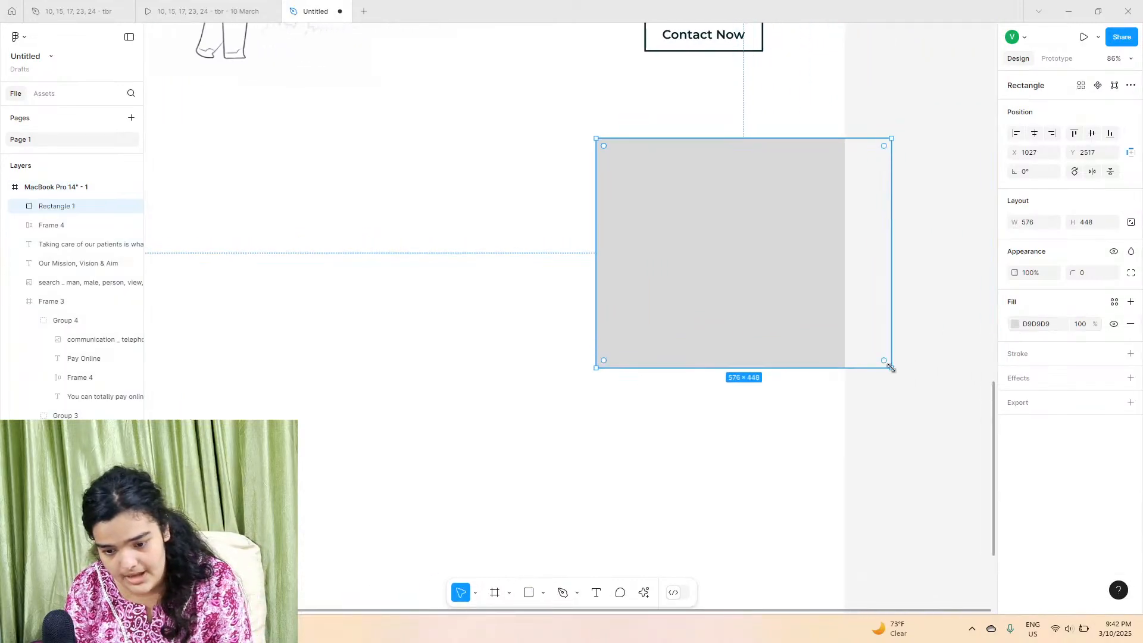
# Step: Draw a second rectangle about 626 × 468 px at the frame's left edge lower down and move it into the frame
pyautogui.scroll(-2, 892, 369)
pyautogui.hscroll(-3, 892, 369)
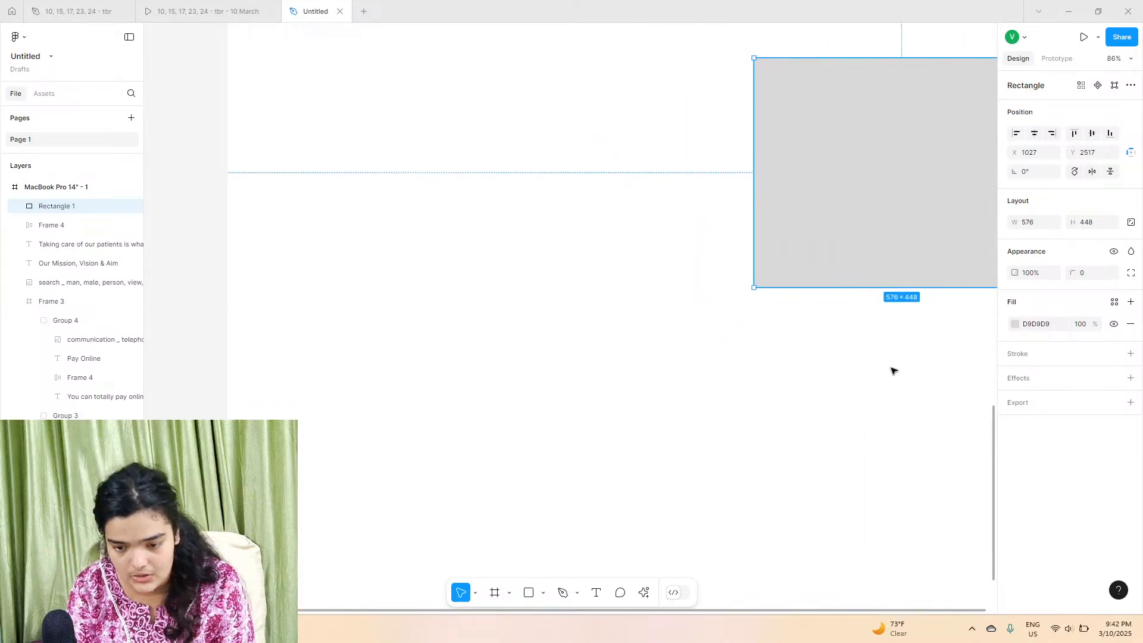
pyautogui.click(529, 592)
pyautogui.moveTo(202, 319); pyautogui.dragTo(522, 558)
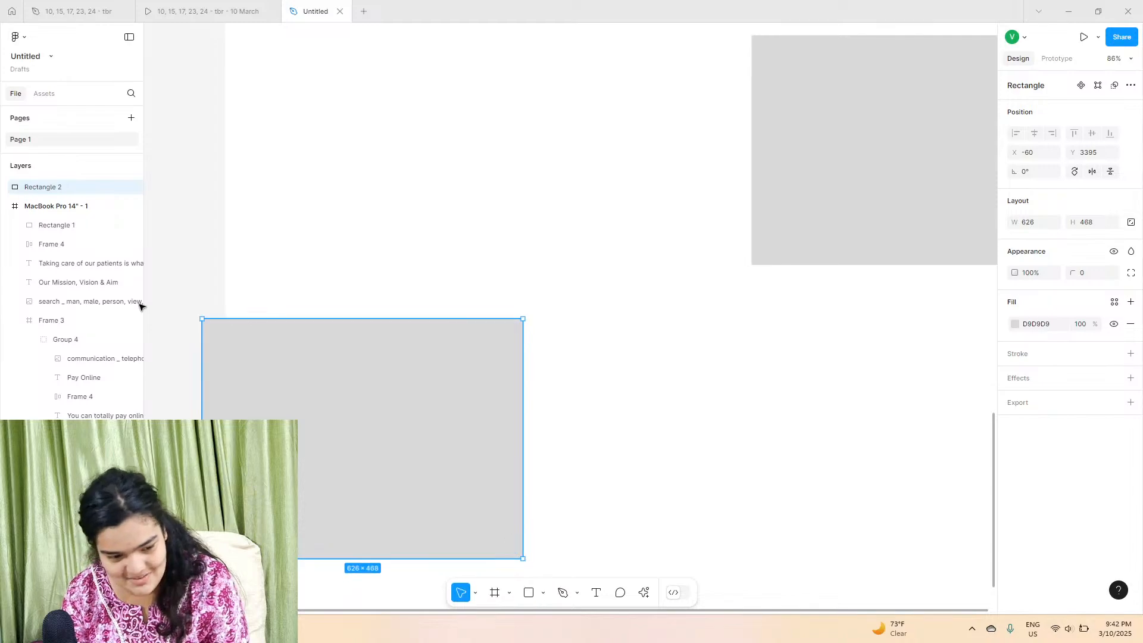
pyautogui.moveTo(94, 187); pyautogui.dragTo(101, 217)
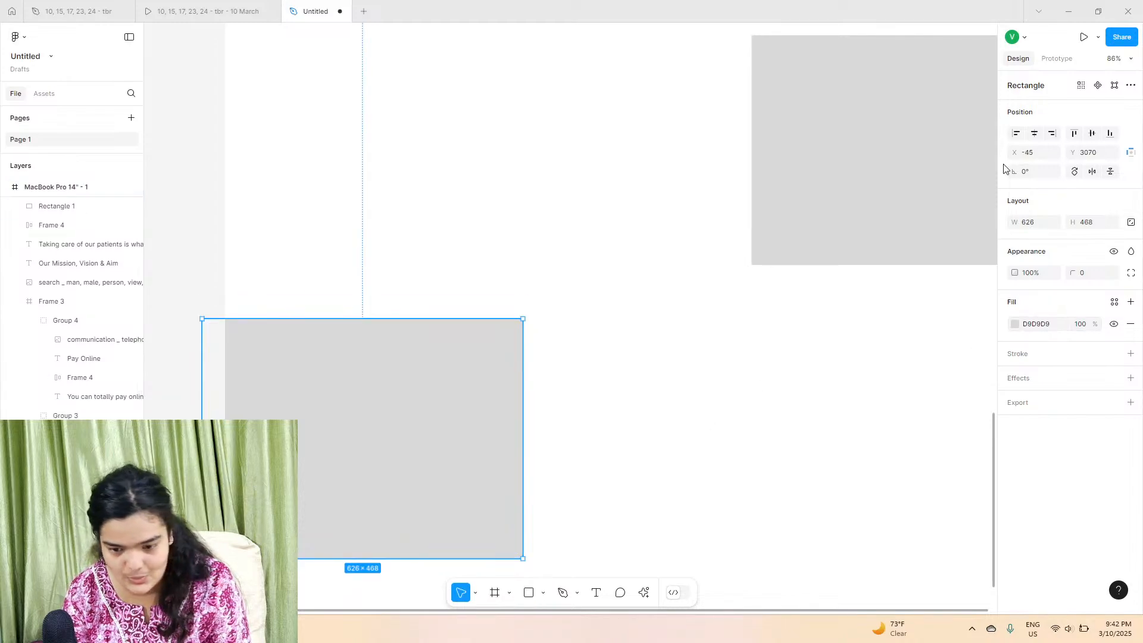
# Step: Fill the right rectangle with the page colour 6FE1F5
pyautogui.click(875, 184)
pyautogui.click(1014, 326)
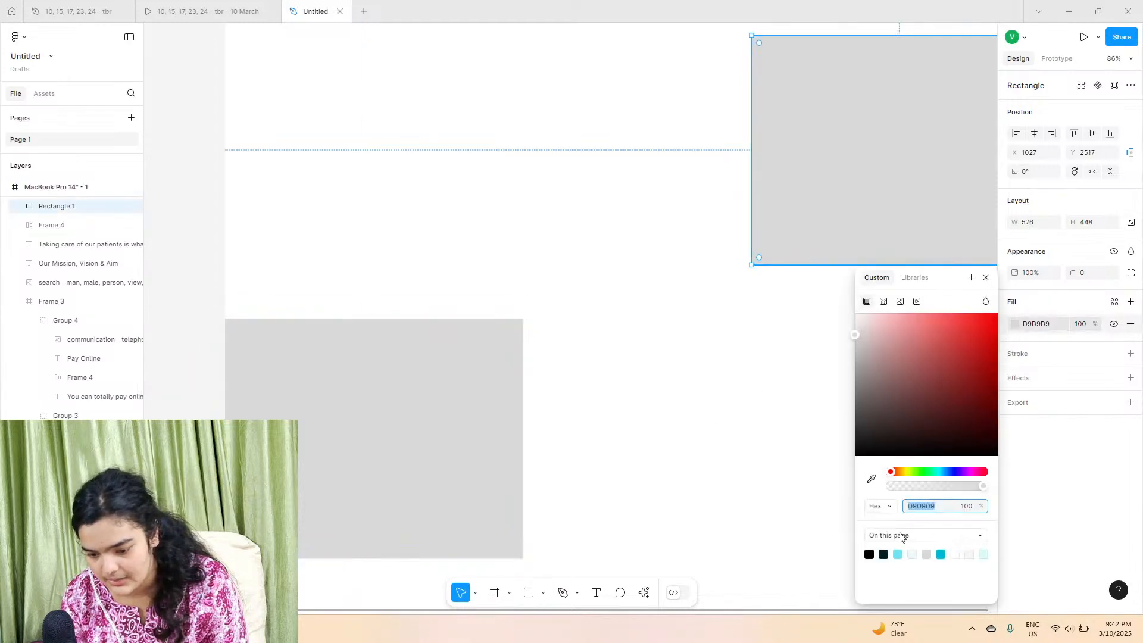
pyautogui.click(899, 554)
# Step: Fill the left rectangle with the page colour 6FE1F5
pyautogui.click(403, 423)
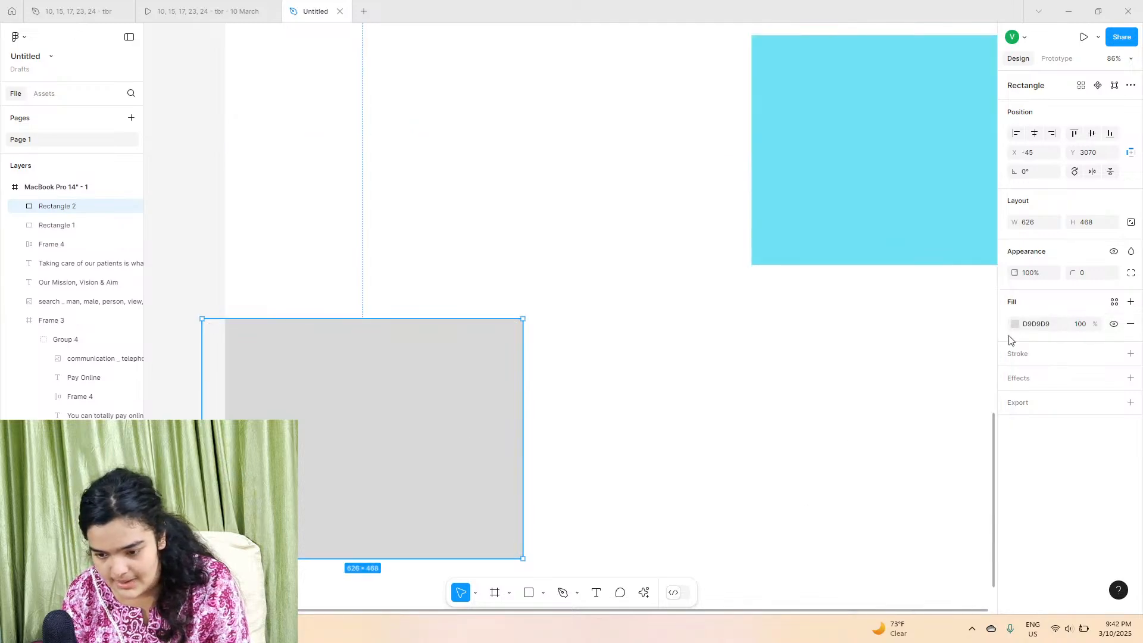
pyautogui.click(1019, 326)
pyautogui.click(897, 554)
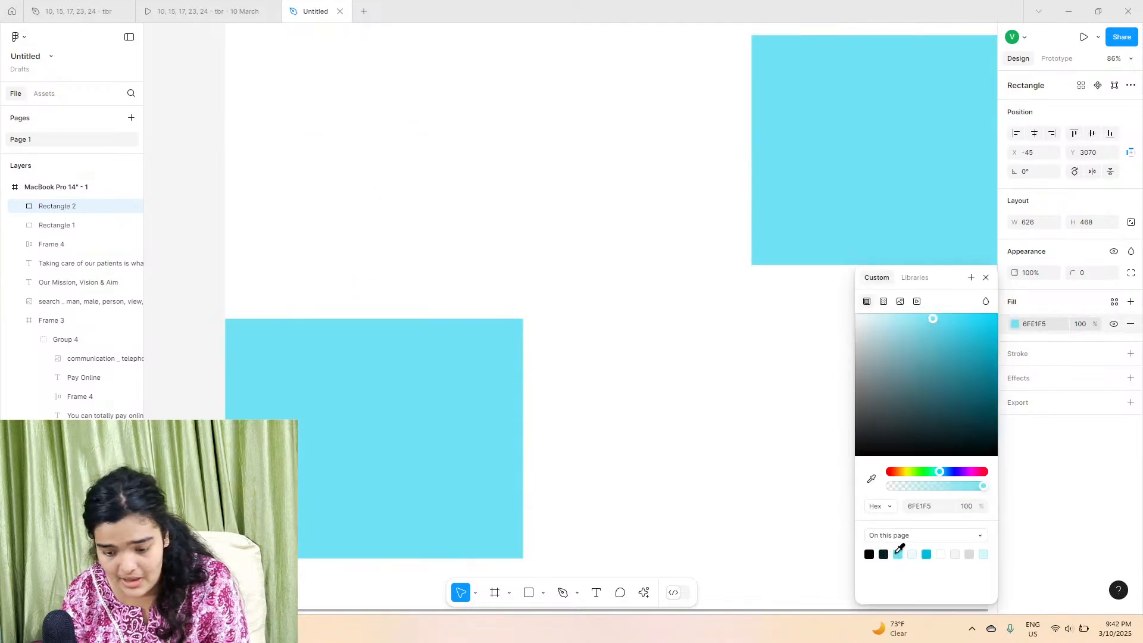
# Step: Select both rectangles and move them slightly down together
pyautogui.click(747, 357)
pyautogui.click(829, 199)
pyautogui.scroll(-5, 803, 321)
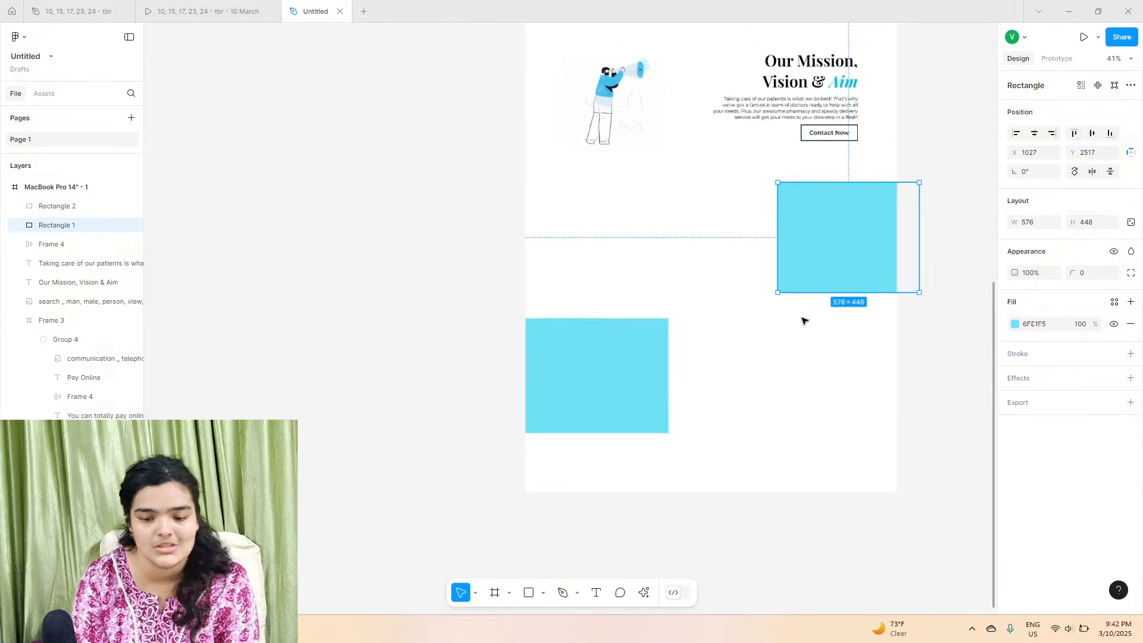
pyautogui.moveTo(594, 248); pyautogui.dragTo(760, 408)
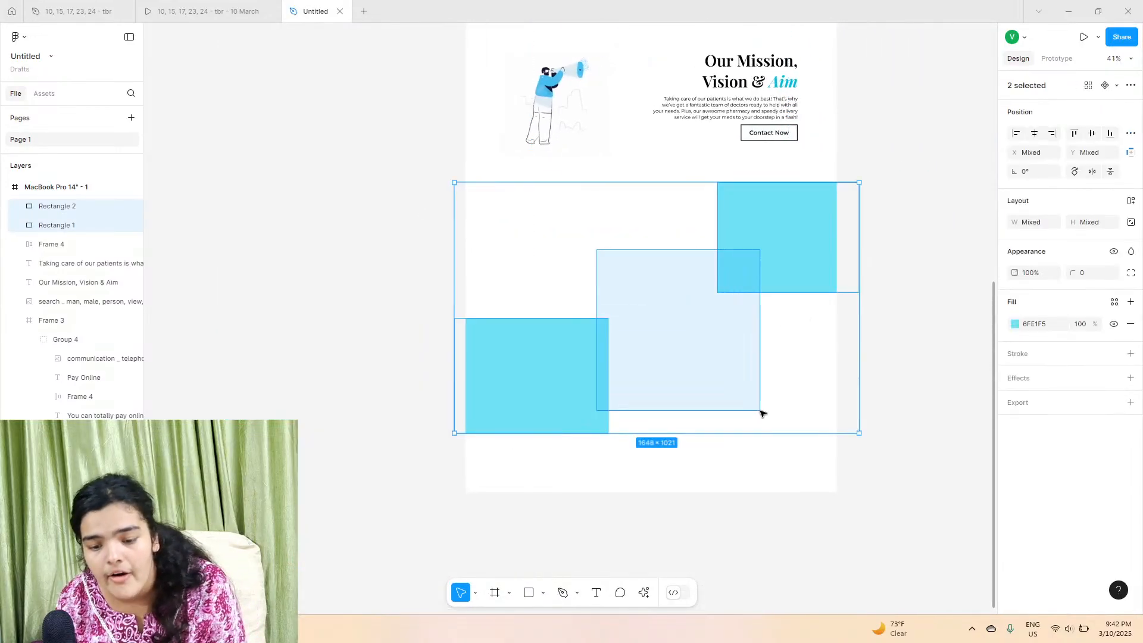
pyautogui.moveTo(733, 358); pyautogui.dragTo(737, 372)
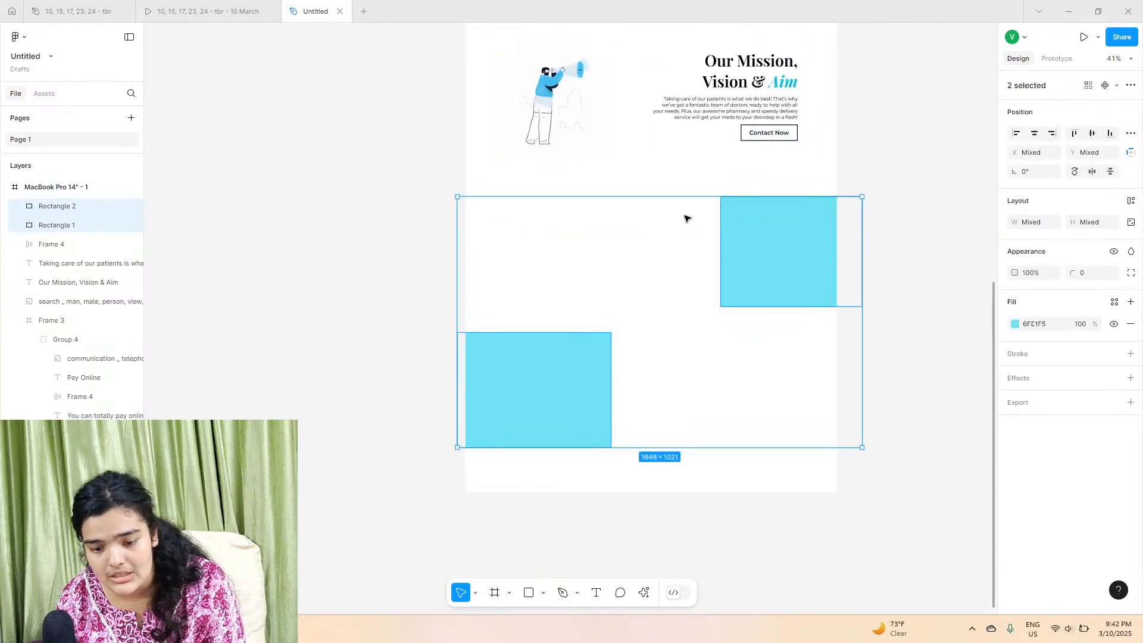
# Step: Try to sample the rectangles' fill colour from the canvas with the eyedropper
pyautogui.click(1017, 326)
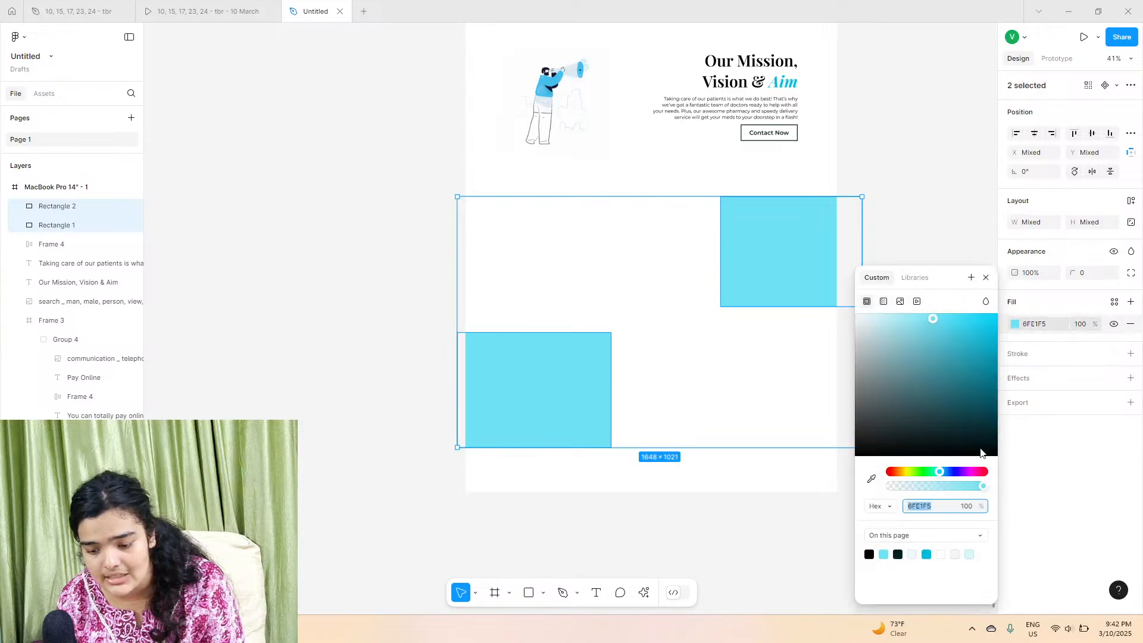
pyautogui.click(871, 481)
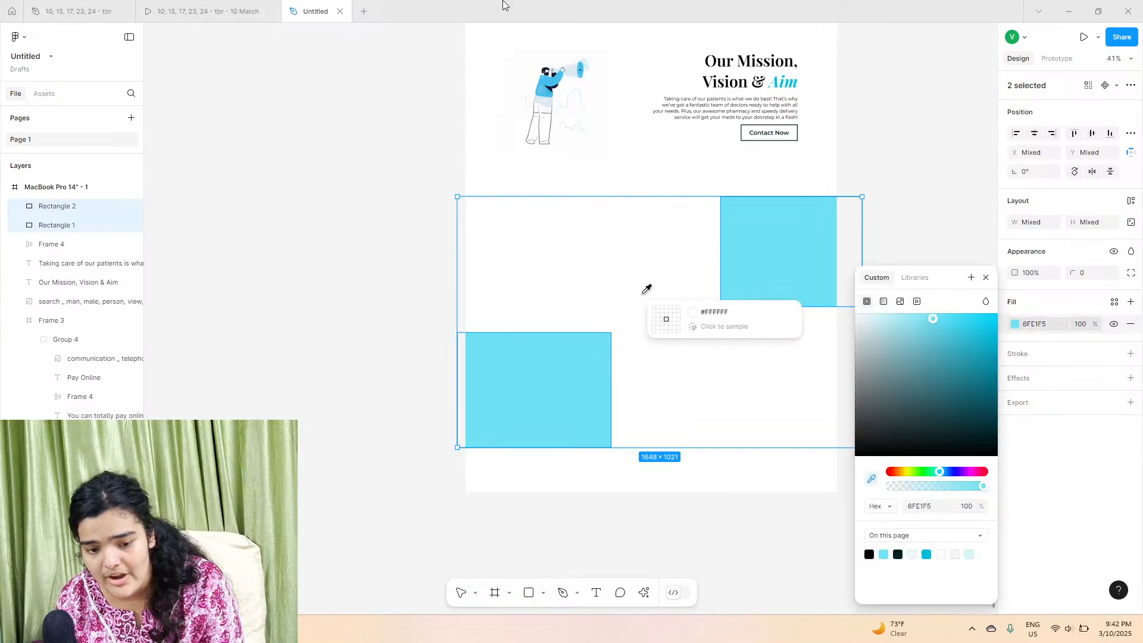
pyautogui.click(827, 279)
pyautogui.click(985, 279)
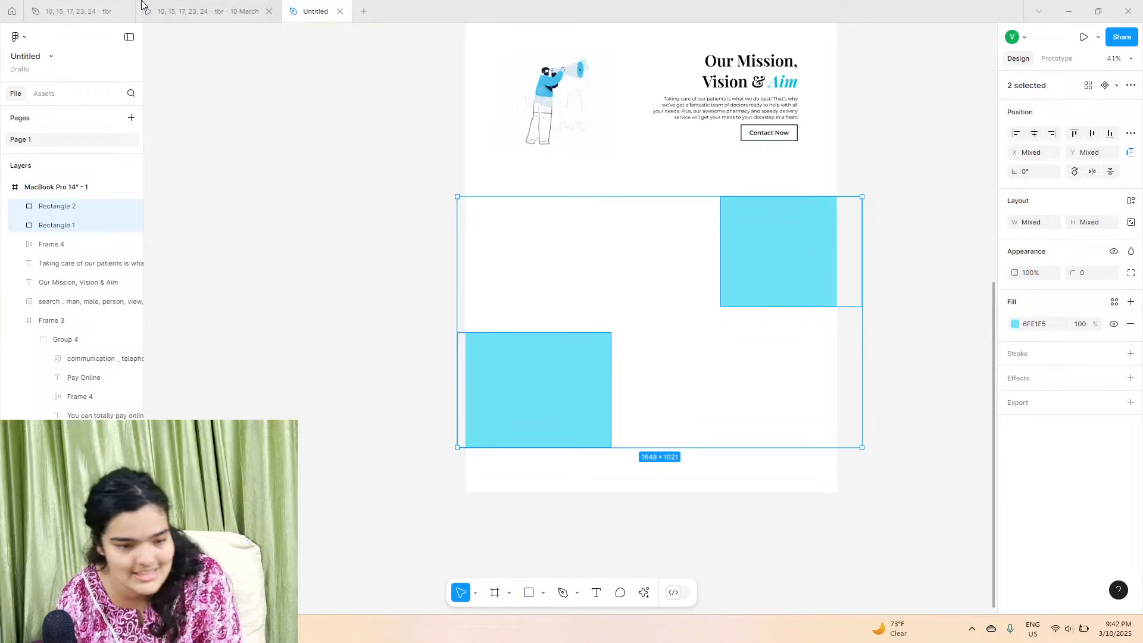
# Step: Duplicate the Doctor on Call heading into the new section and set the copy's font size to 64
pyautogui.click(165, 4)
pyautogui.scroll(3, 536, 288)
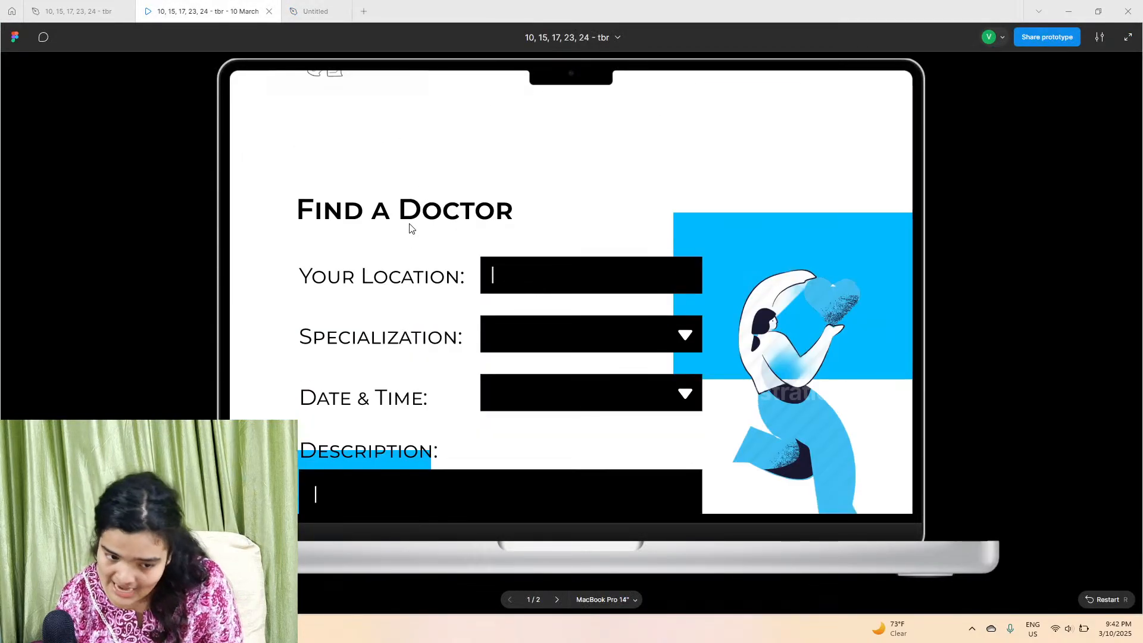
pyautogui.click(320, 4)
pyautogui.scroll(7, 641, 272)
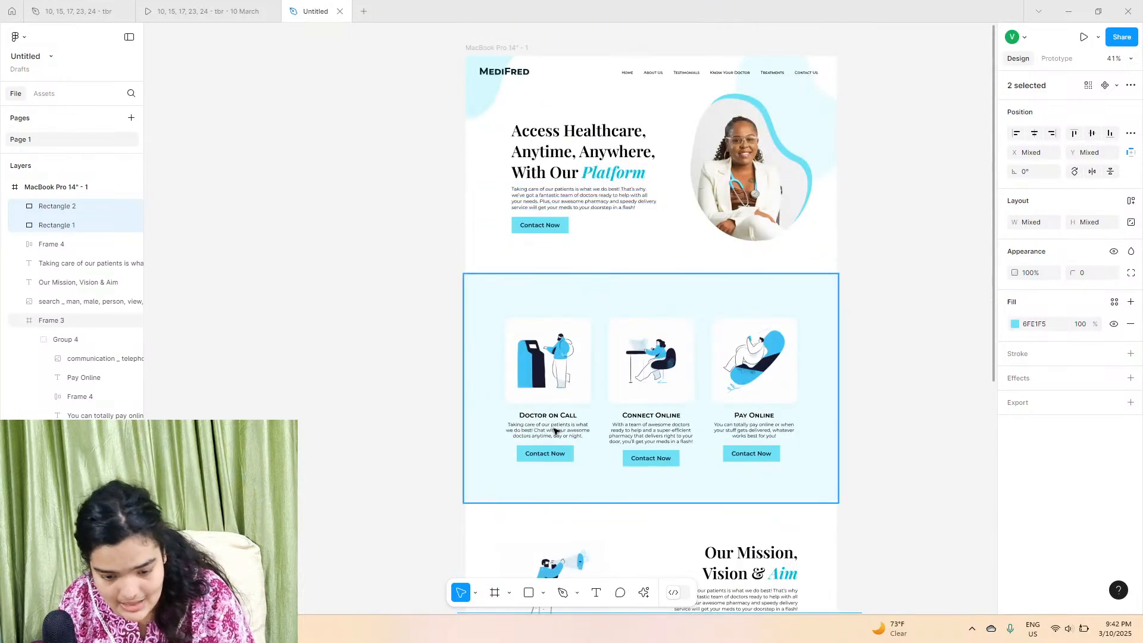
pyautogui.click(557, 419)
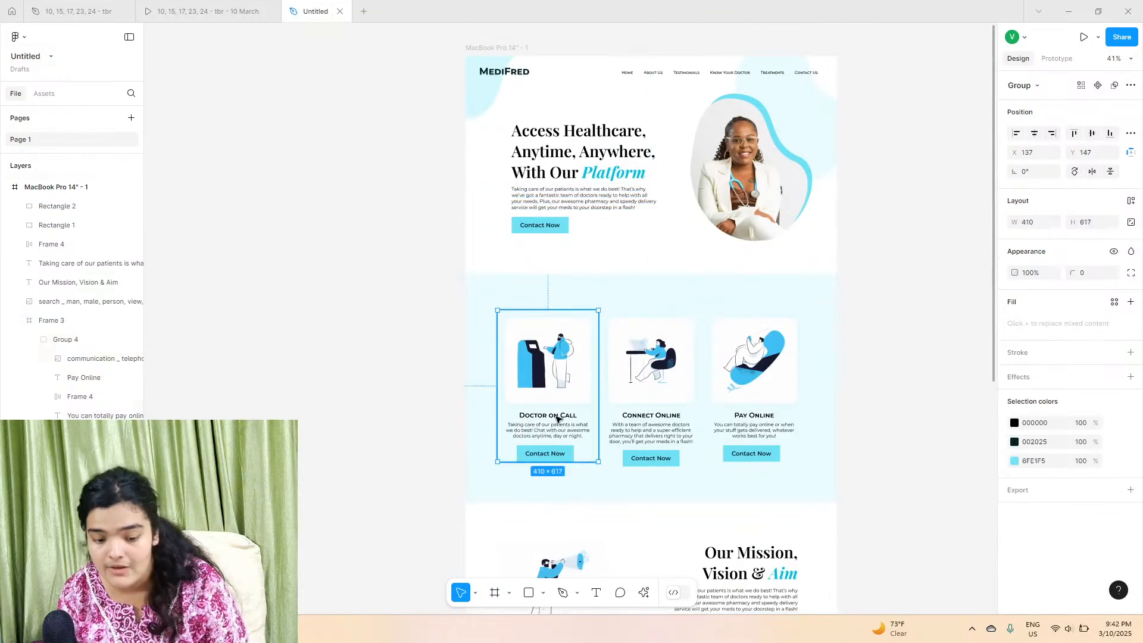
pyautogui.click(558, 416)
pyautogui.scroll(-5, 566, 381)
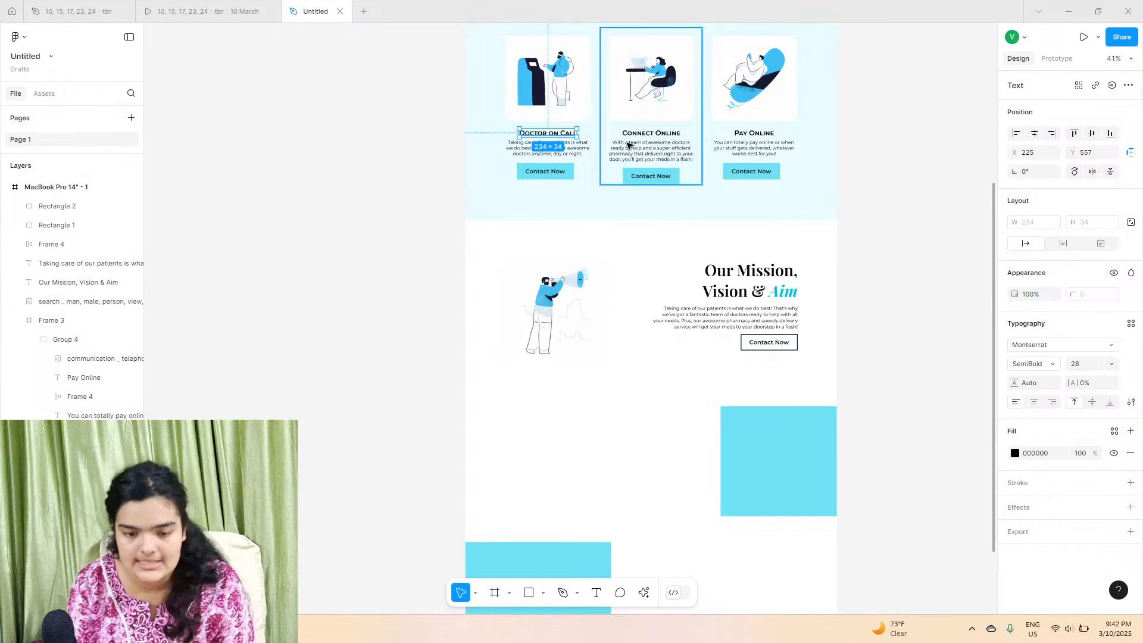
pyautogui.moveTo(551, 137); pyautogui.dragTo(542, 353)
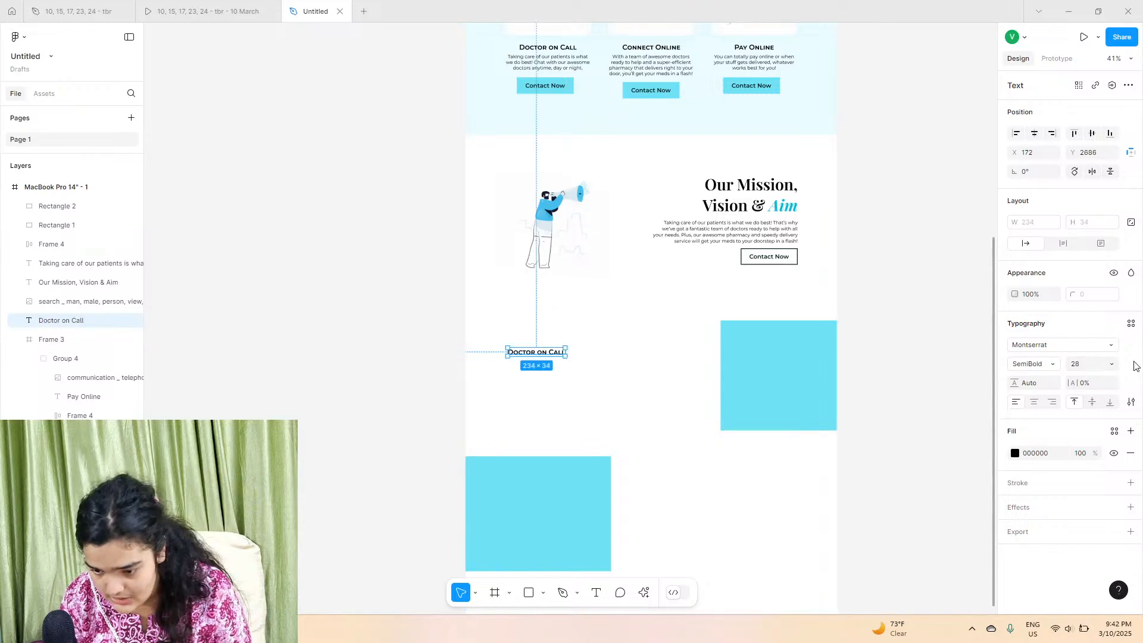
pyautogui.click(1111, 364)
pyautogui.click(1097, 542)
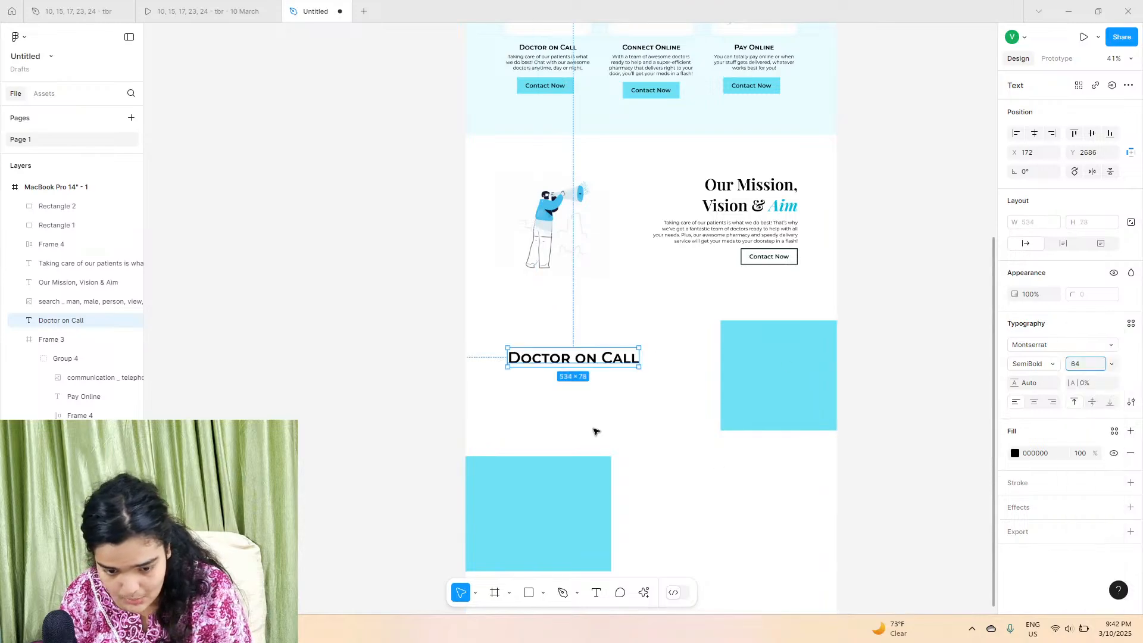
# Step: Retype the duplicated heading as Find a Doctor
pyautogui.click(202, 7)
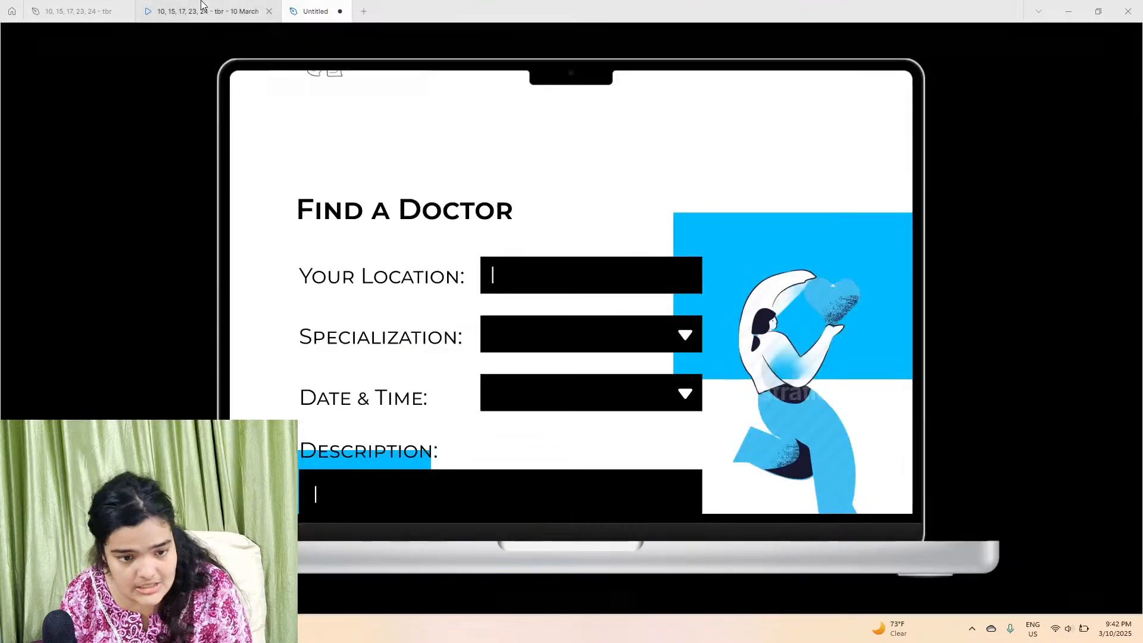
pyautogui.click(315, 11)
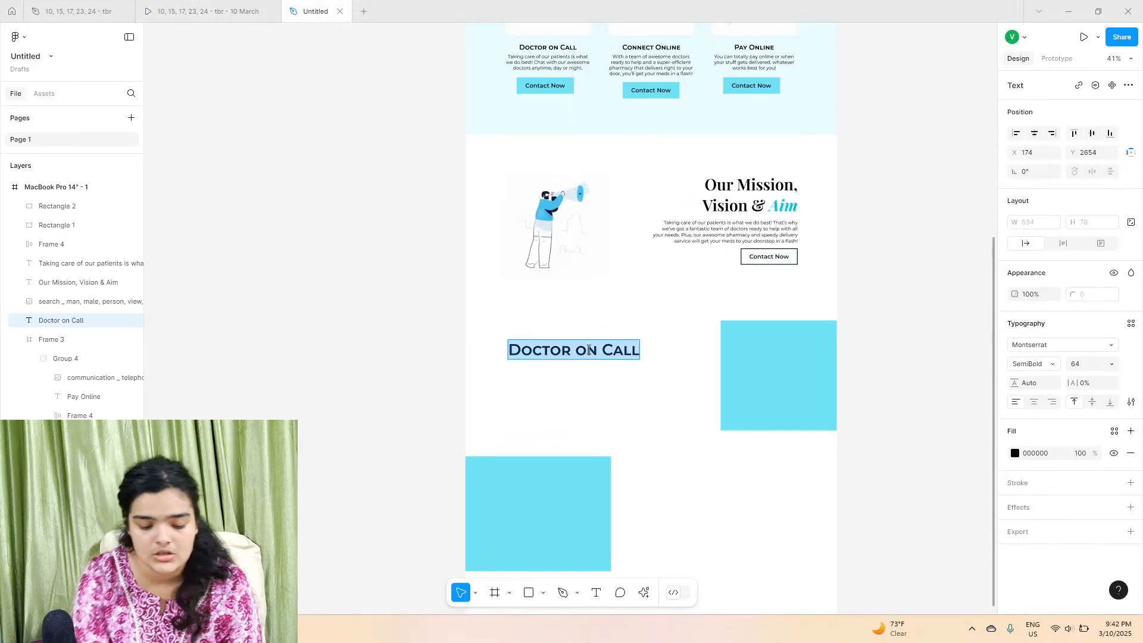
pyautogui.write('F')
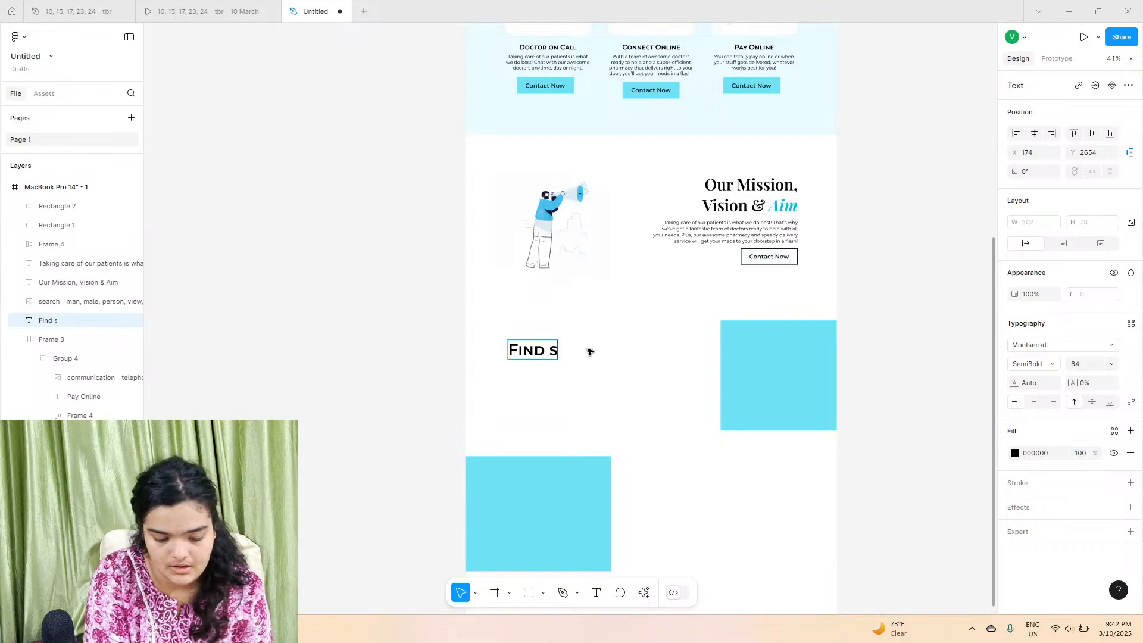
pyautogui.write('ind a Doctor')
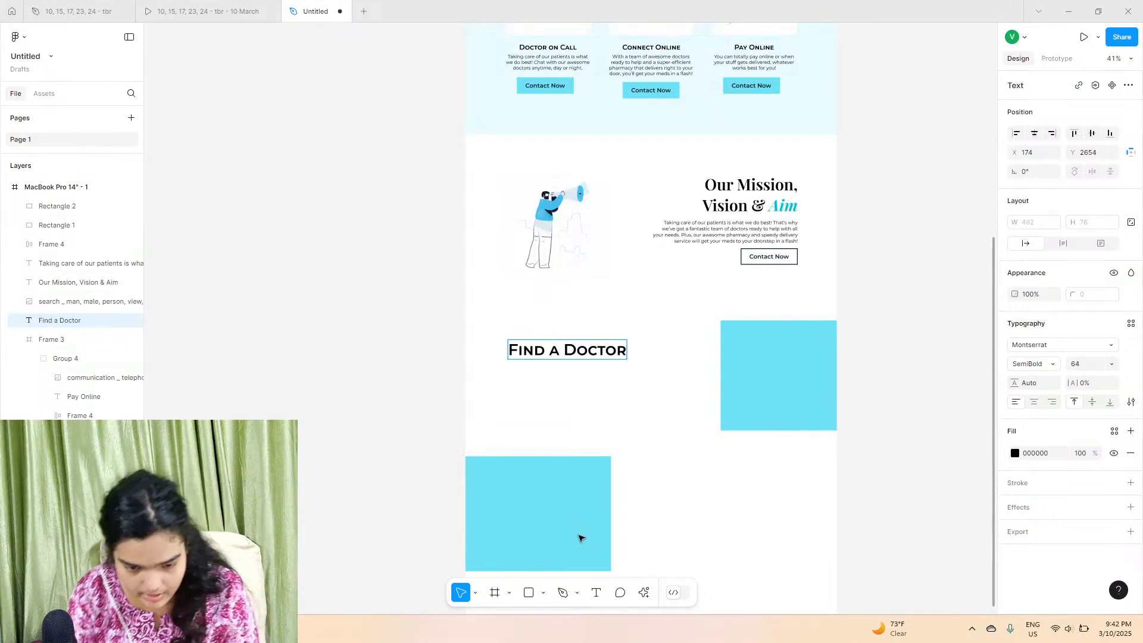
pyautogui.press('Escape')
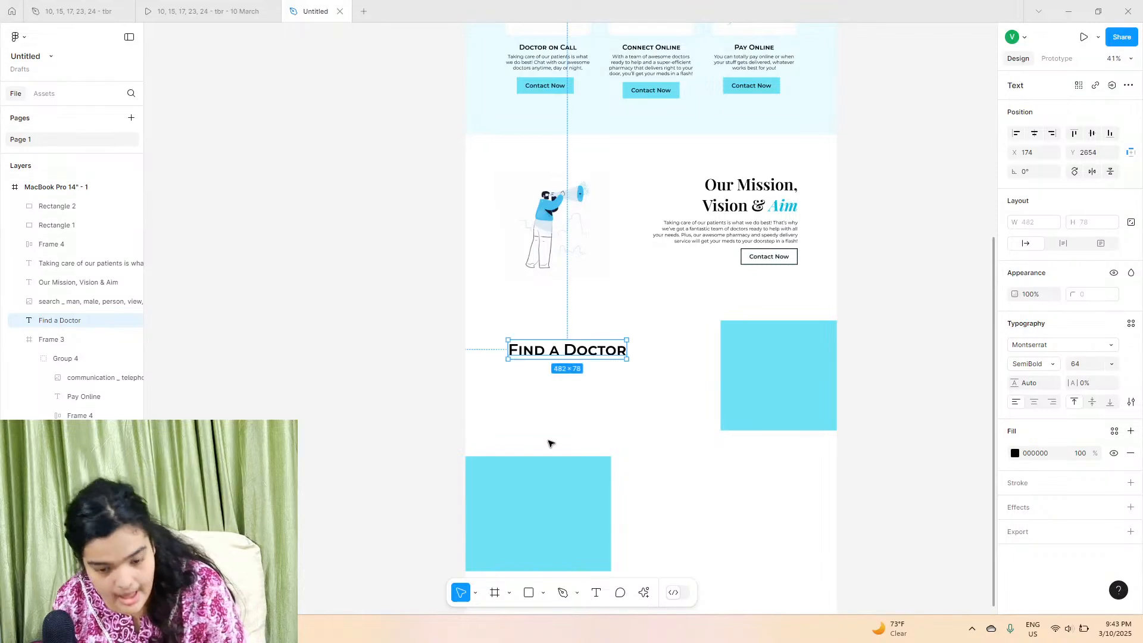
# Step: Compare with the reference design, then duplicate the Find a Doctor heading and move the copy below it
pyautogui.click(208, 11)
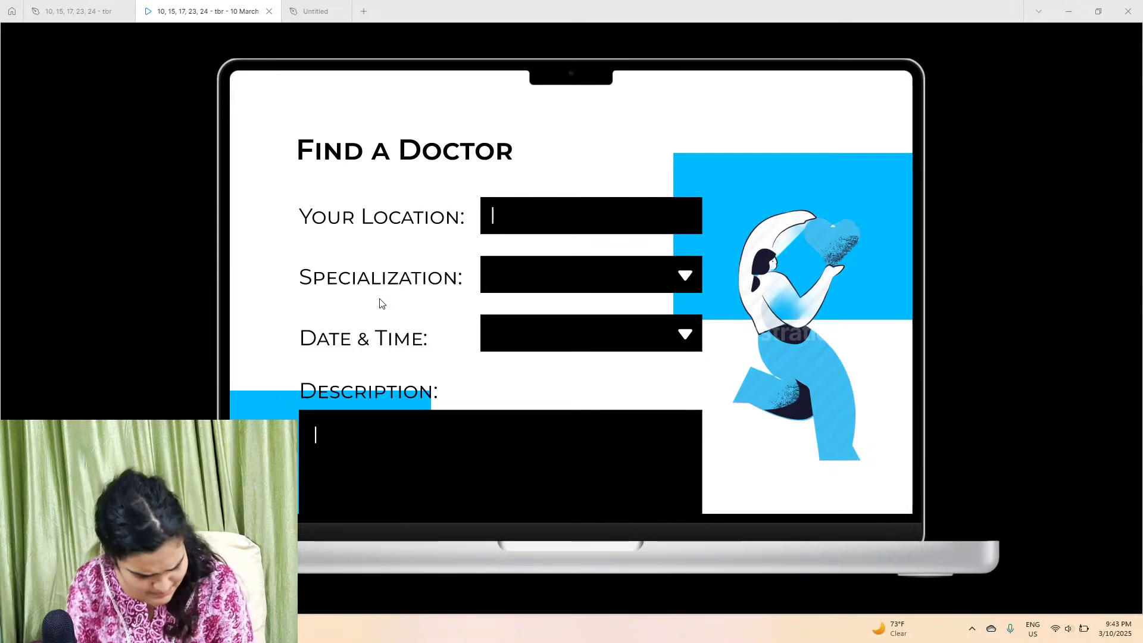
pyautogui.click(310, 11)
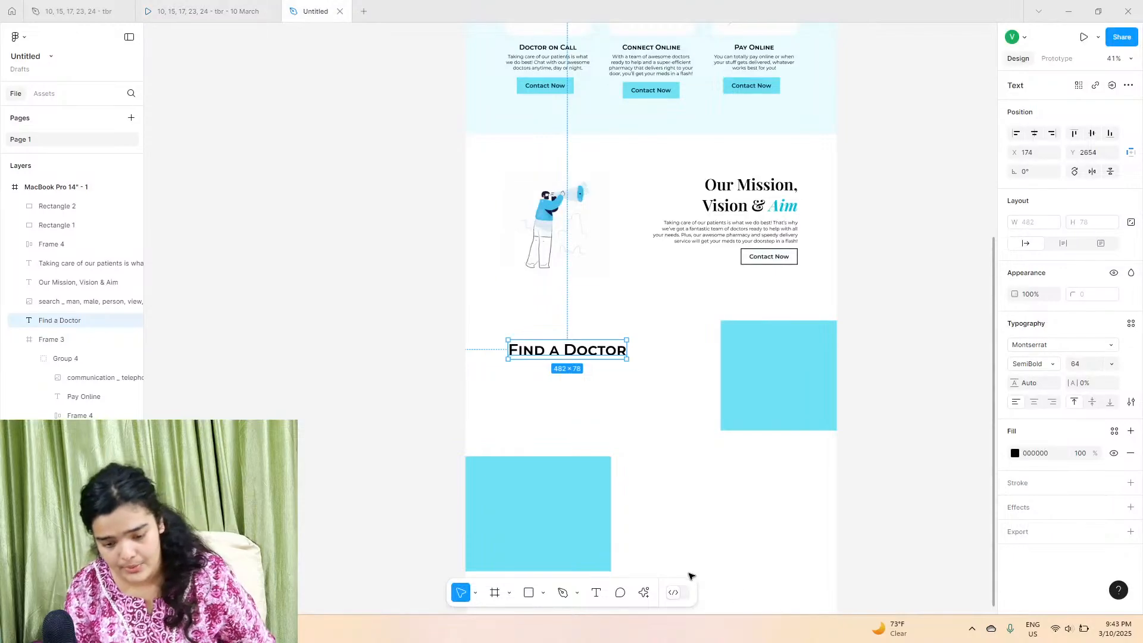
pyautogui.hotkey('ctrl', 'd')
pyautogui.keyDown('ctrl'); pyautogui.scroll(10, 591, 339); pyautogui.keyUp('ctrl')
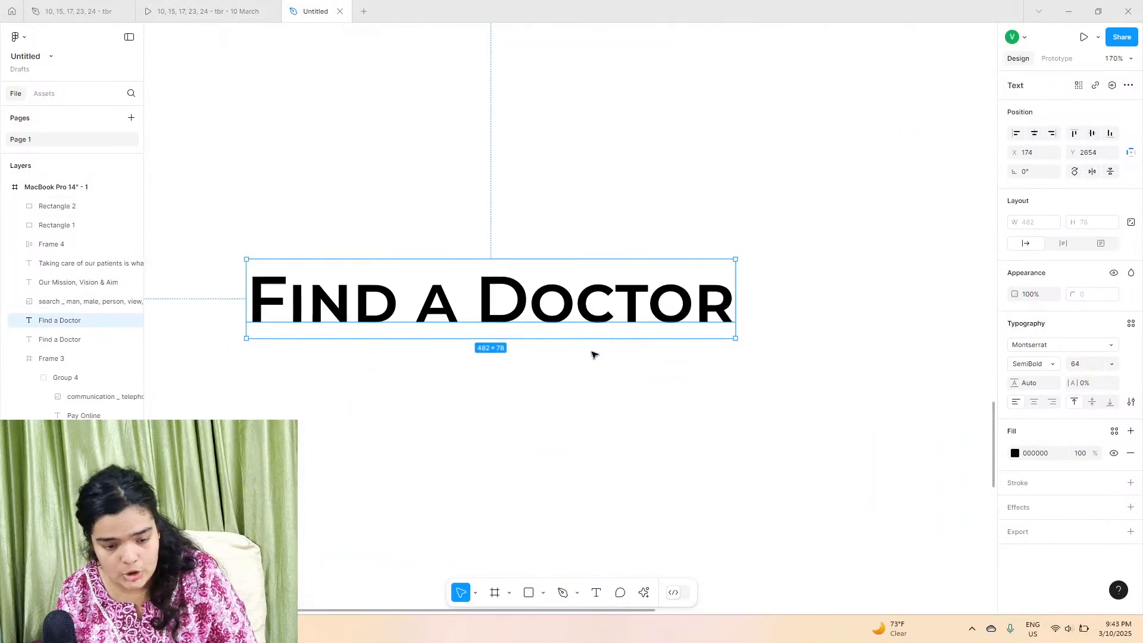
pyautogui.scroll(-1, 593, 351)
pyautogui.moveTo(589, 242); pyautogui.dragTo(589, 370)
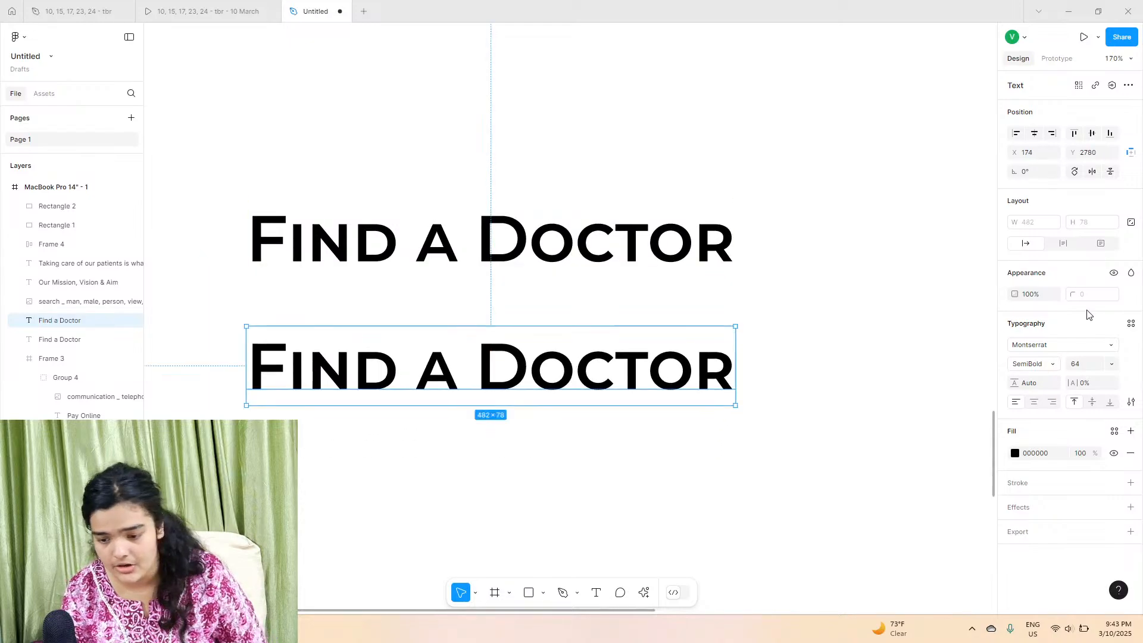
# Step: Set the copied heading's font weight to Regular
pyautogui.click(1034, 364)
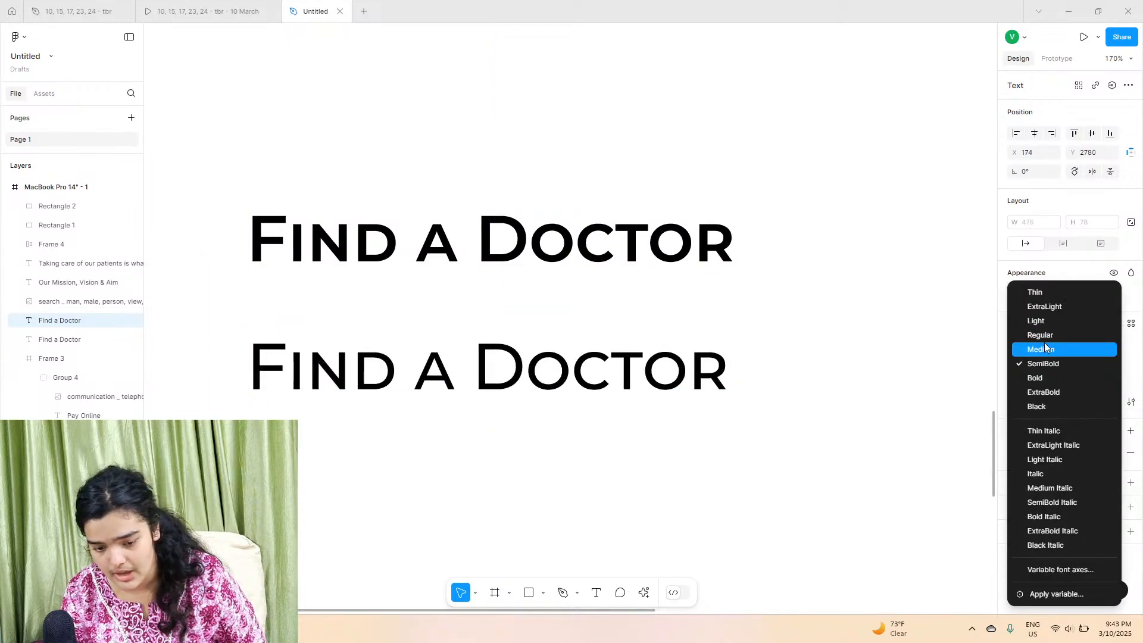
pyautogui.click(1044, 344)
pyautogui.click(1045, 360)
pyautogui.click(1045, 334)
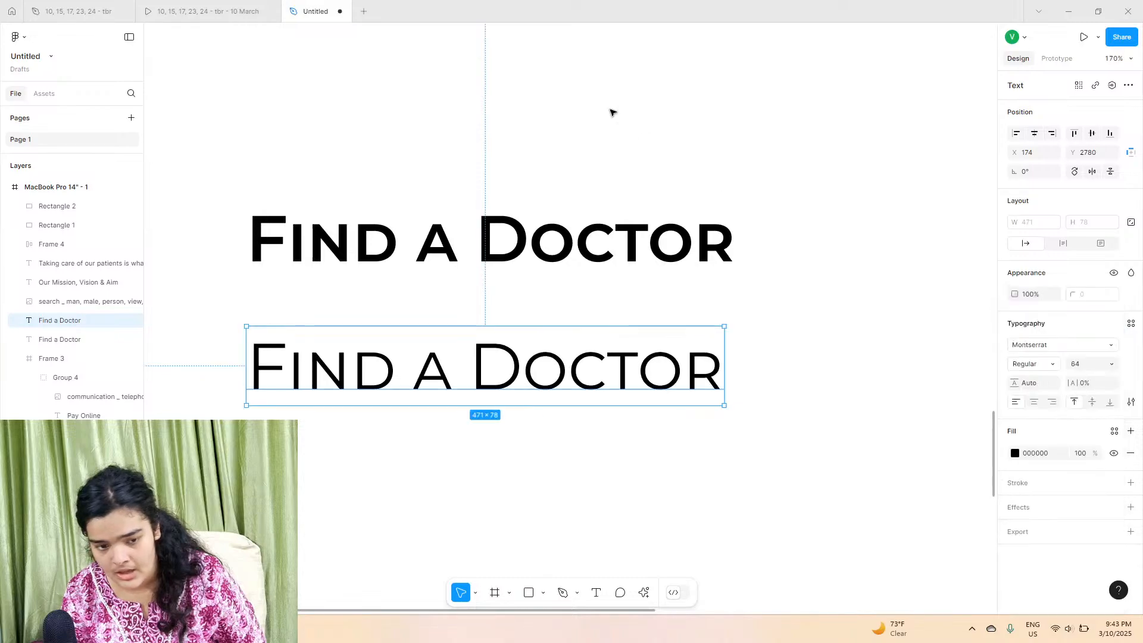
# Step: Retype the copy as Your Location: and set its font size to 40
pyautogui.click(277, 6)
pyautogui.click(297, 5)
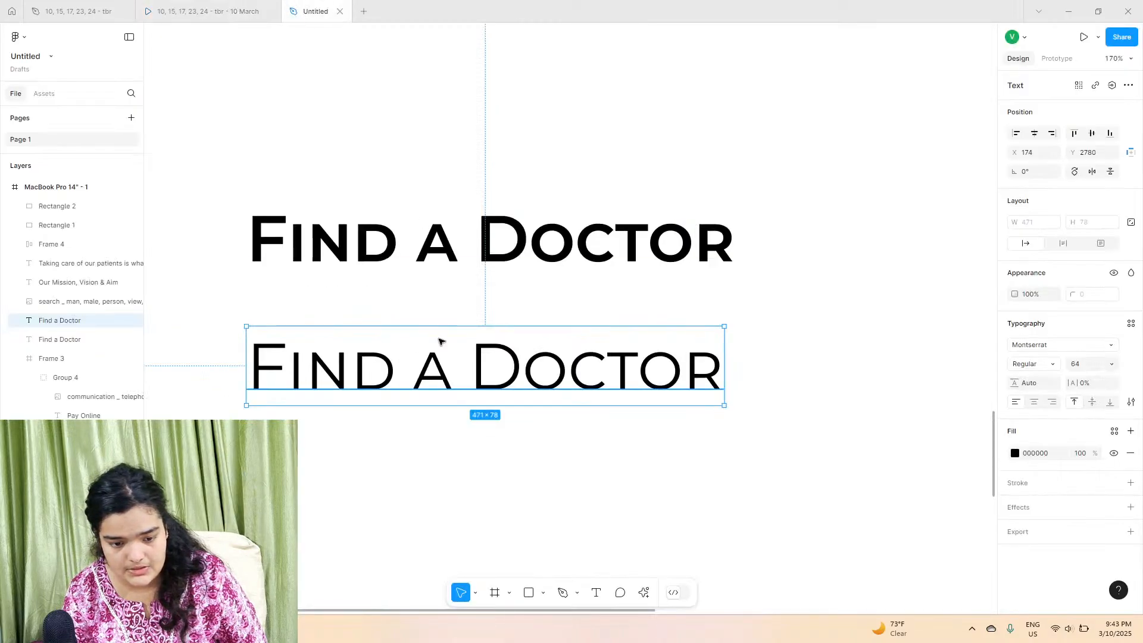
pyautogui.doubleClick(414, 370)
pyautogui.write('You')
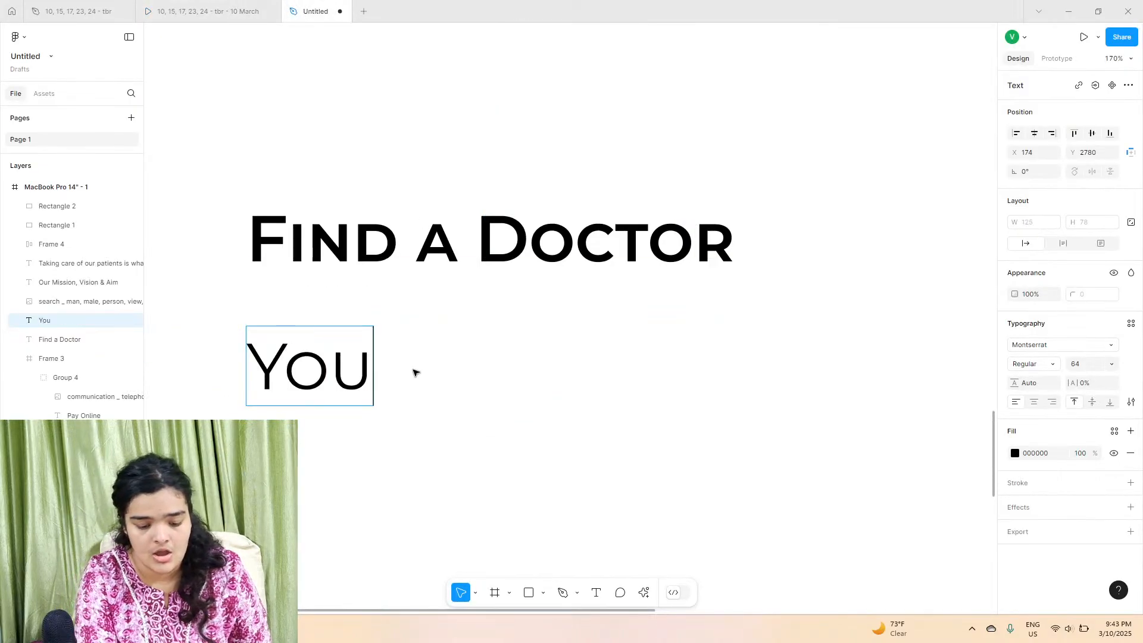
pyautogui.write('r Locatio')
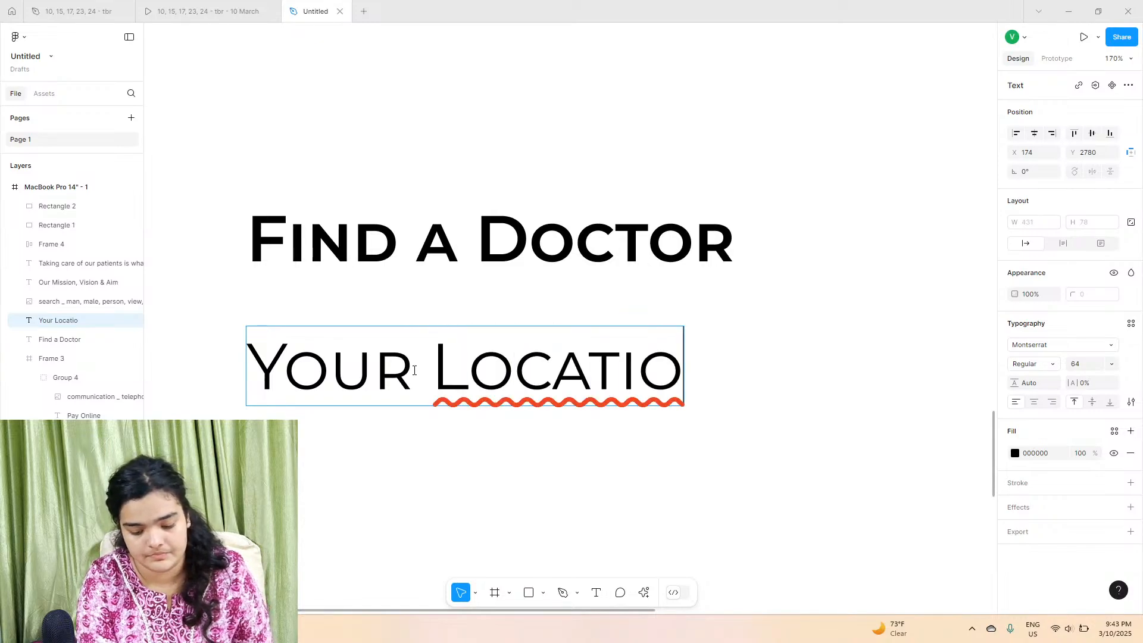
pyautogui.write('n:')
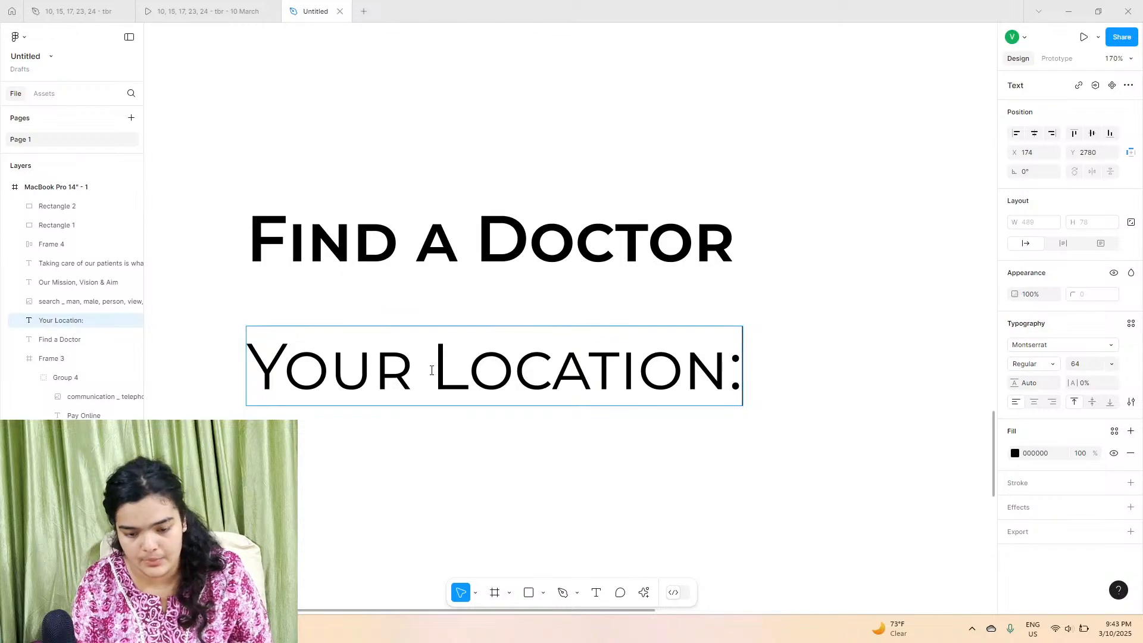
pyautogui.scroll(-3, 431, 370)
pyautogui.press('Escape')
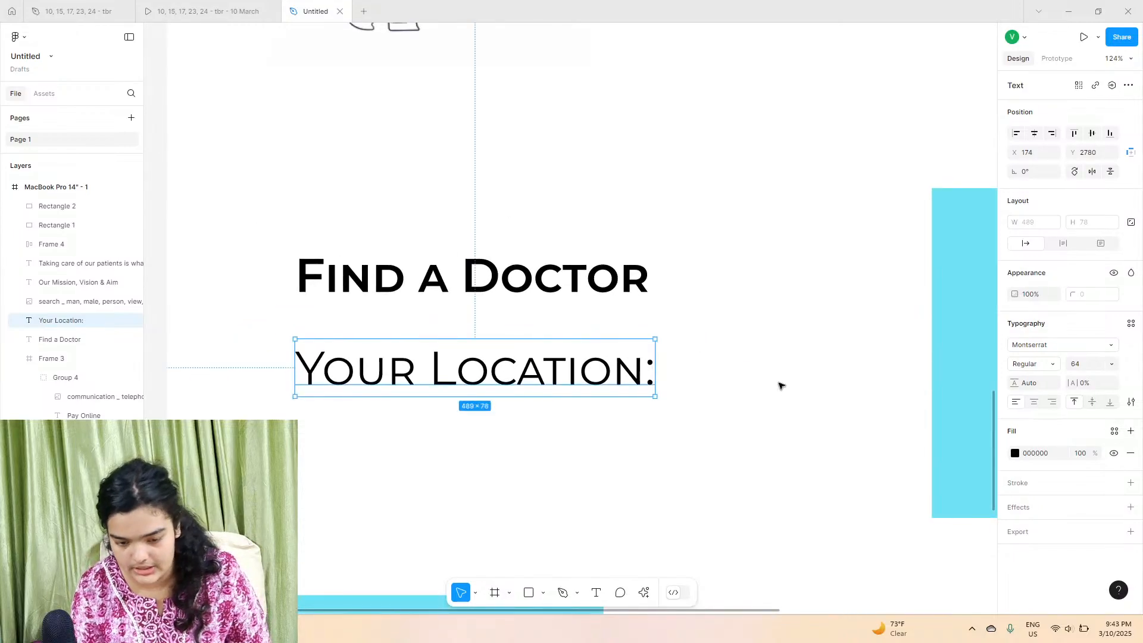
pyautogui.click(1113, 362)
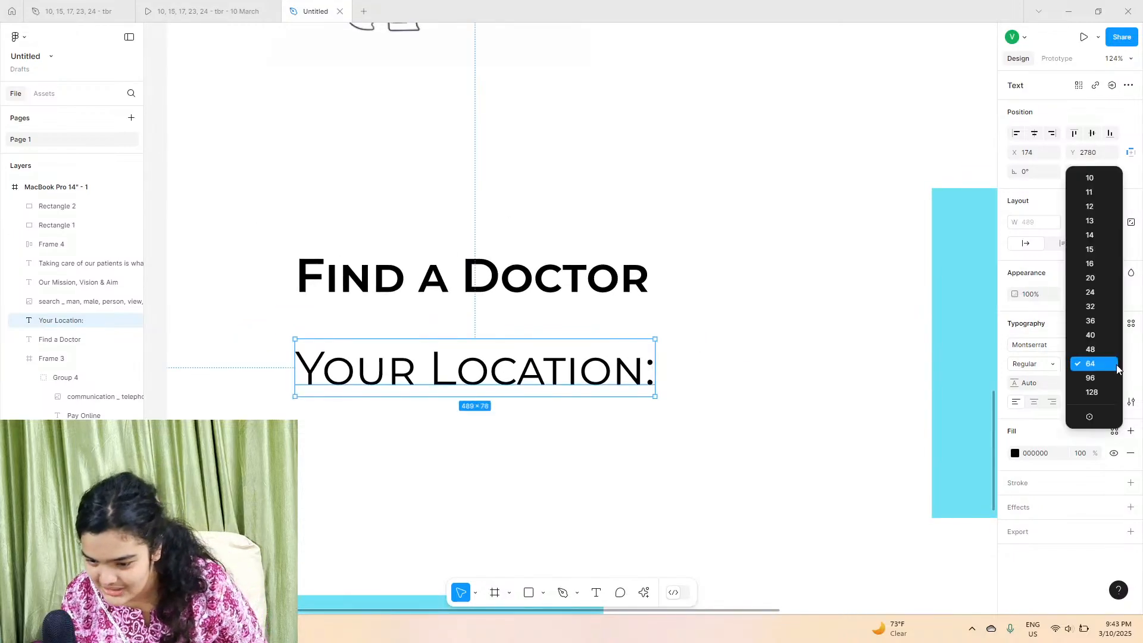
pyautogui.click(1101, 337)
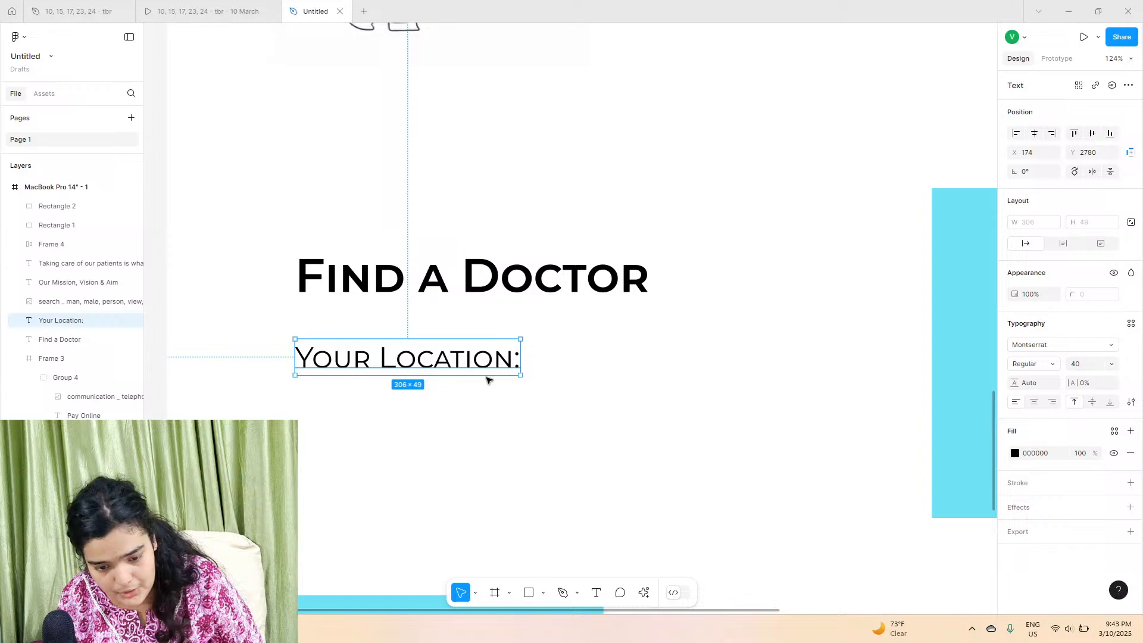
# Step: Draw a rectangle about 698 × 111 beside the label and fill it with dark colour 002025
pyautogui.click(528, 592)
pyautogui.moveTo(558, 319); pyautogui.dragTo(945, 390)
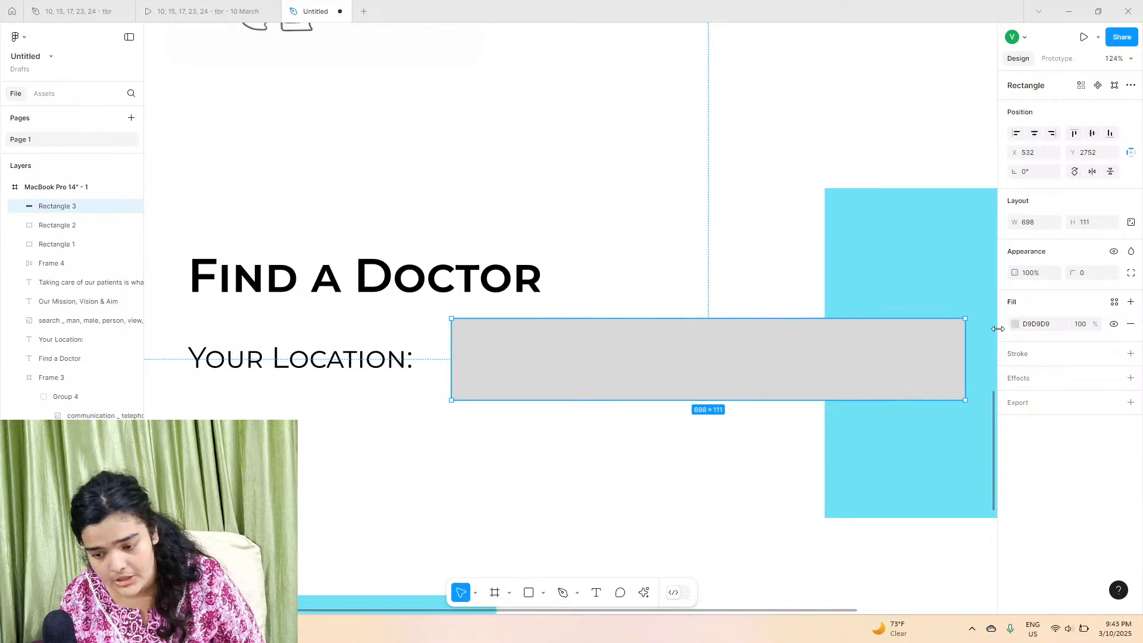
pyautogui.click(1013, 325)
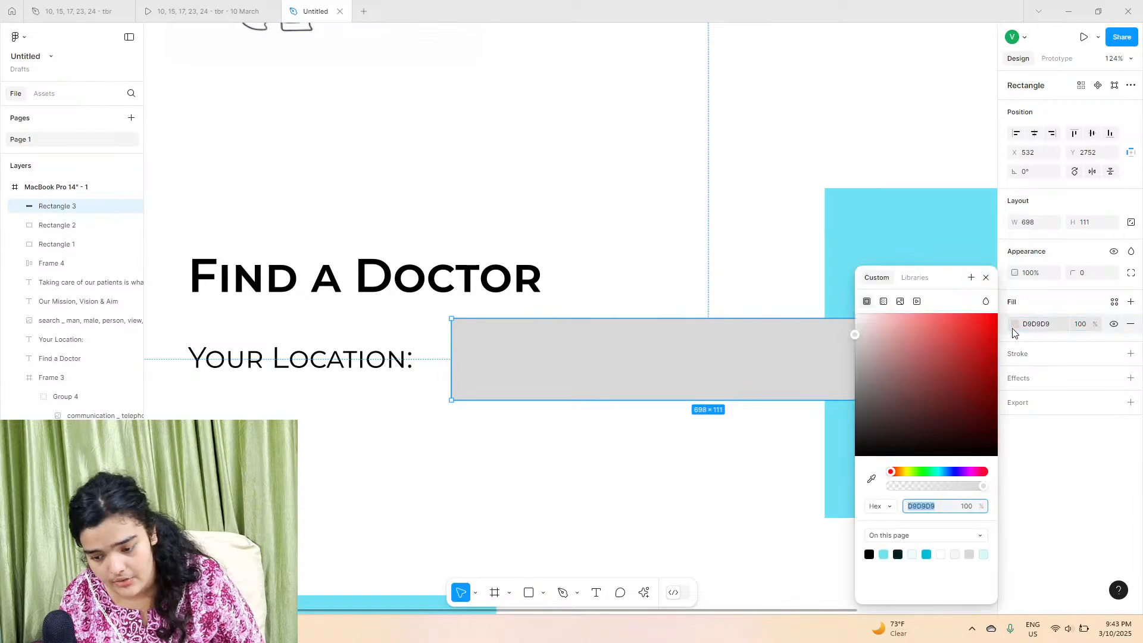
pyautogui.click(898, 553)
# Step: Line up the label with the rectangle and reduce the rectangle's height to 97
pyautogui.moveTo(652, 387); pyautogui.dragTo(651, 402)
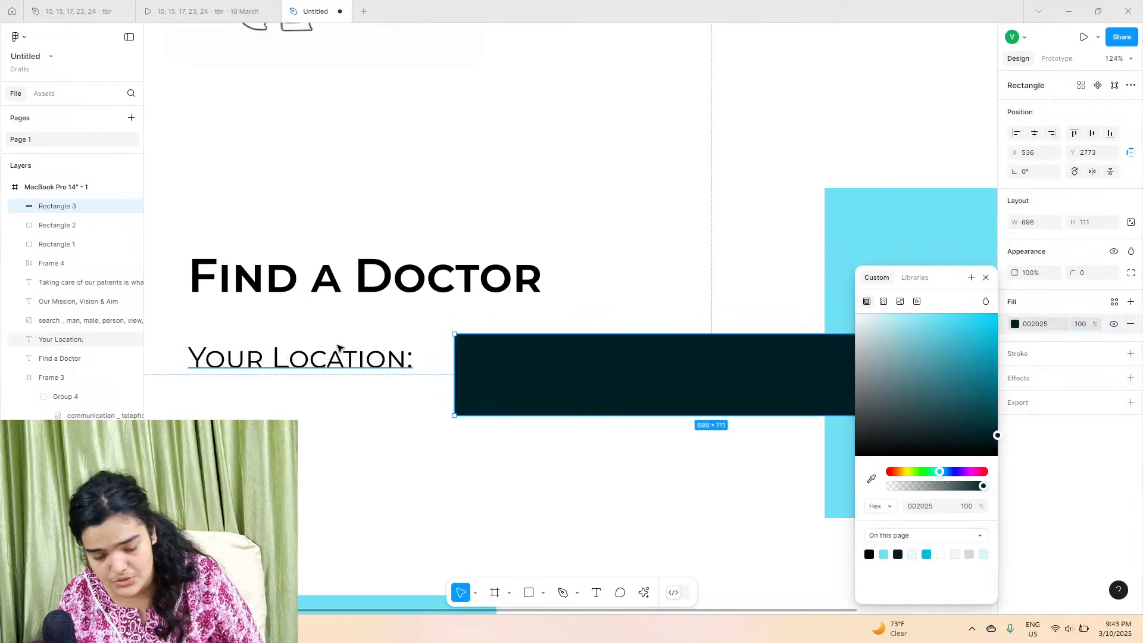
pyautogui.click(327, 361)
pyautogui.moveTo(326, 361); pyautogui.dragTo(352, 370)
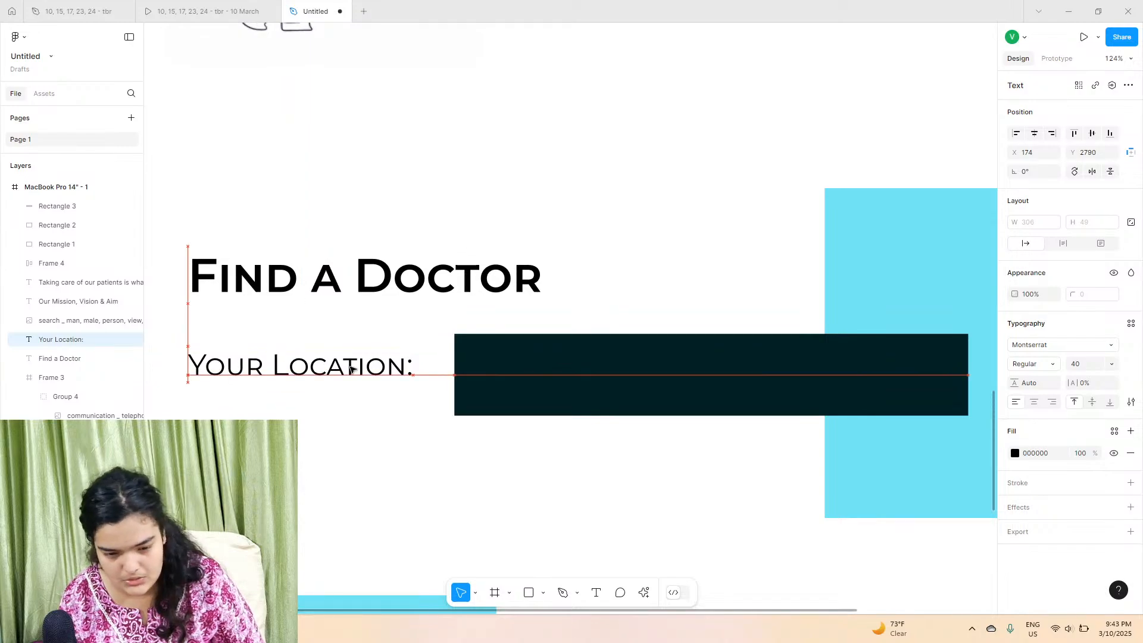
pyautogui.moveTo(589, 390); pyautogui.dragTo(589, 401)
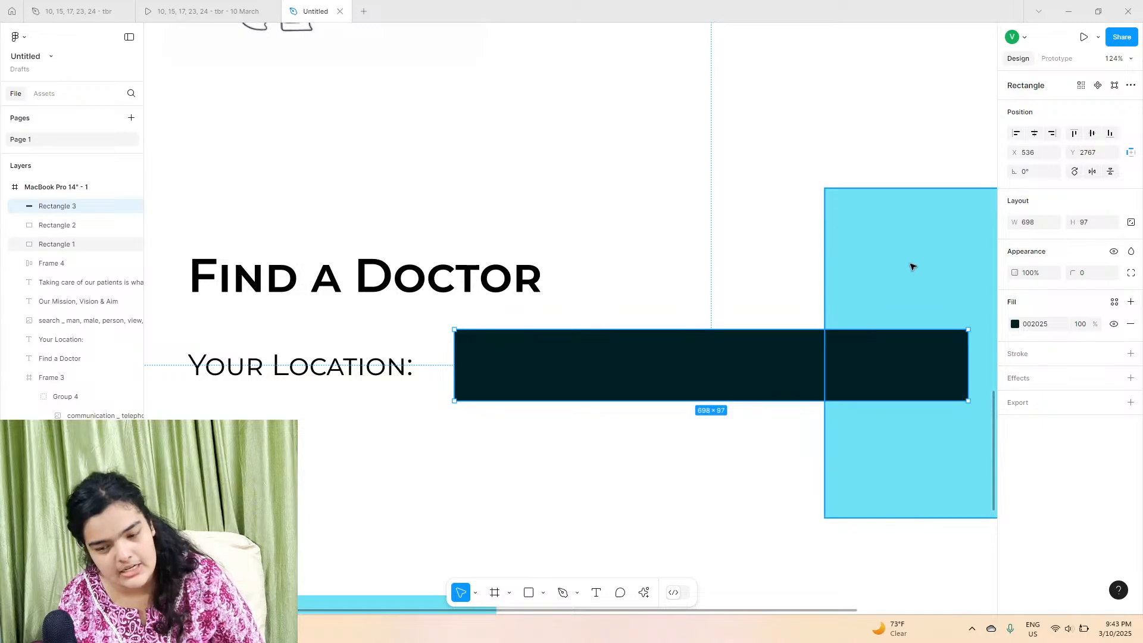
pyautogui.click(538, 448)
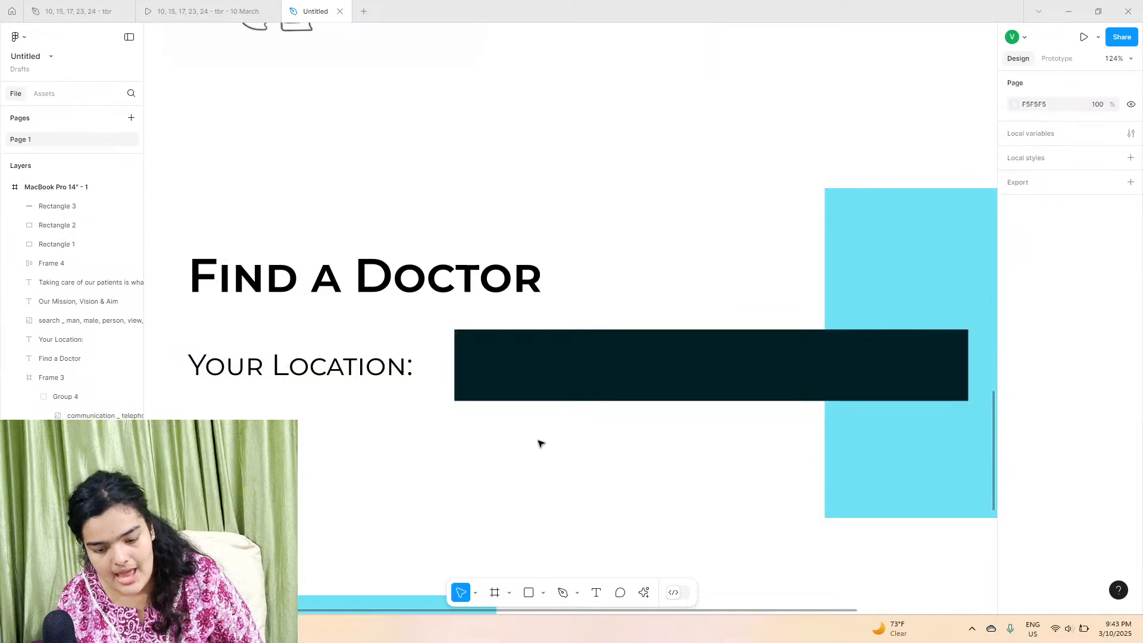
# Step: Draw a short vertical line inside the dark rectangle with the Pen tool as a text cursor
pyautogui.scroll(5, 572, 348)
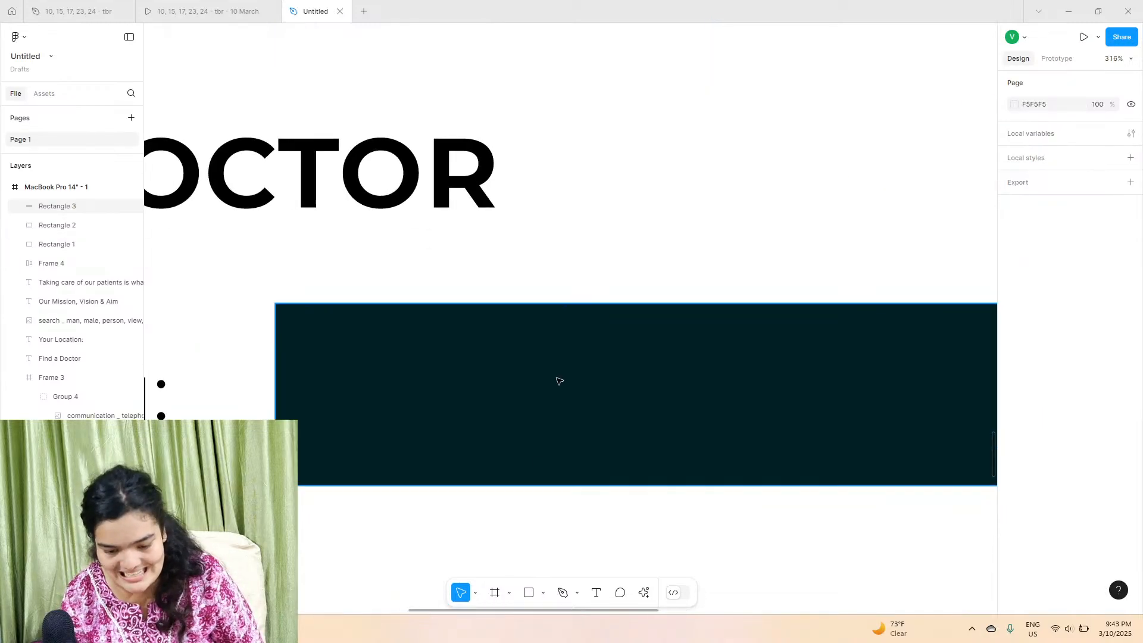
pyautogui.click(562, 593)
pyautogui.click(340, 351)
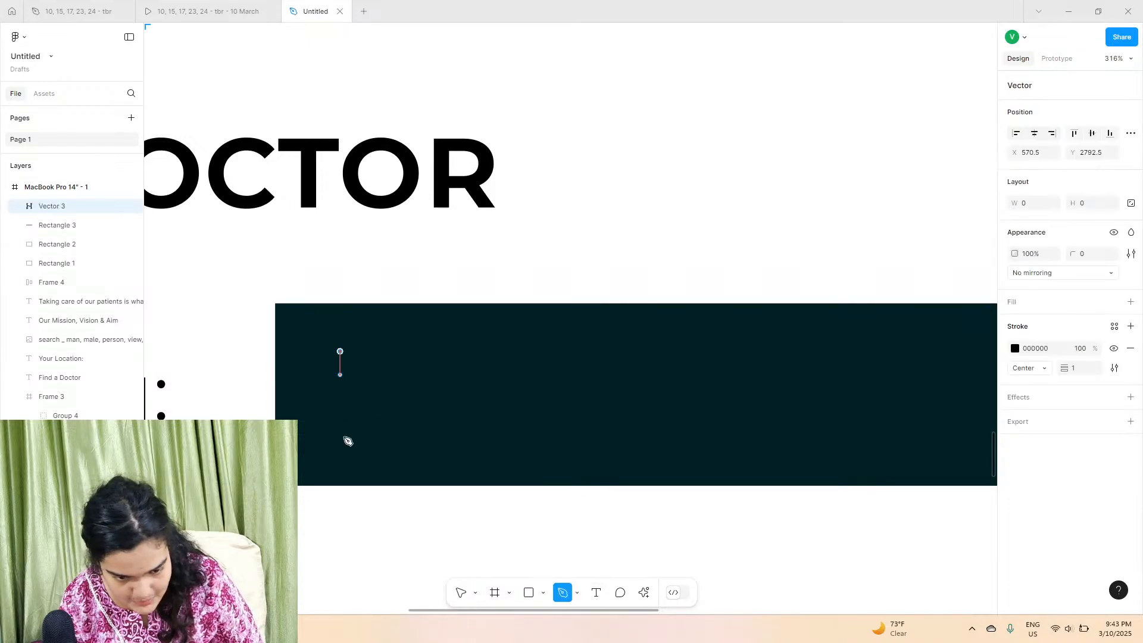
pyautogui.click(340, 443)
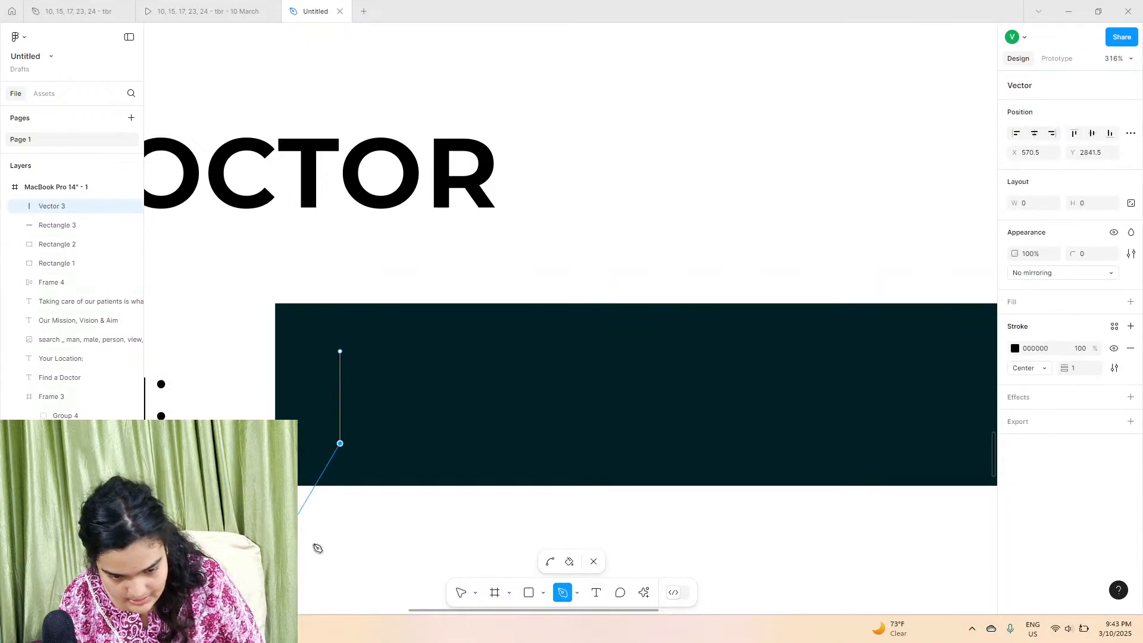
pyautogui.click(460, 593)
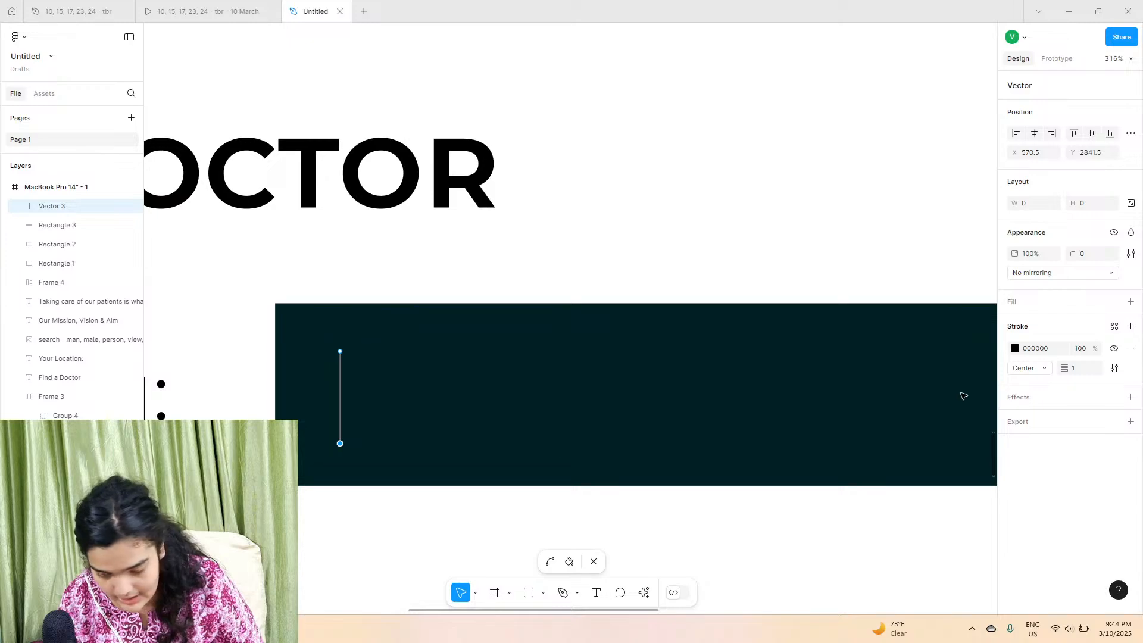
# Step: Set the line's stroke weight to 4 and its stroke colour to FFFFFF
pyautogui.moveTo(1065, 369); pyautogui.dragTo(1069, 371)
pyautogui.click(1015, 348)
pyautogui.write('ffffff')
pyautogui.press('Return')
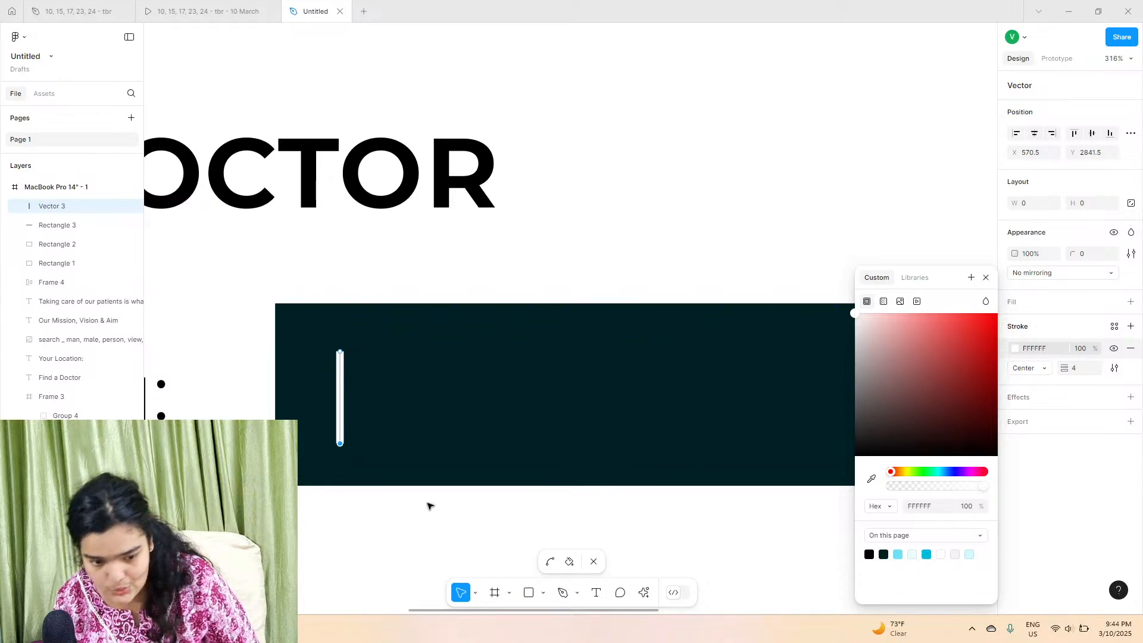
pyautogui.press('Escape')
pyautogui.click(409, 506)
# Step: Change the Your Location: label's font to Nunito
pyautogui.scroll(-3, 409, 506)
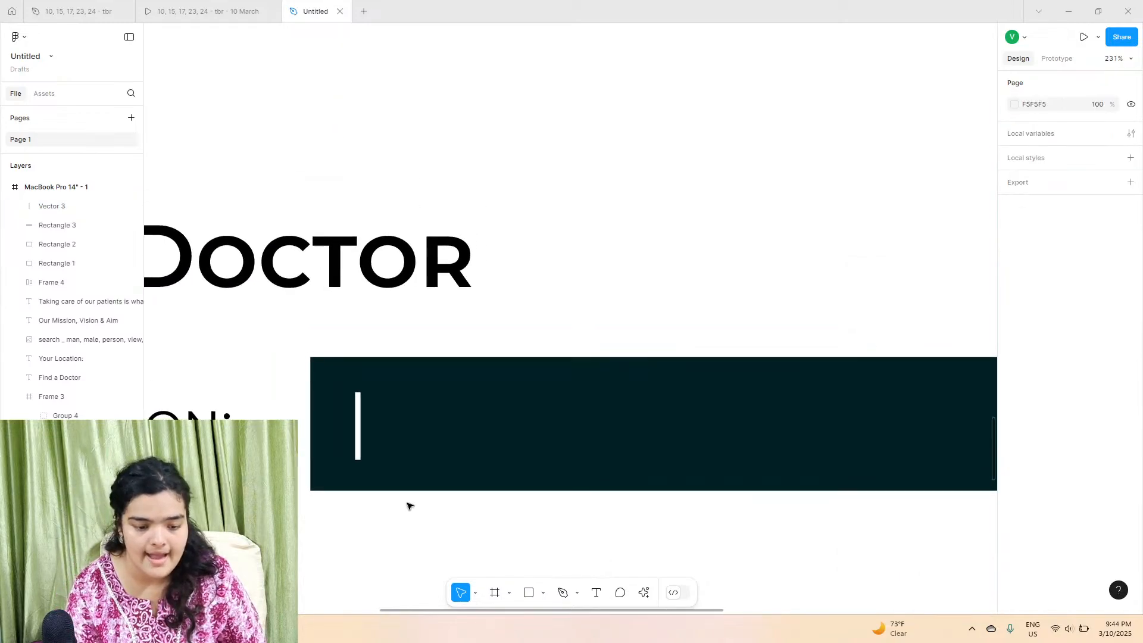
pyautogui.hscroll(-4, 409, 506)
pyautogui.scroll(-3, 410, 506)
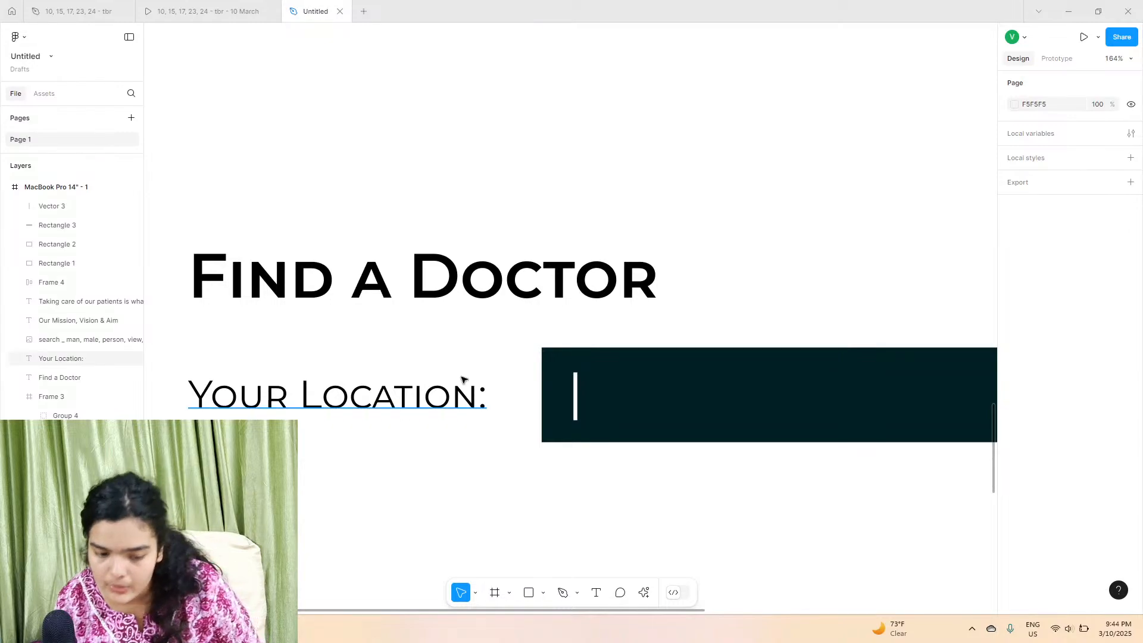
pyautogui.click(574, 390)
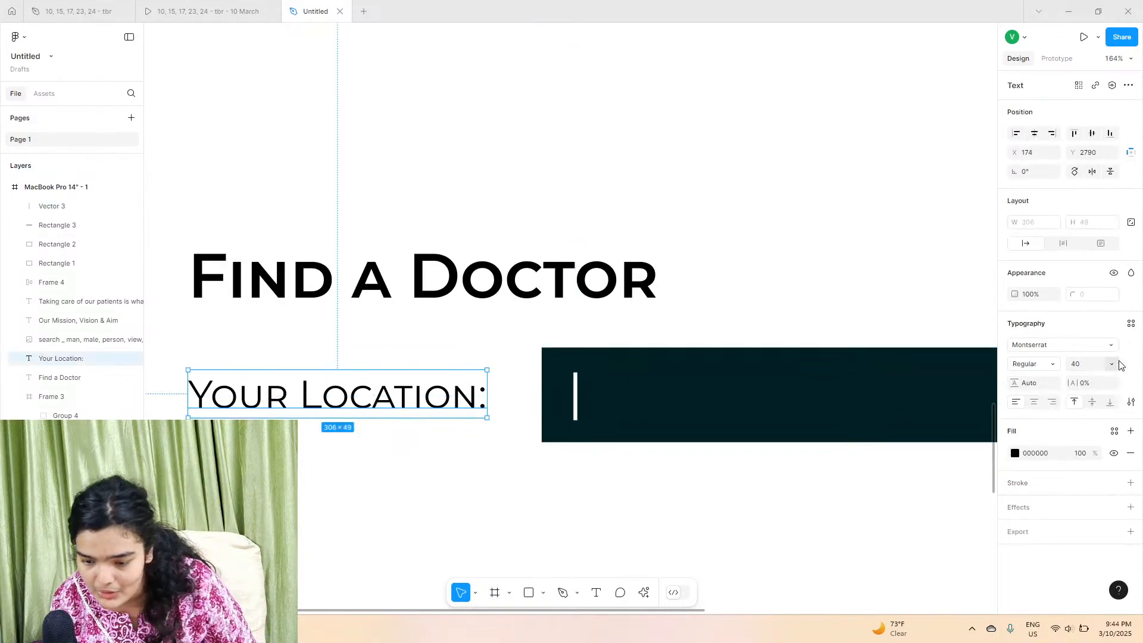
pyautogui.click(381, 400)
pyautogui.click(1048, 344)
pyautogui.write('nun')
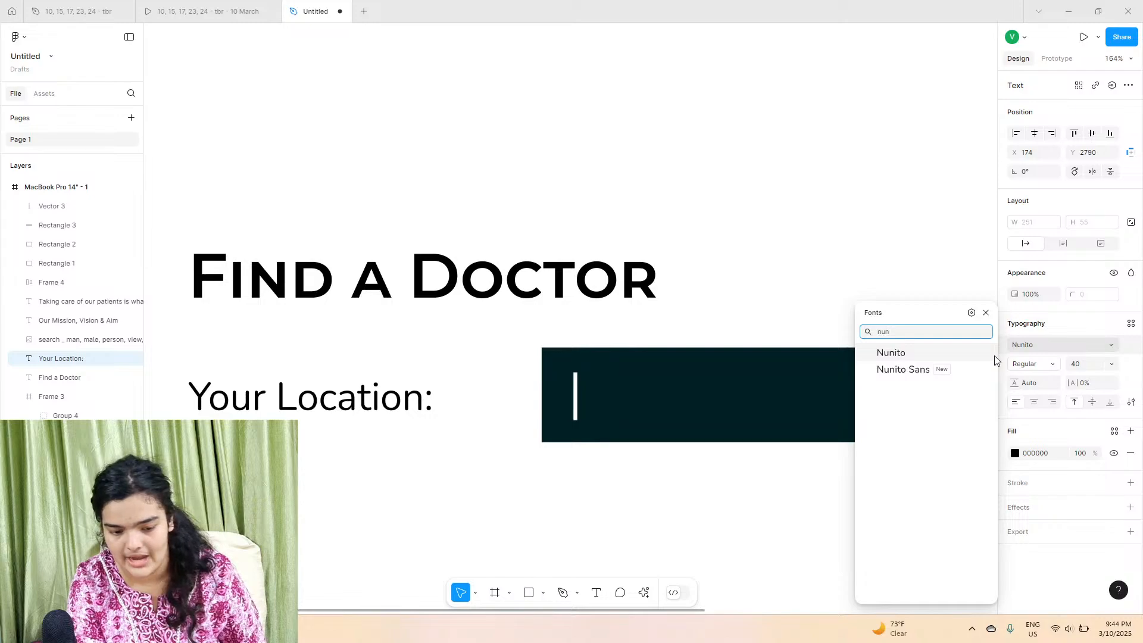
pyautogui.click(992, 356)
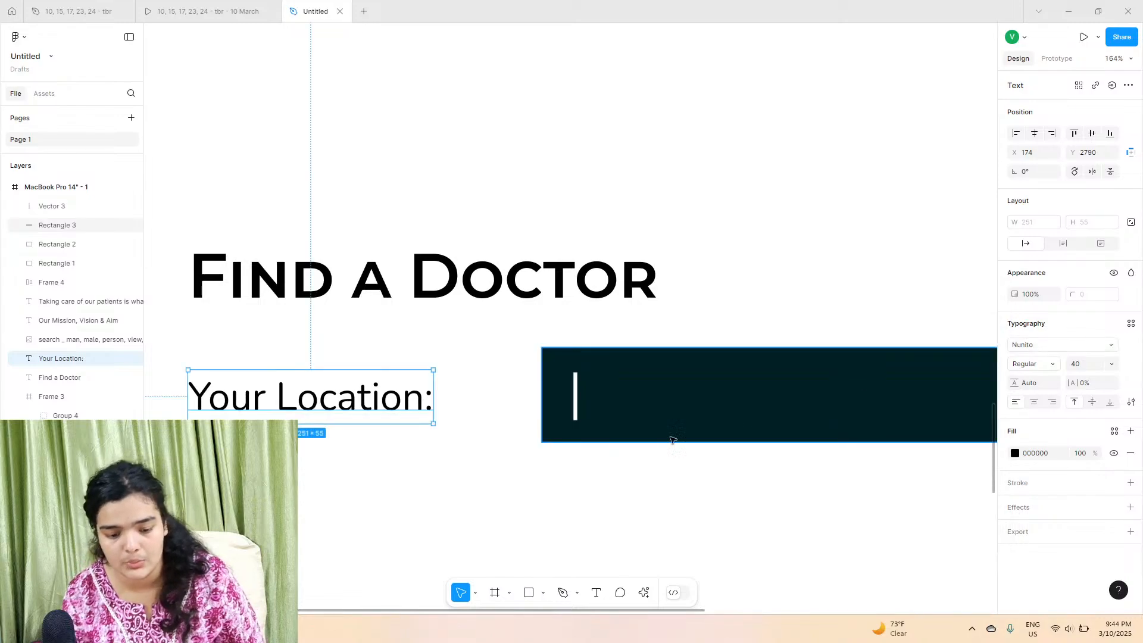
# Step: Give both ends of the cursor line Round caps
pyautogui.scroll(5, 281, 377)
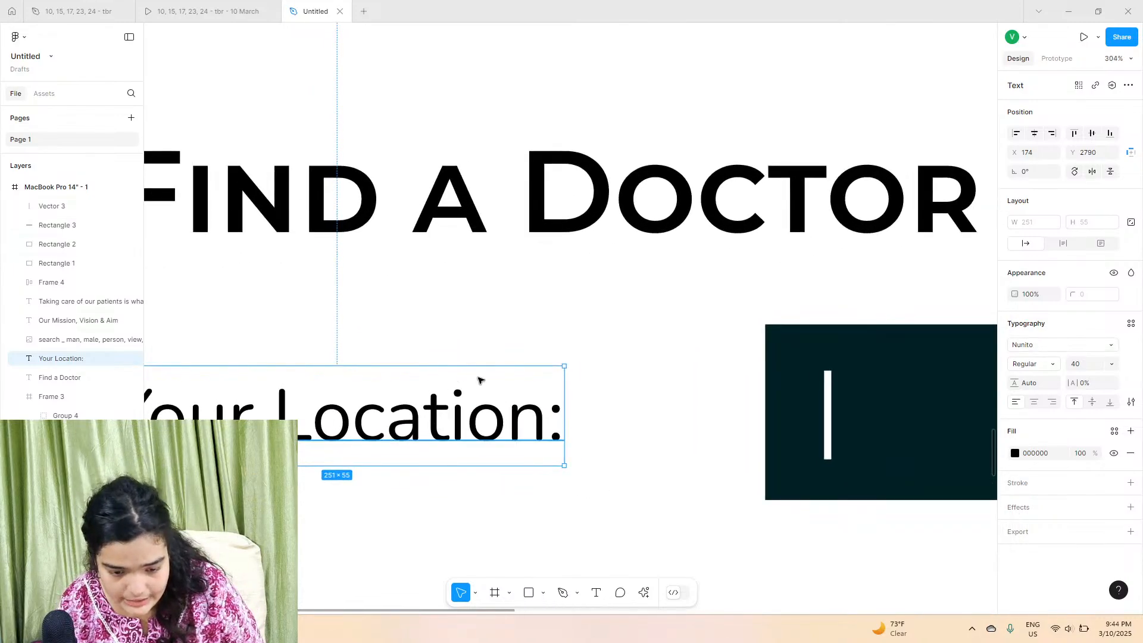
pyautogui.click(827, 407)
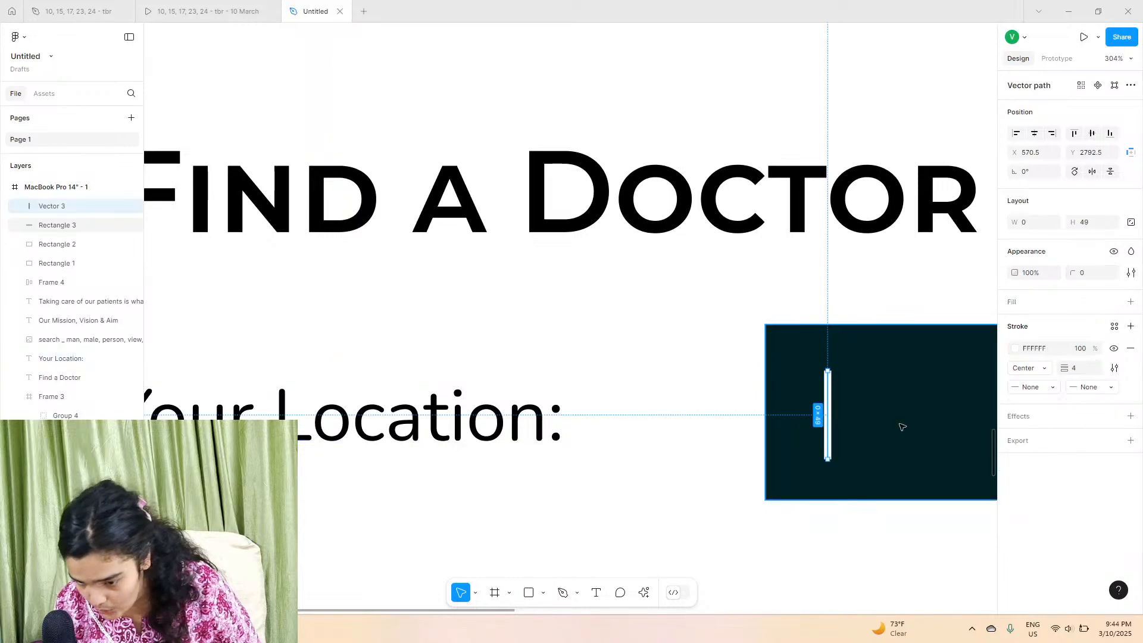
pyautogui.click(1103, 390)
pyautogui.click(1040, 480)
pyautogui.click(1035, 387)
pyautogui.click(1044, 481)
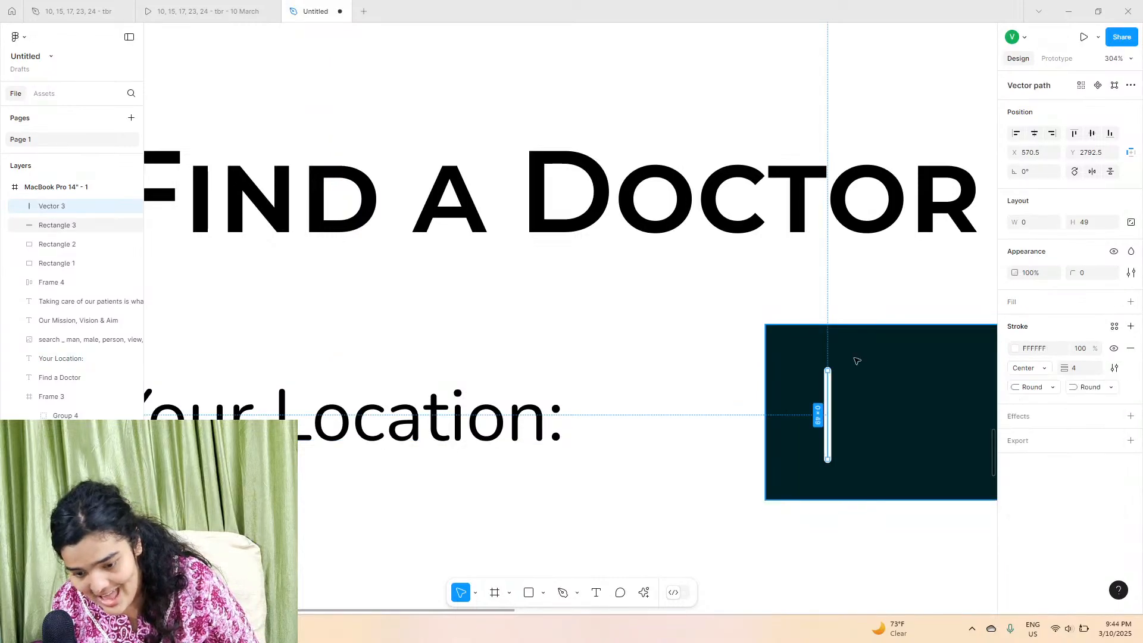
# Step: Round the rectangle's corners to 11, then undo the last two edits
pyautogui.click(855, 361)
pyautogui.moveTo(1076, 271); pyautogui.dragTo(67, 225)
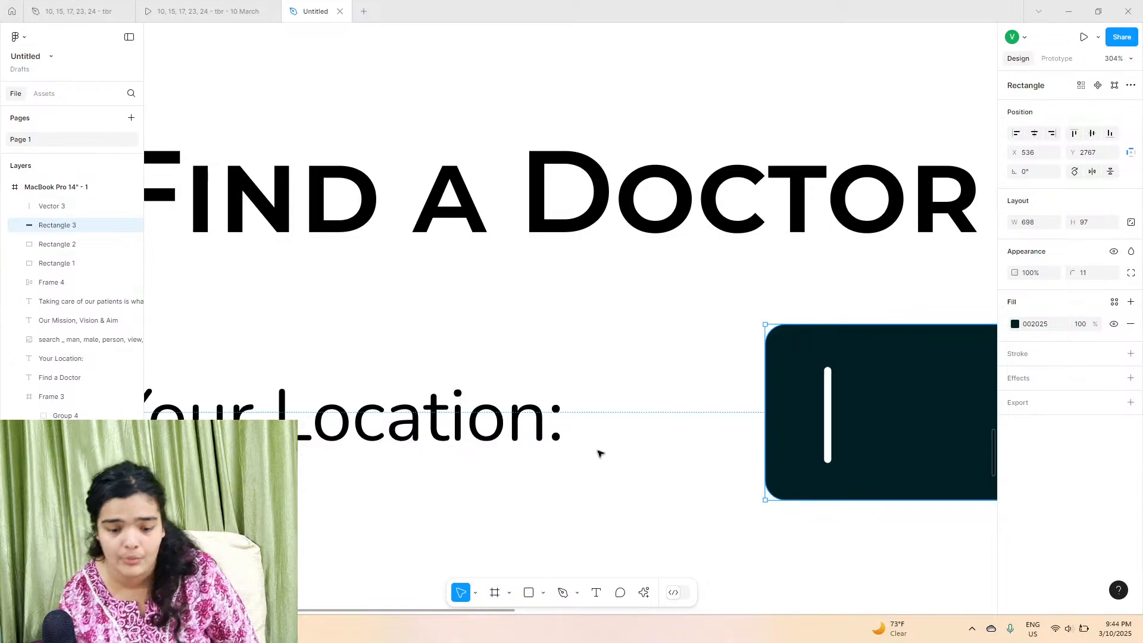
pyautogui.scroll(-5, 582, 521)
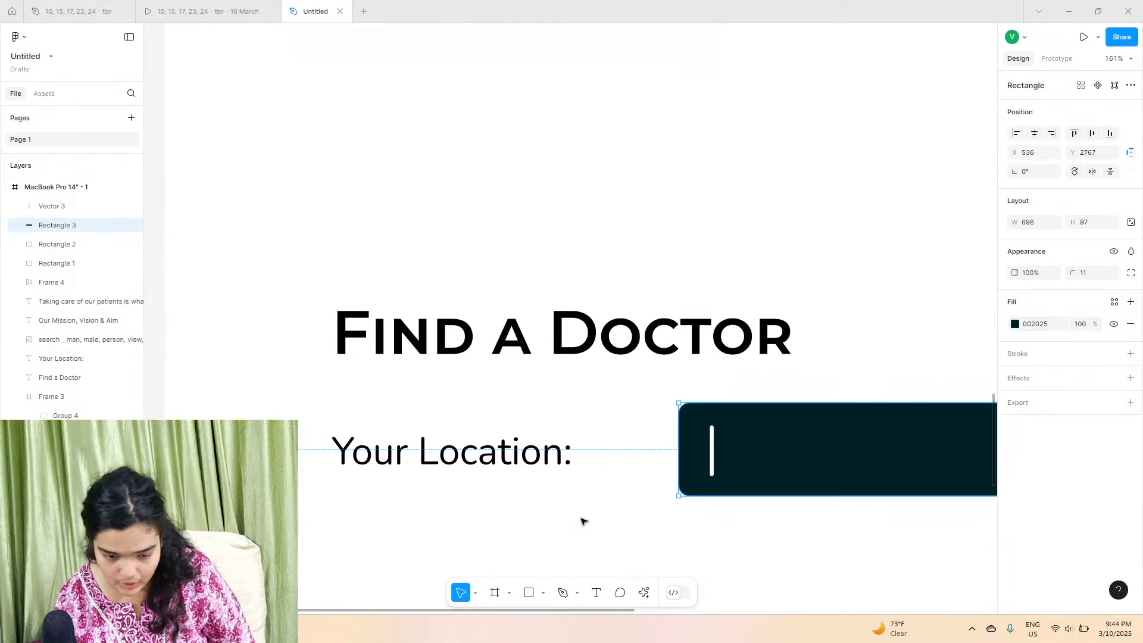
pyautogui.hotkey('ctrl', 'z')
pyautogui.hotkey('ctrl', 'z')
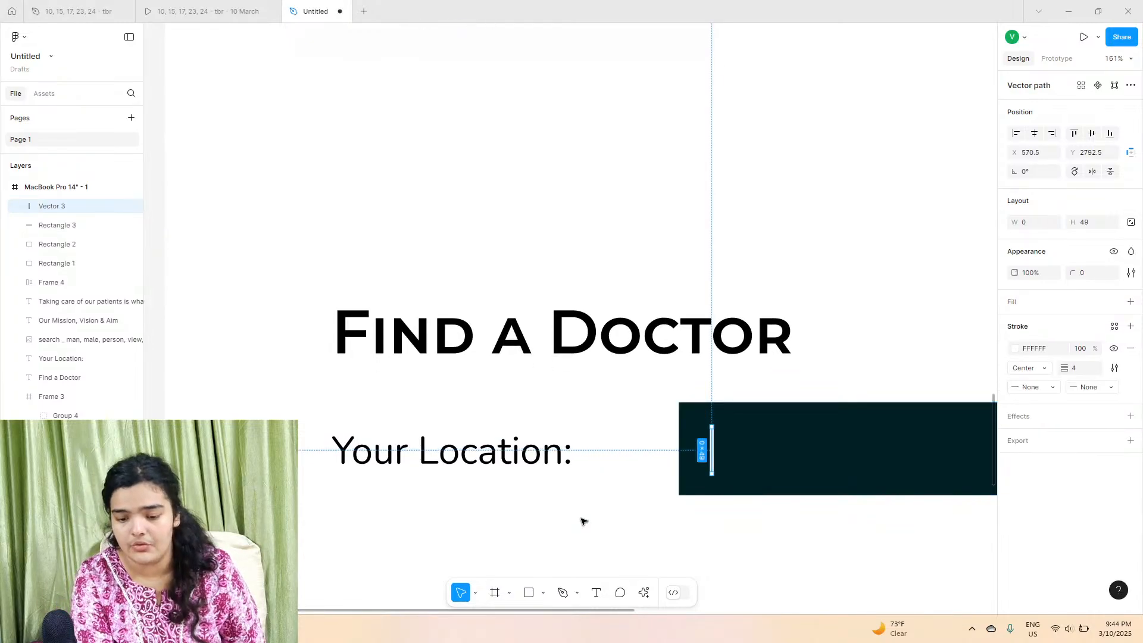
# Step: Undo the Your Location: label's font change
pyautogui.hotkey('ctrl', 'z')
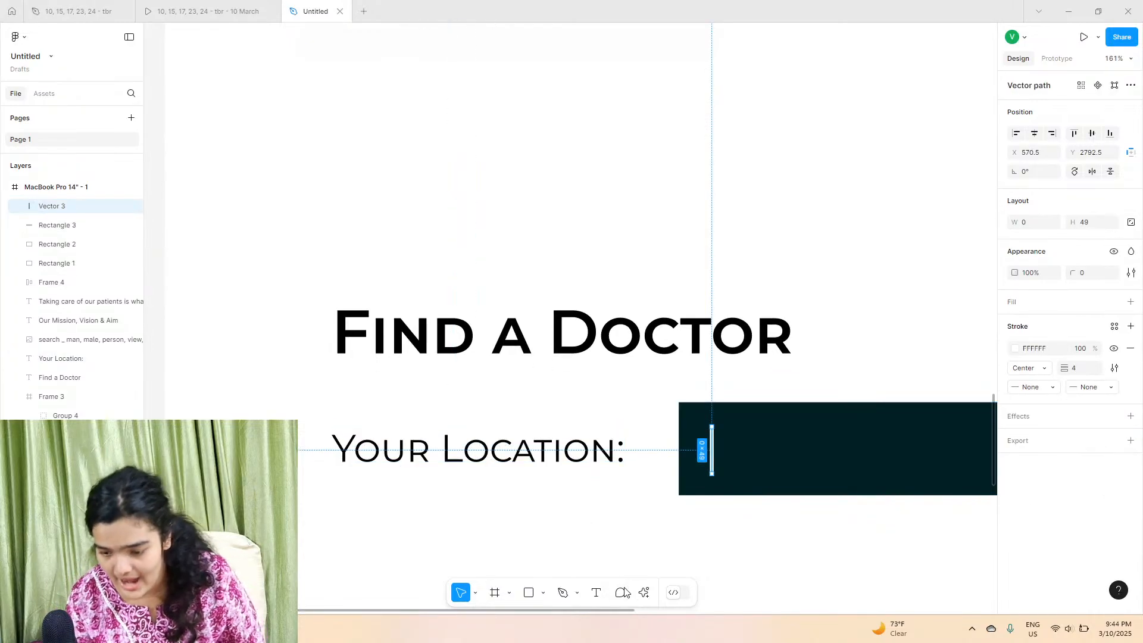
pyautogui.press('Escape')
pyautogui.scroll(-3, 611, 528)
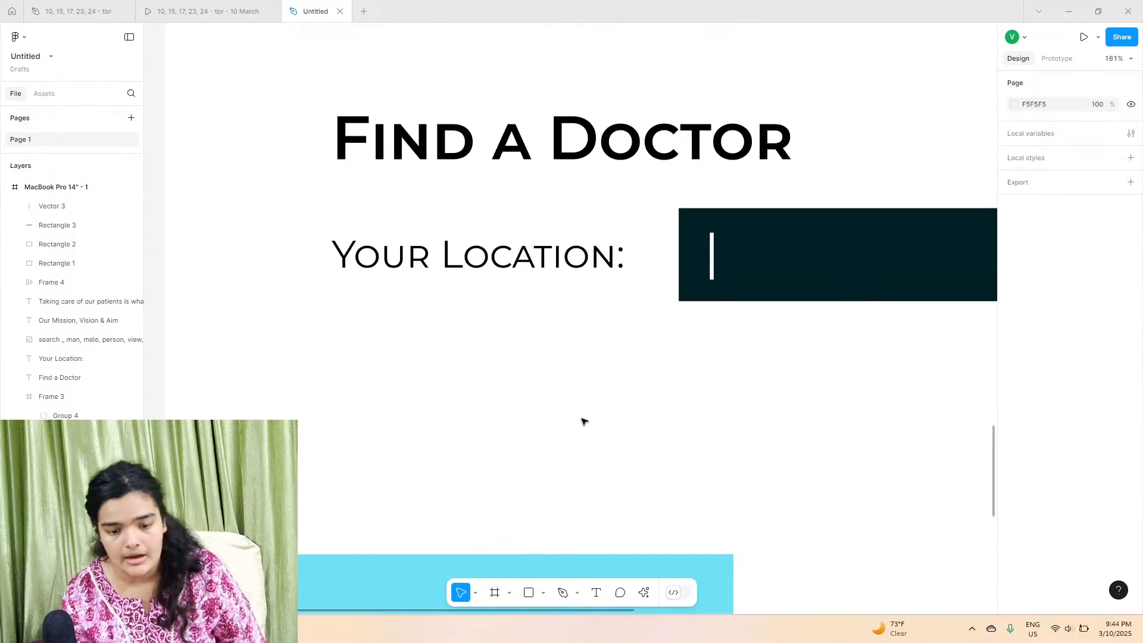
# Step: Duplicate the Your Location row with its label, dark field and cursor line, placing the copy below it
pyautogui.scroll(-3, 582, 422)
pyautogui.hscroll(3, 535, 415)
pyautogui.moveTo(452, 396); pyautogui.dragTo(632, 370)
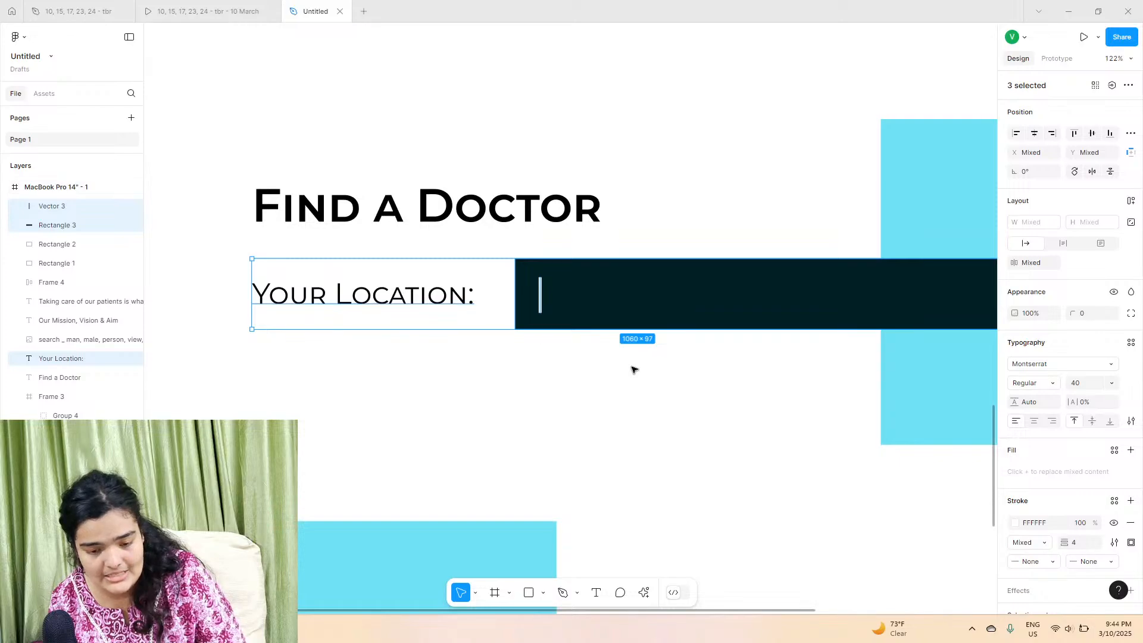
pyautogui.hotkey('ctrl', 'd')
pyautogui.moveTo(596, 297); pyautogui.dragTo(595, 405)
pyautogui.click(199, 8)
pyautogui.click(328, 9)
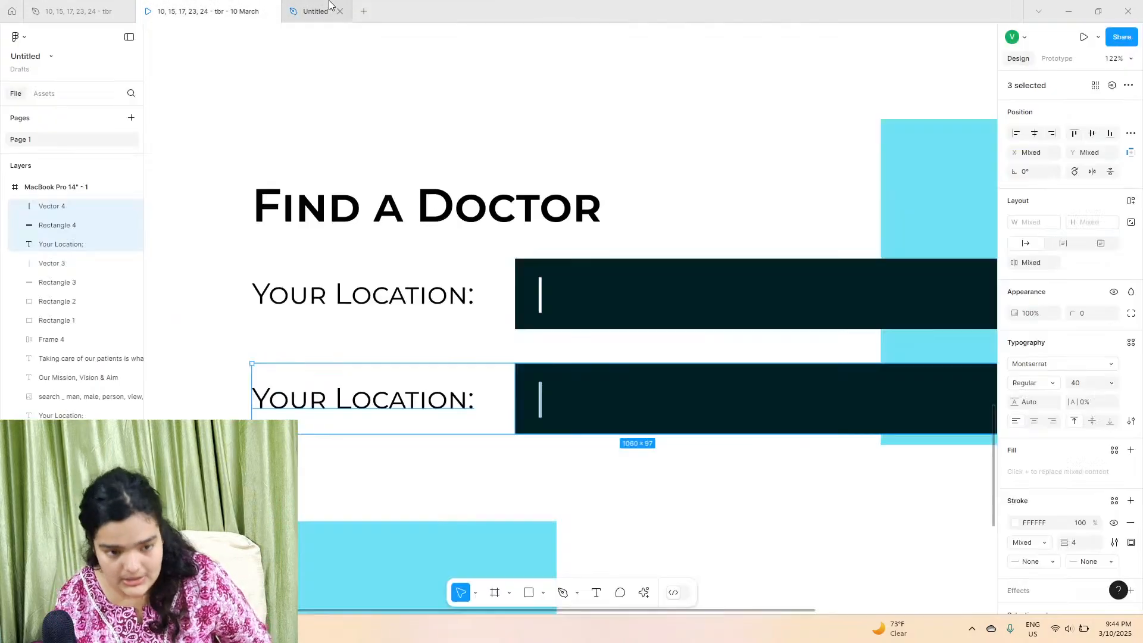
# Step: Rename the copied label to Specialization and delete the cursor line from its field
pyautogui.doubleClick(306, 405)
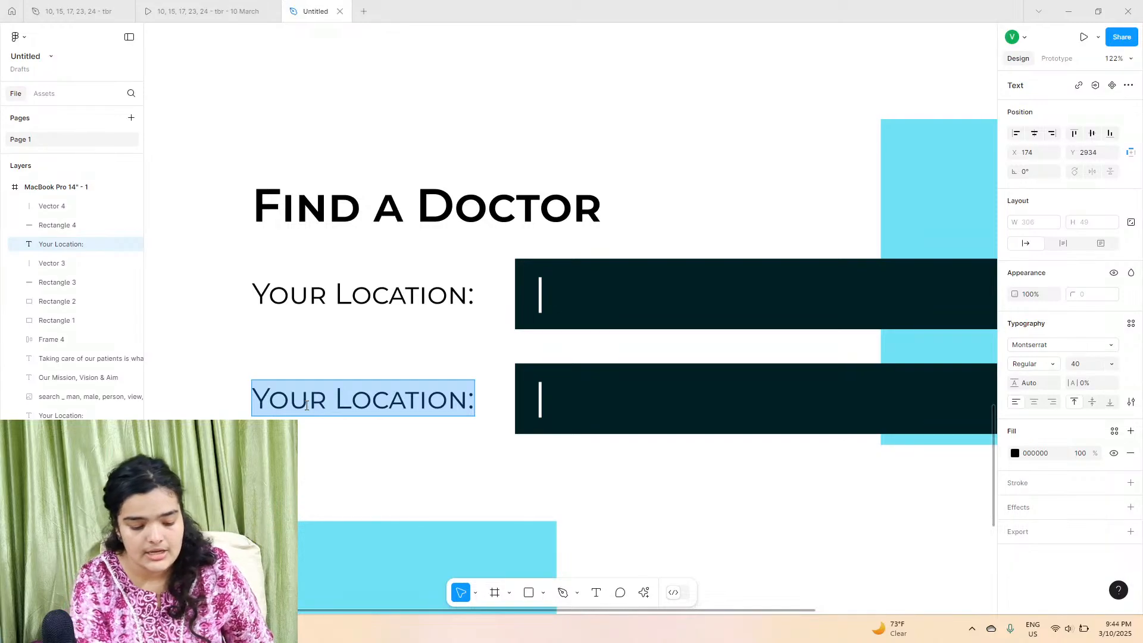
pyautogui.write('Spec i=')
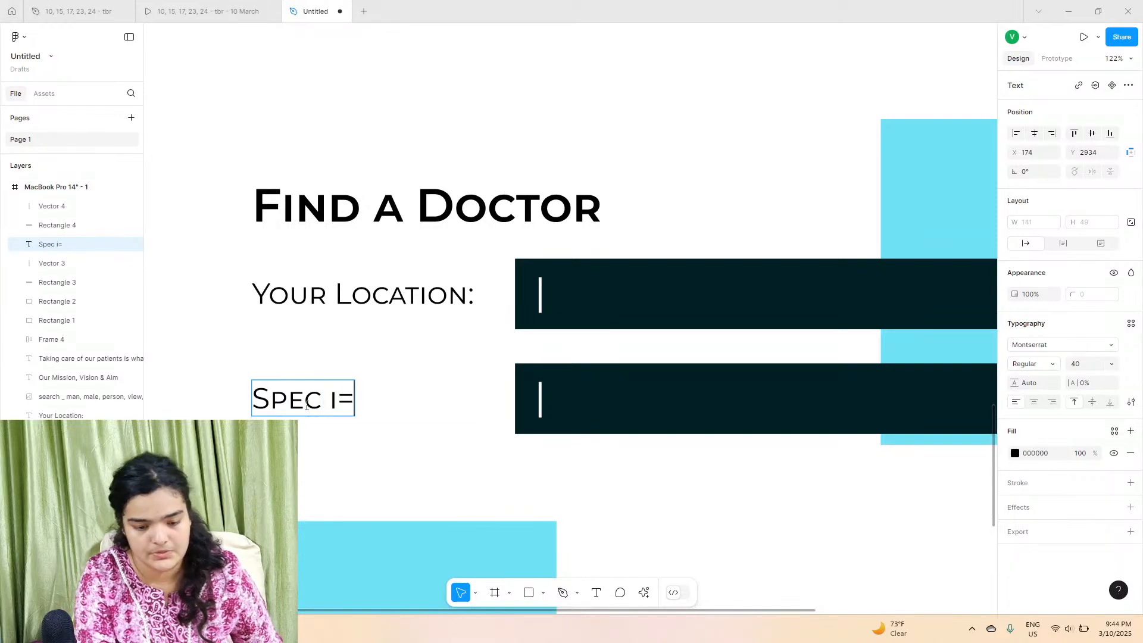
pyautogui.press('BackSpace')
pyautogui.press('BackSpace')
pyautogui.press('BackSpace')
pyautogui.write('ialization')
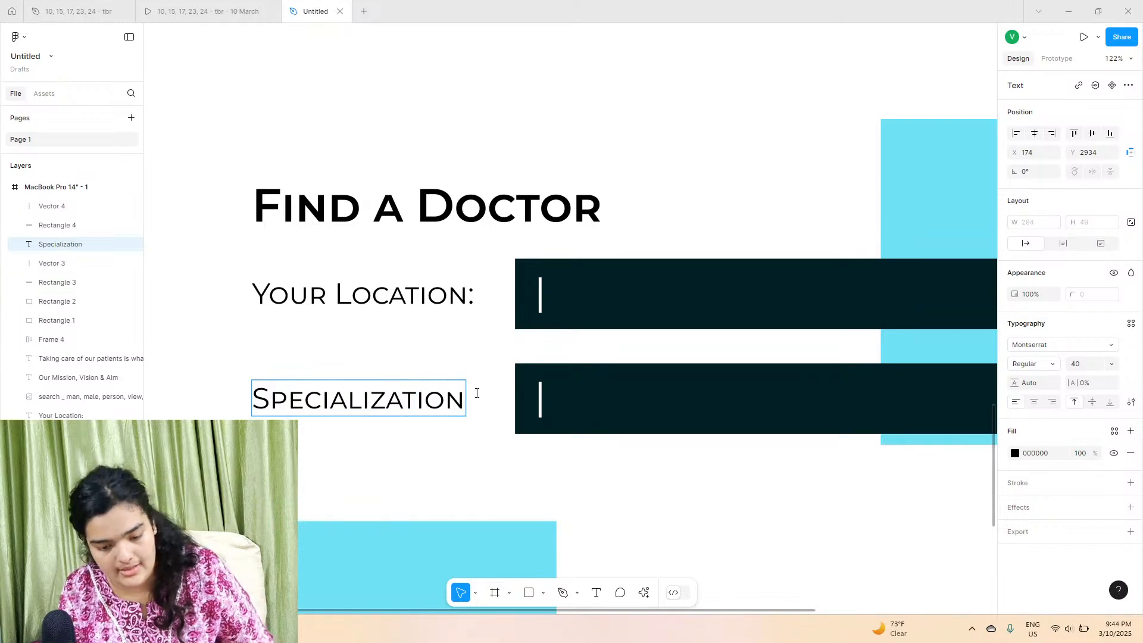
pyautogui.click(540, 398)
pyautogui.press('Delete')
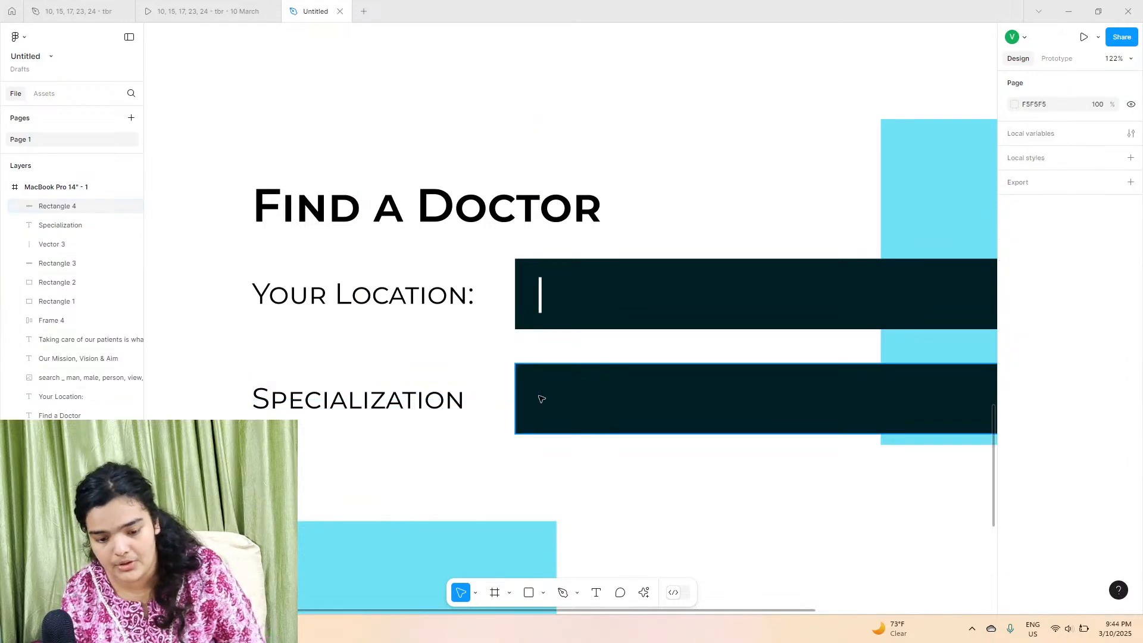
# Step: Draw a triangle polygon about 75×42 inside the Specialization field and rotate it 180°
pyautogui.hscroll(5, 541, 399)
pyautogui.scroll(10, 684, 414)
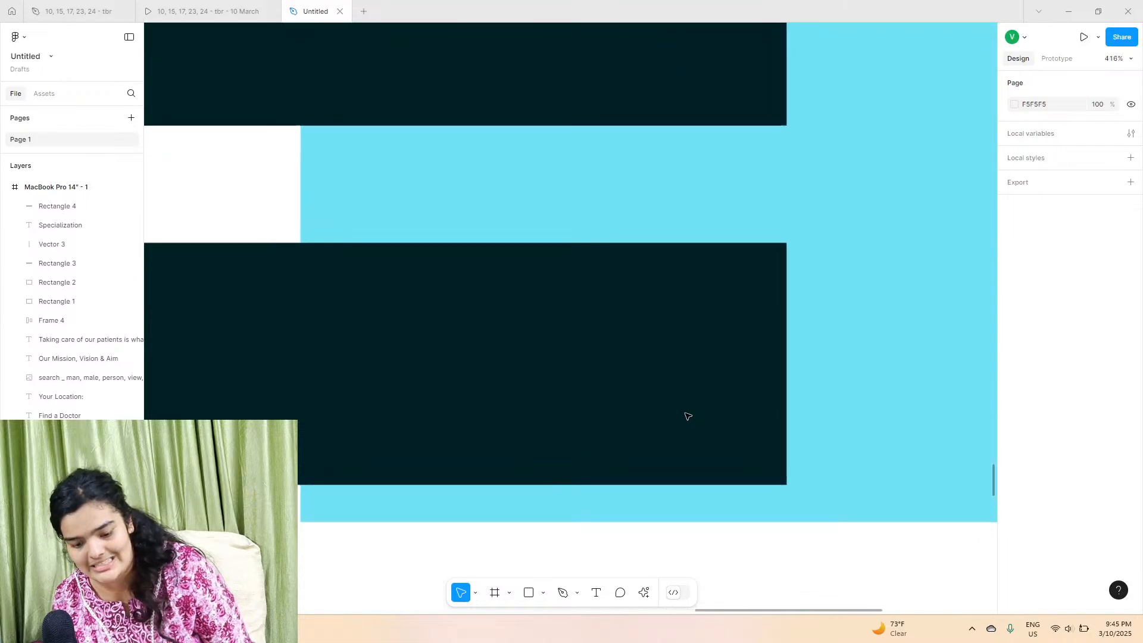
pyautogui.click(544, 593)
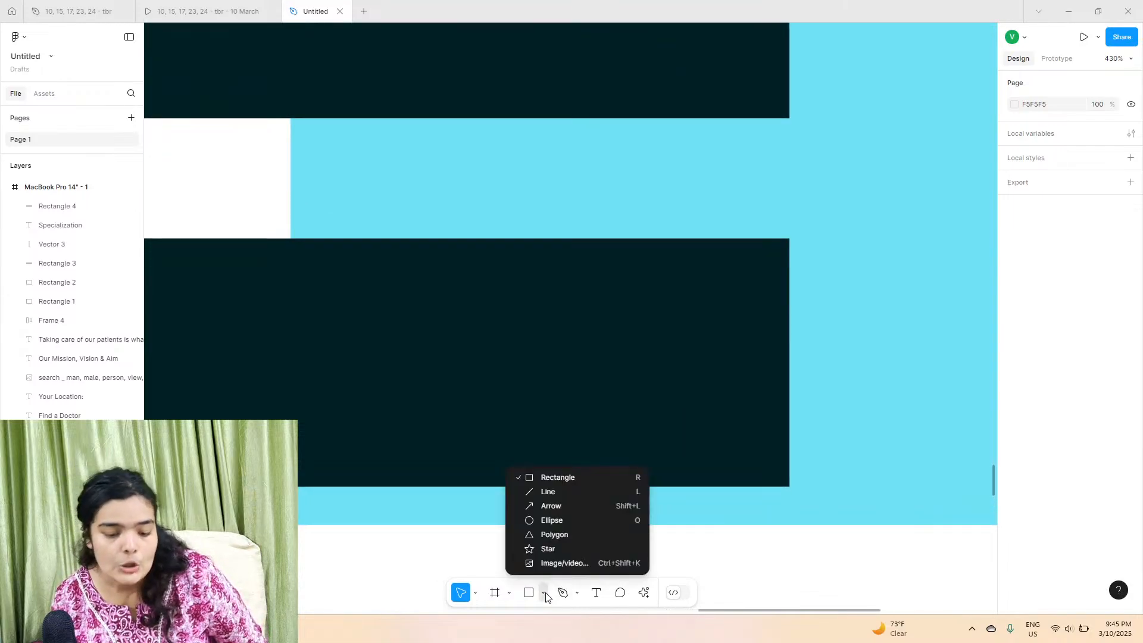
pyautogui.click(556, 533)
pyautogui.moveTo(574, 322)
pyautogui.mouseDown()
pyautogui.moveTo(769, 413)
pyautogui.moveTo(765, 430)
pyautogui.mouseUp()
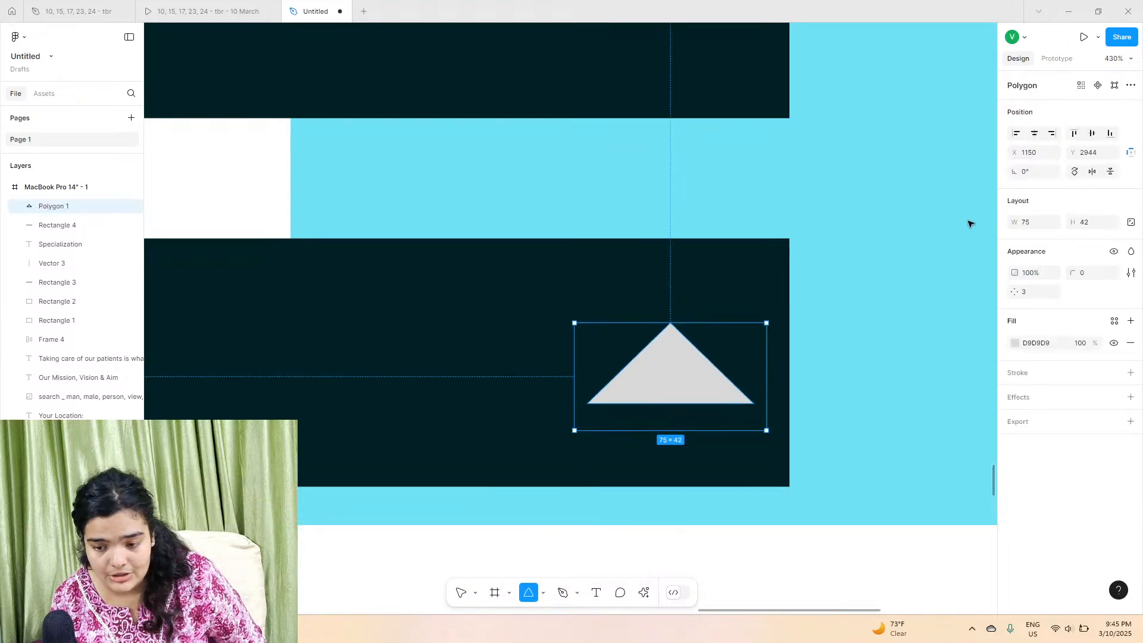
pyautogui.click(1033, 177)
pyautogui.write('180')
pyautogui.press('Return')
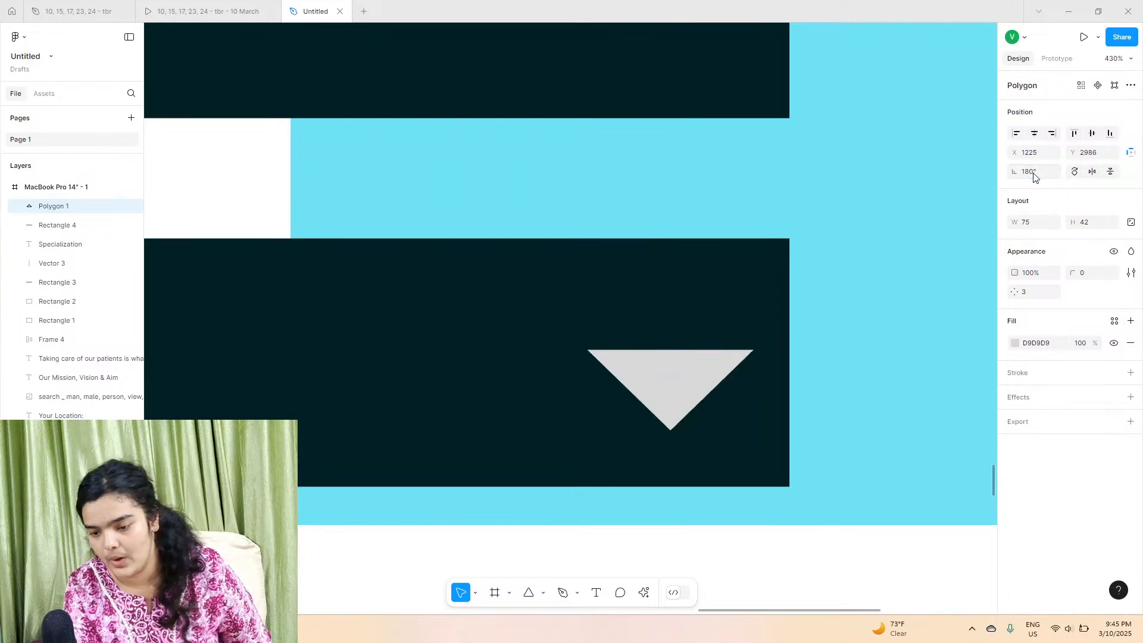
# Step: Round the triangle's corners to 4 and stretch its height to 49
pyautogui.moveTo(1078, 270); pyautogui.dragTo(1122, 252)
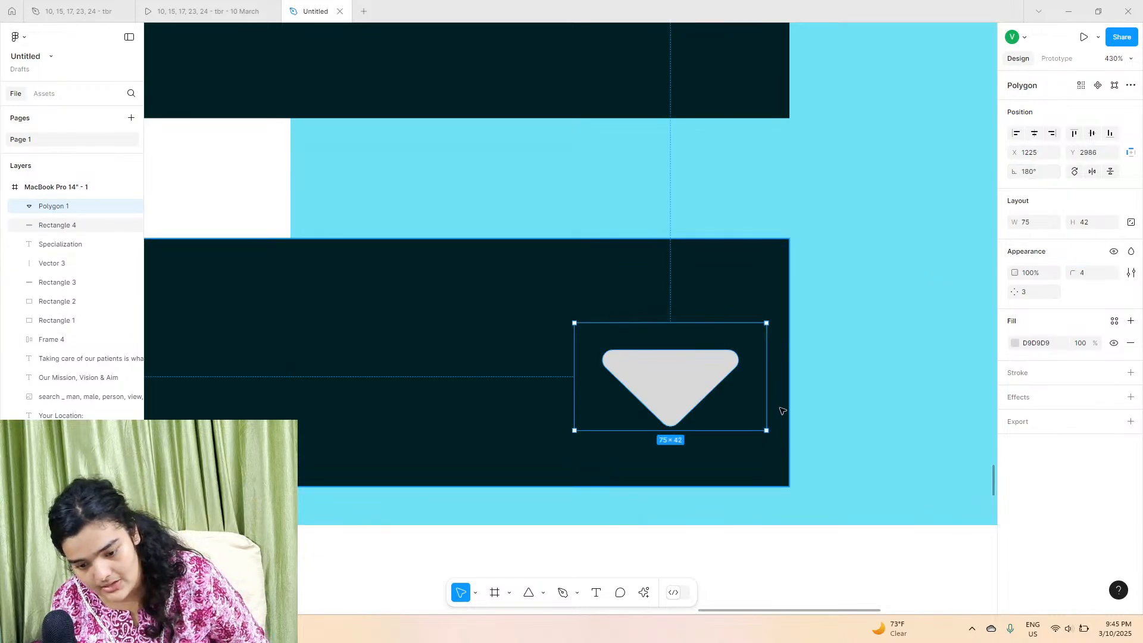
pyautogui.moveTo(679, 429); pyautogui.dragTo(812, 440)
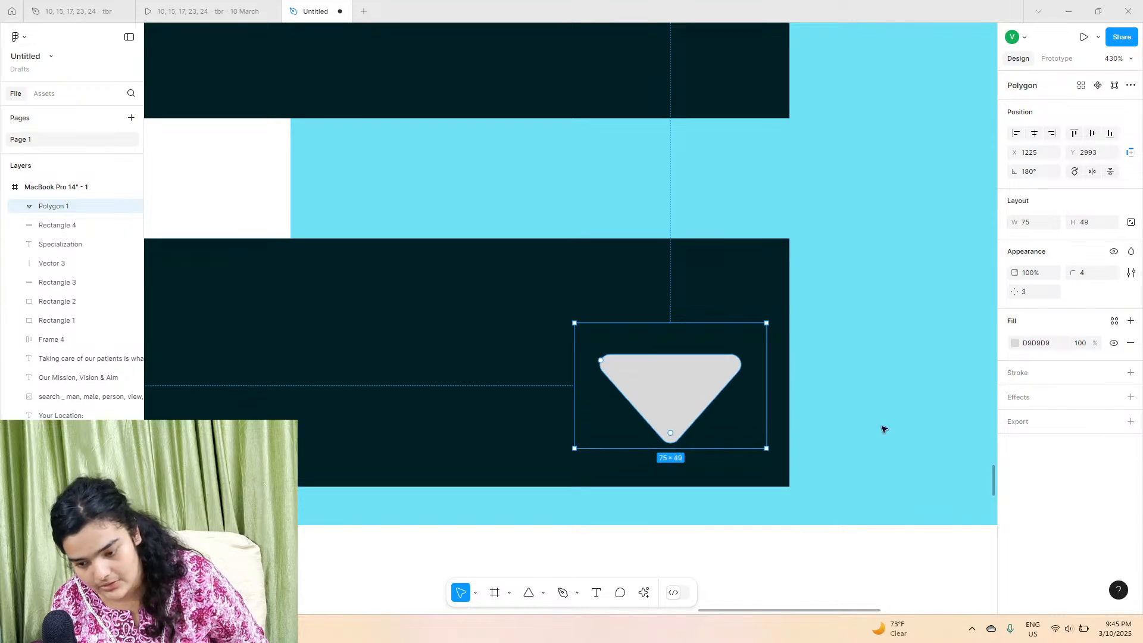
# Step: Set the triangle's fill to FFFFFF and nudge it slightly left
pyautogui.click(1014, 343)
pyautogui.moveTo(987, 351); pyautogui.dragTo(742, 258)
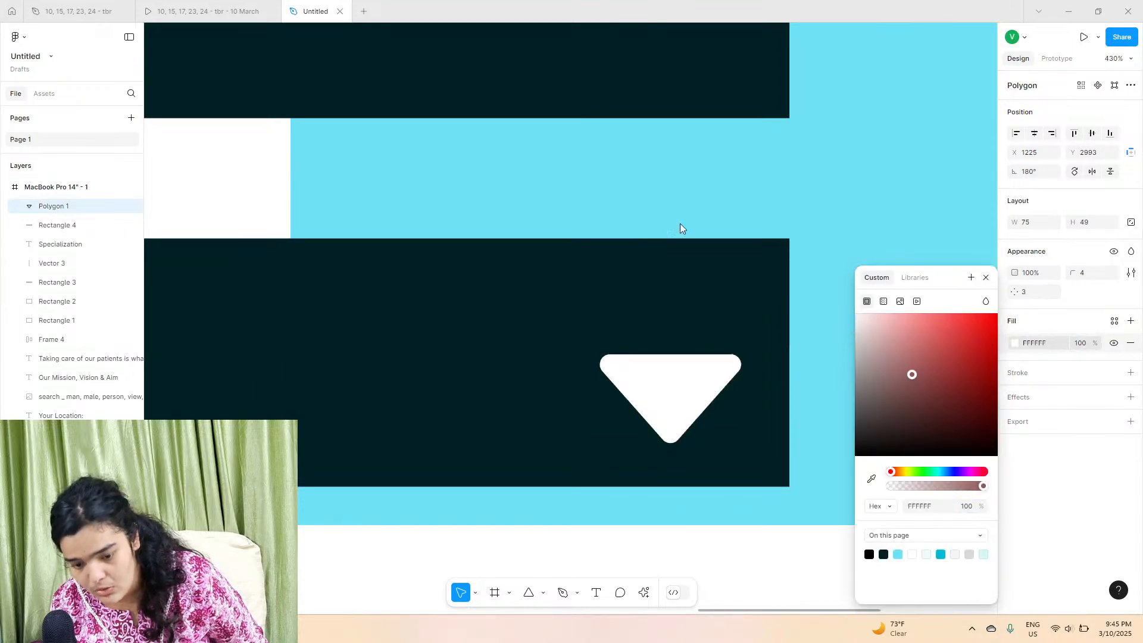
pyautogui.moveTo(658, 421); pyautogui.dragTo(600, 392)
# Step: Resize the dropdown triangle to about 59×38 near the Specialization field's right end
pyautogui.scroll(-10, 599, 393)
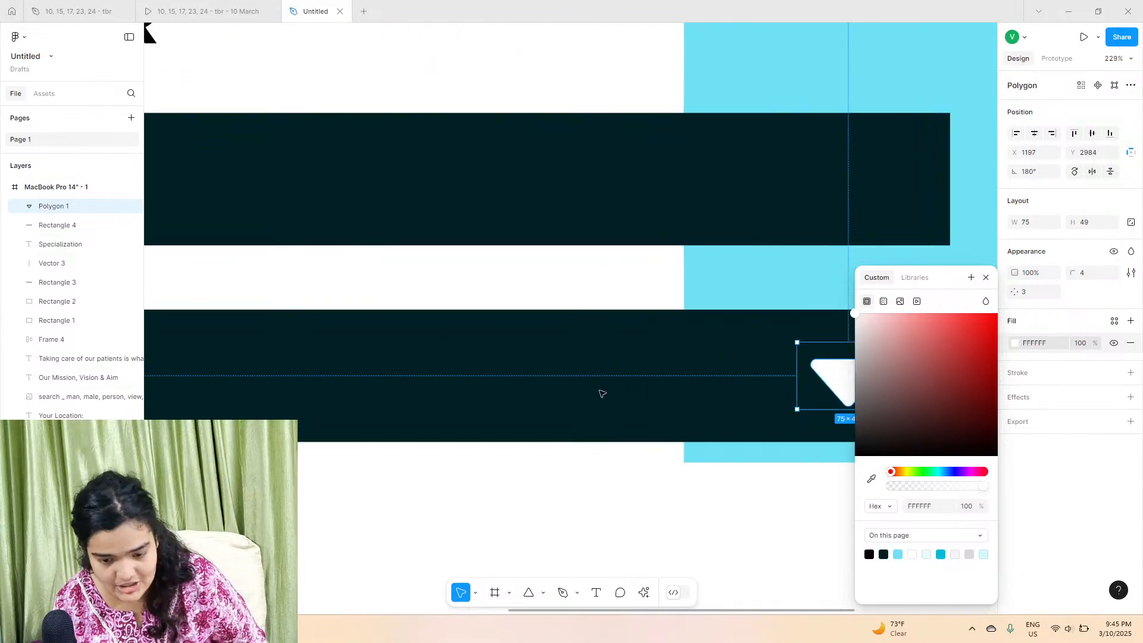
pyautogui.hscroll(-1, 601, 393)
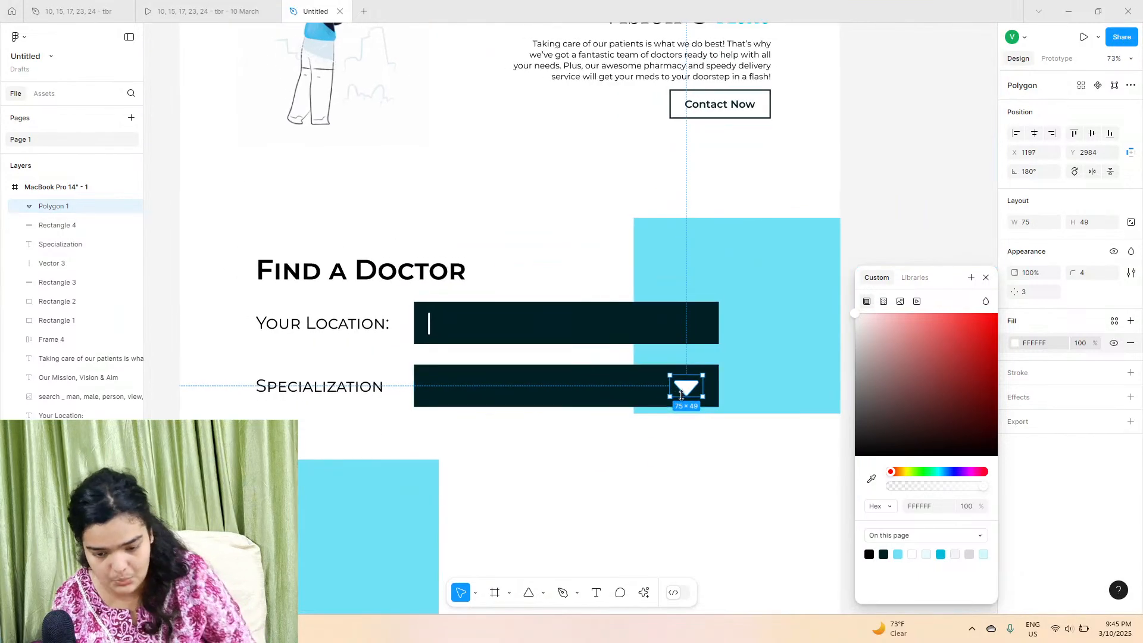
pyautogui.moveTo(682, 396); pyautogui.dragTo(692, 391)
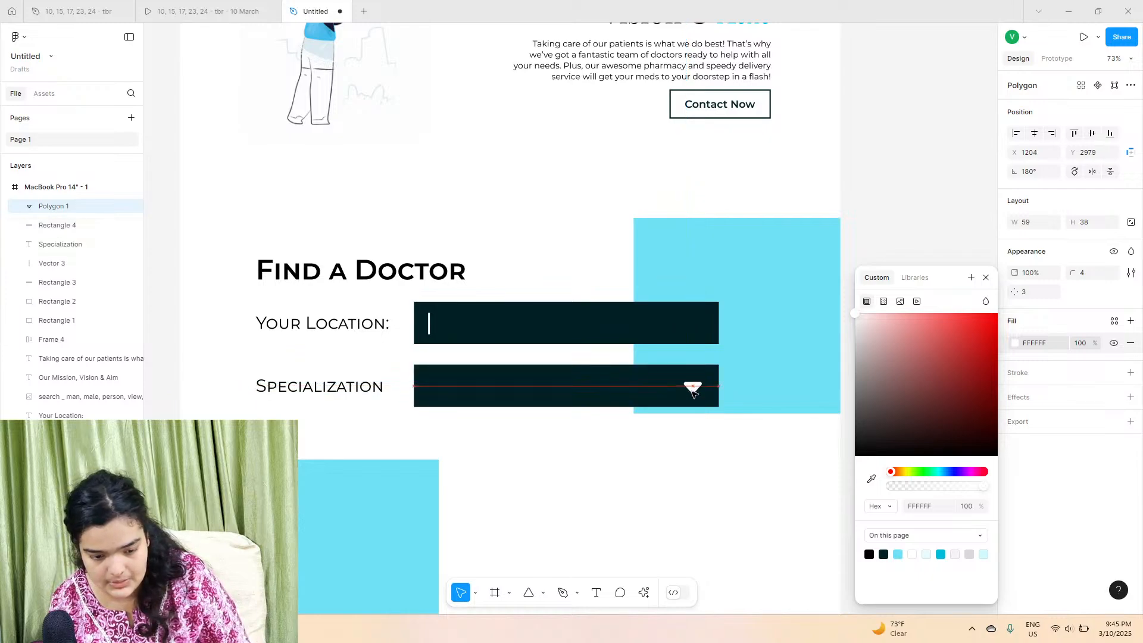
pyautogui.click(568, 440)
# Step: Compare with the reference prototype, then duplicate the Specialization row with its dropdown arrow below it
pyautogui.click(178, 10)
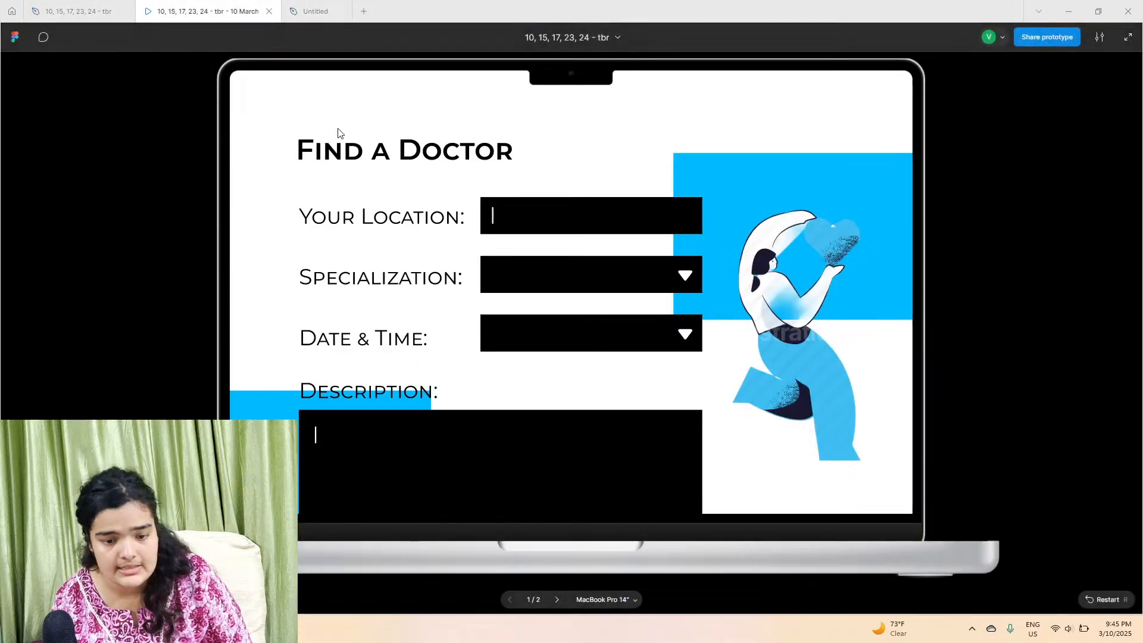
pyautogui.click(313, 11)
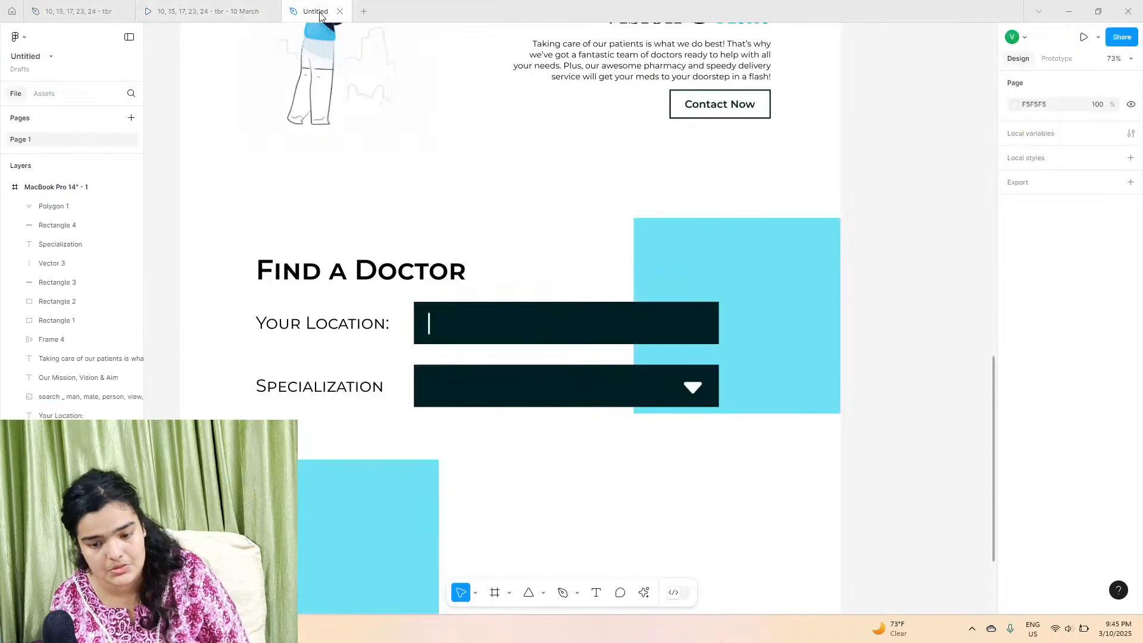
pyautogui.moveTo(226, 376); pyautogui.dragTo(666, 448)
pyautogui.keyDown('shift'); pyautogui.click(689, 391); pyautogui.keyUp('shift')
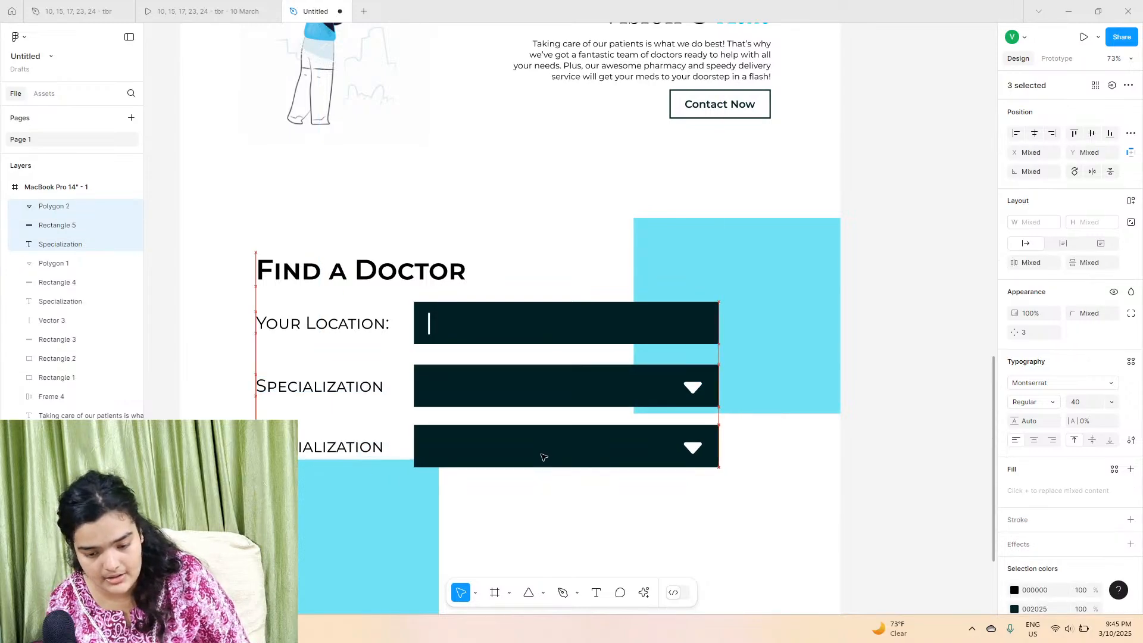
pyautogui.moveTo(543, 457); pyautogui.dragTo(543, 455)
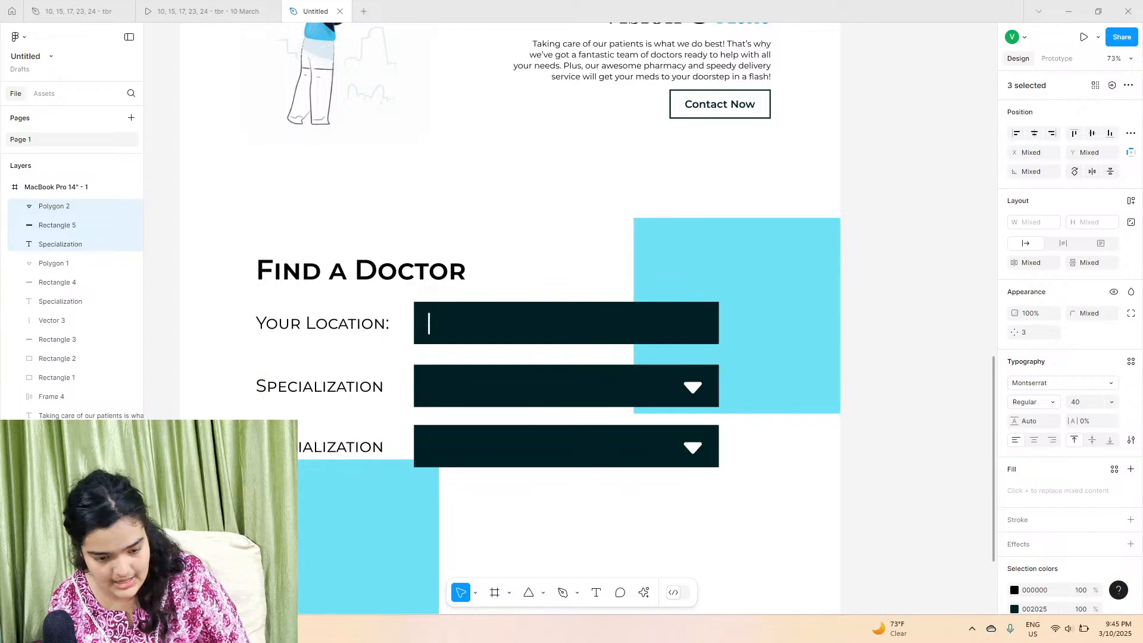
# Step: Rename the third row's label to Date & Time
pyautogui.doubleClick(341, 446)
pyautogui.write('Date & Time')
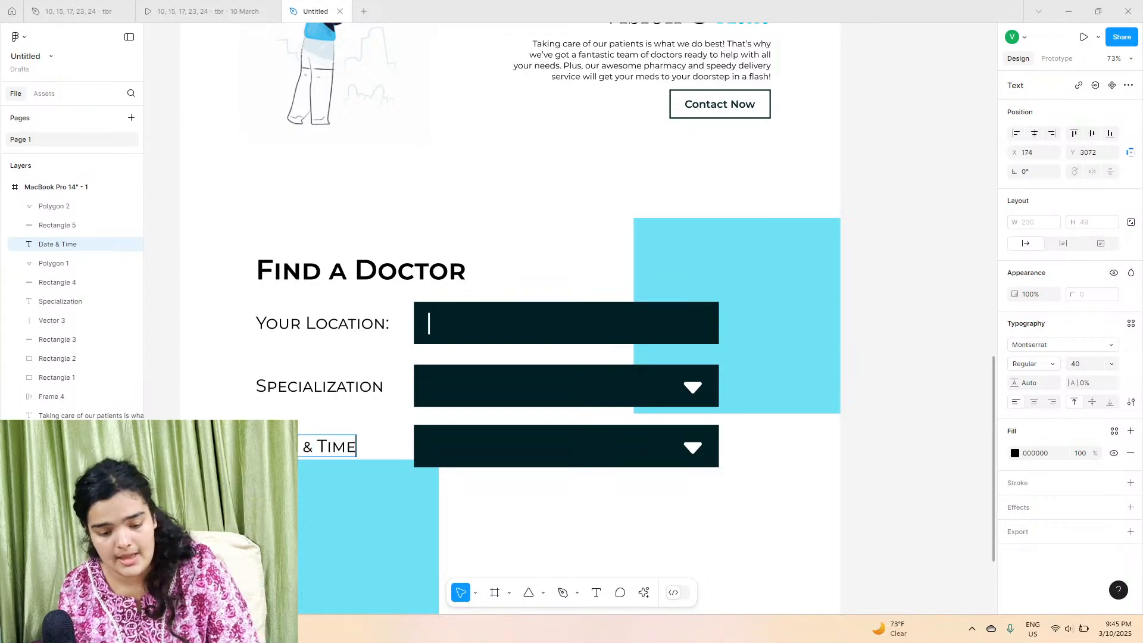
pyautogui.scroll(-3, 598, 529)
pyautogui.press('Escape')
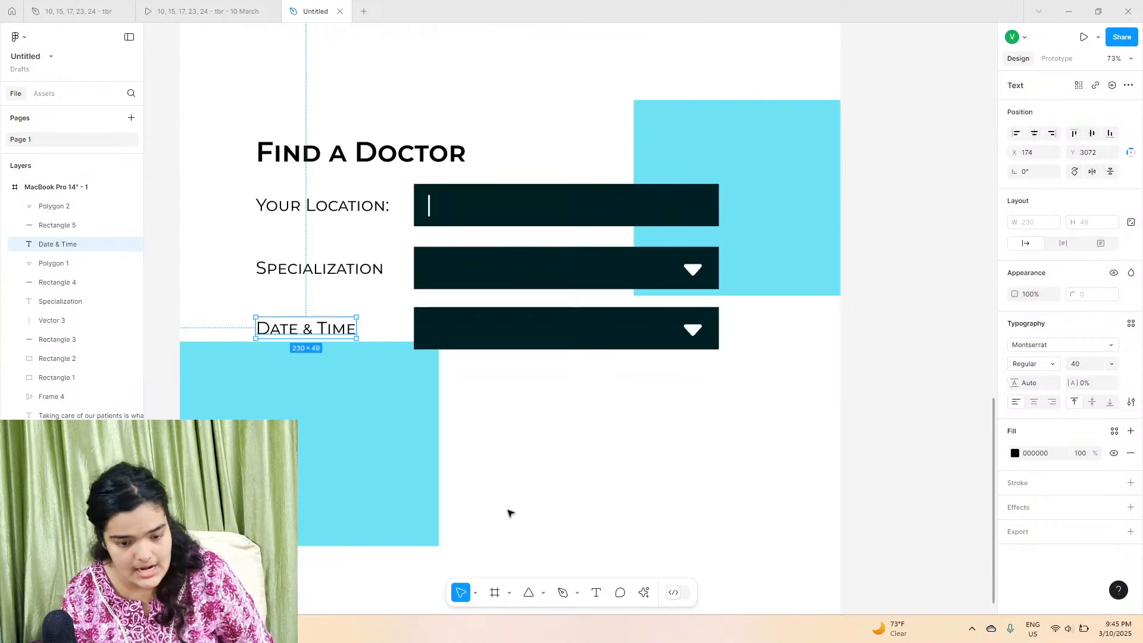
# Step: Check the reference prototype, then duplicate the Your Location row below the Date & Time row
pyautogui.click(226, 12)
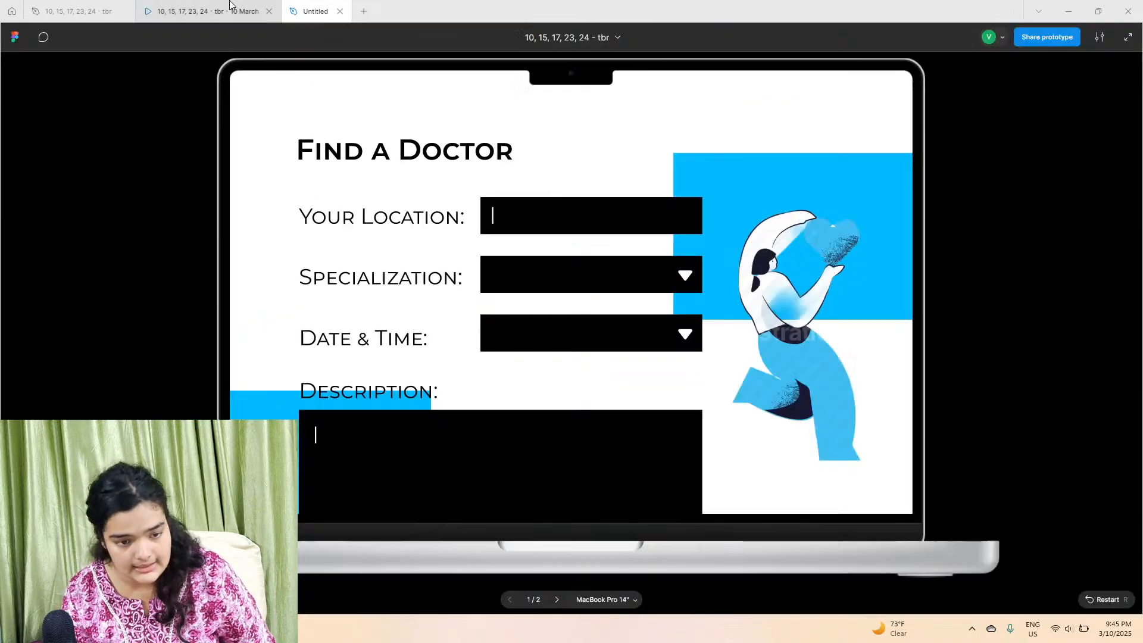
pyautogui.click(319, 5)
pyautogui.click(384, 214)
pyautogui.keyDown('shift'); pyautogui.click(441, 213); pyautogui.keyUp('shift')
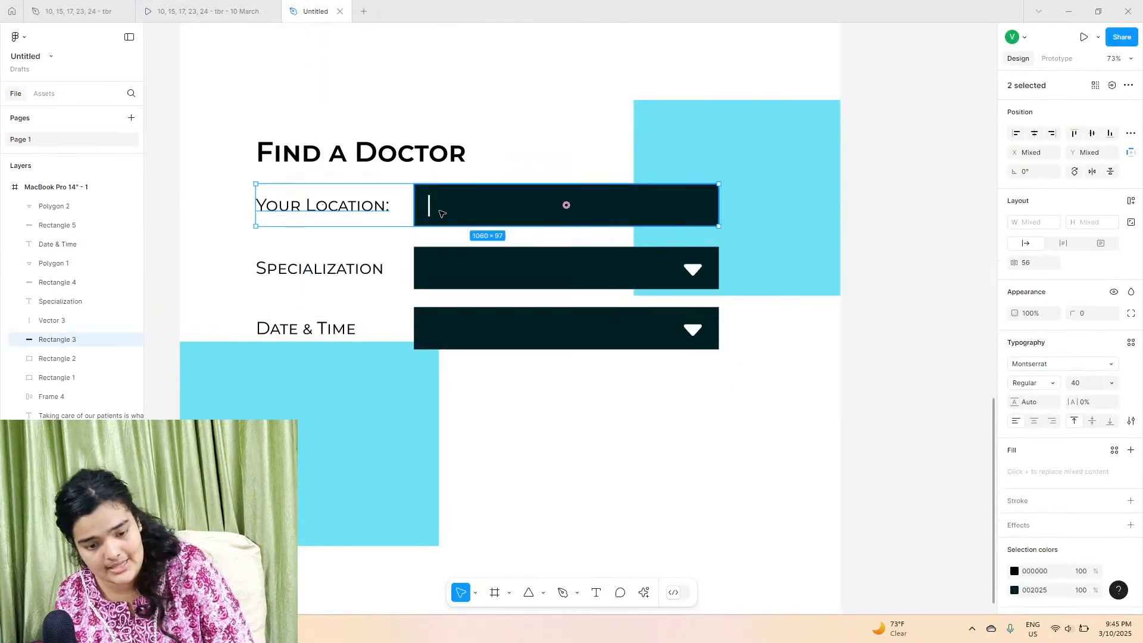
pyautogui.keyDown('shift'); pyautogui.click(429, 206); pyautogui.keyUp('shift')
pyautogui.moveTo(431, 209); pyautogui.dragTo(450, 397)
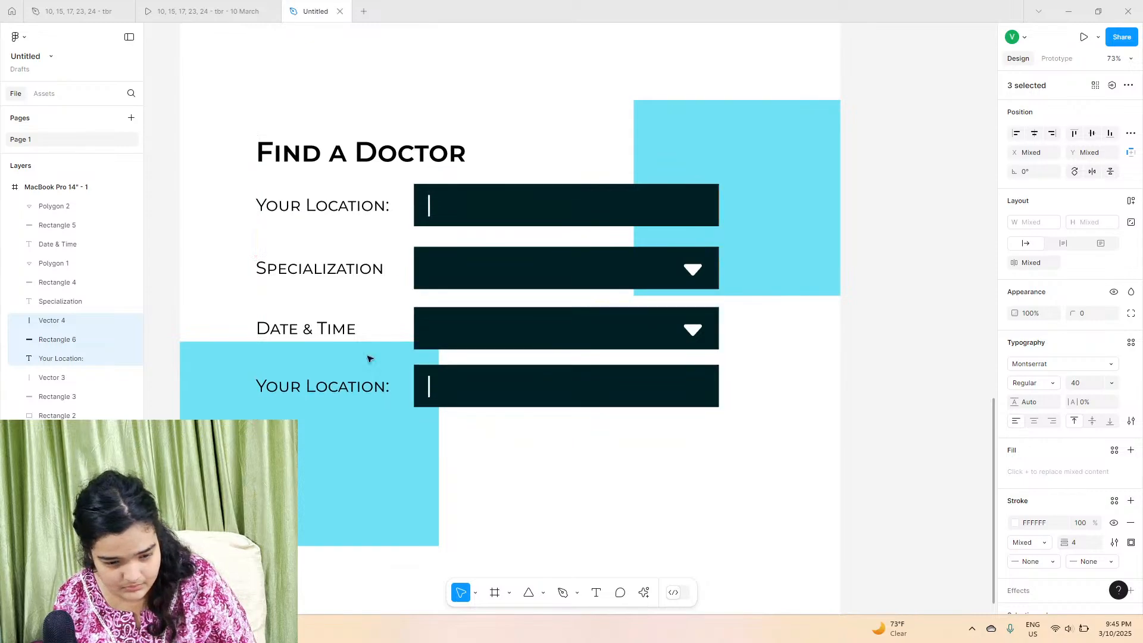
# Step: Rename the fourth label to Description: and add trailing colons to the Date & Time and Specialization labels
pyautogui.doubleClick(313, 387)
pyautogui.write('De')
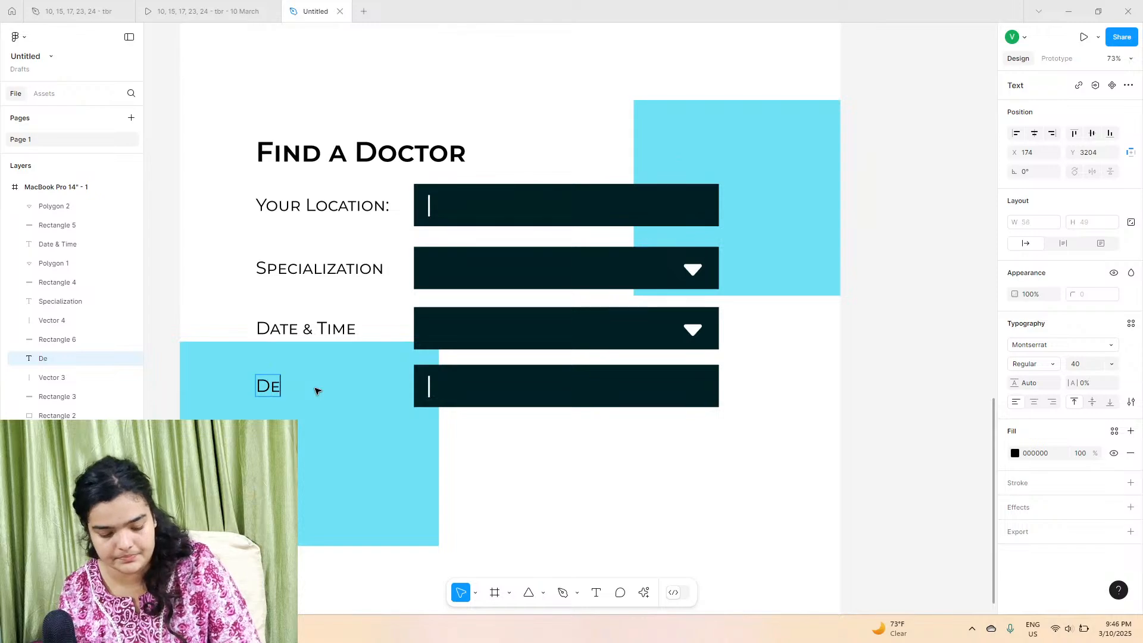
pyautogui.write('scription:')
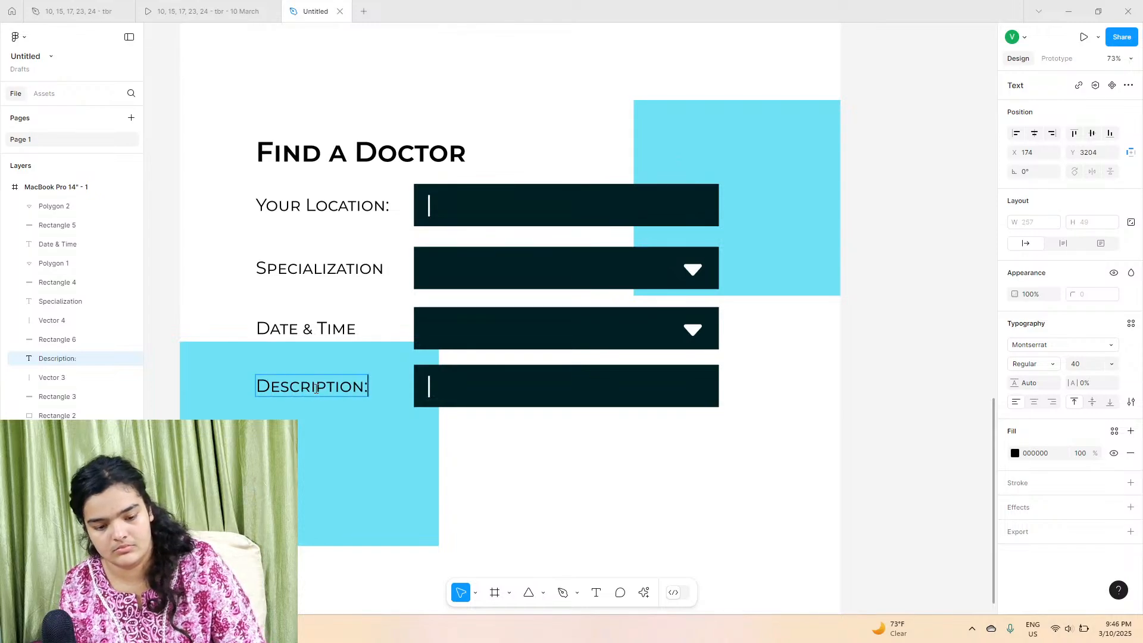
pyautogui.click(354, 336)
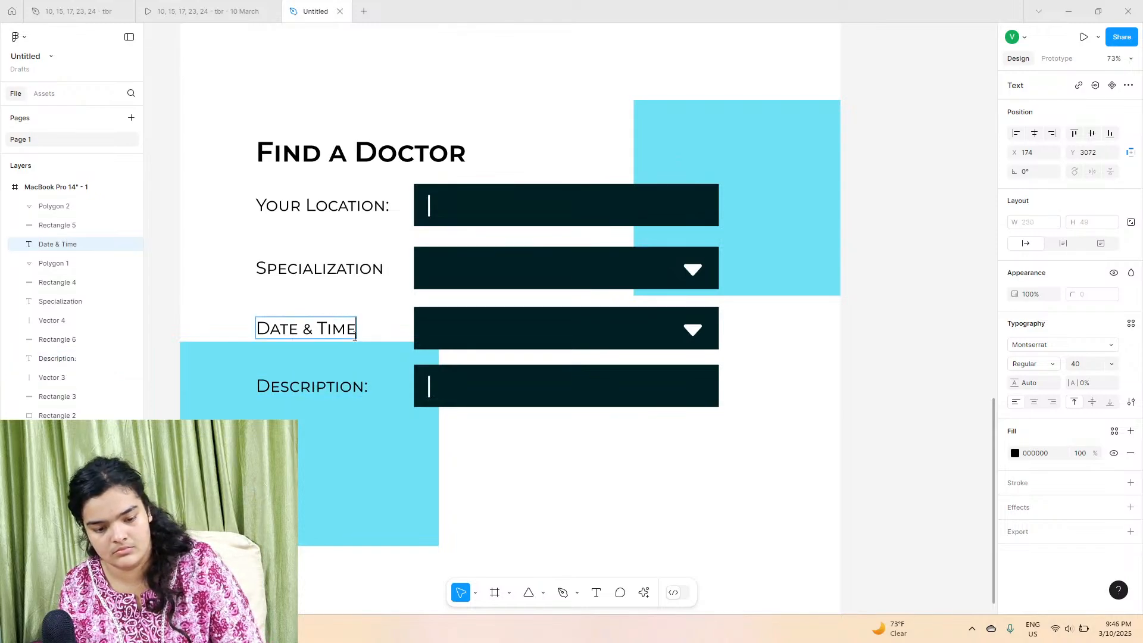
pyautogui.doubleClick(379, 271)
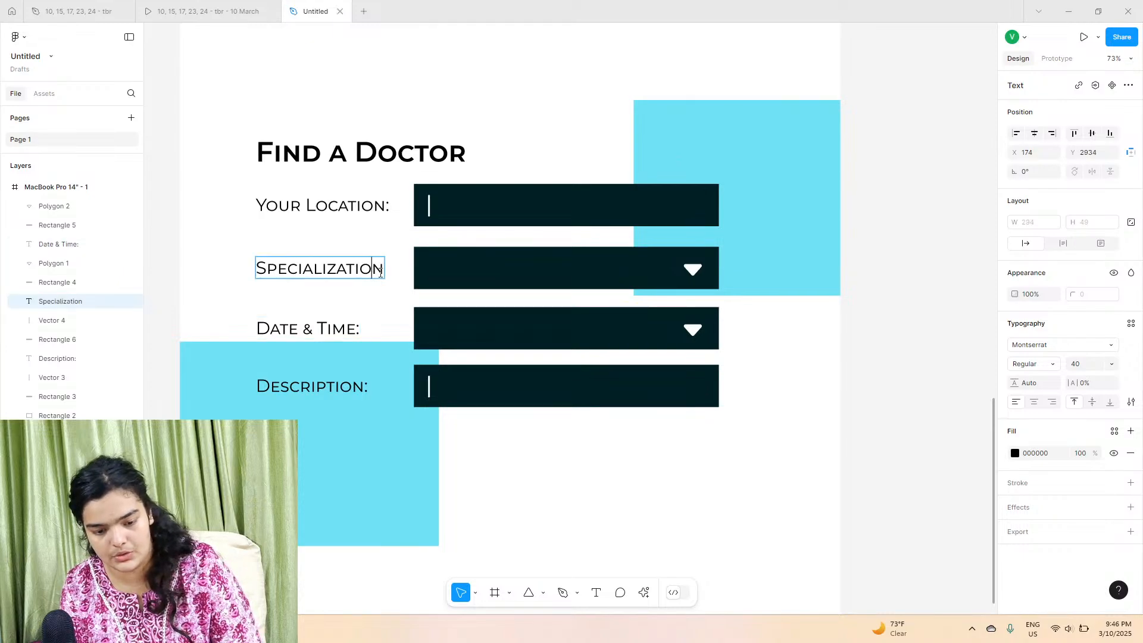
# Step: Widen the lower cyan background rectangle to 924
pyautogui.moveTo(360, 462); pyautogui.dragTo(370, 505)
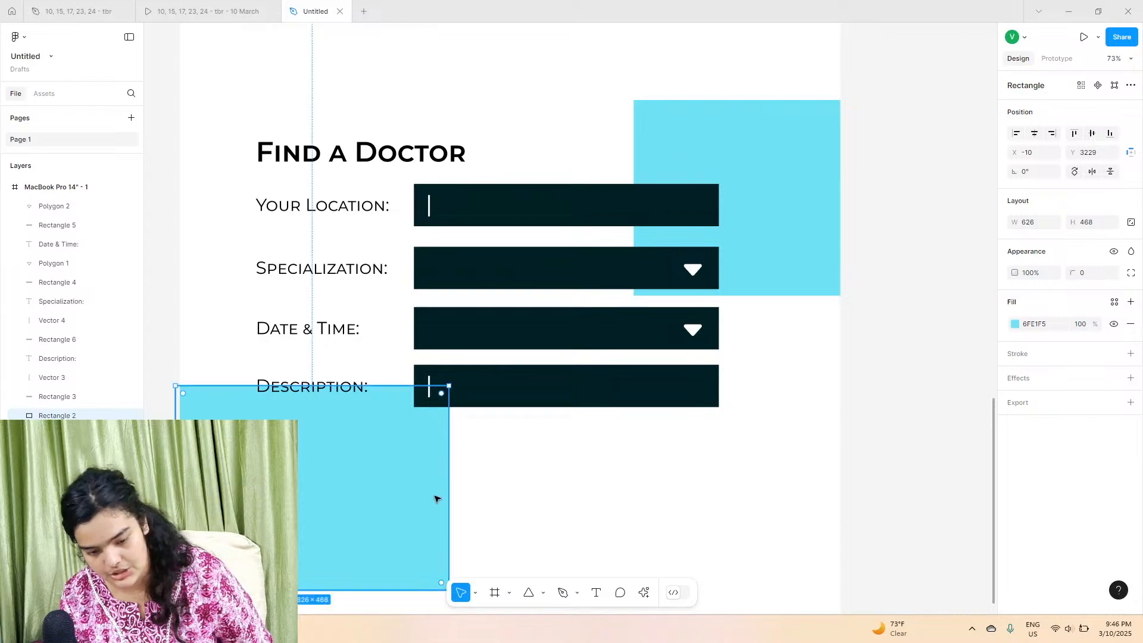
pyautogui.moveTo(449, 486); pyautogui.dragTo(579, 503)
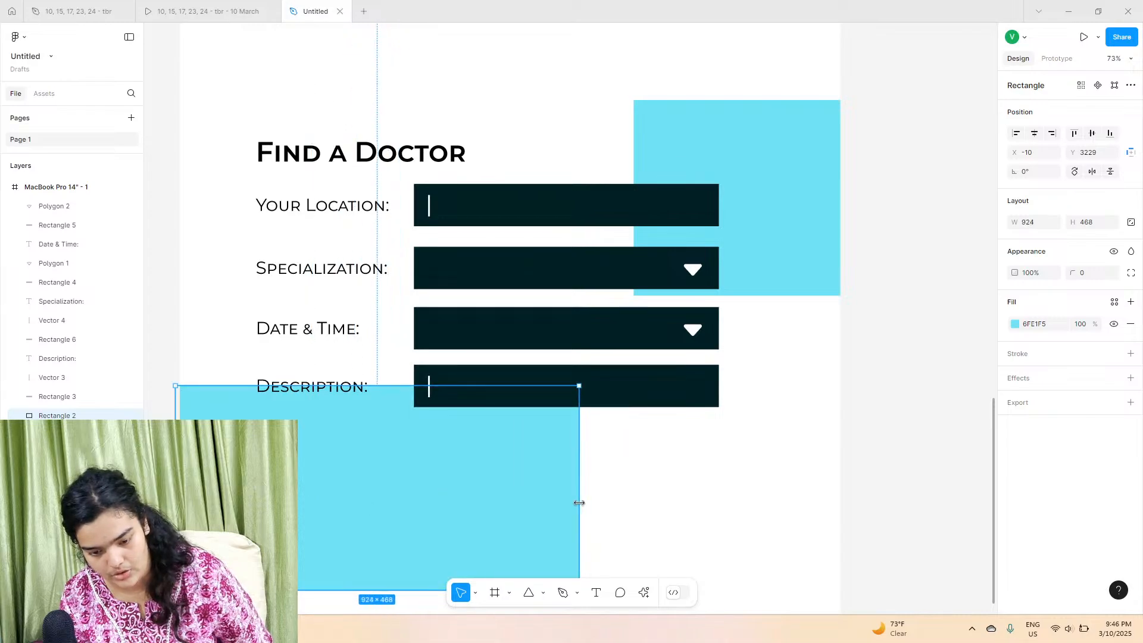
# Step: Enlarge the Description field's dark rectangle downward to about 698×359 to form a text area
pyautogui.click(587, 393)
pyautogui.moveTo(619, 420); pyautogui.dragTo(622, 521)
pyautogui.moveTo(716, 419)
pyautogui.mouseDown()
pyautogui.moveTo(816, 433)
pyautogui.moveTo(717, 423)
pyautogui.mouseUp()
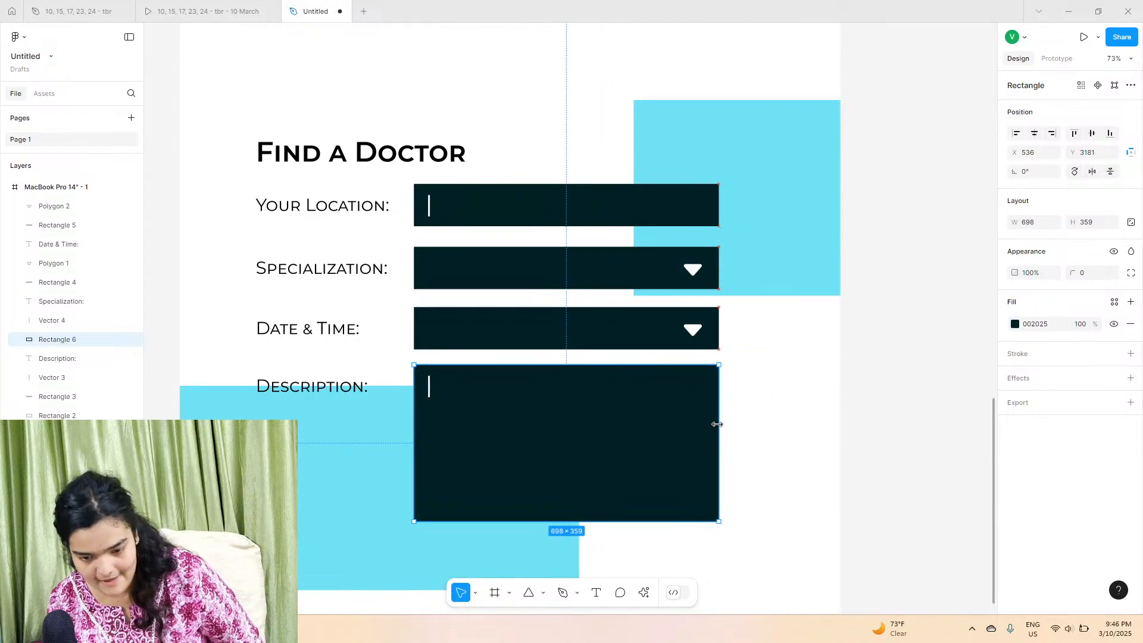
pyautogui.click(736, 455)
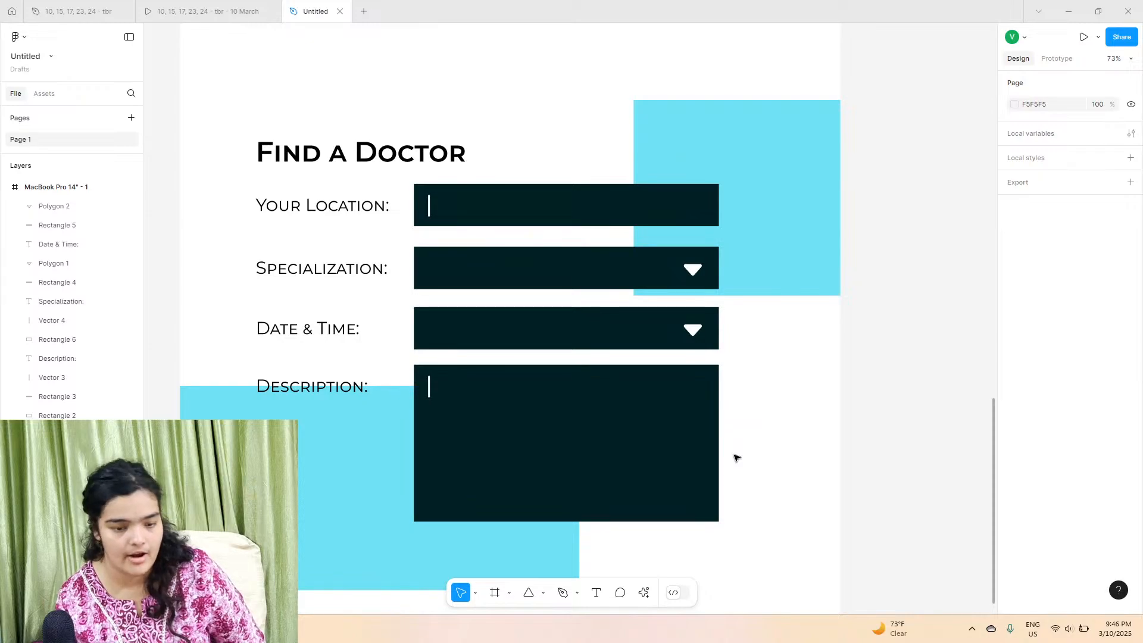
# Step: Shorten the lower cyan background rectangle slightly from its bottom edge to a height of about 446
pyautogui.hscroll(-3, 737, 457)
pyautogui.scroll(-3, 737, 457)
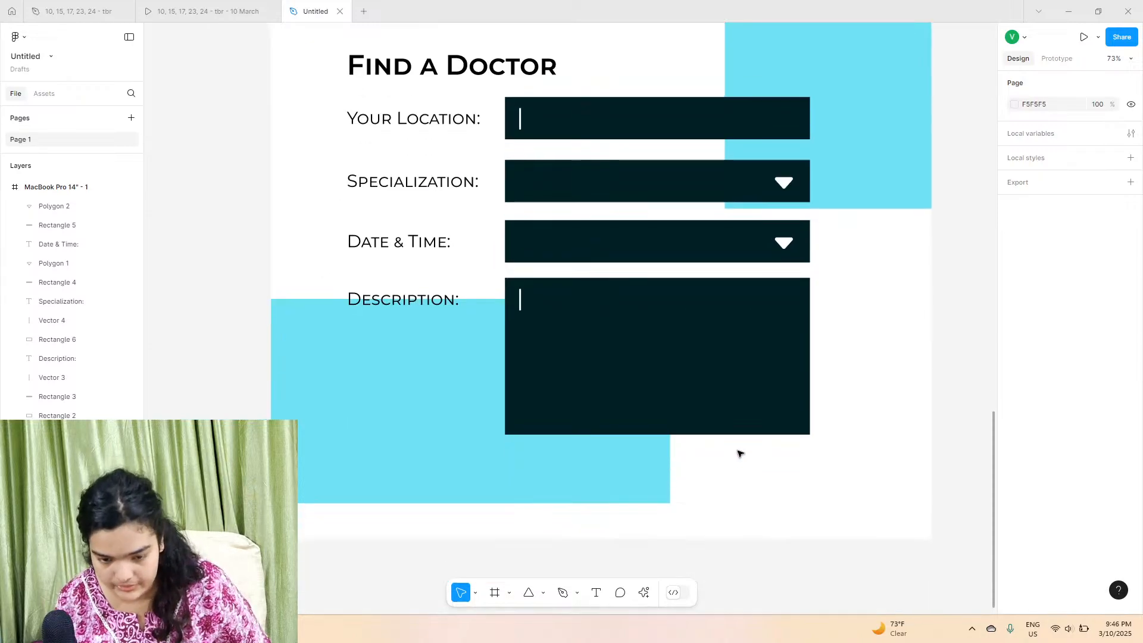
pyautogui.click(575, 499)
pyautogui.moveTo(573, 499); pyautogui.dragTo(571, 490)
pyautogui.scroll(15, 684, 500)
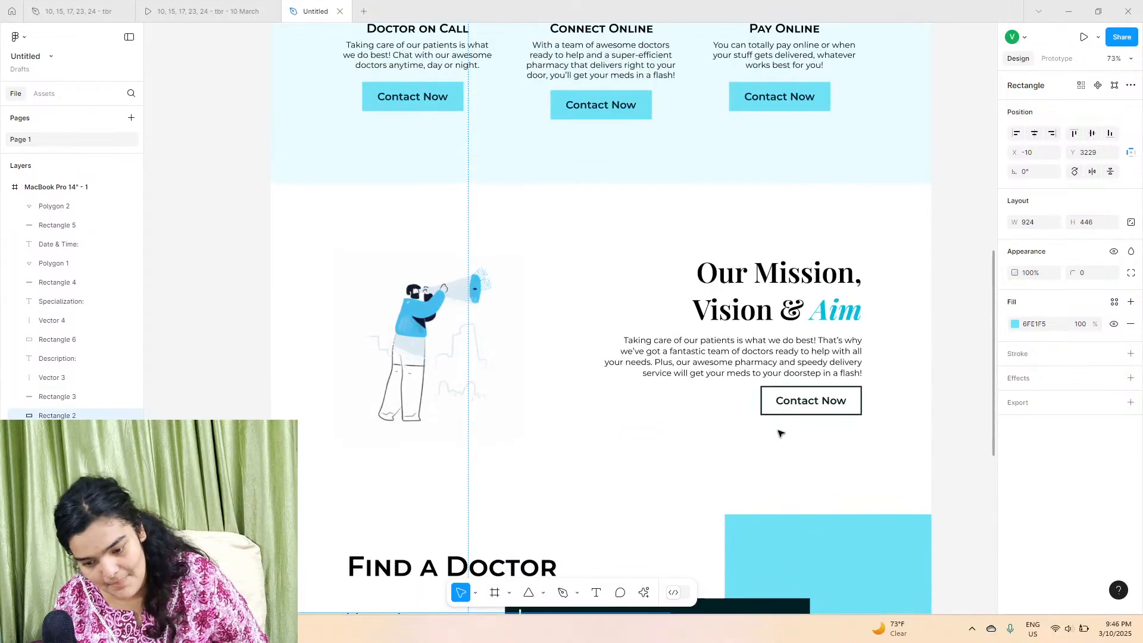
# Step: Copy the Mission section's Contact Now button and paste it into the page frame below the Description field
pyautogui.moveTo(840, 449); pyautogui.dragTo(765, 399)
pyautogui.rightClick(767, 397)
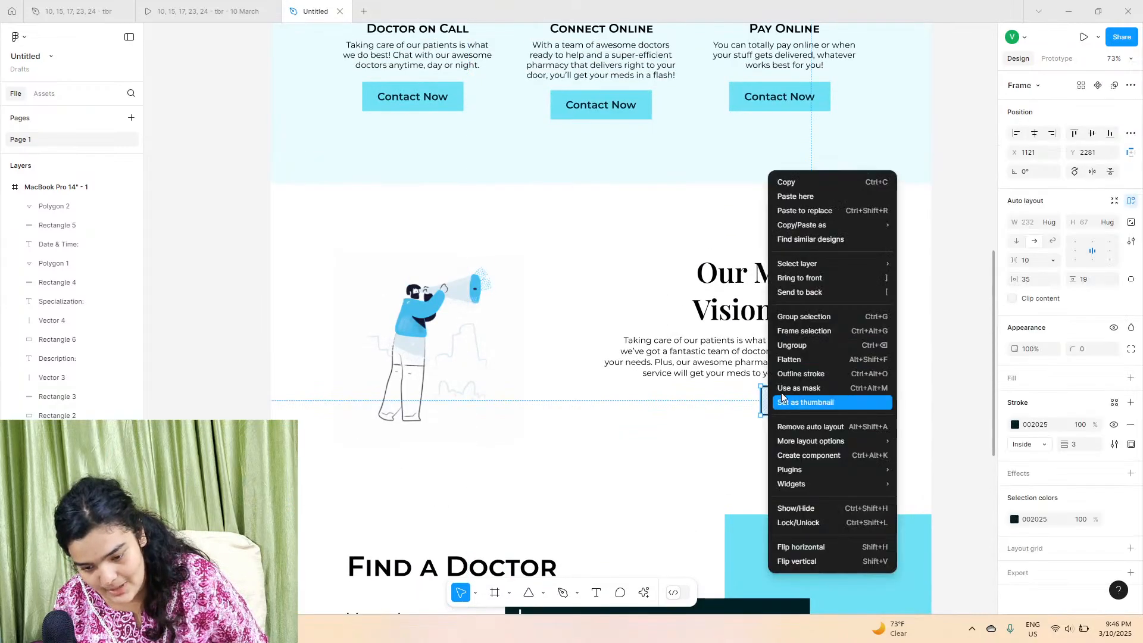
pyautogui.click(829, 183)
pyautogui.scroll(-3, 727, 529)
pyautogui.scroll(-4, 729, 532)
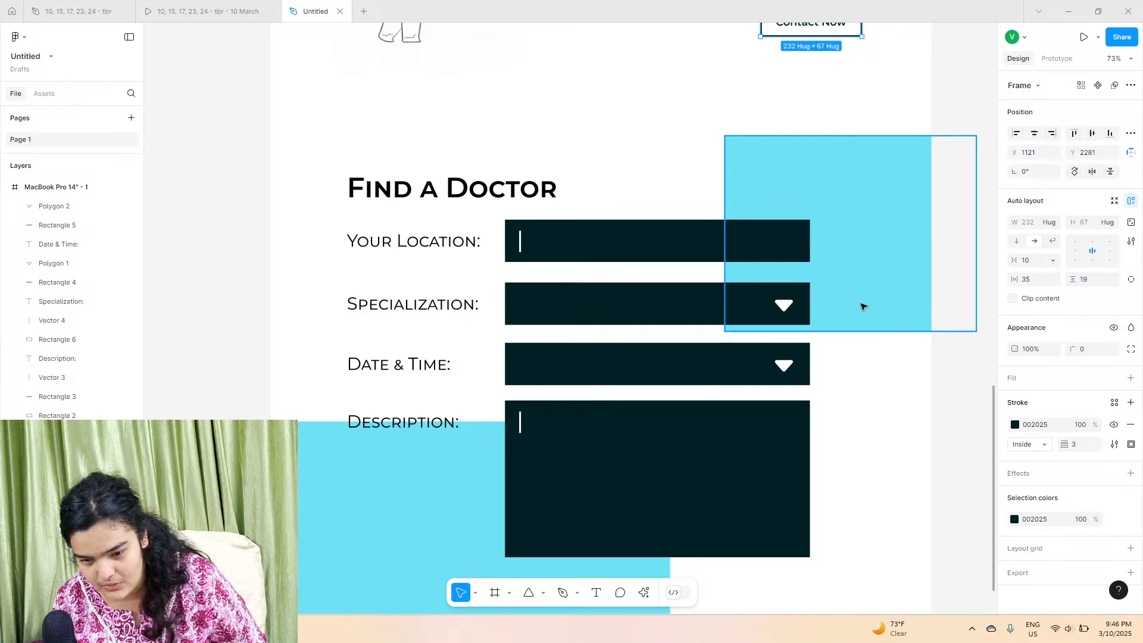
pyautogui.click(915, 424)
pyautogui.rightClick(879, 433)
pyautogui.click(869, 433)
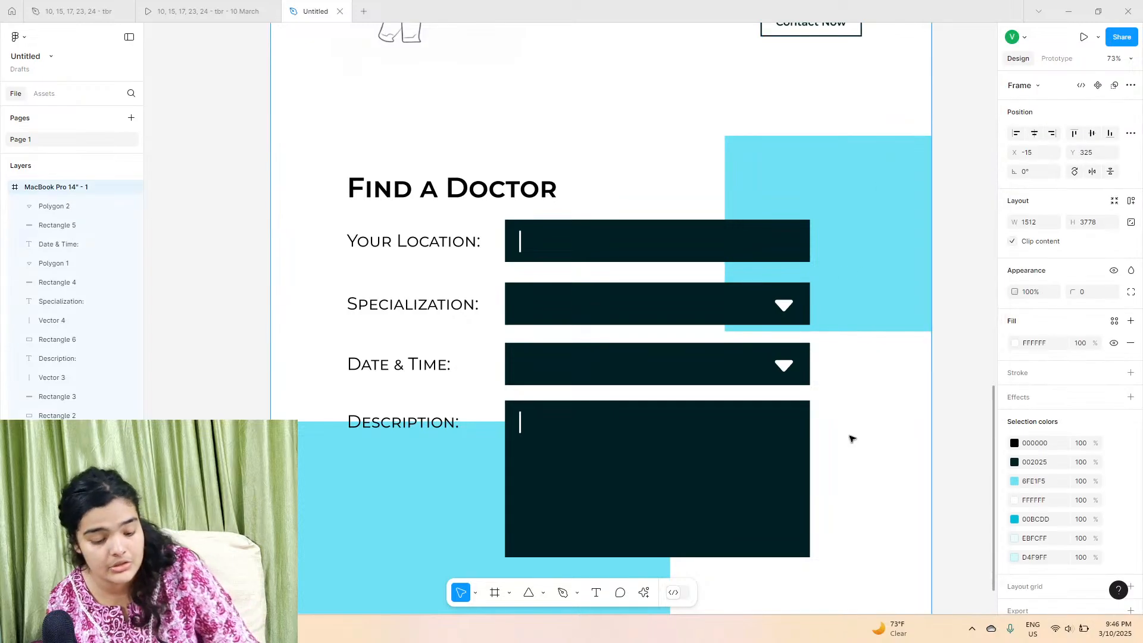
pyautogui.hotkey('ctrl', 'v')
pyautogui.scroll(7, 851, 439)
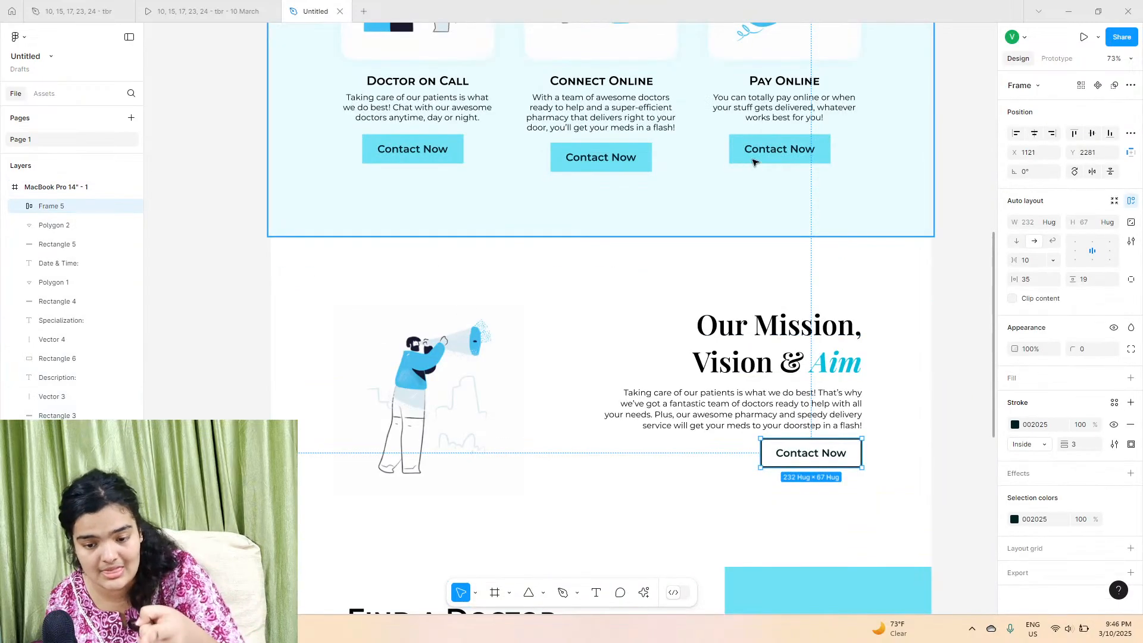
pyautogui.moveTo(785, 454); pyautogui.dragTo(732, 422)
# Step: Change the pasted button's text to Submit
pyautogui.doubleClick(732, 422)
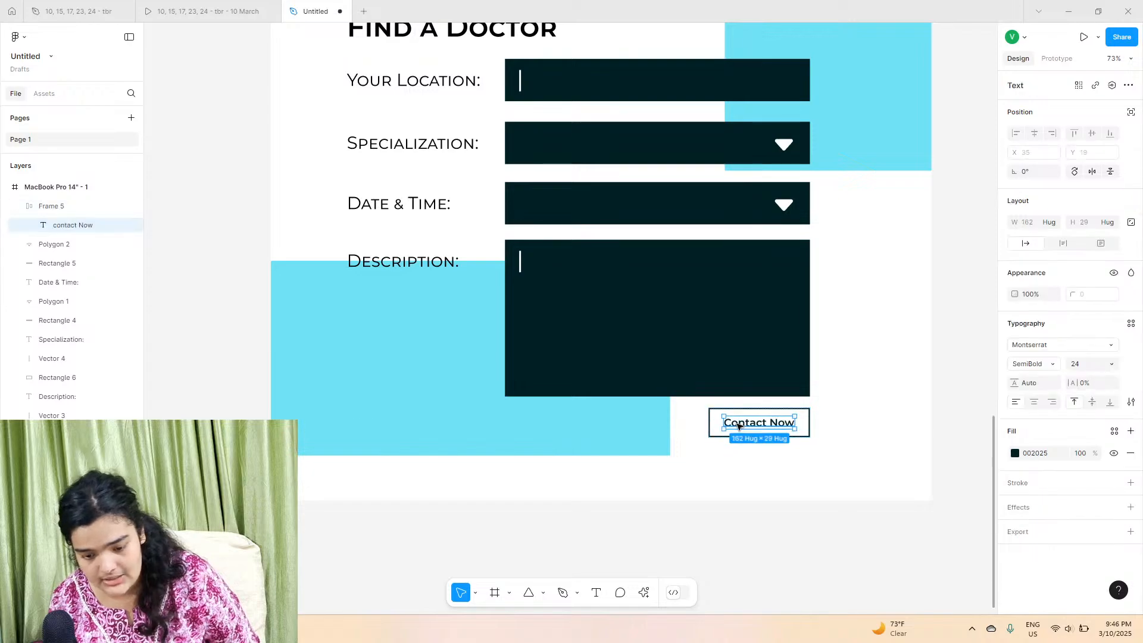
pyautogui.doubleClick(732, 422)
pyautogui.write('Submi')
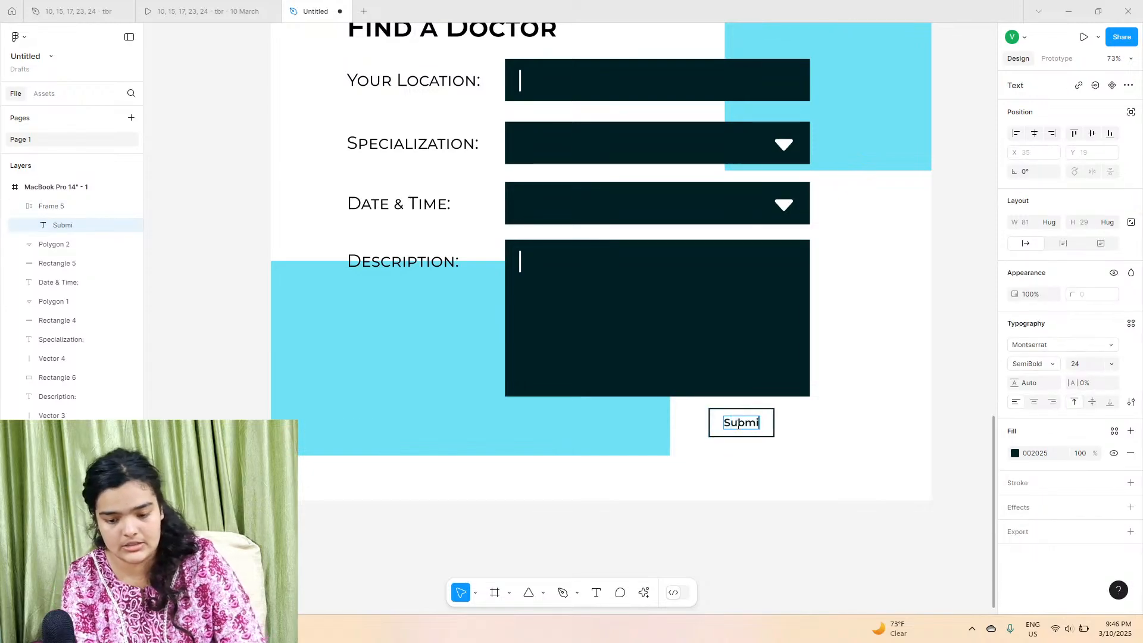
pyautogui.press('Escape')
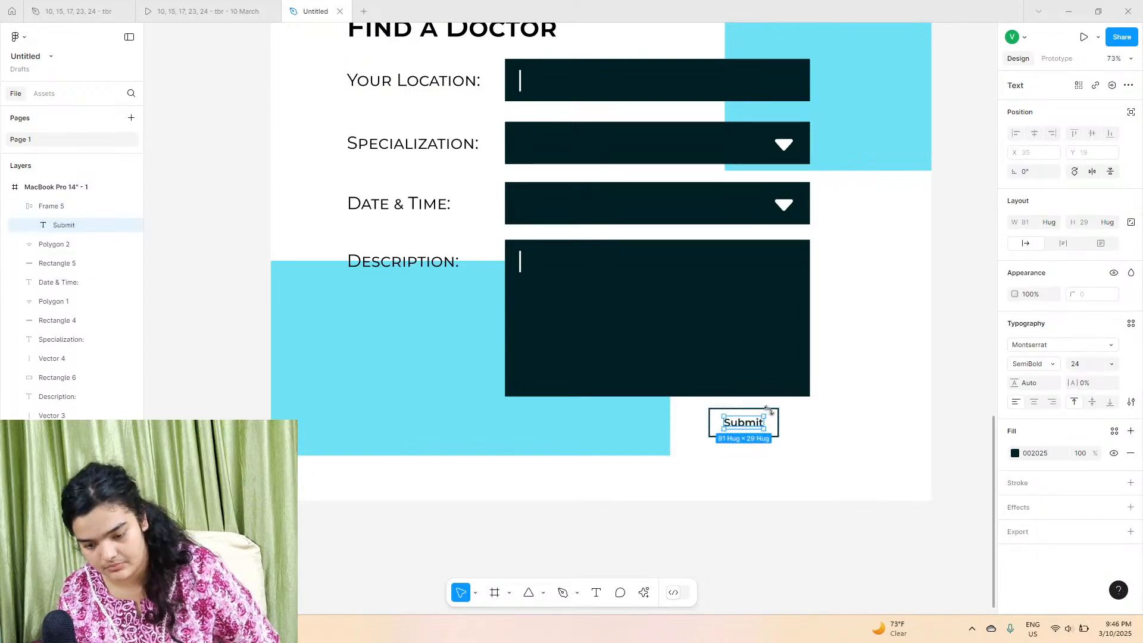
# Step: Widen the Submit button to 232 and align its right edge with the form fields
pyautogui.click(768, 411)
pyautogui.moveTo(777, 422)
pyautogui.mouseDown()
pyautogui.moveTo(808, 425)
pyautogui.moveTo(786, 429)
pyautogui.mouseUp()
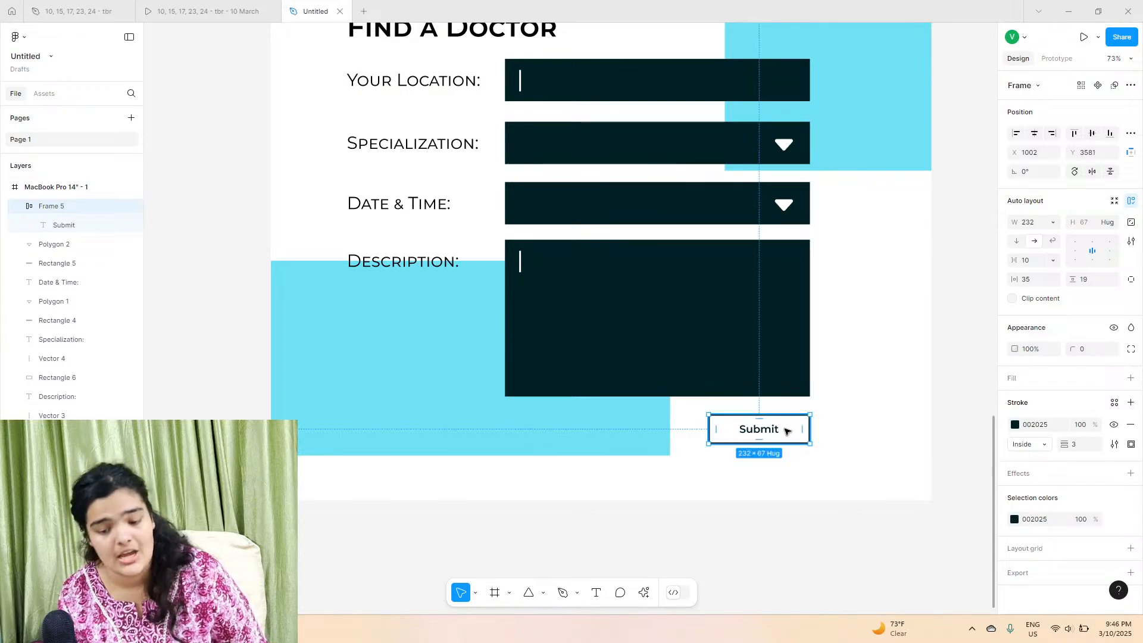
pyautogui.click(752, 466)
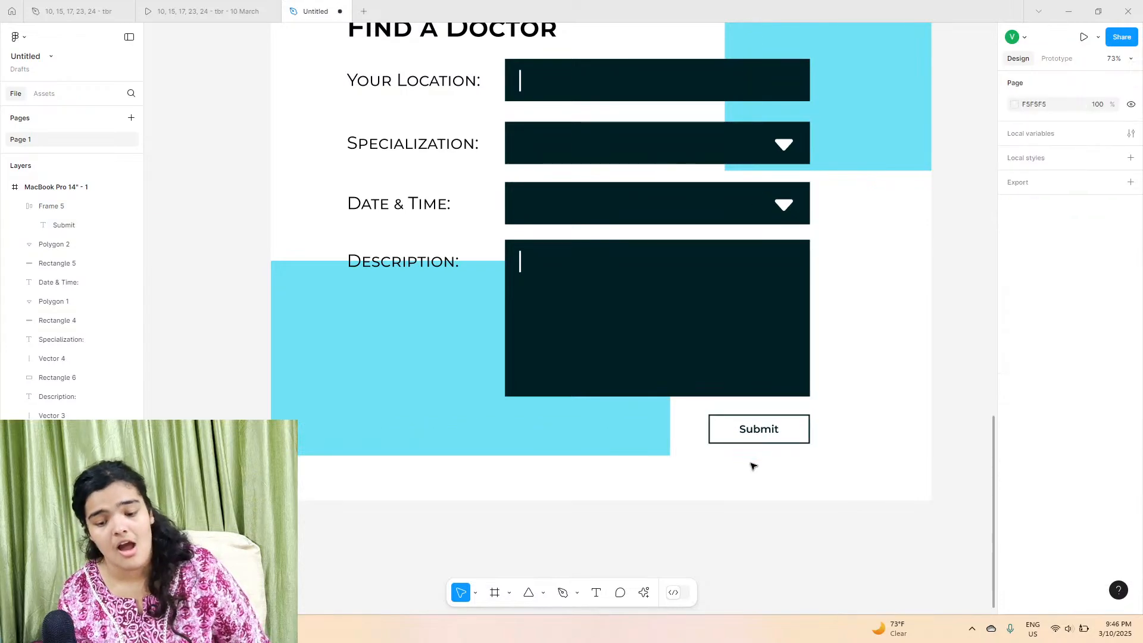
# Step: Review the whole landing page layout from top to bottom
pyautogui.click(768, 427)
pyautogui.click(842, 404)
pyautogui.scroll(2, 840, 406)
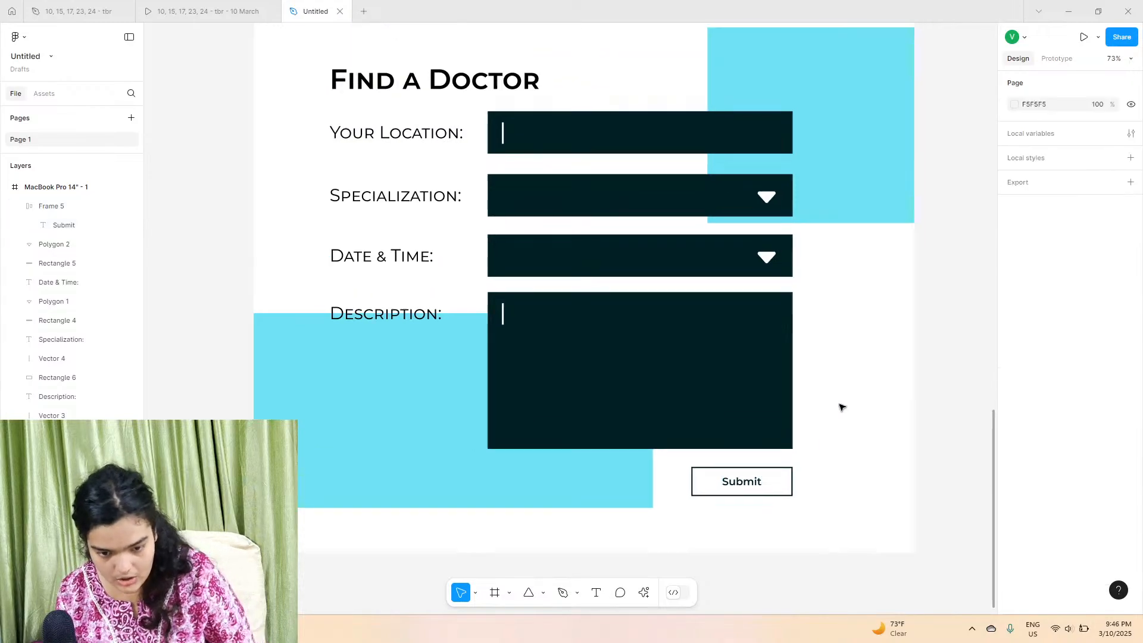
pyautogui.scroll(12, 840, 406)
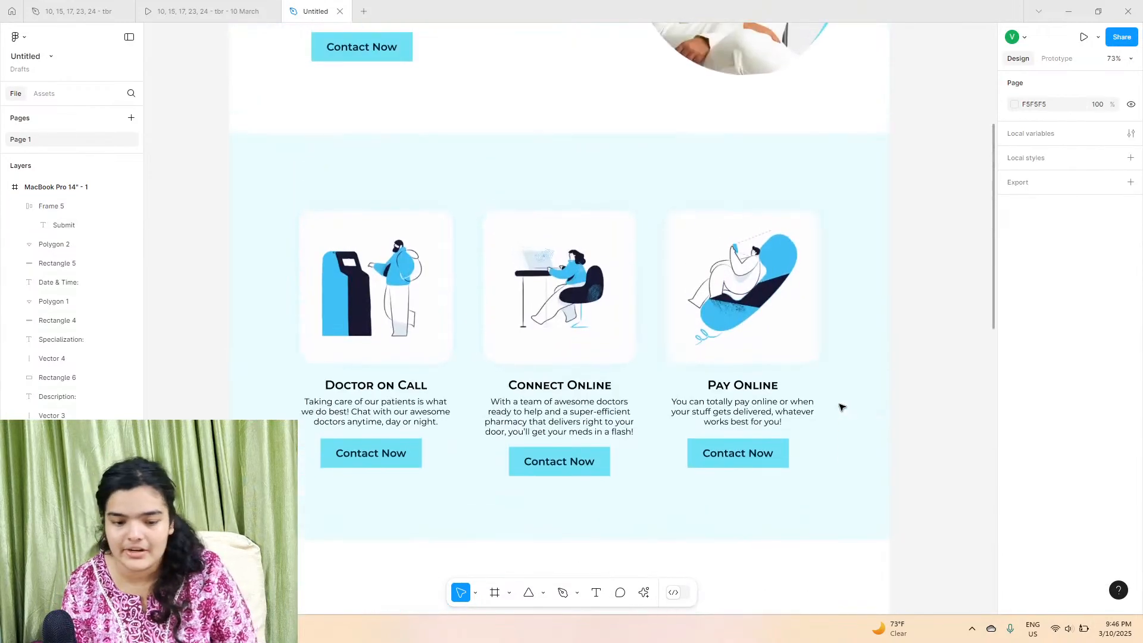
pyautogui.scroll(10, 840, 407)
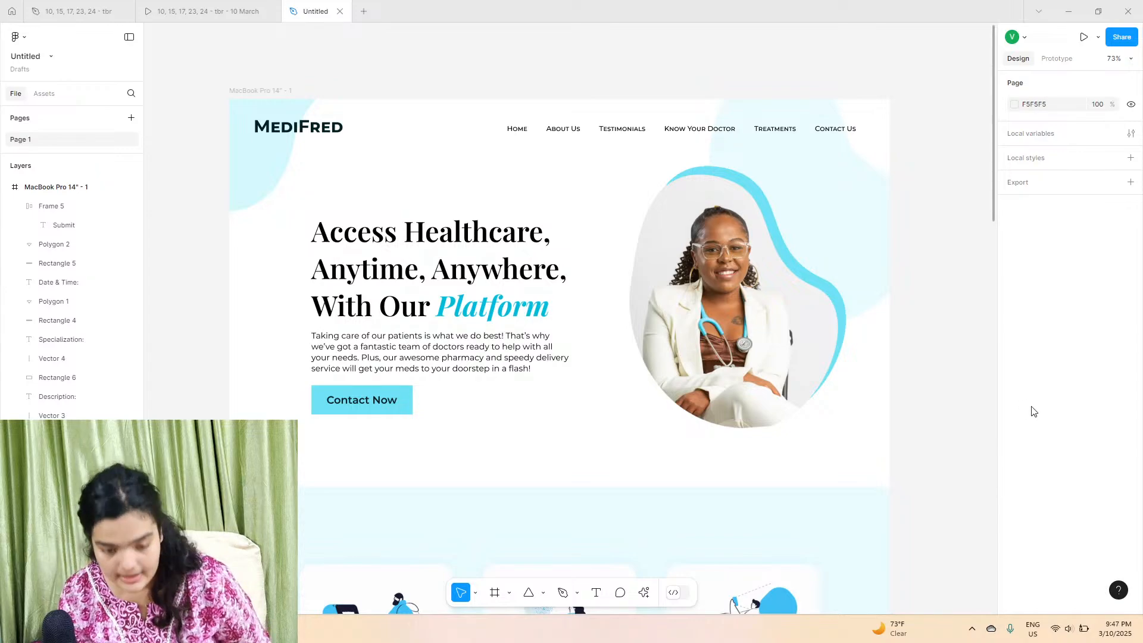
pyautogui.scroll(-5, 707, 381)
pyautogui.scroll(-15, 708, 382)
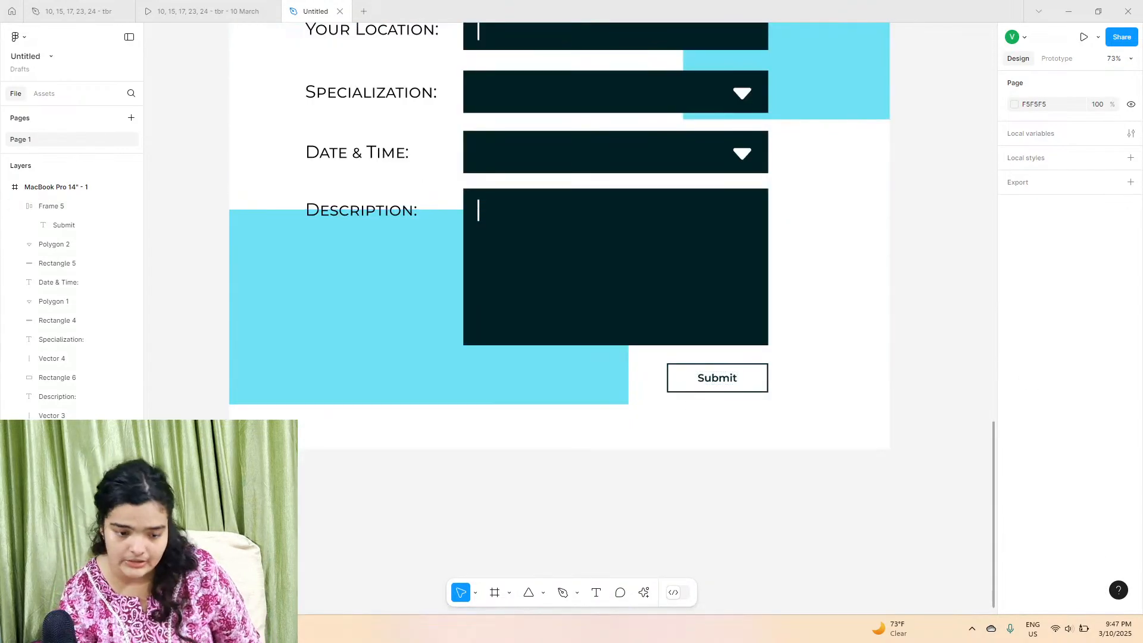
# Step: Extend the MacBook Pro 14" frame's height downward to 3810
pyautogui.click(16, 186)
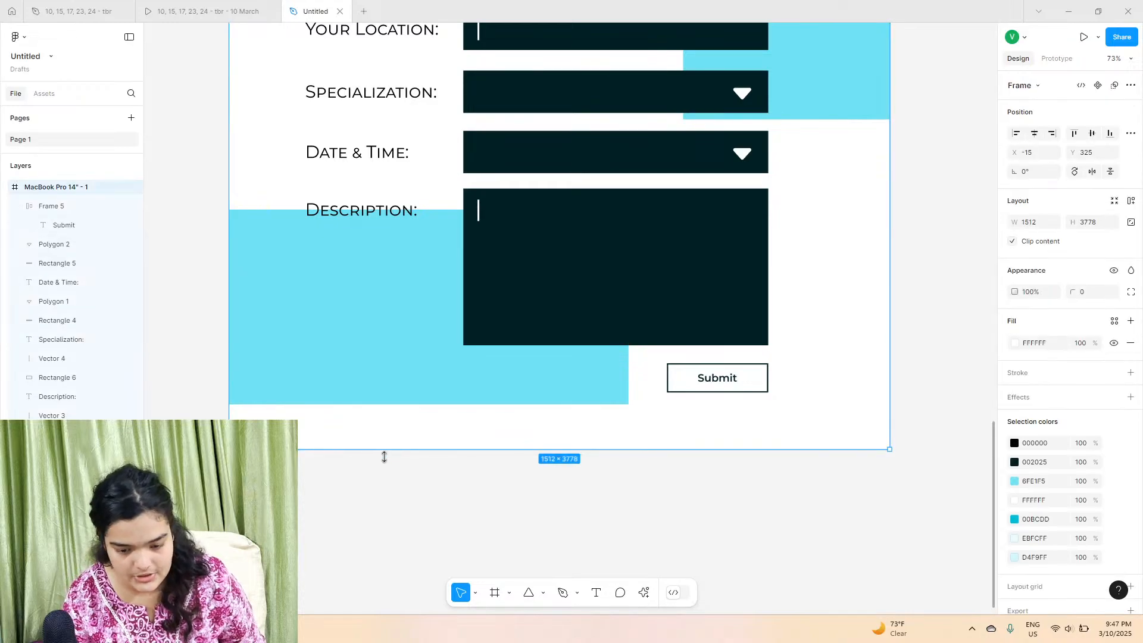
pyautogui.moveTo(383, 456); pyautogui.dragTo(388, 464)
# Step: Draw a full-width footer frame about 1512×100 along the bottom of the page
pyautogui.click(493, 592)
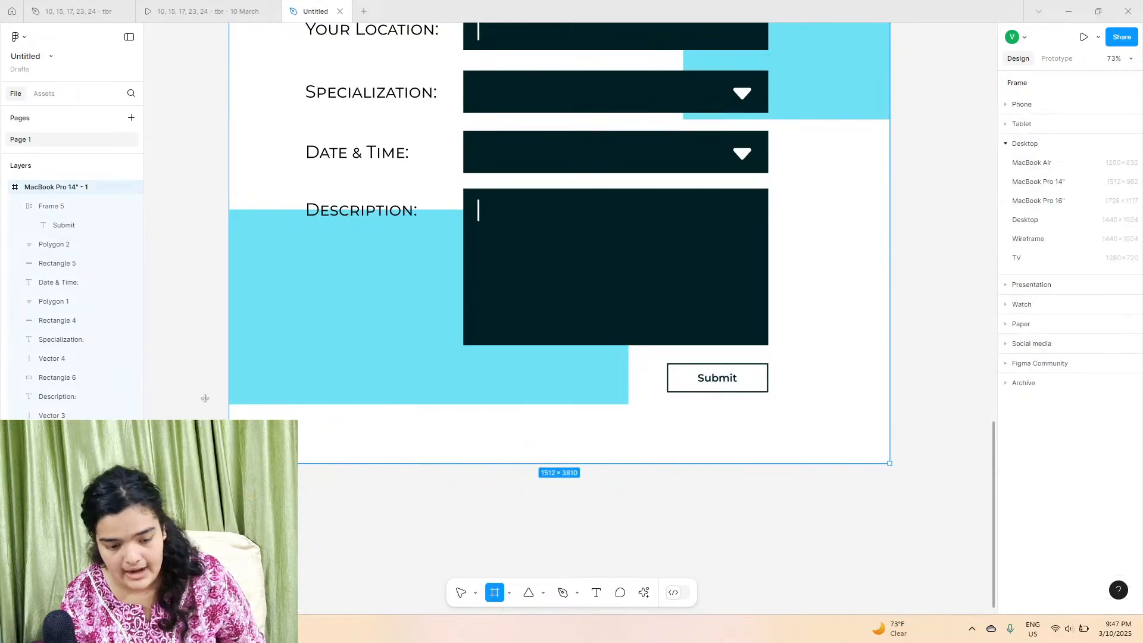
pyautogui.moveTo(231, 423)
pyautogui.mouseDown()
pyautogui.moveTo(364, 459)
pyautogui.moveTo(806, 471)
pyautogui.moveTo(889, 463)
pyautogui.mouseUp()
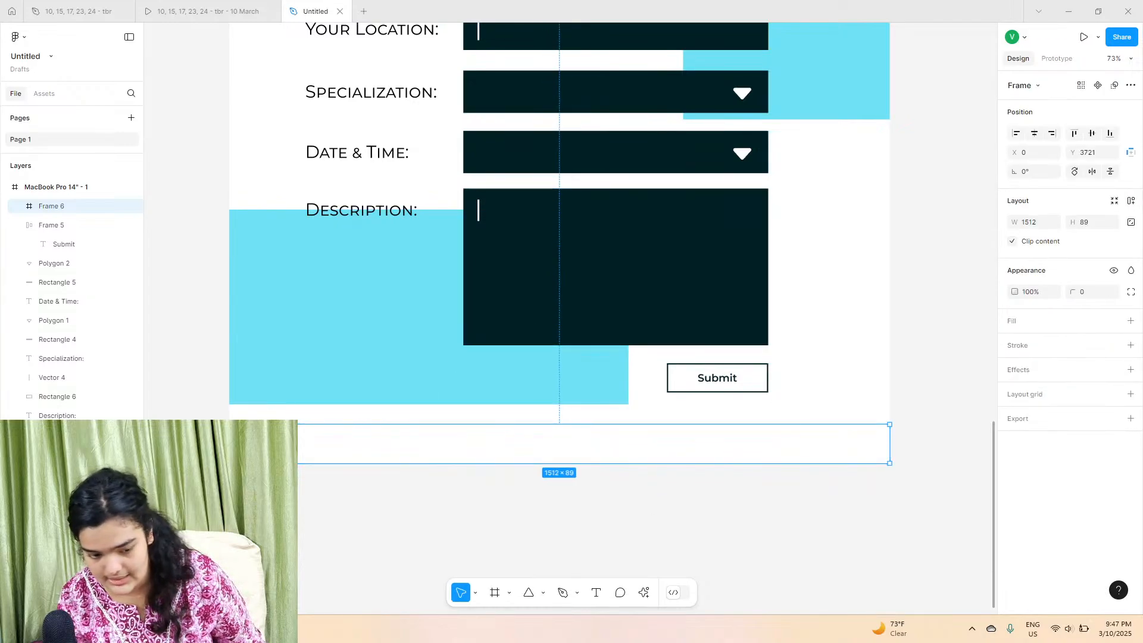
pyautogui.moveTo(291, 424); pyautogui.dragTo(292, 417)
# Step: Add a fill to the footer frame and set it to dark 002025
pyautogui.click(1130, 321)
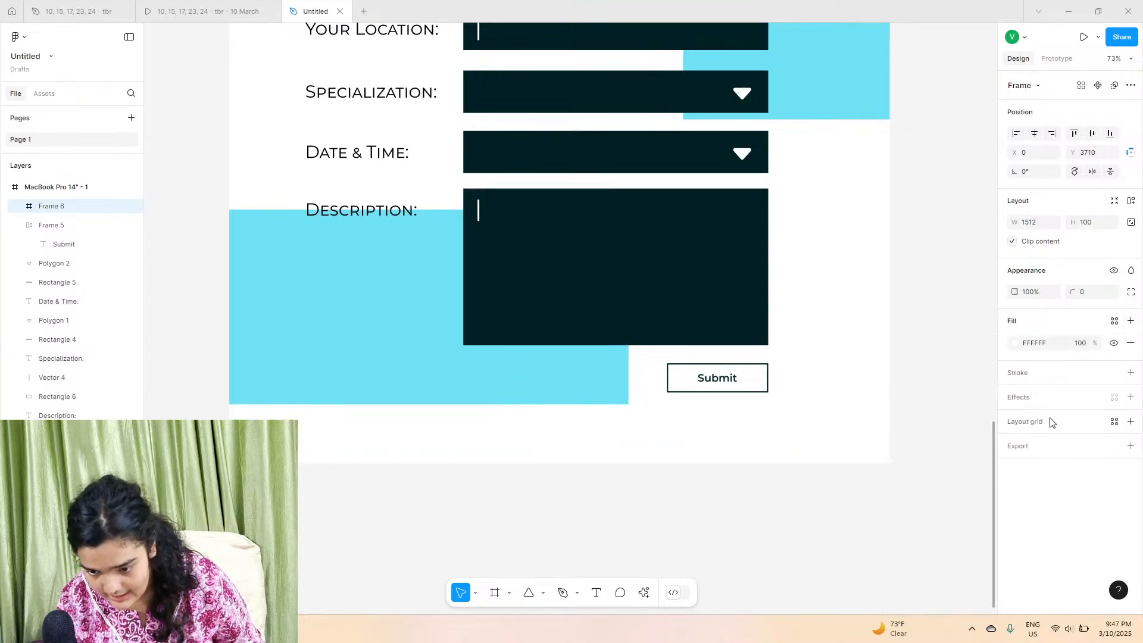
pyautogui.click(1015, 342)
pyautogui.click(884, 553)
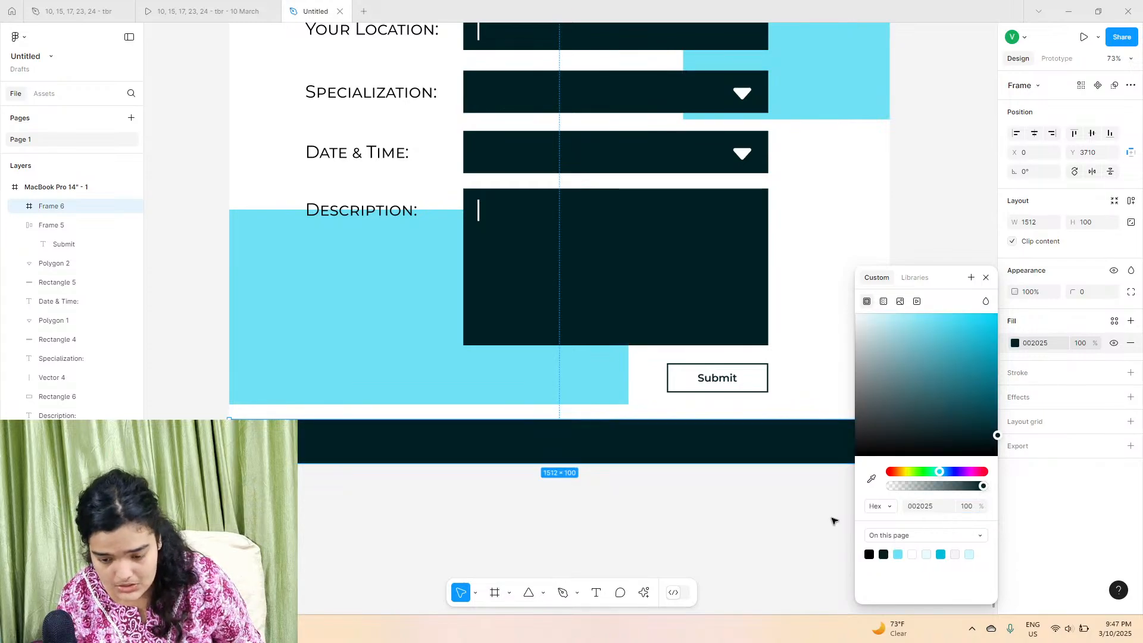
pyautogui.click(733, 522)
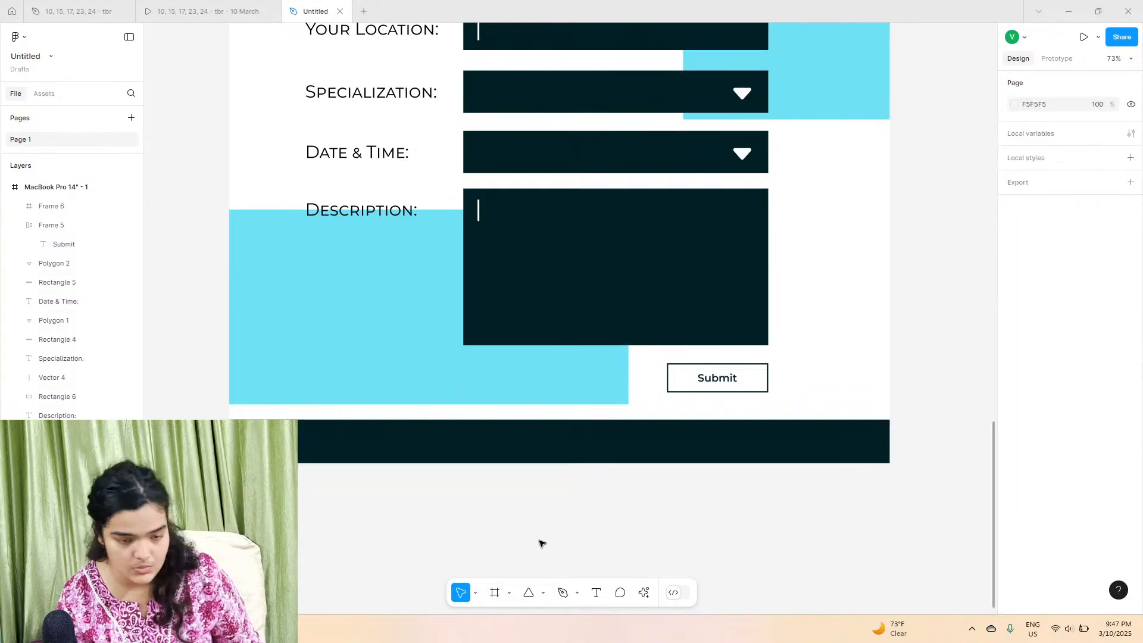
# Step: Copy the copyright line from the reference design and paste it into the left side of the footer
pyautogui.click(240, 10)
pyautogui.scroll(-2, 415, 472)
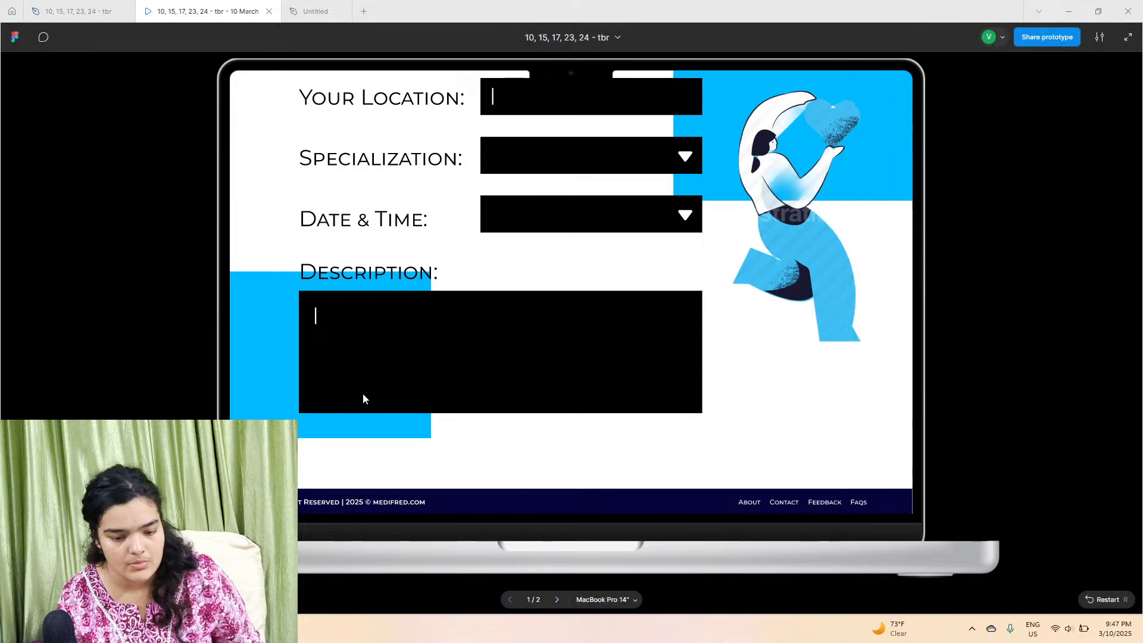
pyautogui.click(103, 8)
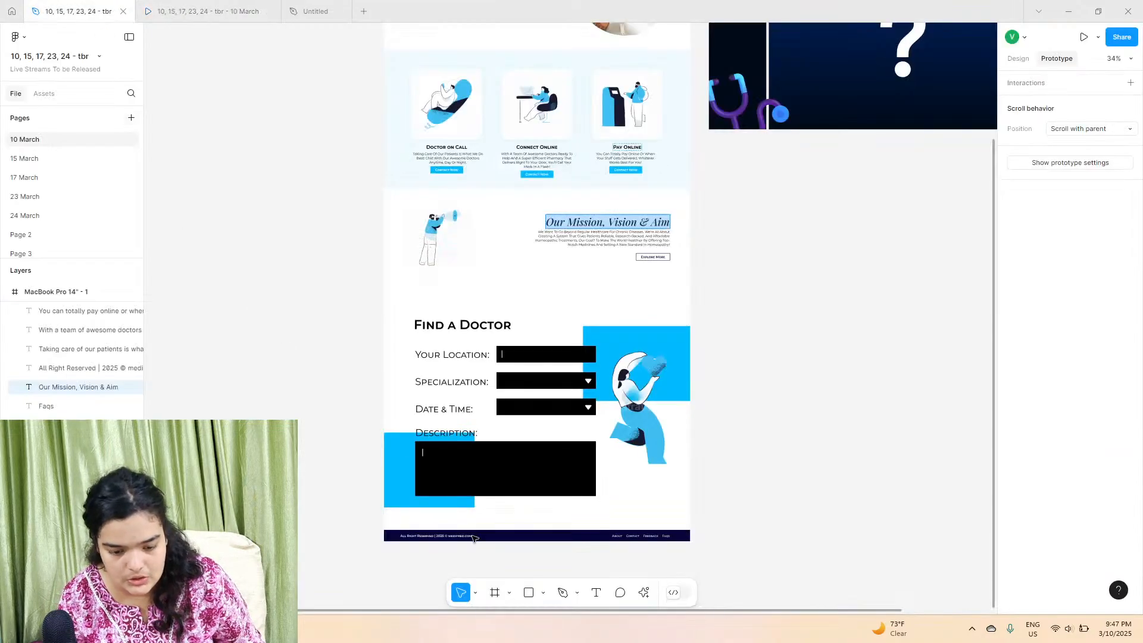
pyautogui.click(441, 534)
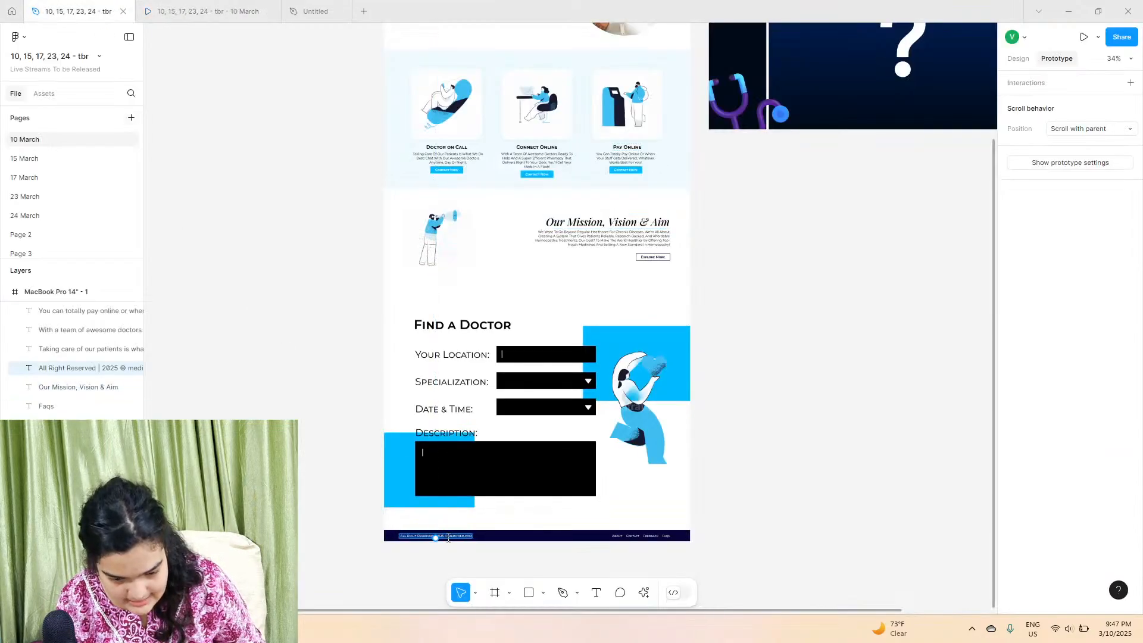
pyautogui.rightClick(443, 536)
pyautogui.click(462, 502)
pyautogui.click(316, 6)
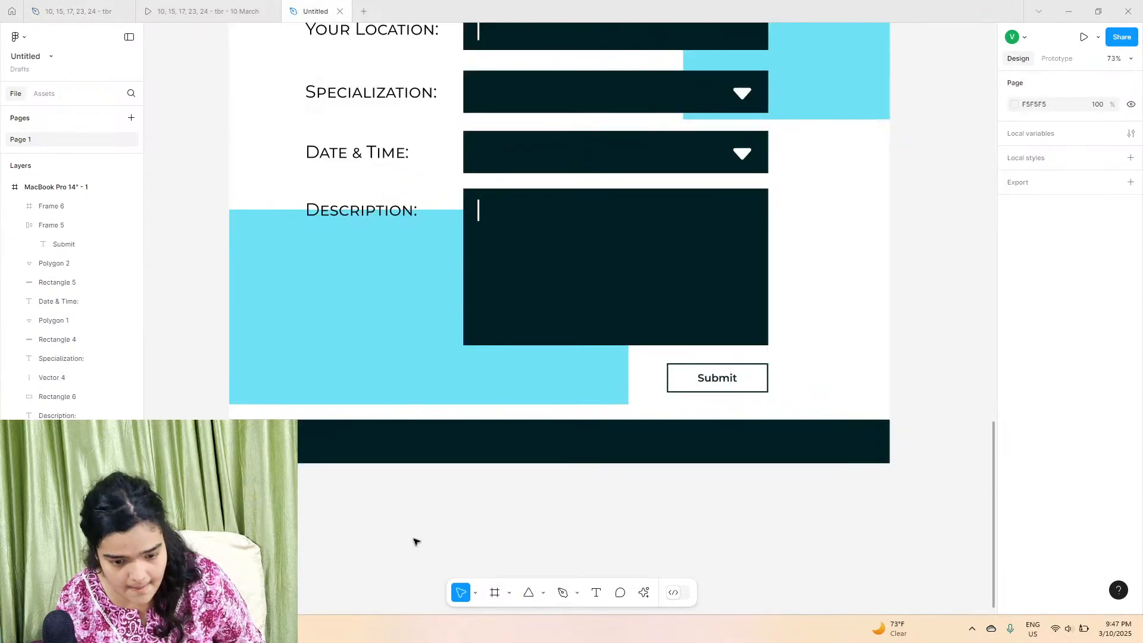
pyautogui.rightClick(417, 448)
pyautogui.click(446, 462)
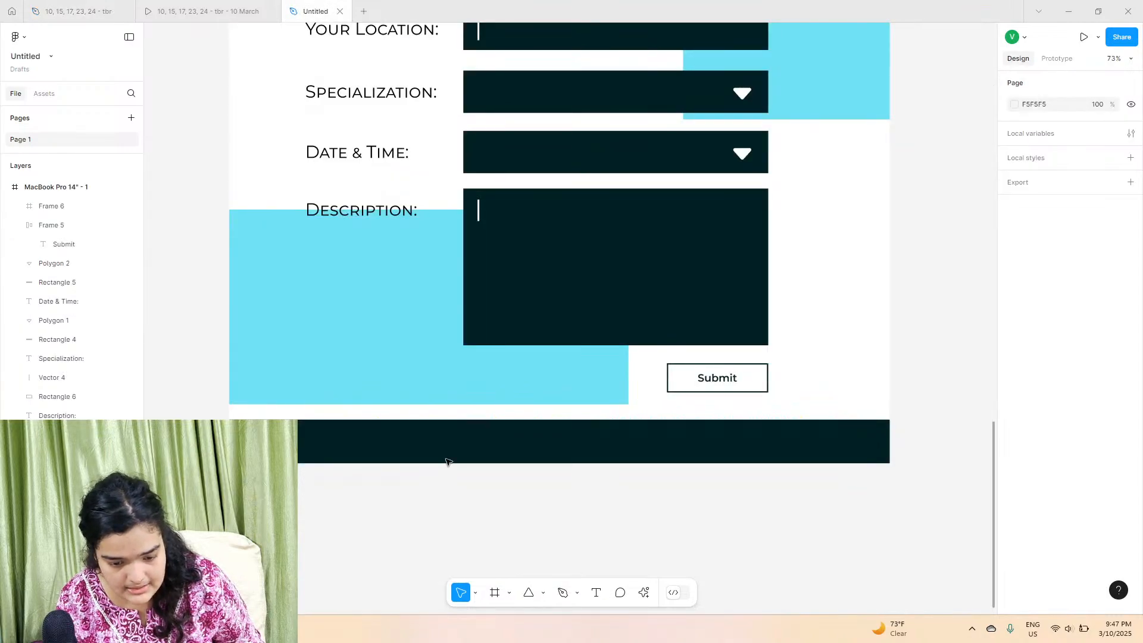
pyautogui.moveTo(477, 534); pyautogui.dragTo(347, 441)
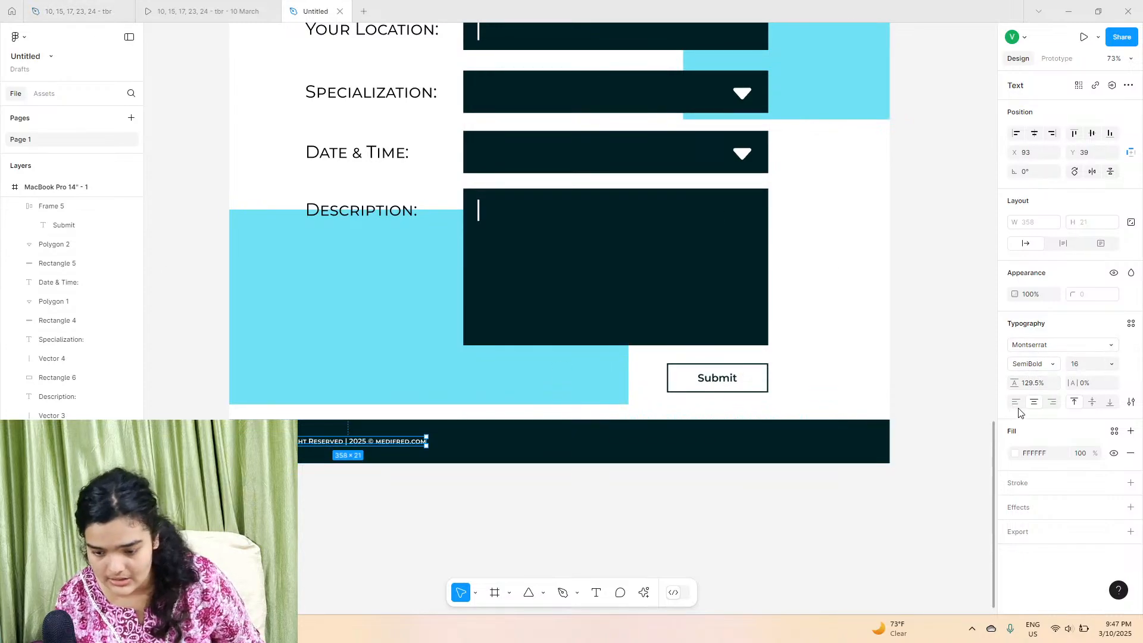
# Step: Duplicate the copyright text to the footer's right side and change its text to About
pyautogui.click(208, 11)
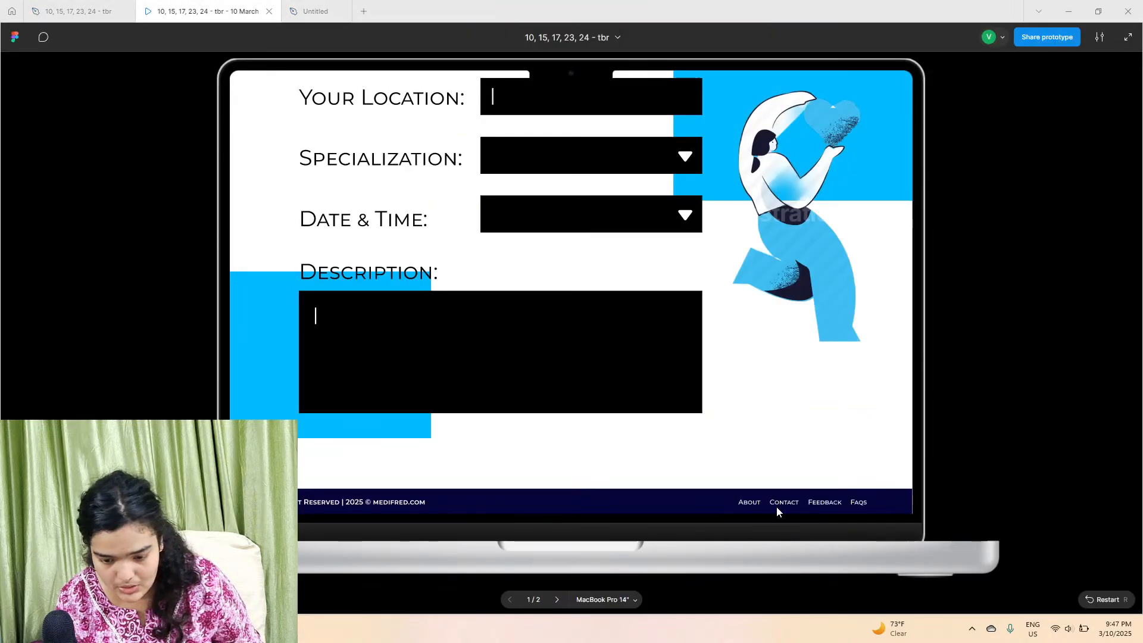
pyautogui.click(299, 6)
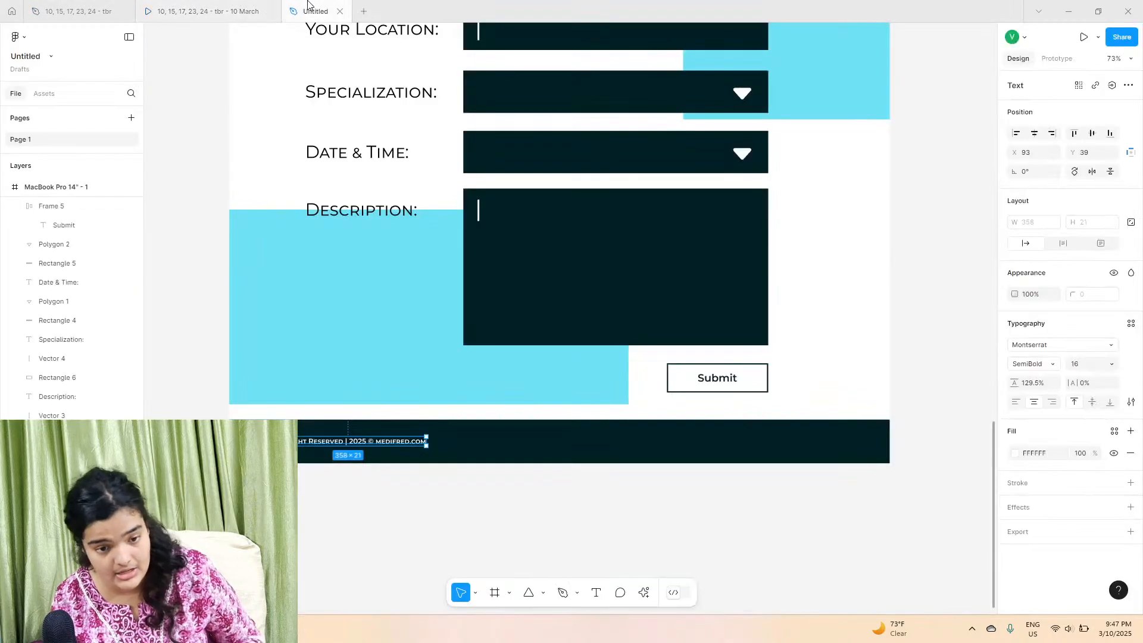
pyautogui.moveTo(382, 441); pyautogui.dragTo(720, 443)
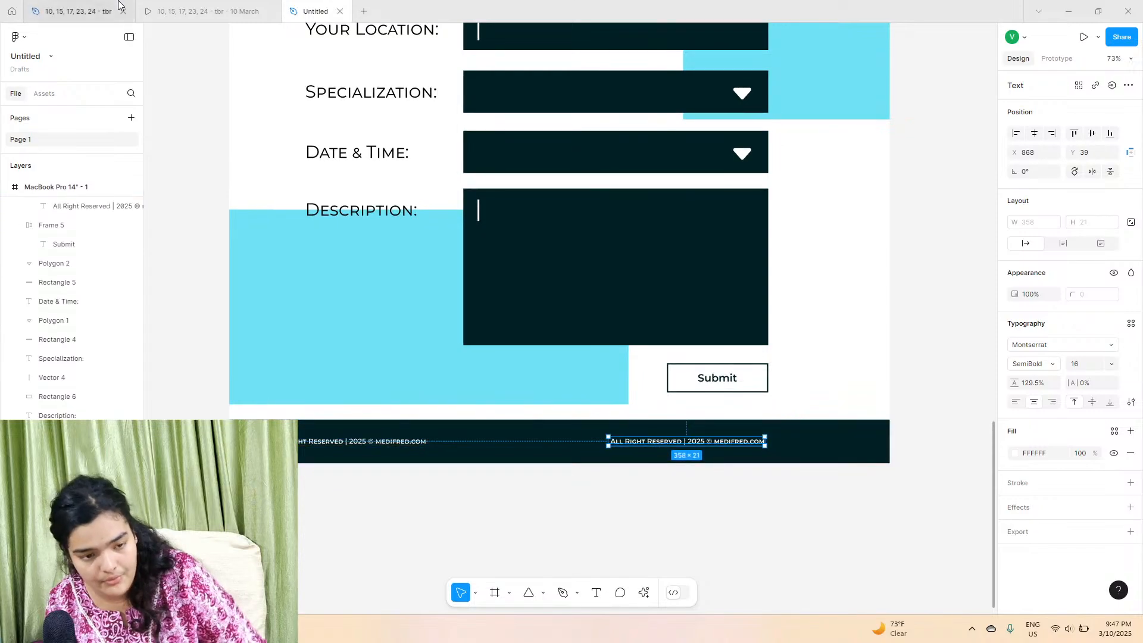
pyautogui.click(168, 6)
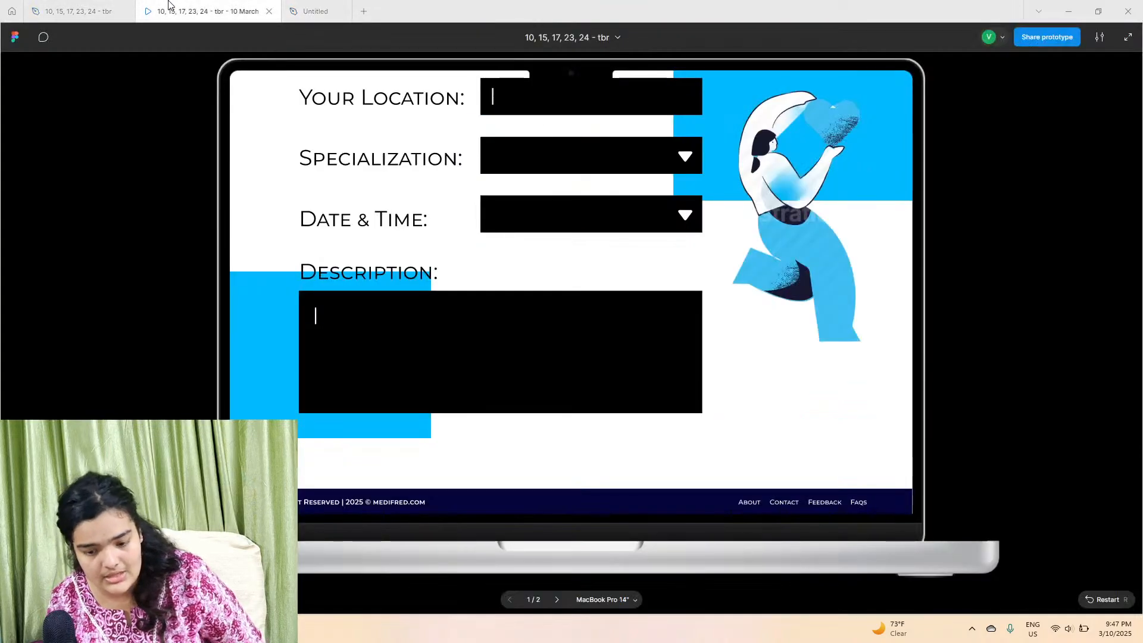
pyautogui.click(333, 6)
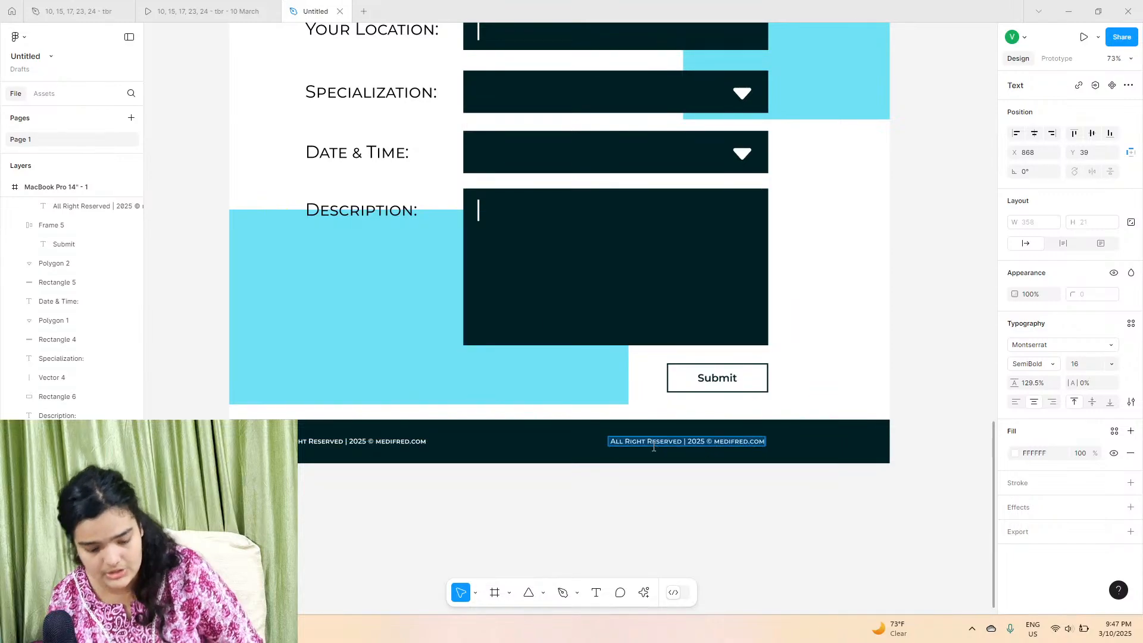
pyautogui.write('About')
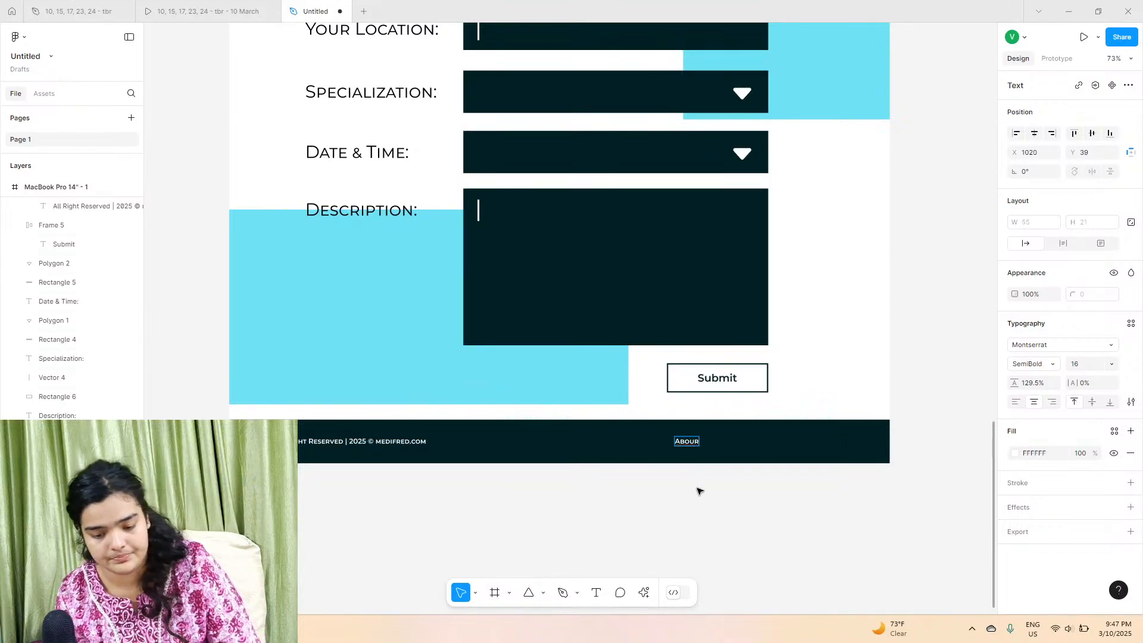
# Step: Duplicate the About link, place the copy beside it and rename it Feedback
pyautogui.hscroll(5, 717, 461)
pyautogui.scroll(2, 717, 461)
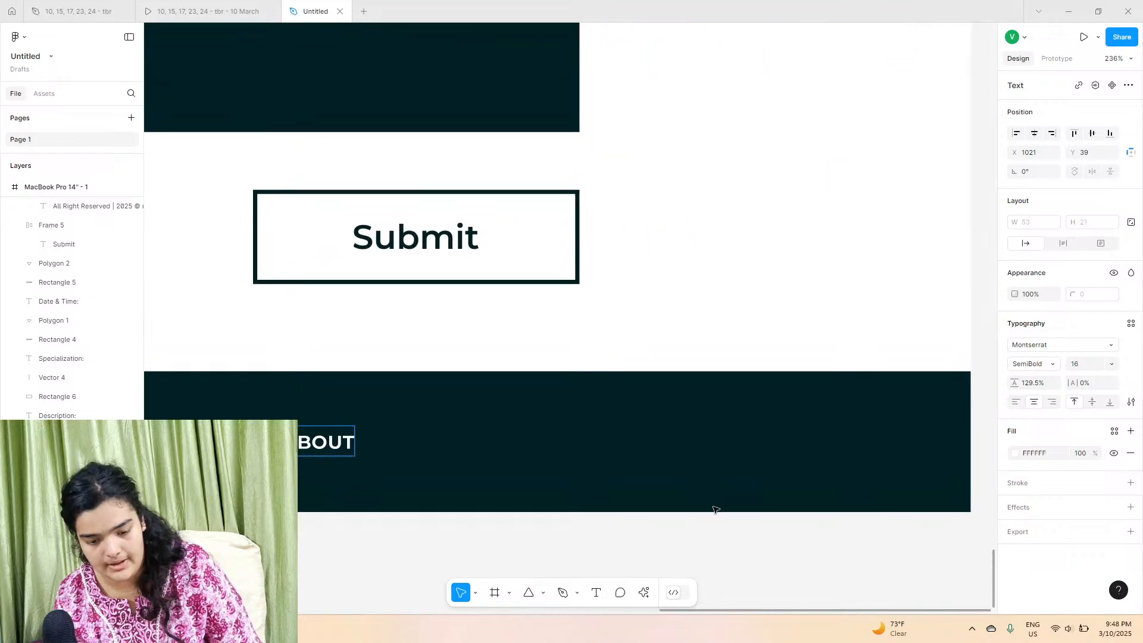
pyautogui.hotkey('ctrl', 'd')
pyautogui.moveTo(307, 446); pyautogui.dragTo(420, 451)
pyautogui.doubleClick(420, 450)
pyautogui.write('Feedback')
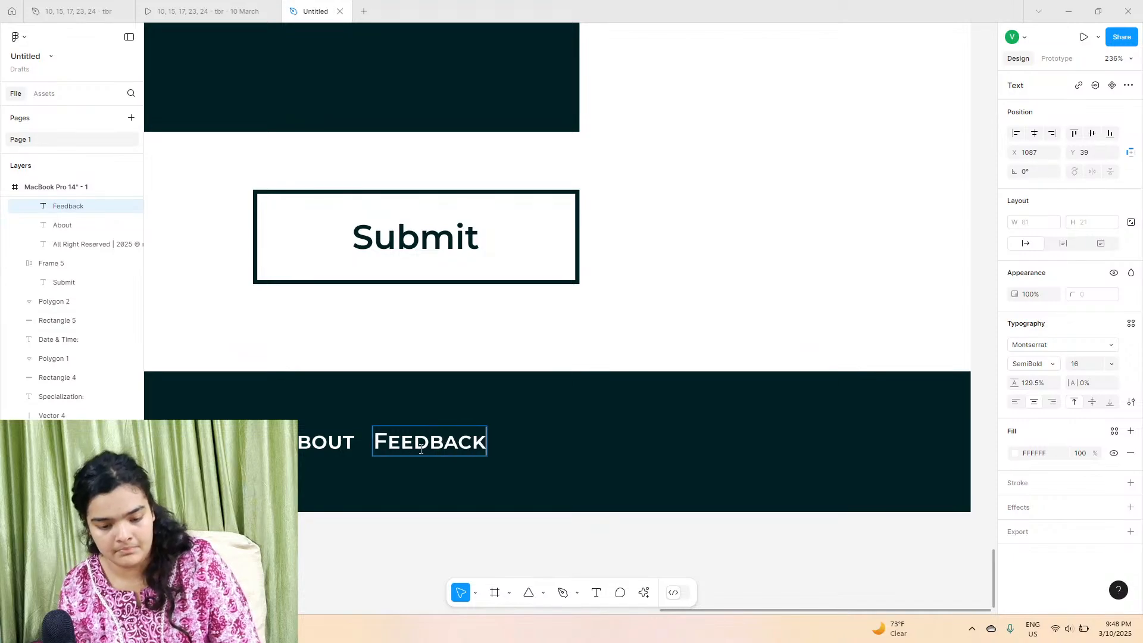
# Step: Duplicate the About and Feedback links together and place the copies to their right
pyautogui.keyDown('shift'); pyautogui.click(349, 445); pyautogui.keyUp('shift')
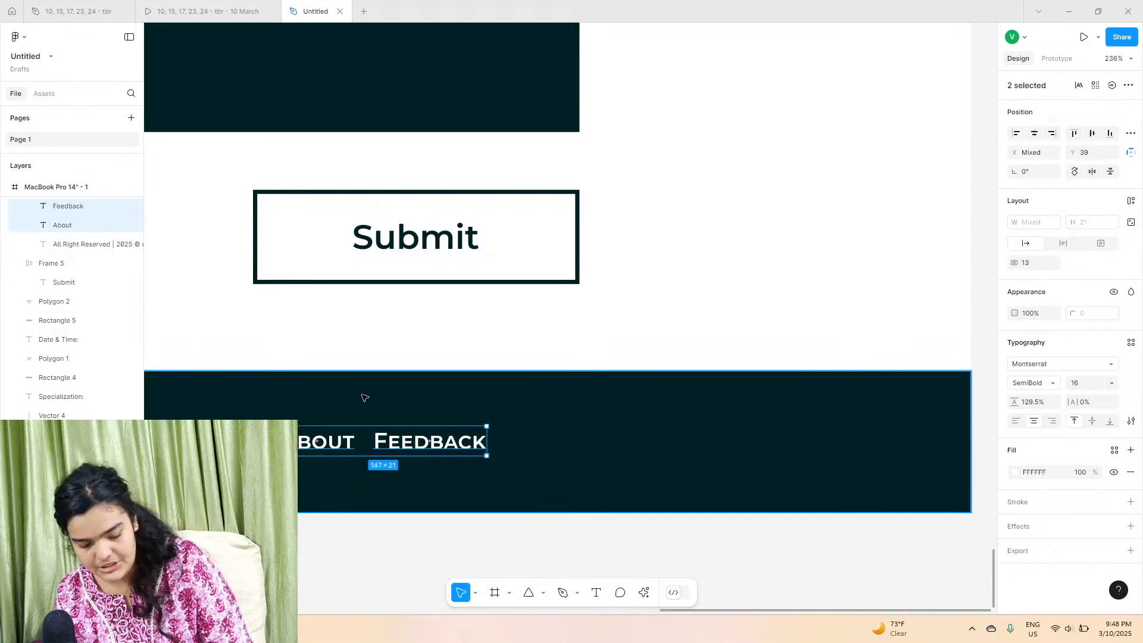
pyautogui.hotkey('ctrl', 'd')
pyautogui.moveTo(348, 451); pyautogui.dragTo(549, 445)
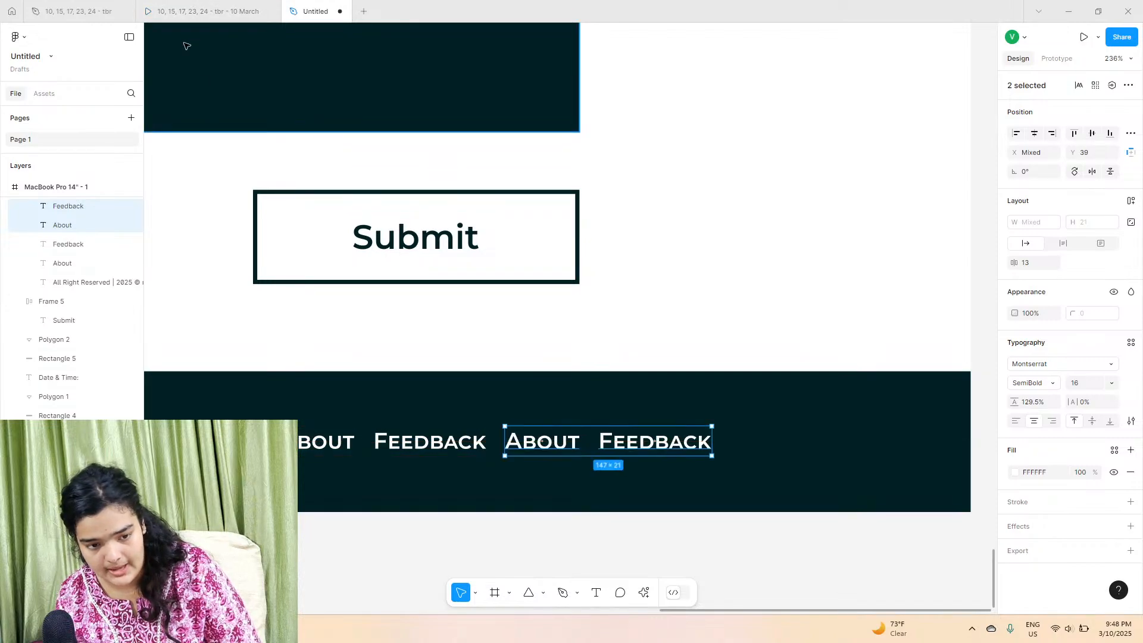
# Step: Compare the footer links with the reference prototype
pyautogui.click(208, 11)
pyautogui.click(306, 6)
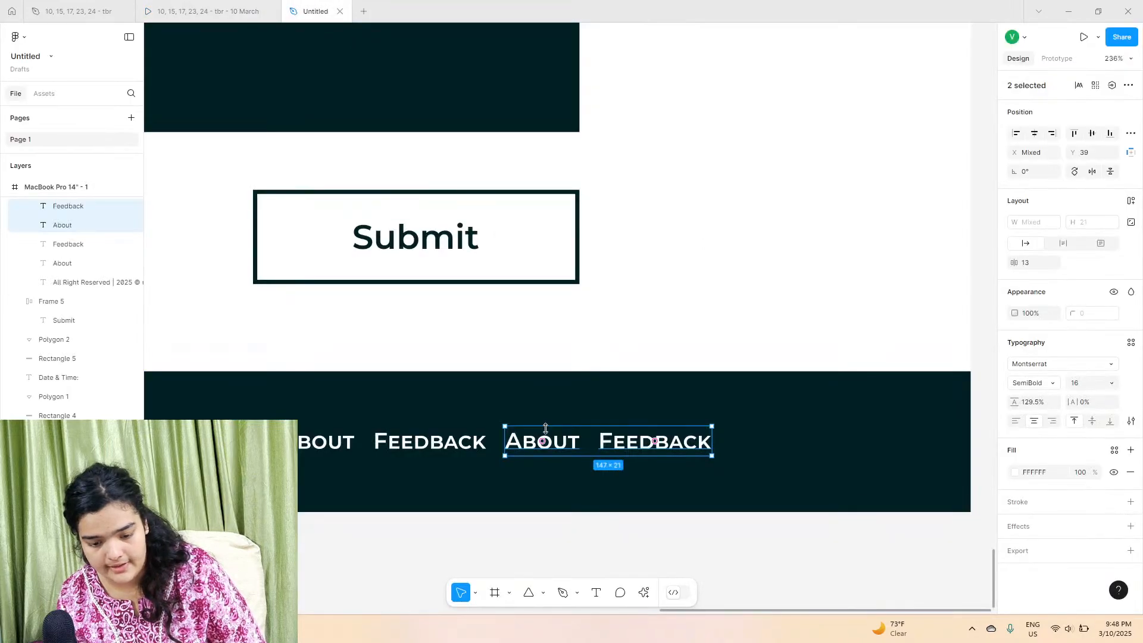
pyautogui.click(208, 11)
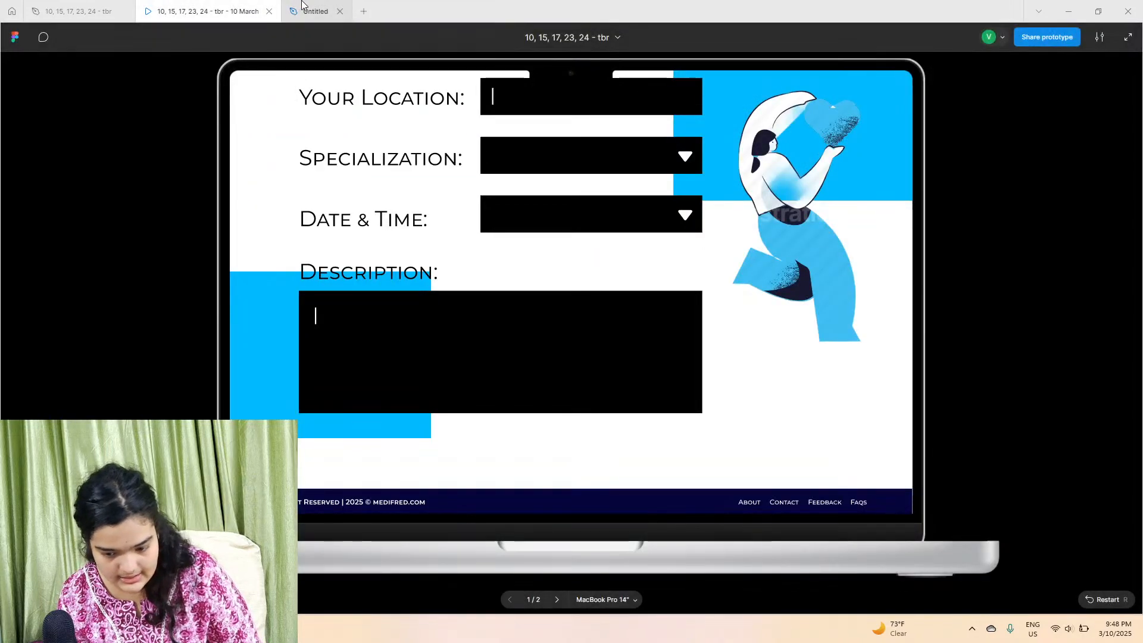